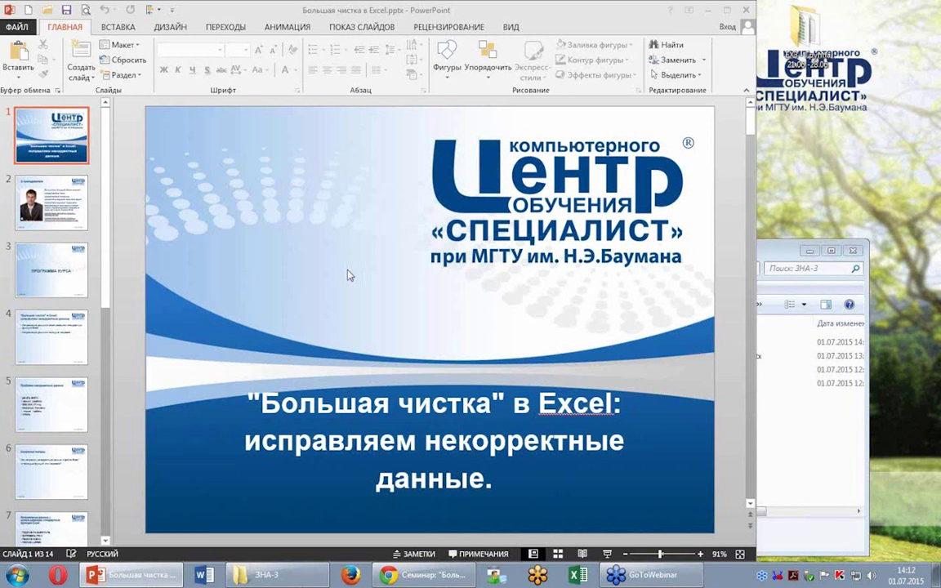
- Advance from the title slide through slide 2 on the instructor to slide 3, ПРОГРАММА КУРСА
{"action": "left_click", "coordinate": [51, 188]}
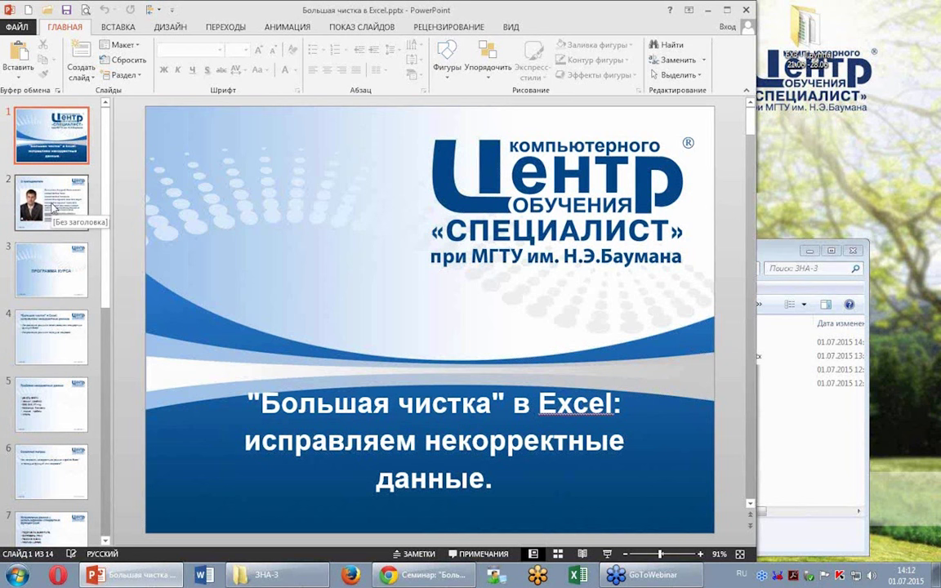
{"action": "left_click", "coordinate": [36, 192]}
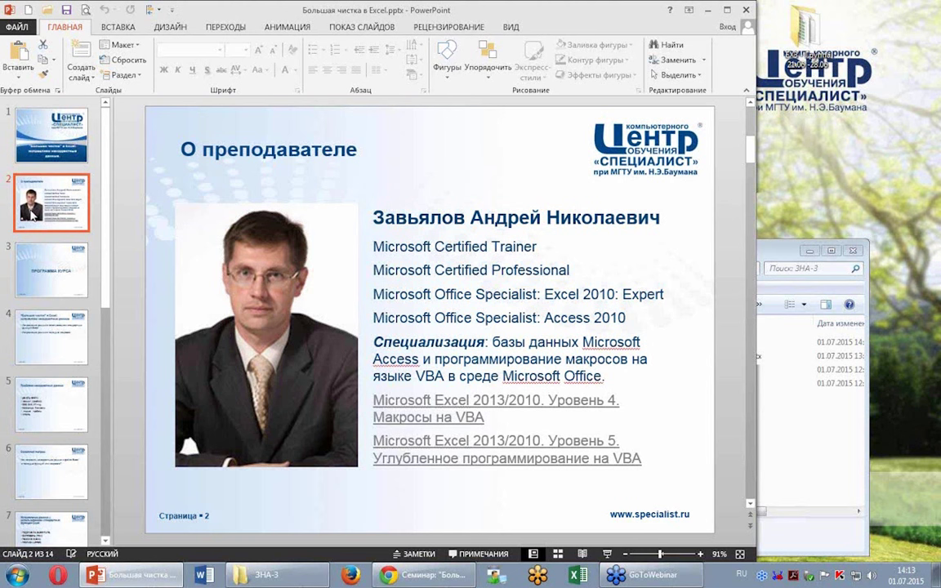
{"action": "left_click", "coordinate": [51, 264]}
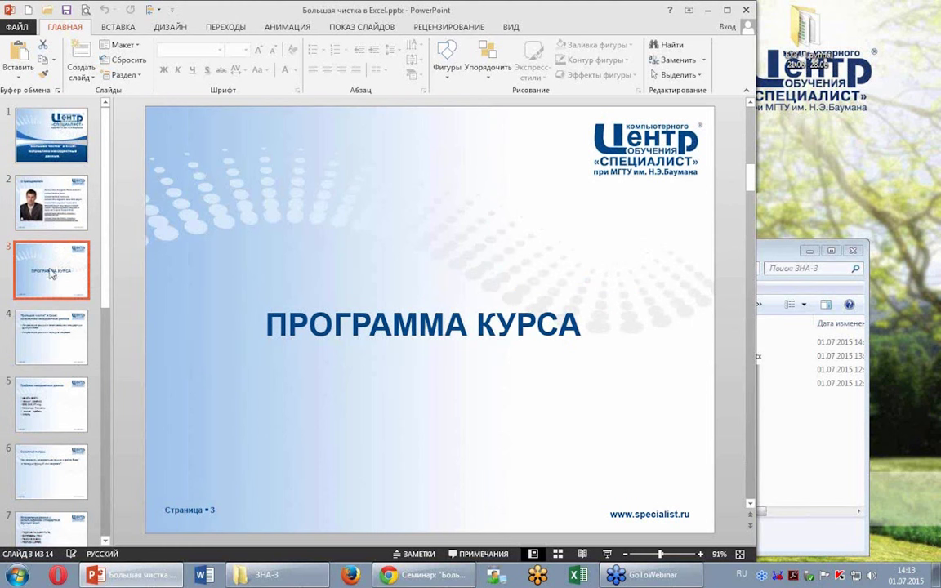
- Show slide 4 on the course topics, then slide 5, Проблема некорректных данных
{"action": "left_click", "coordinate": [30, 328]}
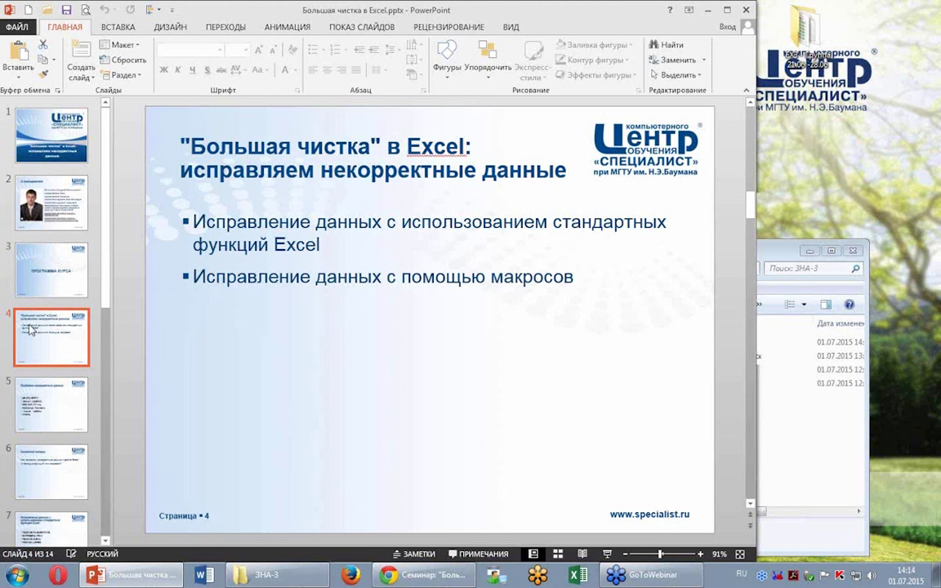
{"action": "left_click", "coordinate": [46, 404]}
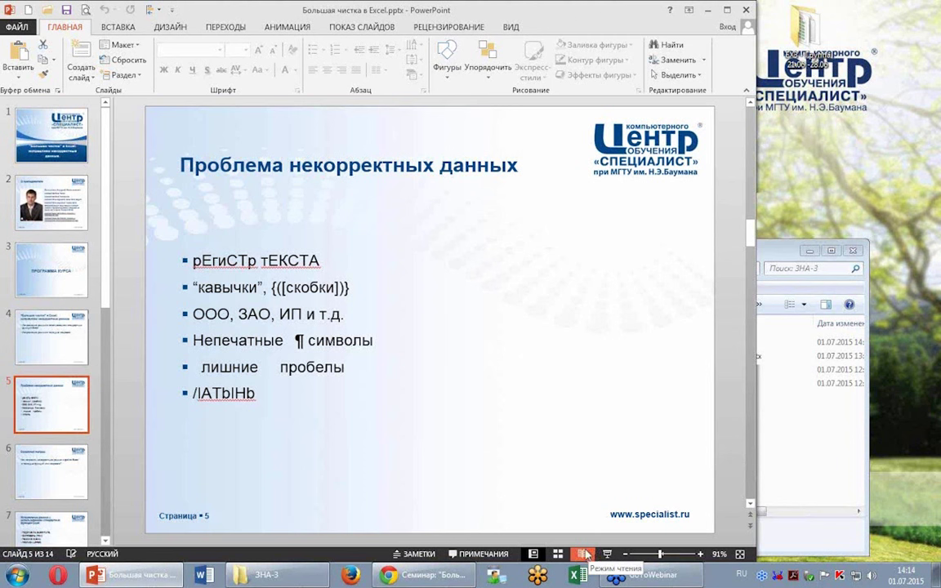
{"action": "mouse_move", "coordinate": [268, 575]}
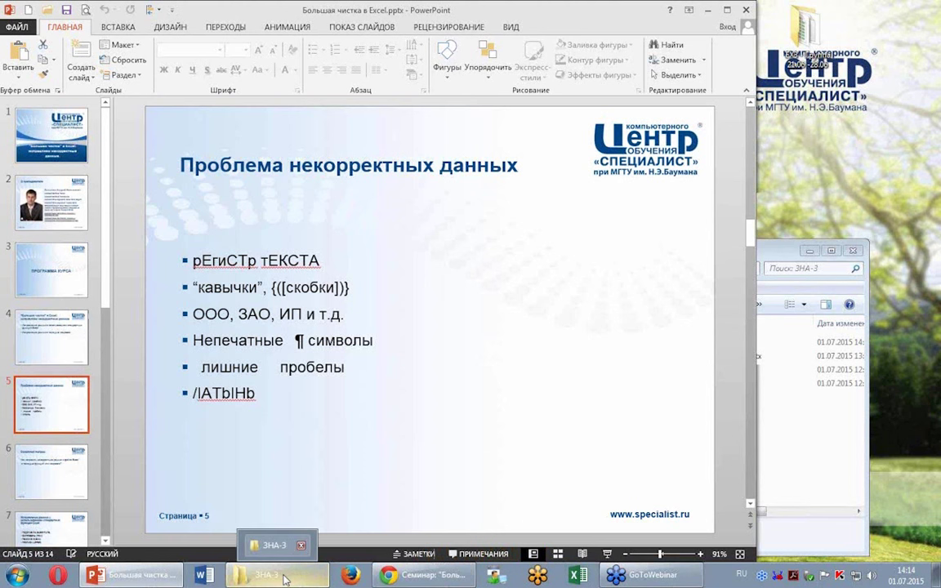
- Bring the ЗНА-3 folder window forward, reposition it, and open Большая чистка.xlsm in Excel
{"action": "left_click", "coordinate": [284, 578]}
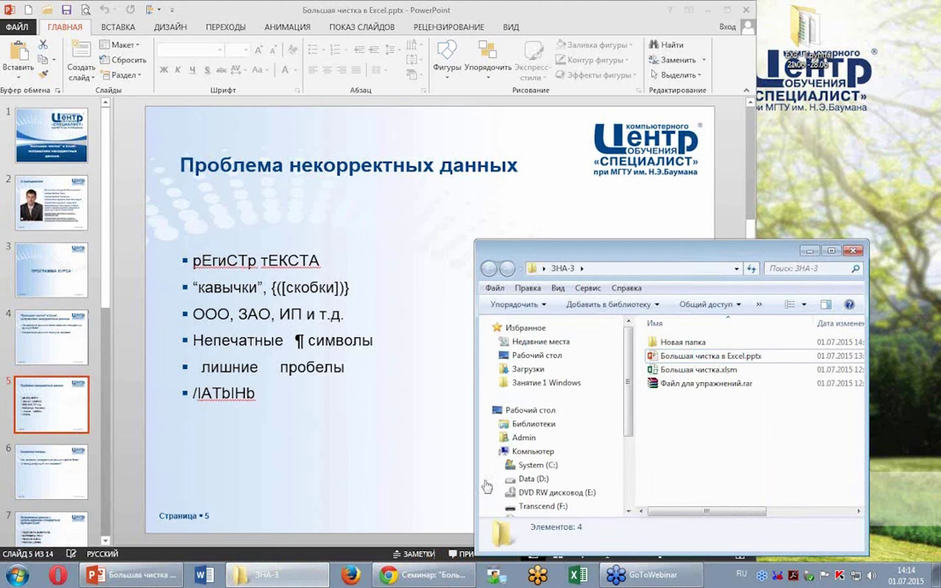
{"action": "left_click_drag", "start_coordinate": [619, 258], "coordinate": [499, 240]}
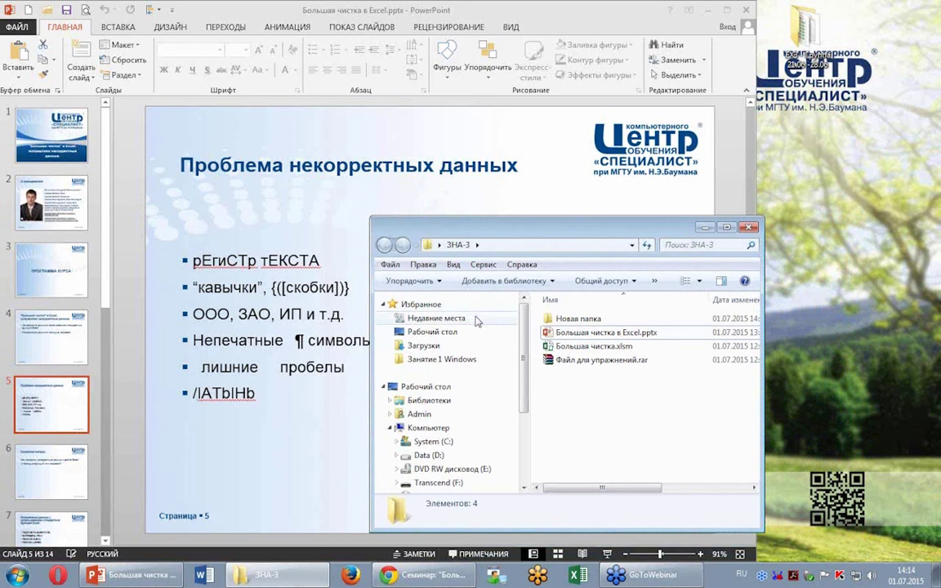
{"action": "mouse_move", "coordinate": [559, 233]}
{"action": "left_mouse_down"}
{"action": "mouse_move", "coordinate": [619, 233]}
{"action": "mouse_move", "coordinate": [576, 236]}
{"action": "left_mouse_up"}
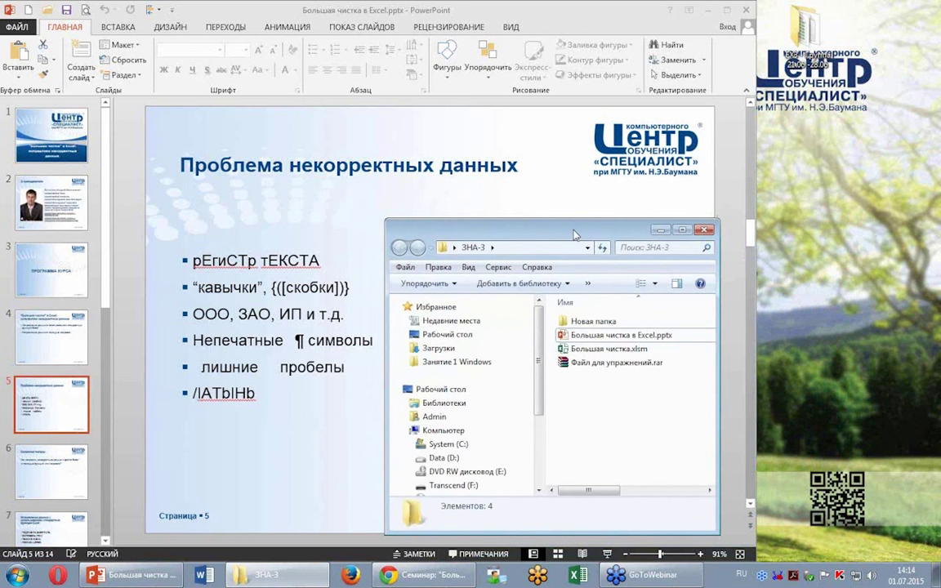
{"action": "left_click", "coordinate": [621, 363]}
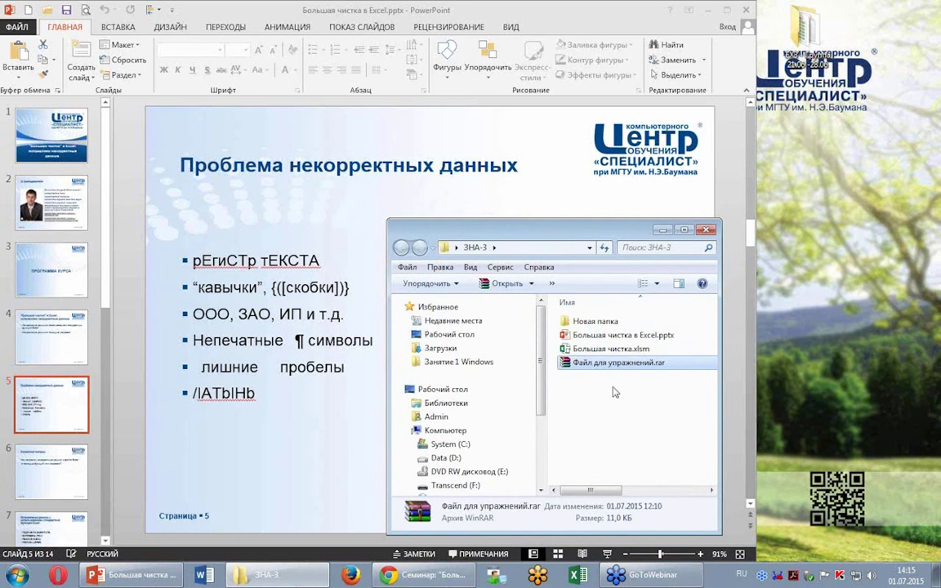
{"action": "left_click", "coordinate": [588, 350]}
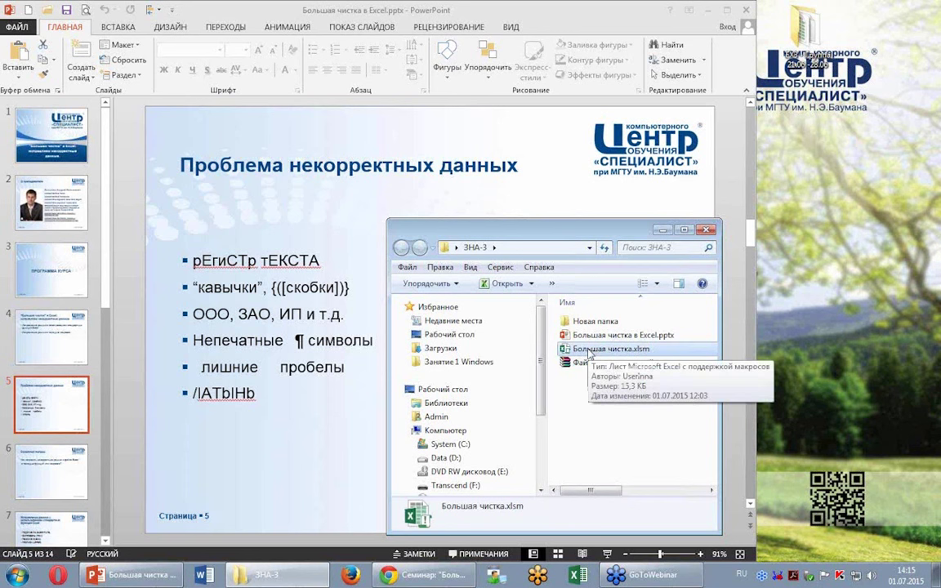
{"action": "double_click", "coordinate": [588, 350]}
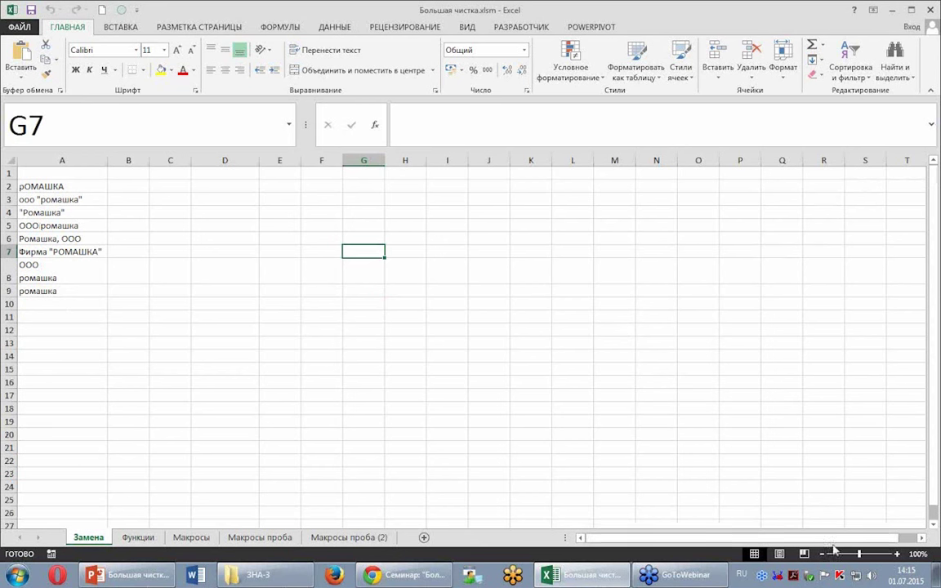
- Zoom the Замена sheet to 190%
{"action": "left_click", "coordinate": [869, 553]}
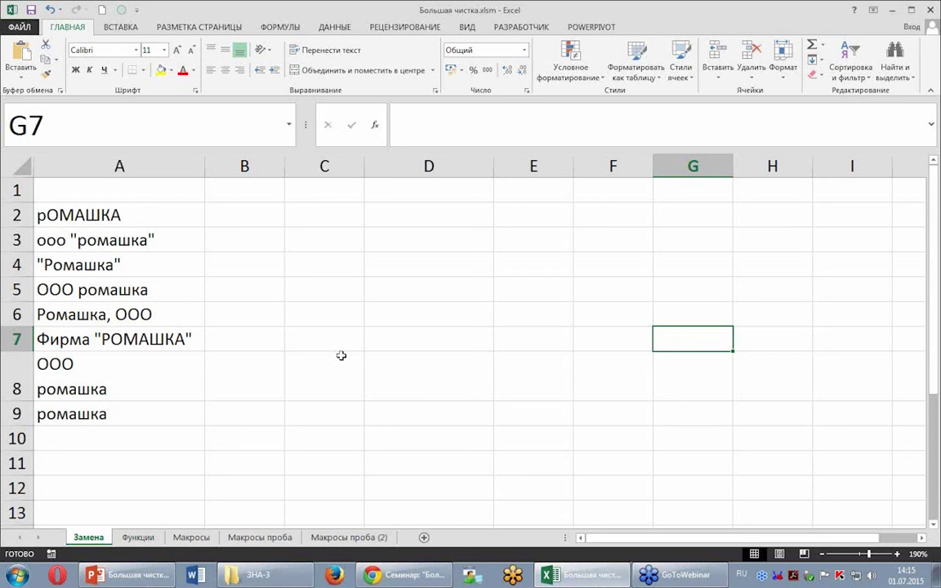
{"action": "left_click", "coordinate": [132, 215]}
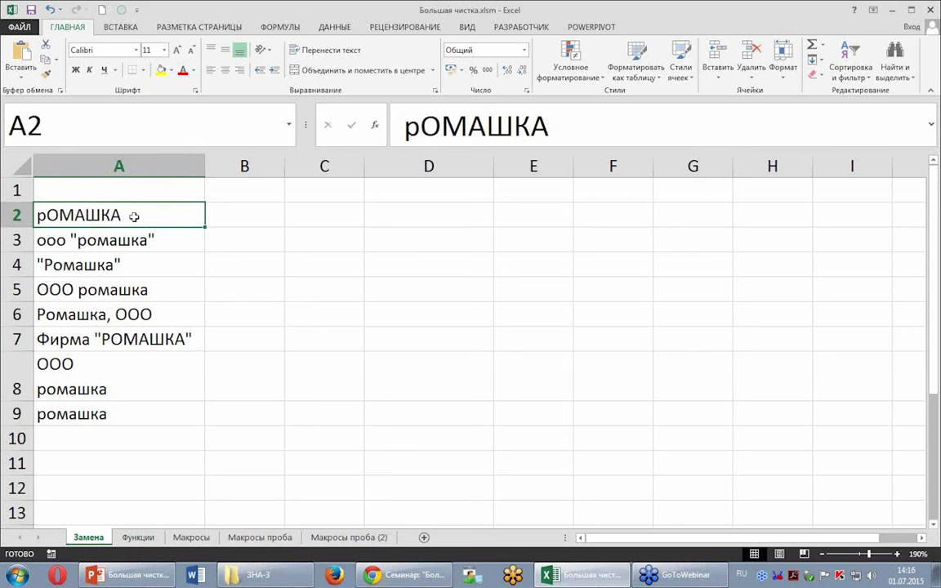
{"action": "left_click", "coordinate": [129, 245]}
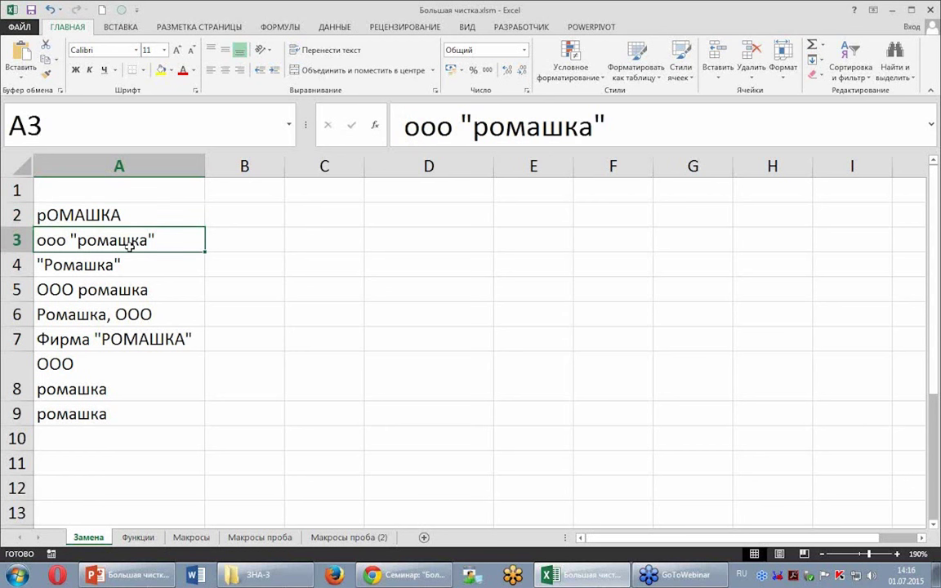
{"action": "left_click", "coordinate": [114, 263]}
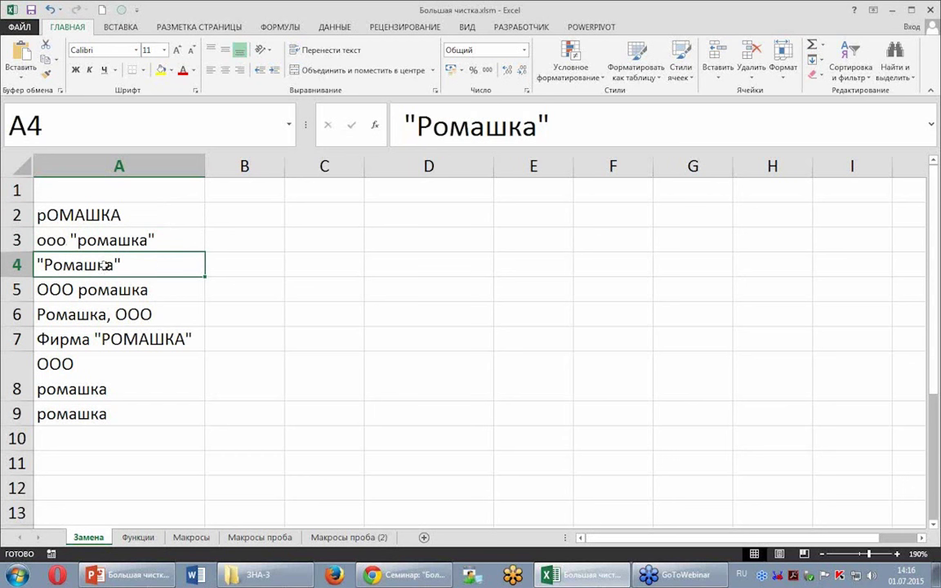
{"action": "left_click", "coordinate": [128, 312]}
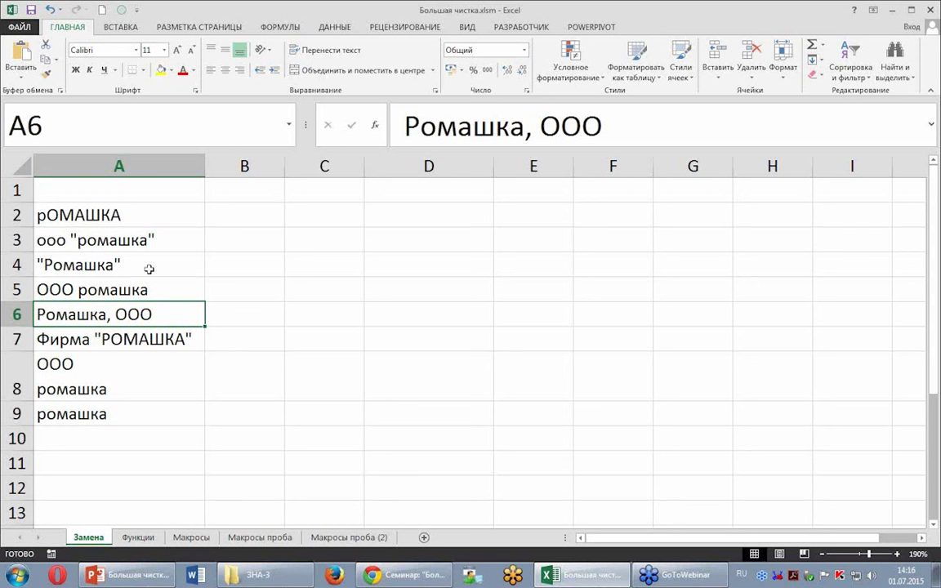
{"action": "left_click_drag", "start_coordinate": [124, 213], "coordinate": [105, 414]}
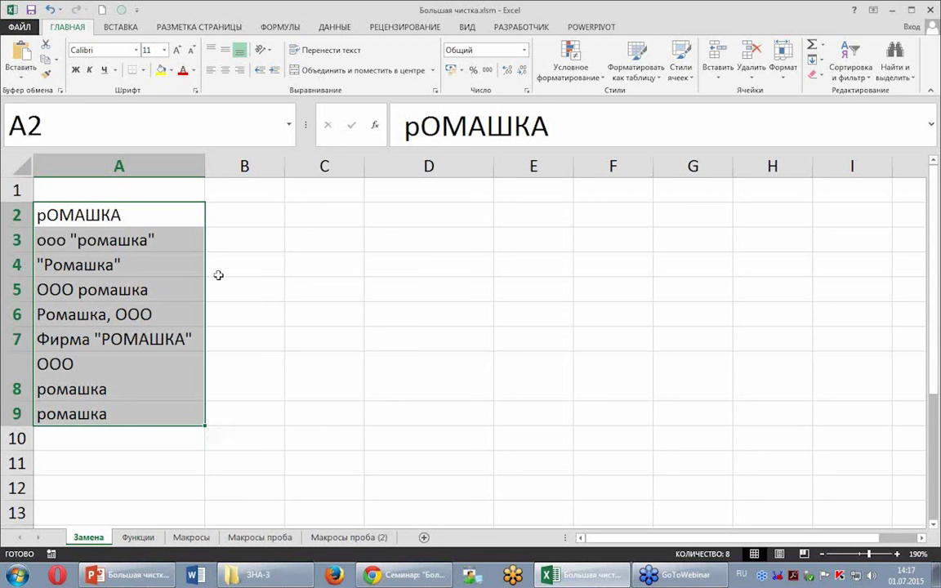
- Restore Excel to a smaller window and place it on the right beside the presentation
{"action": "left_click", "coordinate": [913, 9]}
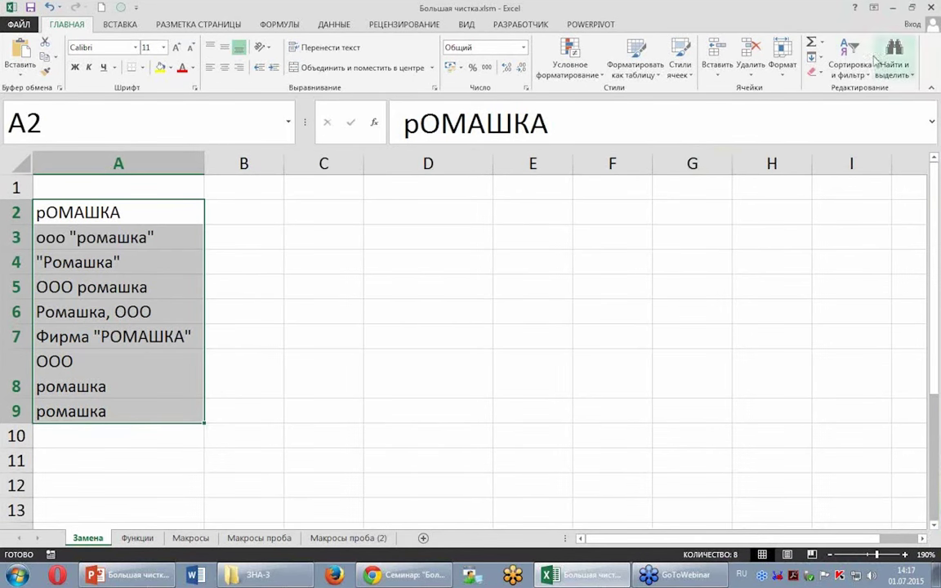
{"action": "left_click", "coordinate": [827, 12]}
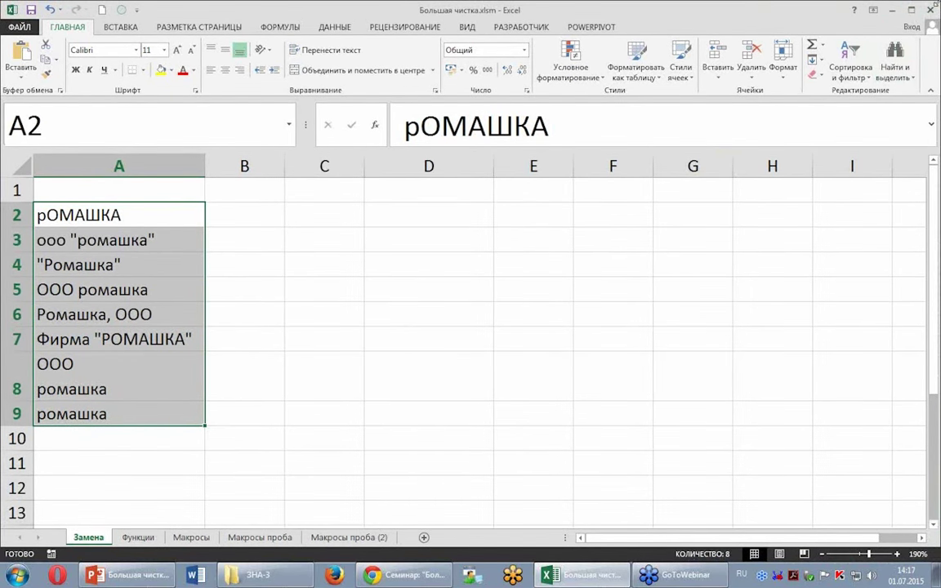
{"action": "double_click", "coordinate": [839, 8]}
{"action": "left_click_drag", "start_coordinate": [395, 31], "coordinate": [243, 42]}
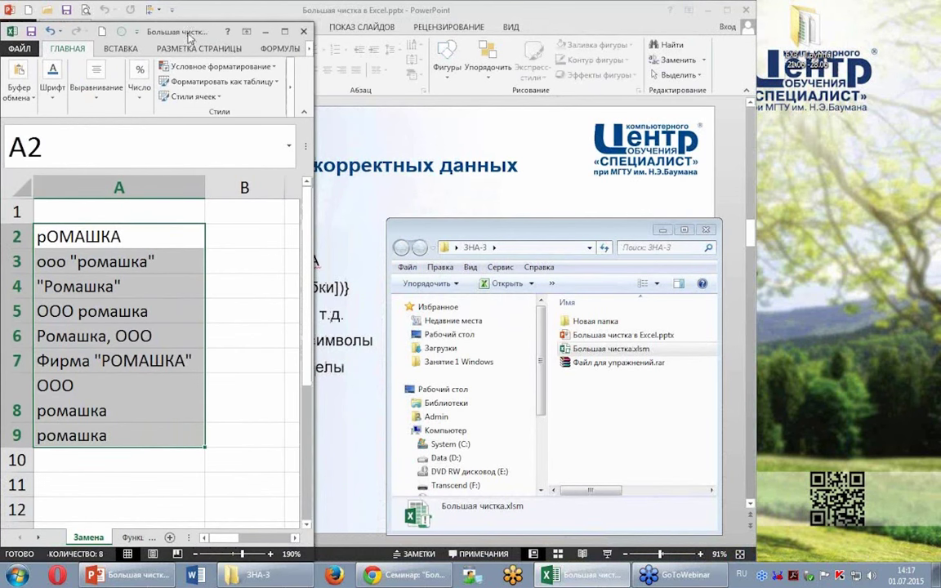
{"action": "left_click_drag", "start_coordinate": [181, 33], "coordinate": [731, 27]}
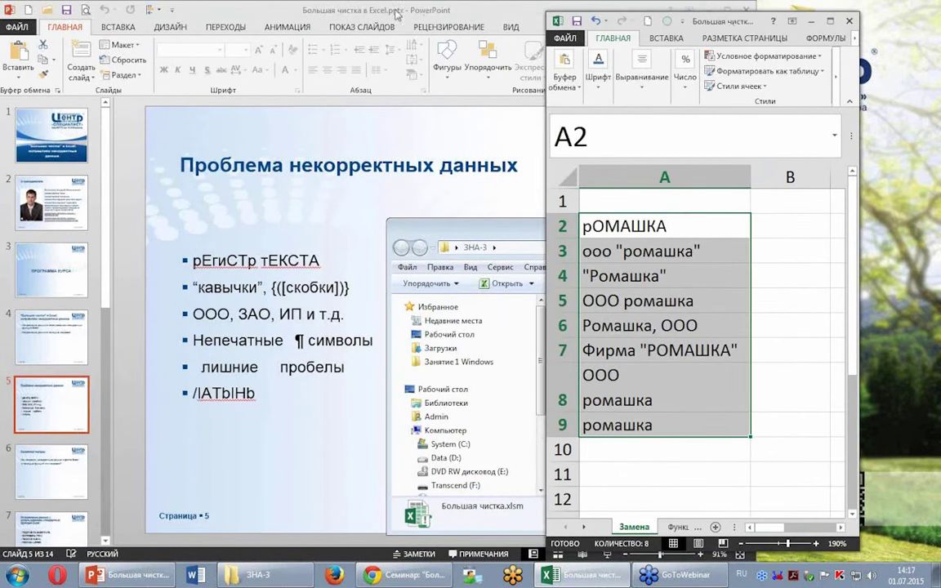
{"action": "left_click", "coordinate": [358, 12]}
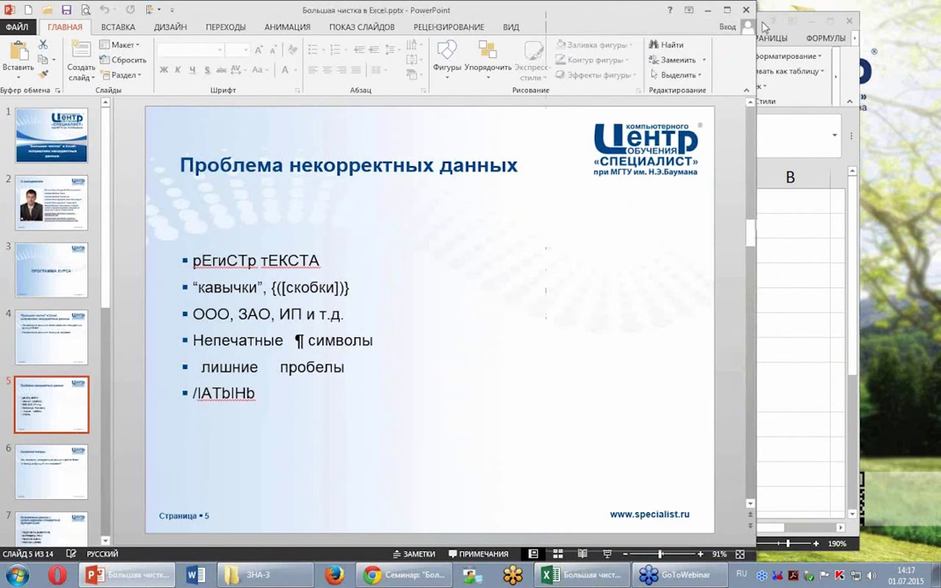
{"action": "left_click", "coordinate": [779, 28]}
{"action": "left_click_drag", "start_coordinate": [715, 23], "coordinate": [724, 16]}
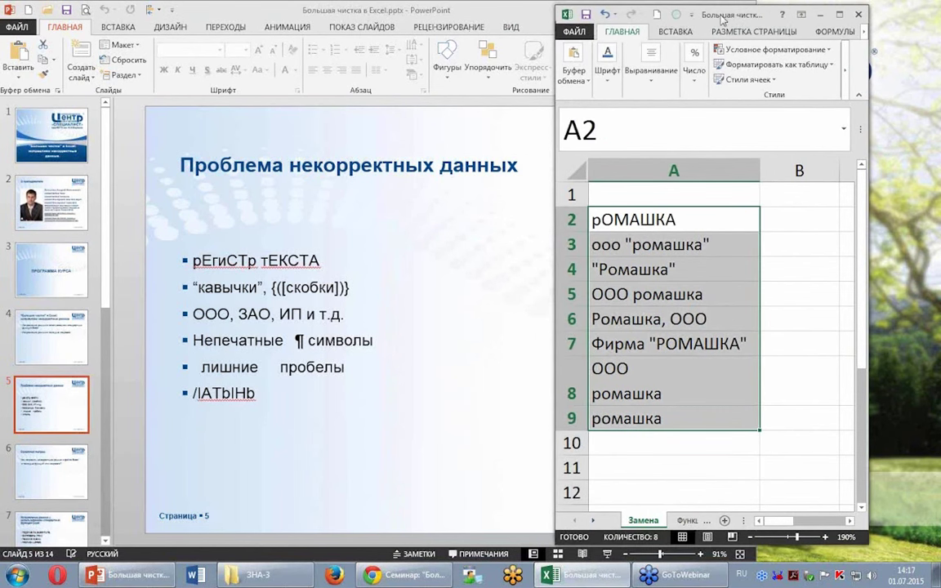
- Select cells among the ромашка variants in column A, ending on the two-line A8 entry
{"action": "left_click", "coordinate": [693, 215]}
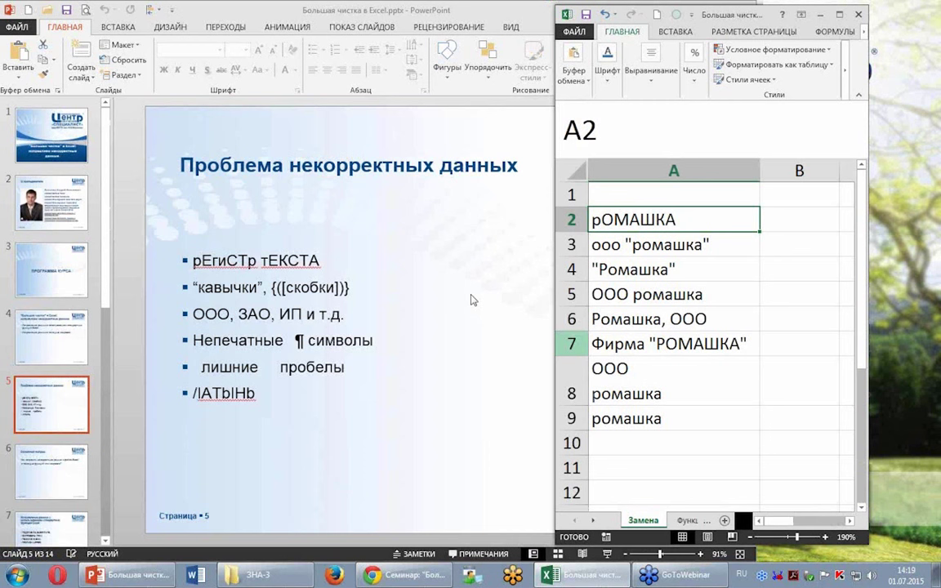
{"action": "left_click", "coordinate": [625, 245]}
{"action": "left_click", "coordinate": [603, 221]}
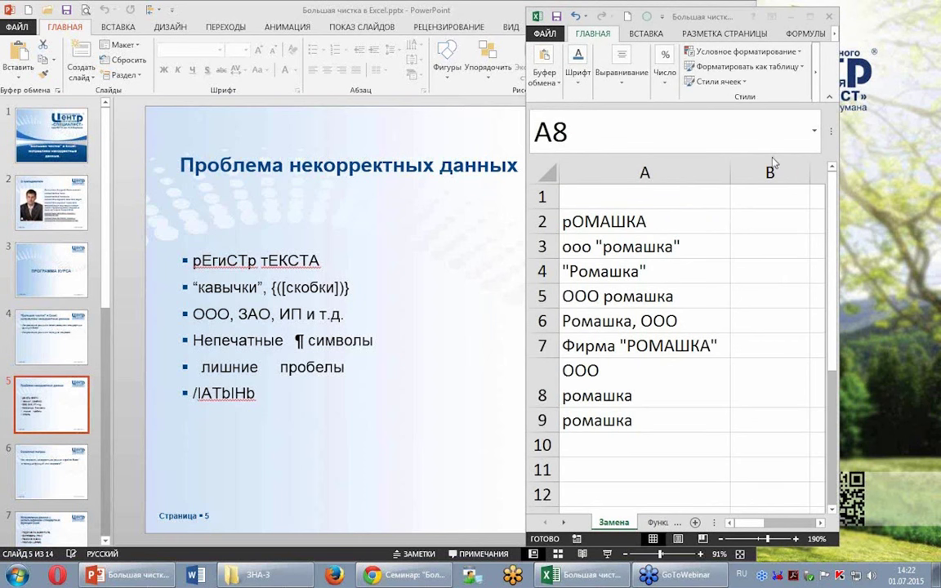
{"action": "left_click", "coordinate": [313, 252]}
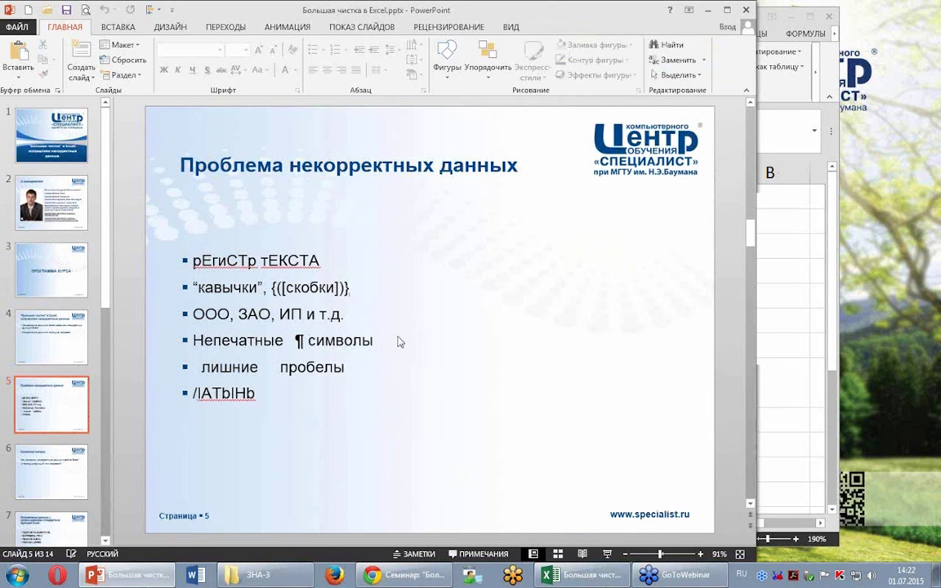
{"action": "left_click", "coordinate": [768, 468]}
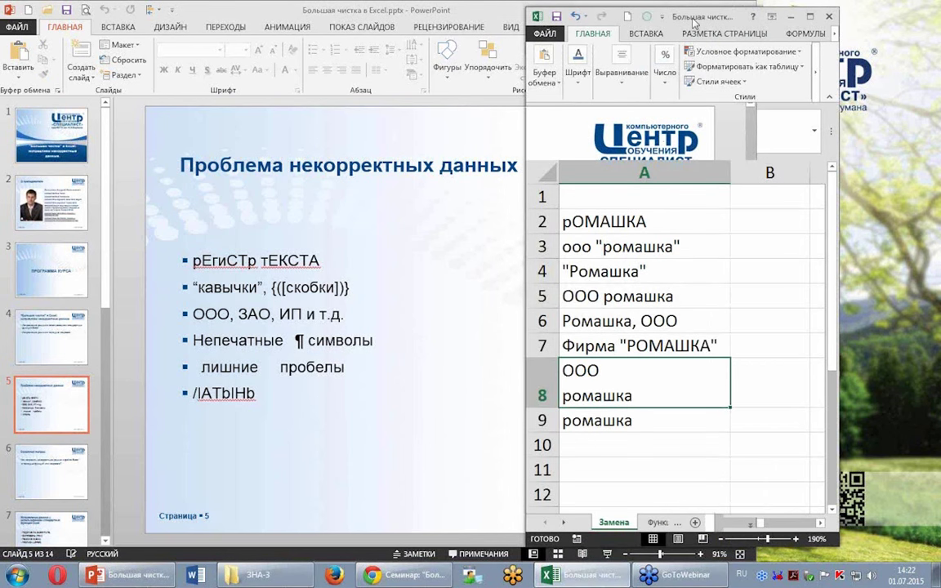
{"action": "double_click", "coordinate": [693, 23]}
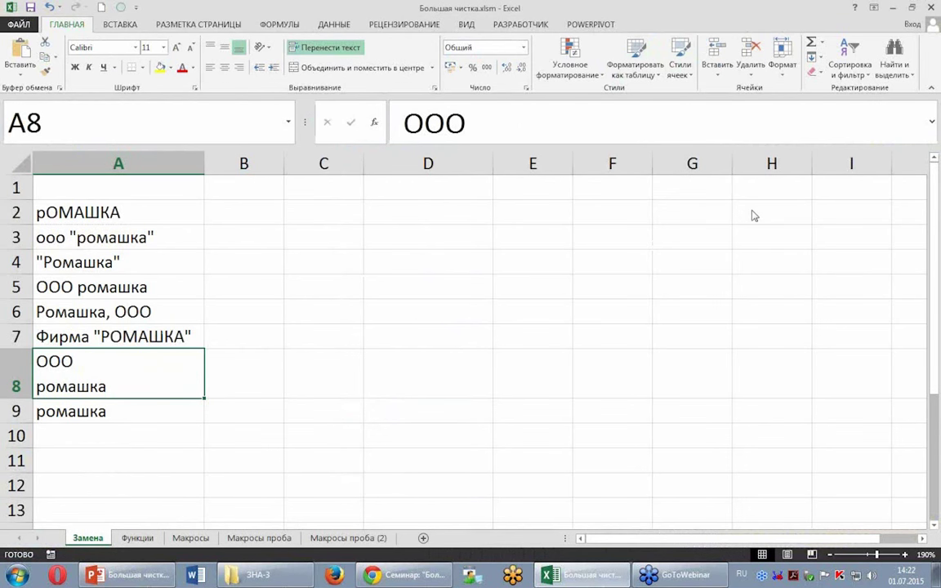
- Expand the formula bar to view A5 and two-line A8, collapse it, and restore Excel down
{"action": "key", "text": "ctrl+shift+u"}
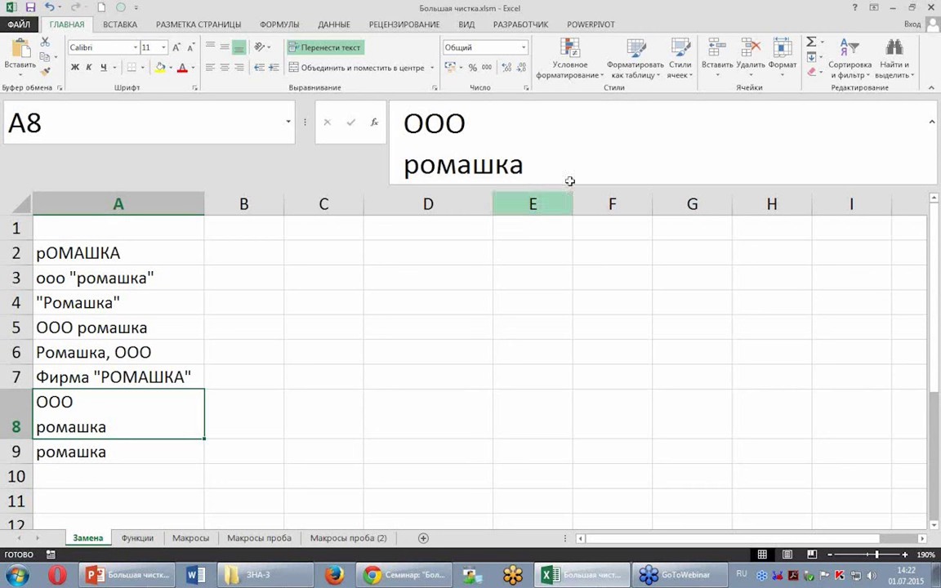
{"action": "left_click", "coordinate": [104, 330]}
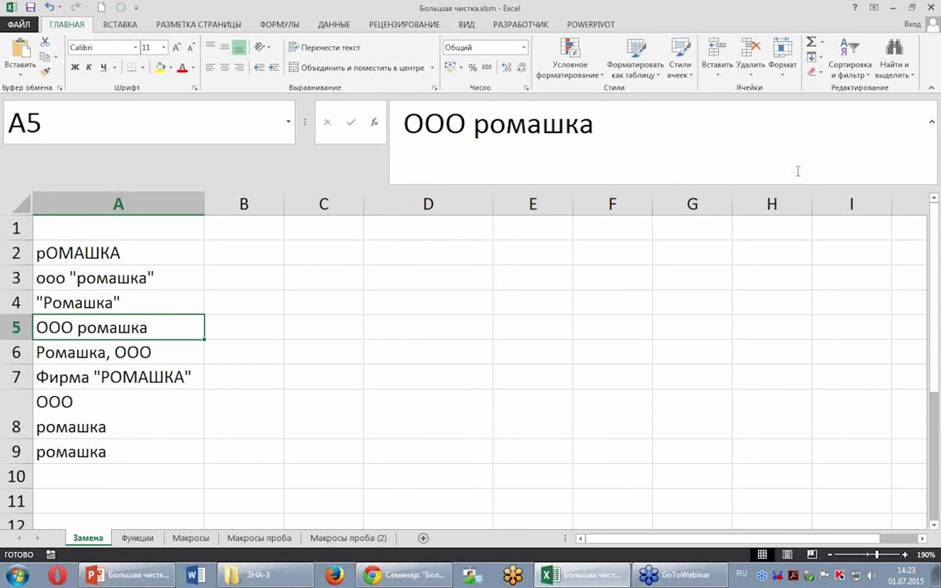
{"action": "left_click", "coordinate": [154, 406]}
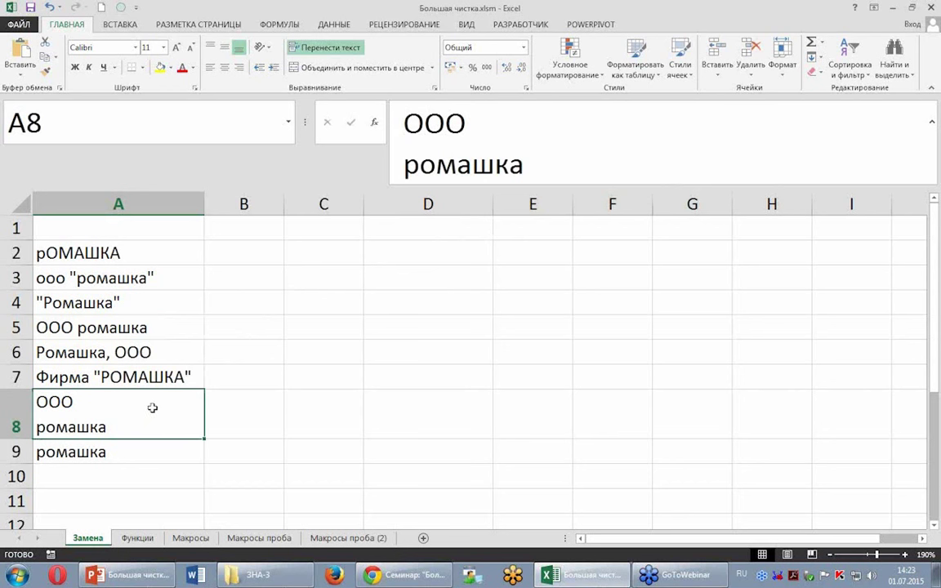
{"action": "left_click", "coordinate": [931, 124]}
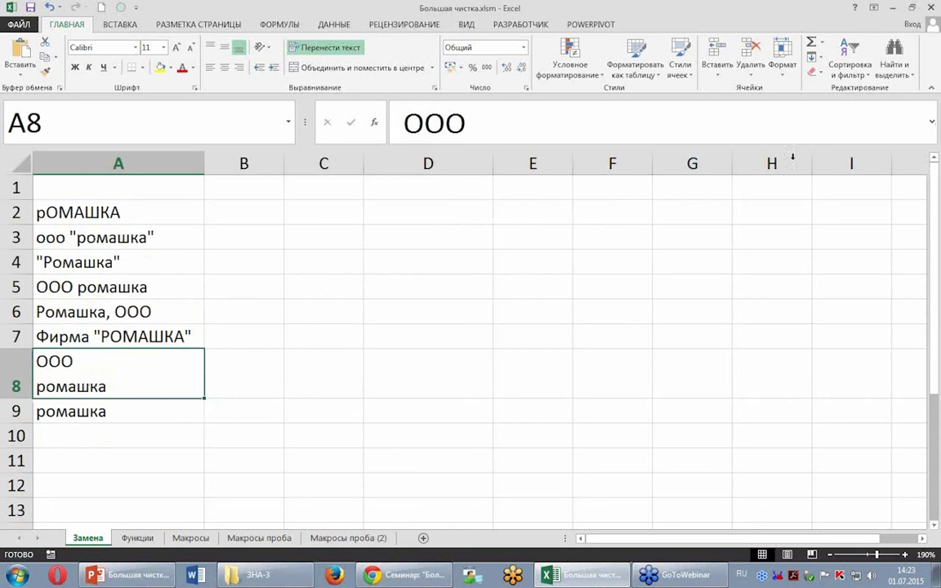
{"action": "left_click", "coordinate": [913, 7]}
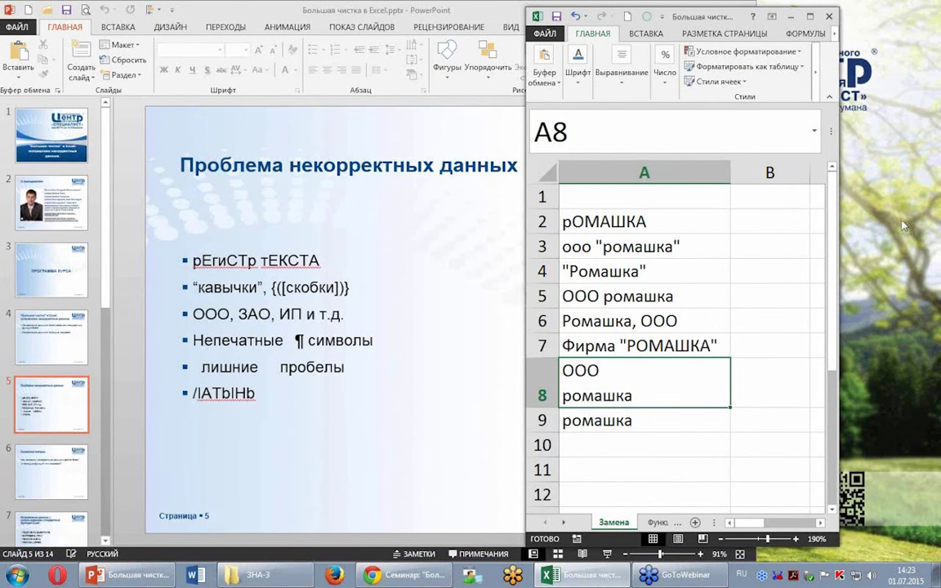
- Bring the PowerPoint slide 5 in front of the Excel workbook
{"action": "left_click", "coordinate": [933, 211]}
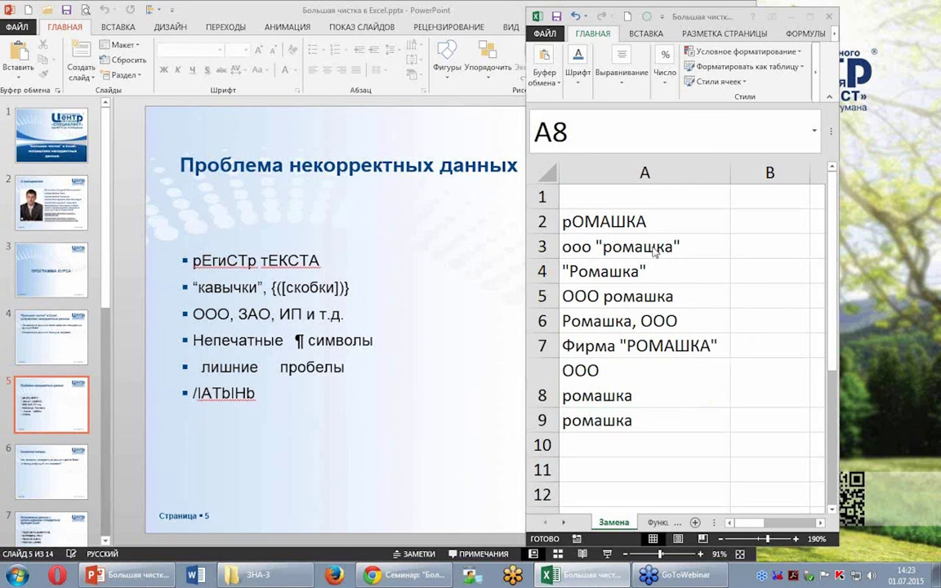
{"action": "left_click", "coordinate": [34, 421]}
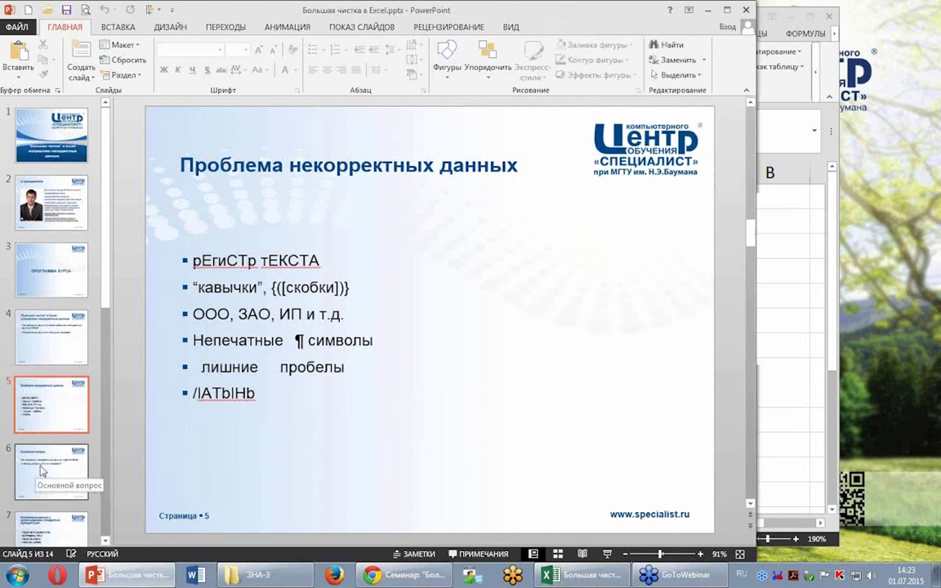
- Show slide 6, Основной вопрос, then switch back to the Excel workbook
{"action": "left_click", "coordinate": [44, 471]}
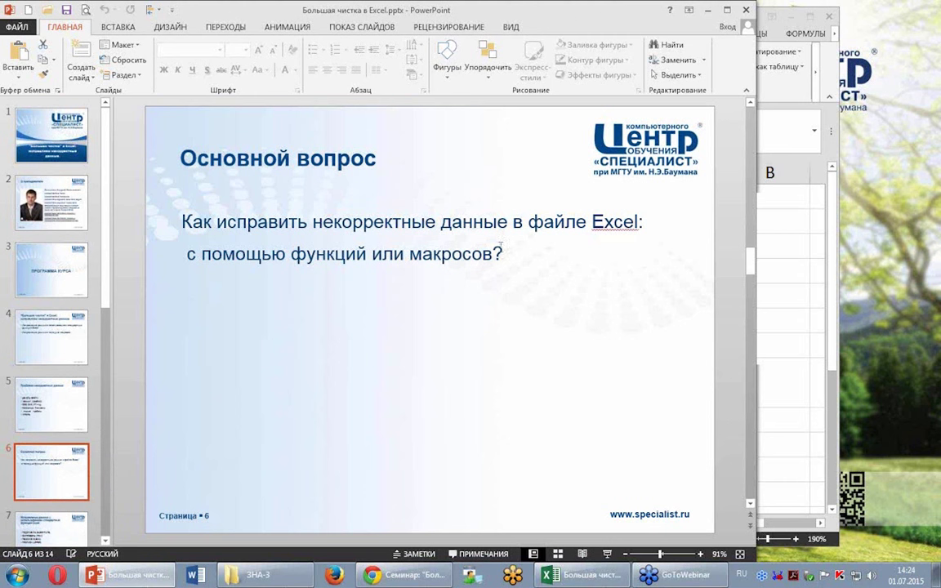
{"action": "left_click", "coordinate": [780, 487]}
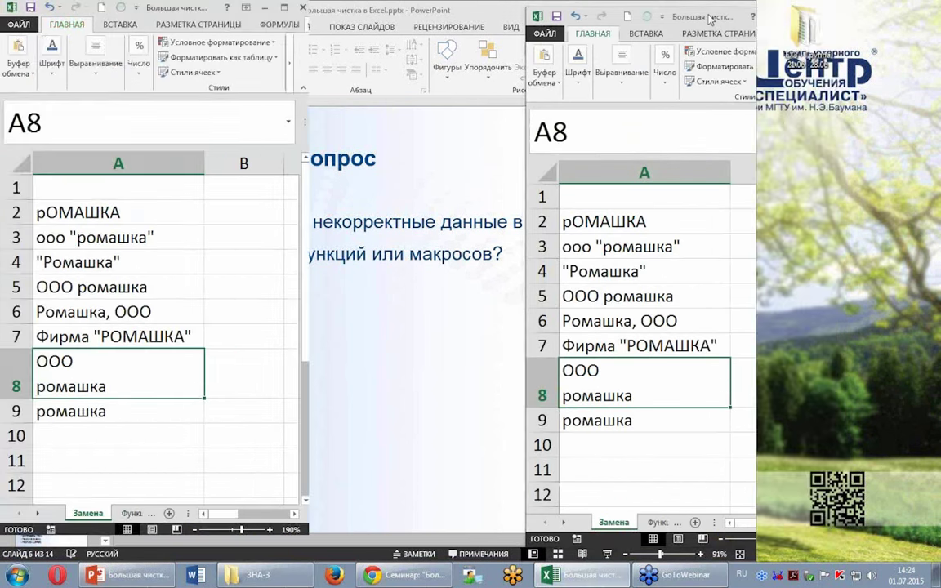
- Maximize the Excel workbook, select empty cell D4, and open the Find & Select menu
{"action": "double_click", "coordinate": [709, 18]}
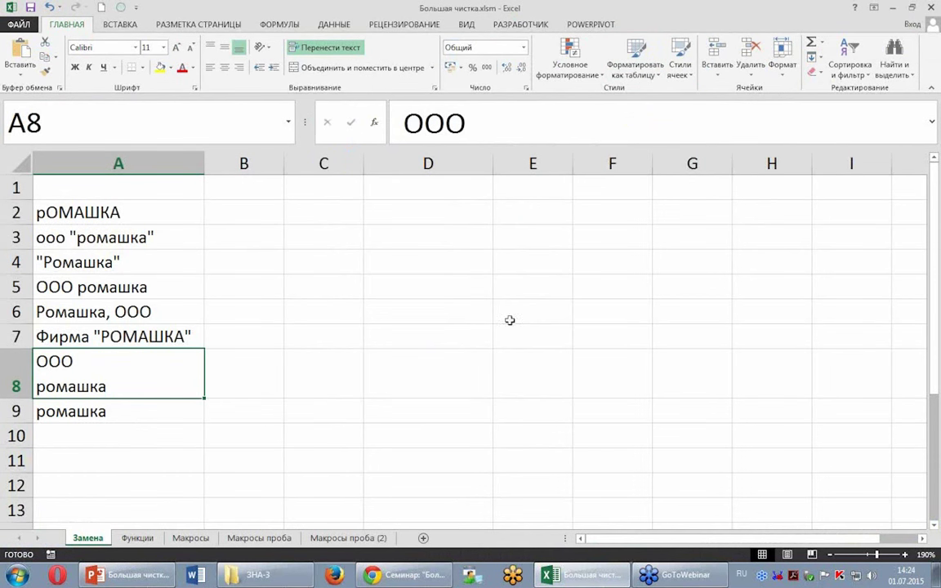
{"action": "left_click", "coordinate": [341, 328]}
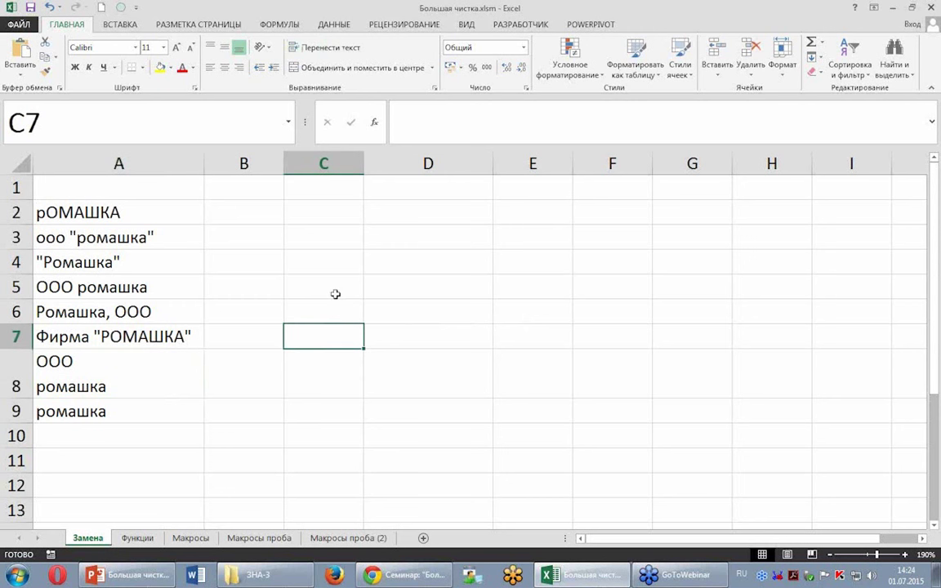
{"action": "left_click", "coordinate": [367, 263]}
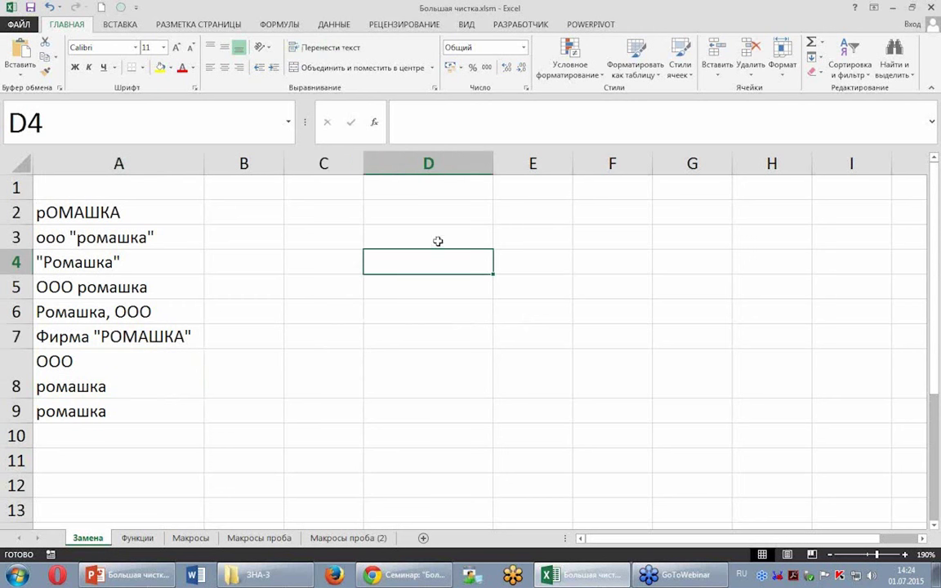
{"action": "left_click", "coordinate": [895, 61]}
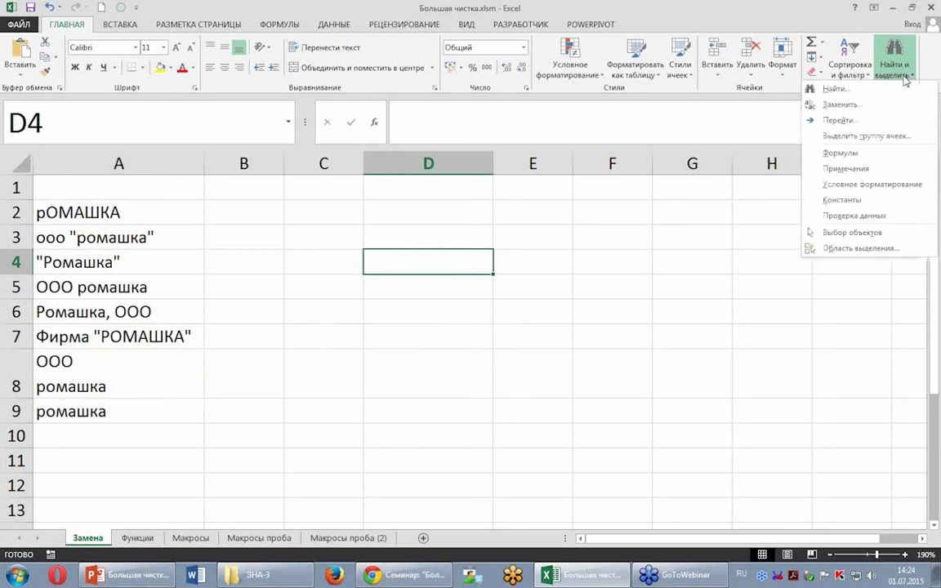
- Open the Replace dialog, move it aside, close it unused, and select the names in A2:A9
{"action": "left_click", "coordinate": [875, 111]}
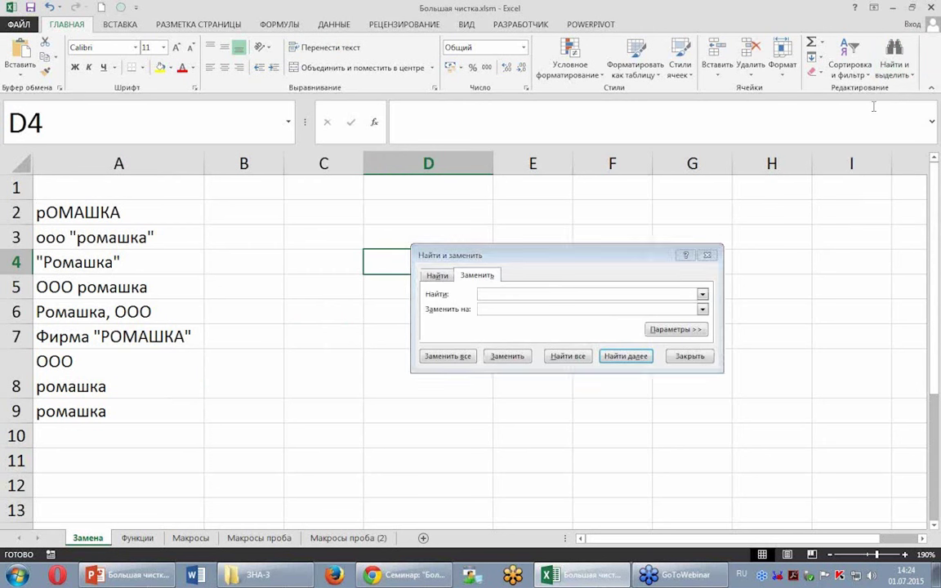
{"action": "left_click_drag", "start_coordinate": [523, 270], "coordinate": [387, 117]}
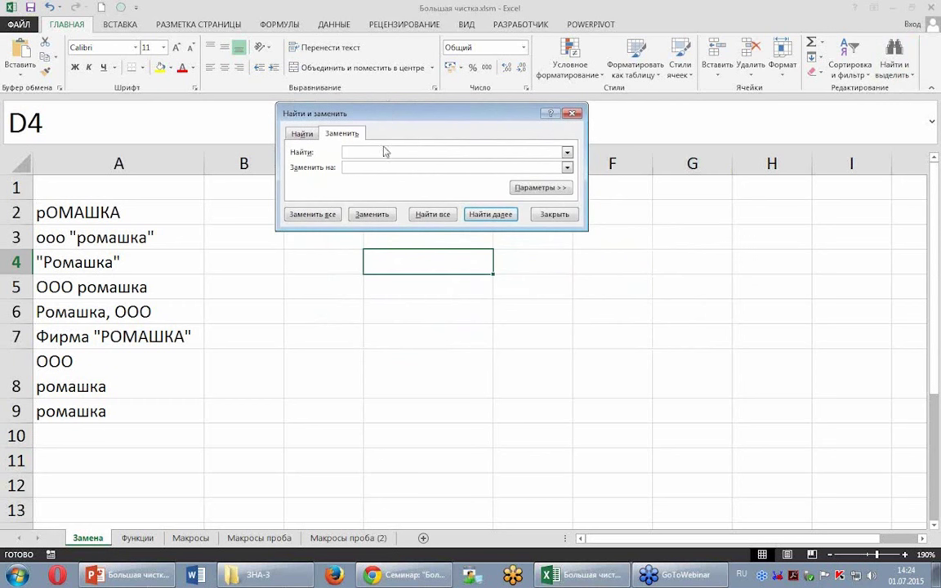
{"action": "left_click", "coordinate": [368, 168]}
{"action": "left_click", "coordinate": [559, 214]}
{"action": "left_click", "coordinate": [442, 339]}
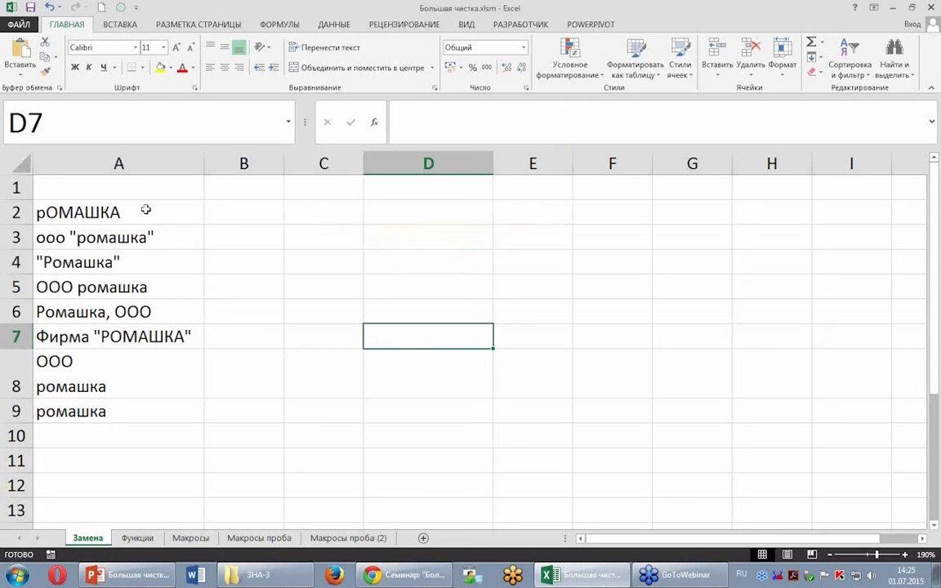
{"action": "left_click_drag", "start_coordinate": [145, 211], "coordinate": [123, 408]}
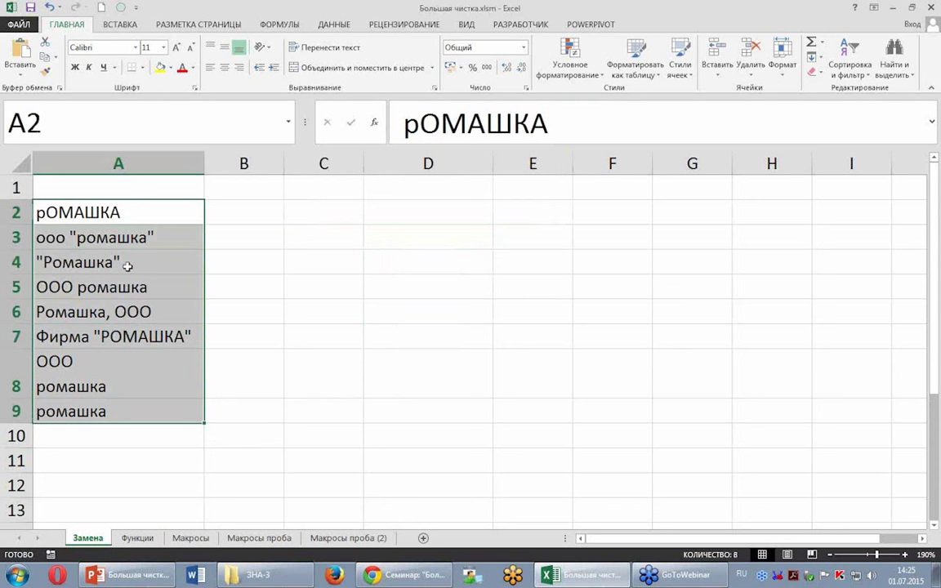
- Reselect the company names in A2:A9 and bring up Find and Replace
{"action": "left_click", "coordinate": [249, 283]}
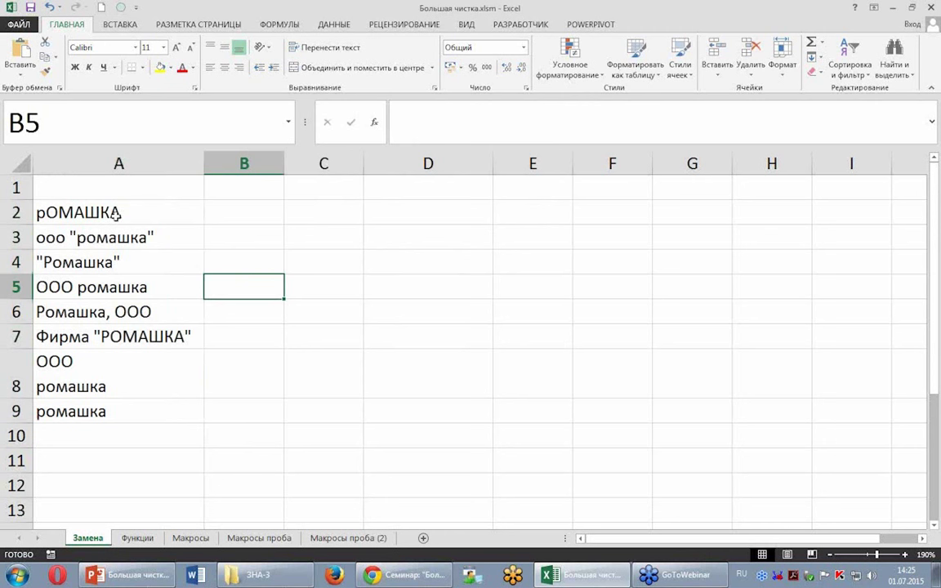
{"action": "left_click_drag", "start_coordinate": [104, 210], "coordinate": [103, 409]}
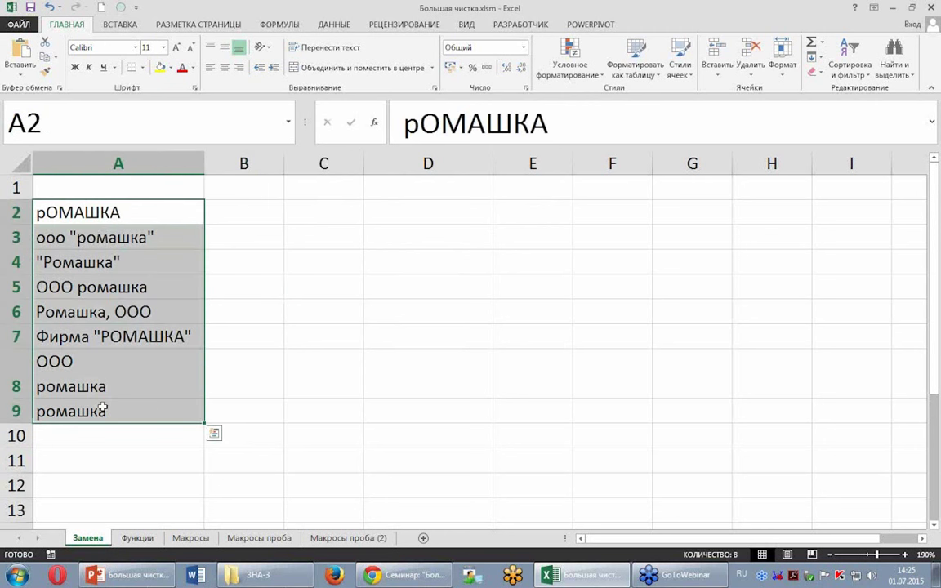
{"action": "key", "text": "alt+shift"}
{"action": "key", "text": "ctrl+h"}
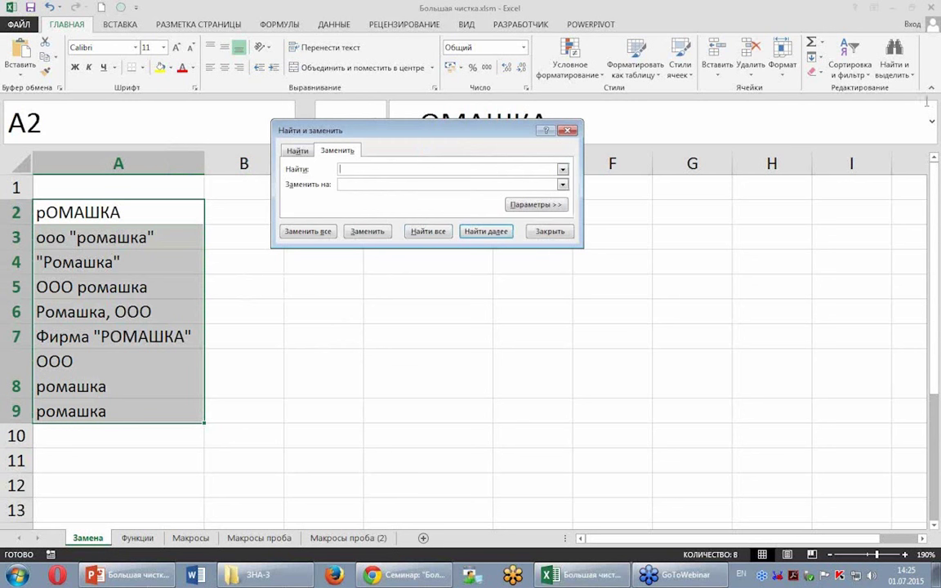
{"action": "left_click", "coordinate": [569, 131]}
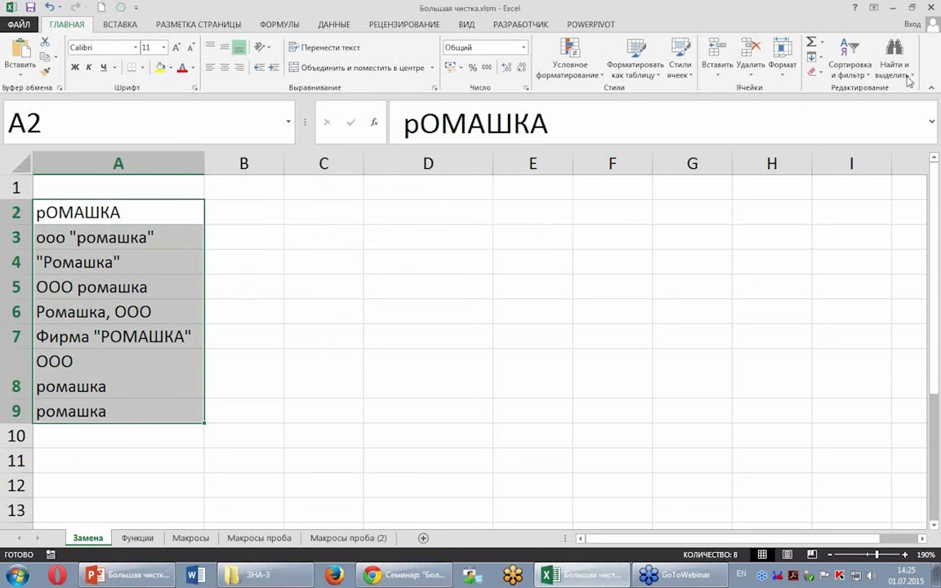
{"action": "left_click", "coordinate": [895, 61]}
{"action": "left_click", "coordinate": [858, 109]}
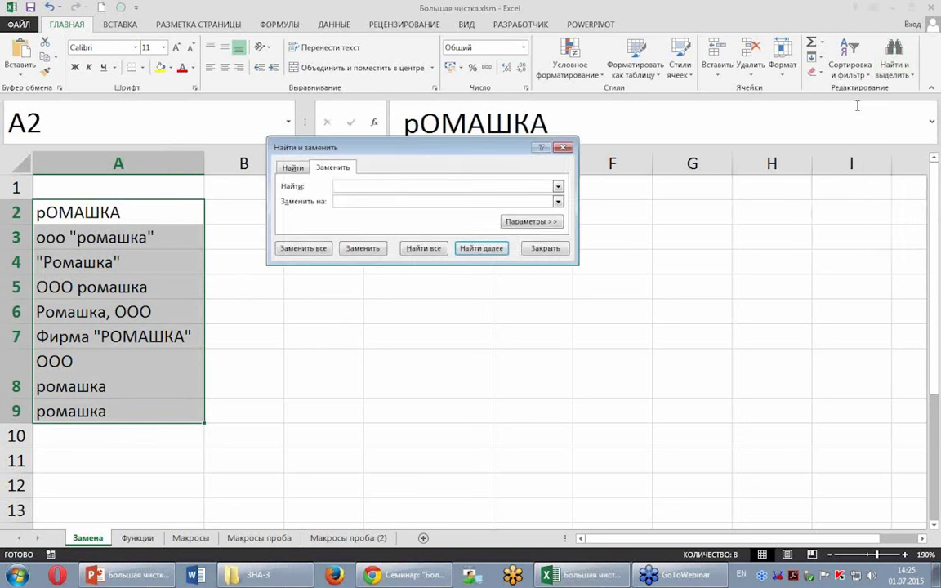
- Replace every quotation mark with nothing, making 6 replacements
{"action": "left_click_drag", "start_coordinate": [409, 139], "coordinate": [305, 134]}
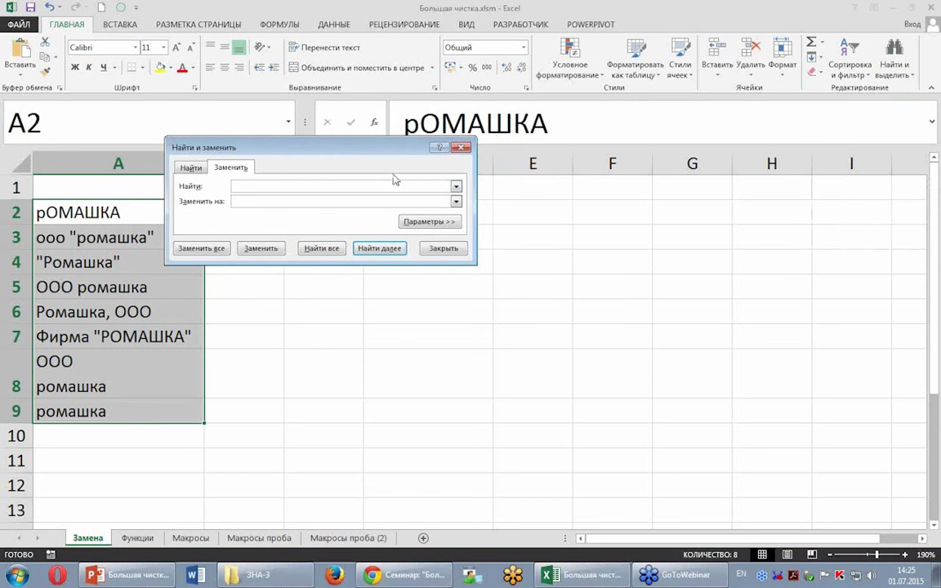
{"action": "left_click", "coordinate": [441, 222]}
{"action": "type", "text": "\""}
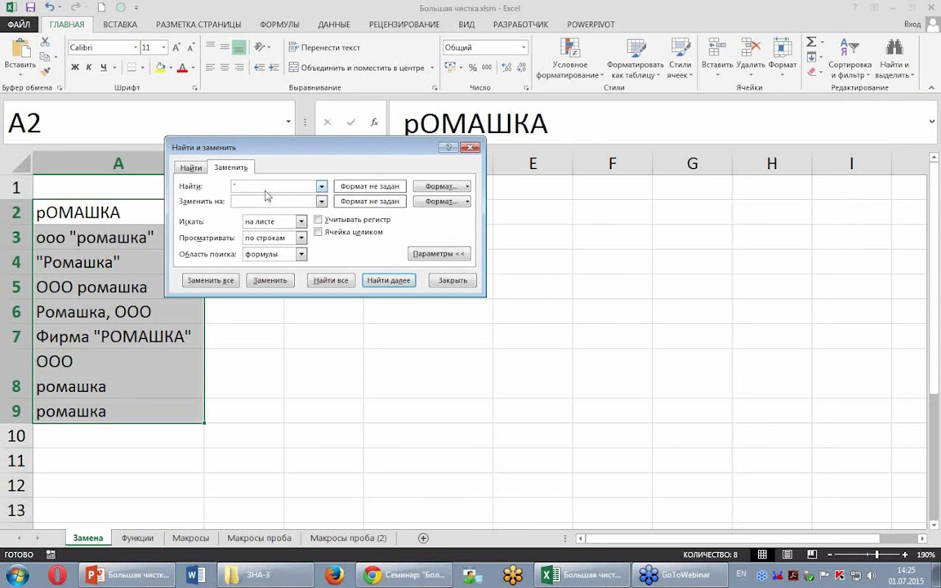
{"action": "left_click", "coordinate": [253, 202]}
{"action": "left_click_drag", "start_coordinate": [270, 148], "coordinate": [362, 166]}
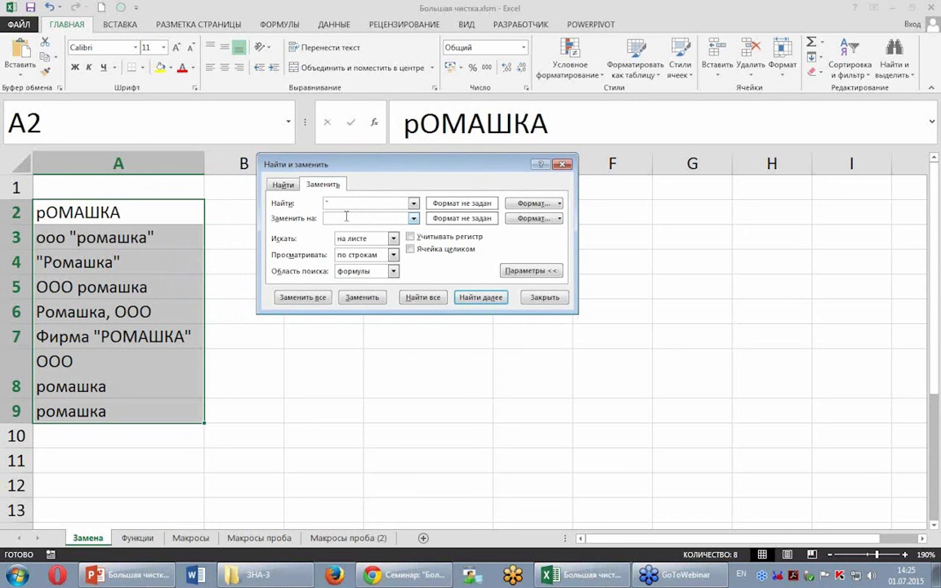
{"action": "left_click", "coordinate": [302, 298]}
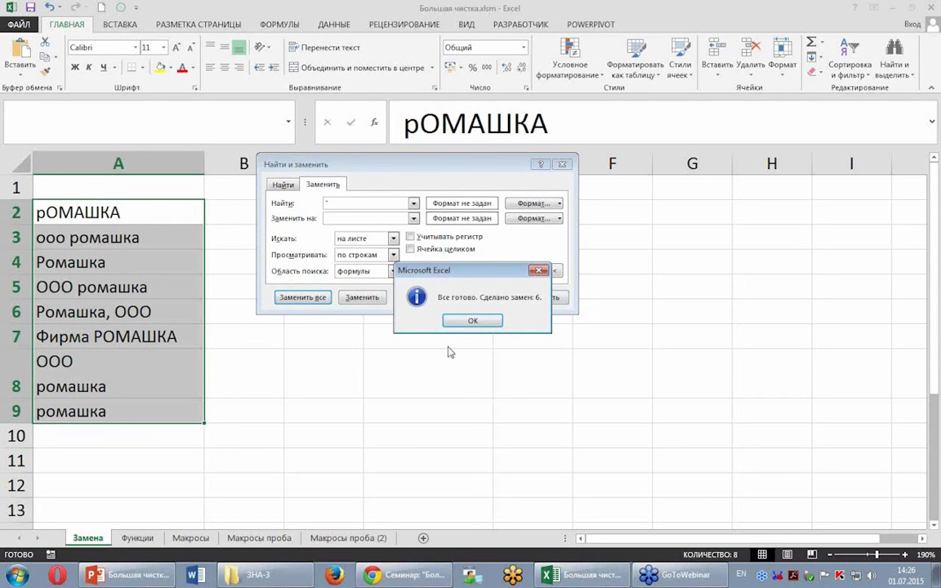
{"action": "left_click", "coordinate": [474, 320]}
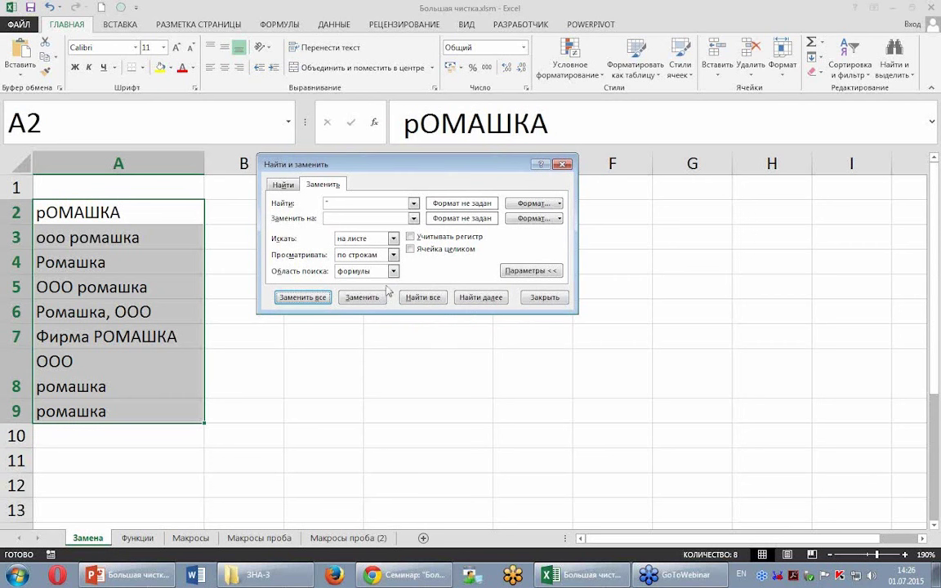
- Replace the comma with nothing, making 1 replacement so A6 reads Ромашка ООО
{"action": "left_click", "coordinate": [329, 203]}
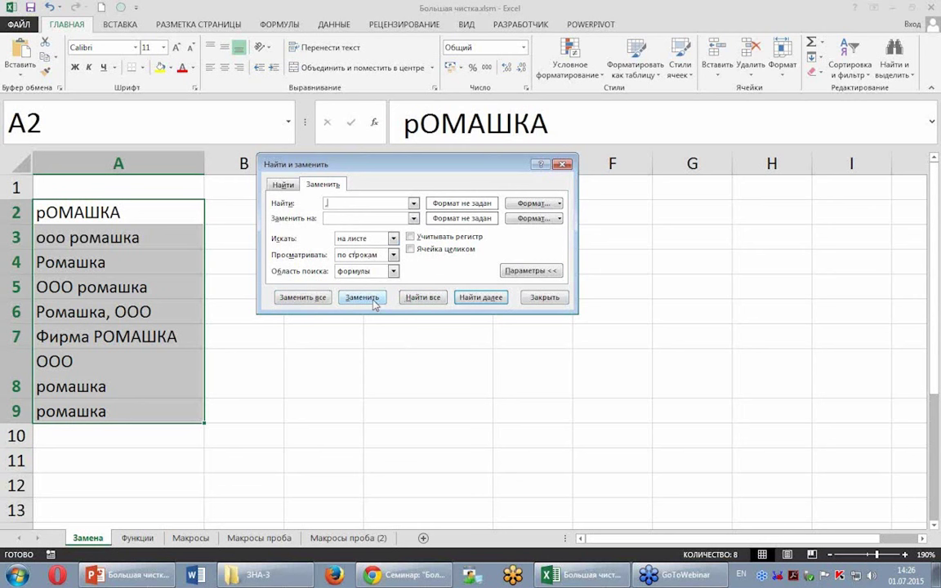
{"action": "left_click", "coordinate": [374, 299]}
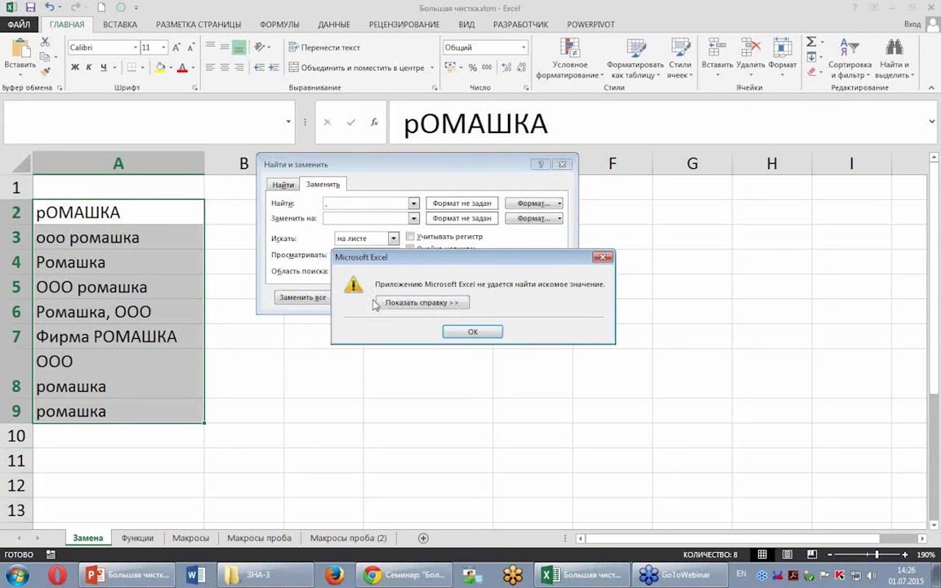
{"action": "left_click", "coordinate": [488, 335]}
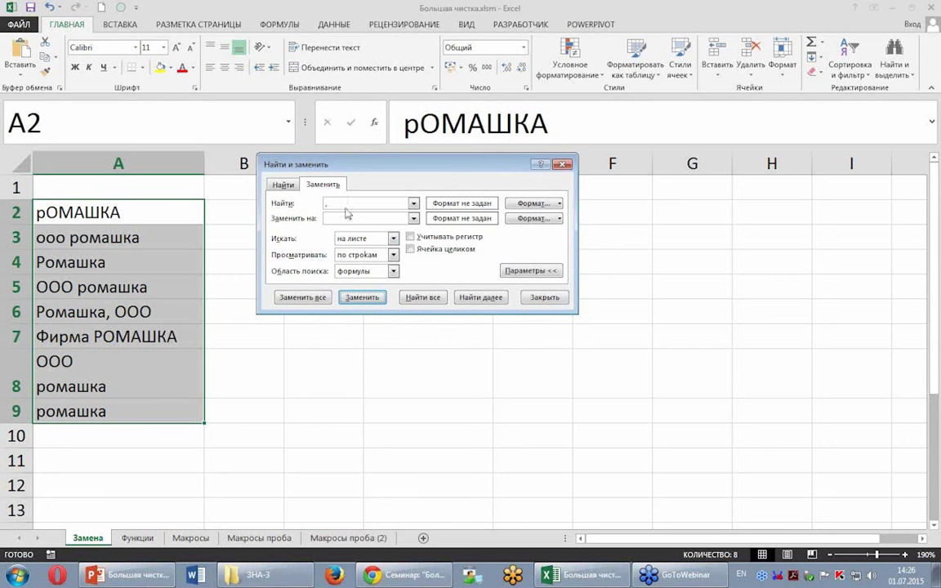
{"action": "left_click", "coordinate": [327, 218]}
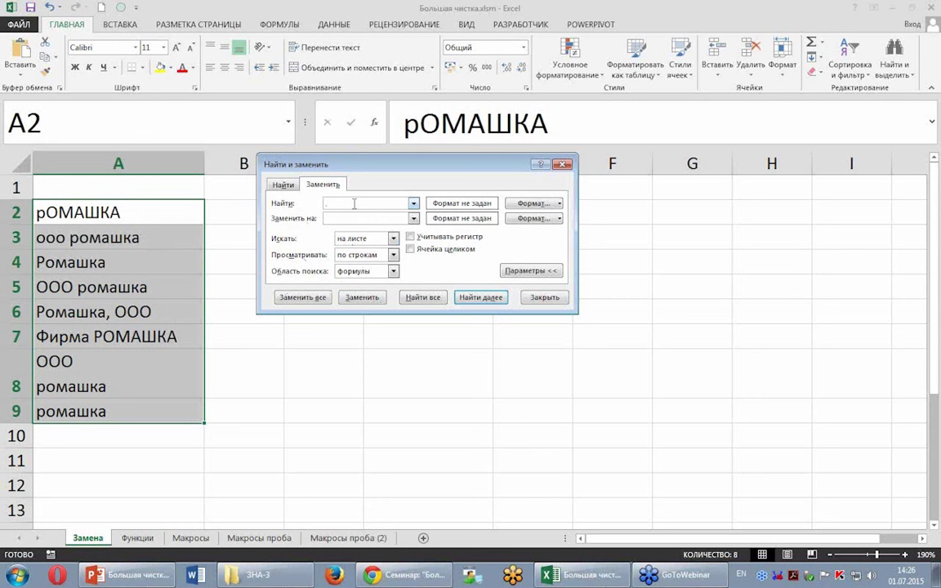
{"action": "type", "text": ","}
{"action": "left_click", "coordinate": [341, 219]}
{"action": "left_click", "coordinate": [326, 299]}
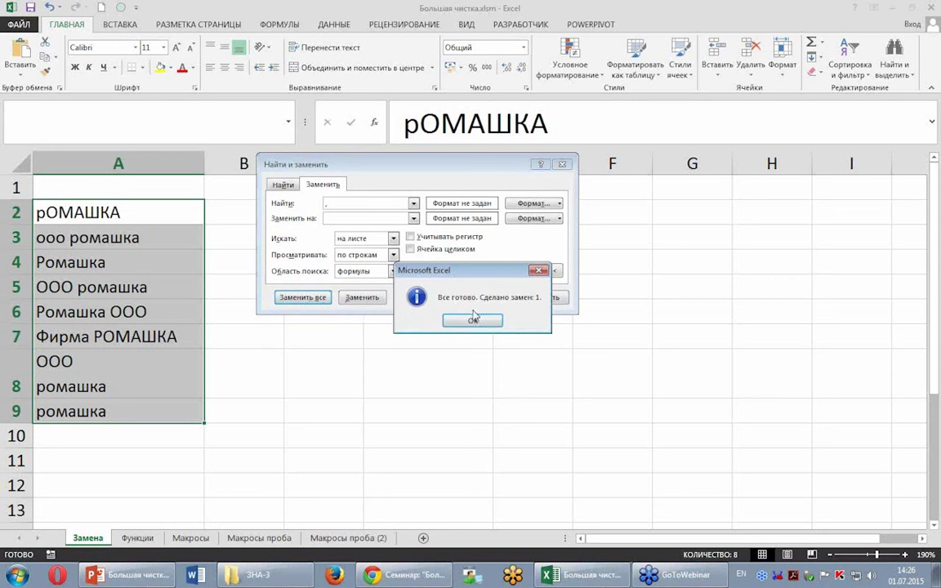
{"action": "left_click", "coordinate": [472, 320]}
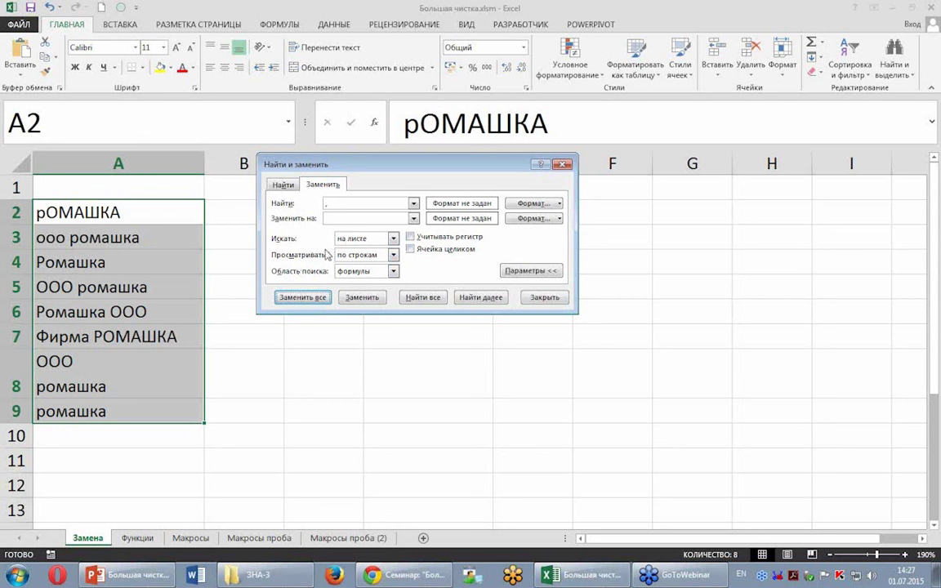
- Enter ромашка as the search text and РОМАШКА as the replacement, then replace all
{"action": "left_click", "coordinate": [325, 205]}
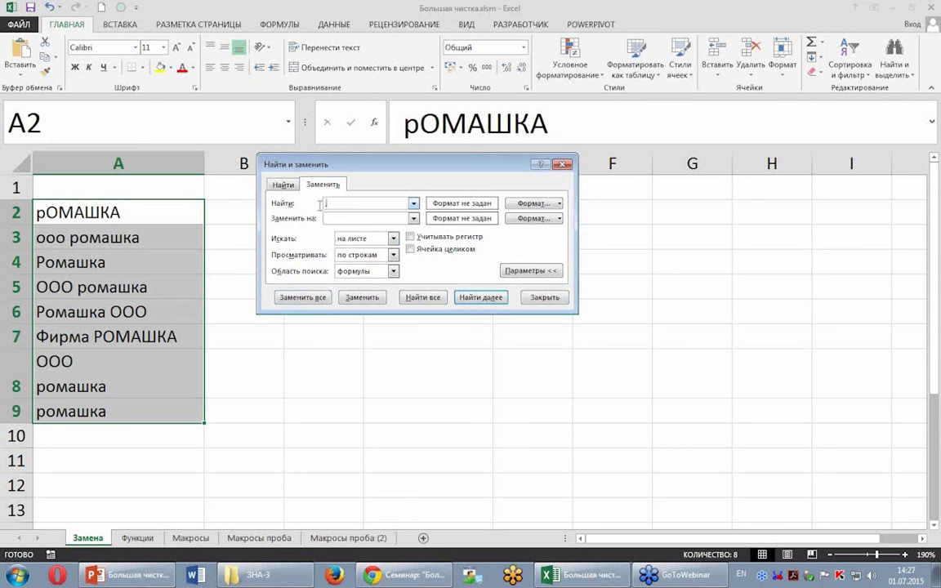
{"action": "type", "text": "h"}
{"action": "key", "text": "BackSpace"}
{"action": "key", "text": "BackSpace"}
{"action": "key", "text": "alt+shift"}
{"action": "type", "text": "ро"}
{"action": "type", "text": "машка"}
{"action": "type", "text": "РО"}
{"action": "type", "text": "МАШКА"}
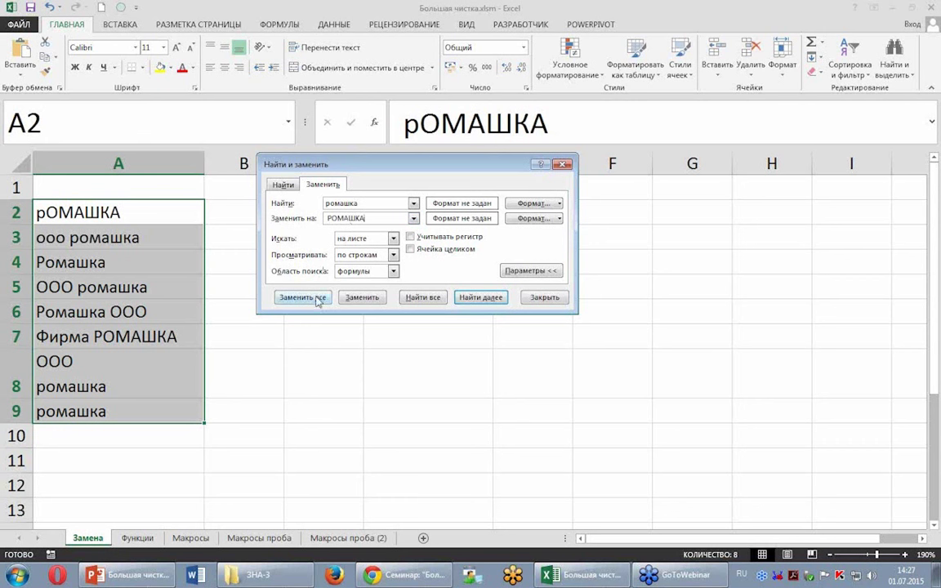
{"action": "left_click", "coordinate": [314, 298]}
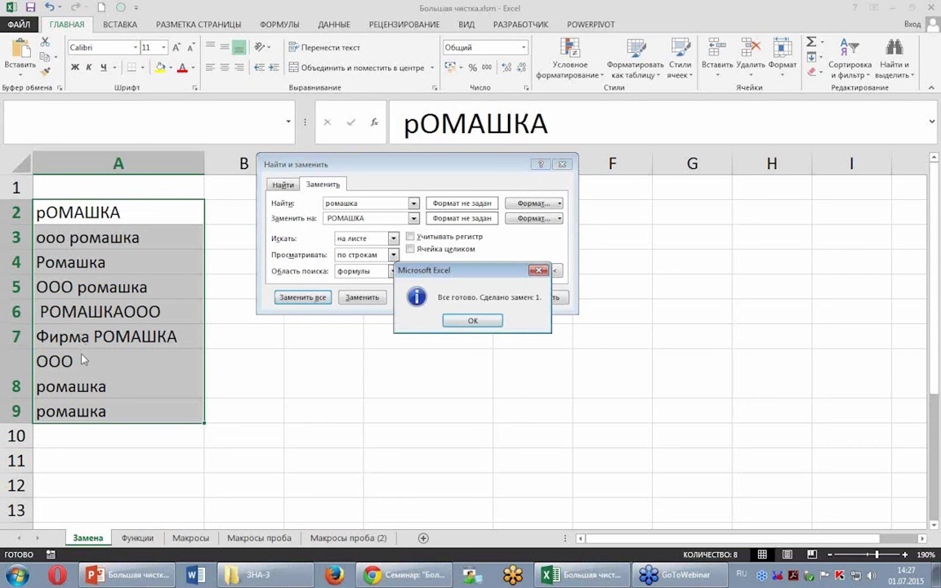
{"action": "key", "text": "Return"}
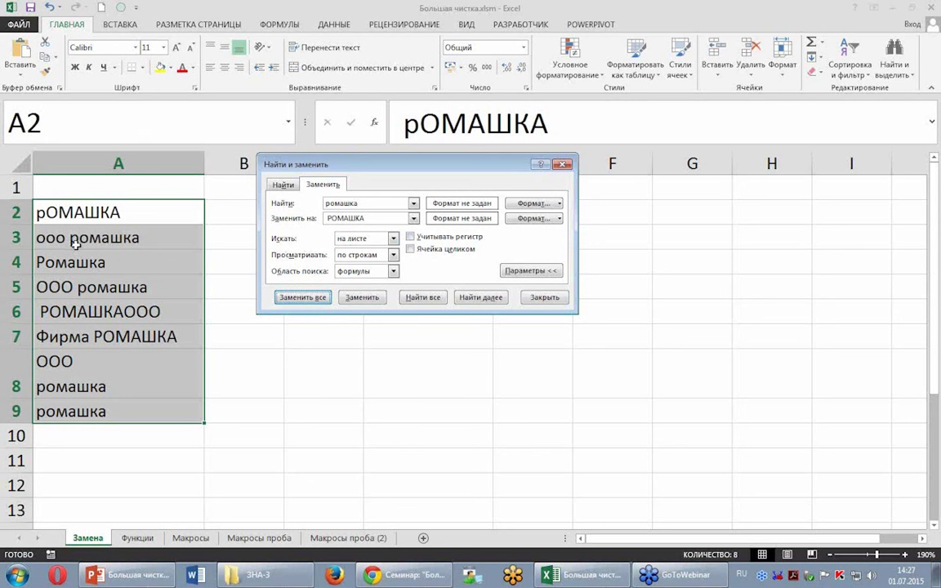
- Retry the ромашка replacement after nothing-found warnings, and drop the range selection
{"action": "left_click", "coordinate": [299, 297]}
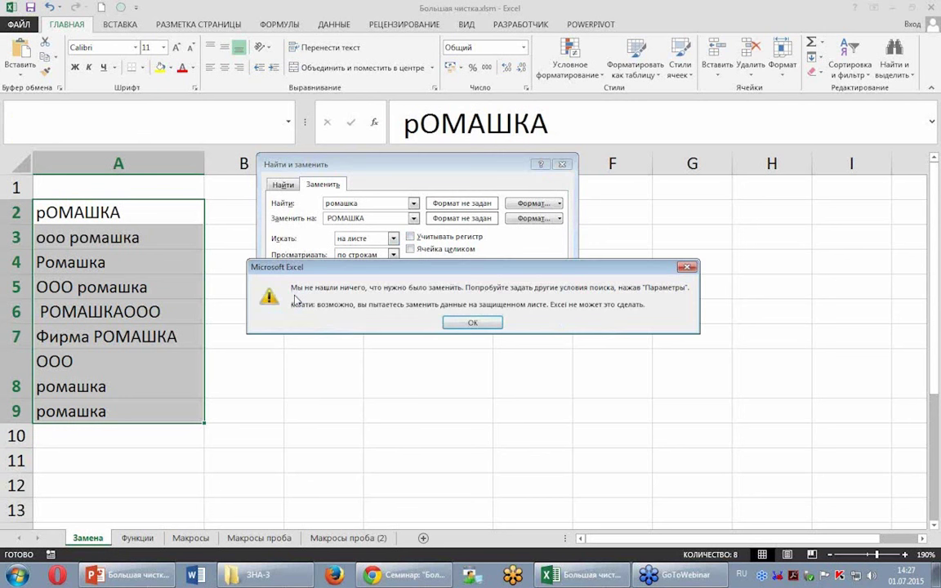
{"action": "left_click", "coordinate": [462, 323]}
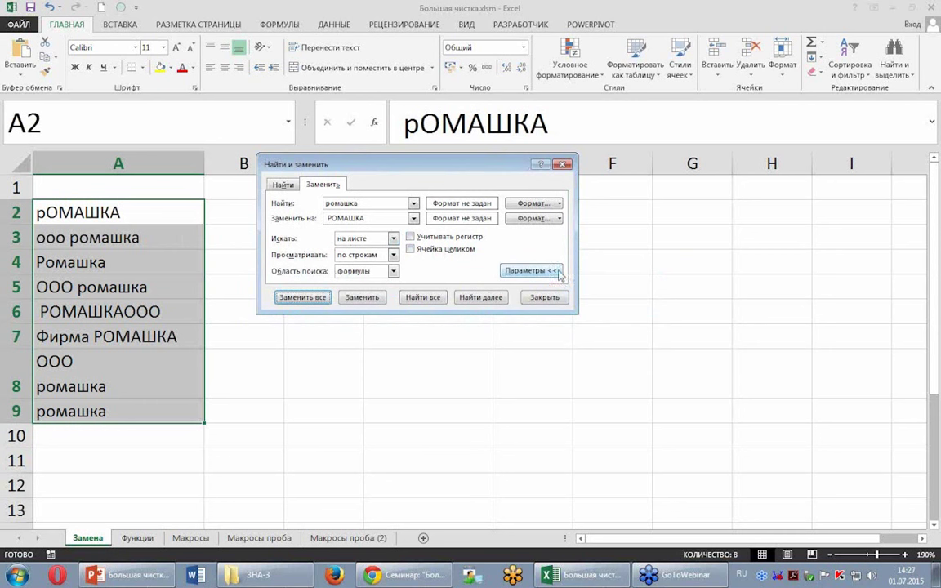
{"action": "left_click", "coordinate": [342, 218]}
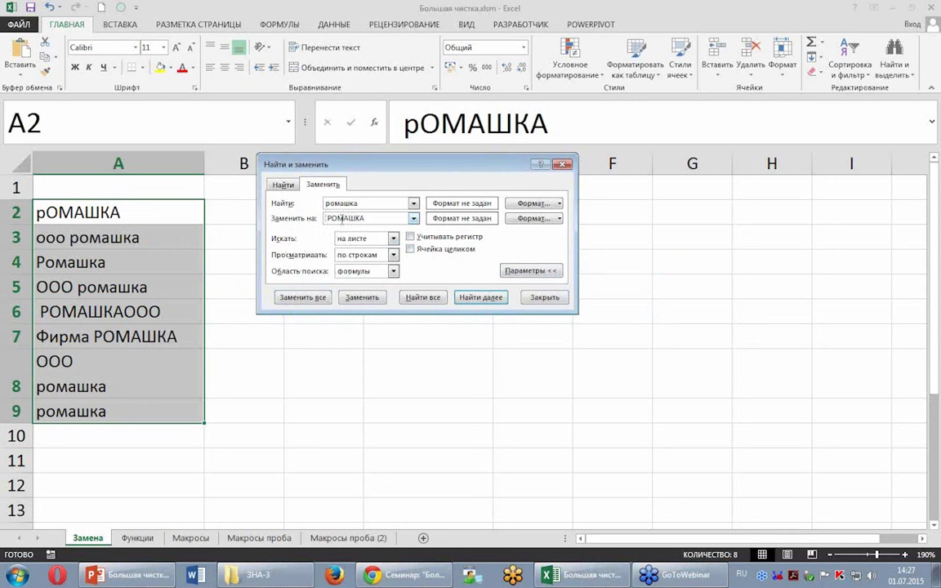
{"action": "left_click", "coordinate": [327, 203]}
{"action": "left_click", "coordinate": [315, 296]}
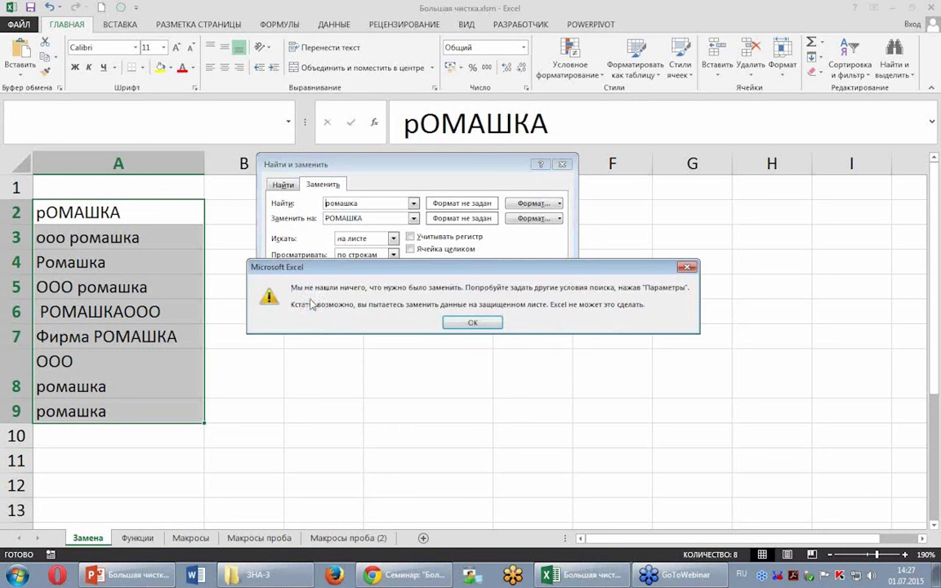
{"action": "left_click", "coordinate": [467, 324]}
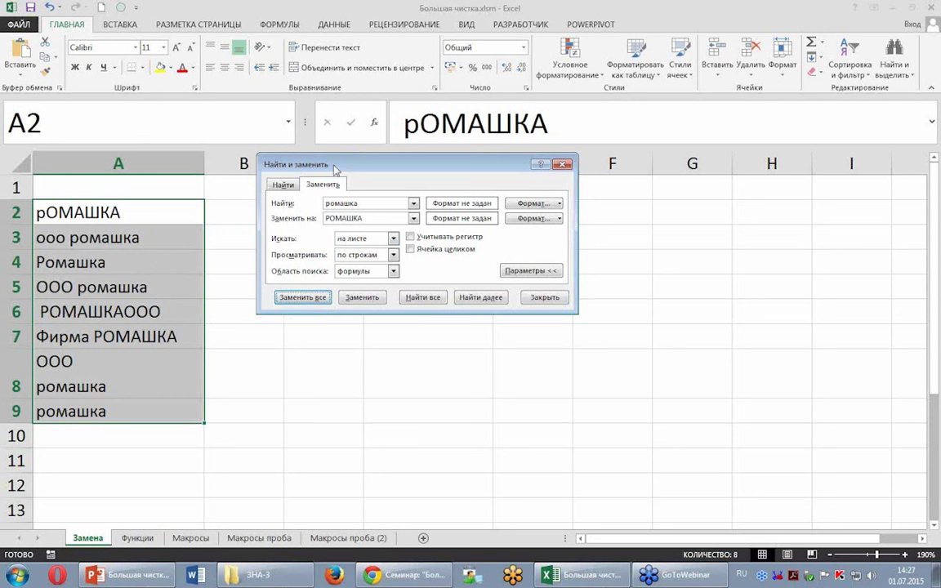
{"action": "left_click", "coordinate": [134, 374]}
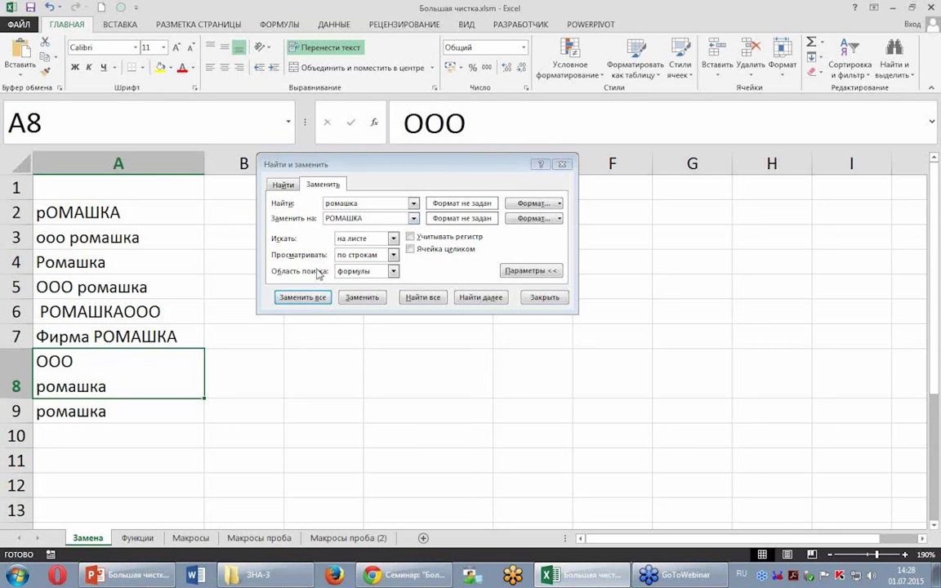
- Fix the typo in the search word ромашка and replace all, making 7 replacements
{"action": "left_click", "coordinate": [365, 204]}
{"action": "double_click", "coordinate": [365, 204]}
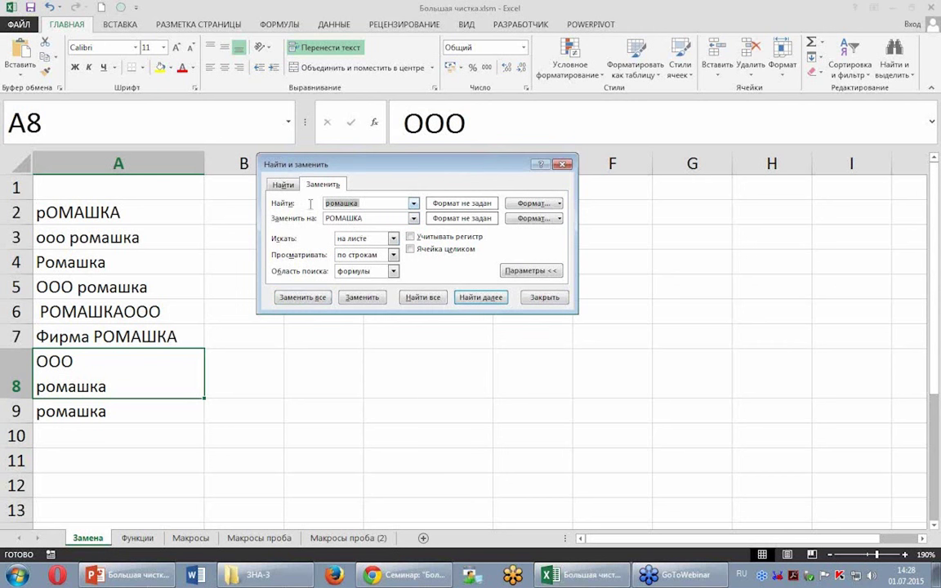
{"action": "left_click", "coordinate": [375, 203]}
{"action": "key", "text": "Left"}
{"action": "key", "text": "Left"}
{"action": "key", "text": "Left"}
{"action": "key", "text": "BackSpace"}
{"action": "type", "text": "а"}
{"action": "left_click", "coordinate": [309, 299]}
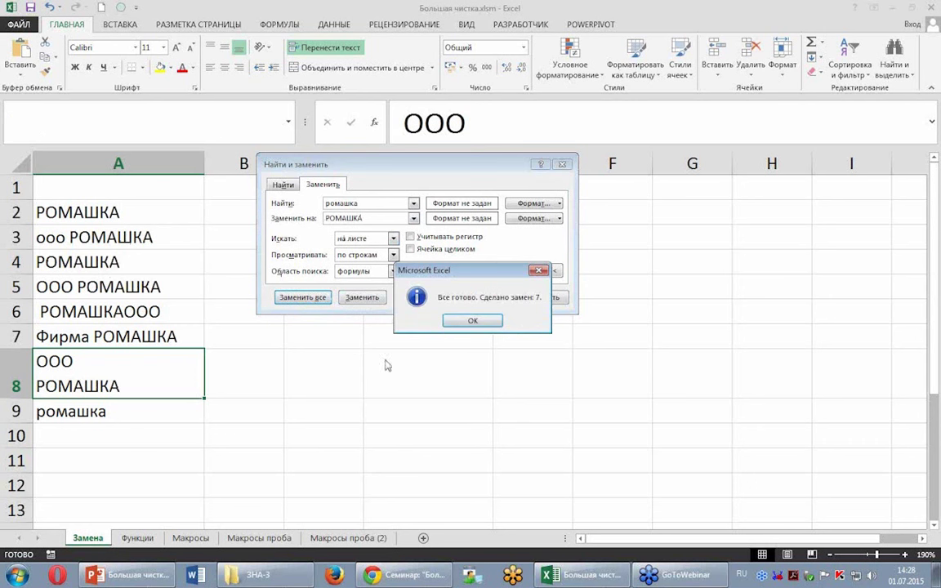
{"action": "left_click", "coordinate": [462, 322]}
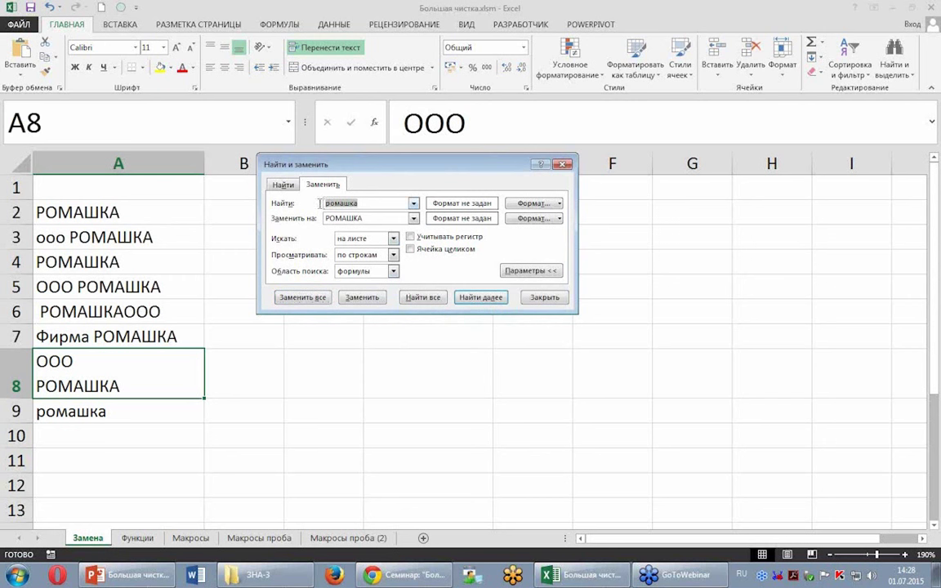
- Replace ооо with nothing, making 4 replacements, then close Find and Replace
{"action": "type", "text": "ооо"}
{"action": "key", "text": "Tab"}
{"action": "key", "text": "BackSpace"}
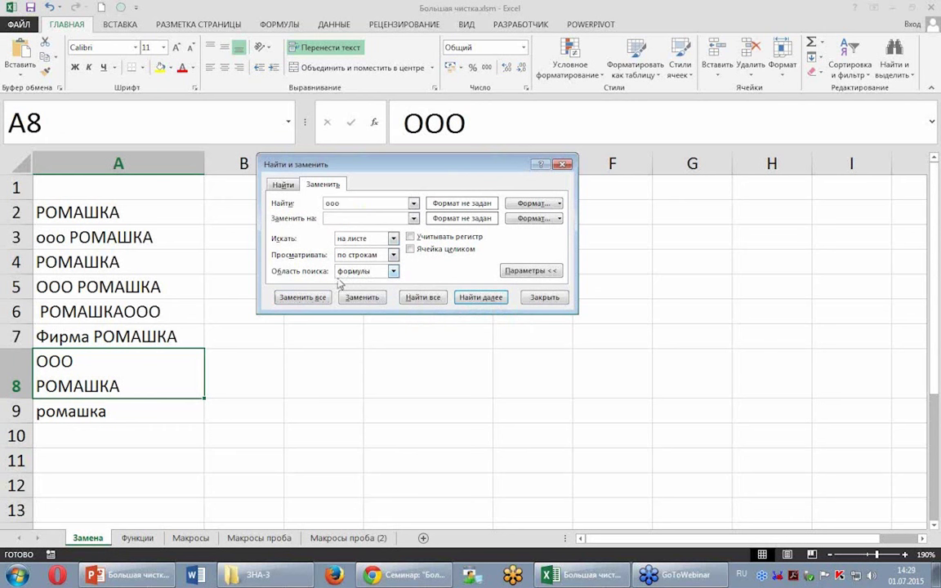
{"action": "left_click", "coordinate": [315, 299]}
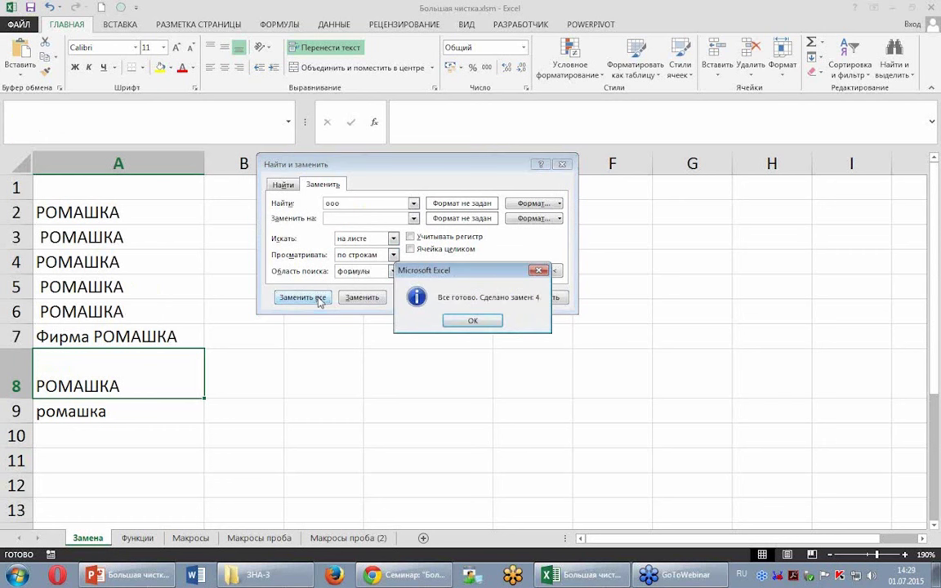
{"action": "left_click", "coordinate": [450, 321]}
{"action": "double_click", "coordinate": [331, 203]}
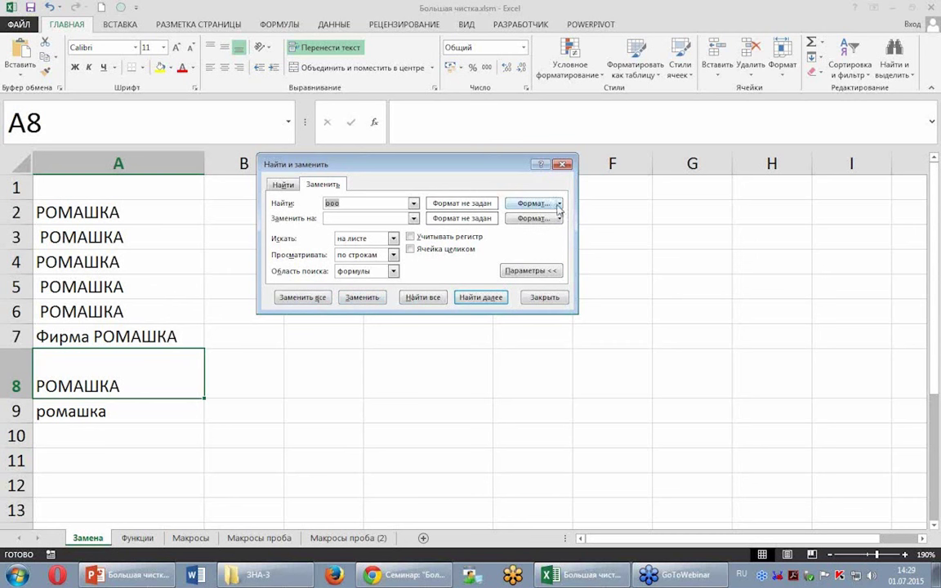
{"action": "left_click", "coordinate": [563, 164]}
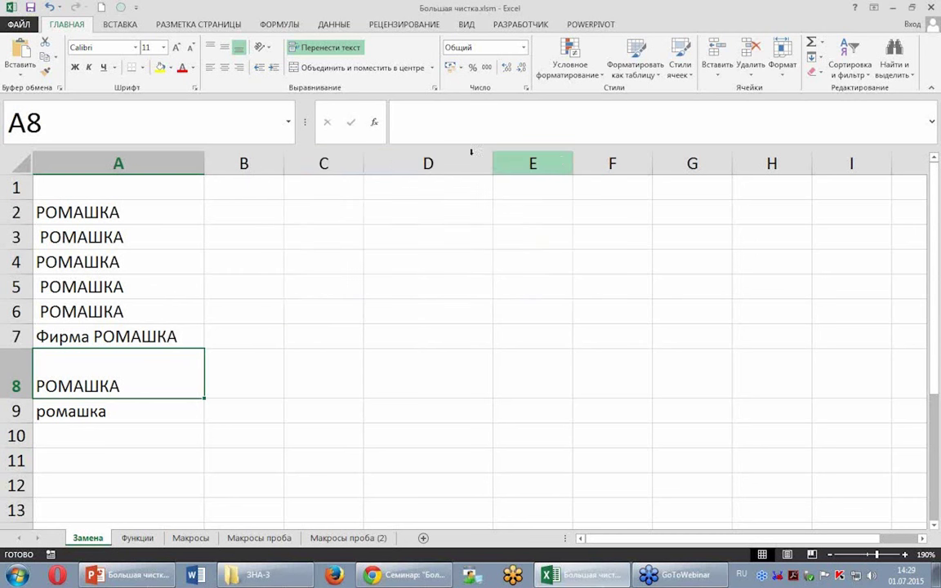
- Undo the six cleanup replacements so column A shows the original quoted names with commas and ООО
{"action": "left_click", "coordinate": [50, 7]}
{"action": "left_click", "coordinate": [50, 7]}
{"action": "left_click", "coordinate": [49, 7]}
{"action": "left_click", "coordinate": [50, 7]}
{"action": "left_click", "coordinate": [50, 8]}
{"action": "left_click", "coordinate": [50, 7]}
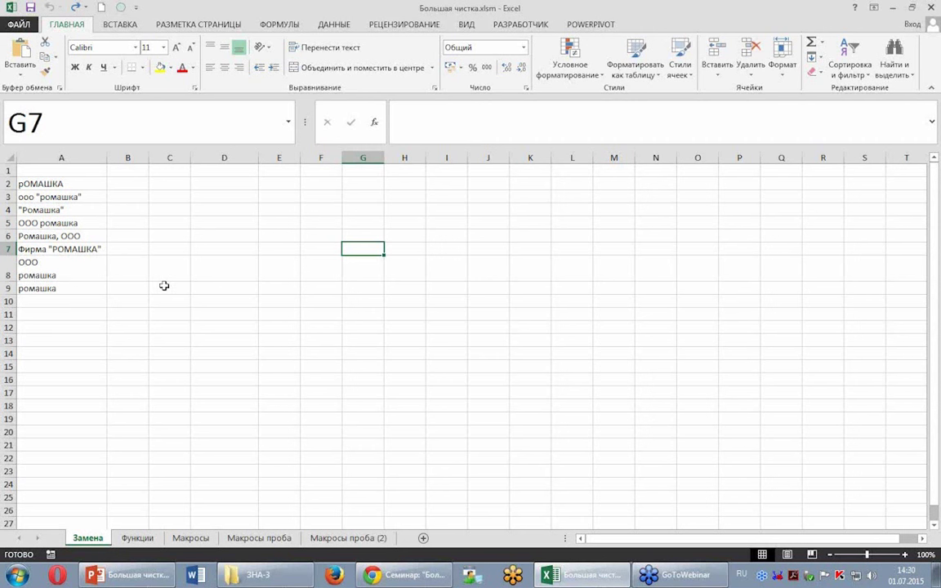
{"action": "left_click", "coordinate": [205, 285]}
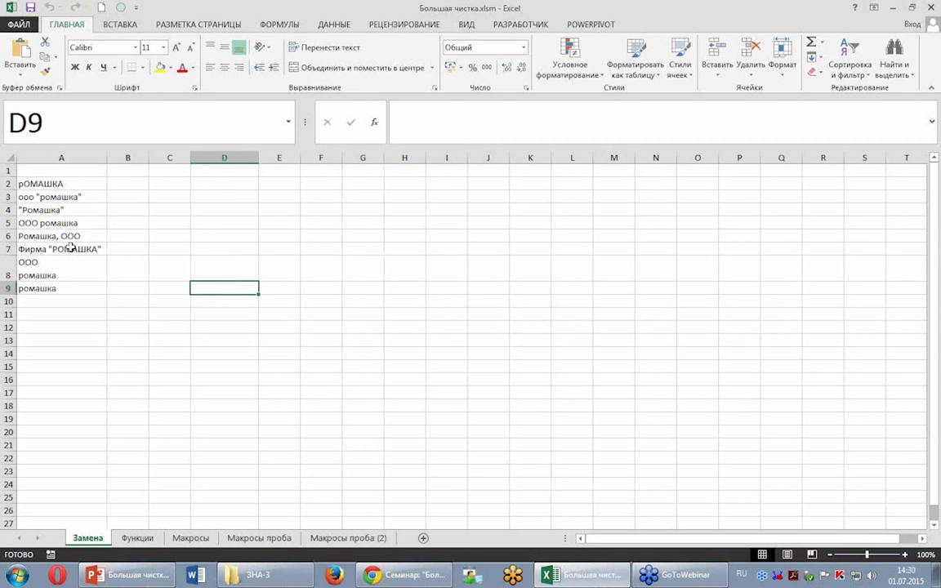
{"action": "left_click", "coordinate": [67, 331]}
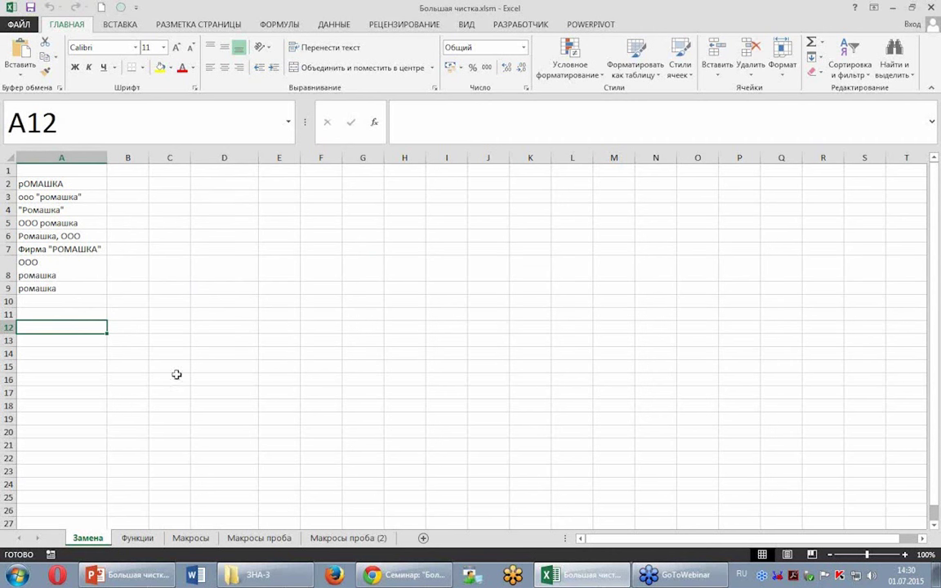
- Go to the Функции sheet, select the raw names in A2:A9, then minimise Excel
{"action": "left_click", "coordinate": [137, 542]}
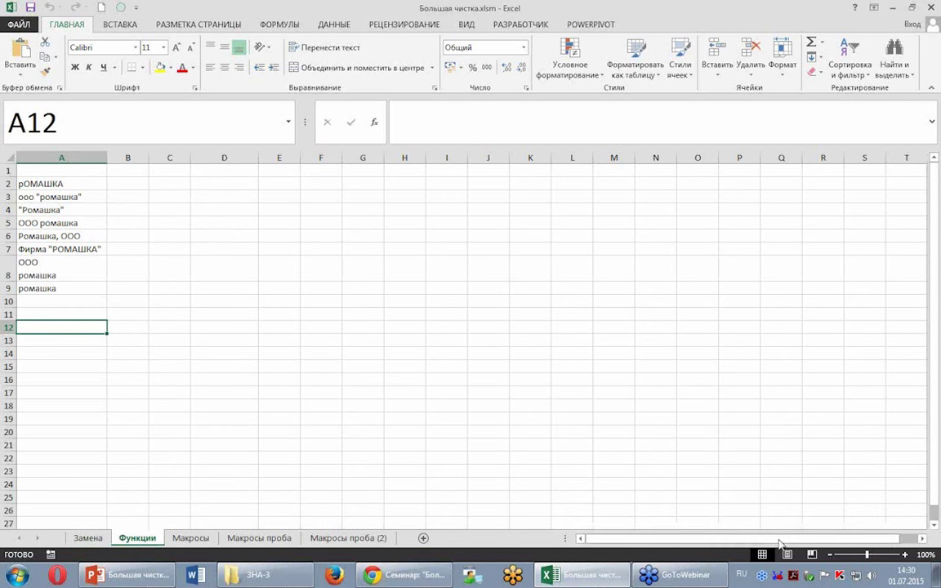
{"action": "scroll", "coordinate": [785, 502], "scroll_direction": "up", "scroll_amount": 2, "text": "ctrl"}
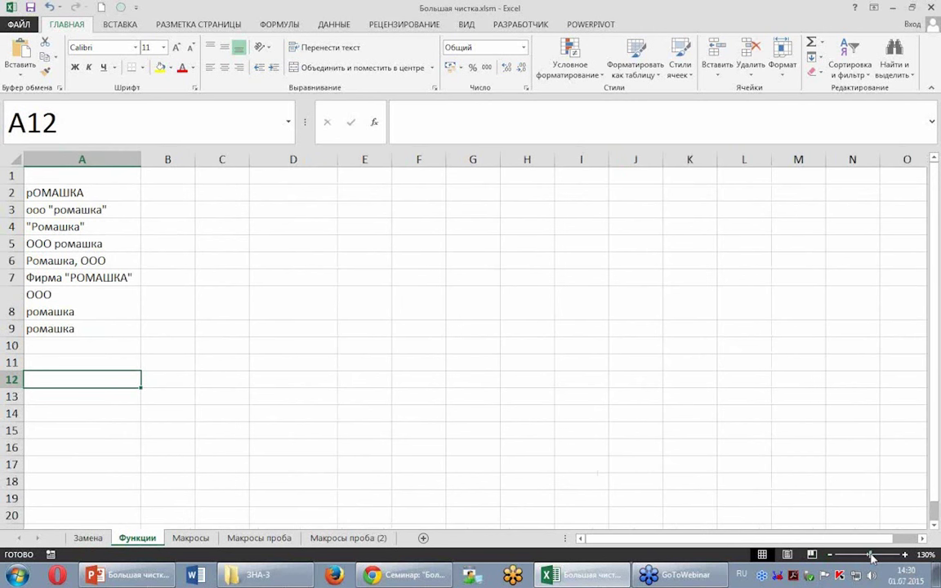
{"action": "left_click", "coordinate": [588, 427]}
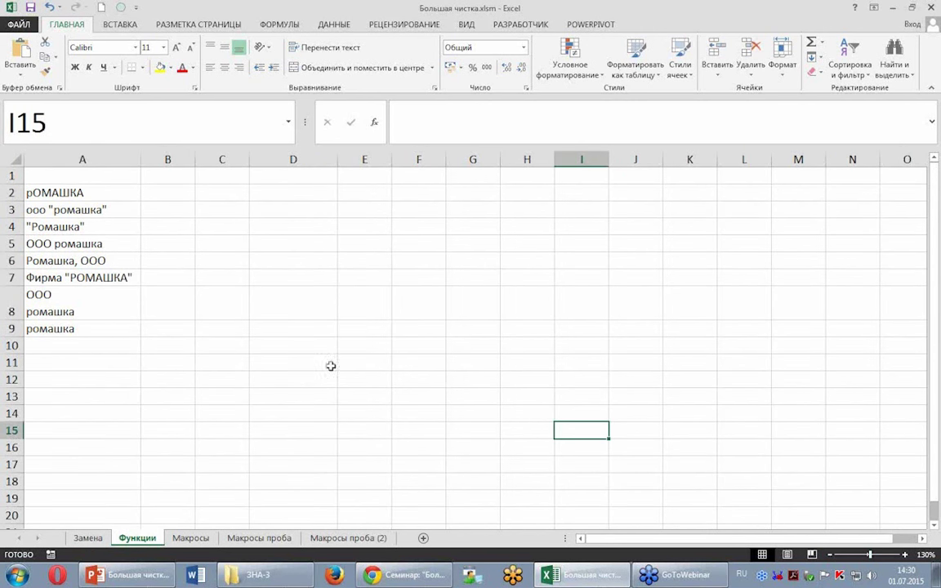
{"action": "left_click_drag", "start_coordinate": [98, 193], "coordinate": [81, 325]}
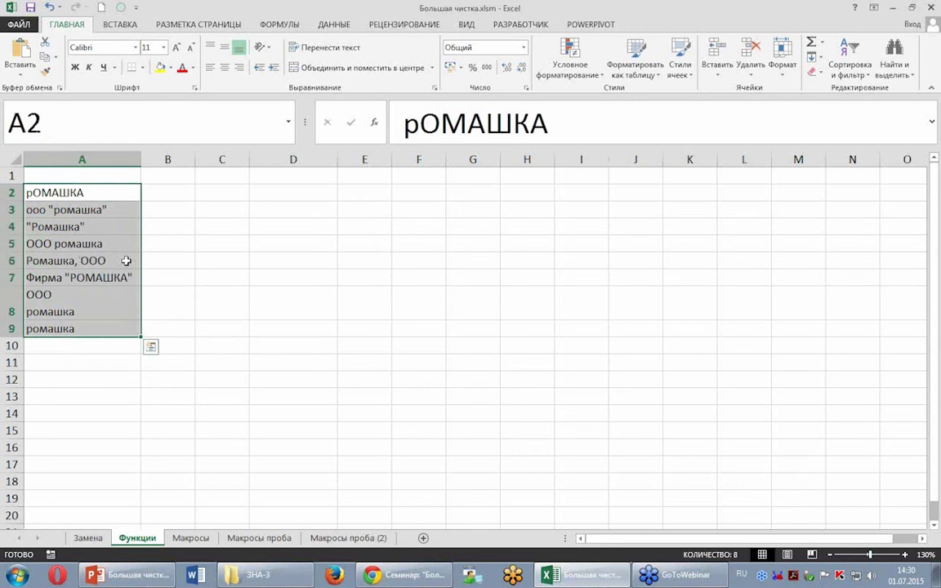
{"action": "left_click", "coordinate": [171, 264]}
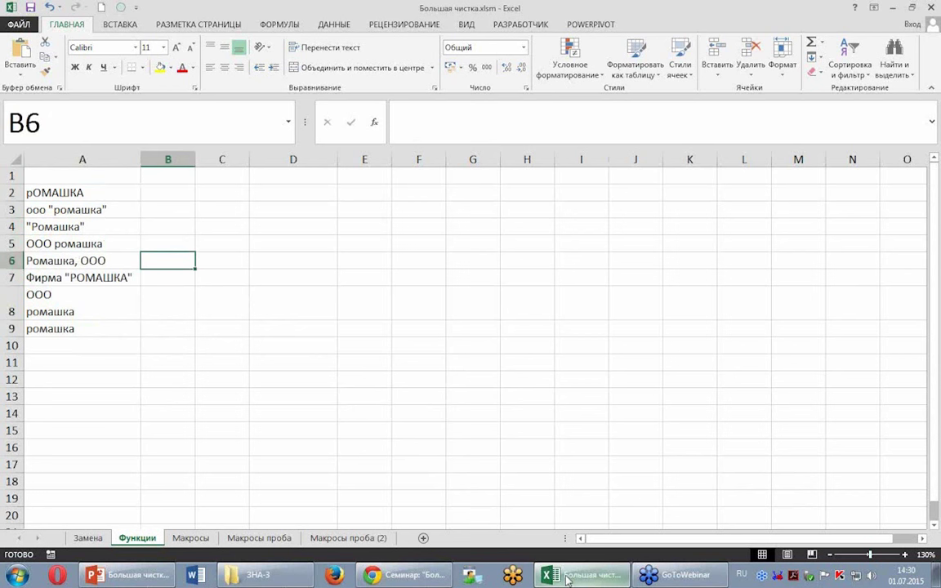
{"action": "left_click", "coordinate": [567, 576]}
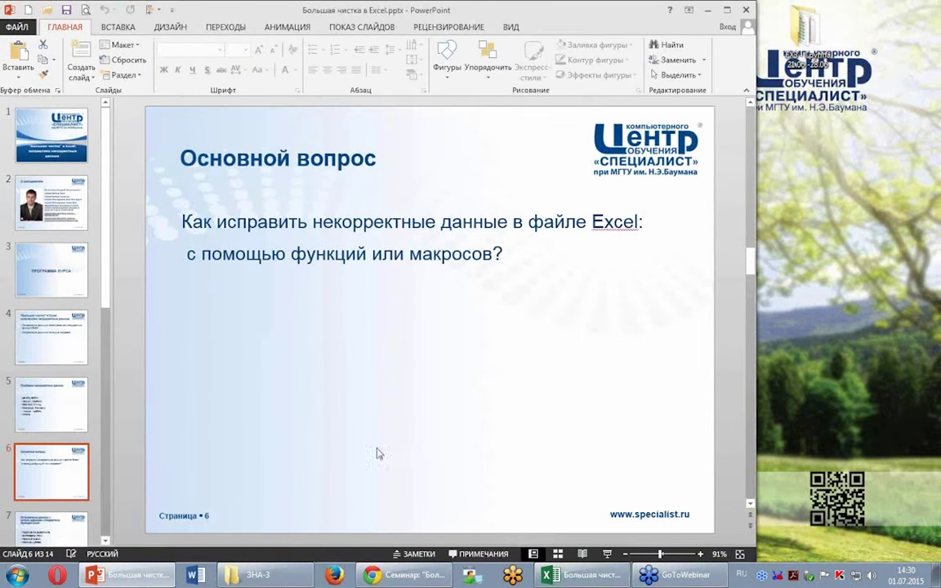
- Move from slide 5 to slide 7 on ПОДСТАВИТЬ, СЖПРОБЕЛЫ, ПЕЧСИМВ and ПРОПИСН
{"action": "left_click", "coordinate": [51, 406]}
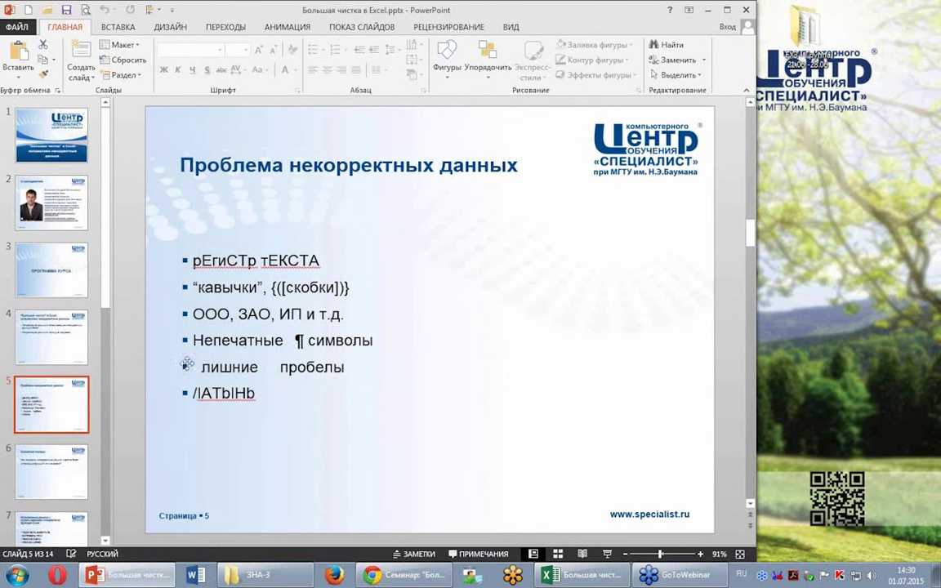
{"action": "scroll", "coordinate": [107, 300], "scroll_direction": "down", "scroll_amount": 2}
{"action": "scroll", "coordinate": [95, 286], "scroll_direction": "down", "scroll_amount": 3}
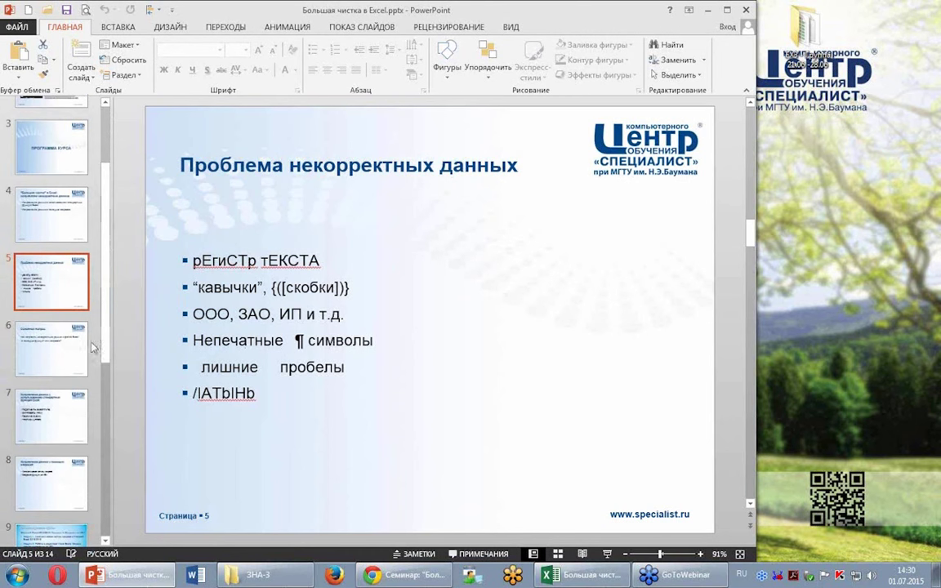
{"action": "left_click", "coordinate": [42, 391]}
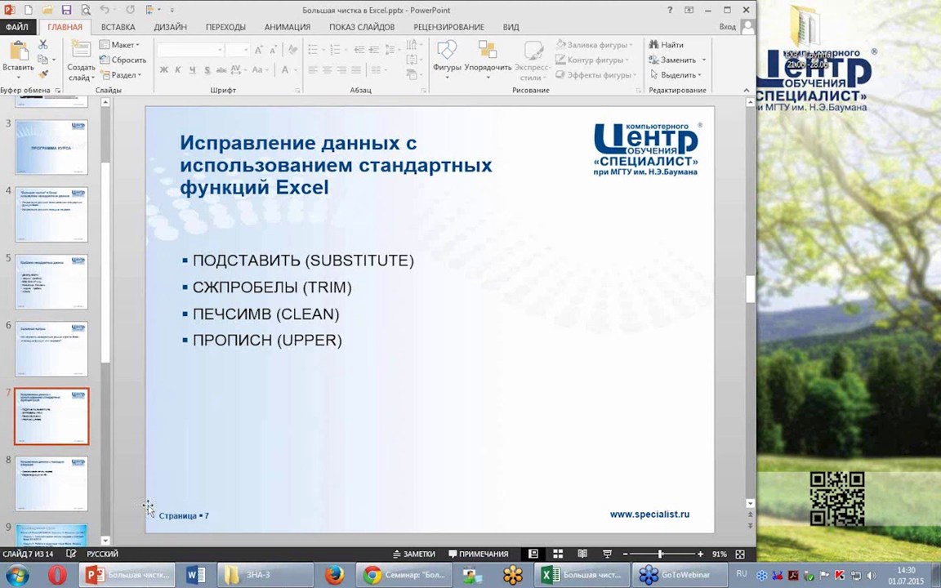
{"action": "left_click", "coordinate": [245, 245]}
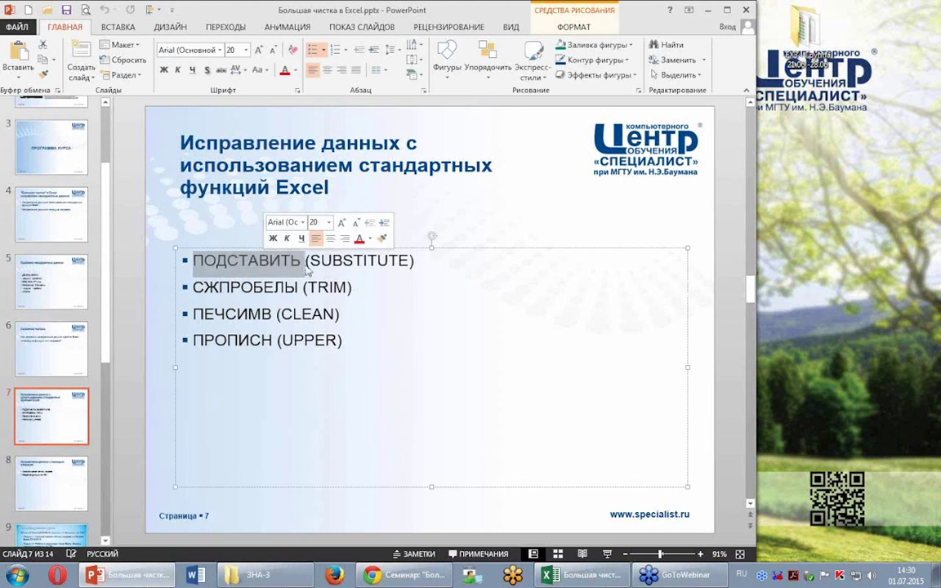
{"action": "left_click", "coordinate": [484, 197]}
{"action": "left_click", "coordinate": [642, 236]}
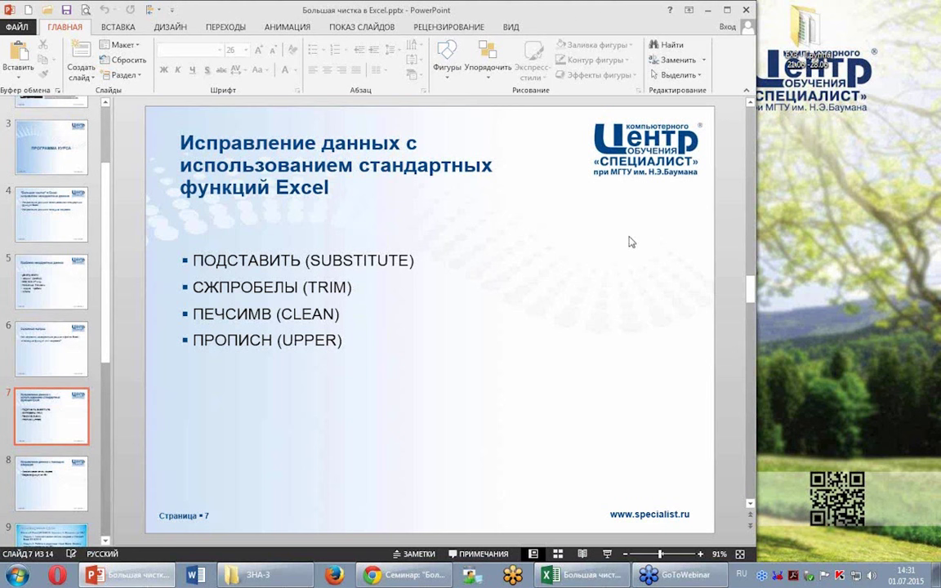
{"action": "left_click", "coordinate": [243, 287]}
{"action": "double_click", "coordinate": [242, 287]}
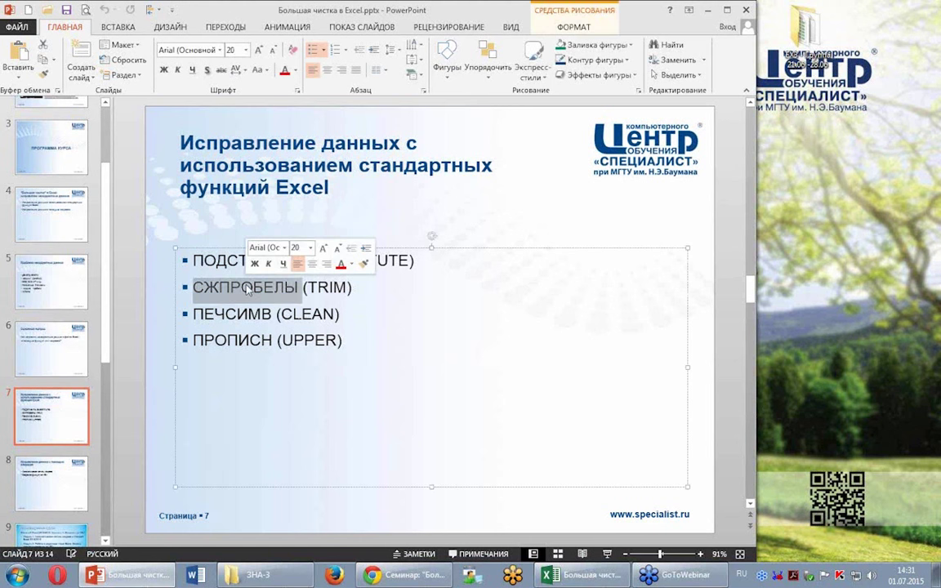
{"action": "double_click", "coordinate": [329, 288]}
{"action": "left_click", "coordinate": [363, 351]}
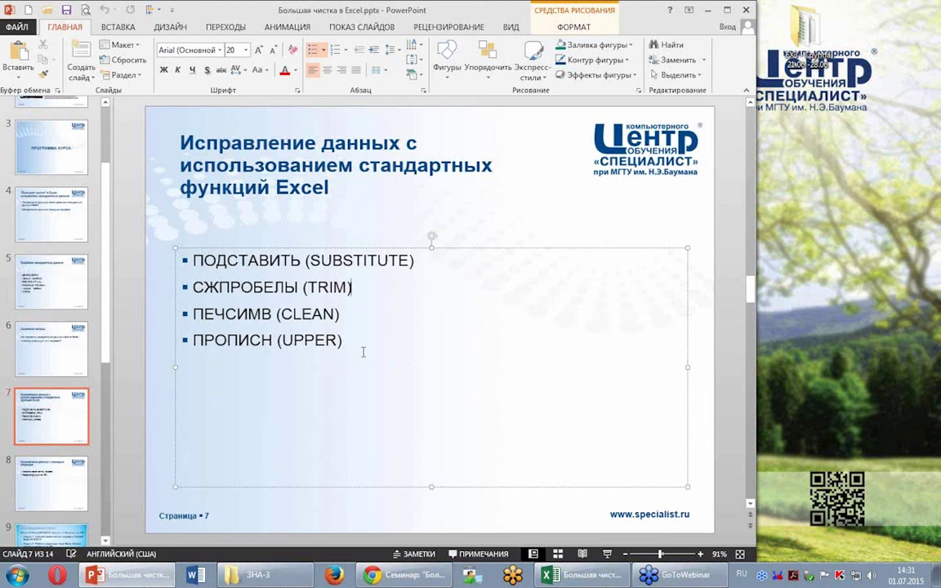
{"action": "left_click", "coordinate": [463, 223]}
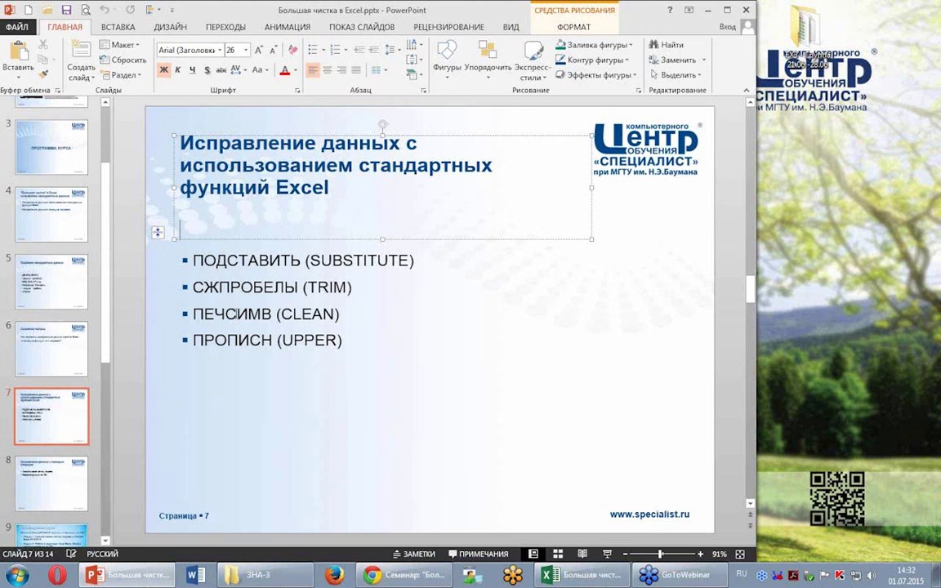
{"action": "double_click", "coordinate": [235, 314]}
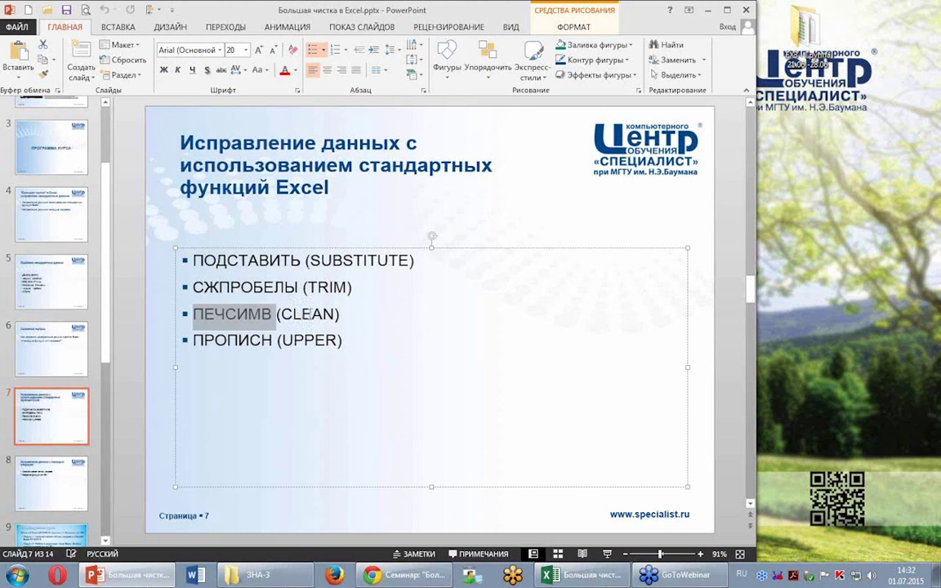
{"action": "double_click", "coordinate": [308, 314]}
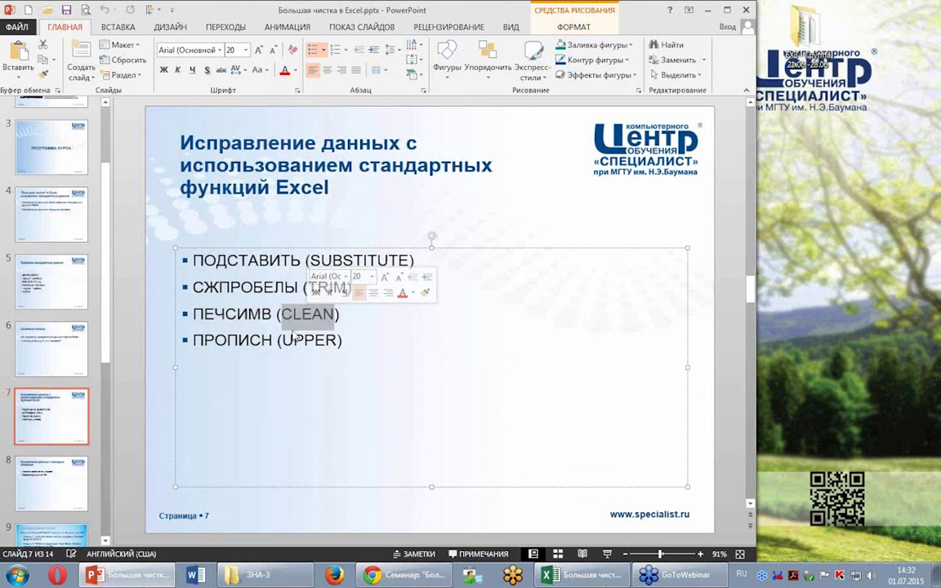
{"action": "double_click", "coordinate": [238, 317]}
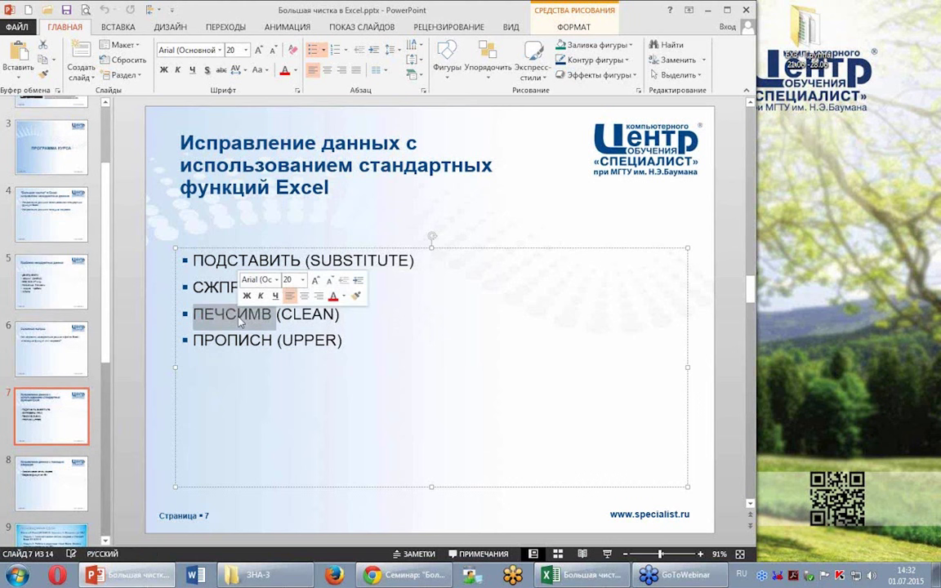
{"action": "left_click", "coordinate": [250, 368]}
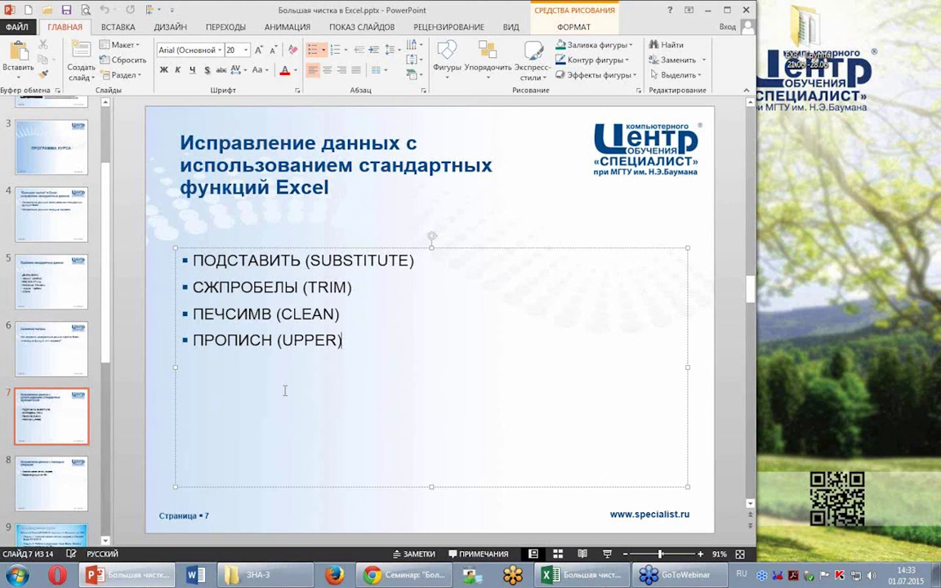
- Add a new bullet 'ПРОПНАЧ (PROPER)' below ПРОПИСН (UPPER) on slide 7
{"action": "left_click", "coordinate": [250, 340]}
{"action": "key", "text": "Return"}
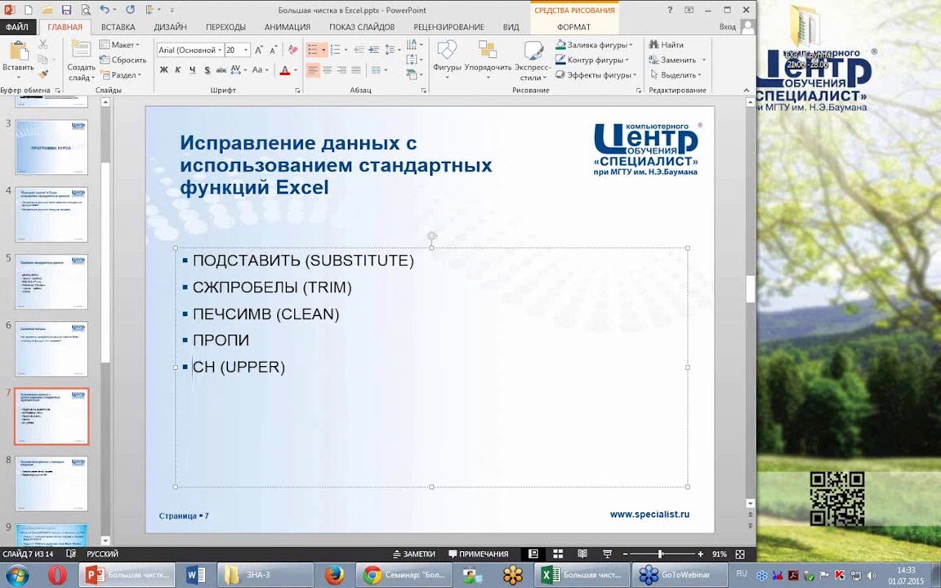
{"action": "key", "text": "BackSpace"}
{"action": "key", "text": "BackSpace"}
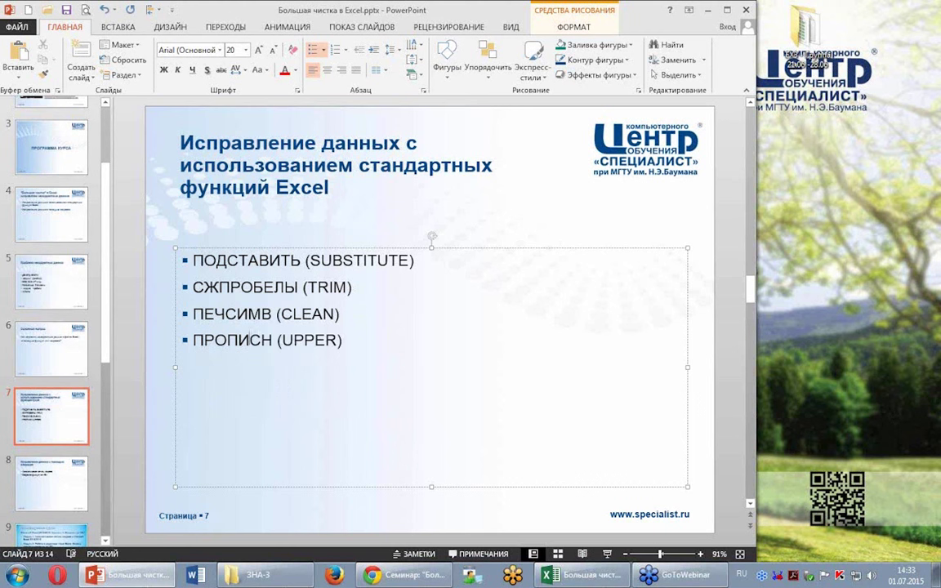
{"action": "key", "text": "End"}
{"action": "key", "text": "Return"}
{"action": "type", "text": "Про"}
{"action": "key", "text": "BackSpace"}
{"action": "key", "text": "BackSpace"}
{"action": "type", "text": "РОПНАЧ"}
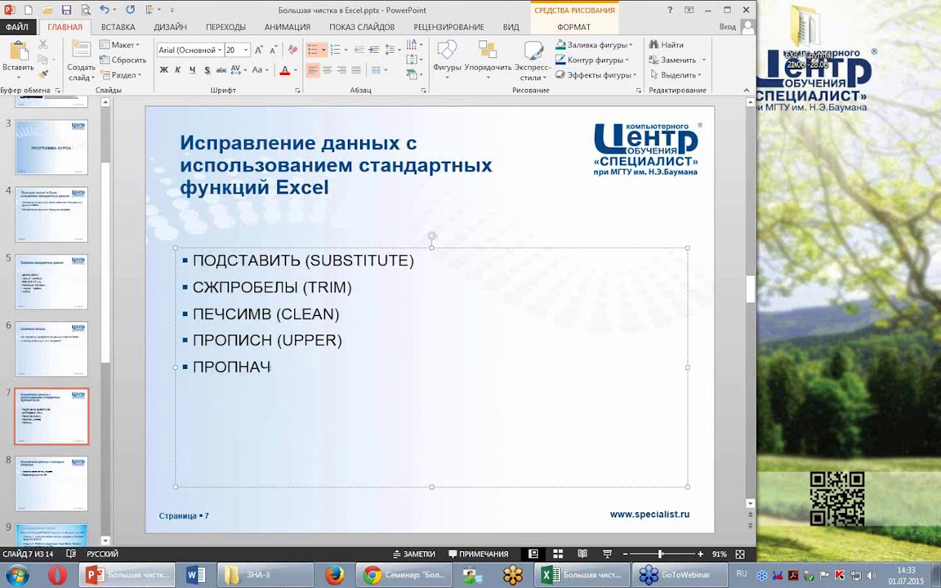
{"action": "type", "text": " ("}
{"action": "key", "text": "alt+shift"}
{"action": "type", "text": "Pro"}
{"action": "key", "text": "BackSpace"}
{"action": "key", "text": "BackSpace"}
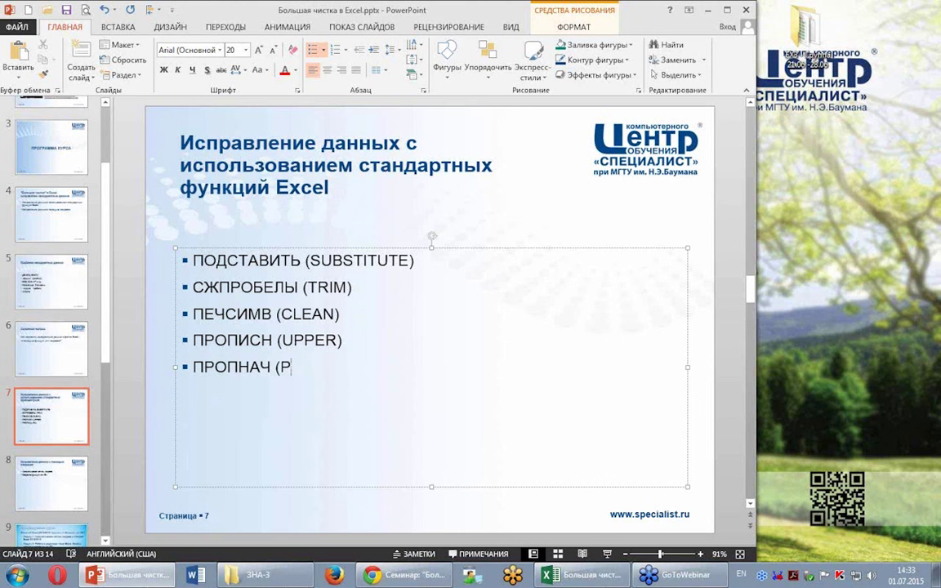
{"action": "type", "text": "ROPER)"}
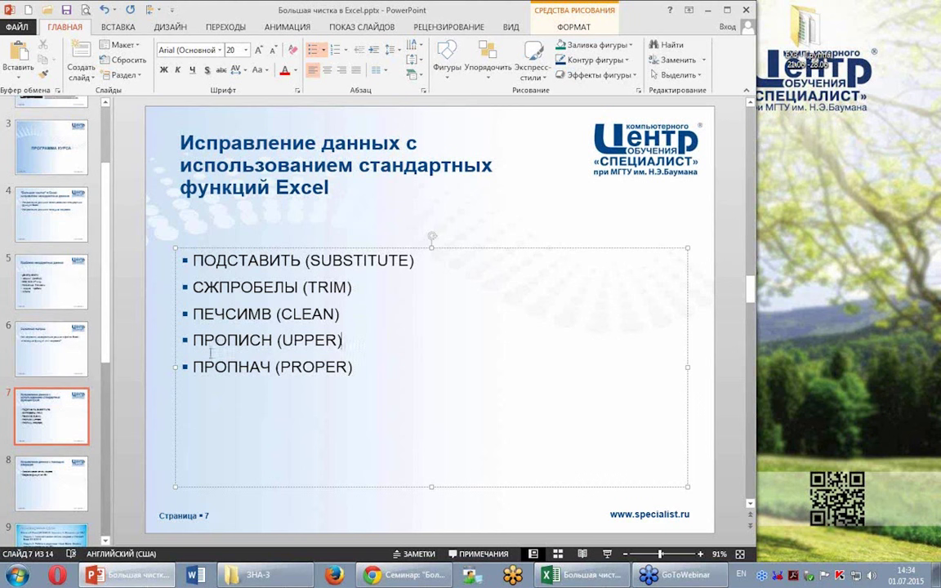
- Highlight ПРОПИСН on the slide, then switch back to the Excel workbook
{"action": "double_click", "coordinate": [260, 346]}
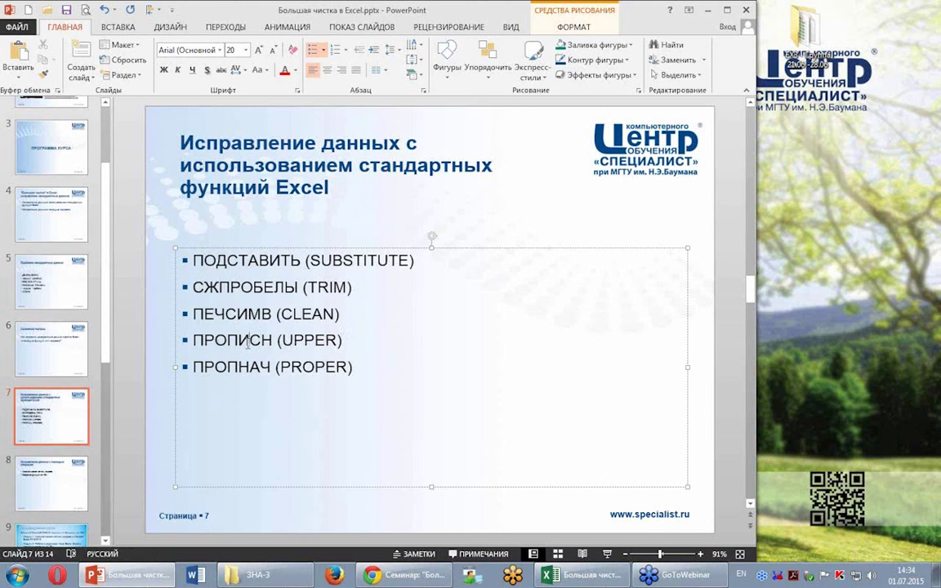
{"action": "left_click", "coordinate": [354, 346]}
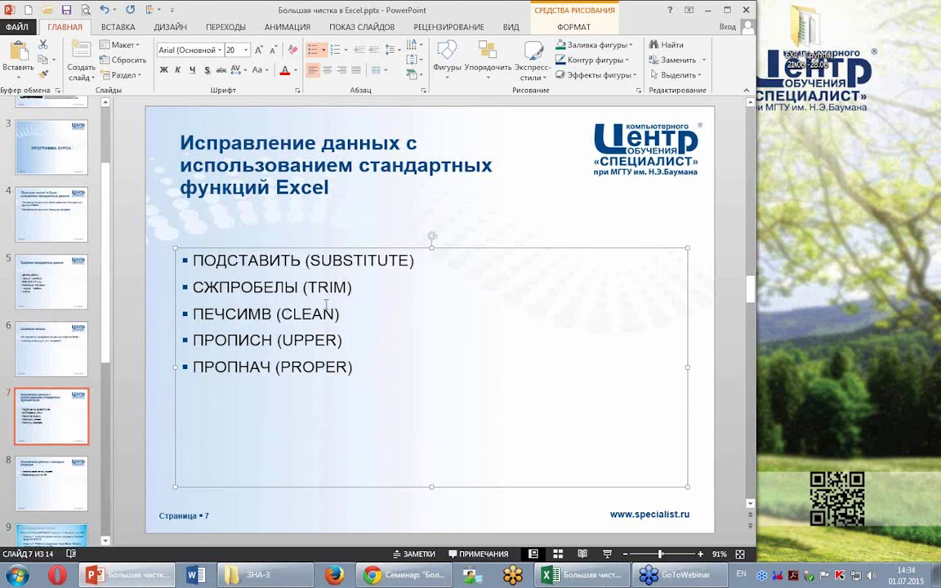
{"action": "left_click", "coordinate": [599, 577]}
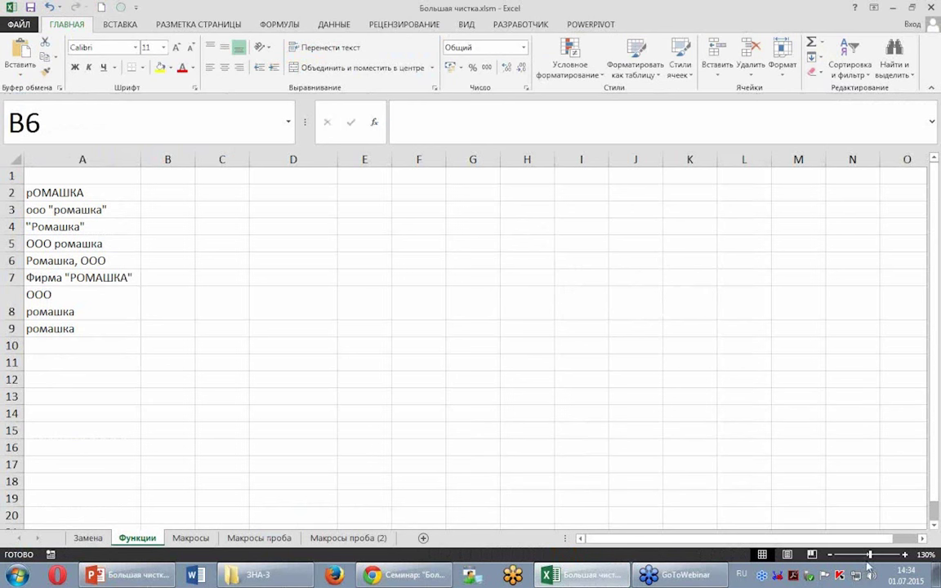
- Paste the heading ПРОПИСН into cell B1
{"action": "left_click", "coordinate": [177, 176]}
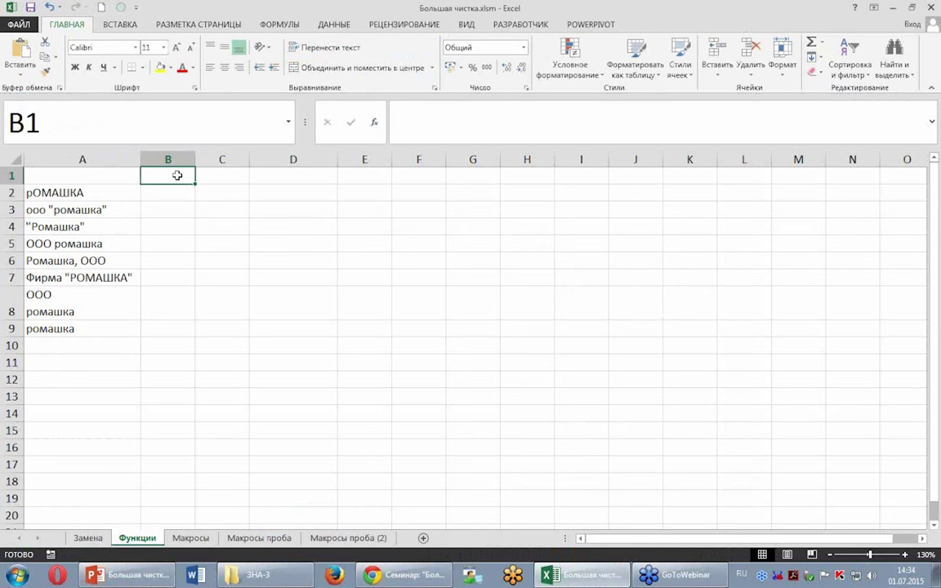
{"action": "key", "text": "ctrl+v"}
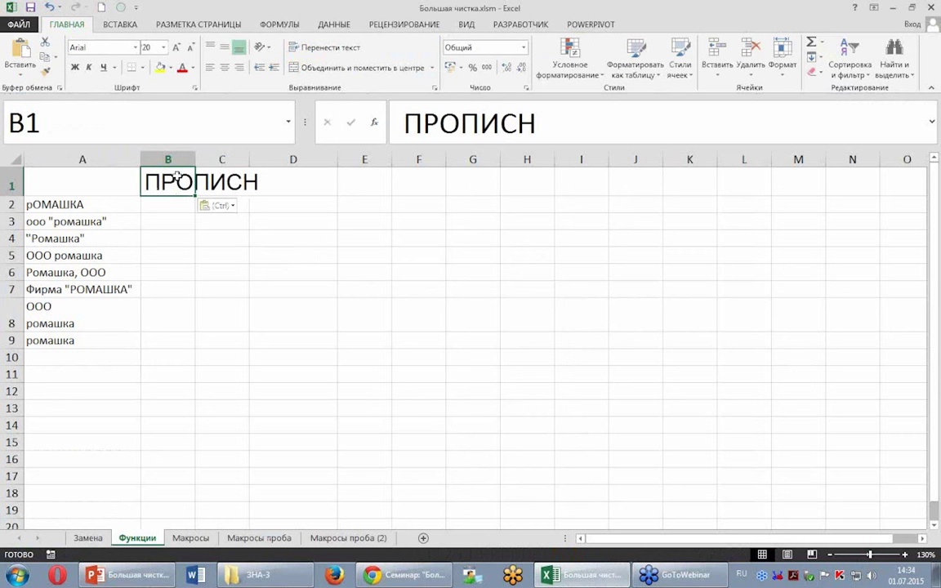
{"action": "key", "text": "Return"}
{"action": "left_click", "coordinate": [169, 186]}
- Format row 1 as bold 12-point and widen column B to fit the heading
{"action": "left_click", "coordinate": [12, 178]}
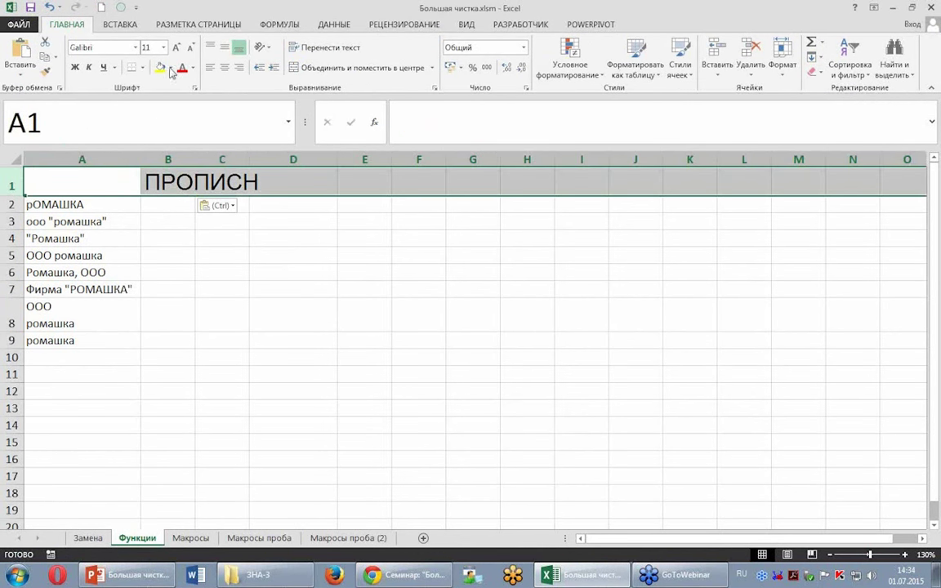
{"action": "left_click", "coordinate": [151, 173]}
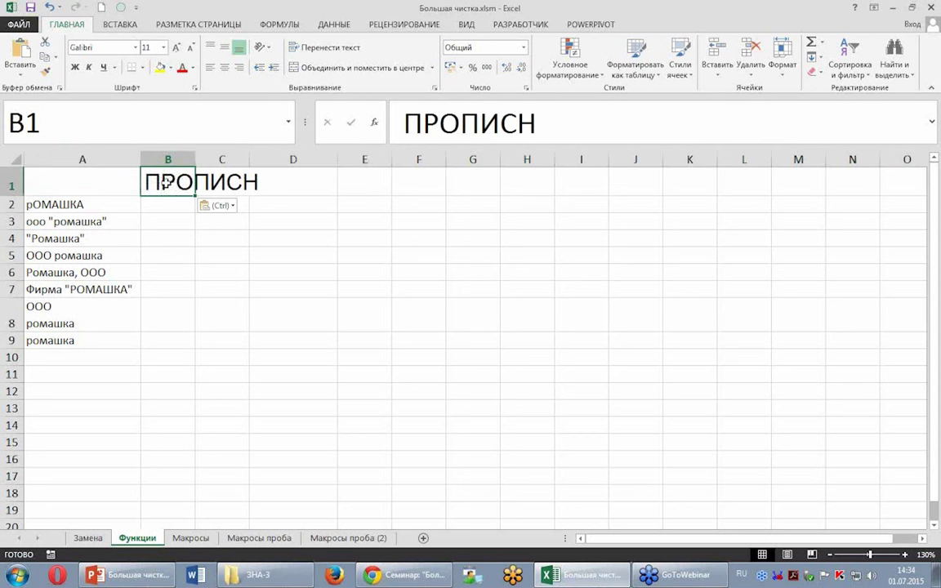
{"action": "left_click", "coordinate": [15, 184]}
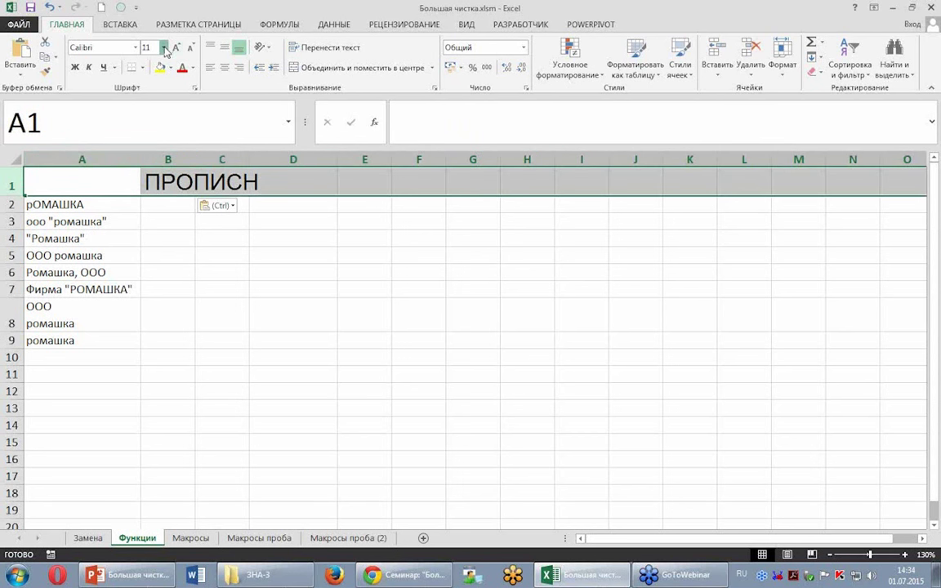
{"action": "left_click", "coordinate": [164, 47]}
{"action": "left_click", "coordinate": [148, 124]}
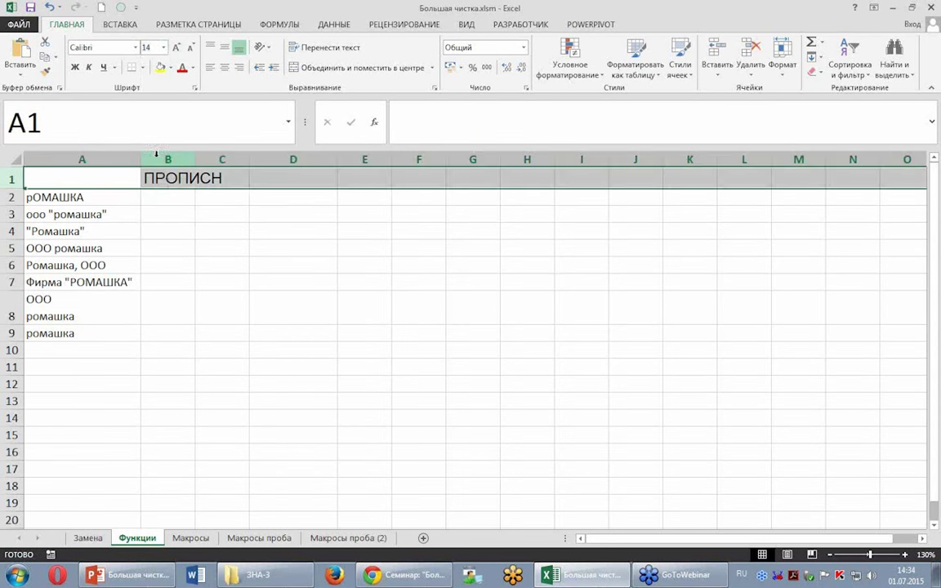
{"action": "key", "text": "ctrl+z"}
{"action": "left_click", "coordinate": [175, 177]}
{"action": "key", "text": "ctrl+z"}
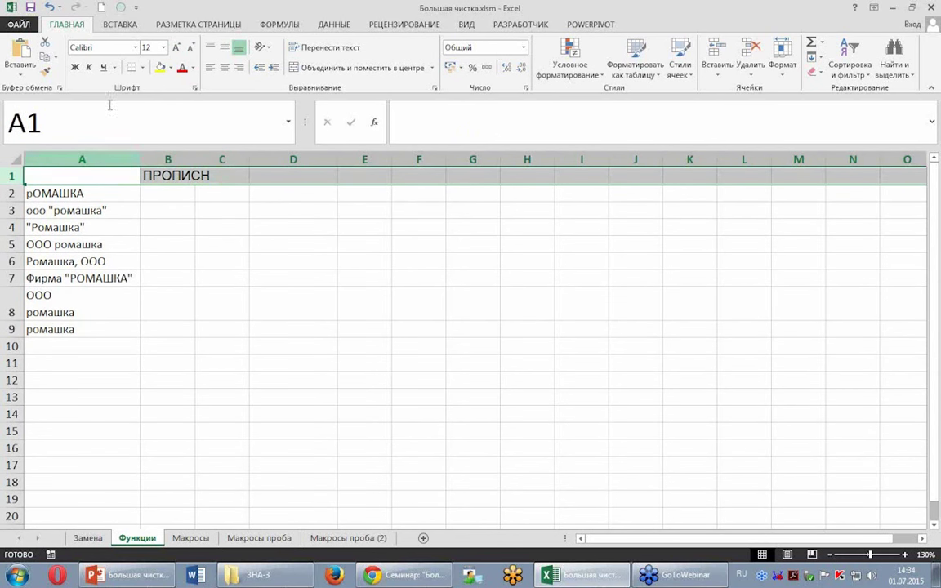
{"action": "left_click_drag", "start_coordinate": [194, 156], "coordinate": [223, 157]}
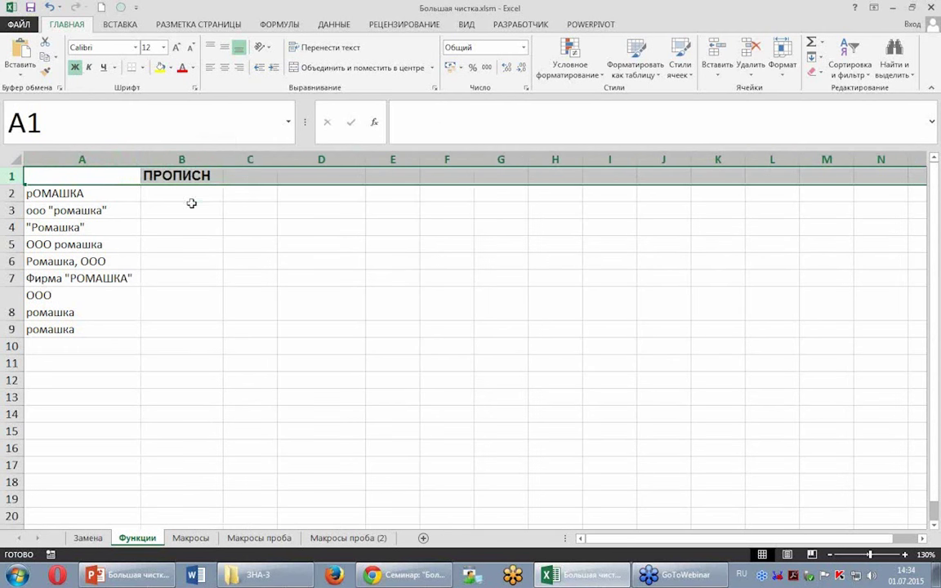
{"action": "left_click", "coordinate": [180, 204]}
- Enter the formula =ПРОПИСН(A2) in cell B2
{"action": "left_click", "coordinate": [179, 193]}
{"action": "type", "text": "="}
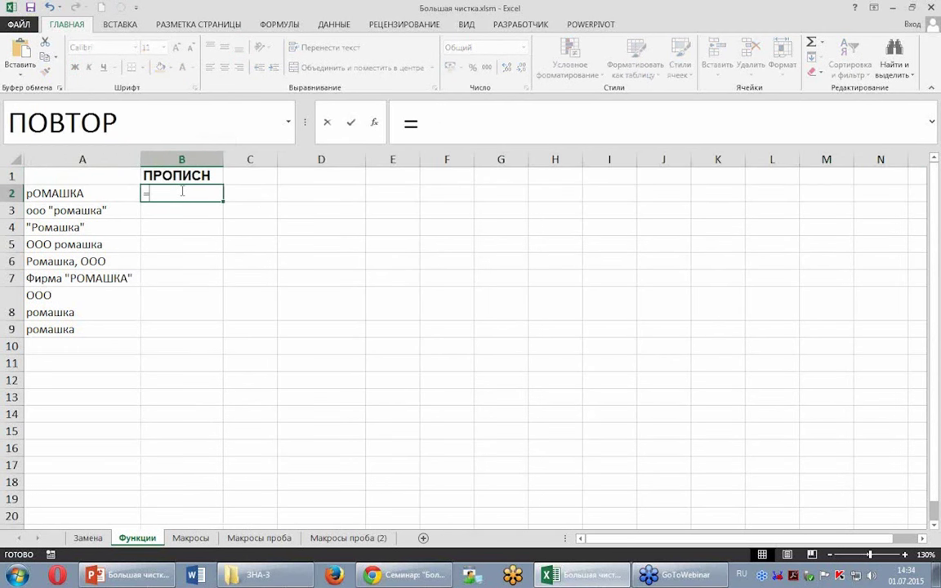
{"action": "type", "text": "П"}
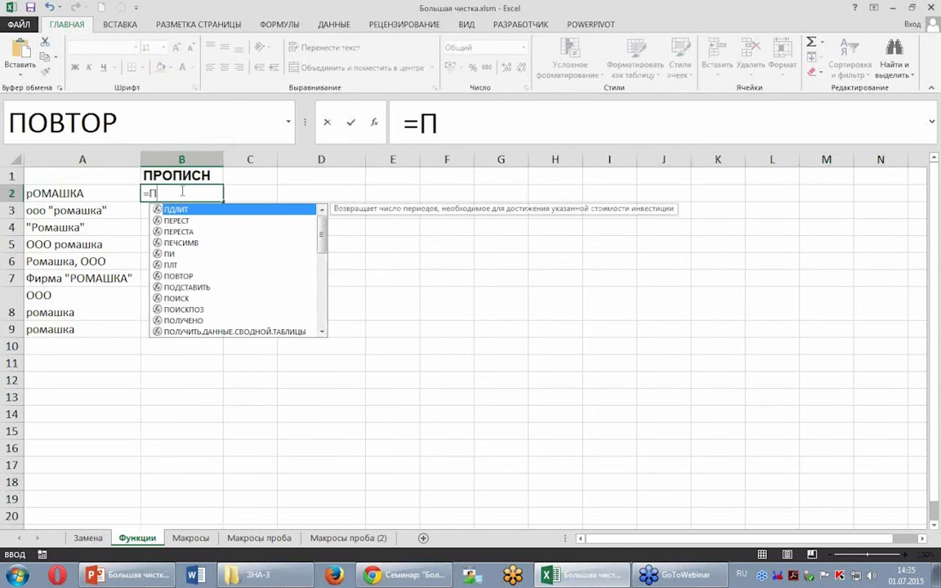
{"action": "type", "text": "РО"}
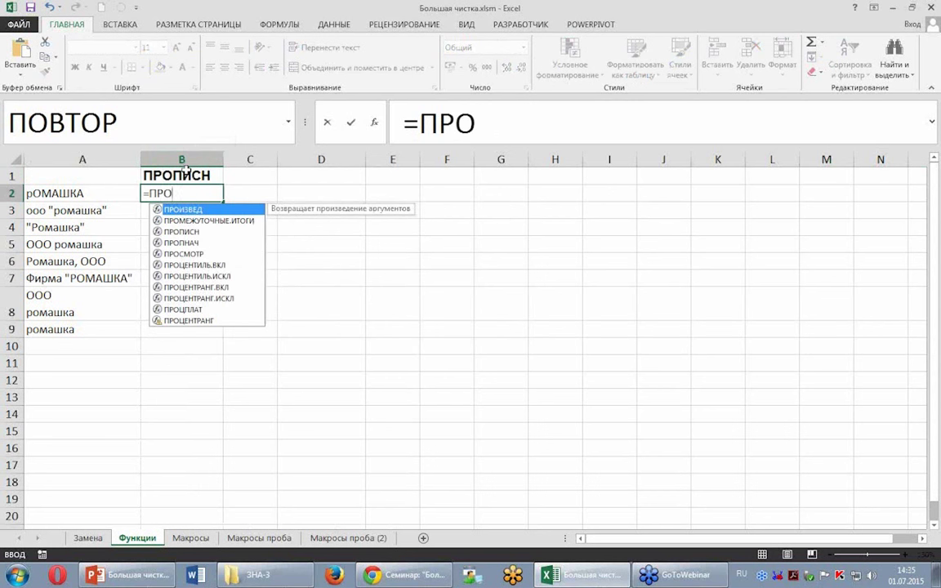
{"action": "double_click", "coordinate": [186, 231]}
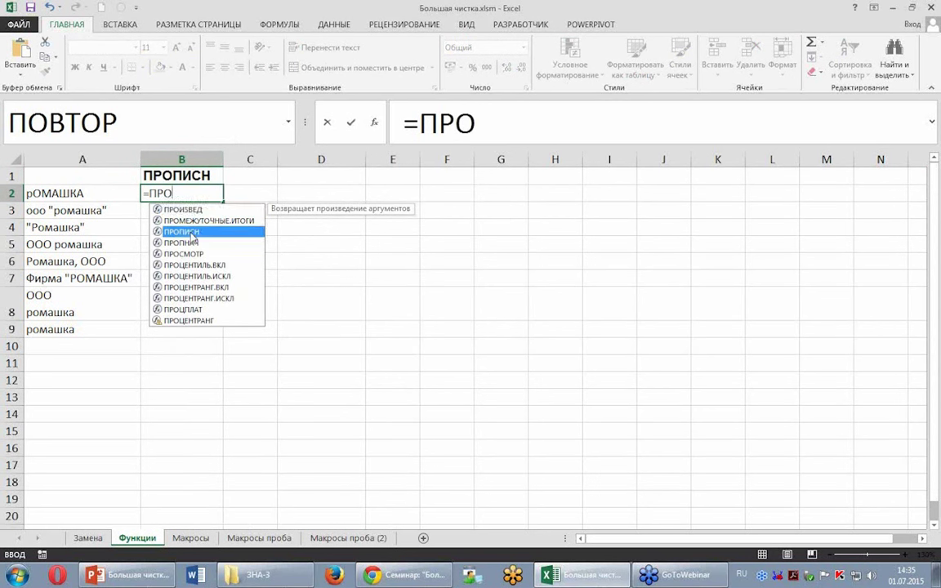
{"action": "left_click", "coordinate": [79, 194]}
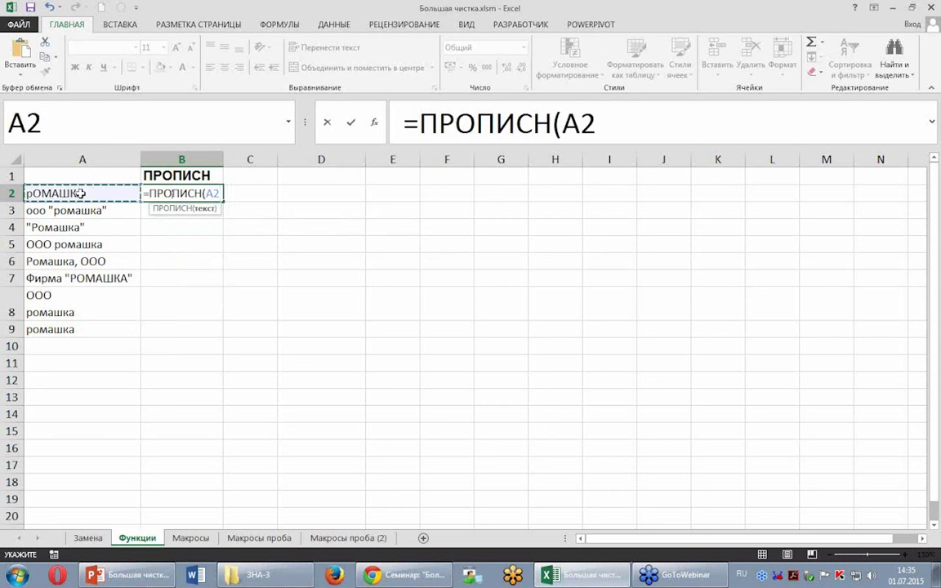
{"action": "type", "text": ")"}
{"action": "key", "text": "Return"}
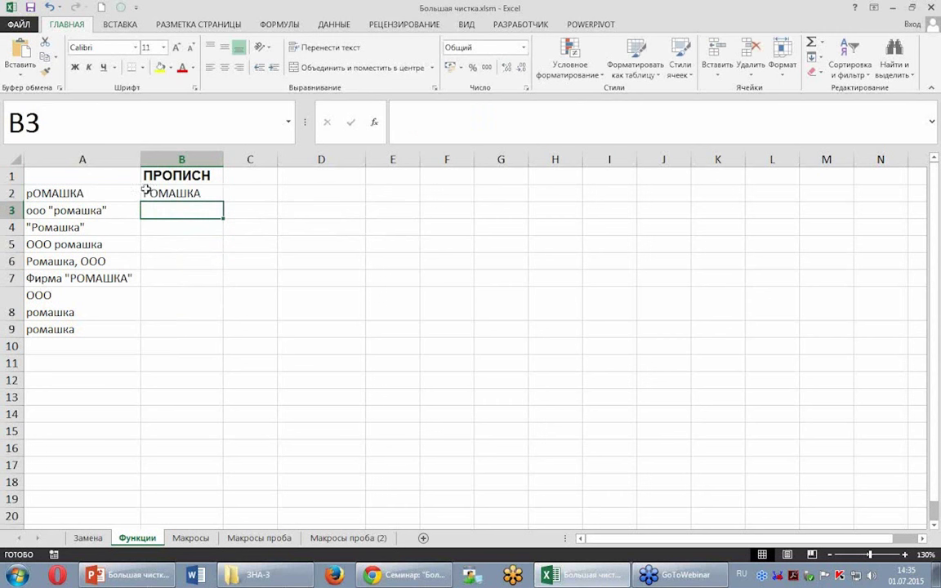
- Fill the B2 formula down to B9 and widen column B to fit the uppercase names
{"action": "left_click", "coordinate": [179, 196]}
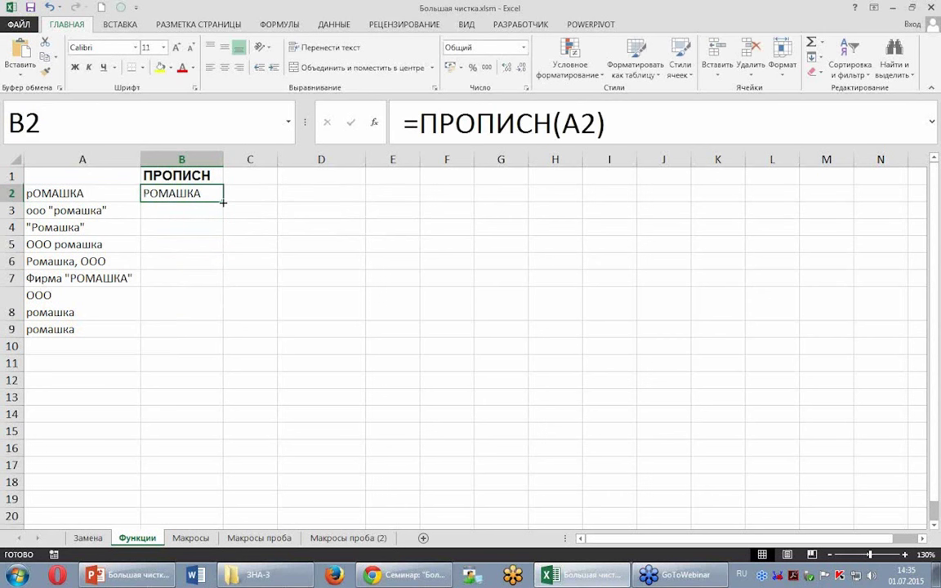
{"action": "double_click", "coordinate": [223, 201]}
{"action": "left_click", "coordinate": [183, 302]}
{"action": "left_click_drag", "start_coordinate": [223, 160], "coordinate": [255, 167]}
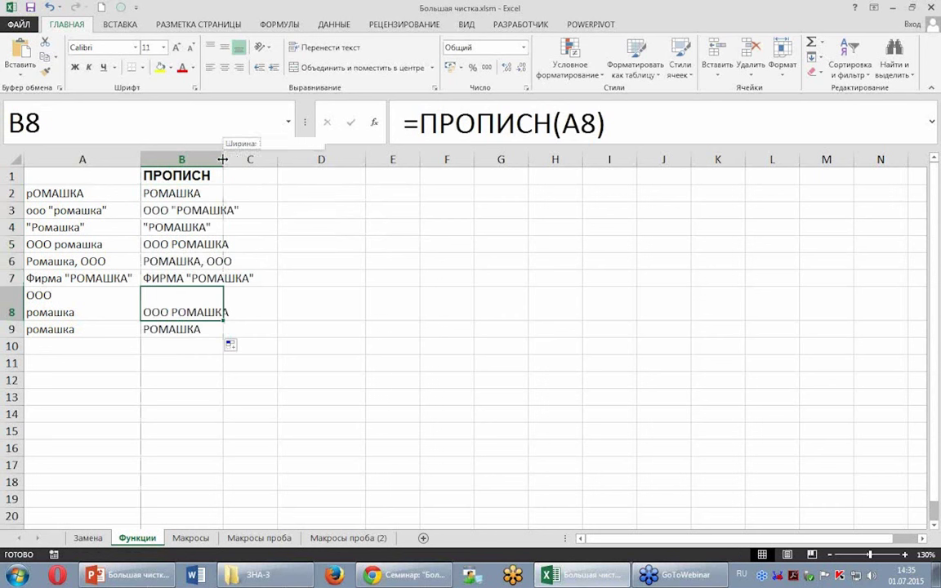
{"action": "left_click", "coordinate": [193, 384]}
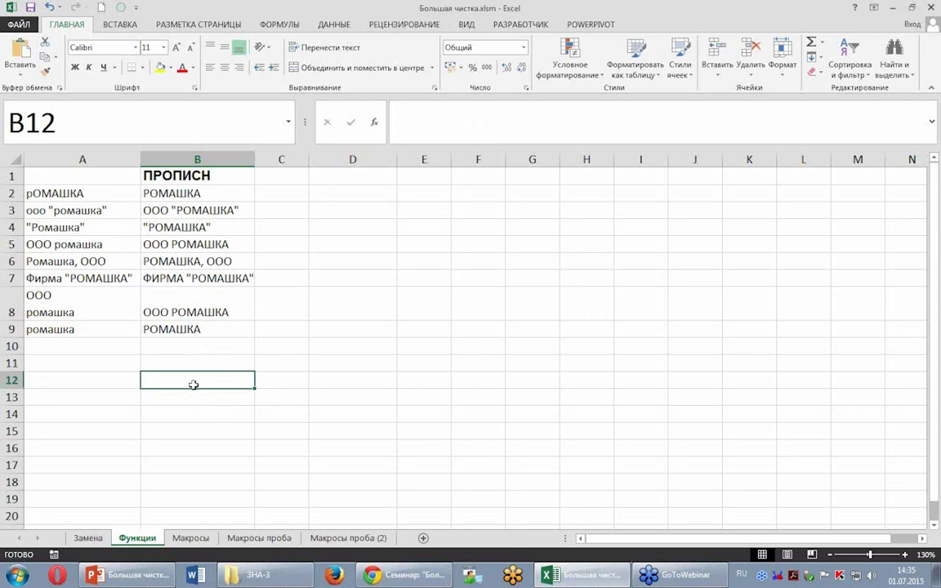
{"action": "left_click_drag", "start_coordinate": [254, 159], "coordinate": [265, 159]}
{"action": "left_click", "coordinate": [203, 400]}
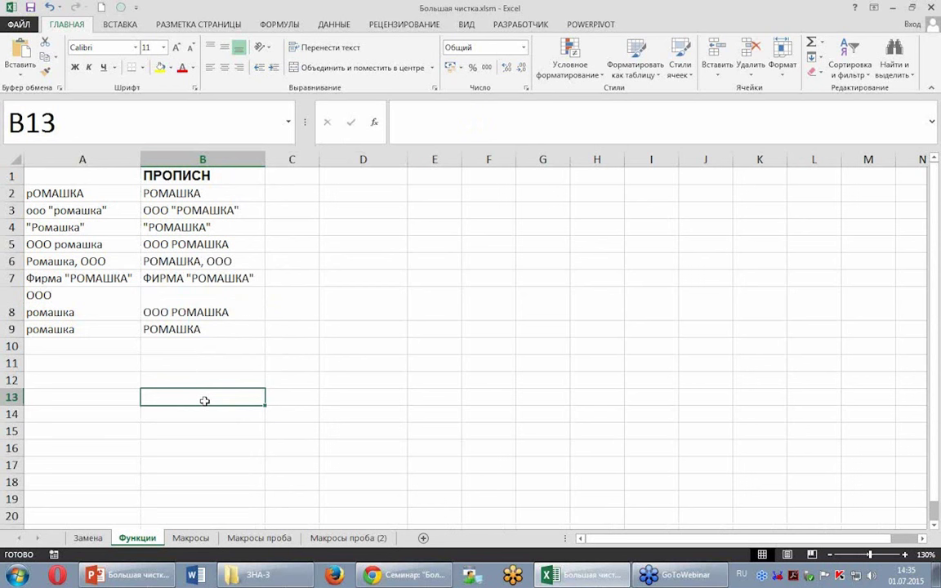
{"action": "left_click", "coordinate": [583, 578]}
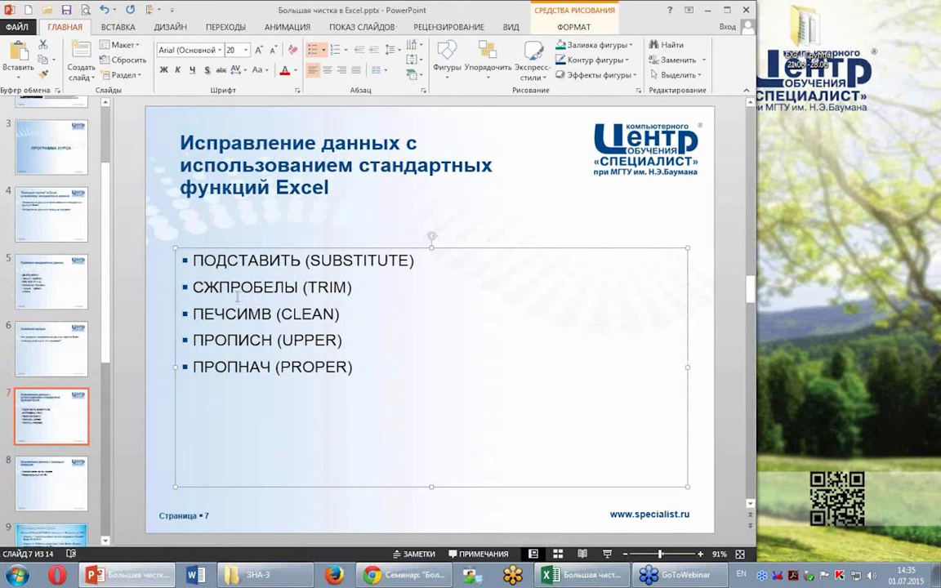
- Copy the word ПОДСТАВИТЬ from the PowerPoint slide and return to Excel's cell C1
{"action": "double_click", "coordinate": [194, 261]}
{"action": "key", "text": "ctrl+c"}
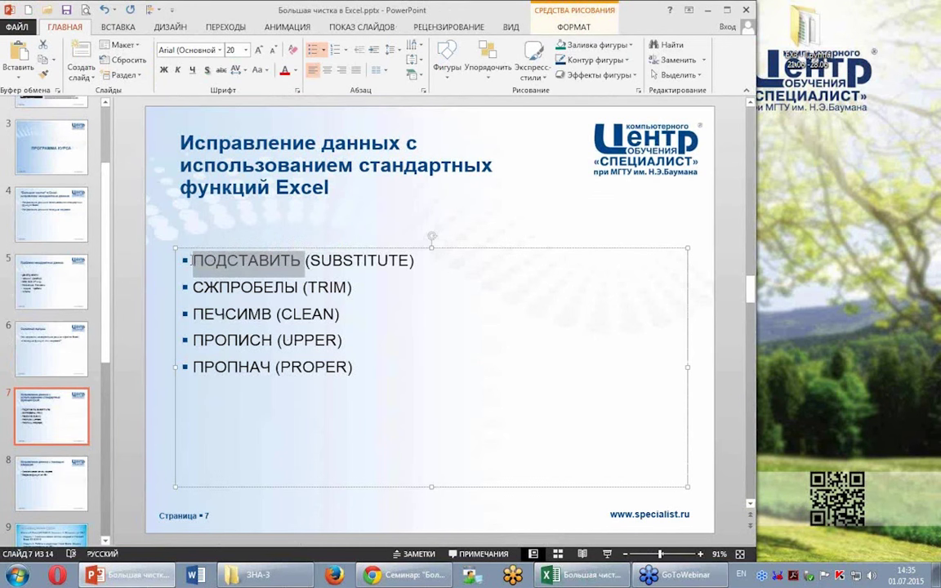
{"action": "left_click", "coordinate": [190, 261]}
{"action": "mouse_move", "coordinate": [581, 575]}
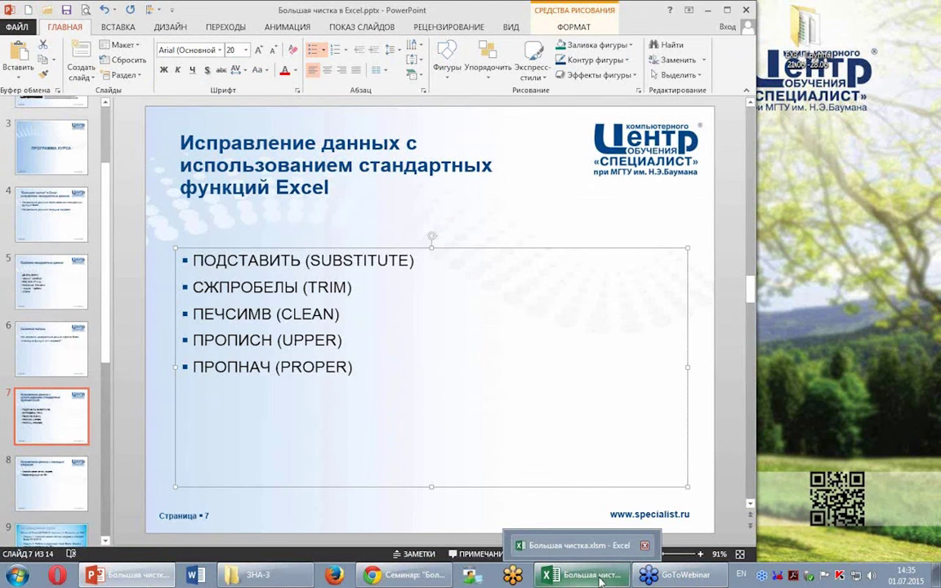
{"action": "left_click", "coordinate": [544, 531]}
{"action": "left_click", "coordinate": [290, 174]}
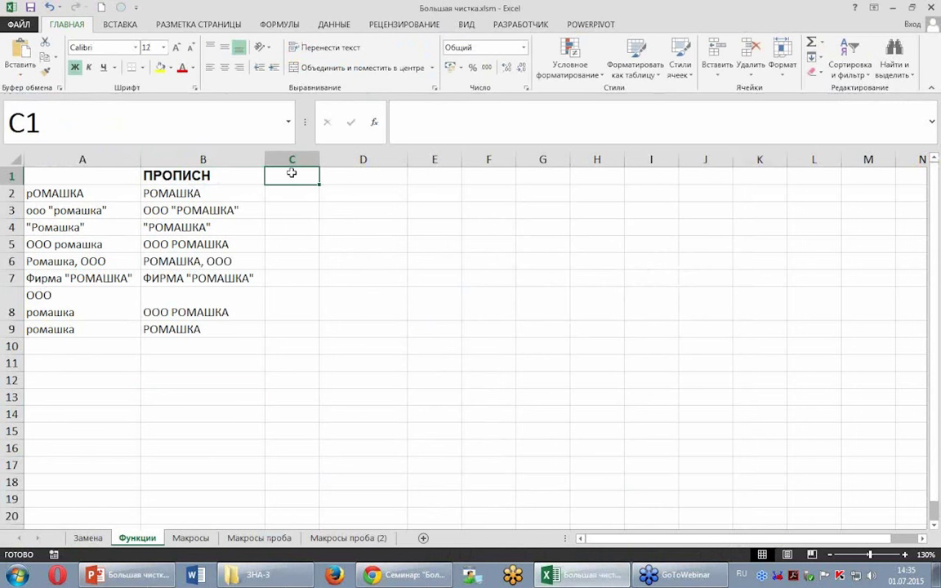
- Paste ПОДСТАВИТЬ into C1 as a header matching the destination formatting
{"action": "key", "text": "ctrl+v"}
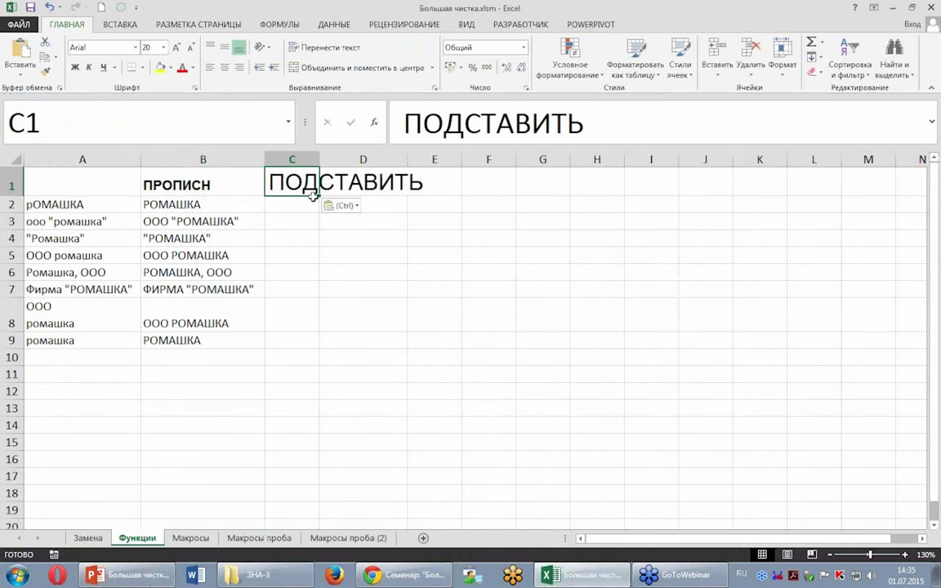
{"action": "left_click", "coordinate": [347, 206]}
{"action": "left_click", "coordinate": [350, 238]}
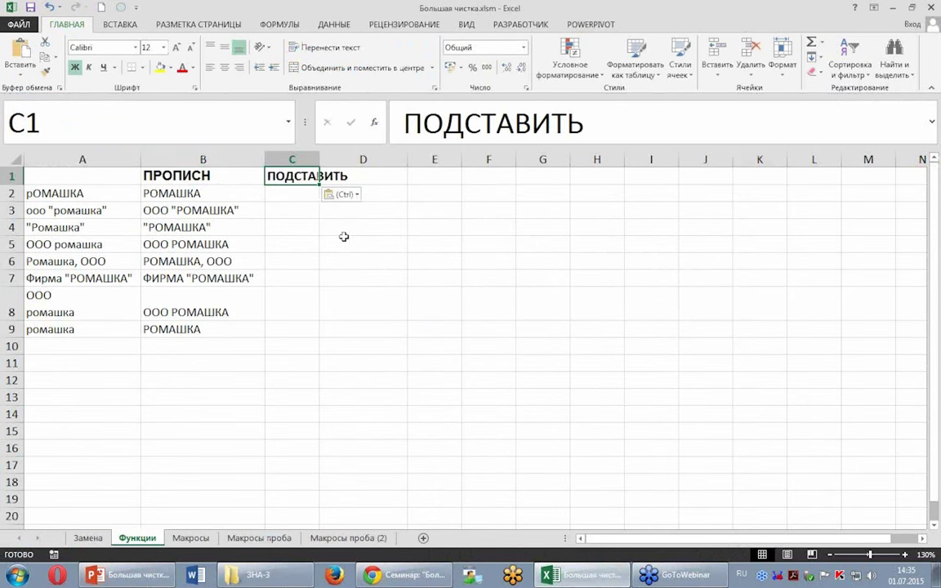
{"action": "left_click", "coordinate": [285, 195]}
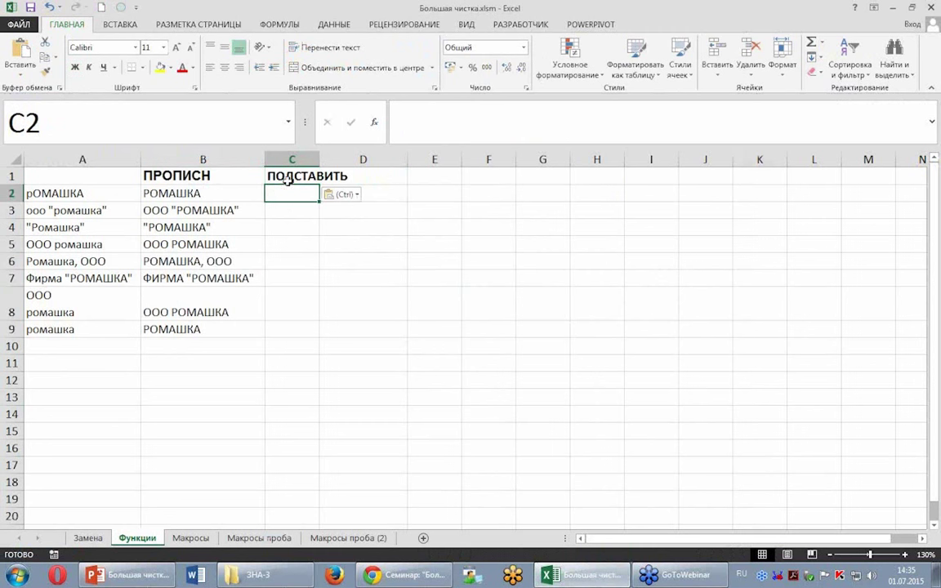
{"action": "left_click", "coordinate": [290, 176]}
{"action": "left_click", "coordinate": [249, 176]}
{"action": "left_click", "coordinate": [270, 177]}
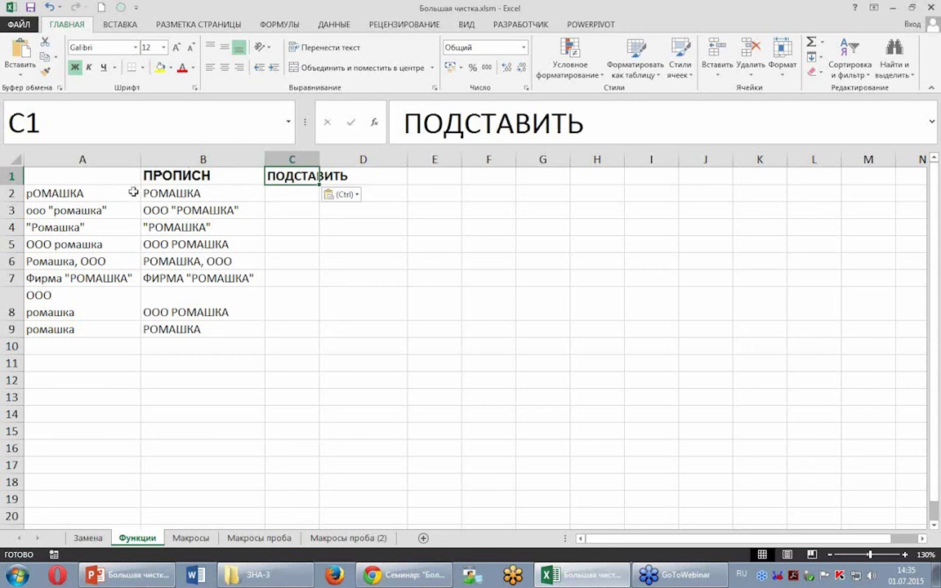
- Start a ПОДСТАВИТЬ formula in C2 with the uppercase B2 as its text argument
{"action": "left_click", "coordinate": [282, 196]}
{"action": "double_click", "coordinate": [299, 206]}
{"action": "type", "text": "=ПО"}
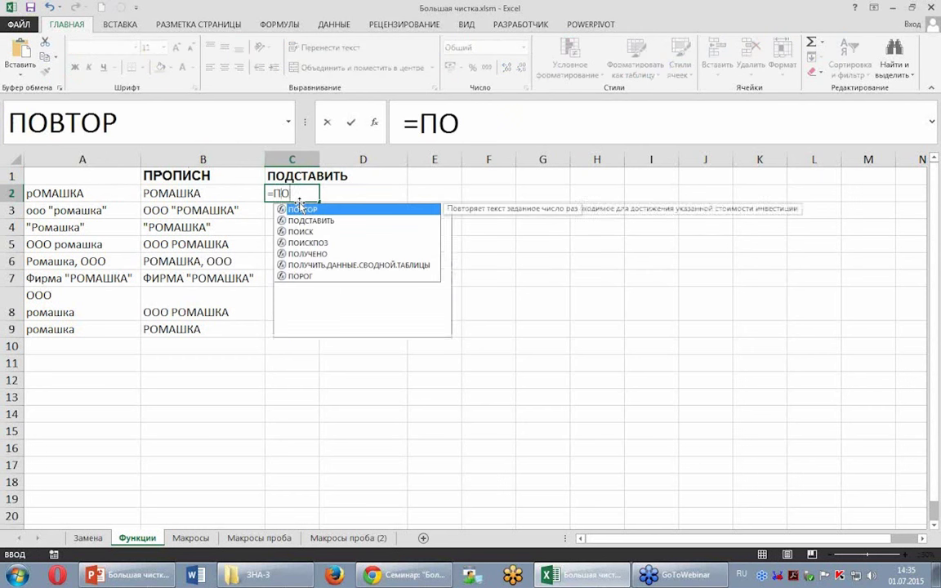
{"action": "type", "text": "Д"}
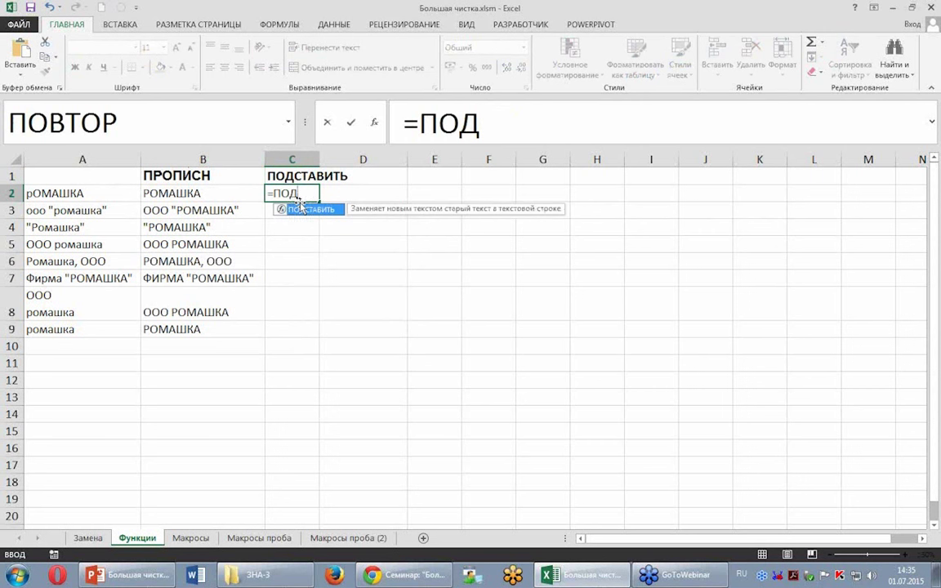
{"action": "double_click", "coordinate": [300, 208]}
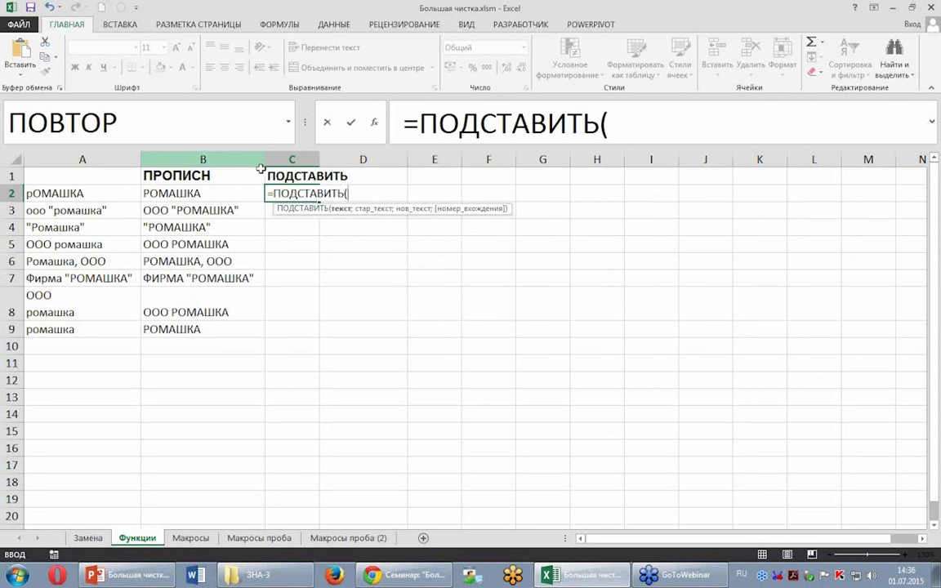
{"action": "left_click", "coordinate": [375, 131]}
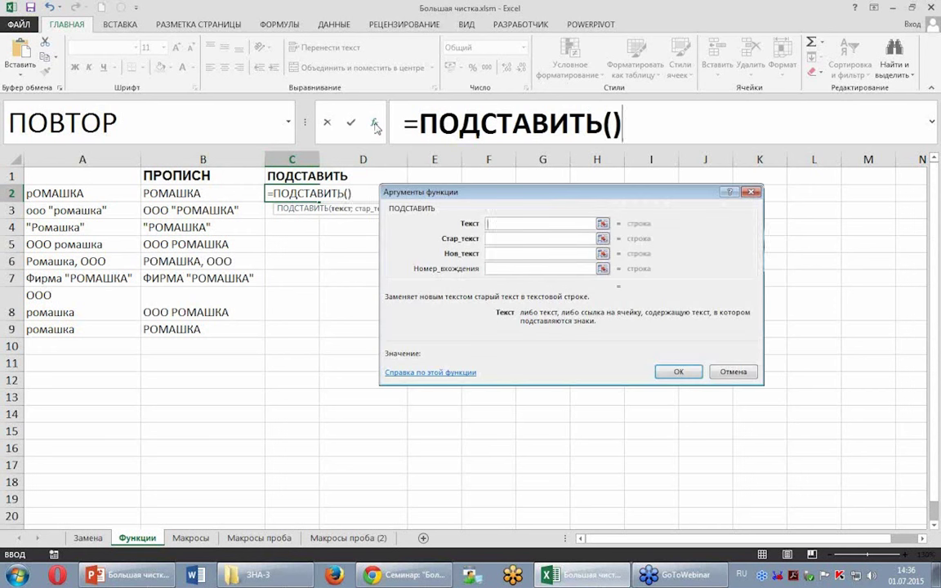
{"action": "left_click_drag", "start_coordinate": [527, 194], "coordinate": [533, 245]}
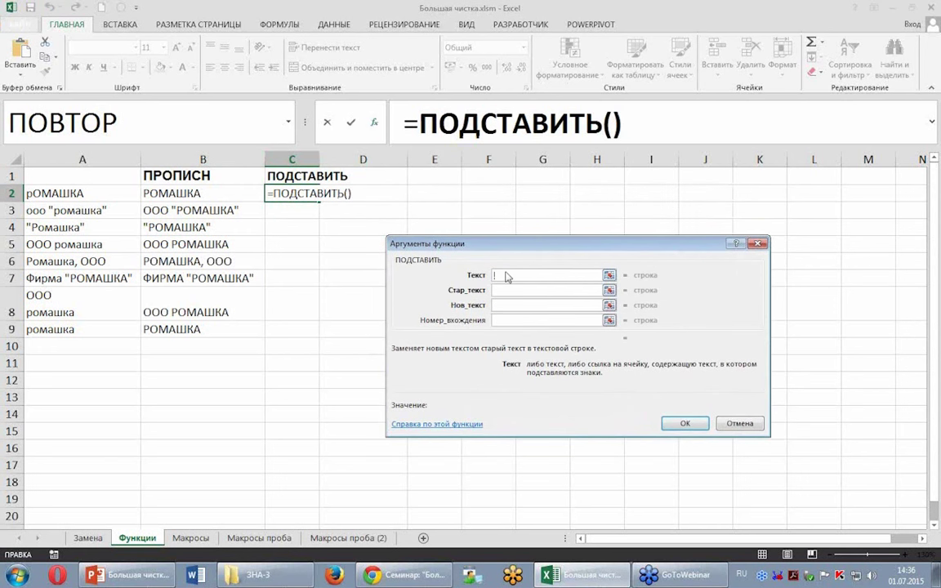
{"action": "left_click", "coordinate": [104, 195]}
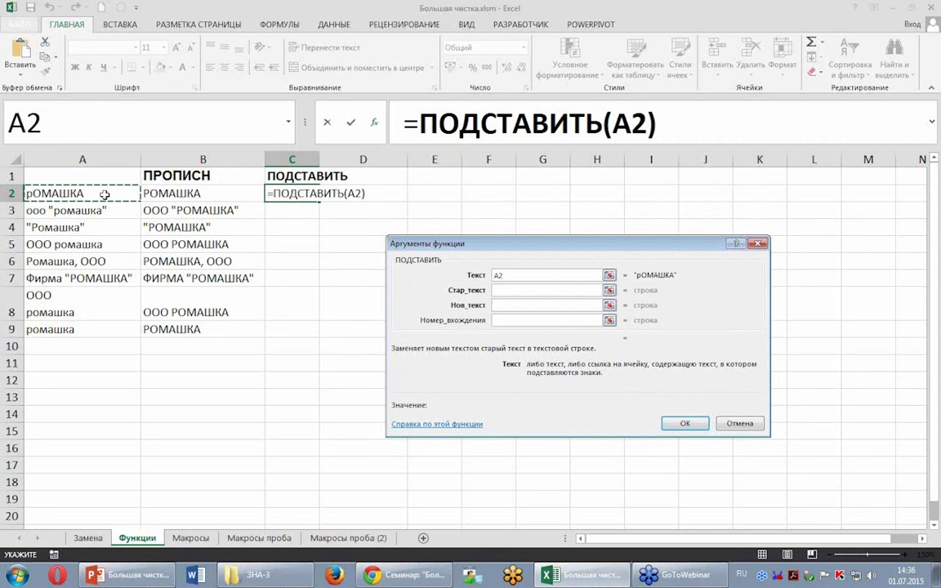
{"action": "left_click", "coordinate": [513, 292]}
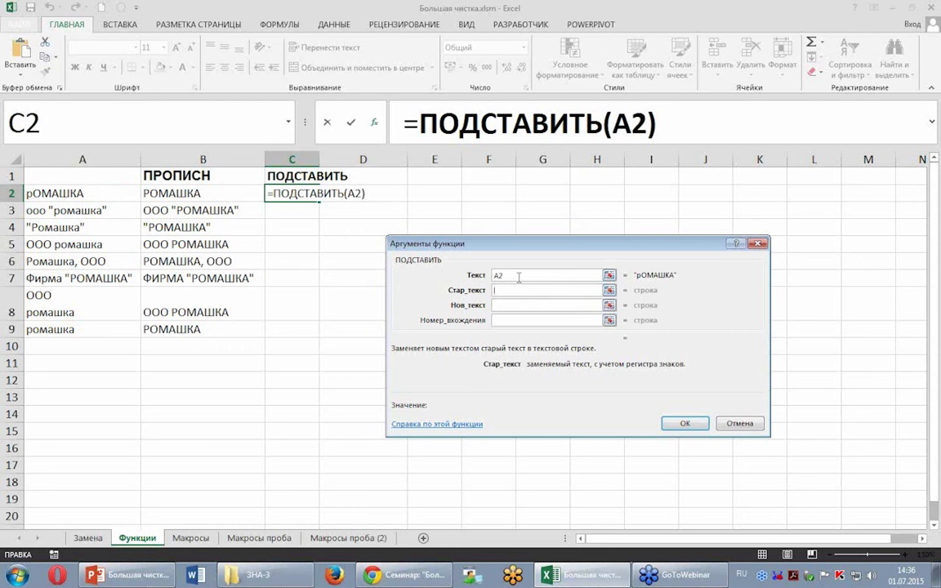
{"action": "left_click", "coordinate": [495, 277]}
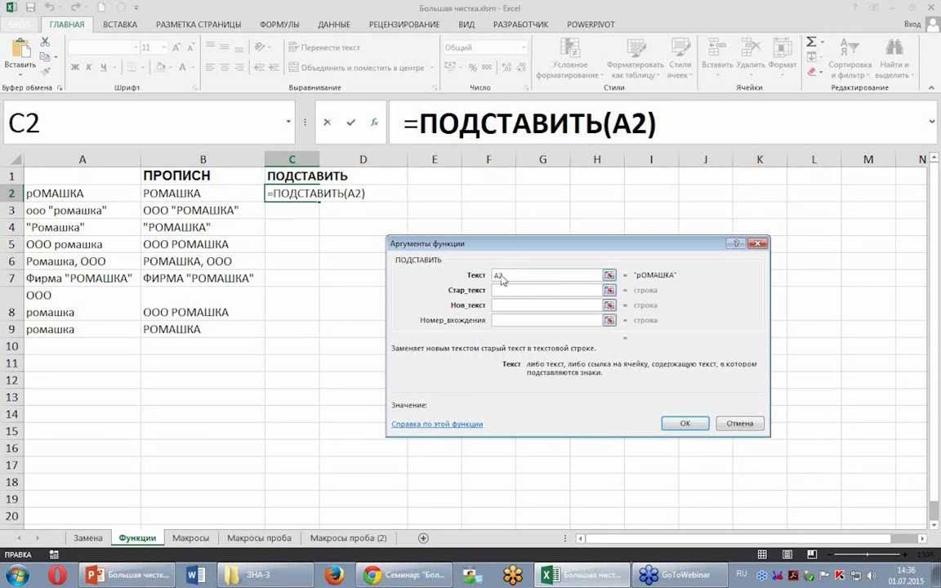
{"action": "left_click", "coordinate": [198, 193]}
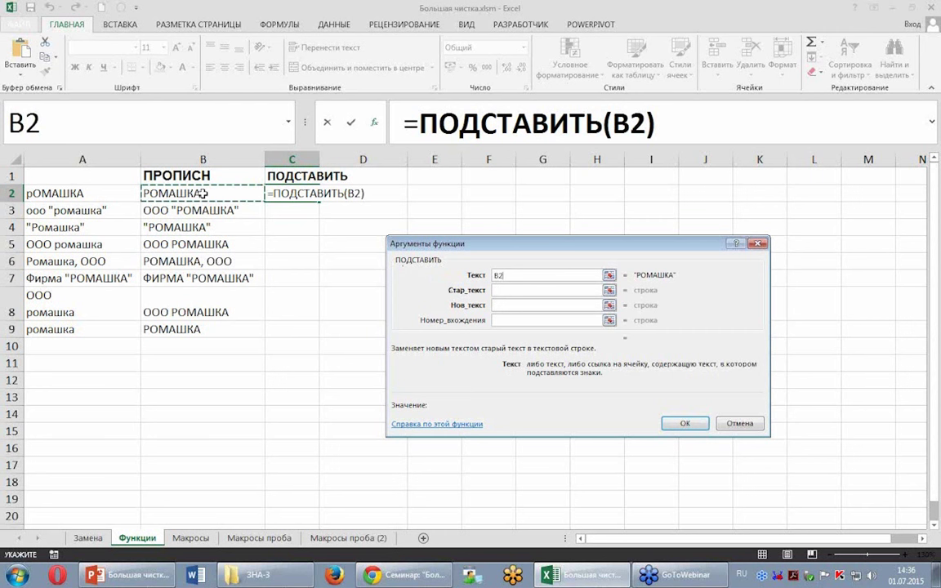
- Set the old text to "ООО" and the replacement to "" in C2's arguments
{"action": "left_click", "coordinate": [508, 290]}
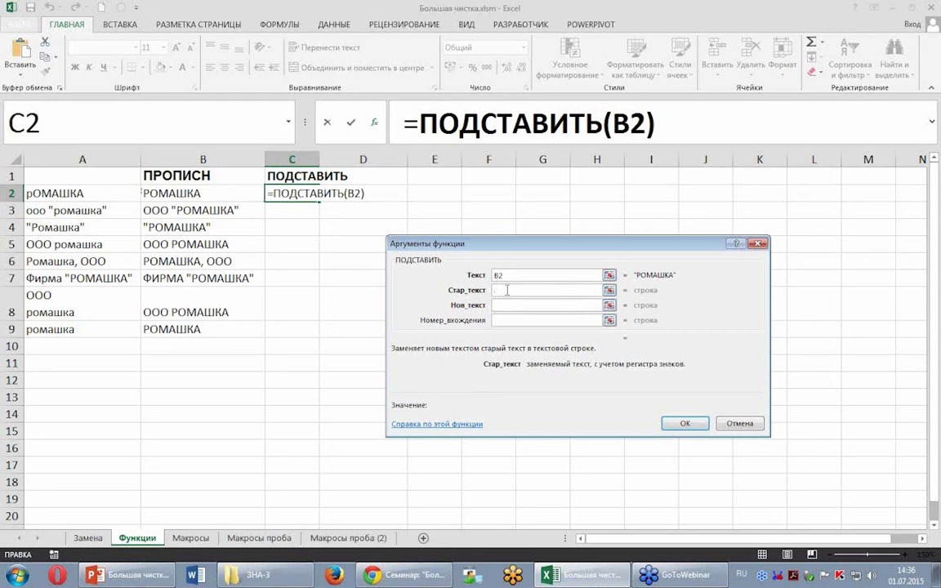
{"action": "type", "text": "oo"}
{"action": "key", "text": "BackSpace"}
{"action": "key", "text": "BackSpace"}
{"action": "type", "text": "О"}
{"action": "type", "text": "ОО"}
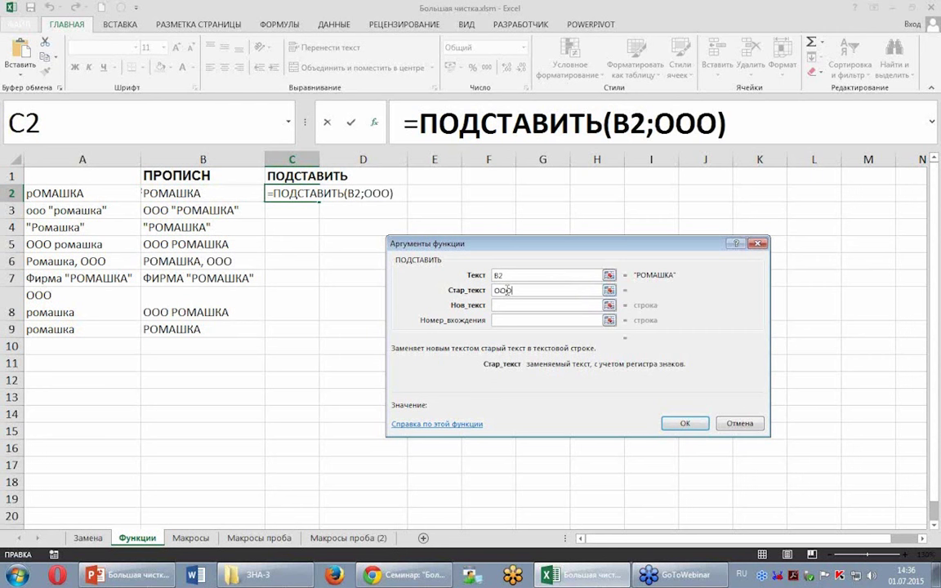
{"action": "left_click", "coordinate": [535, 304]}
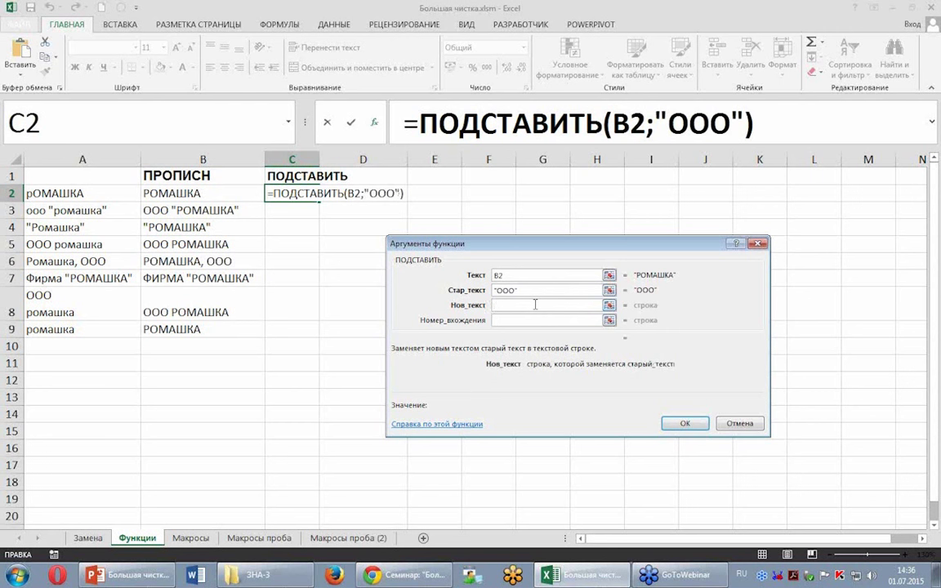
{"action": "type", "text": "э"}
{"action": "key", "text": "BackSpace"}
{"action": "type", "text": "\"\""}
{"action": "key", "text": "Tab"}
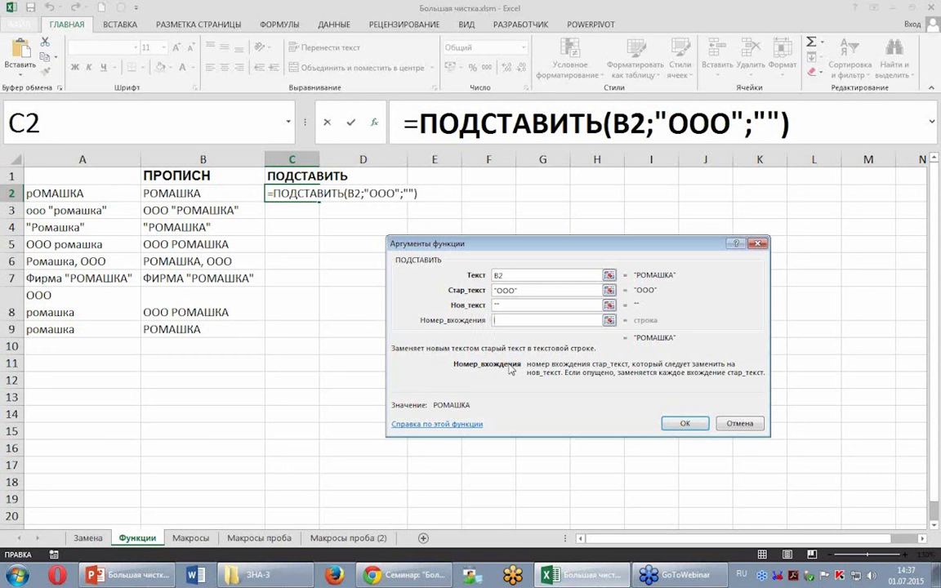
- Confirm the C2 formula, fill it down to C9, and autofit column C
{"action": "left_click", "coordinate": [675, 424]}
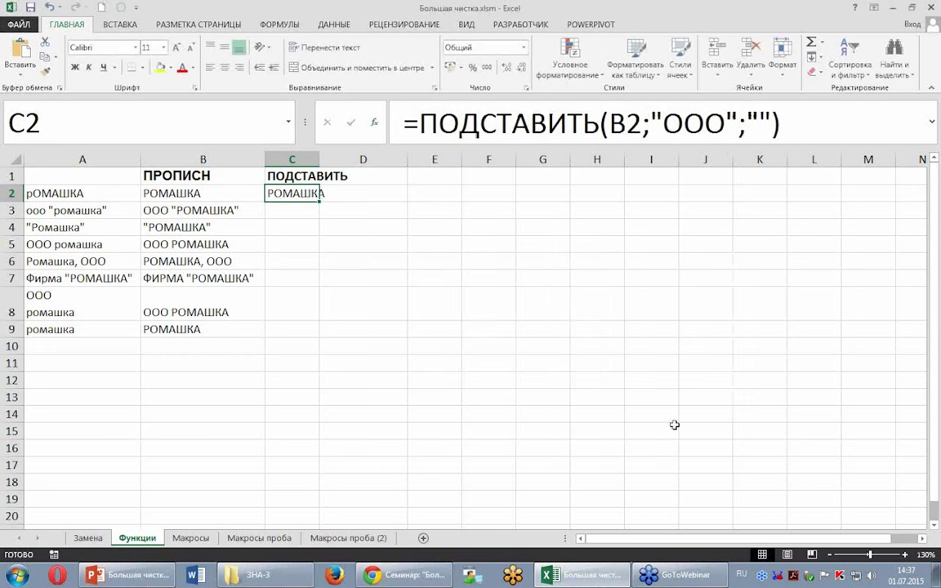
{"action": "double_click", "coordinate": [319, 201]}
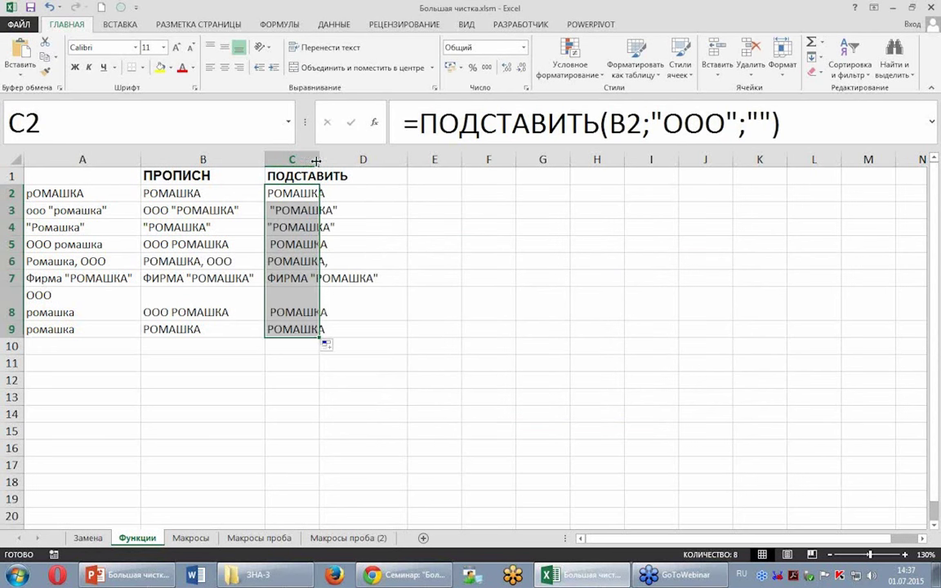
{"action": "double_click", "coordinate": [318, 156]}
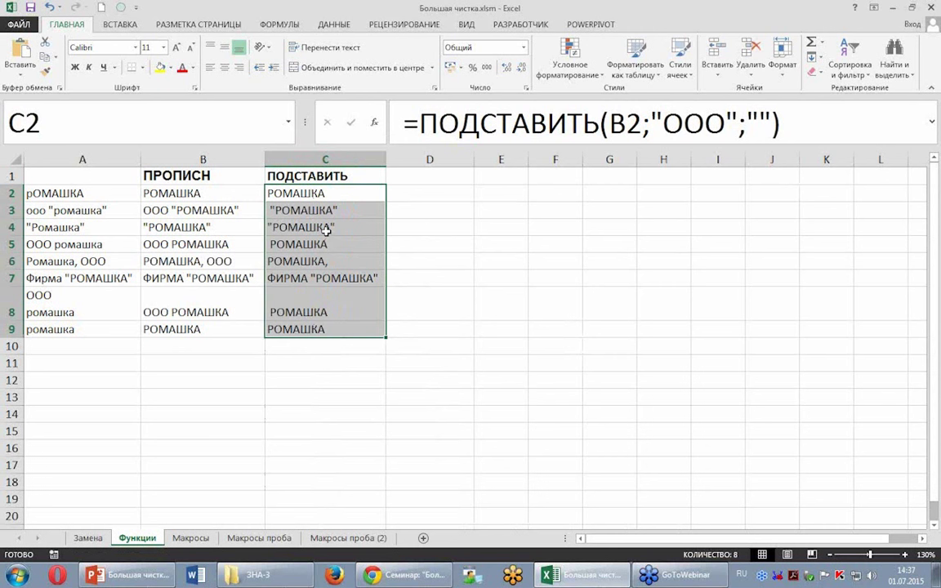
- Copy the C1 header into D1 and relabel C1 as ПОДСТАВИТЬ (ООО)
{"action": "left_click", "coordinate": [359, 176]}
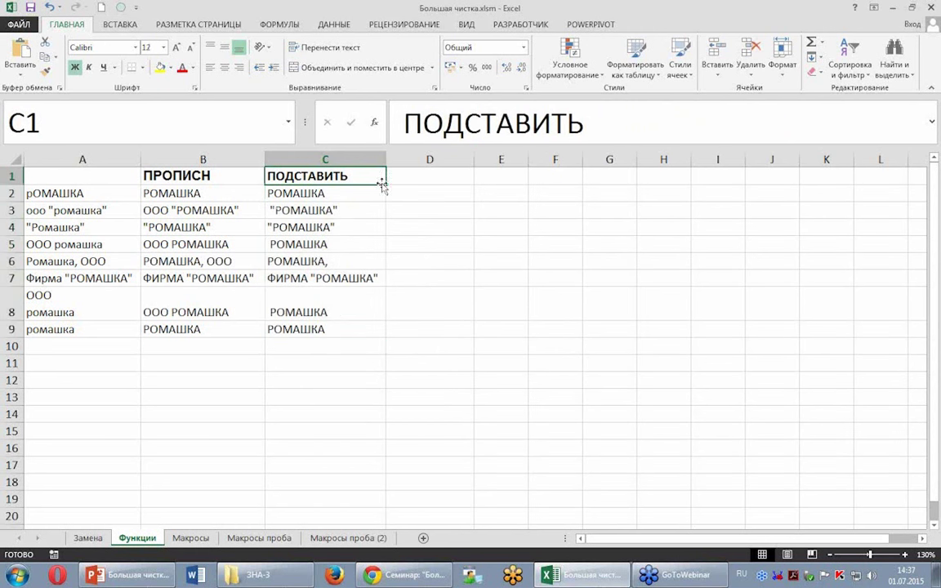
{"action": "left_click_drag", "start_coordinate": [384, 184], "coordinate": [437, 187]}
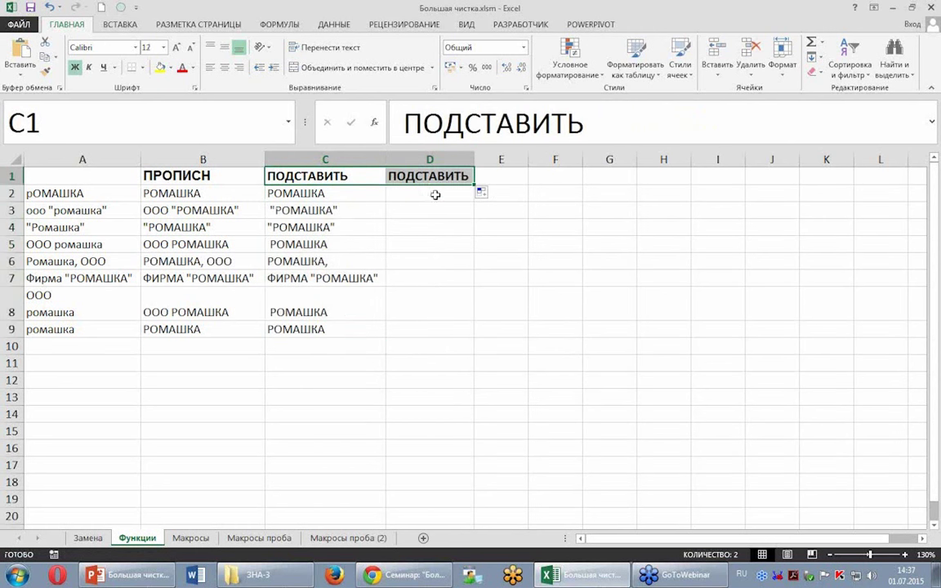
{"action": "left_click", "coordinate": [435, 194]}
{"action": "left_click", "coordinate": [372, 169]}
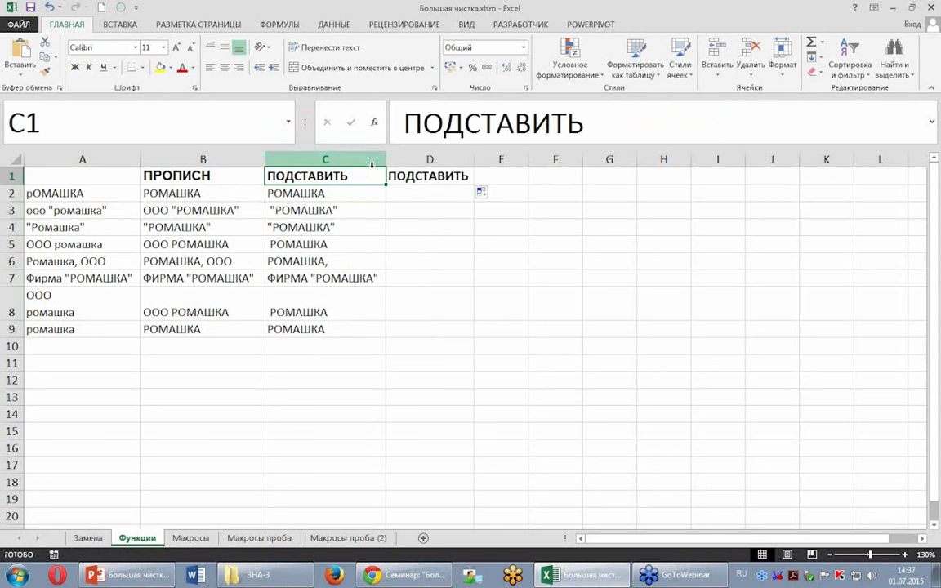
{"action": "left_click", "coordinate": [583, 123]}
{"action": "type", "text": "(ооо"}
{"action": "key", "text": "BackSpace"}
{"action": "key", "text": "BackSpace"}
{"action": "key", "text": "BackSpace"}
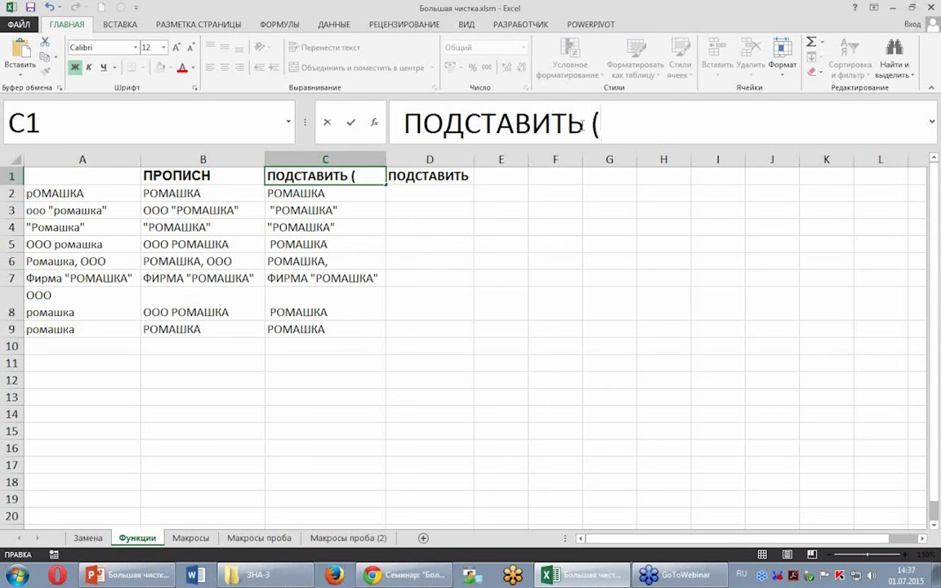
{"action": "type", "text": "ООО)"}
{"action": "key", "text": "Return"}
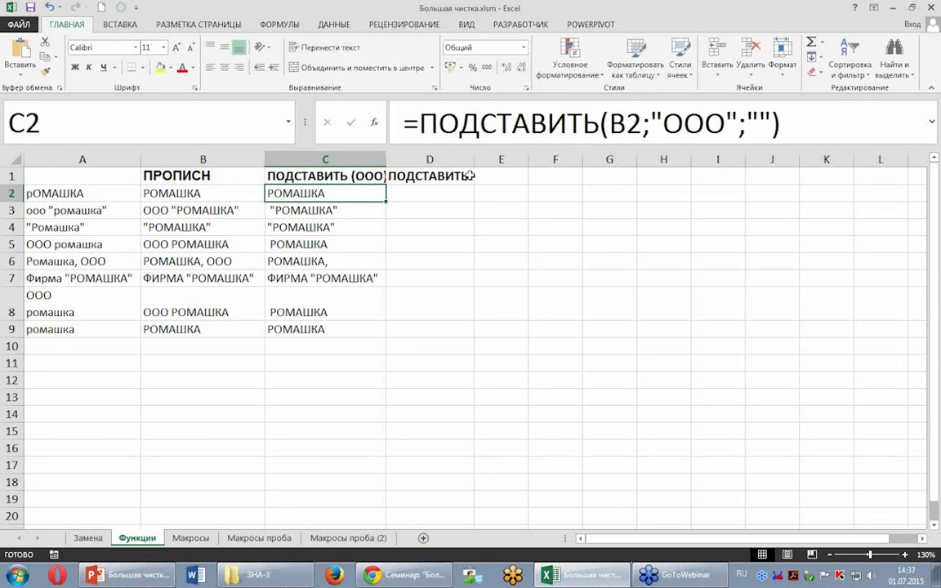
- Relabel D1 as ПОДСТАВИТЬ (") and widen column C to fit its header
{"action": "left_click", "coordinate": [471, 175]}
{"action": "left_click", "coordinate": [549, 116]}
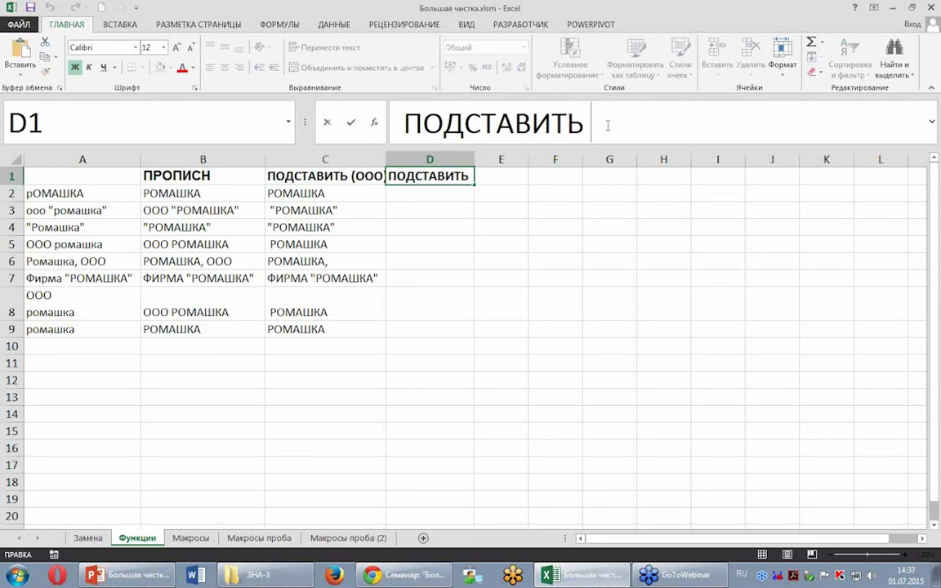
{"action": "type", "text": "(\")"}
{"action": "key", "text": "Return"}
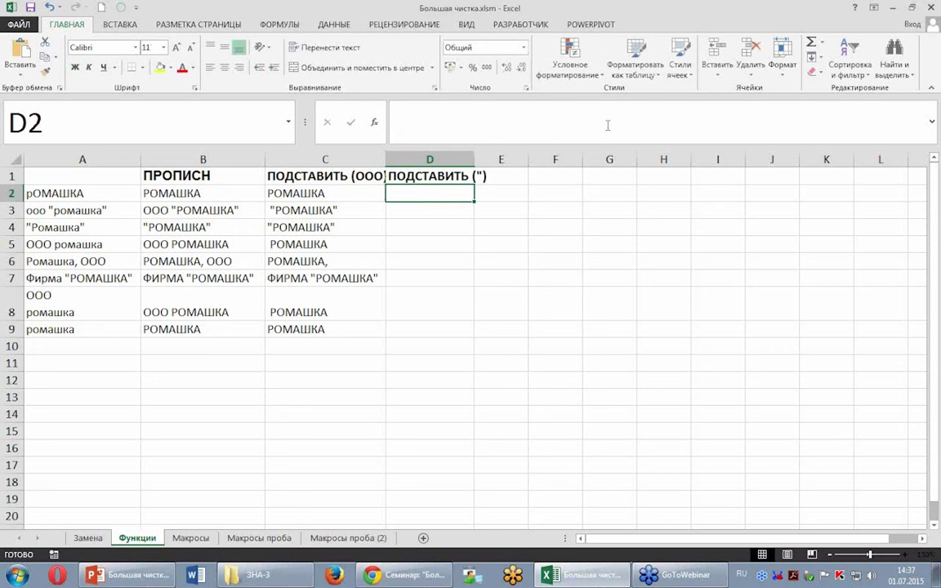
{"action": "left_click_drag", "start_coordinate": [390, 161], "coordinate": [400, 161]}
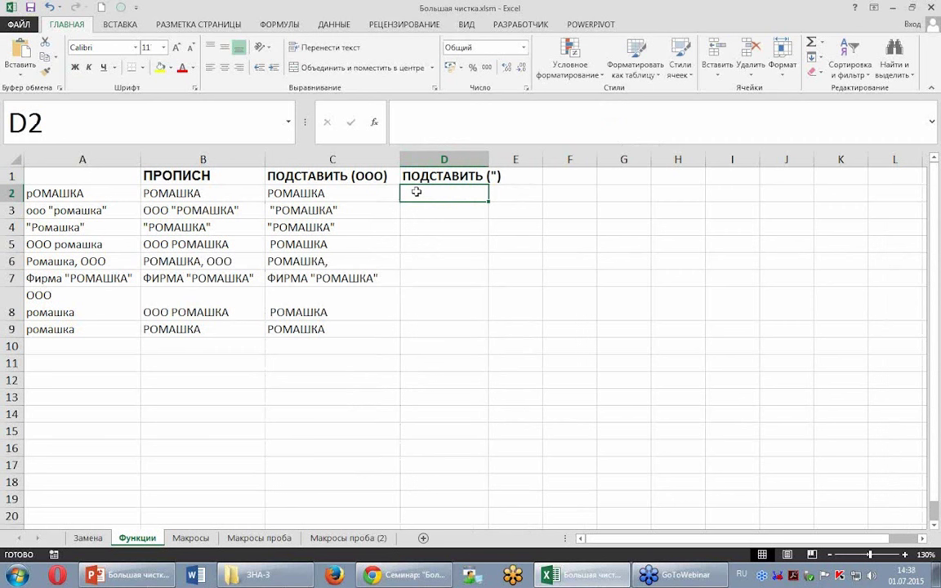
- Start a ПОДСТАВИТЬ formula in D2 using C2 as the text to clean
{"action": "type", "text": "=ПО"}
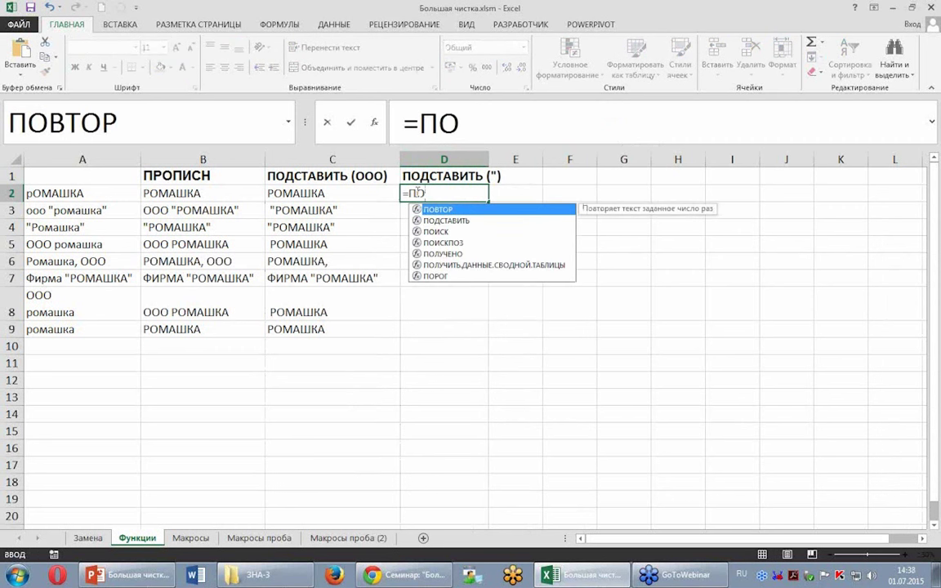
{"action": "type", "text": "ДСТА"}
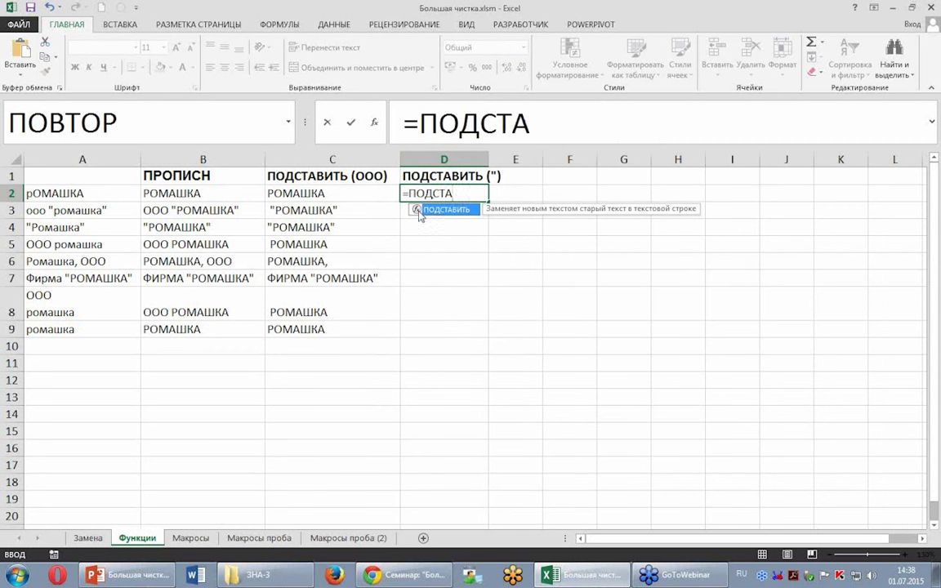
{"action": "double_click", "coordinate": [433, 210]}
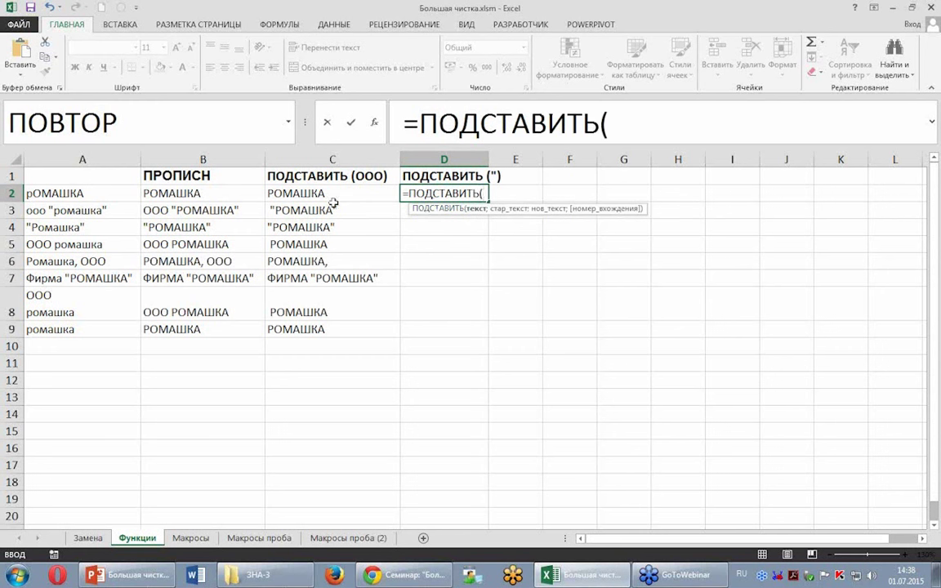
{"action": "left_click", "coordinate": [304, 193]}
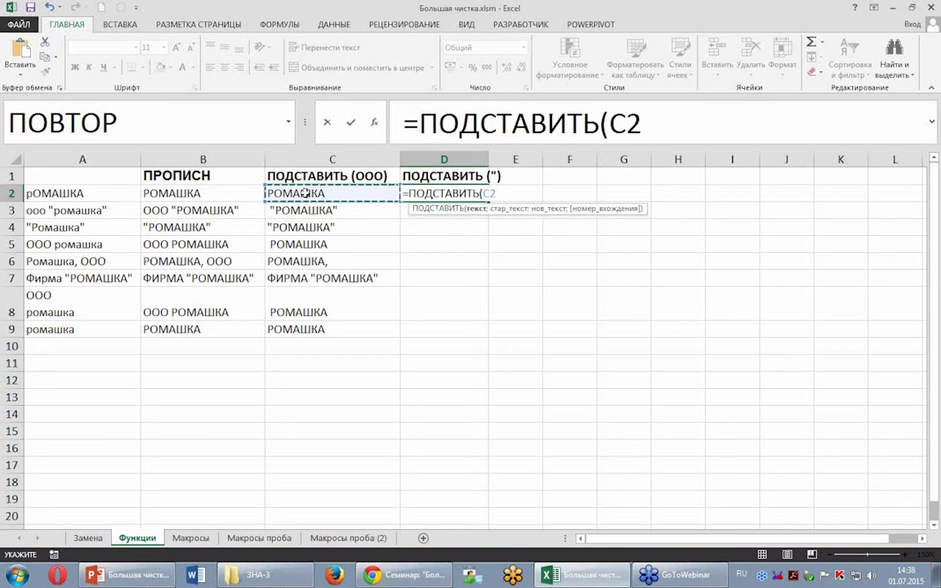
{"action": "left_click", "coordinate": [374, 121]}
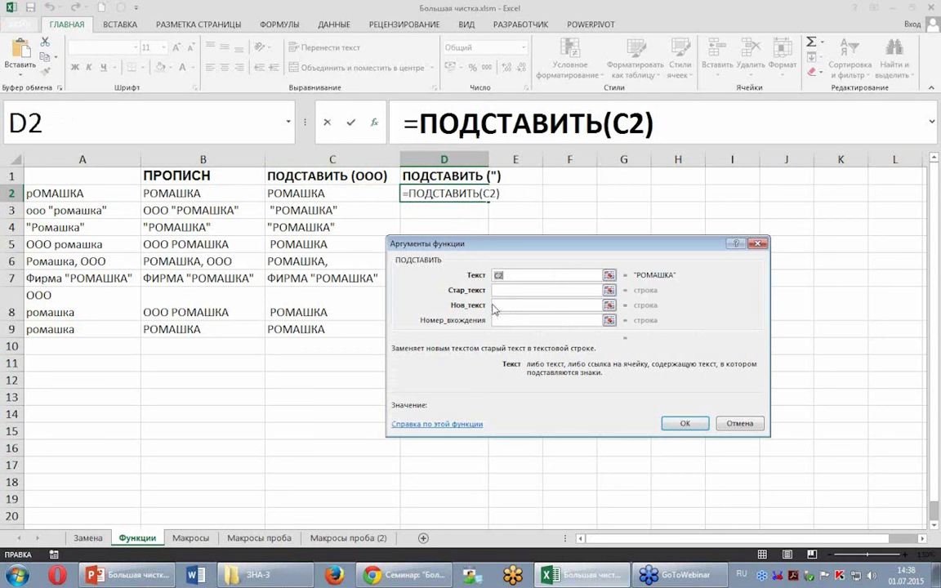
- Enter """" as the old text and "" as the replacement in D2's arguments
{"action": "left_click", "coordinate": [503, 290]}
{"action": "type", "text": "э"}
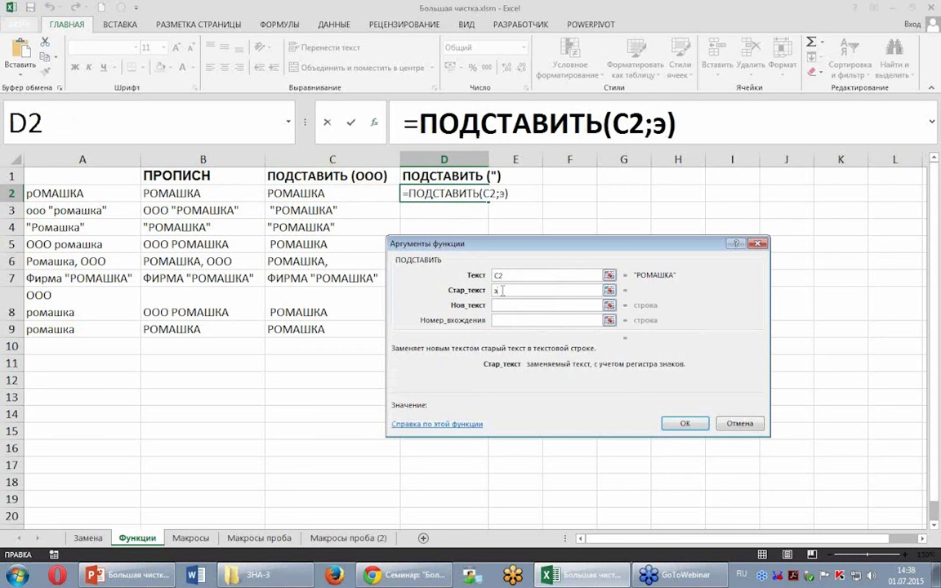
{"action": "key", "text": "BackSpace"}
{"action": "type", "text": "\""}
{"action": "left_click", "coordinate": [503, 307]}
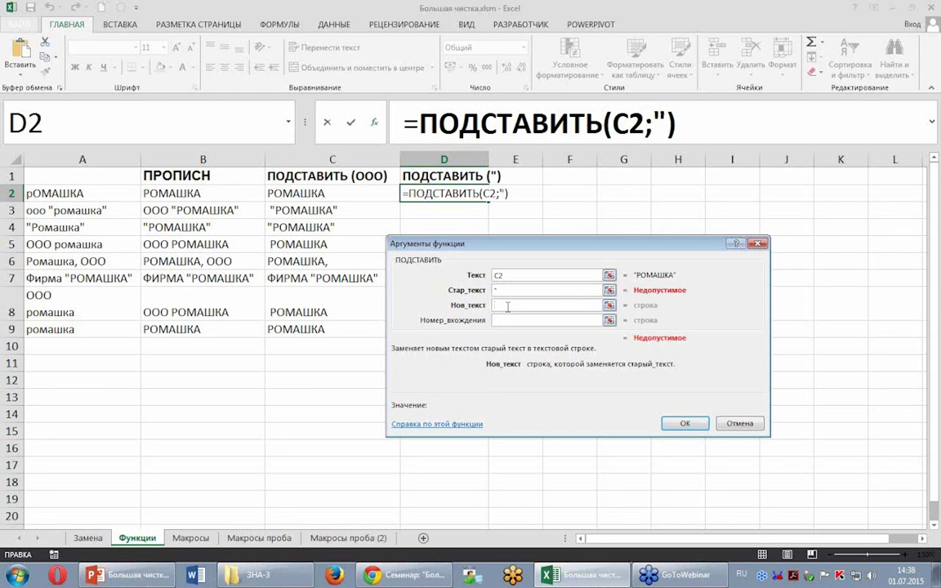
{"action": "left_click", "coordinate": [498, 290]}
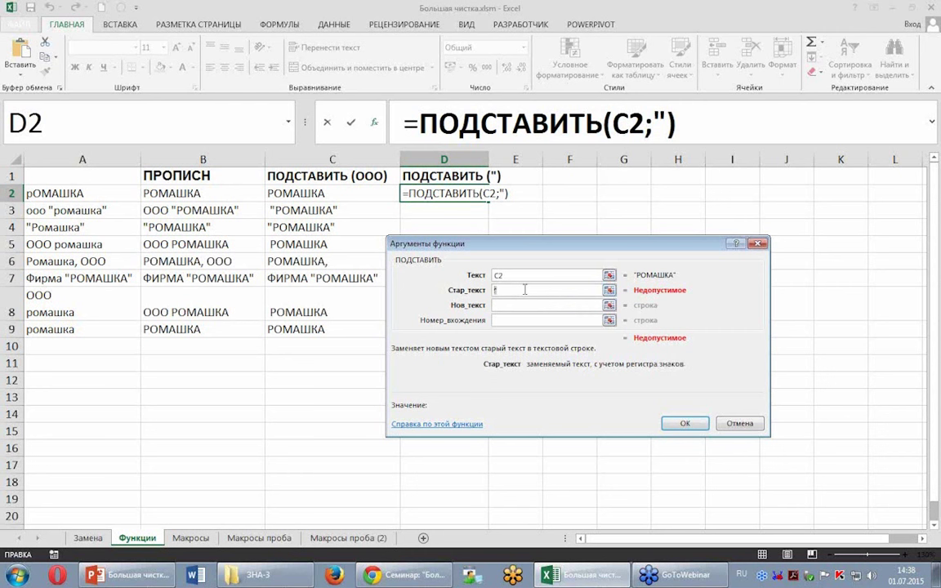
{"action": "type", "text": "э"}
{"action": "key", "text": "BackSpace"}
{"action": "type", "text": "\"\"\""}
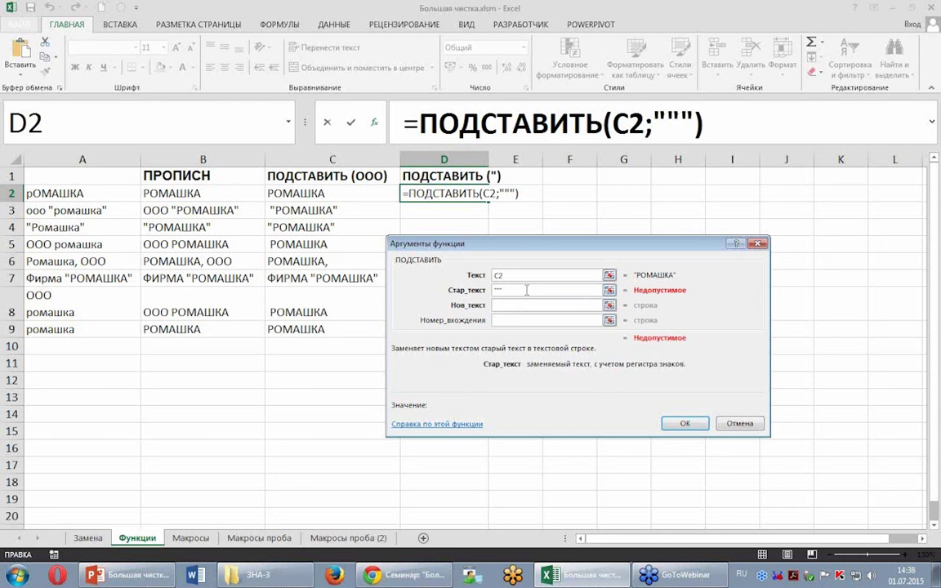
{"action": "type", "text": "\""}
{"action": "key", "text": "Tab"}
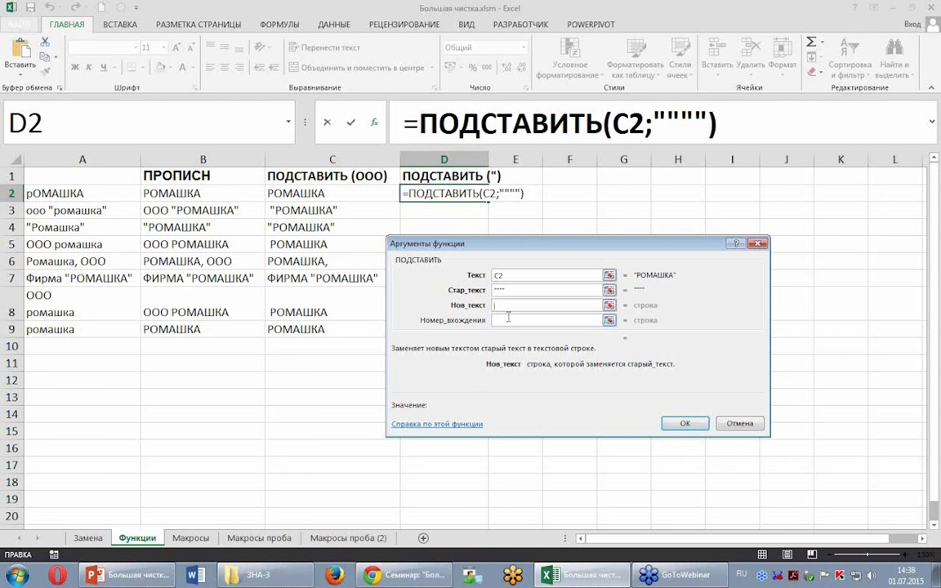
{"action": "type", "text": "э"}
{"action": "key", "text": "BackSpace"}
{"action": "type", "text": "\"\""}
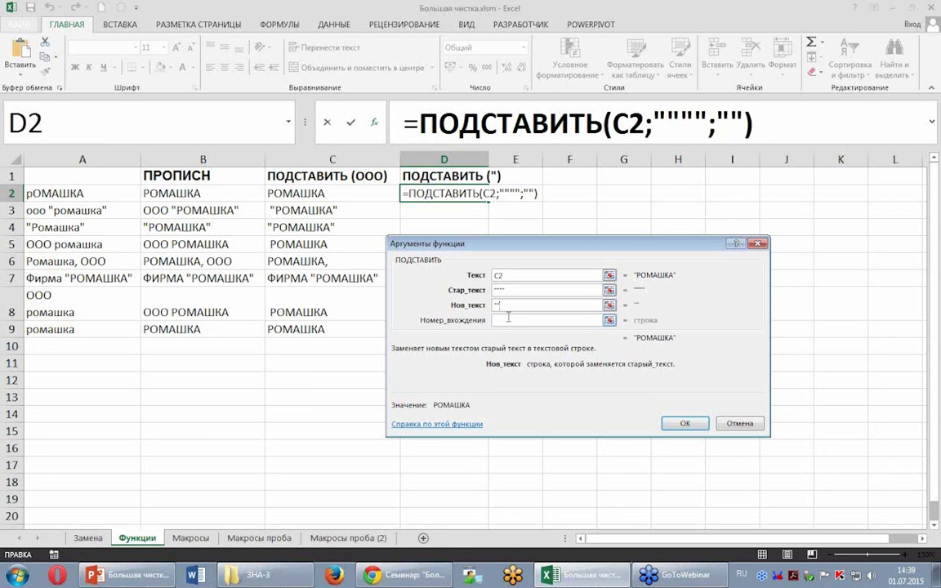
{"action": "left_click", "coordinate": [511, 319]}
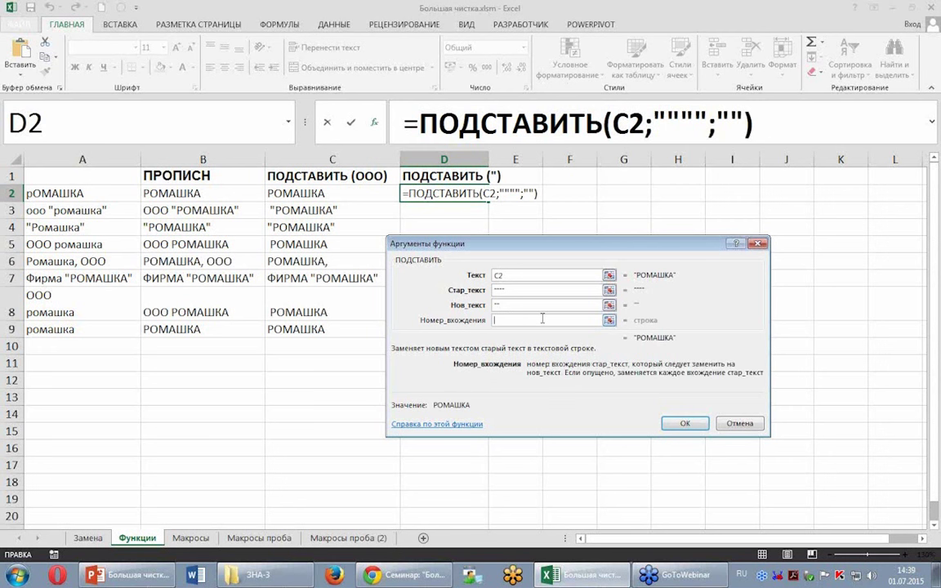
- Confirm the quote-removing formula in D2, fill it to D9, and reselect D2
{"action": "left_click", "coordinate": [685, 424]}
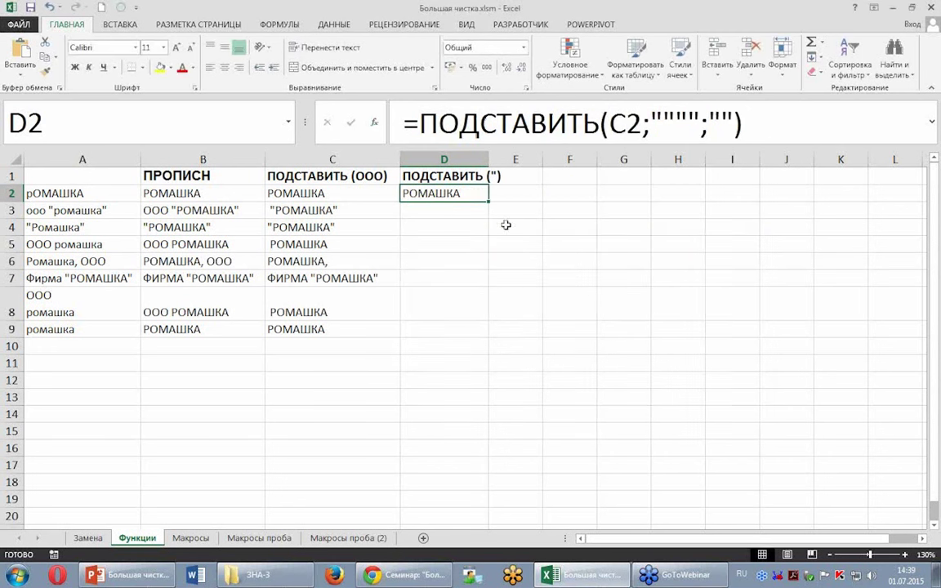
{"action": "double_click", "coordinate": [489, 203]}
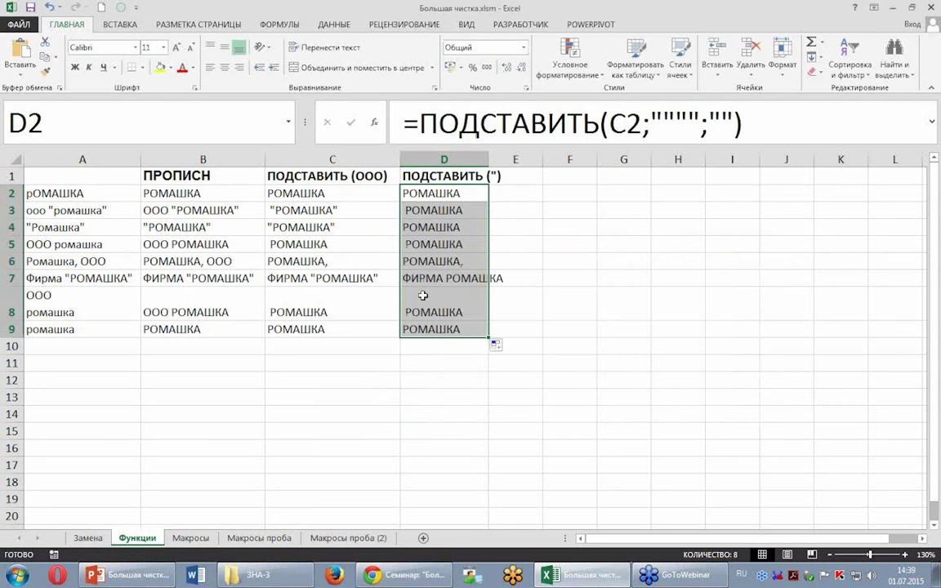
{"action": "left_click", "coordinate": [418, 195]}
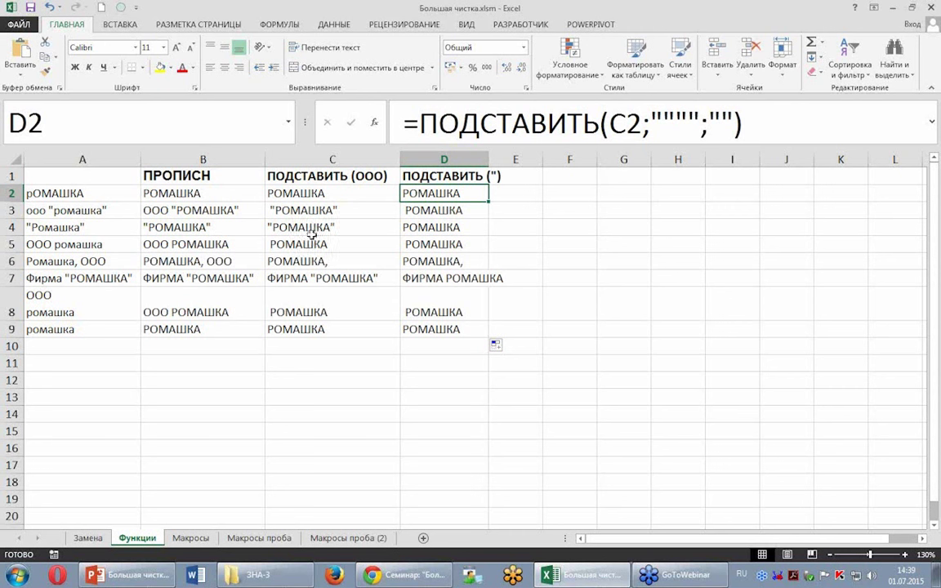
{"action": "left_click", "coordinate": [738, 122]}
- Set D2's occurrence number to 1, refill D2:D9, and compare with column C
{"action": "left_click", "coordinate": [374, 122]}
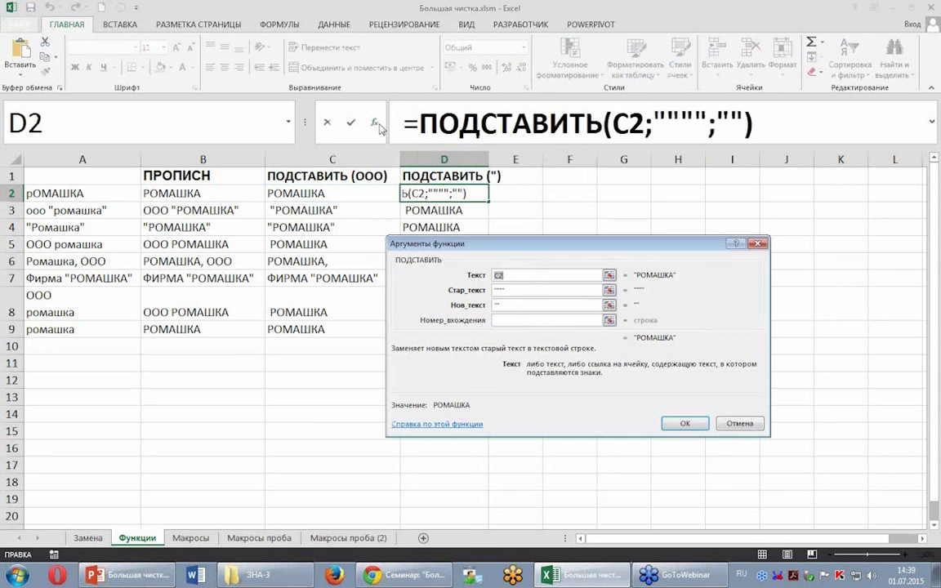
{"action": "left_click", "coordinate": [504, 320]}
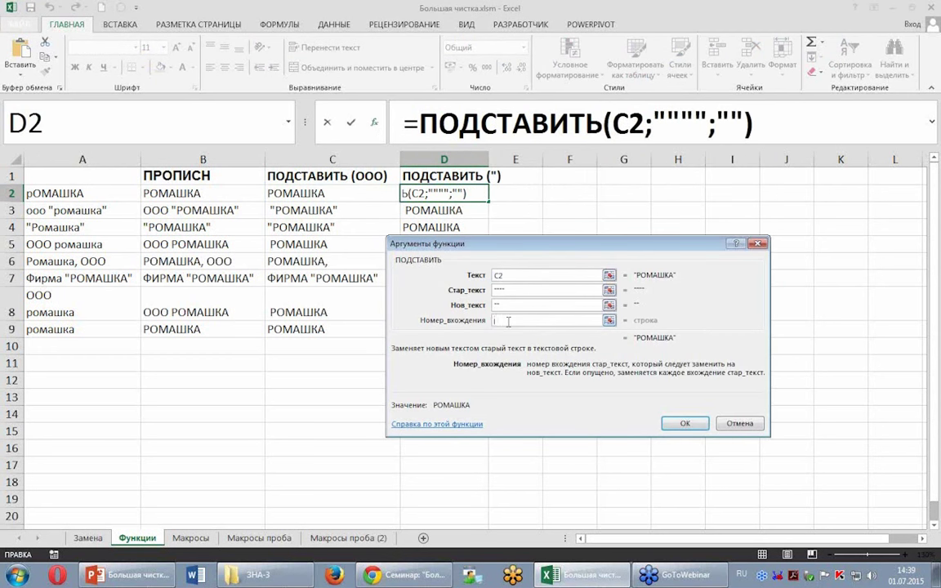
{"action": "type", "text": ";1"}
{"action": "left_click", "coordinate": [680, 423]}
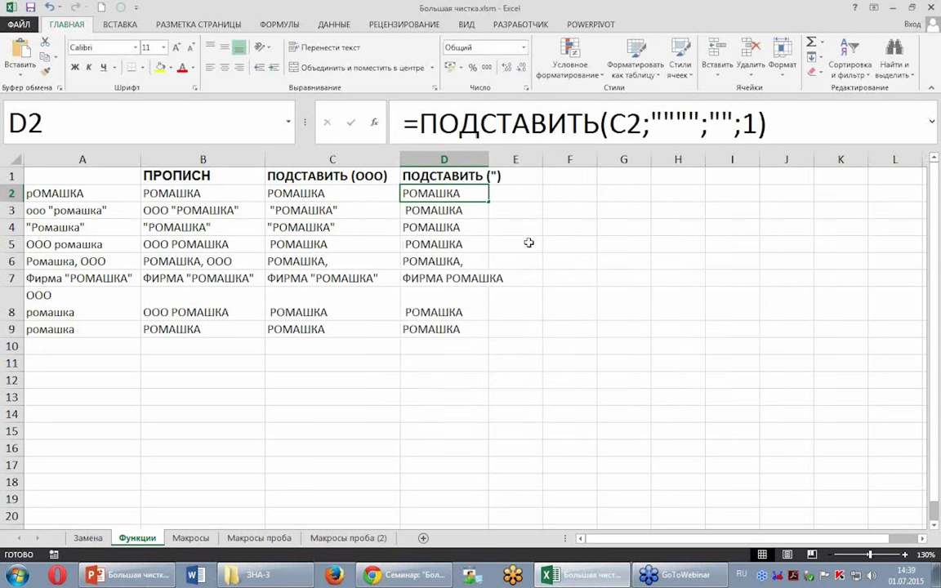
{"action": "double_click", "coordinate": [490, 200]}
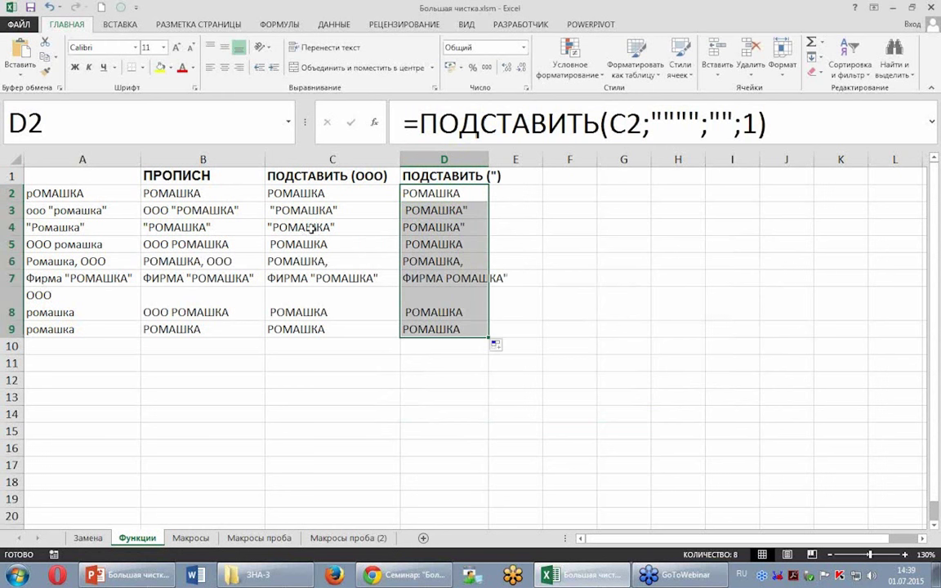
{"action": "left_click", "coordinate": [277, 209]}
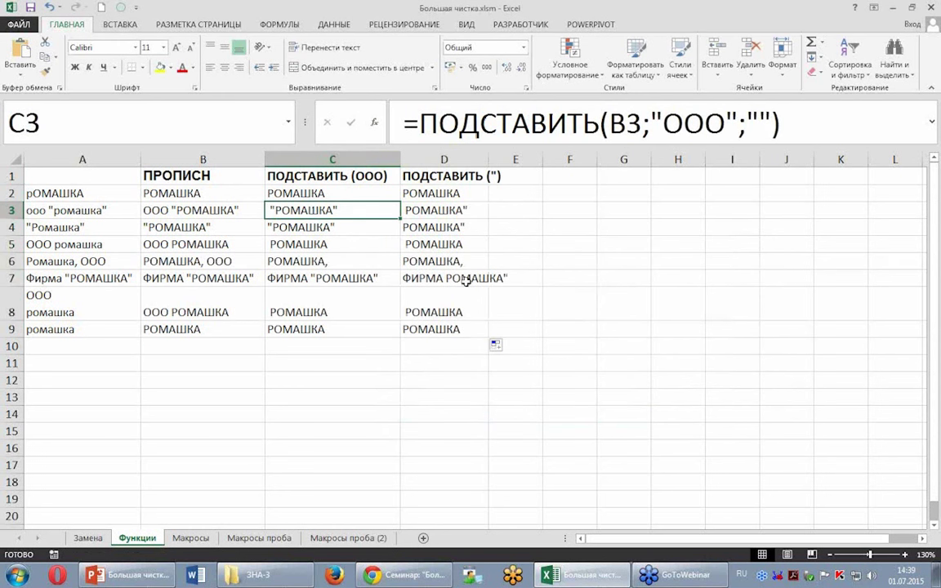
{"action": "left_click", "coordinate": [433, 194]}
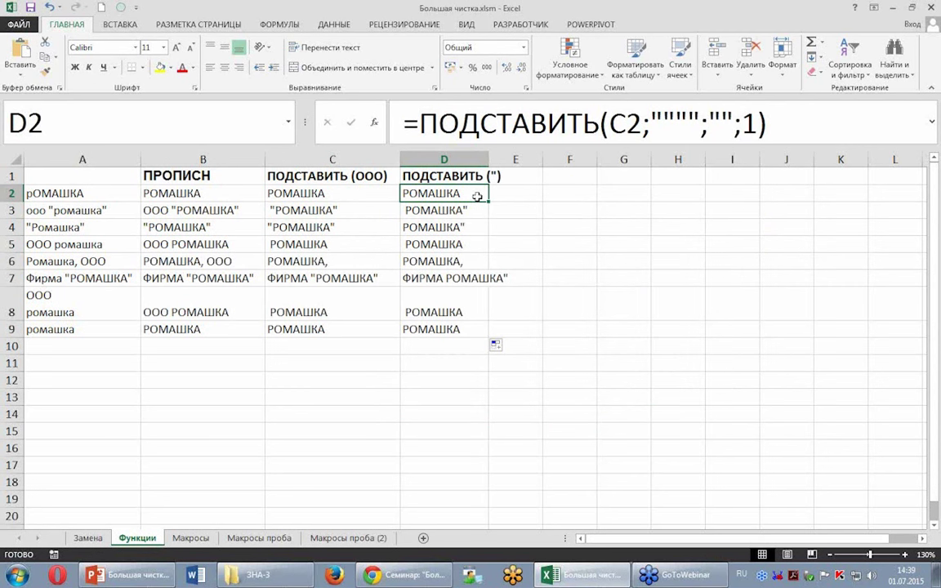
- Clear the occurrence number so all quotes are removed, refill D2:D9, and widen column D
{"action": "left_click", "coordinate": [374, 122]}
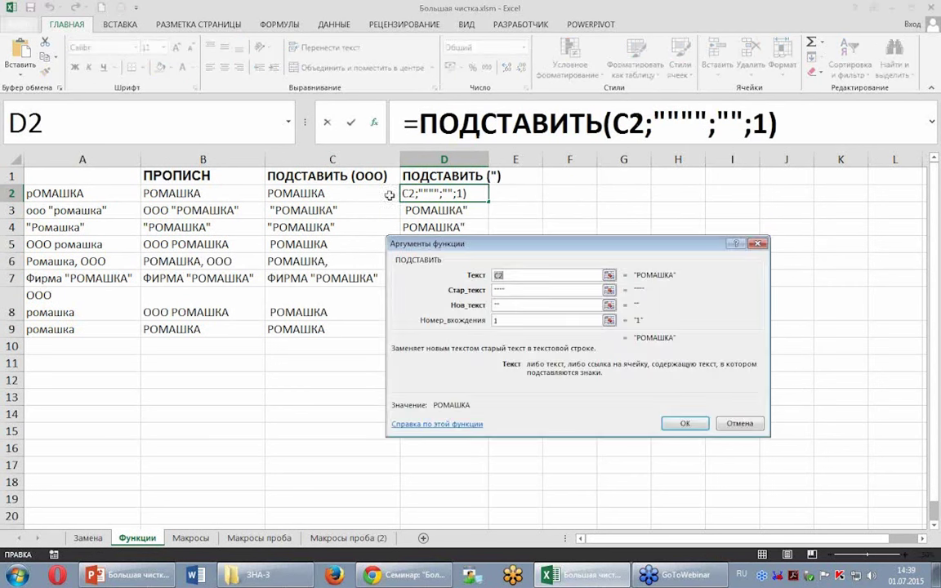
{"action": "left_click", "coordinate": [494, 320]}
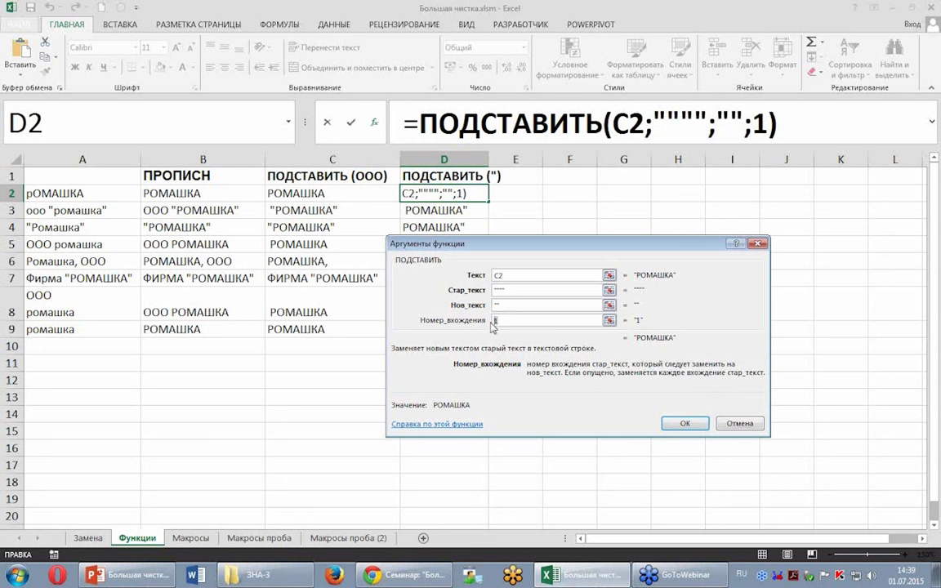
{"action": "key", "text": "BackSpace"}
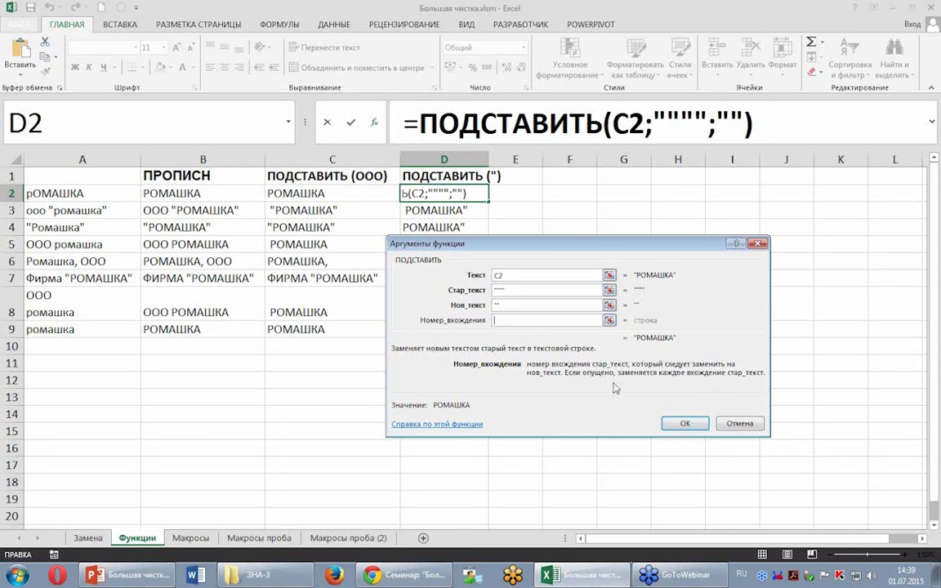
{"action": "left_click", "coordinate": [683, 423]}
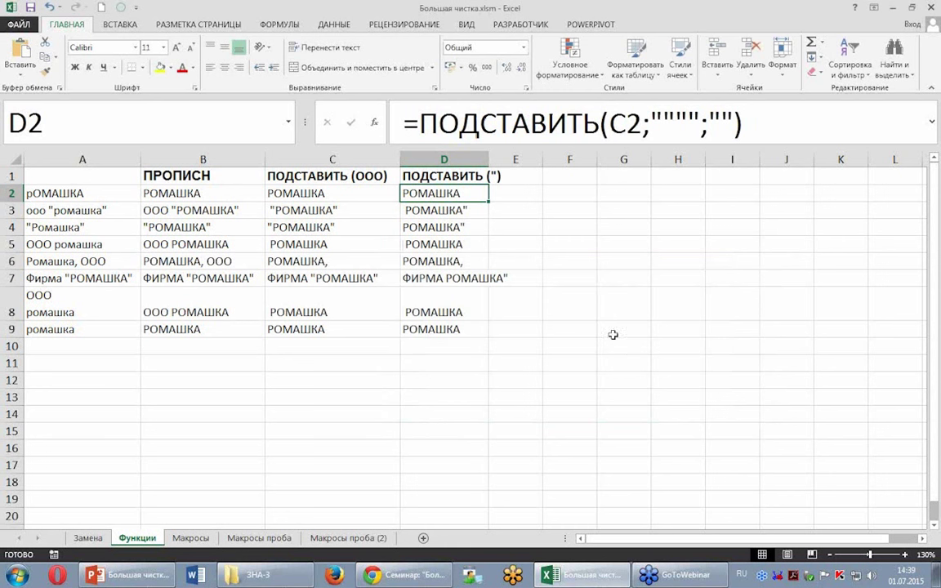
{"action": "double_click", "coordinate": [489, 201]}
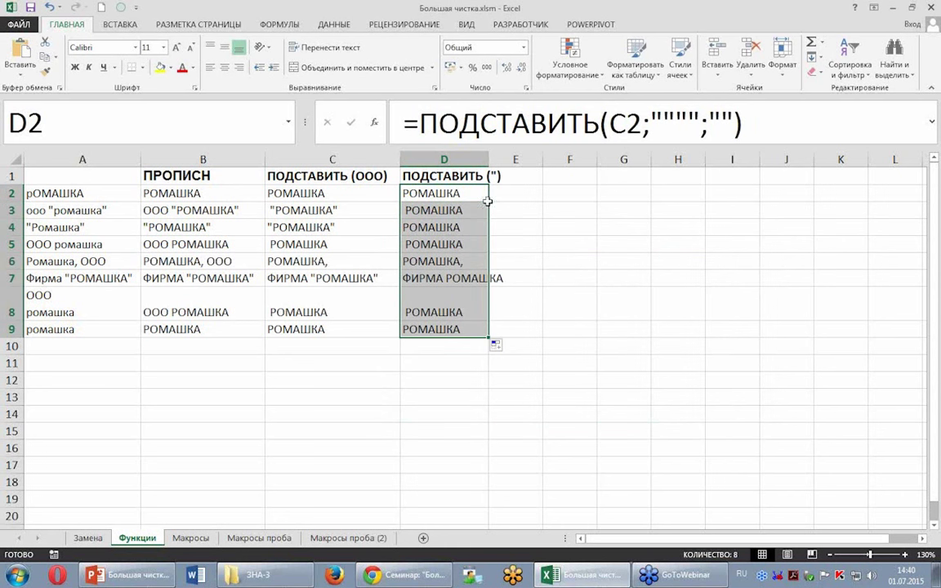
{"action": "left_click", "coordinate": [470, 212]}
{"action": "left_click_drag", "start_coordinate": [488, 159], "coordinate": [518, 159]}
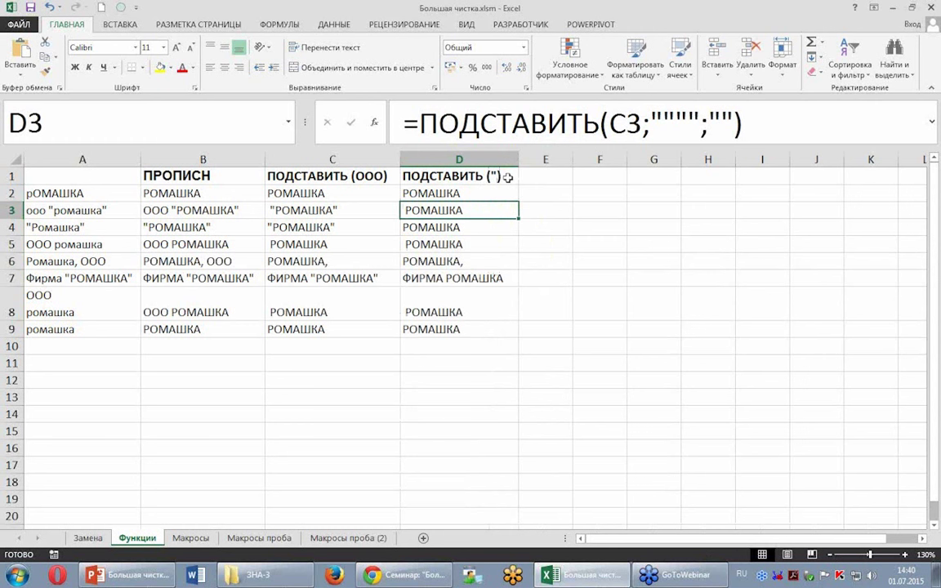
- Review the A7 name and column C heading, then widen column E
{"action": "left_click", "coordinate": [90, 278]}
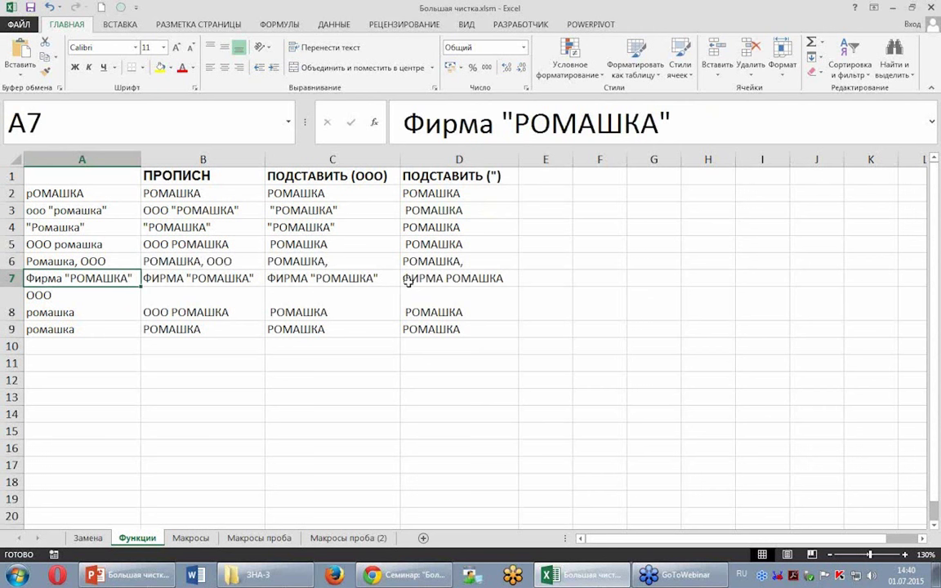
{"action": "left_click", "coordinate": [353, 176]}
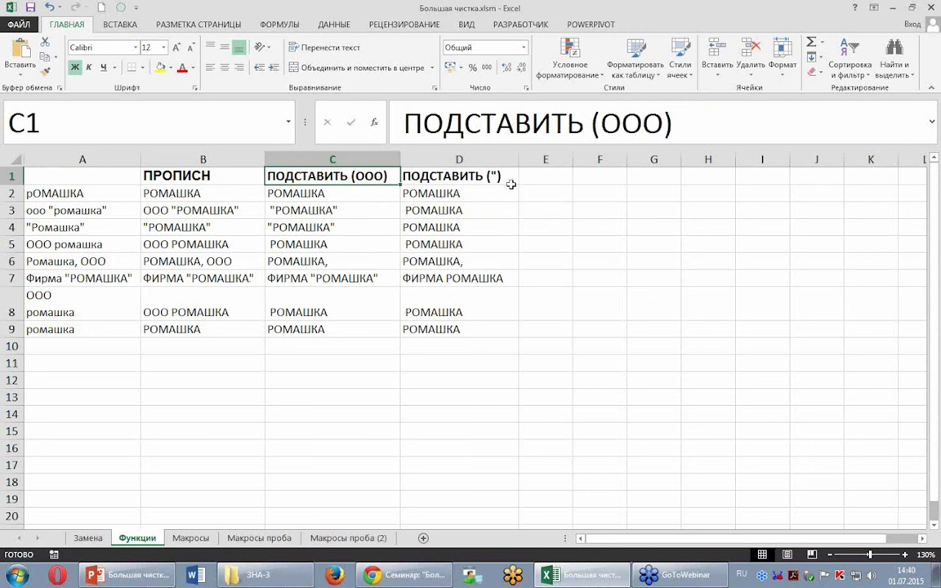
{"action": "left_click", "coordinate": [539, 178]}
{"action": "left_click_drag", "start_coordinate": [573, 159], "coordinate": [610, 159]}
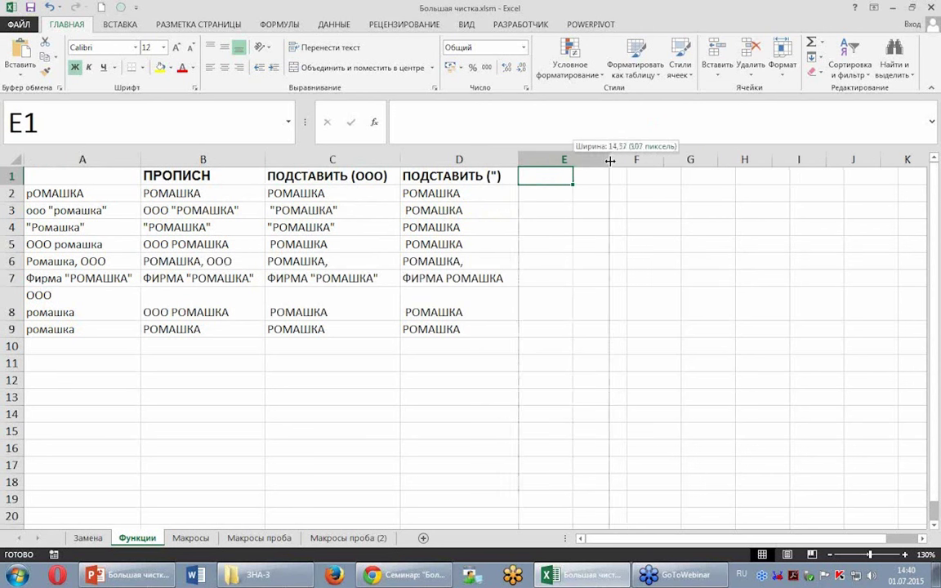
- Copy the D1 heading into E1 and change it to ПОДСТАВИТЬ (ФИРМА)
{"action": "left_click", "coordinate": [494, 177]}
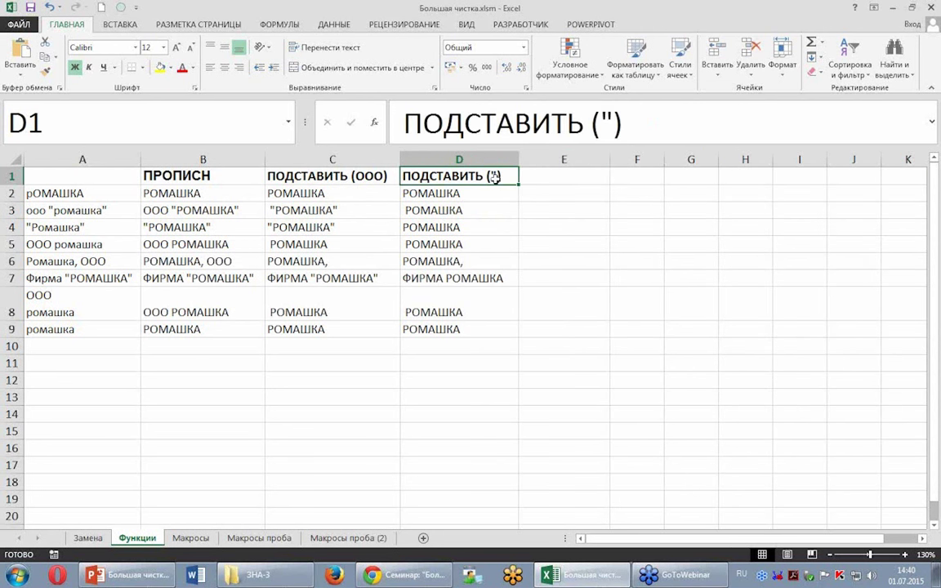
{"action": "key", "text": "ctrl+c"}
{"action": "left_click", "coordinate": [537, 178]}
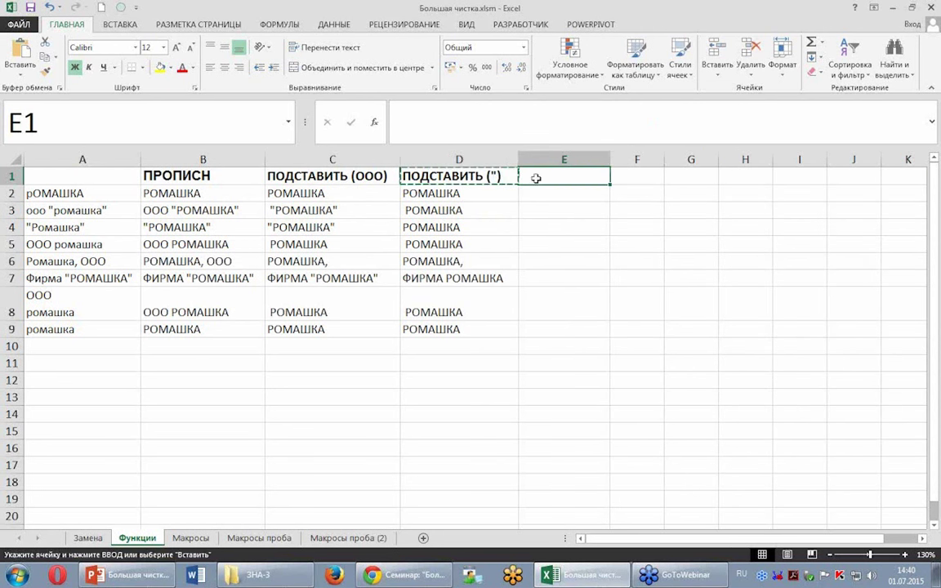
{"action": "key", "text": "ctrl+v"}
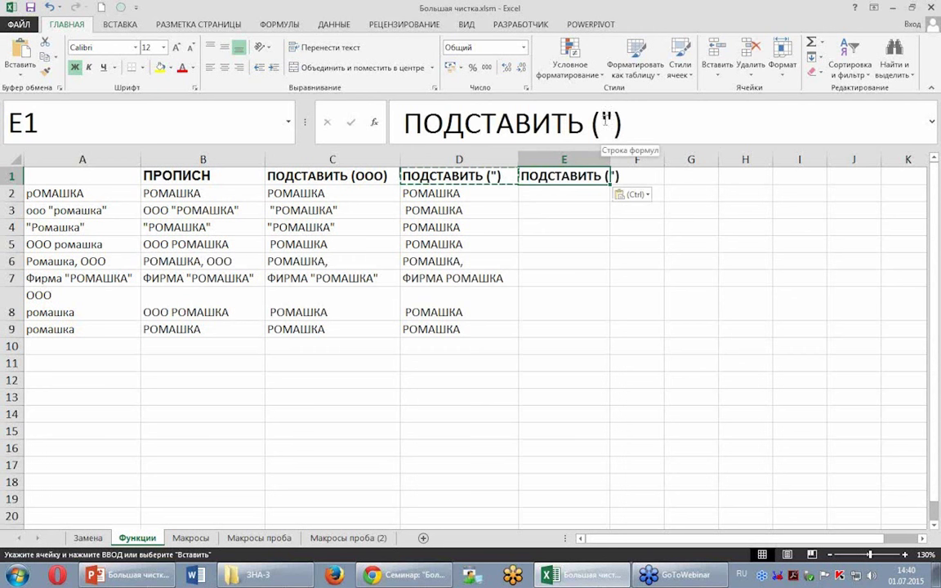
{"action": "double_click", "coordinate": [608, 121]}
{"action": "key", "text": "Delete"}
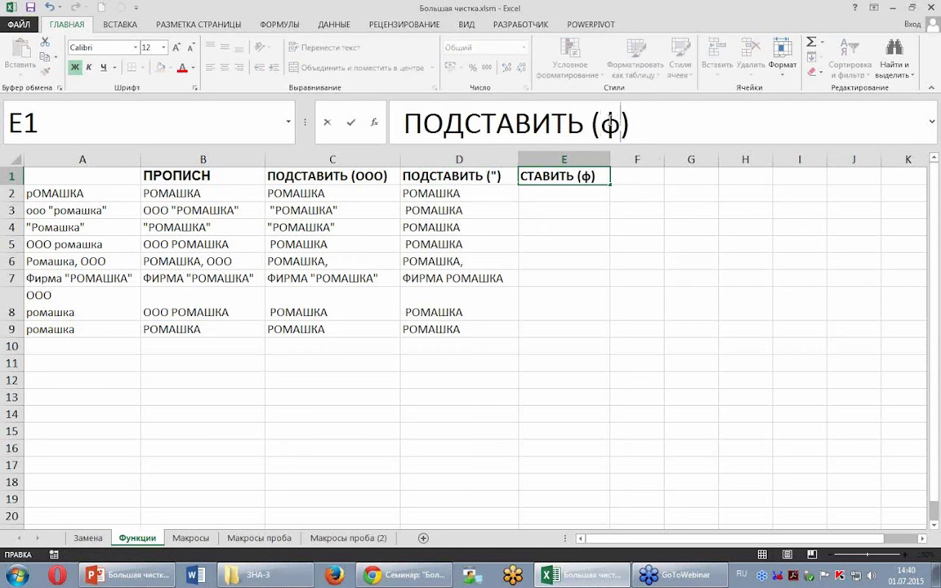
{"action": "type", "text": "ФИРМА"}
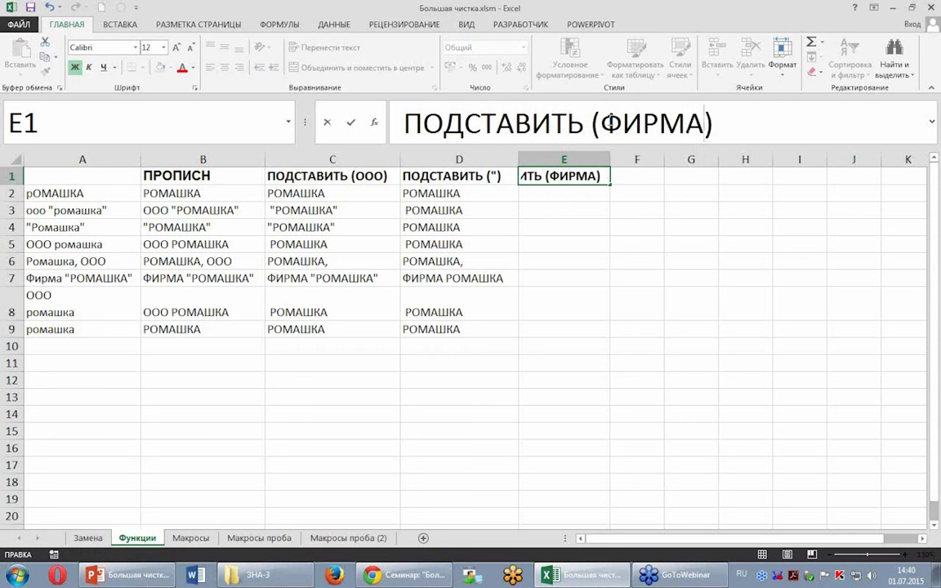
{"action": "key", "text": "Return"}
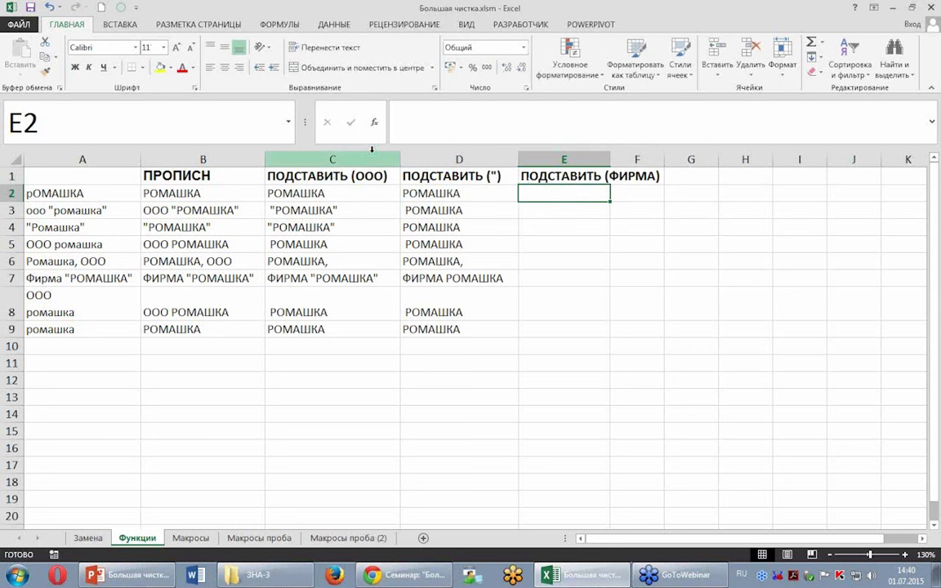
- Enter =ПОДСТАВИТЬ(D2;"ФИРМА";"") in E2 via the argument form, showing РОМАШКА
{"action": "type", "text": "="}
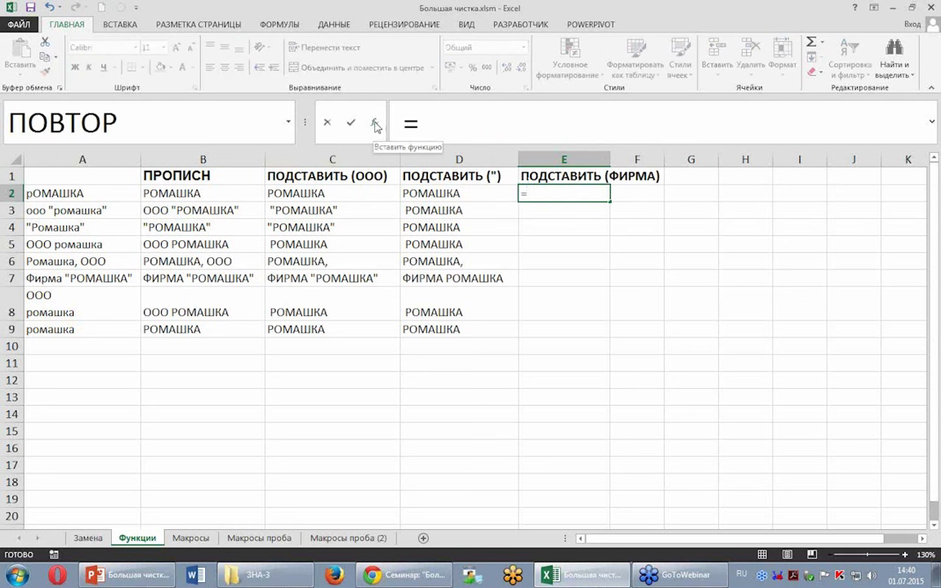
{"action": "type", "text": "ПО"}
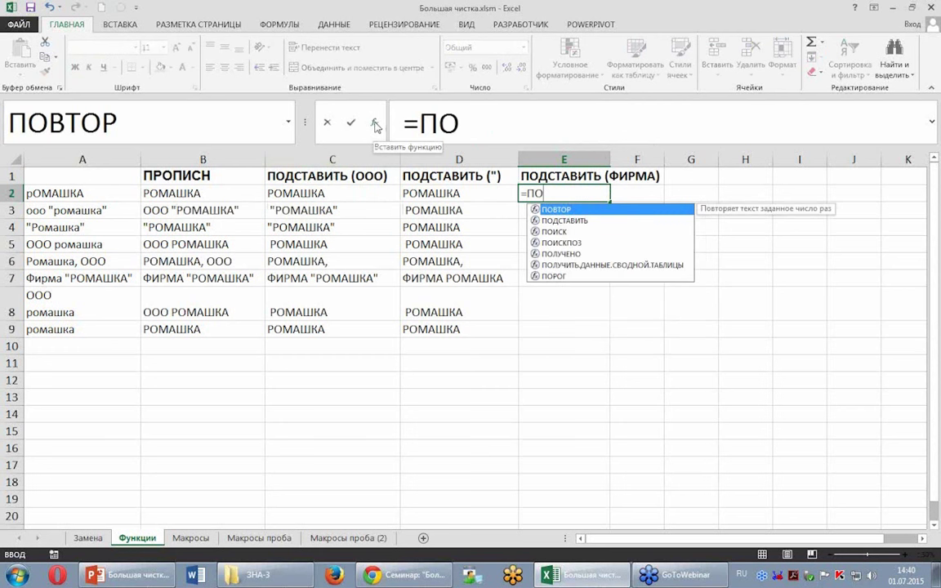
{"action": "type", "text": "Д"}
{"action": "double_click", "coordinate": [544, 210]}
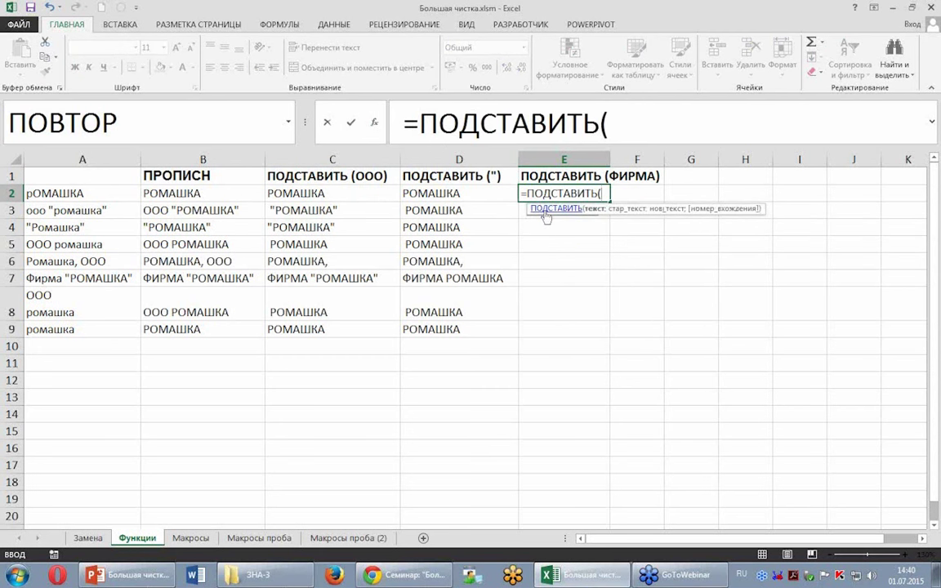
{"action": "left_click", "coordinate": [377, 124]}
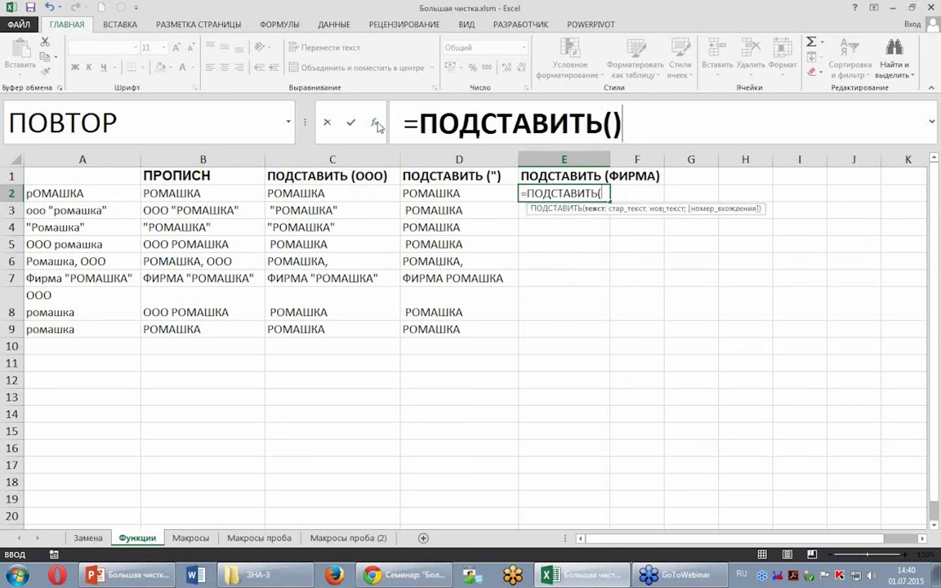
{"action": "left_click", "coordinate": [435, 194]}
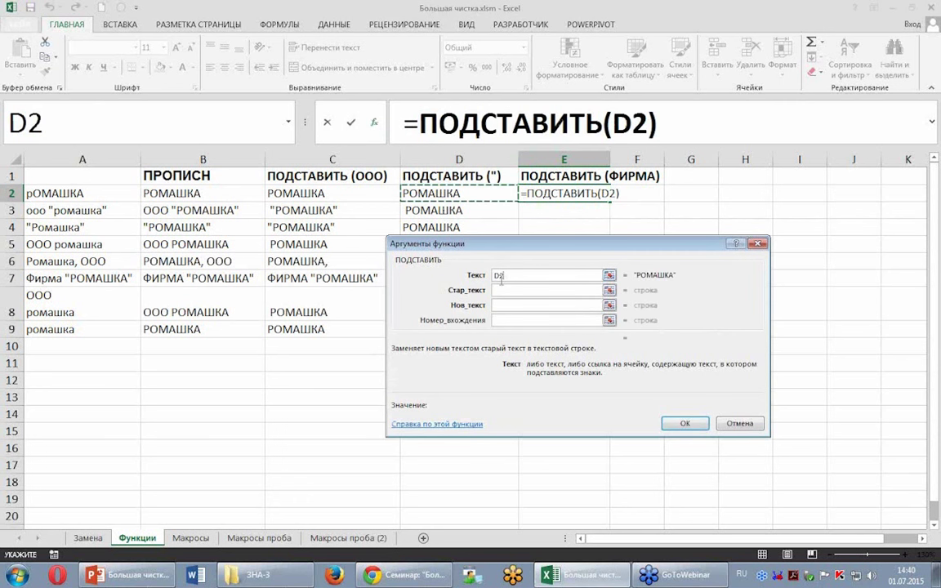
{"action": "left_click", "coordinate": [502, 289]}
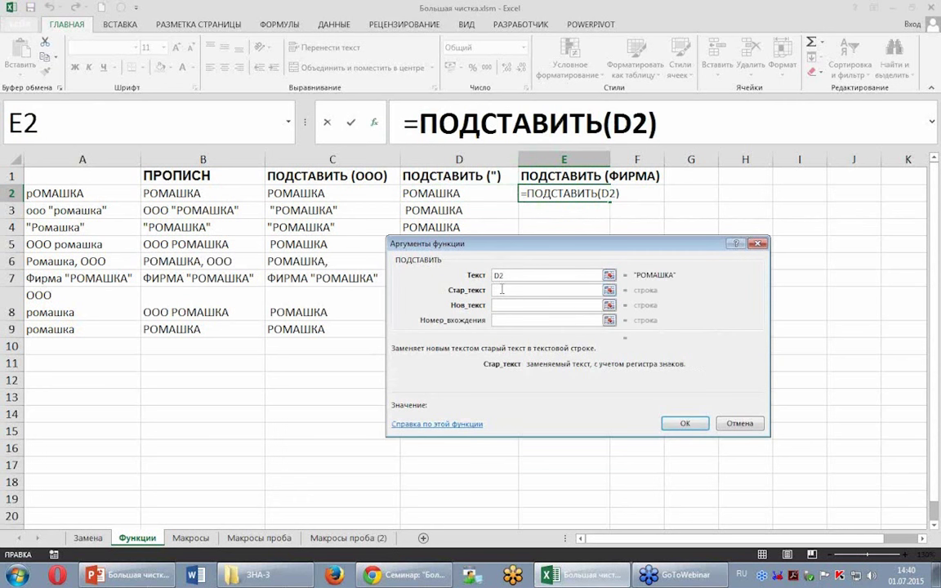
{"action": "type", "text": "ФИРМА"}
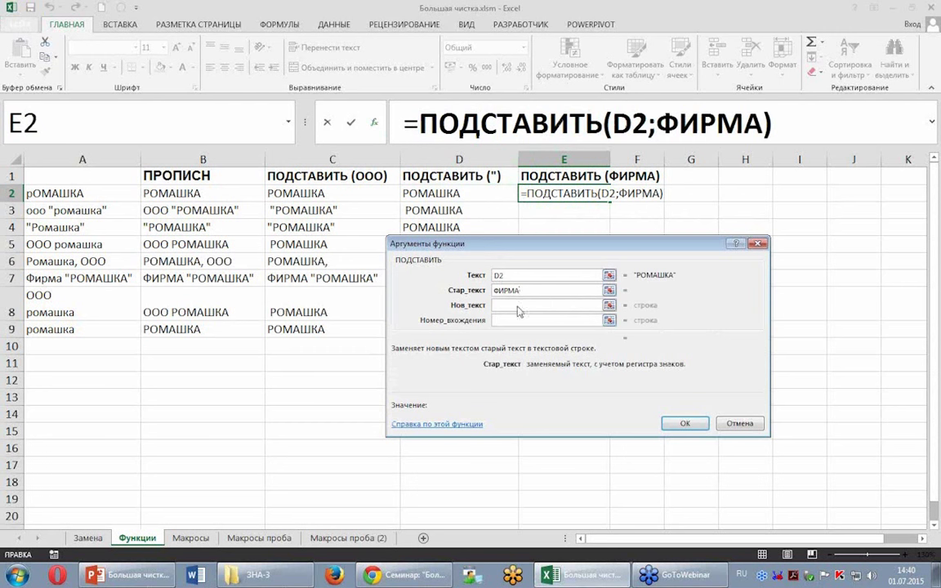
{"action": "left_click", "coordinate": [524, 304]}
{"action": "type", "text": "э"}
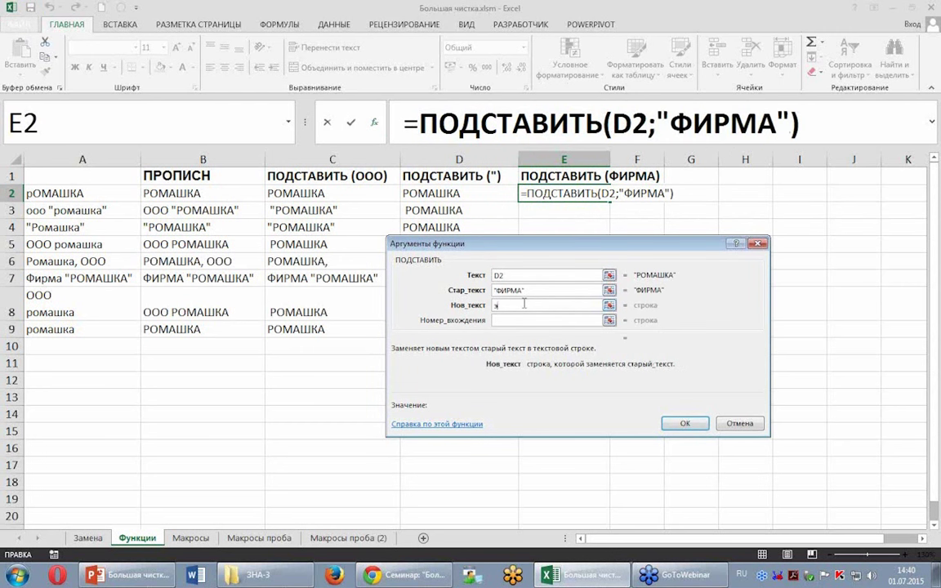
{"action": "key", "text": "BackSpace"}
{"action": "type", "text": "\"\""}
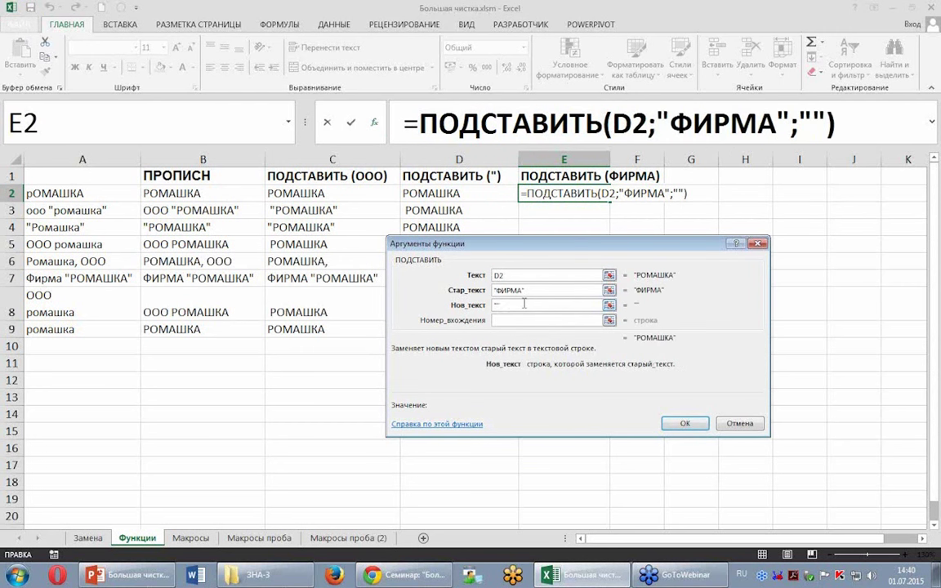
{"action": "left_click", "coordinate": [514, 320]}
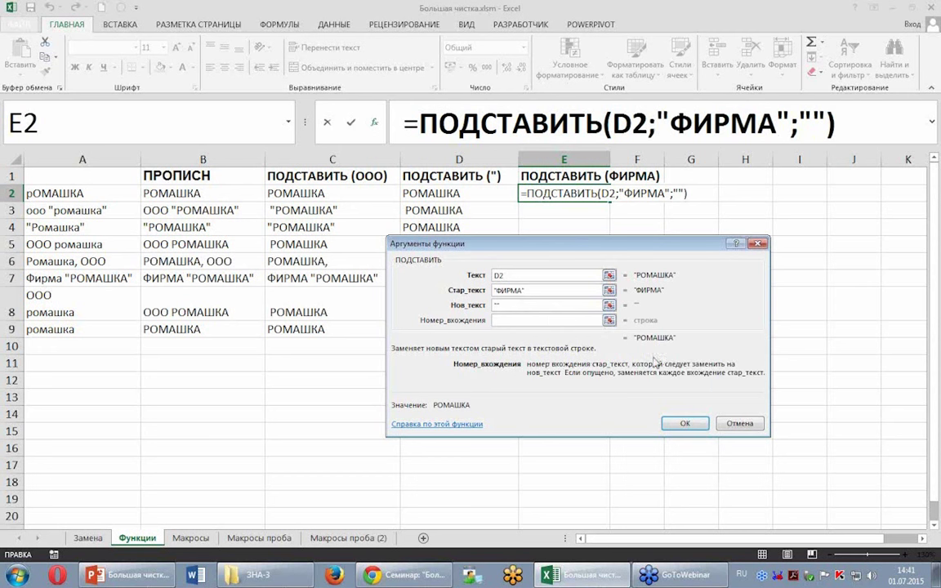
{"action": "left_click", "coordinate": [683, 422]}
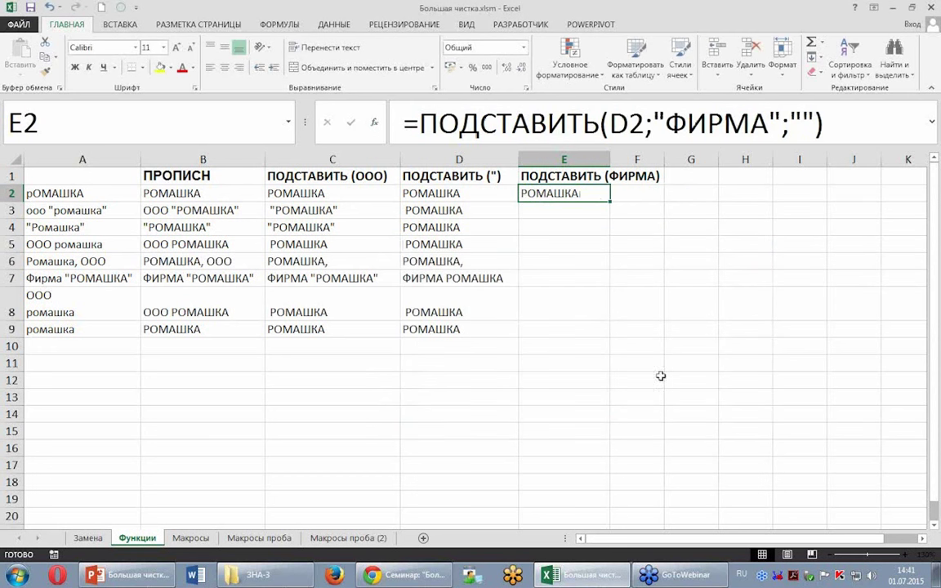
- Fill the ФИРМА-removing formula down to E9, check the results, and widen column E
{"action": "double_click", "coordinate": [611, 205]}
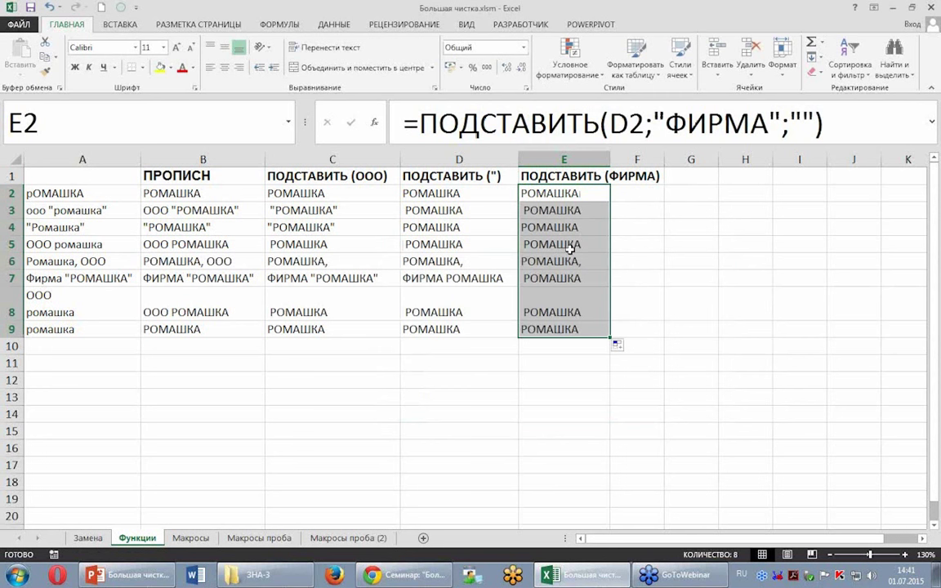
{"action": "left_click", "coordinate": [530, 277]}
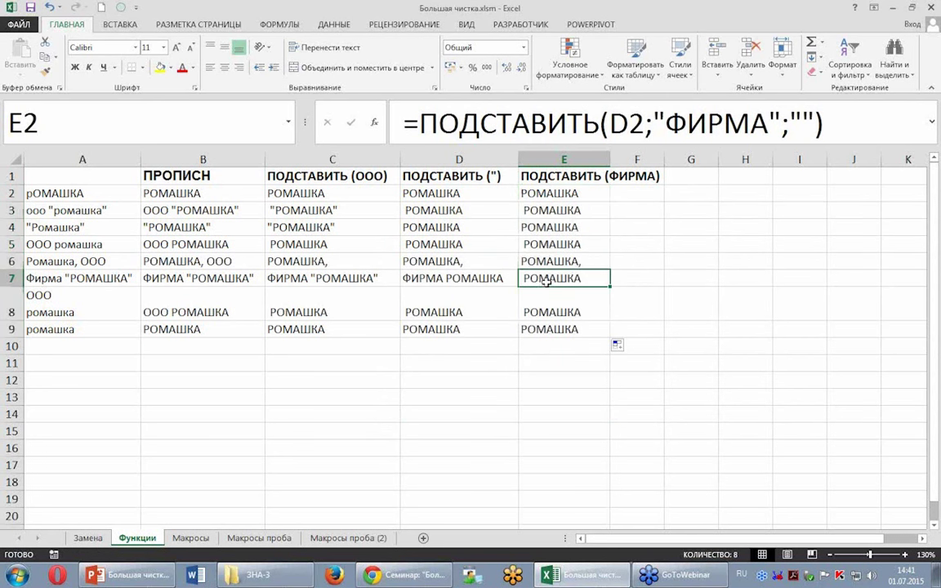
{"action": "left_click_drag", "start_coordinate": [543, 192], "coordinate": [555, 327]}
{"action": "left_click", "coordinate": [484, 214]}
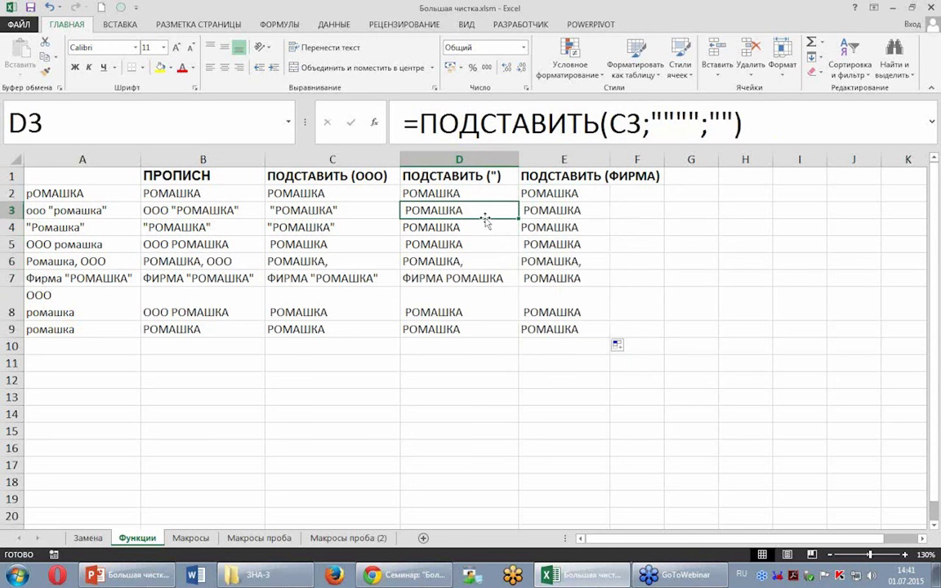
{"action": "left_click_drag", "start_coordinate": [610, 161], "coordinate": [666, 161]}
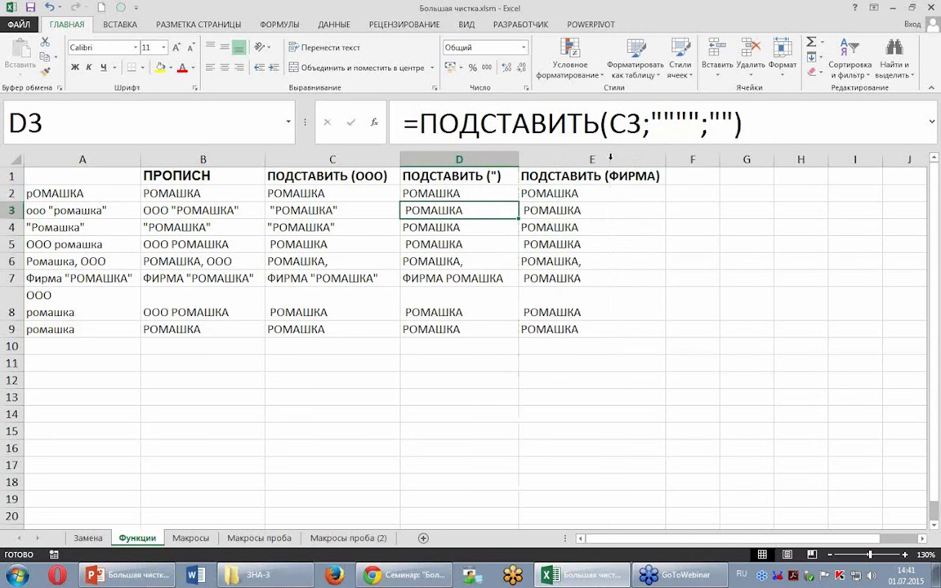
{"action": "left_click", "coordinate": [421, 397]}
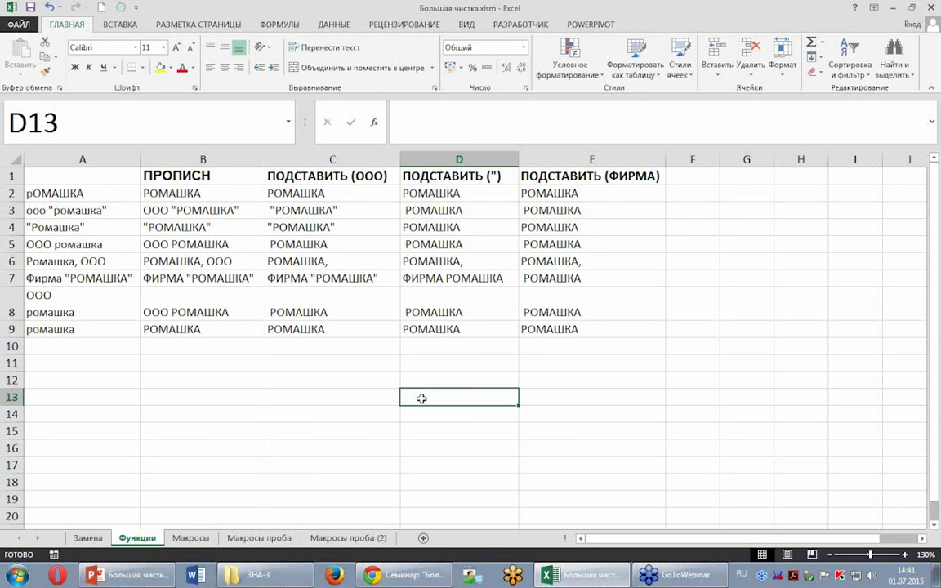
- Jot the substitution targets ООО, " and ФИРМА into cells C13:C15 as notes
{"action": "left_click_drag", "start_coordinate": [363, 398], "coordinate": [357, 433]}
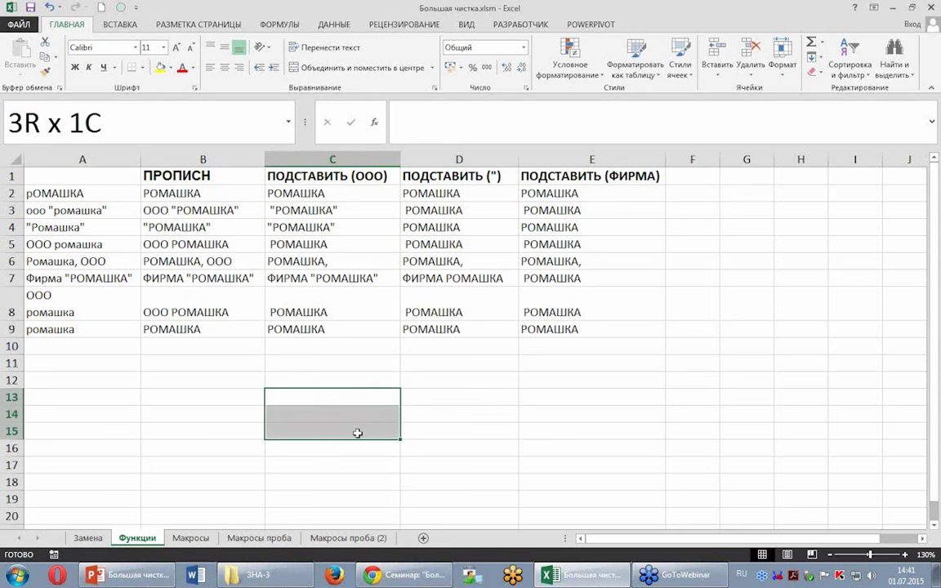
{"action": "left_click", "coordinate": [329, 395]}
{"action": "type", "text": "ооо"}
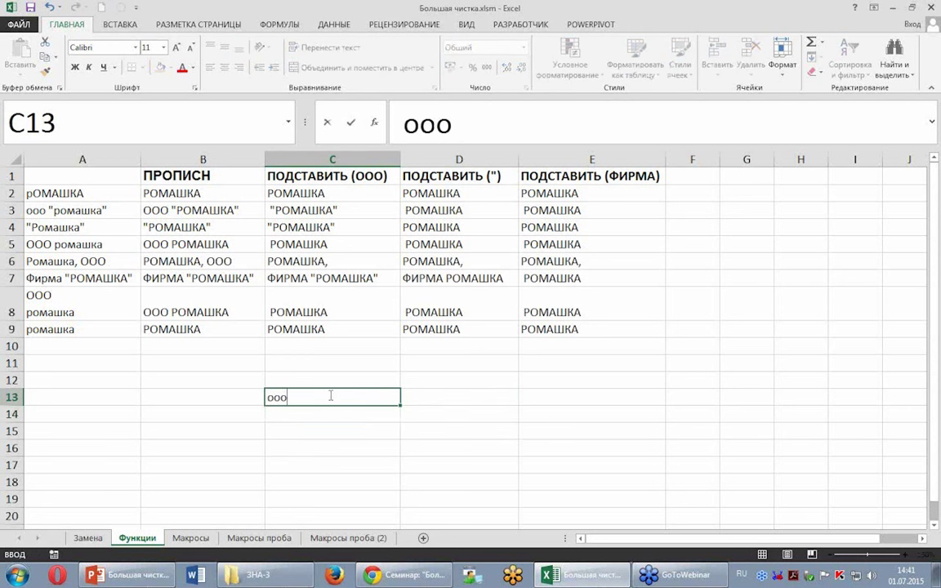
{"action": "key", "text": "BackSpace"}
{"action": "key", "text": "BackSpace"}
{"action": "key", "text": "BackSpace"}
{"action": "type", "text": "ОО"}
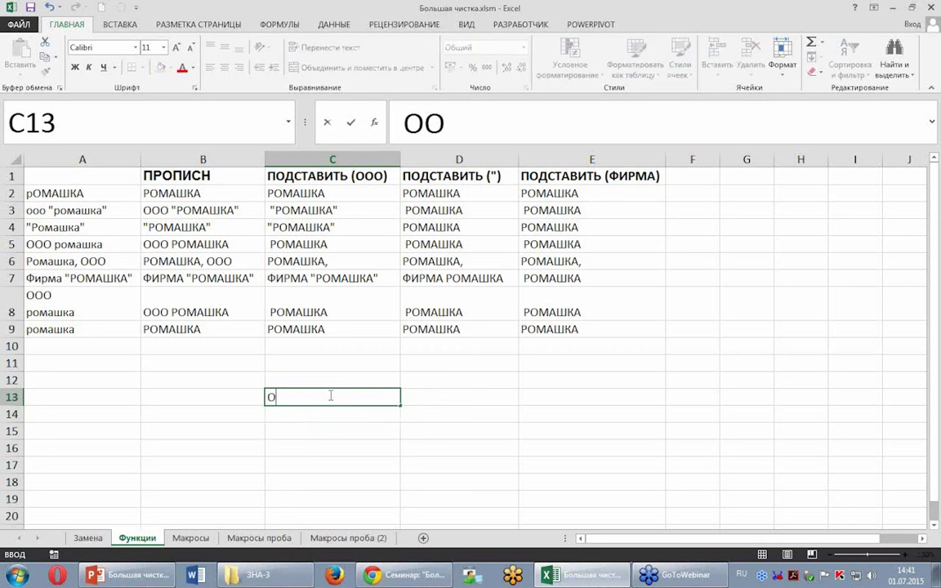
{"action": "type", "text": "О"}
{"action": "key", "text": "Return"}
{"action": "type", "text": "э"}
{"action": "key", "text": "BackSpace"}
{"action": "type", "text": "\""}
{"action": "key", "text": "Return"}
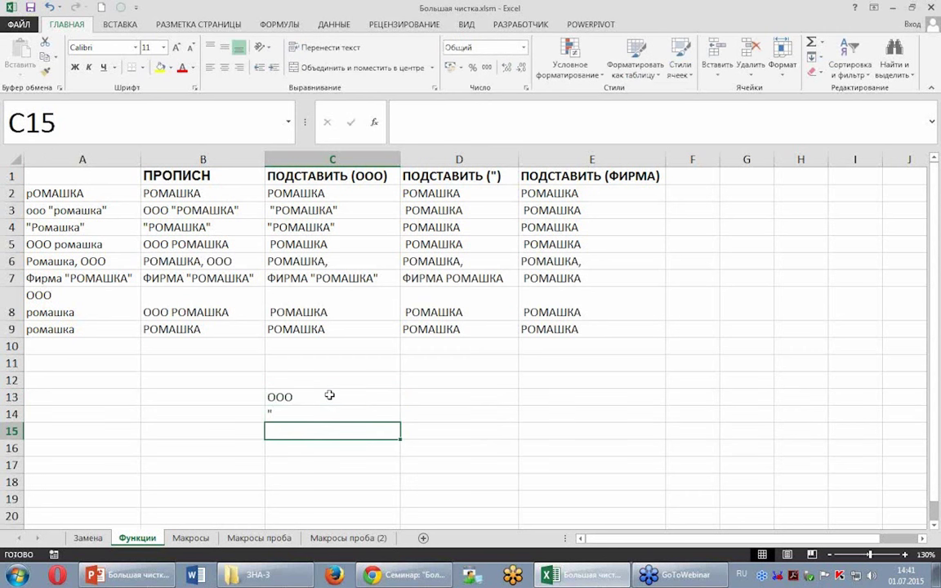
{"action": "type", "text": "ФИР"}
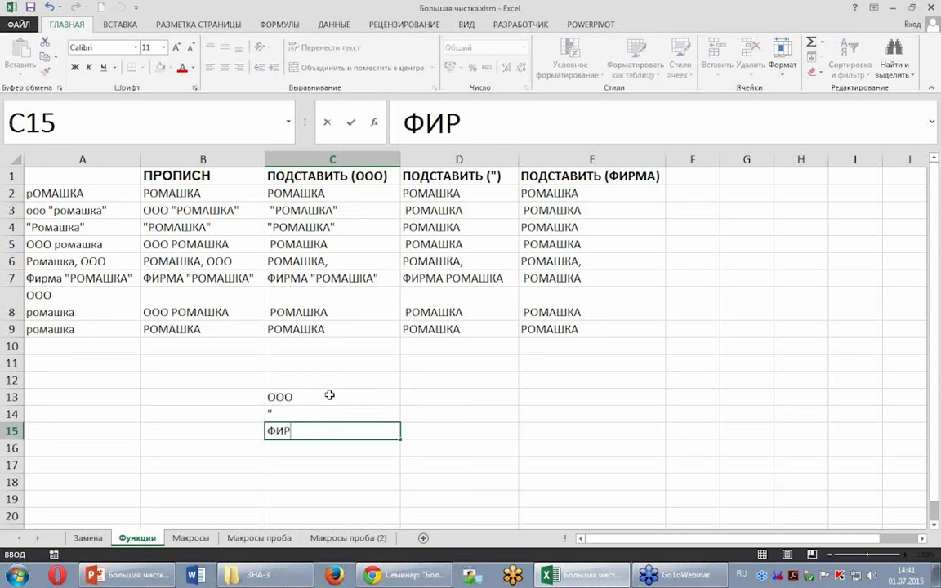
{"action": "type", "text": "МА"}
{"action": "key", "text": "Return"}
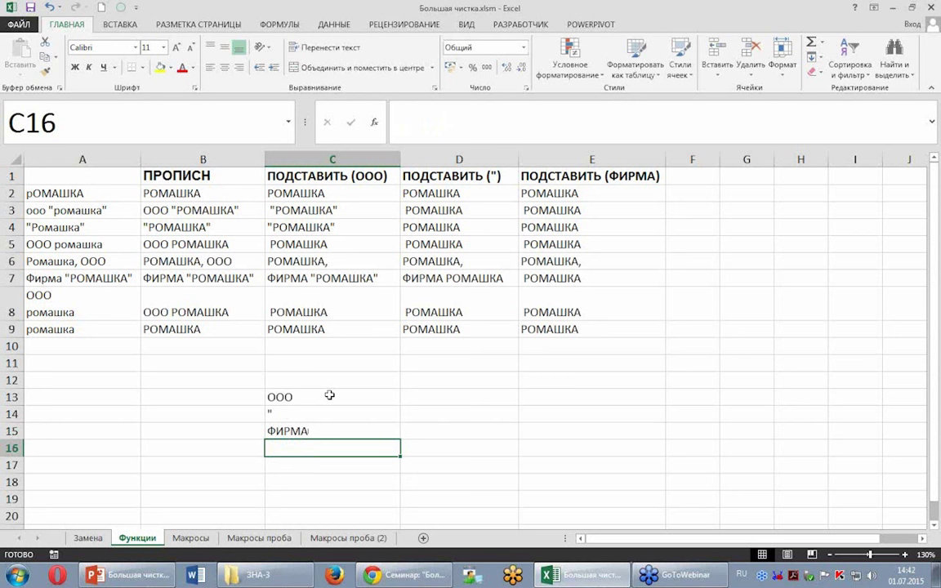
- Clear the three notes from C13:C15
{"action": "left_click", "coordinate": [336, 402]}
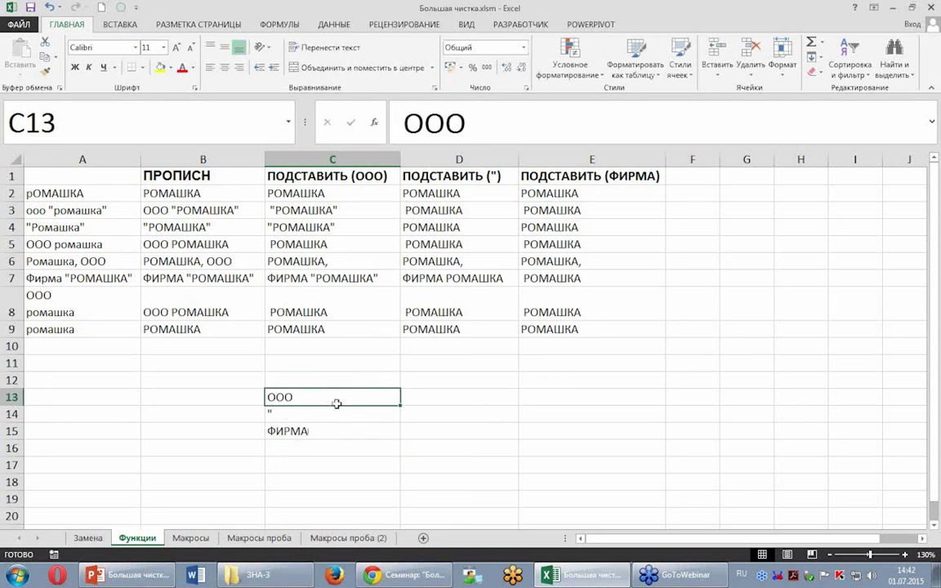
{"action": "left_click_drag", "start_coordinate": [336, 403], "coordinate": [335, 425]}
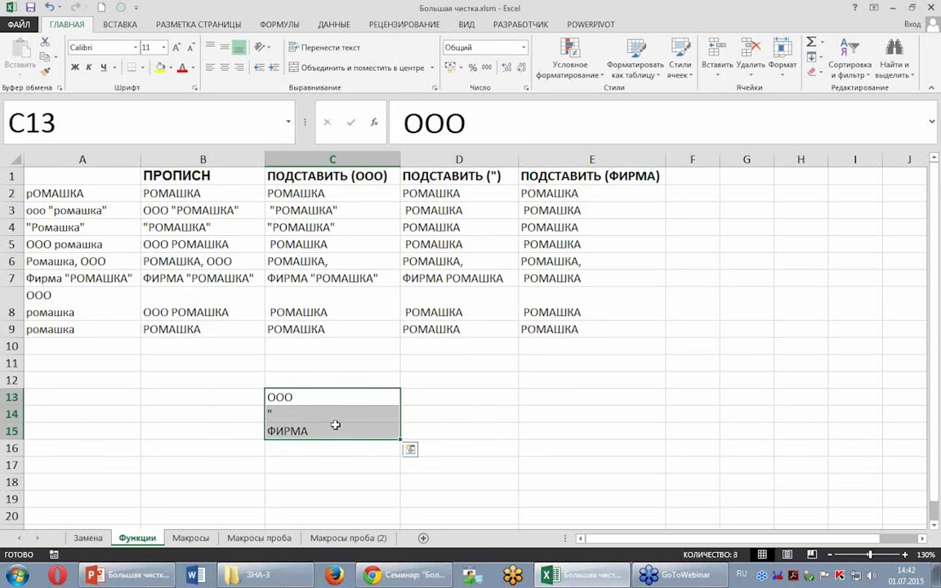
{"action": "key", "text": "Delete"}
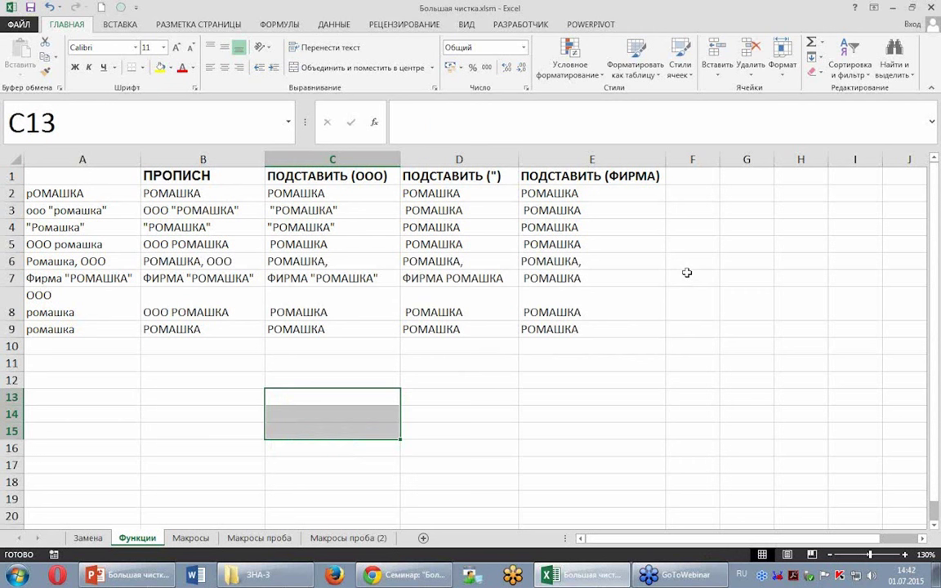
- Compare the C2 and E8 substitution formulas with A8's two-line name, then bring up PowerPoint
{"action": "left_click", "coordinate": [343, 194]}
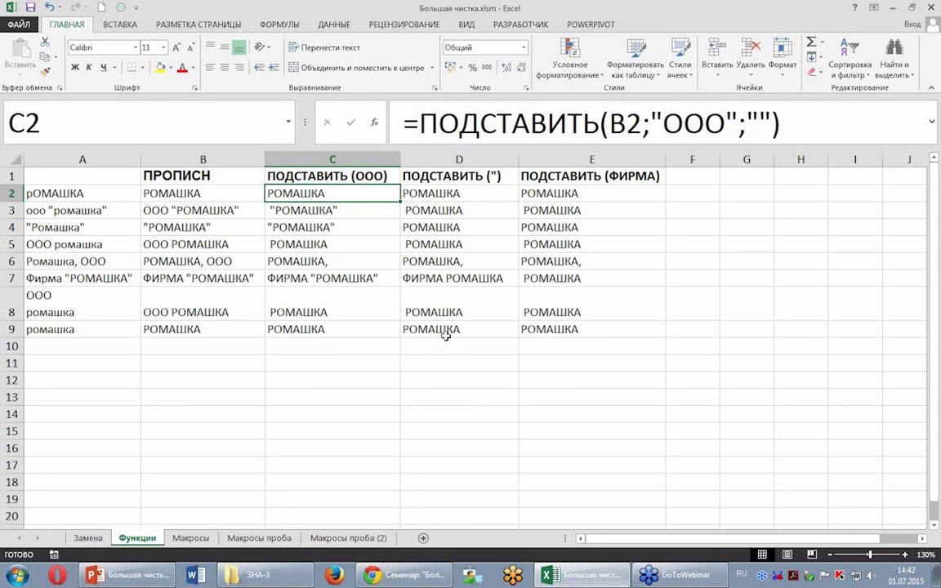
{"action": "left_click", "coordinate": [76, 307]}
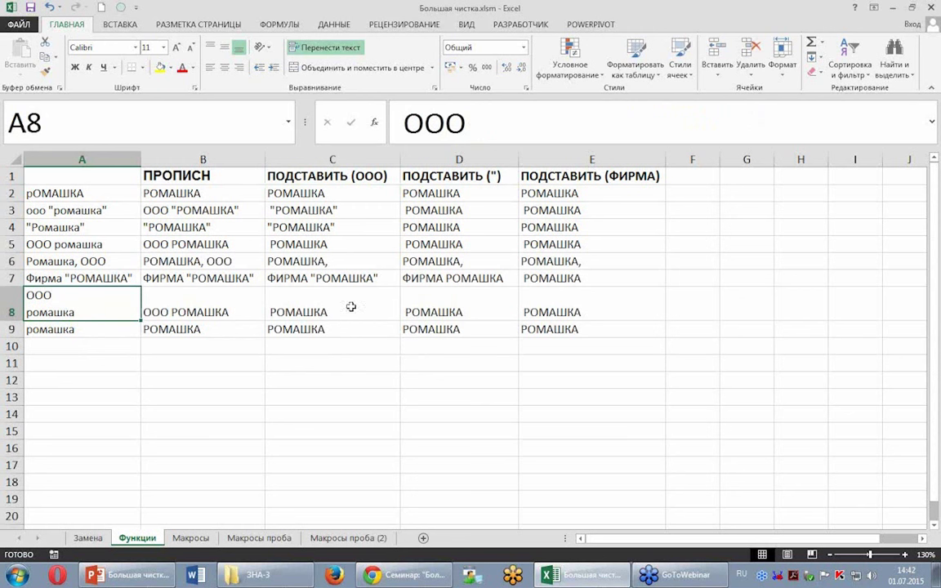
{"action": "left_click", "coordinate": [571, 306]}
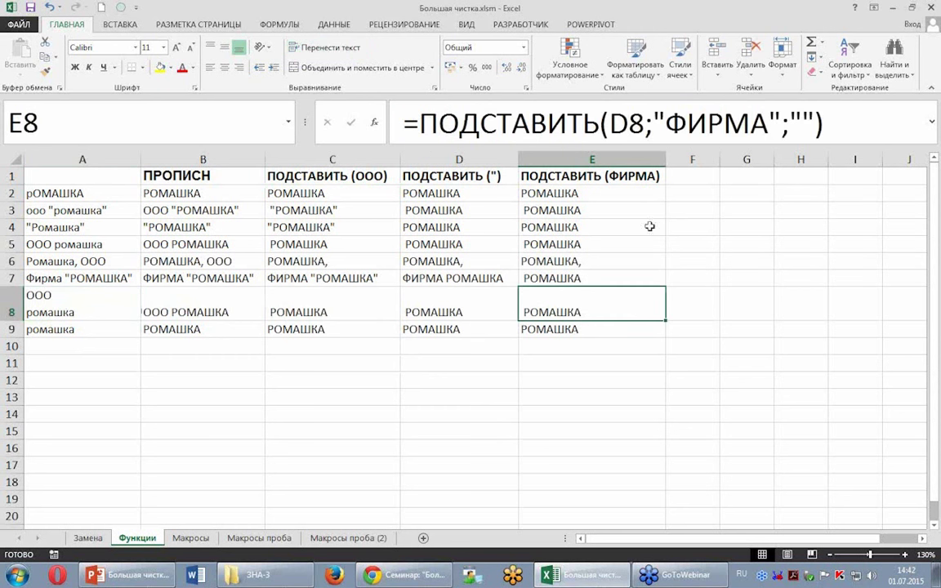
{"action": "left_click", "coordinate": [91, 309]}
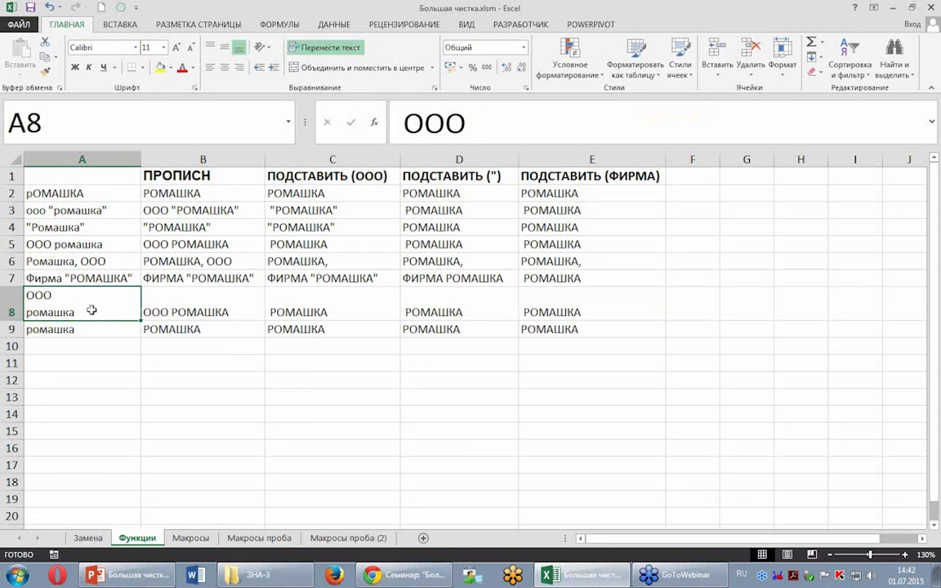
{"action": "left_click", "coordinate": [546, 302]}
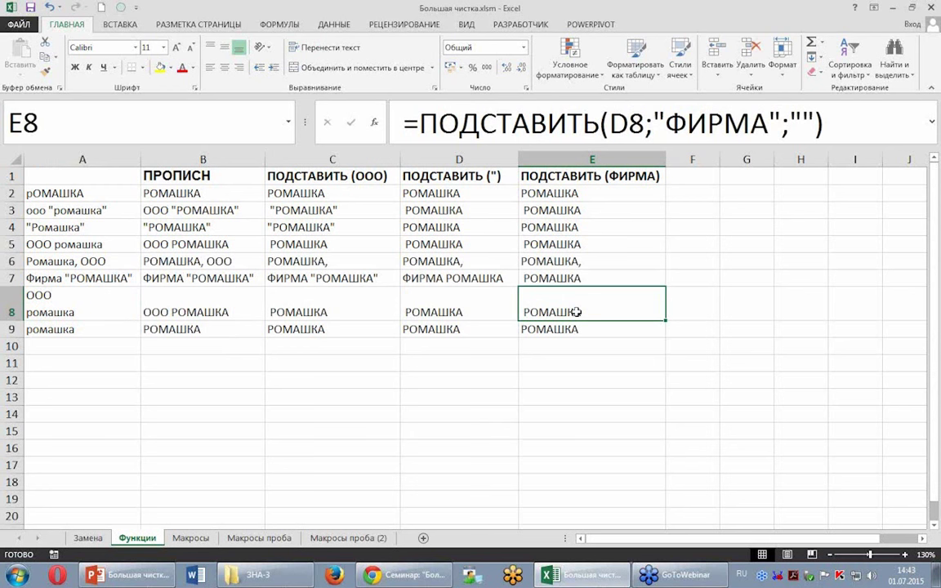
{"action": "left_click", "coordinate": [556, 572]}
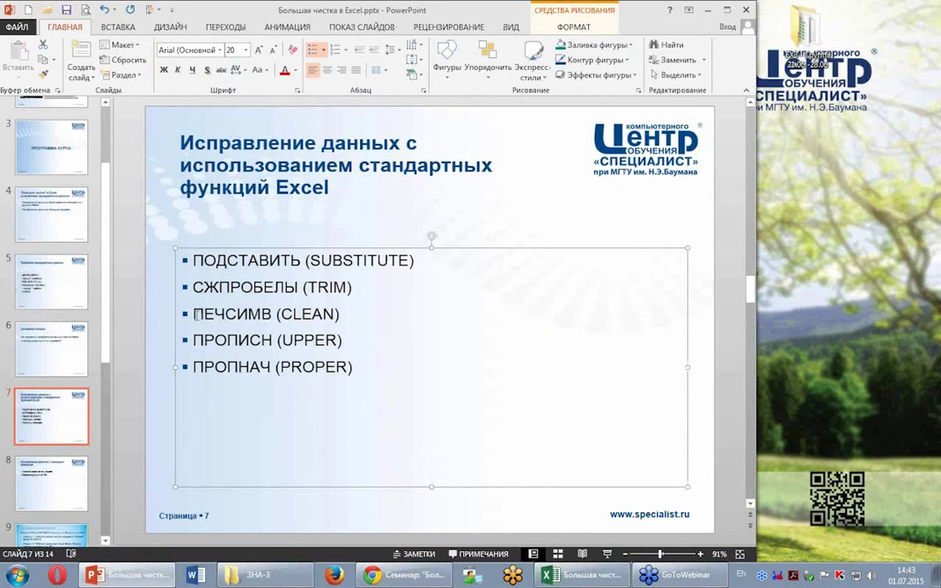
- Select the function name ПЕЧСИМВ on the slide to copy it, then return to Excel
{"action": "left_click_drag", "start_coordinate": [194, 315], "coordinate": [271, 315]}
{"action": "key", "text": "ctrl+c"}
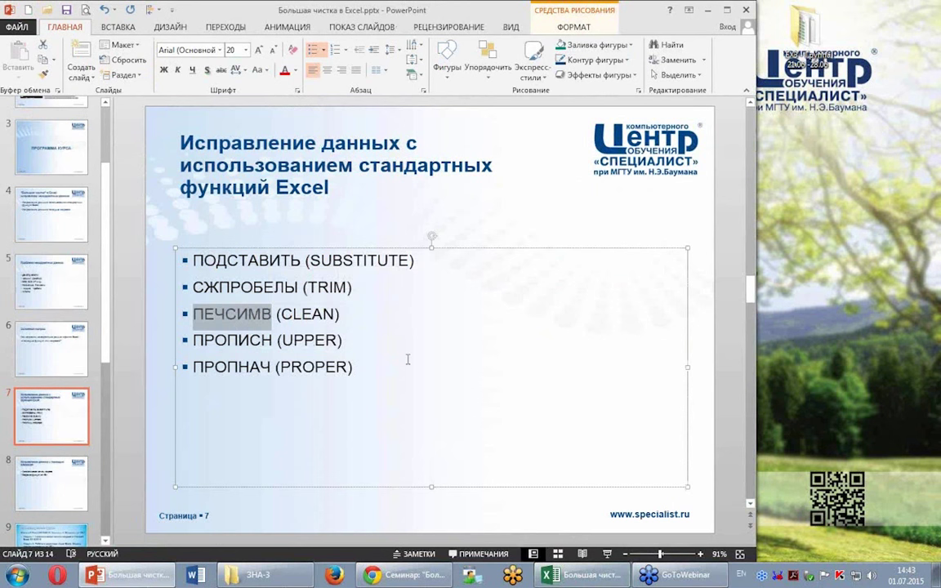
{"action": "left_click", "coordinate": [387, 312]}
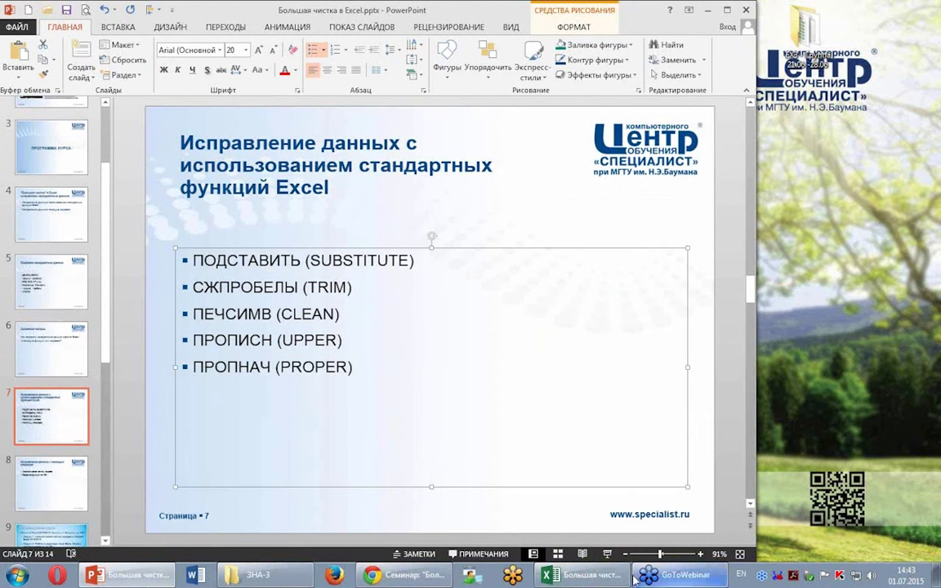
{"action": "left_click", "coordinate": [582, 575]}
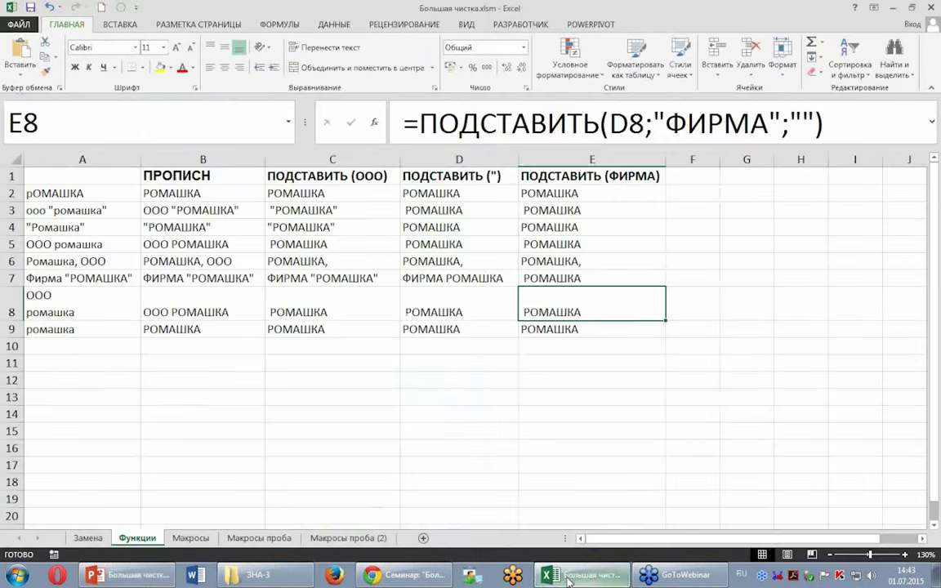
- Paste ПЕЧСИМВ into F1 with destination formatting and widen column F to fit
{"action": "left_click", "coordinate": [695, 174]}
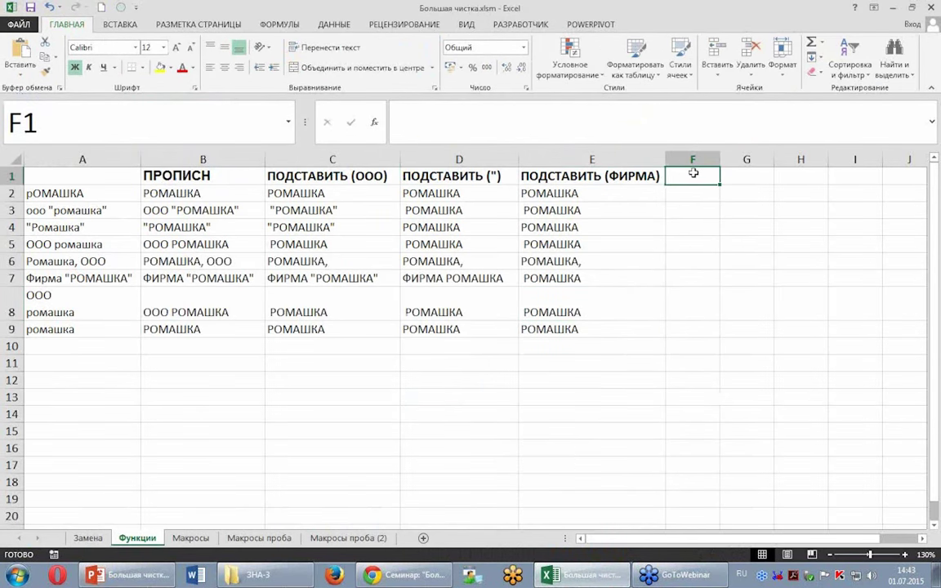
{"action": "key", "text": "ctrl+v"}
{"action": "left_click", "coordinate": [756, 207]}
{"action": "left_click", "coordinate": [752, 239]}
{"action": "left_click_drag", "start_coordinate": [723, 162], "coordinate": [747, 162]}
{"action": "left_click", "coordinate": [714, 229]}
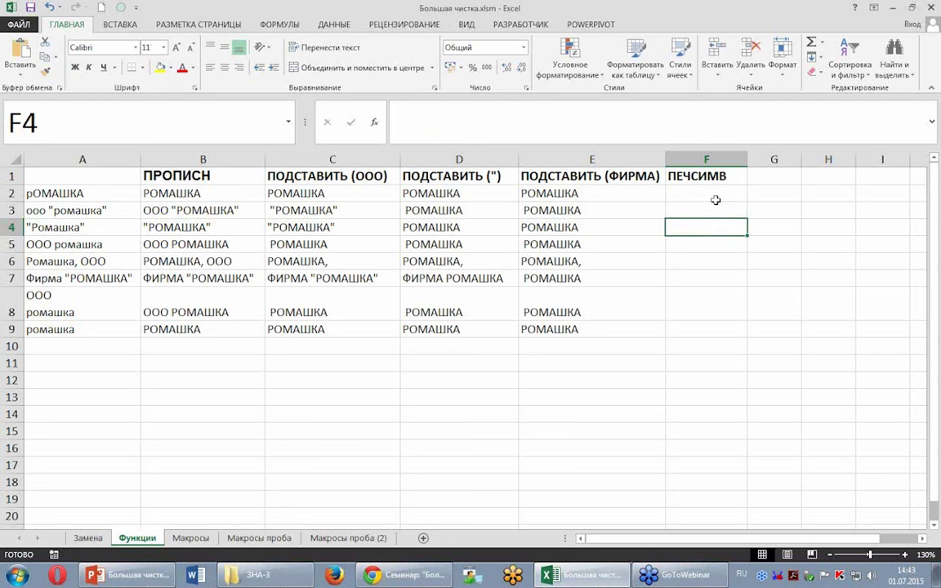
- Enter =ПЕЧСИМВ(E2) in F2 and fill it down to F9
{"action": "left_click", "coordinate": [702, 189]}
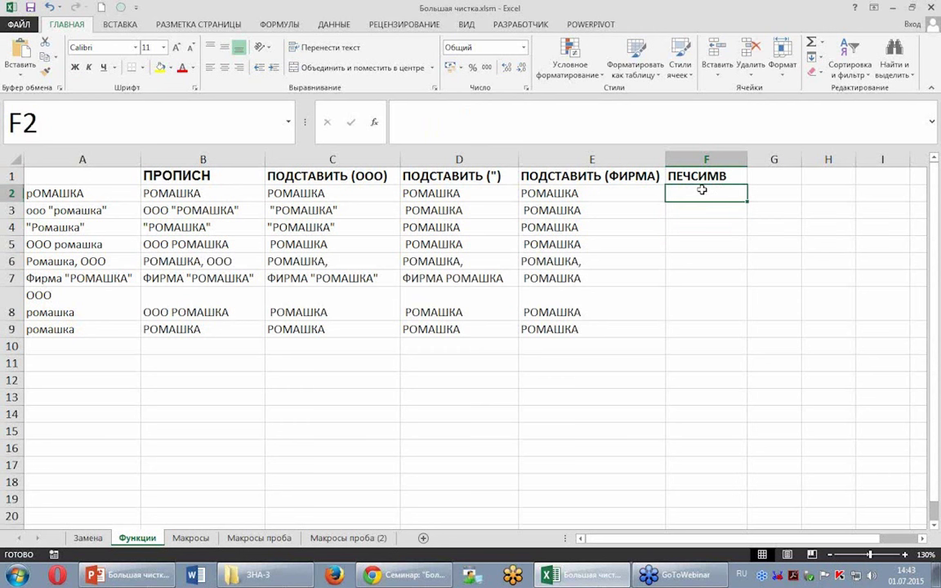
{"action": "type", "text": "="}
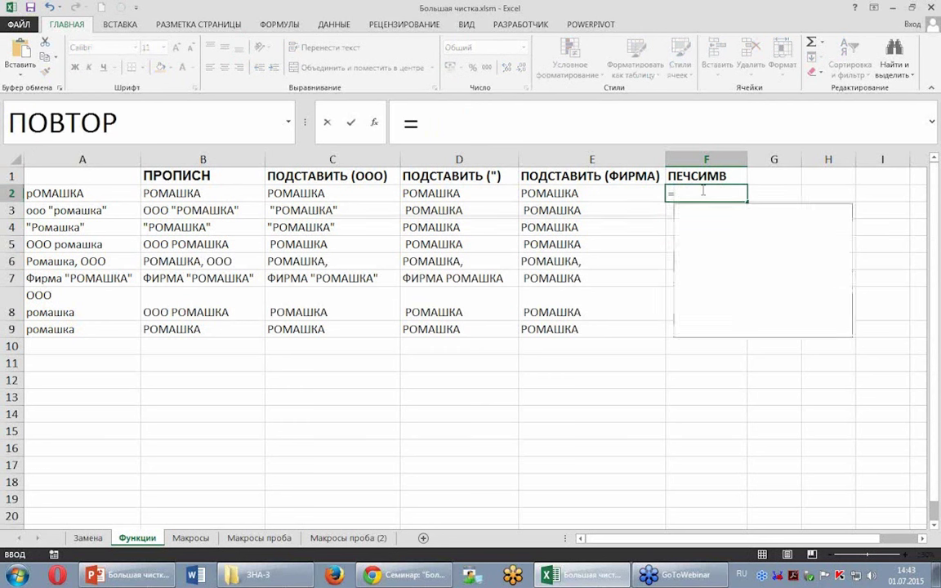
{"action": "type", "text": "ПЕЧСИМВ("}
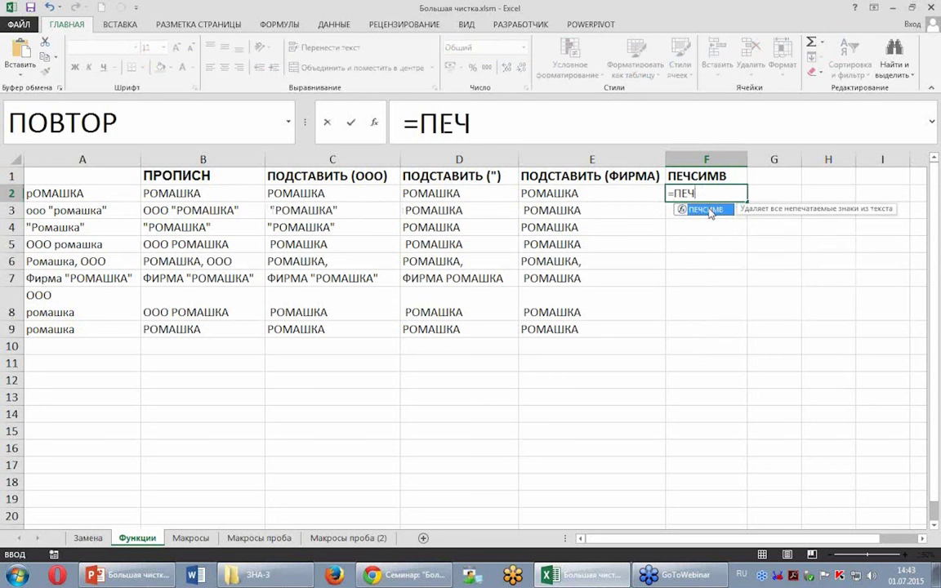
{"action": "double_click", "coordinate": [707, 207]}
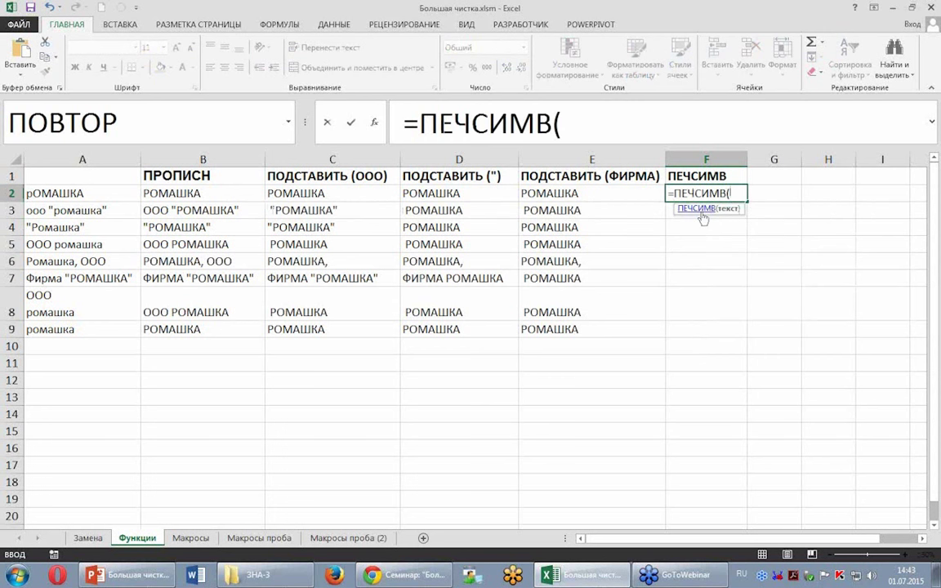
{"action": "left_click", "coordinate": [593, 193]}
{"action": "type", "text": ")"}
{"action": "key", "text": "Return"}
{"action": "left_click", "coordinate": [723, 193]}
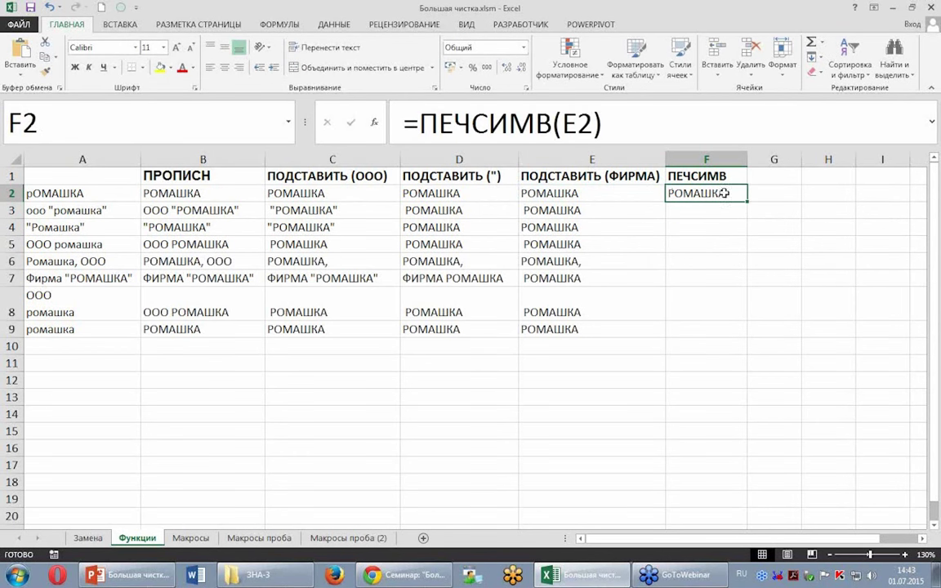
{"action": "double_click", "coordinate": [747, 202]}
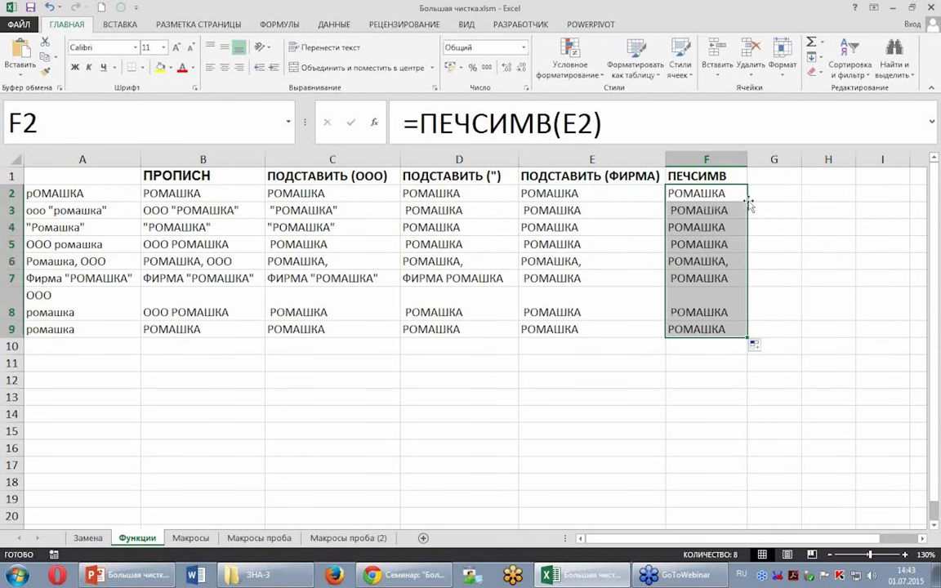
{"action": "left_click", "coordinate": [701, 307]}
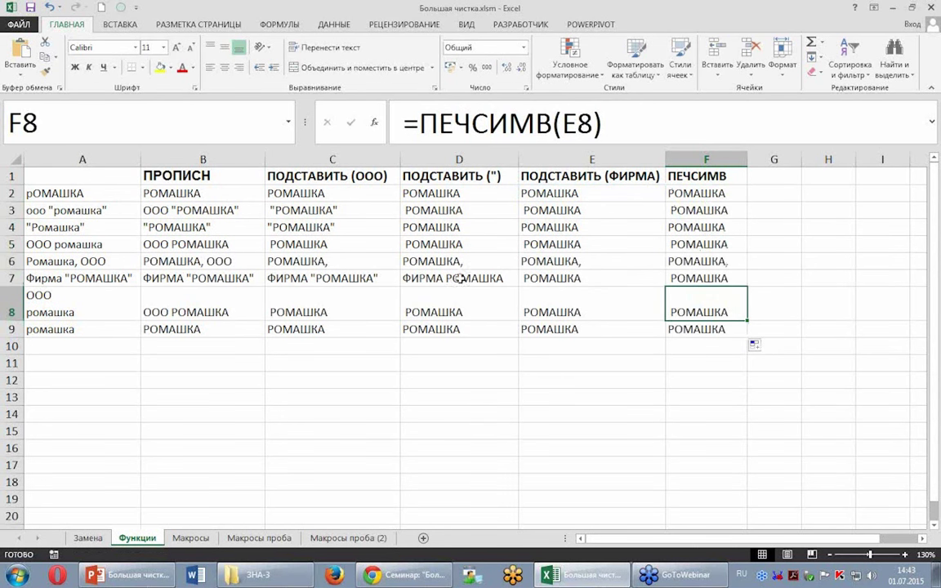
{"action": "left_click_drag", "start_coordinate": [14, 193], "coordinate": [12, 329]}
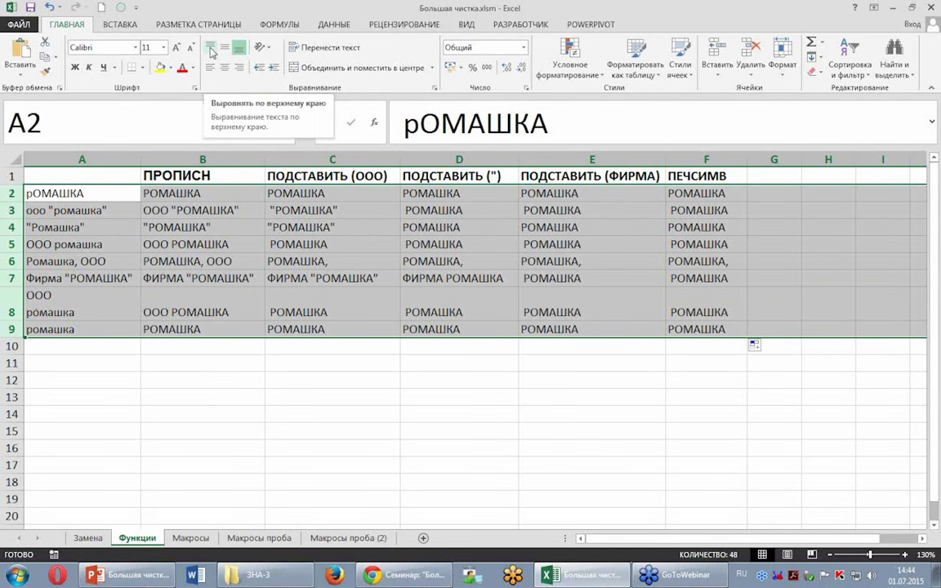
{"action": "left_click", "coordinate": [211, 49]}
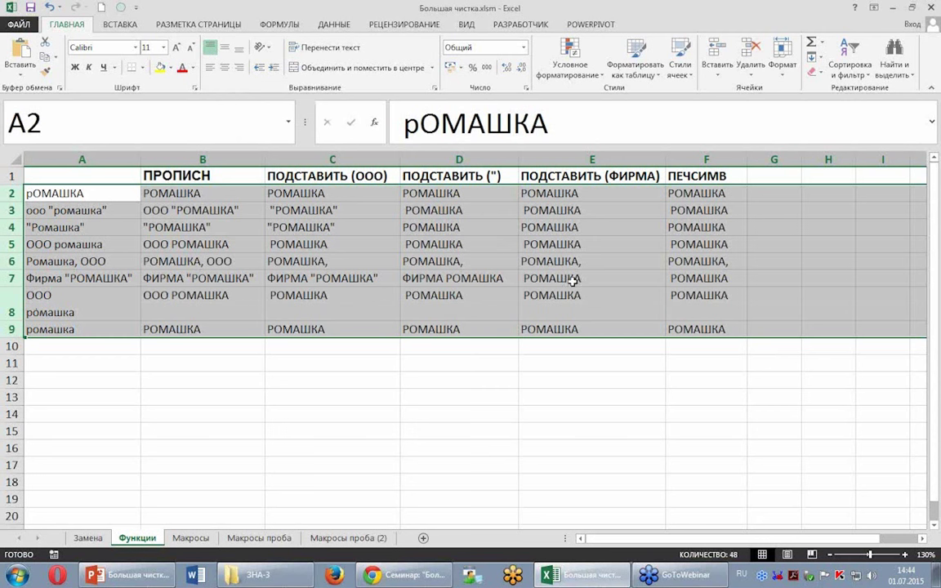
{"action": "left_click", "coordinate": [572, 309]}
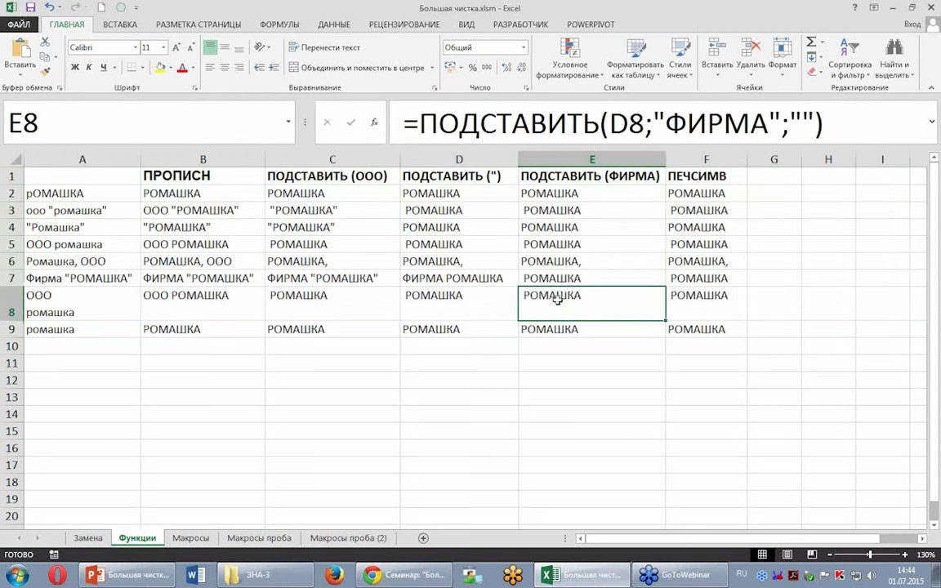
{"action": "left_click", "coordinate": [76, 303]}
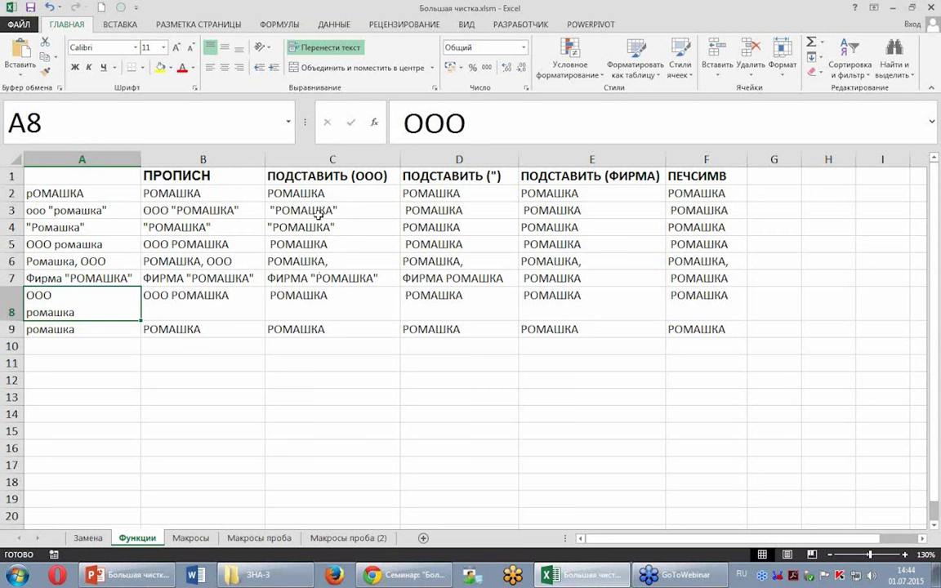
{"action": "left_click", "coordinate": [312, 158]}
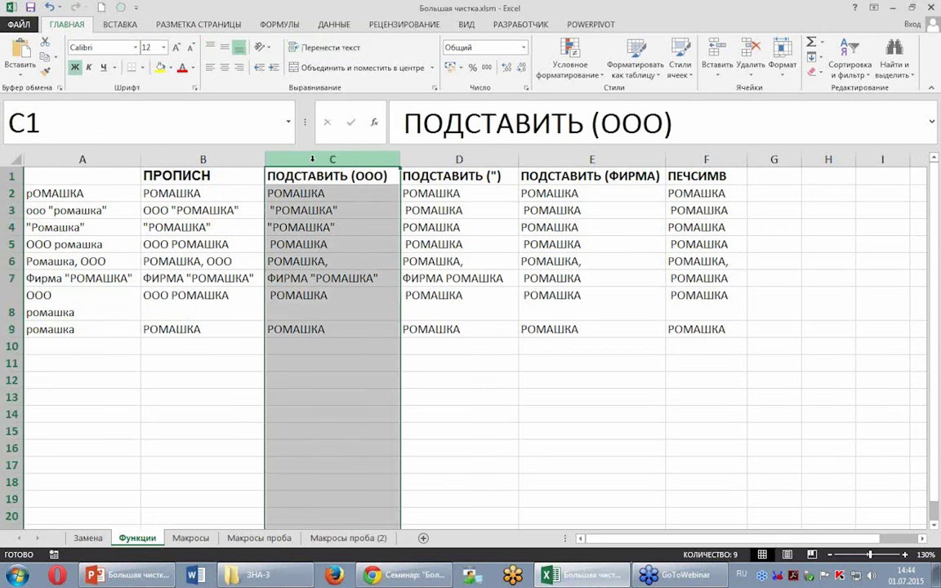
- Insert a blank column C and copy the ПЕЧСИМВ heading from G1 into C1
{"action": "left_click", "coordinate": [718, 50]}
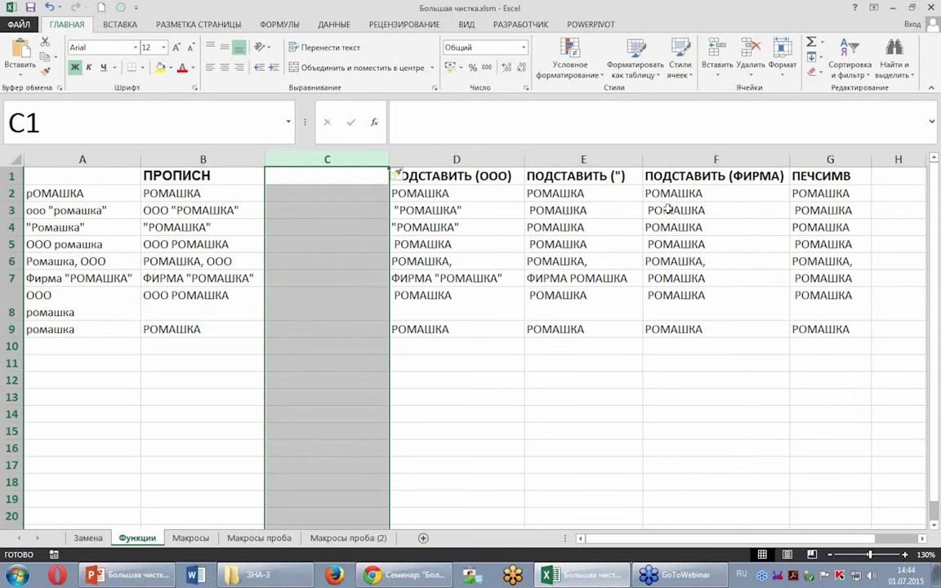
{"action": "left_click", "coordinate": [822, 176]}
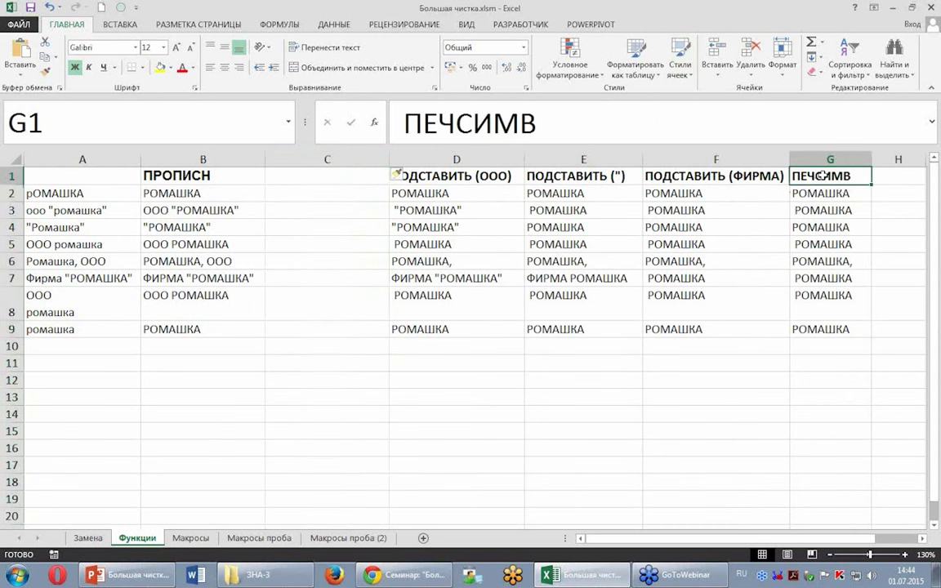
{"action": "key", "text": "ctrl+c"}
{"action": "left_click", "coordinate": [341, 174]}
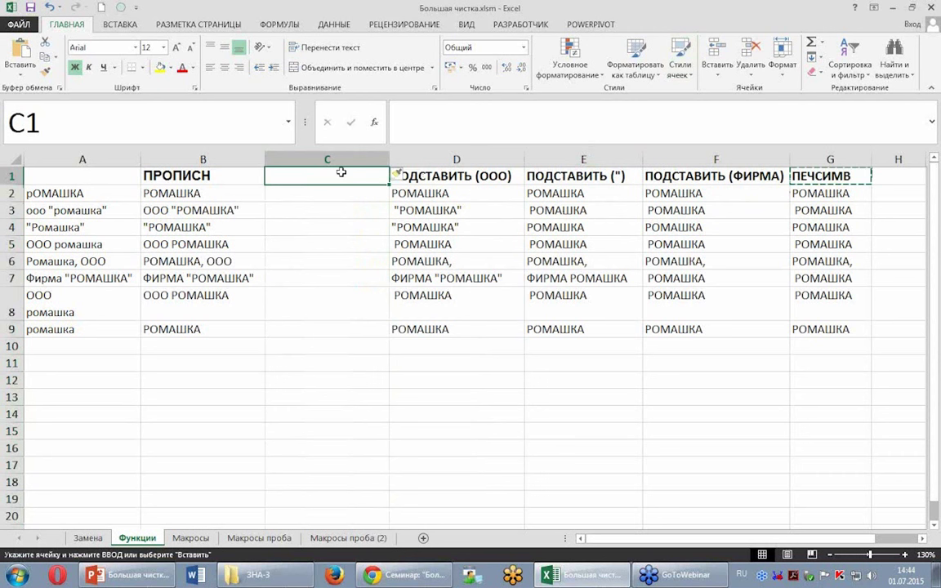
{"action": "key", "text": "ctrl+v"}
- Enter =ПЕЧСИМВ(B2) in C2 and fill it down through row 9
{"action": "left_click", "coordinate": [336, 197]}
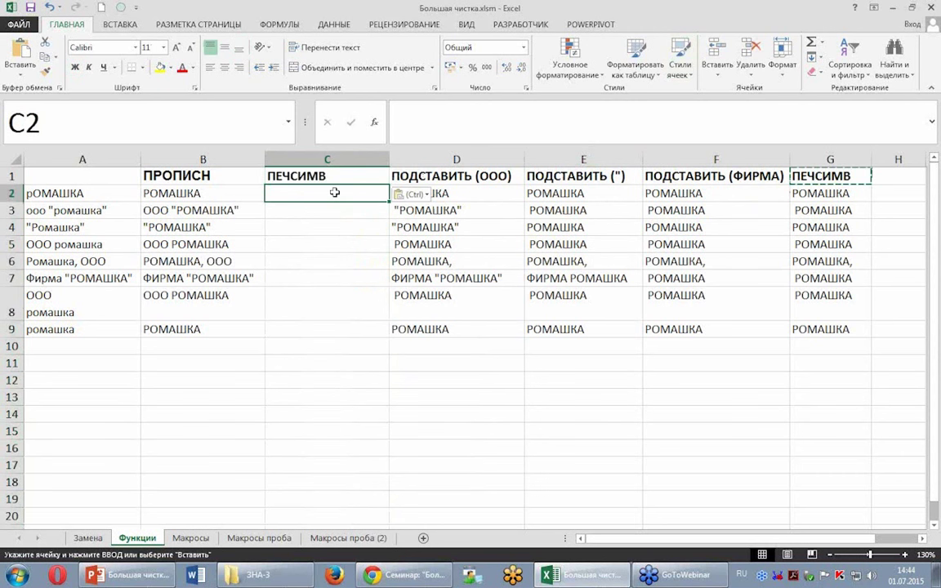
{"action": "type", "text": "="}
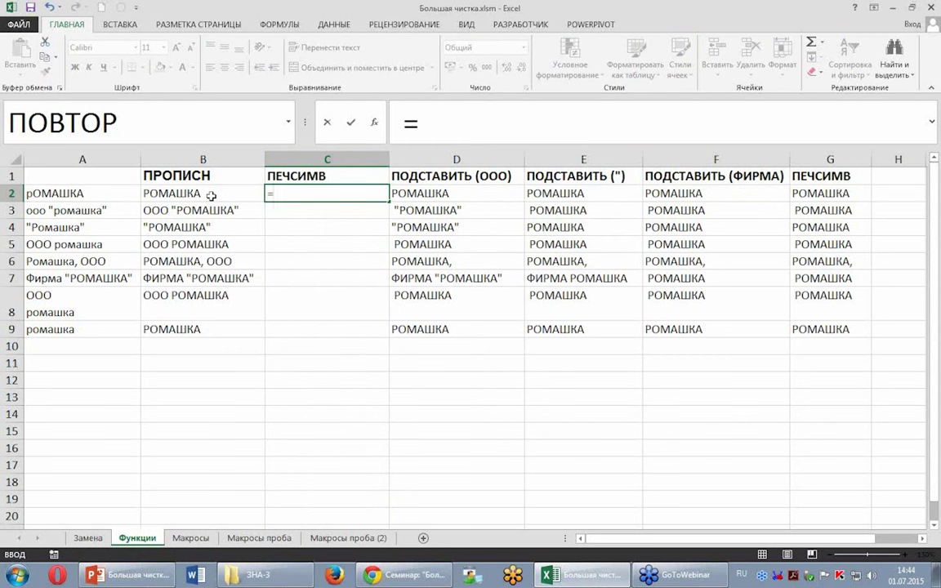
{"action": "type", "text": "ПЕЧ"}
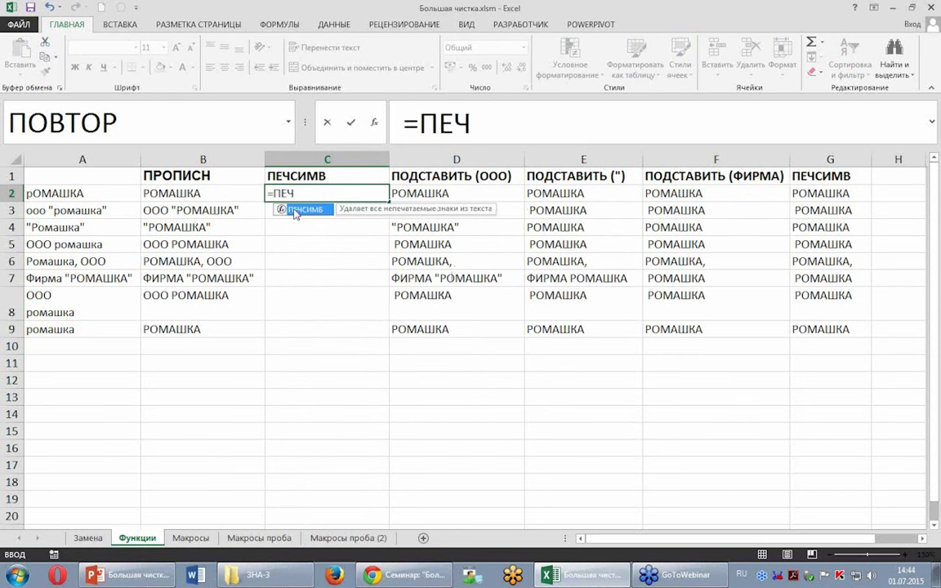
{"action": "double_click", "coordinate": [296, 209]}
{"action": "left_click", "coordinate": [209, 194]}
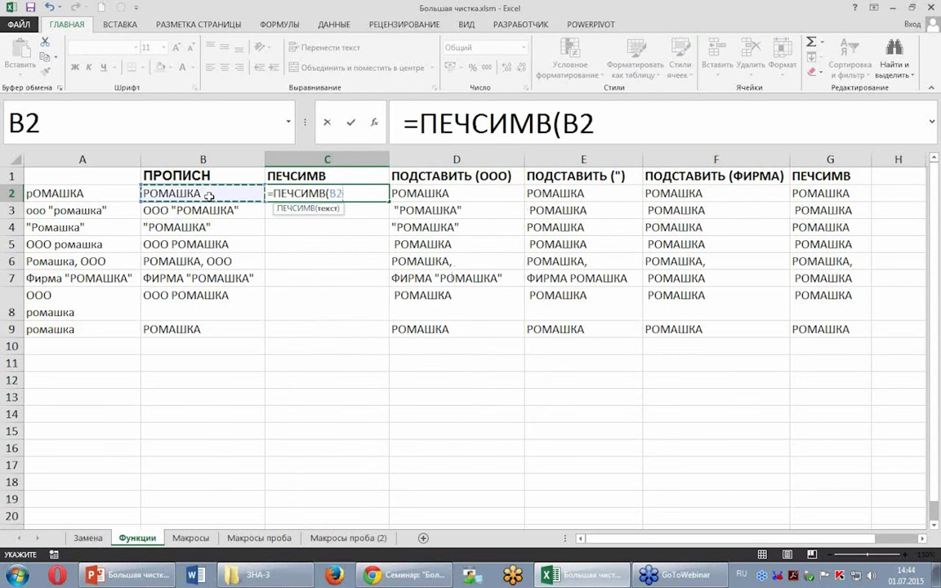
{"action": "type", "text": ")"}
{"action": "key", "text": "Return"}
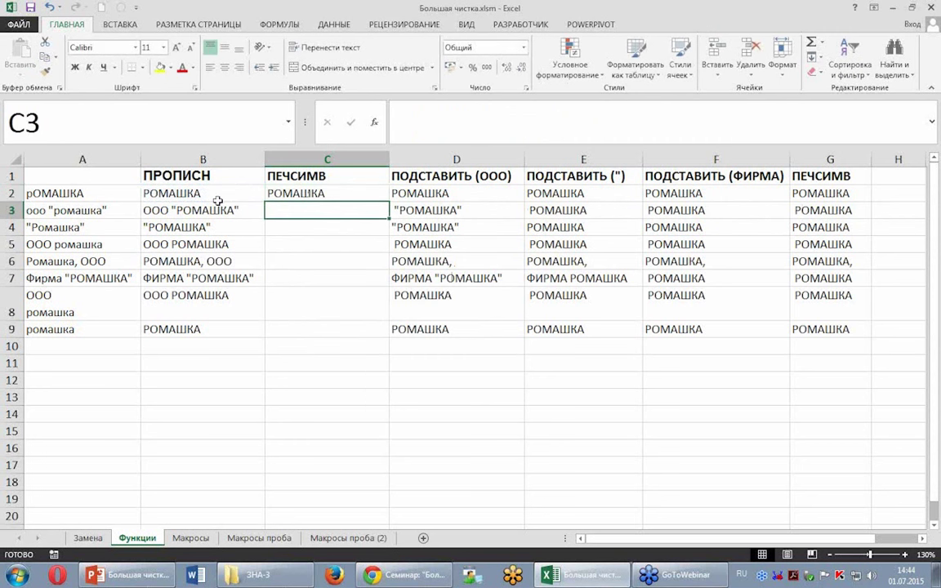
{"action": "key", "text": "Up"}
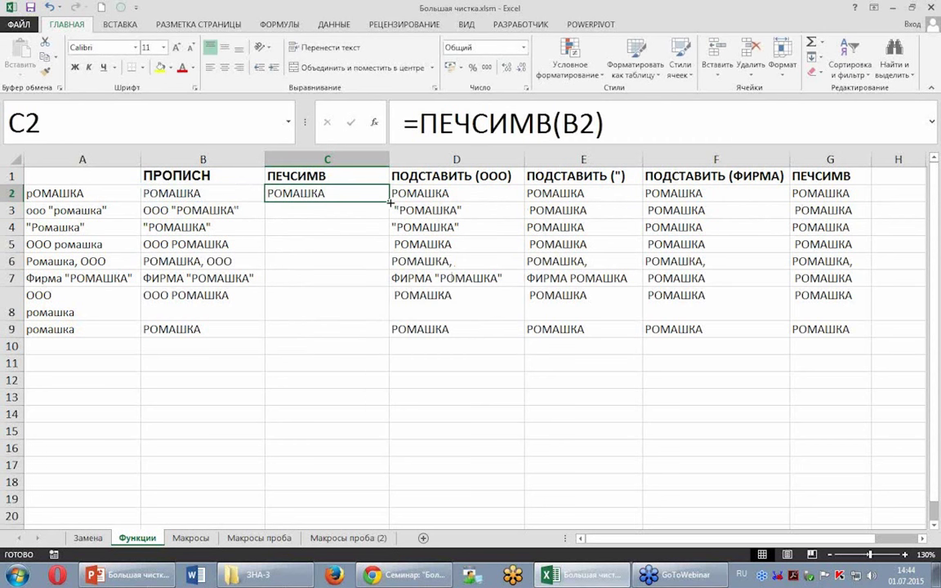
{"action": "double_click", "coordinate": [390, 202]}
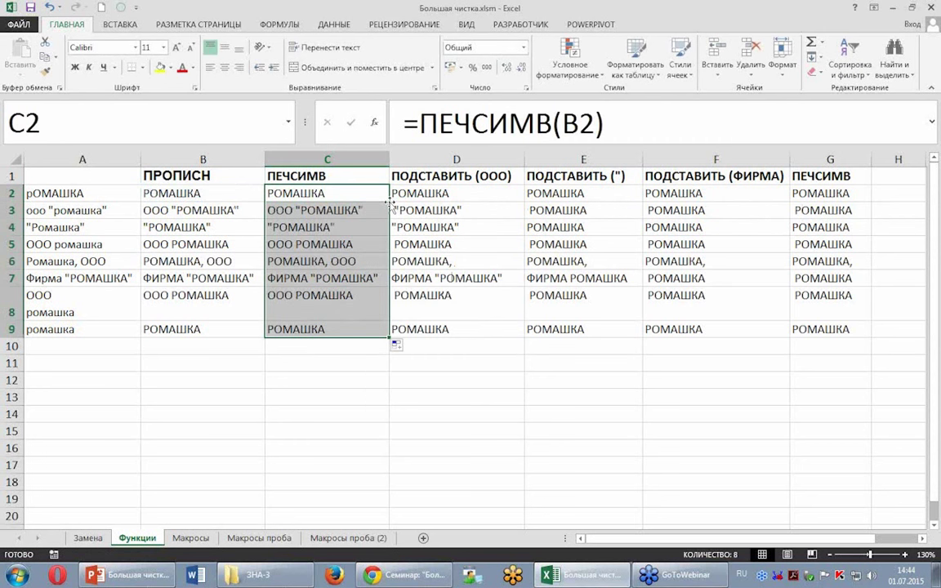
{"action": "left_click", "coordinate": [222, 307]}
{"action": "left_click", "coordinate": [288, 317]}
{"action": "left_click", "coordinate": [211, 314]}
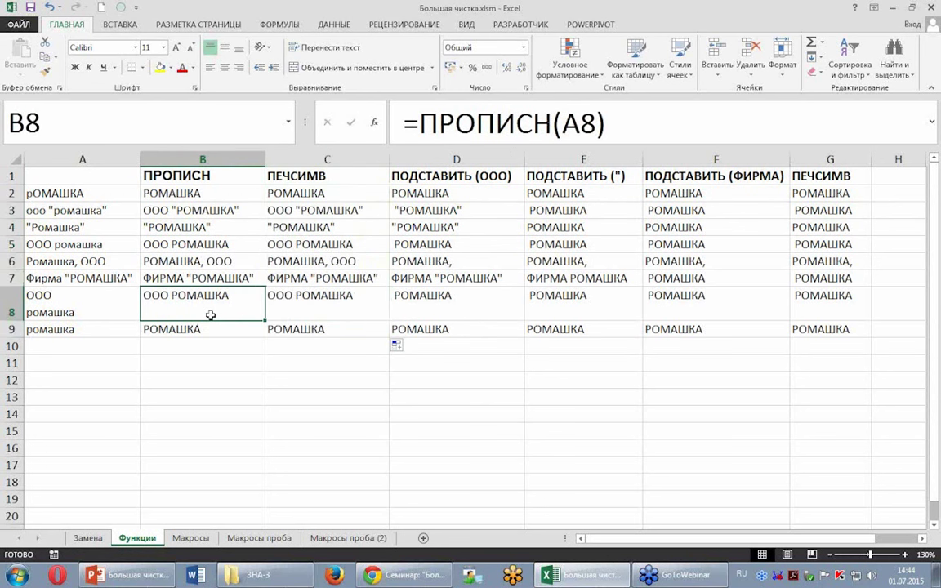
{"action": "left_click", "coordinate": [161, 158]}
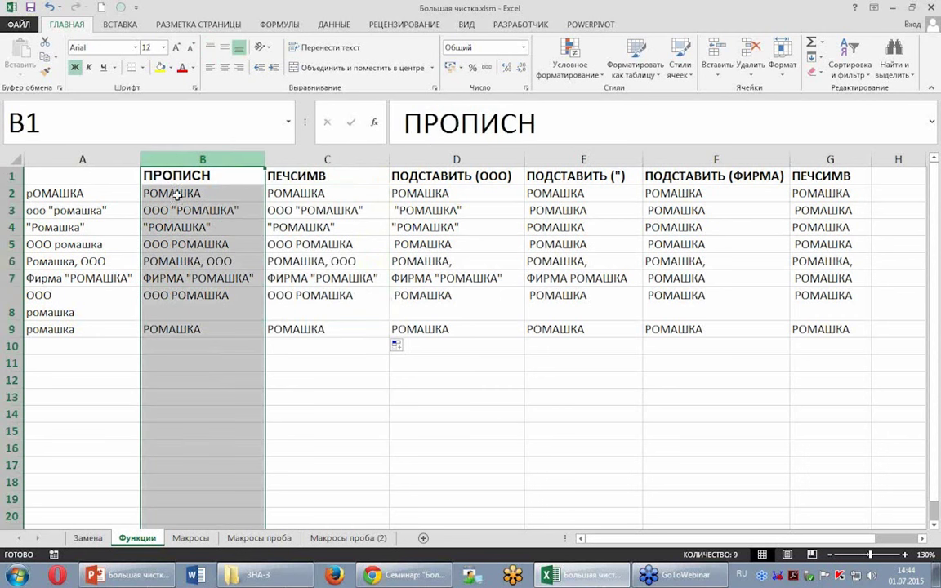
{"action": "left_click", "coordinate": [167, 307]}
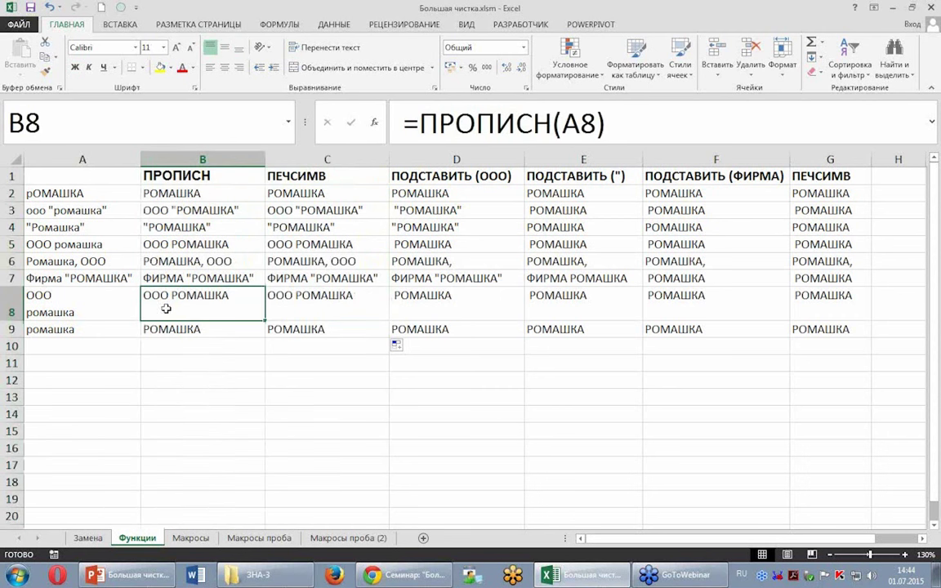
{"action": "left_click", "coordinate": [115, 313]}
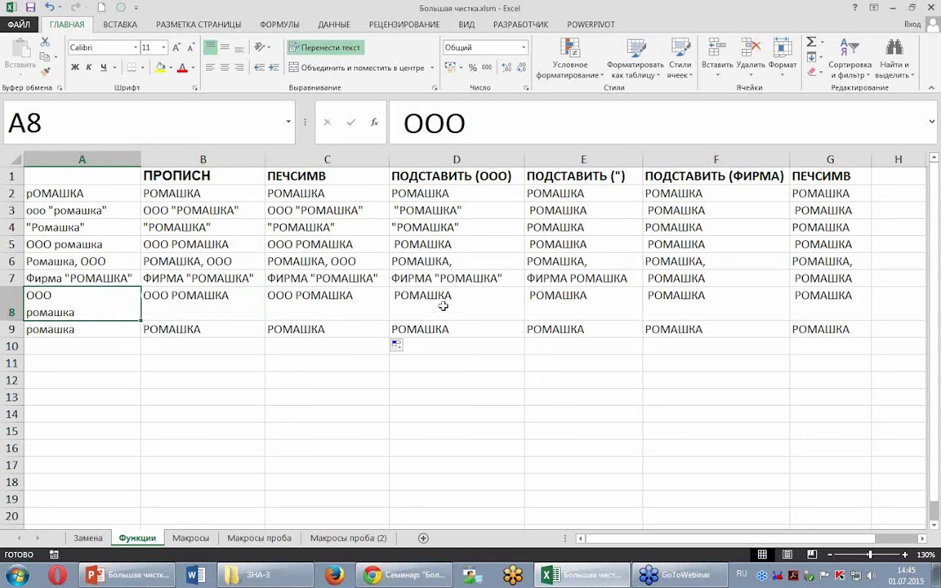
{"action": "left_click", "coordinate": [813, 158]}
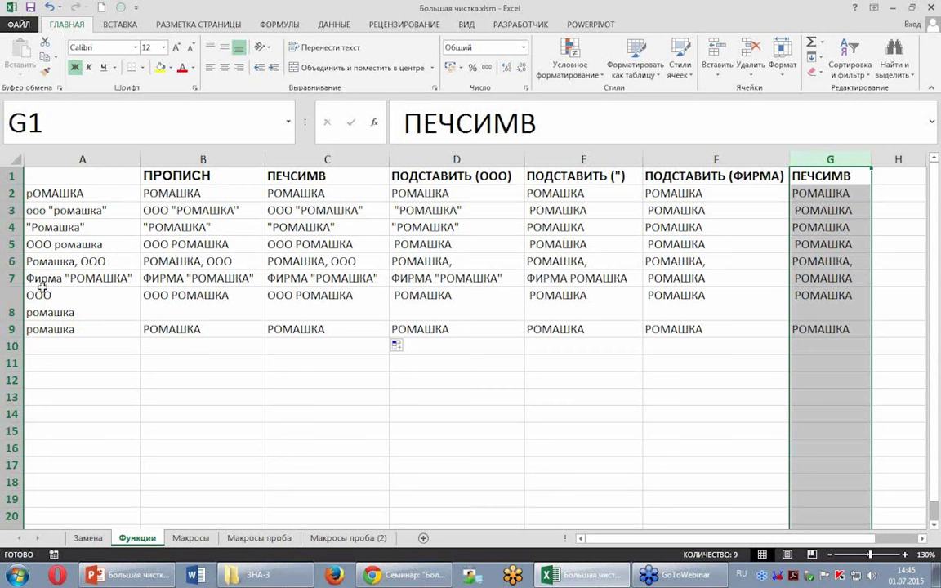
{"action": "left_click", "coordinate": [14, 307]}
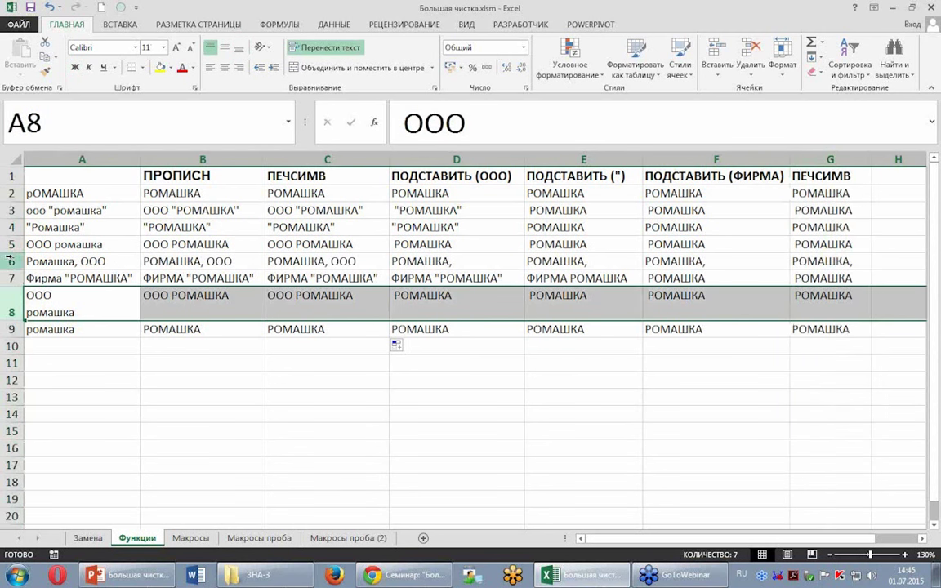
{"action": "left_click", "coordinate": [224, 48]}
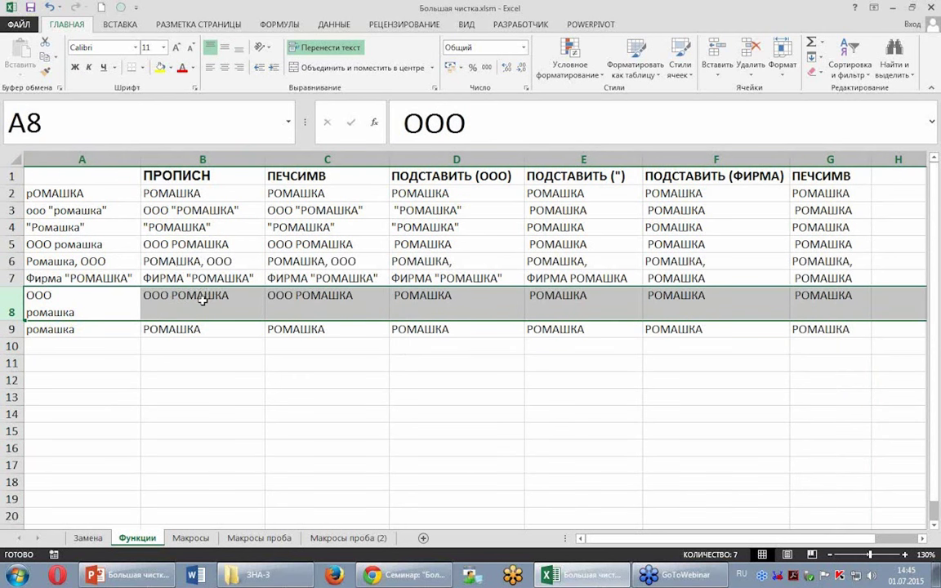
{"action": "left_click", "coordinate": [196, 303]}
{"action": "left_click", "coordinate": [269, 299]}
{"action": "left_click", "coordinate": [213, 278]}
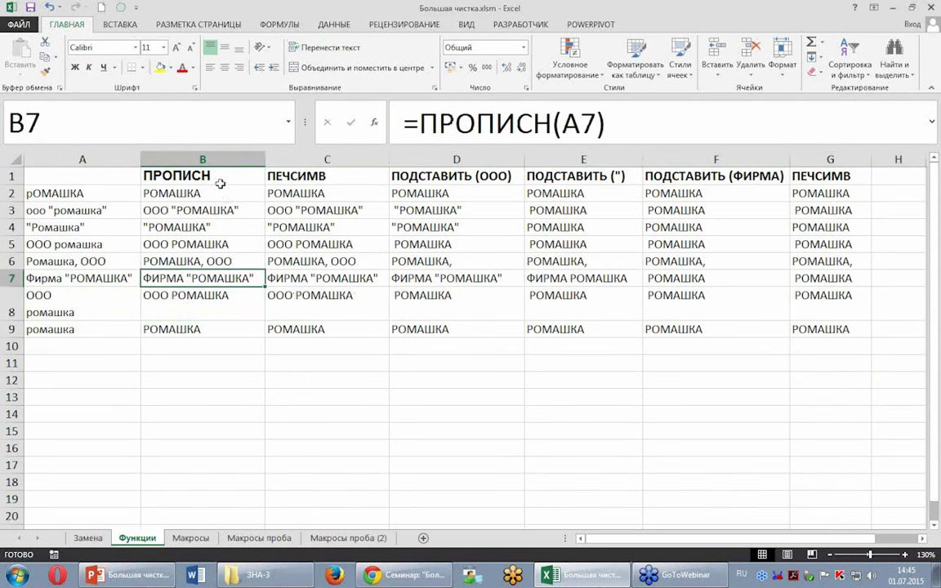
{"action": "left_click", "coordinate": [318, 158]}
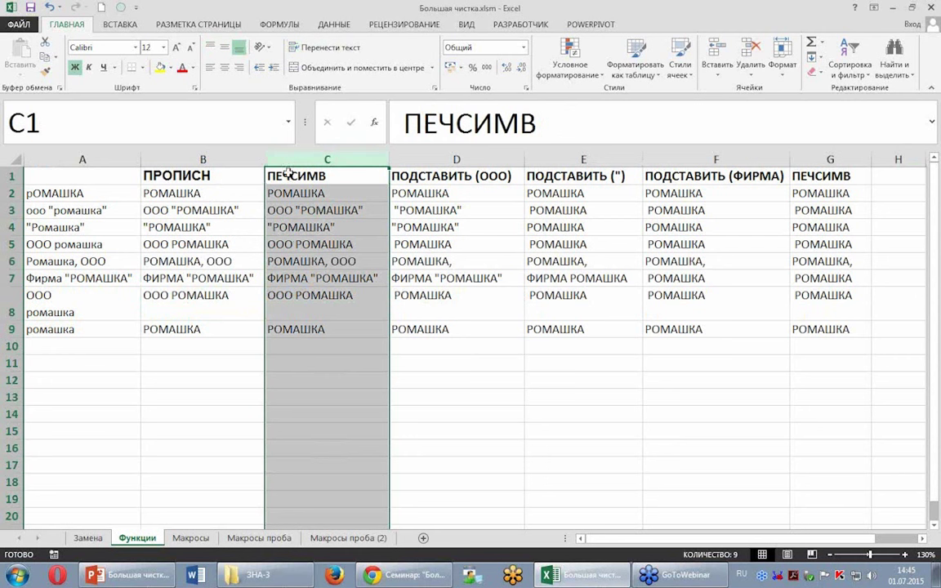
- Insert a blank column before ПРОПИСН and delete the misplaced ПЕЧСИМВ column
{"action": "left_click", "coordinate": [221, 161]}
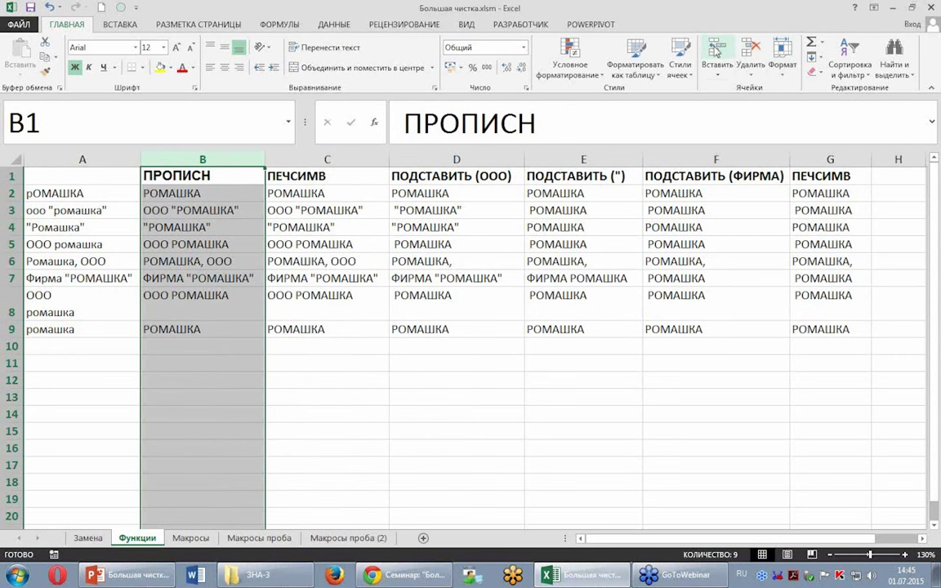
{"action": "key", "text": "ctrl+plus"}
{"action": "left_click", "coordinate": [444, 160]}
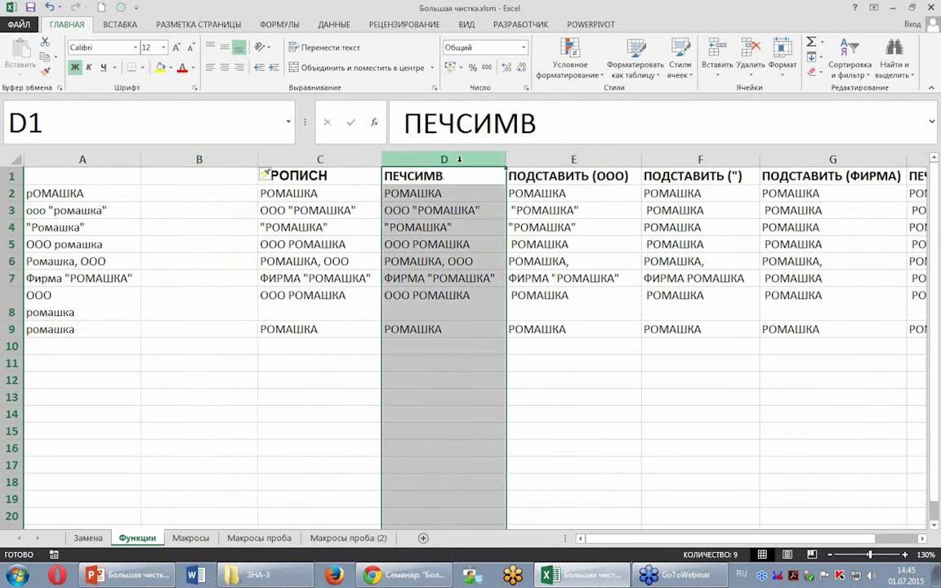
{"action": "left_click", "coordinate": [749, 51]}
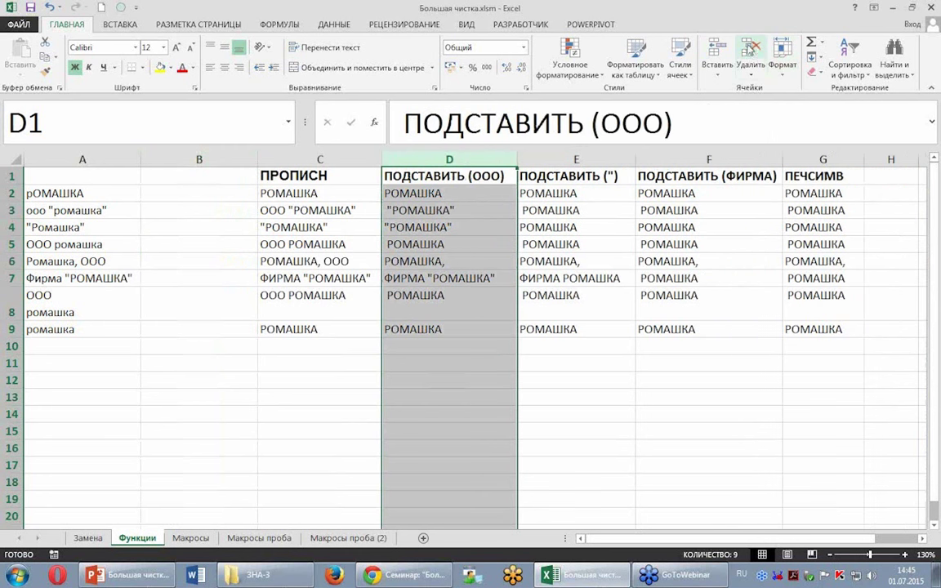
- Copy the ПЕЧСИМВ heading from G1 into B1
{"action": "left_click", "coordinate": [819, 176]}
{"action": "key", "text": "ctrl+c"}
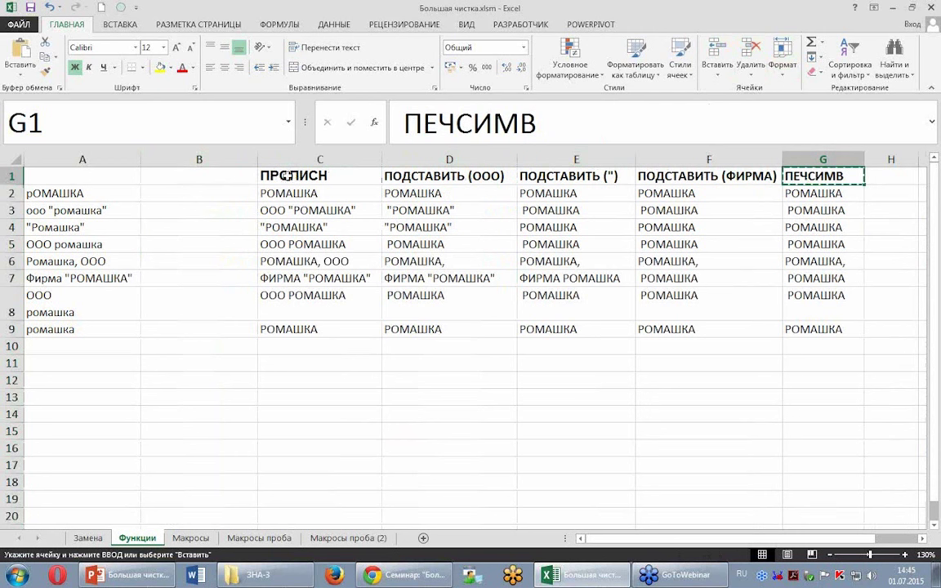
{"action": "left_click", "coordinate": [225, 177]}
{"action": "key", "text": "ctrl+v"}
- Enter =ПЕЧСИМВ(A2) in B2, fill it down to B9, and compare B8 with A8
{"action": "left_click", "coordinate": [220, 194]}
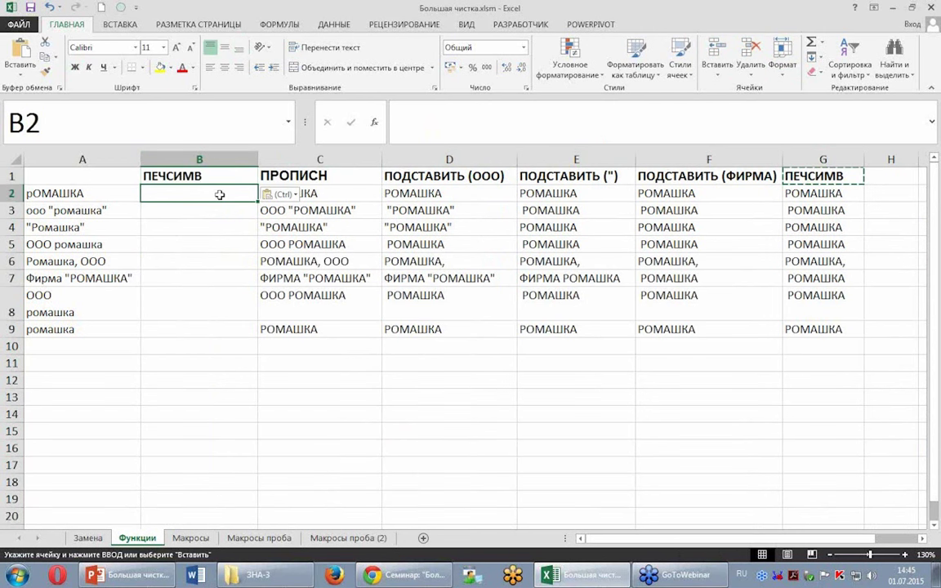
{"action": "type", "text": "="}
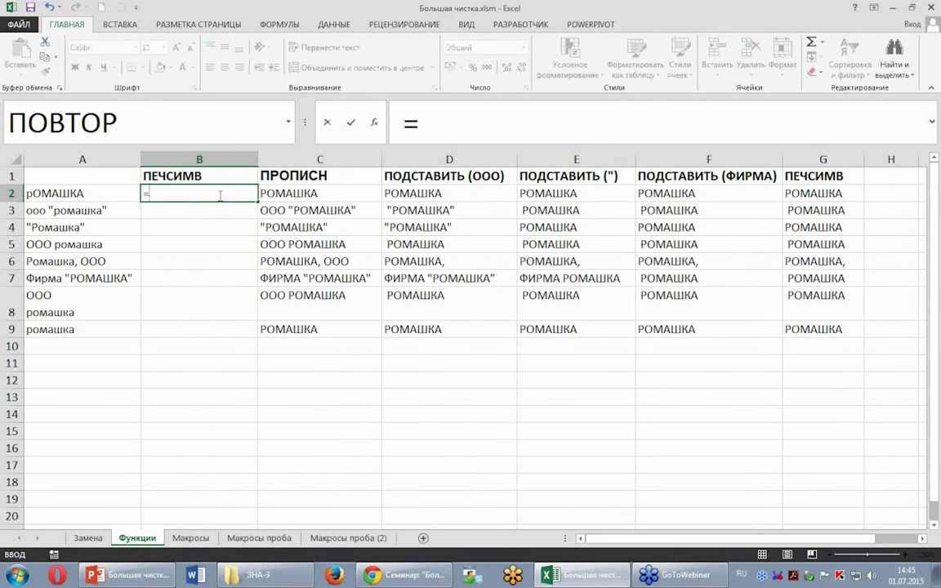
{"action": "type", "text": "ПЕЧ"}
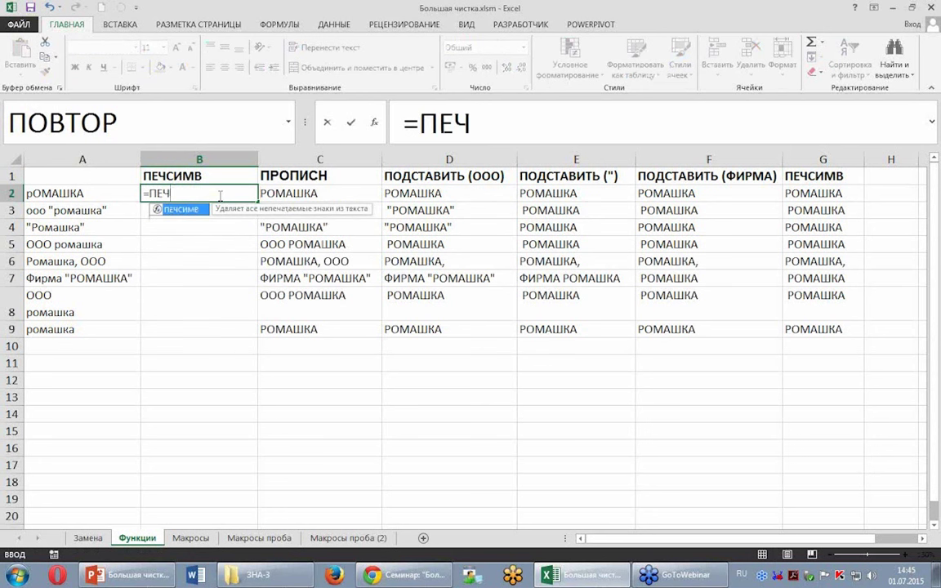
{"action": "double_click", "coordinate": [199, 214]}
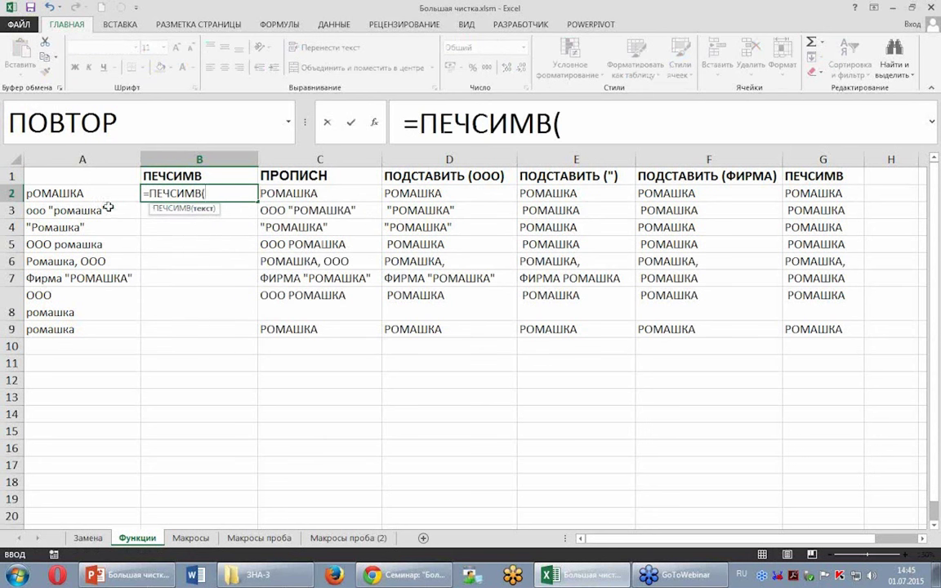
{"action": "left_click", "coordinate": [72, 194]}
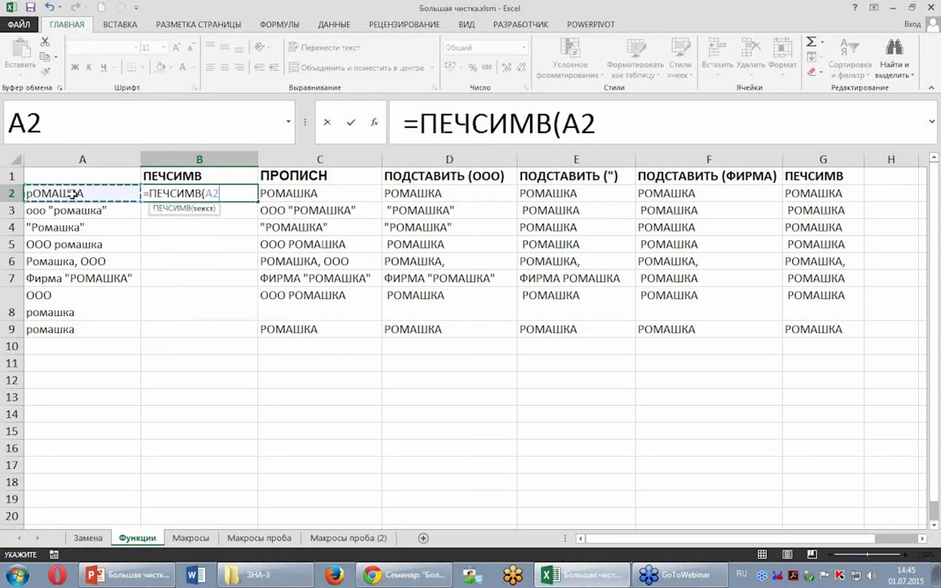
{"action": "type", "text": ")"}
{"action": "key", "text": "Return"}
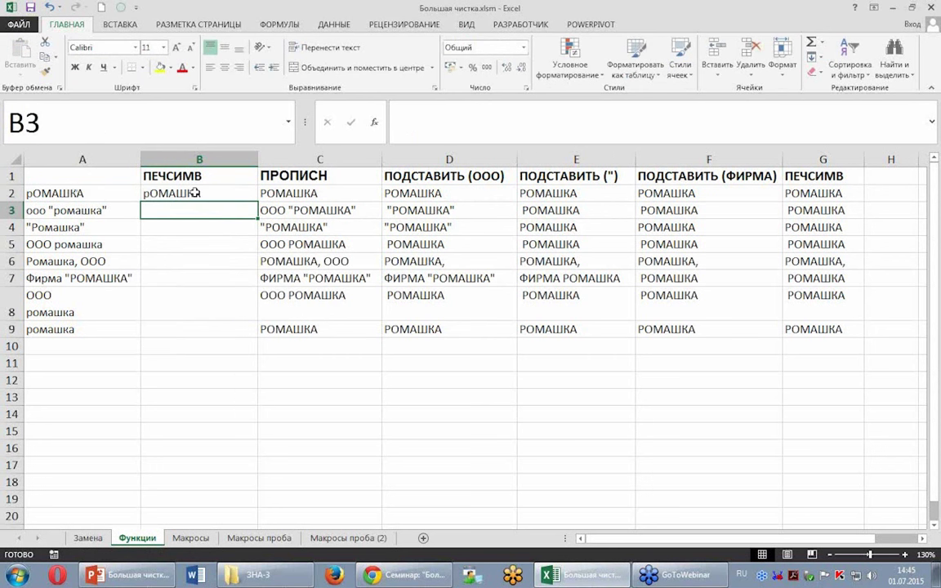
{"action": "left_click", "coordinate": [189, 194]}
{"action": "double_click", "coordinate": [258, 205]}
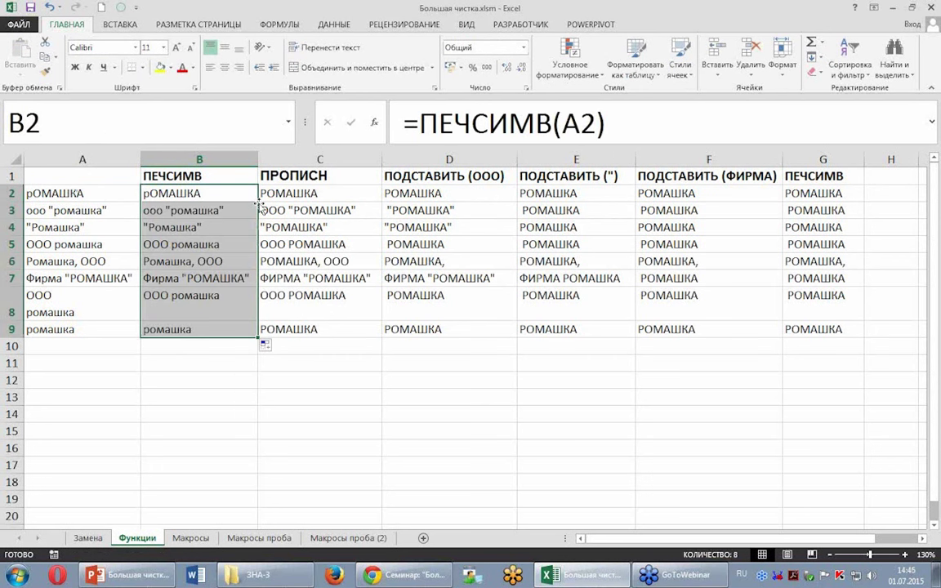
{"action": "left_click", "coordinate": [206, 298]}
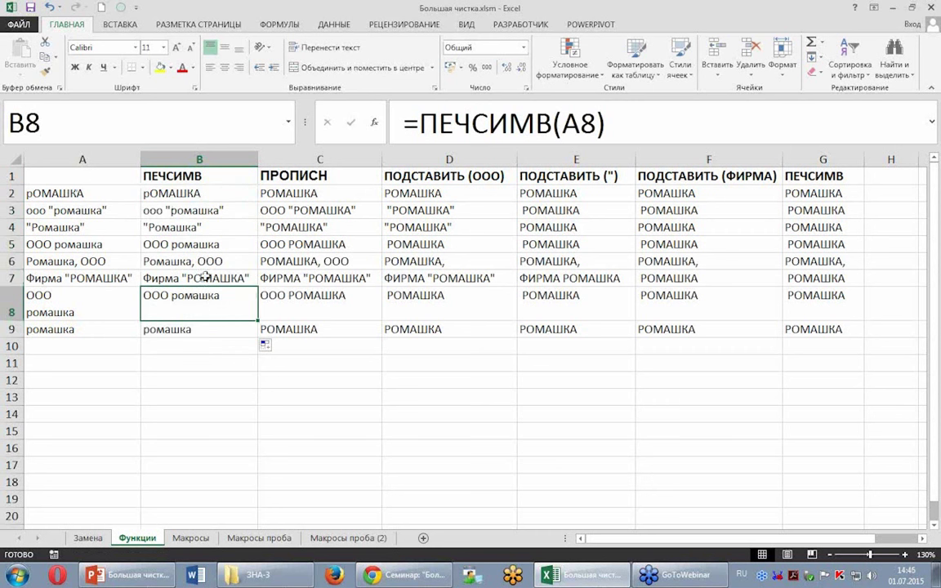
{"action": "left_click", "coordinate": [84, 305]}
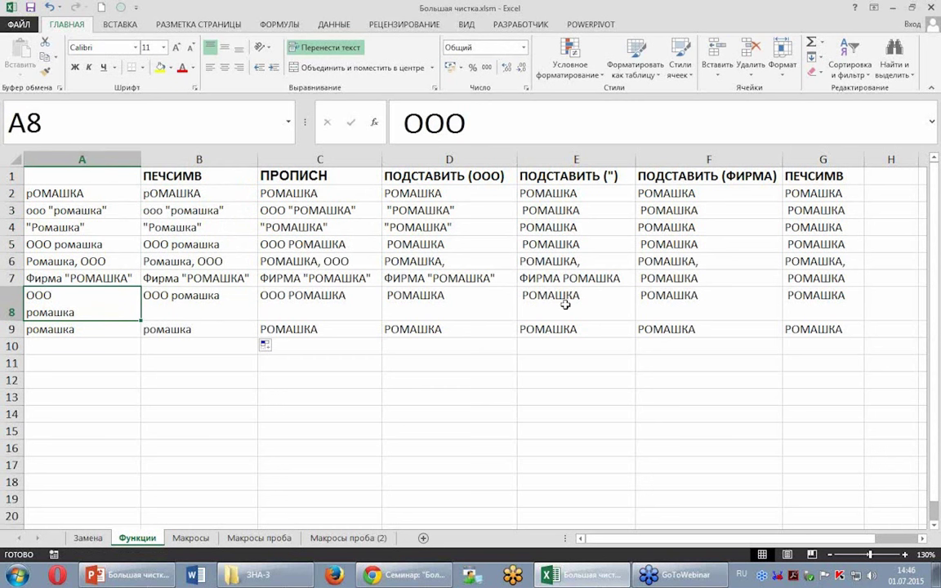
- Delete the contents of column G, the leftover trailing ПЕЧСИМВ column
{"action": "left_click", "coordinate": [812, 160]}
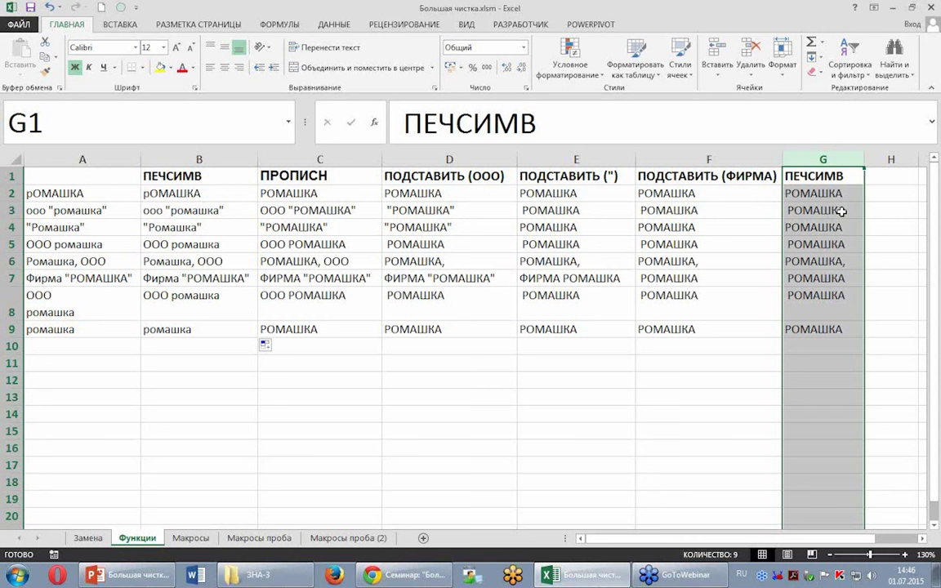
{"action": "key", "text": "Delete"}
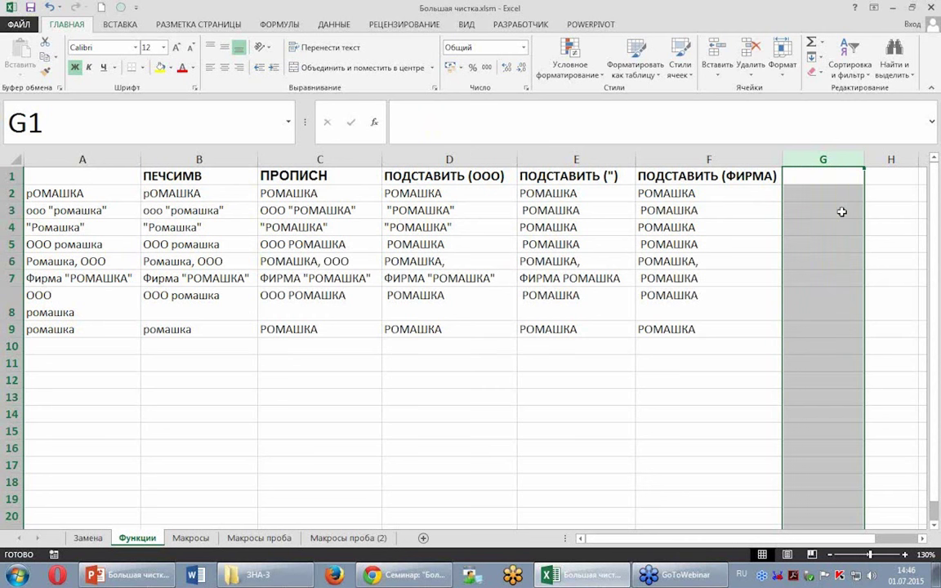
{"action": "left_click", "coordinate": [684, 277]}
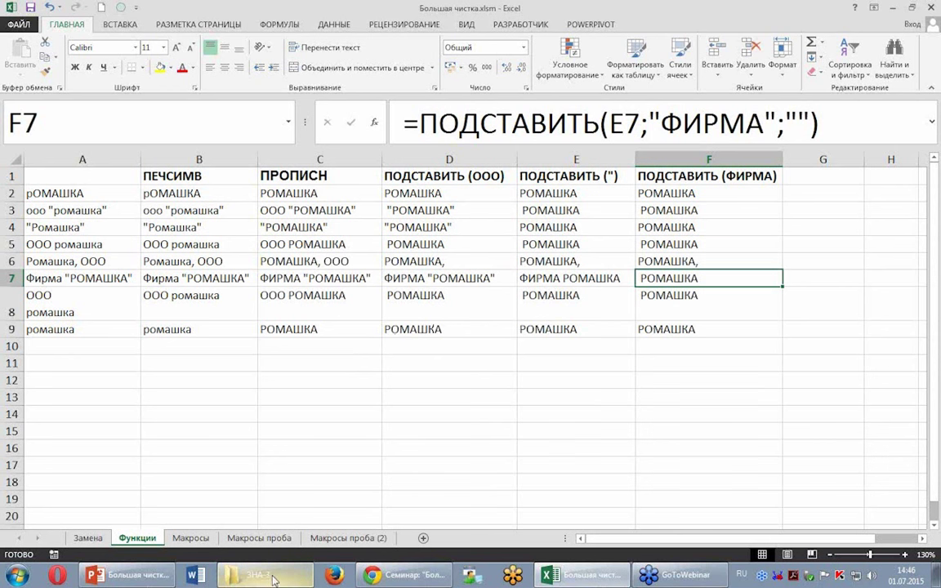
- Copy the word СЖПРОБЕЛЫ from slide 7 in PowerPoint and return to Excel
{"action": "left_click", "coordinate": [577, 576]}
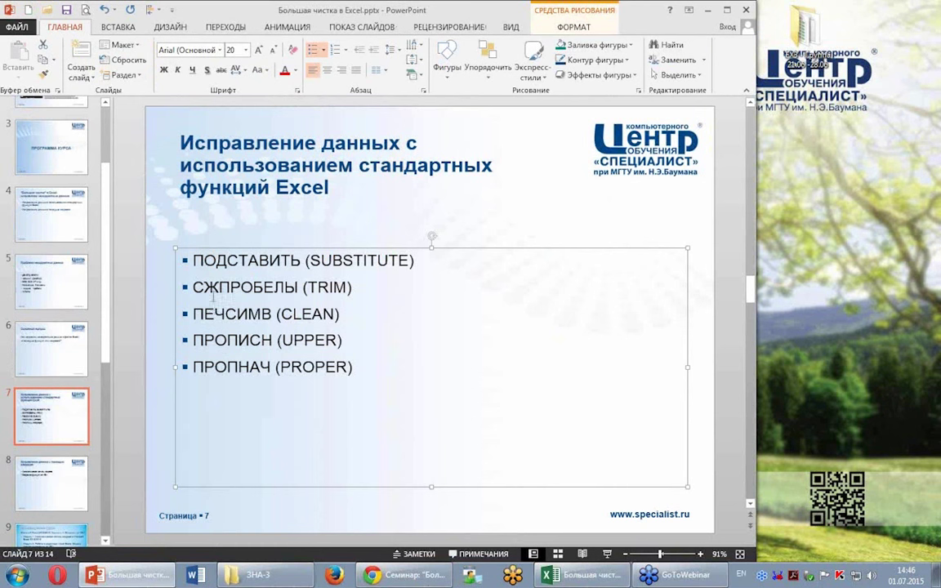
{"action": "double_click", "coordinate": [214, 290]}
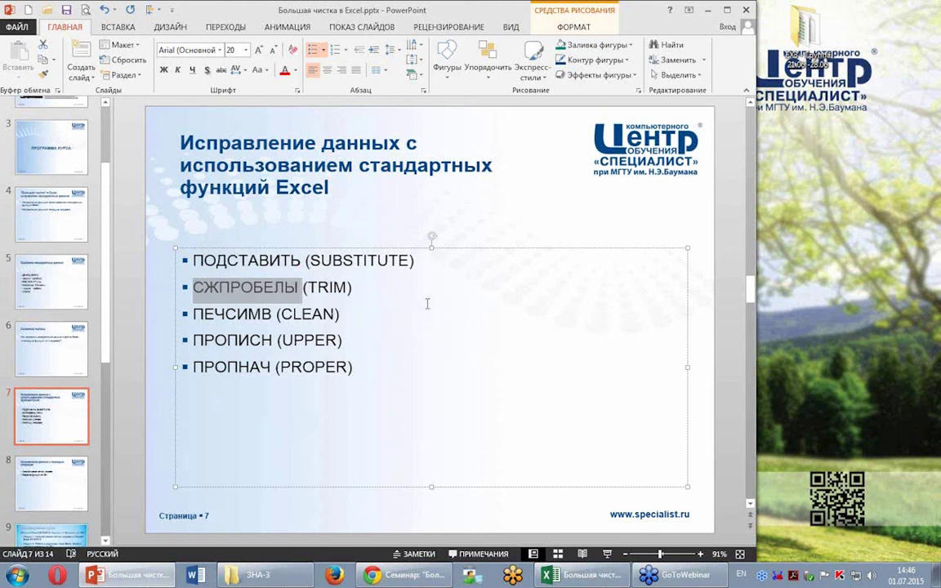
{"action": "left_click", "coordinate": [572, 578]}
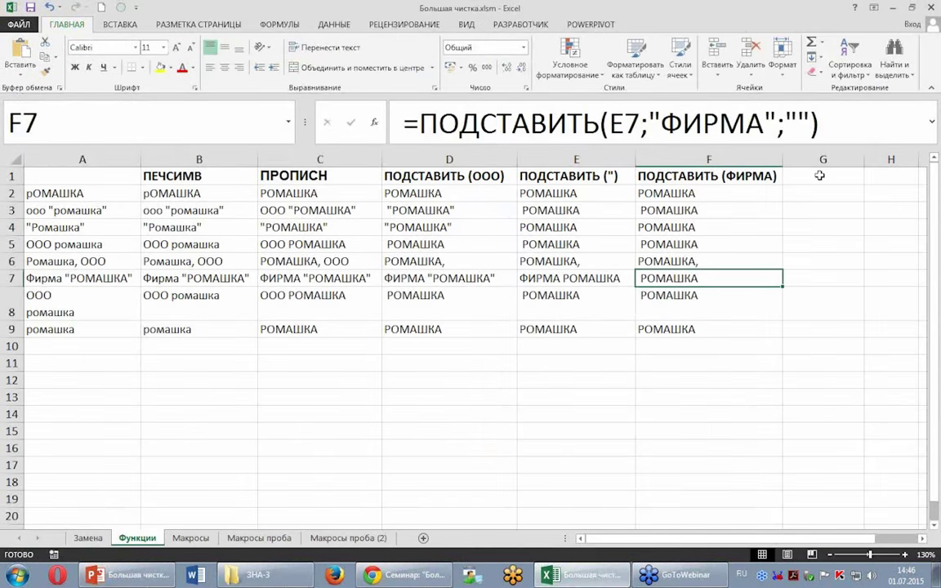
- Paste СЖПРОБЕЛЫ into G1, matching the other headers' formatting
{"action": "left_click", "coordinate": [819, 176]}
{"action": "key", "text": "ctrl+v"}
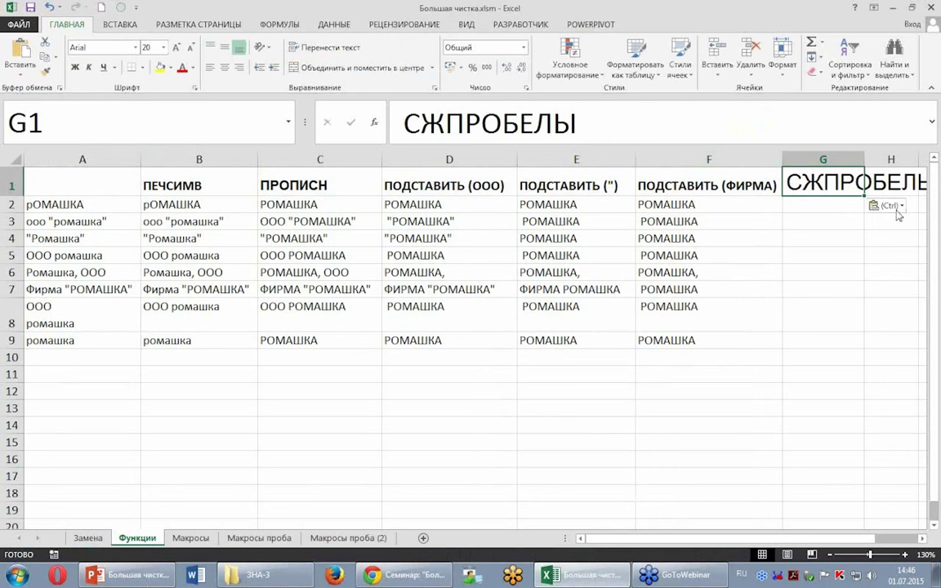
{"action": "left_click", "coordinate": [881, 239]}
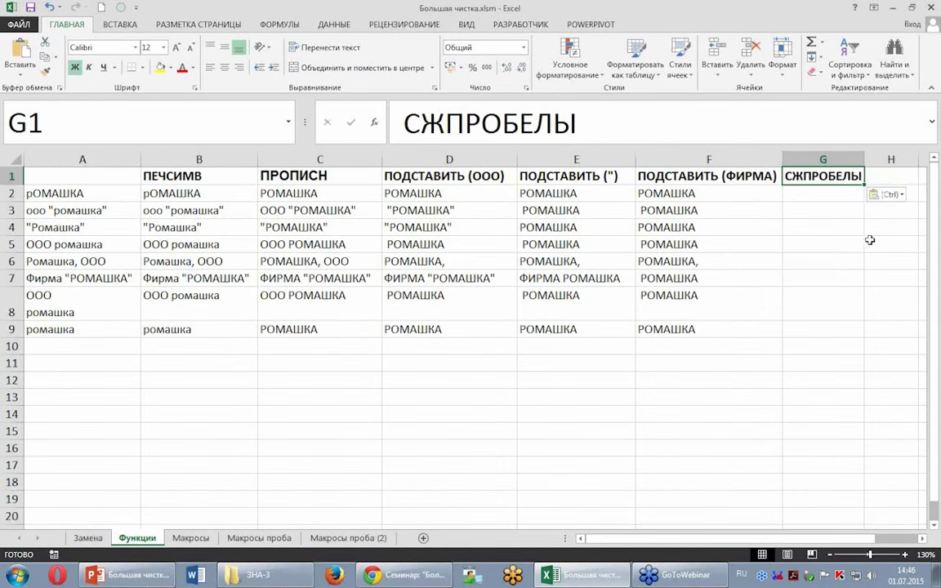
{"action": "left_click", "coordinate": [798, 196]}
- Enter =СЖПРОБЕЛЫ(F2) in G2 and fill it down to row 9
{"action": "type", "text": "="}
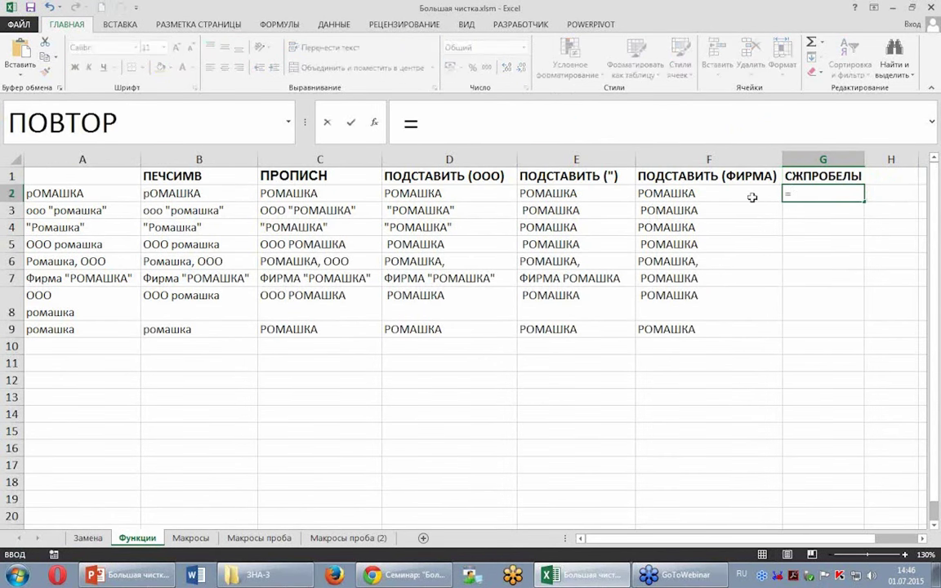
{"action": "left_click", "coordinate": [702, 195]}
{"action": "key", "text": "Escape"}
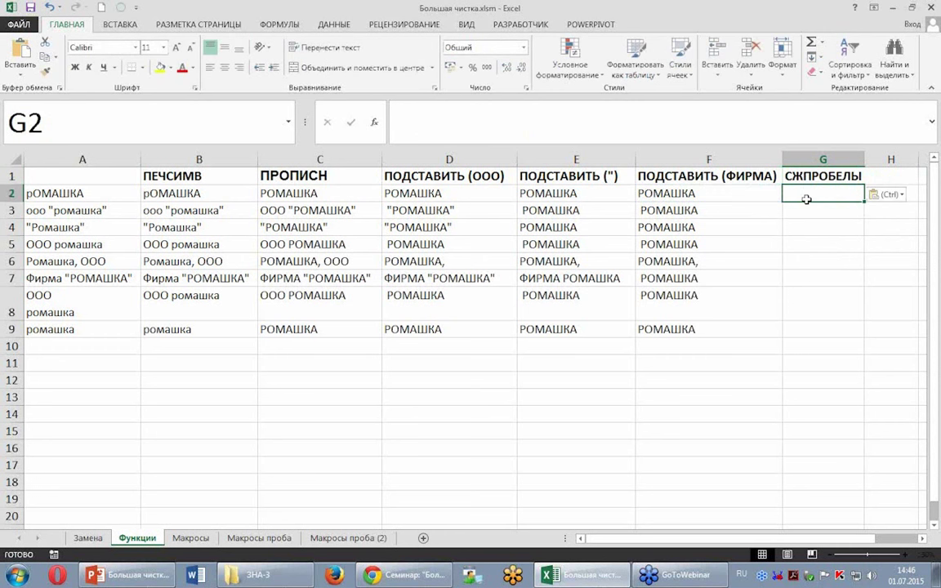
{"action": "type", "text": "=С"}
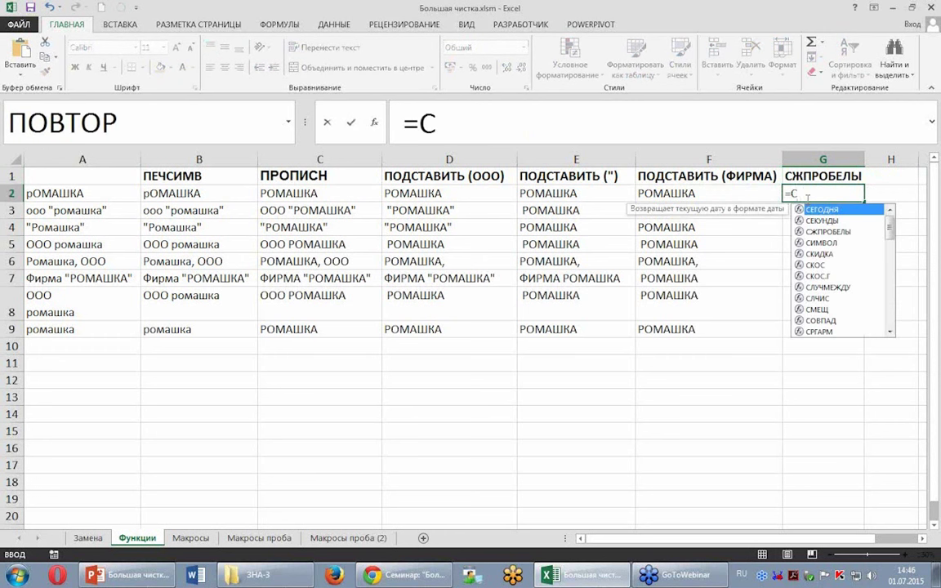
{"action": "type", "text": "Ж"}
{"action": "double_click", "coordinate": [827, 209]}
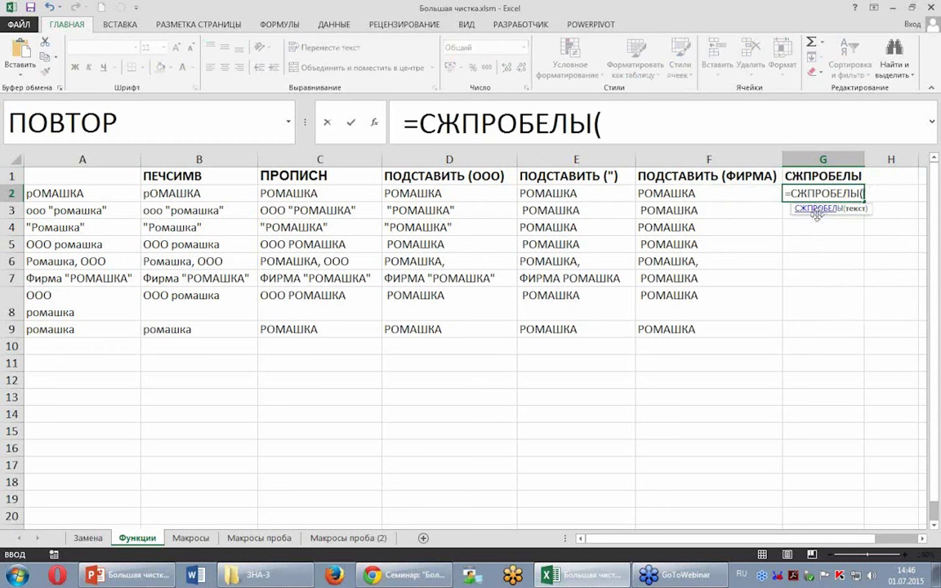
{"action": "left_click", "coordinate": [692, 193]}
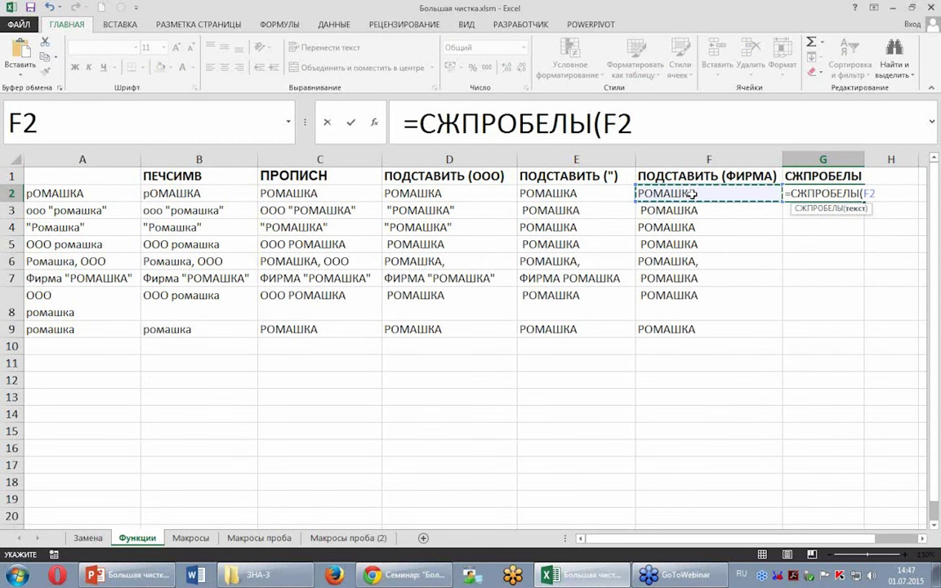
{"action": "type", "text": ")"}
{"action": "key", "text": "Return"}
{"action": "key", "text": "Up"}
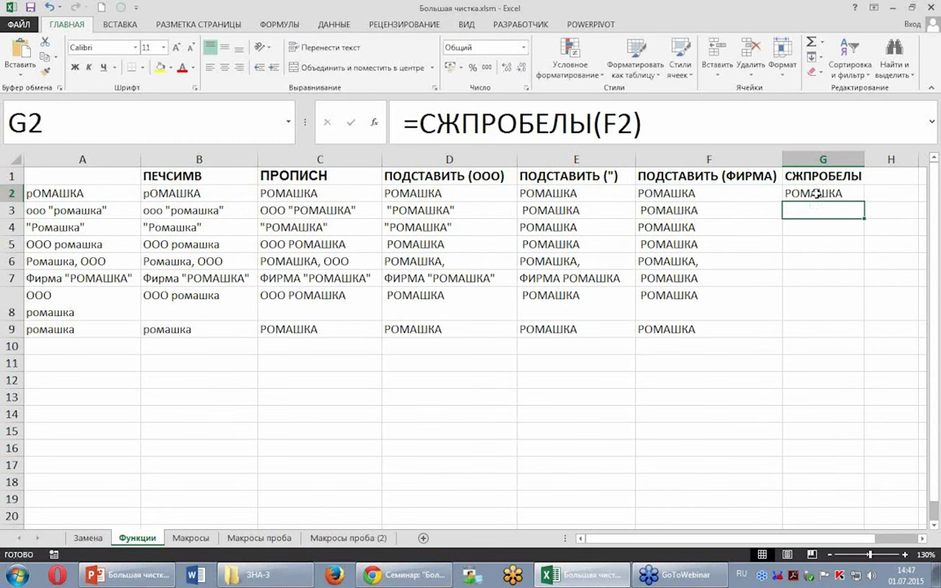
{"action": "double_click", "coordinate": [864, 204]}
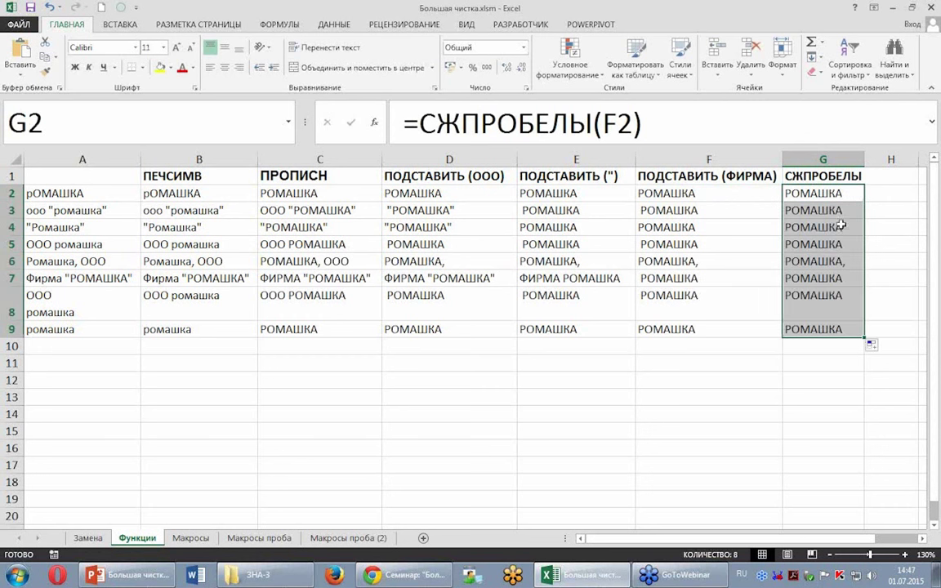
{"action": "left_click", "coordinate": [725, 279]}
{"action": "left_click", "coordinate": [603, 395]}
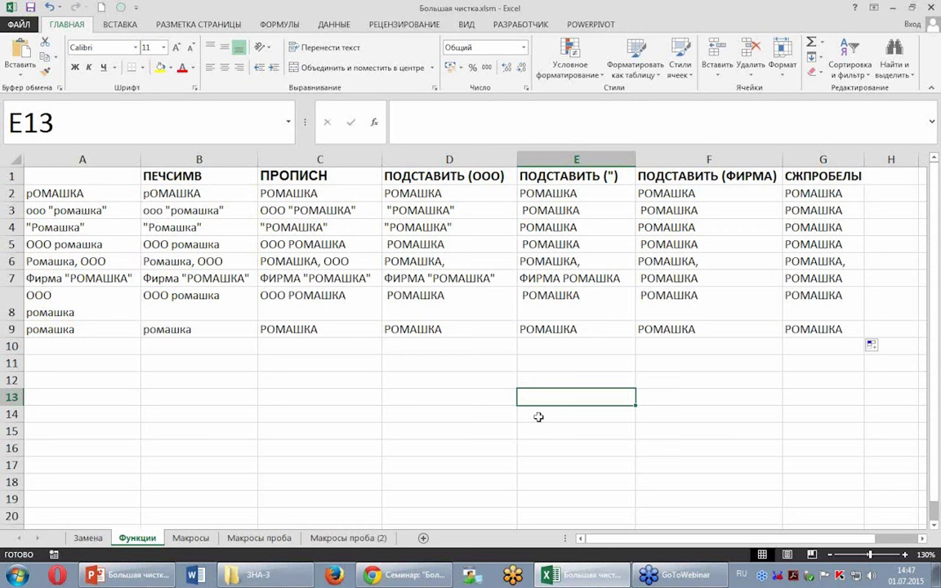
- Compare the trimmed results in G6 and G4 with F6, then copy G2:G9
{"action": "left_click", "coordinate": [821, 262]}
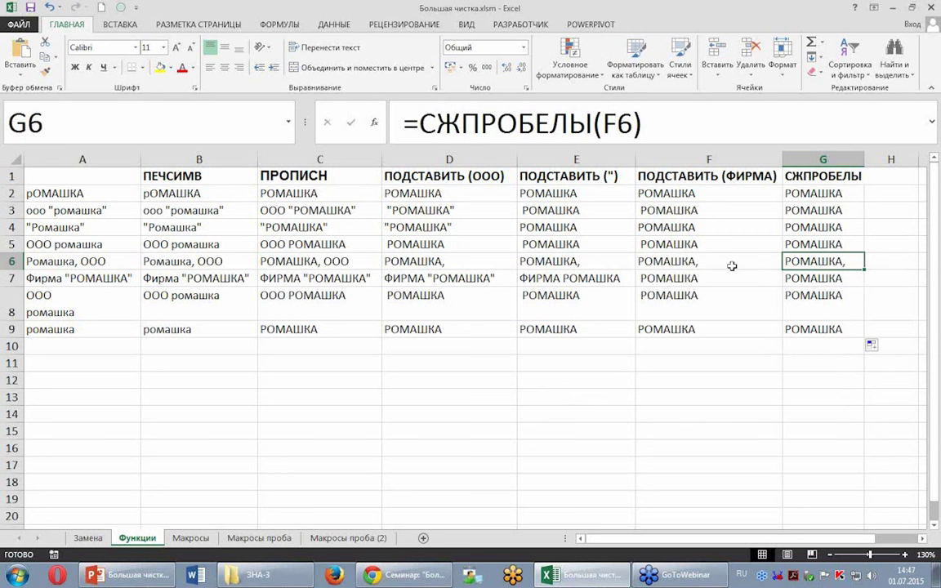
{"action": "left_click", "coordinate": [665, 260]}
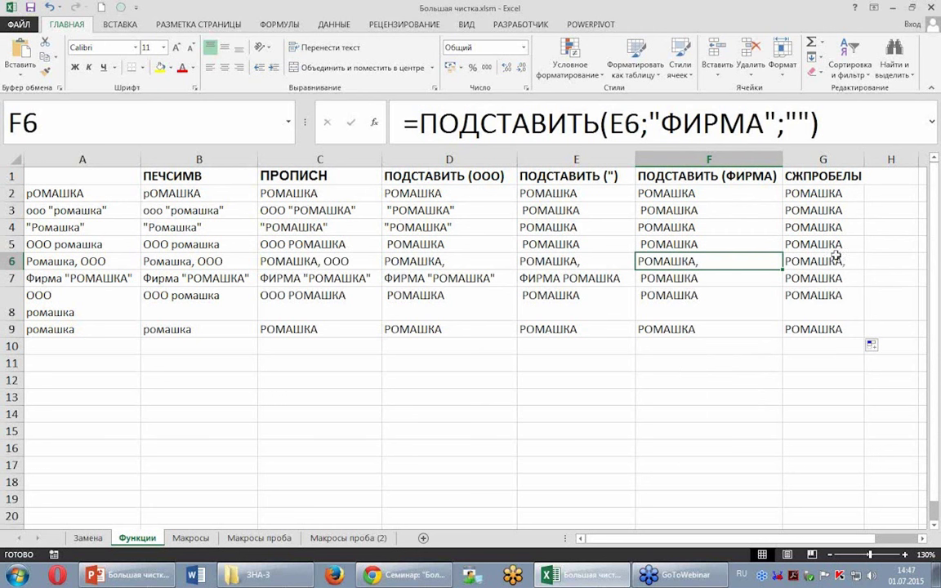
{"action": "left_click", "coordinate": [752, 229]}
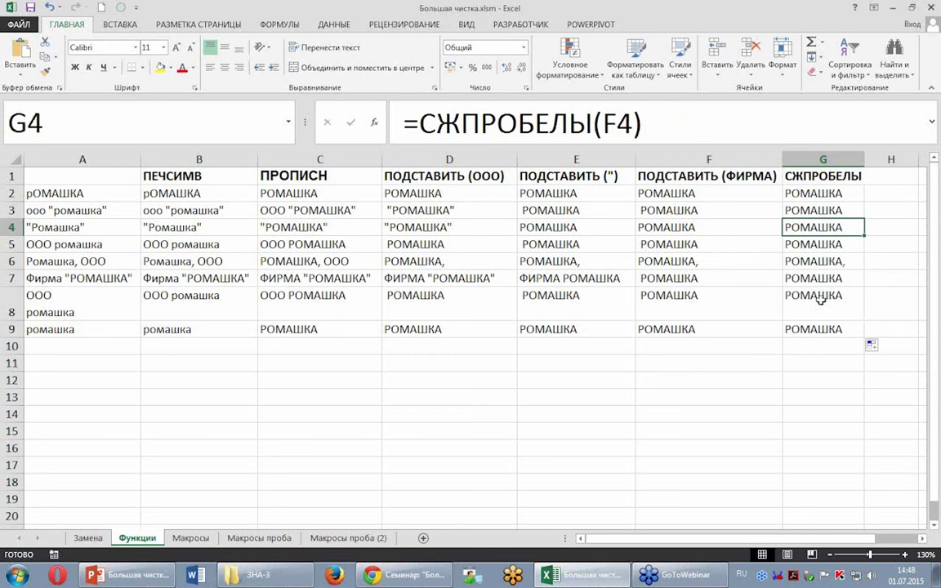
{"action": "left_click_drag", "start_coordinate": [812, 192], "coordinate": [814, 323]}
{"action": "key", "text": "ctrl+c"}
- Add a new blank sheet Лист1 and bring up Paste Special
{"action": "left_click", "coordinate": [274, 432]}
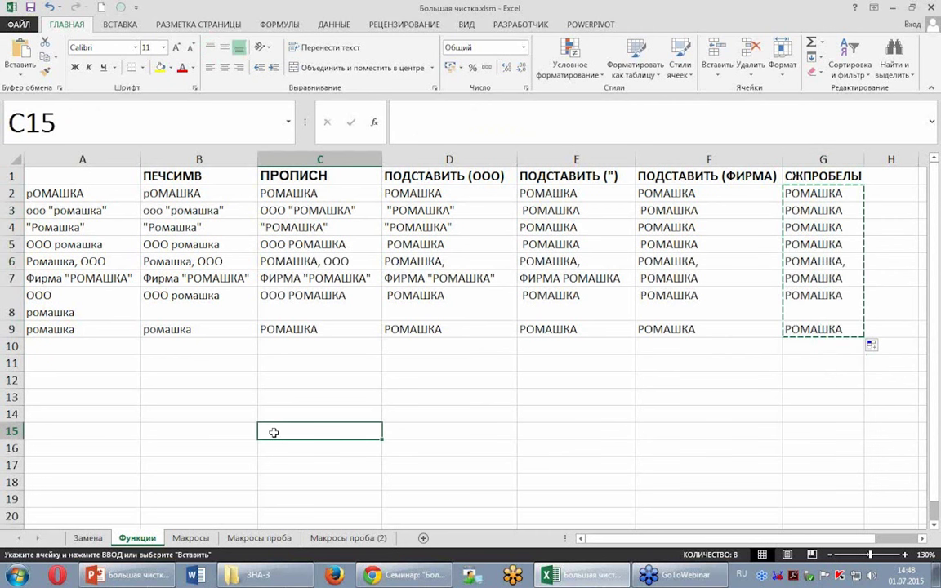
{"action": "left_click", "coordinate": [424, 540]}
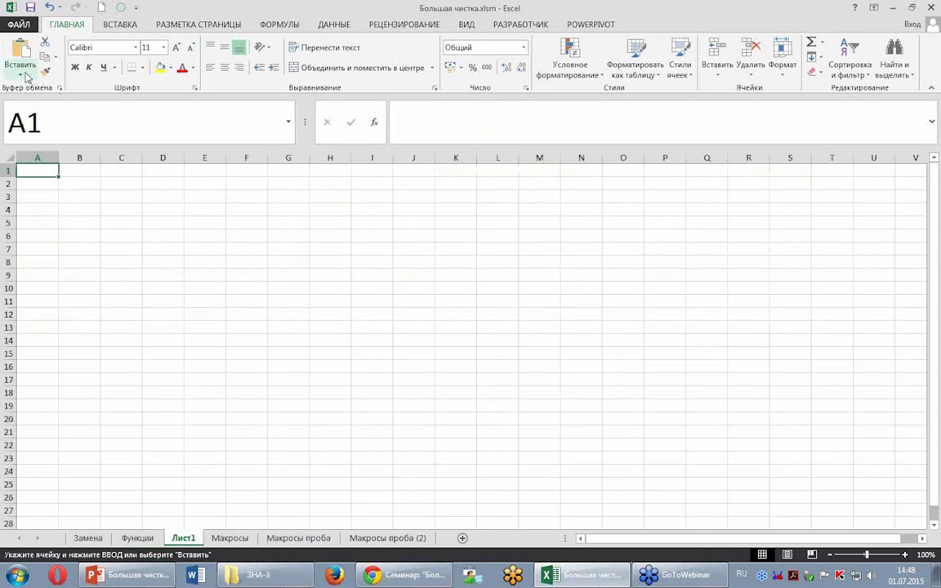
{"action": "left_click", "coordinate": [23, 75]}
{"action": "left_click", "coordinate": [73, 214]}
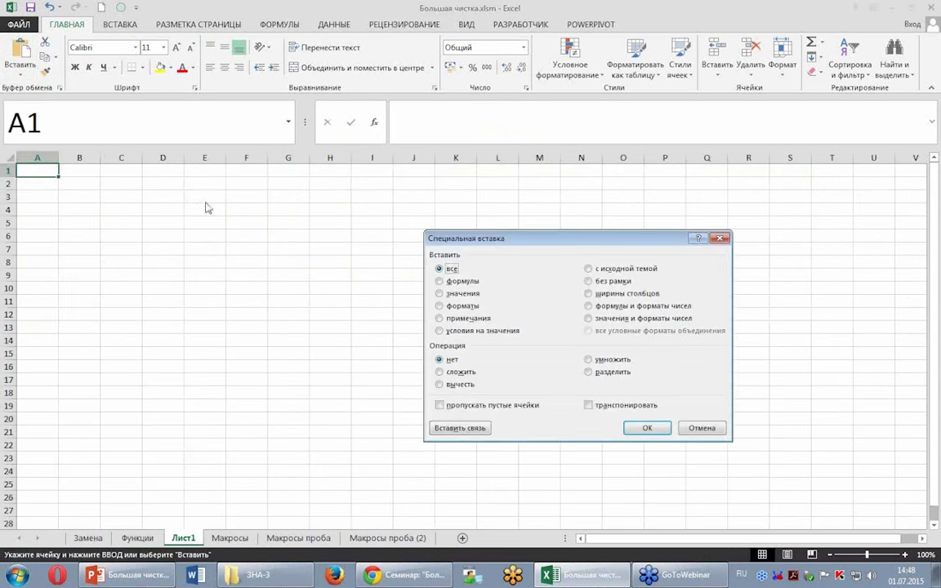
- Paste the copied names as values only and widen column A to fit
{"action": "left_click", "coordinate": [459, 294]}
{"action": "left_click", "coordinate": [645, 428]}
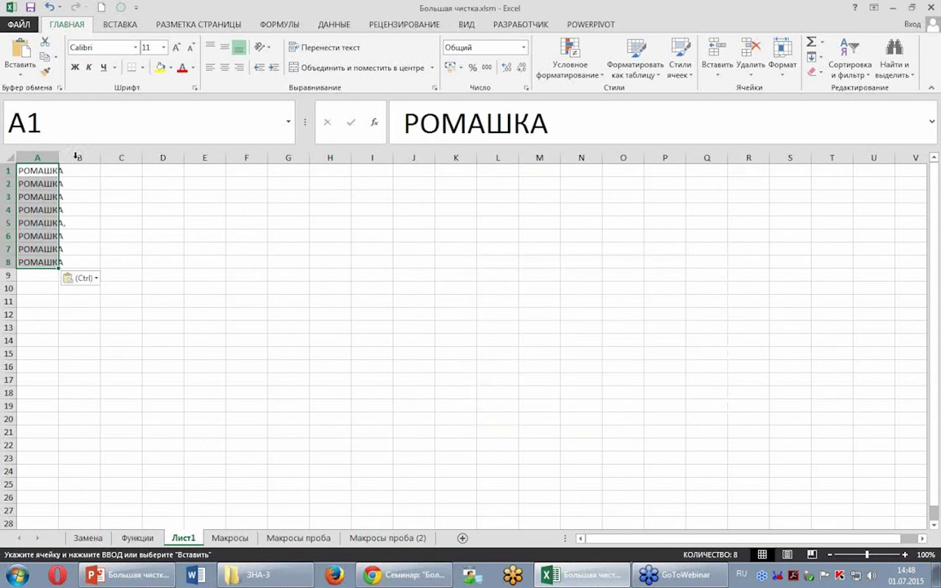
{"action": "left_click_drag", "start_coordinate": [76, 156], "coordinate": [106, 156]}
- Remove the trailing comma from the name in A5
{"action": "left_click", "coordinate": [76, 223]}
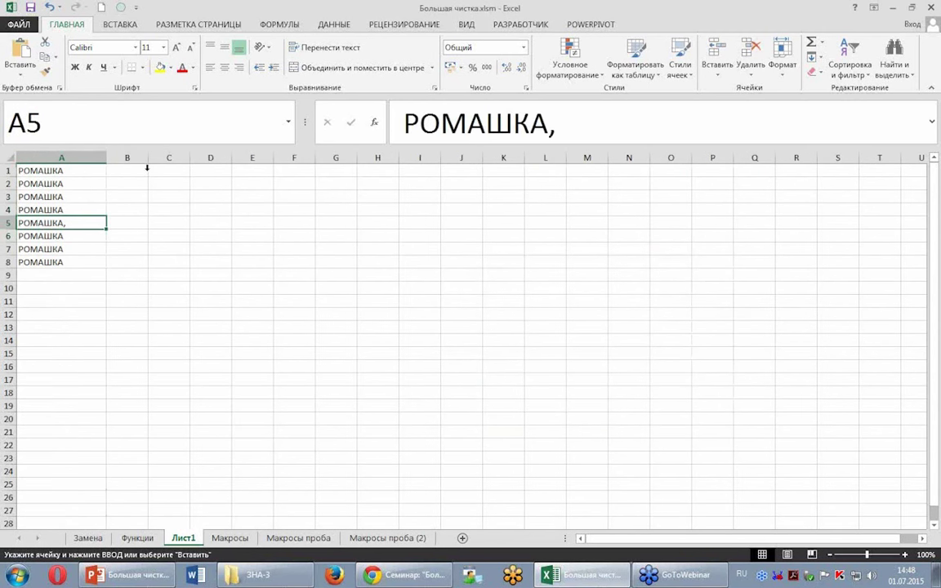
{"action": "left_click", "coordinate": [576, 130]}
{"action": "key", "text": "BackSpace"}
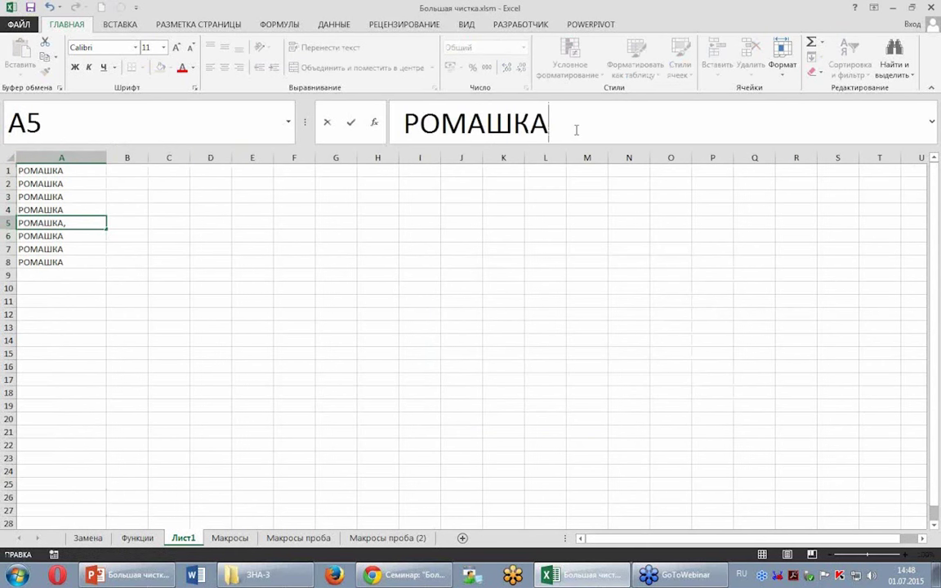
{"action": "key", "text": "Return"}
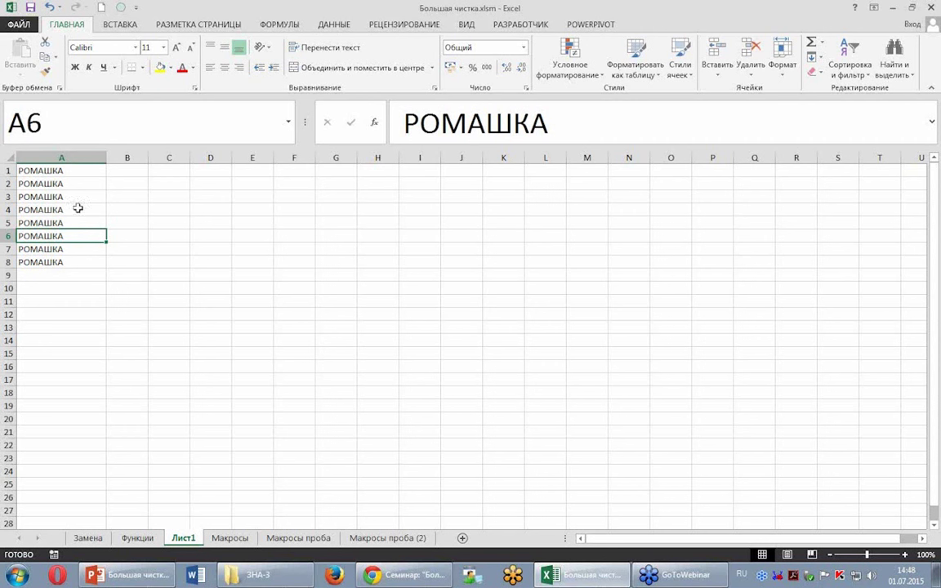
- Number column B from 1 to 8 beside the names by filling down a 1, 2 pattern
{"action": "left_click_drag", "start_coordinate": [115, 166], "coordinate": [120, 257]}
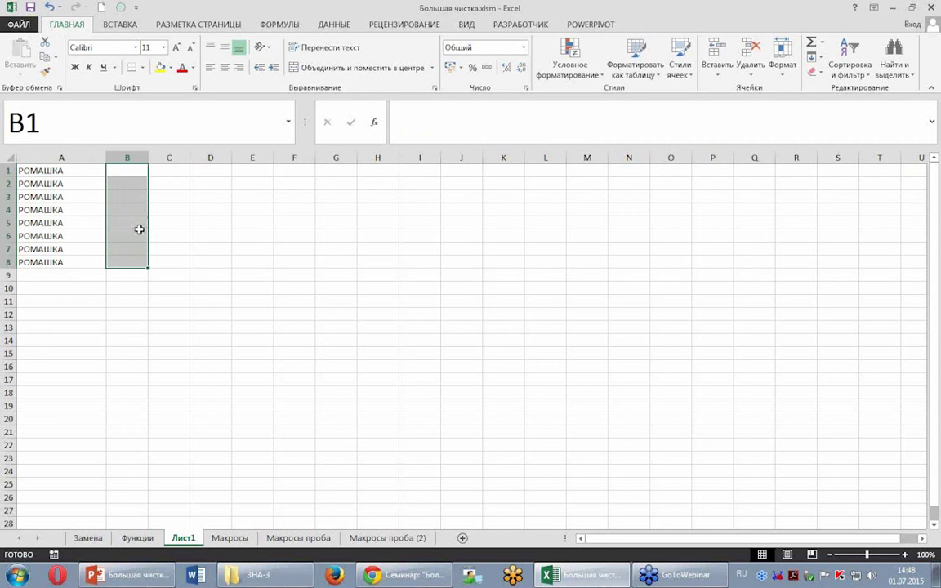
{"action": "left_click", "coordinate": [129, 170]}
{"action": "type", "text": "1"}
{"action": "key", "text": "Return"}
{"action": "type", "text": "2"}
{"action": "left_click_drag", "start_coordinate": [133, 169], "coordinate": [135, 263]}
{"action": "left_click", "coordinate": [75, 196]}
- Sort the A1:B8 names and numbers from А to Я
{"action": "left_click_drag", "start_coordinate": [73, 172], "coordinate": [141, 261]}
{"action": "left_click", "coordinate": [865, 79]}
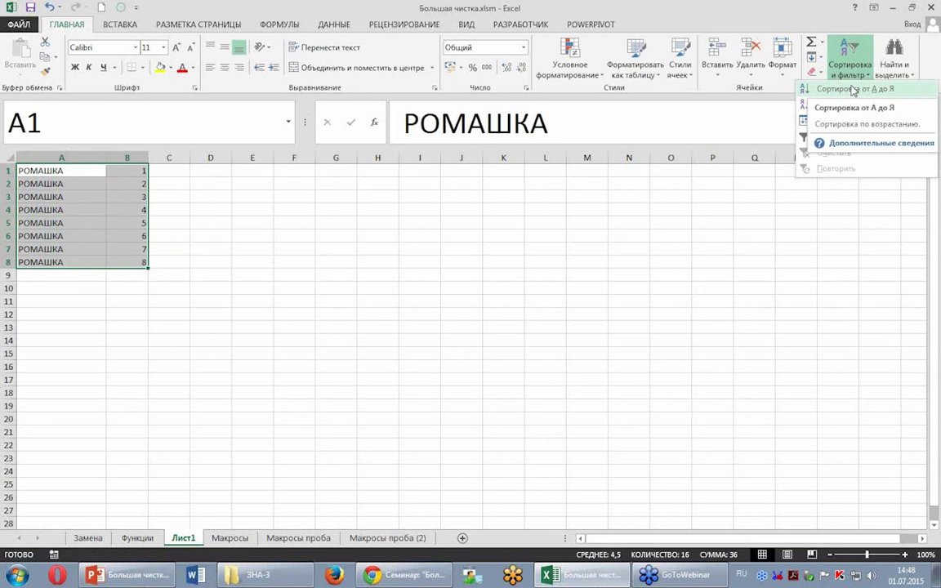
{"action": "left_click", "coordinate": [853, 90]}
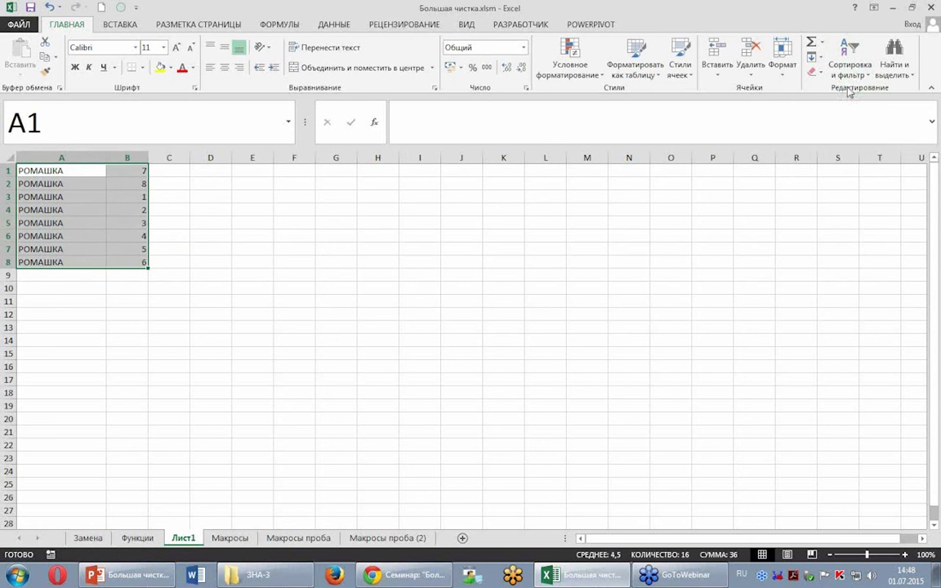
- Select several name cells in column A and dismiss the quick actions on A4
{"action": "left_click", "coordinate": [74, 236]}
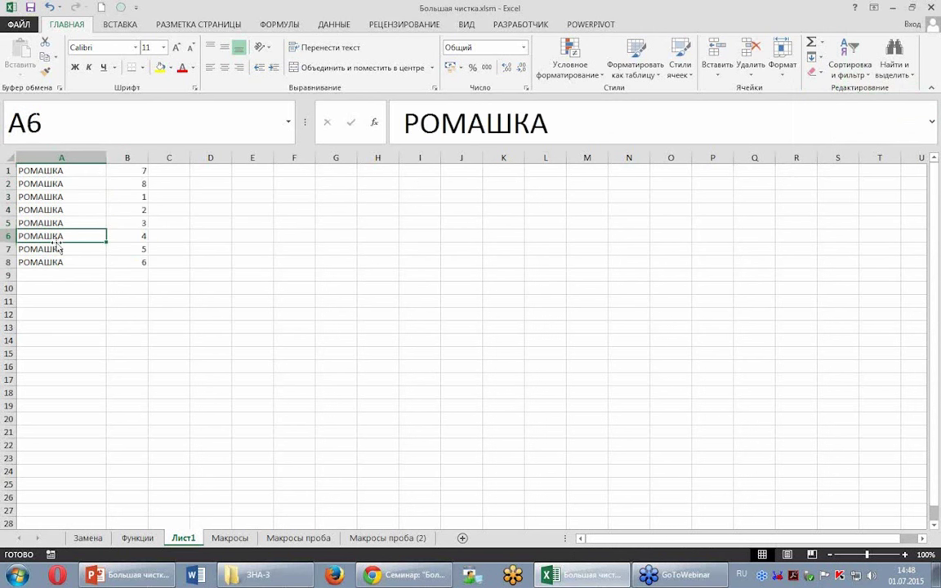
{"action": "left_click_drag", "start_coordinate": [65, 171], "coordinate": [65, 183]}
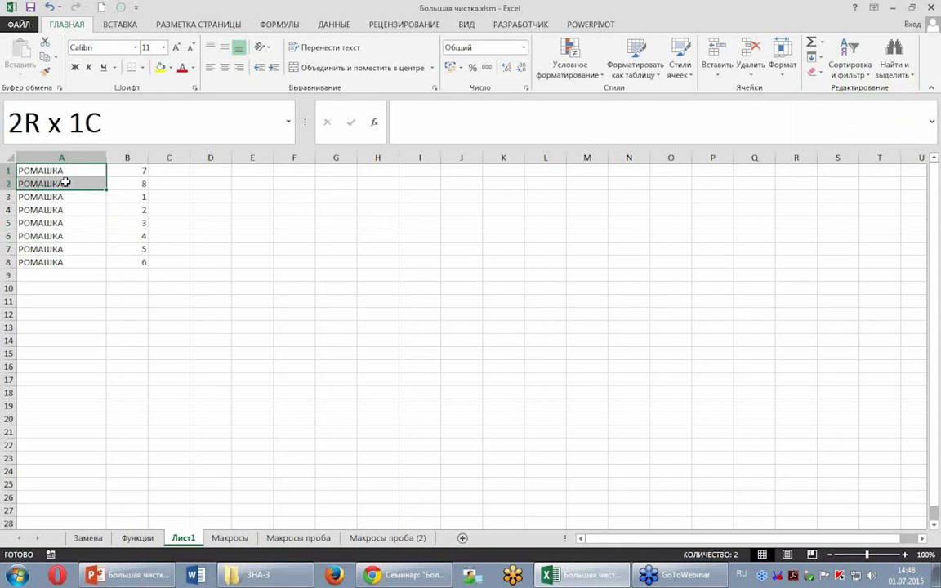
{"action": "left_click", "coordinate": [48, 222]}
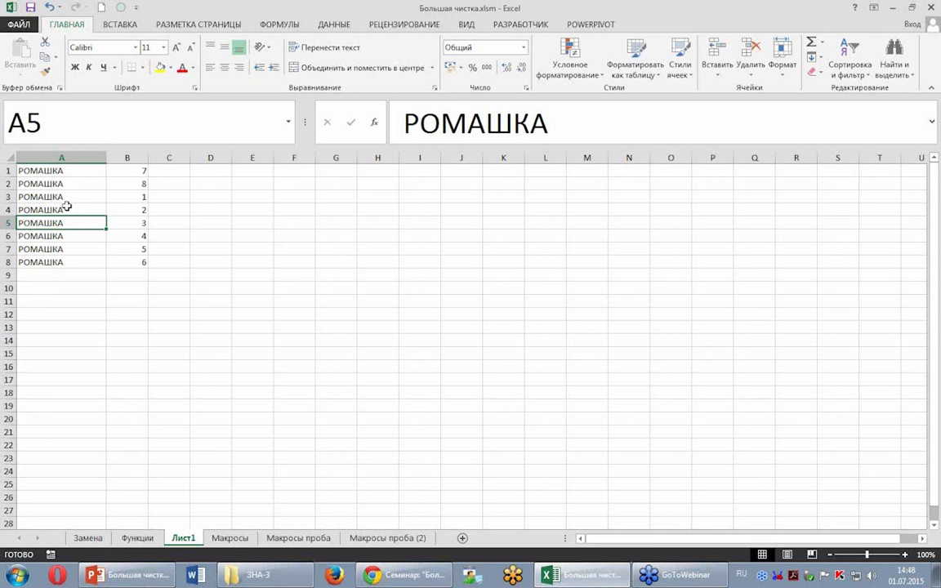
{"action": "right_click", "coordinate": [67, 207]}
{"action": "key", "text": "Escape"}
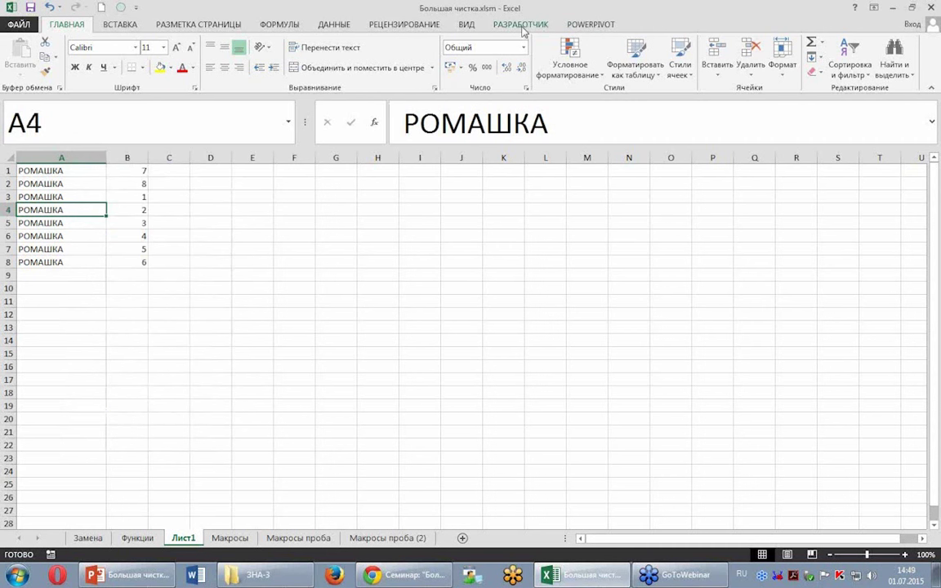
- Create a pivot table from A1:B8 placed on the existing sheet at F6
{"action": "left_click", "coordinate": [115, 24]}
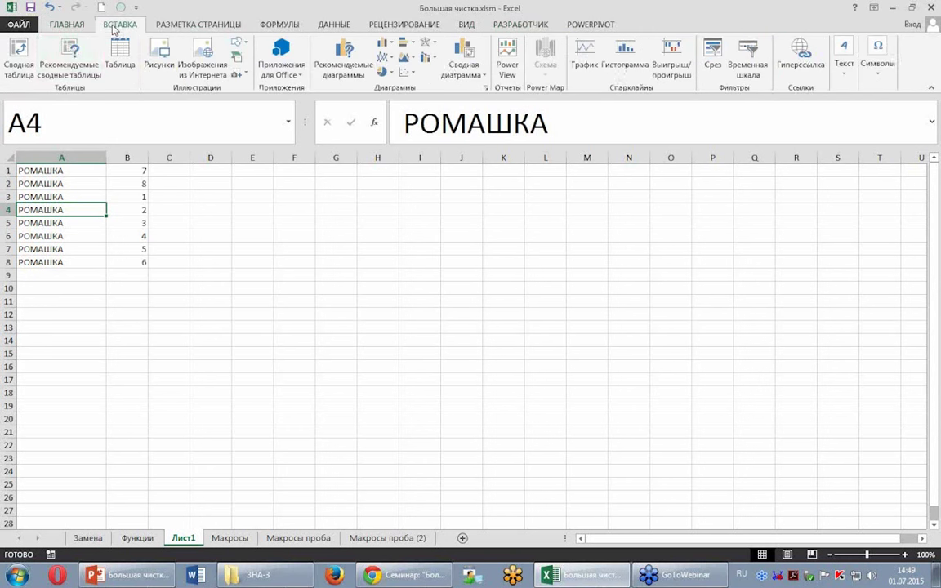
{"action": "left_click", "coordinate": [20, 59]}
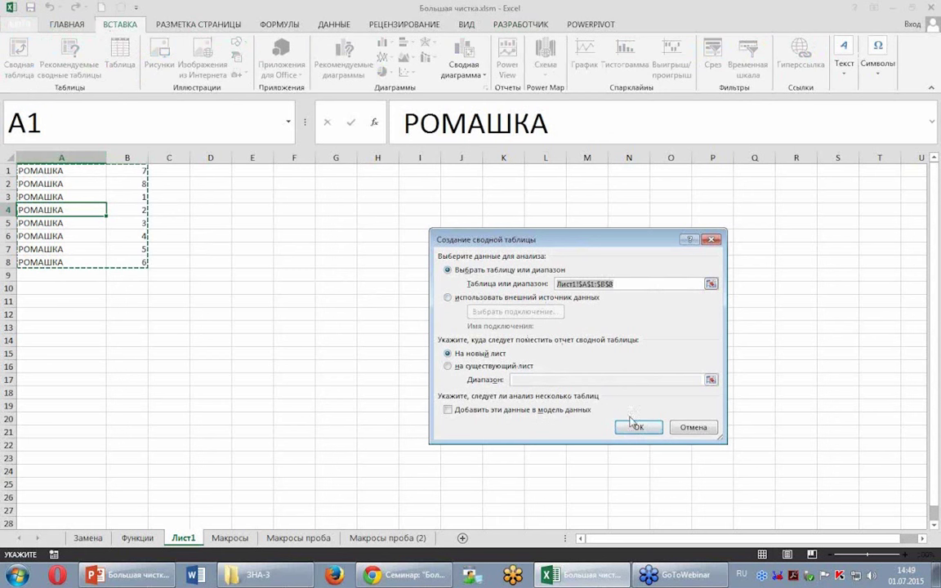
{"action": "left_click", "coordinate": [448, 366]}
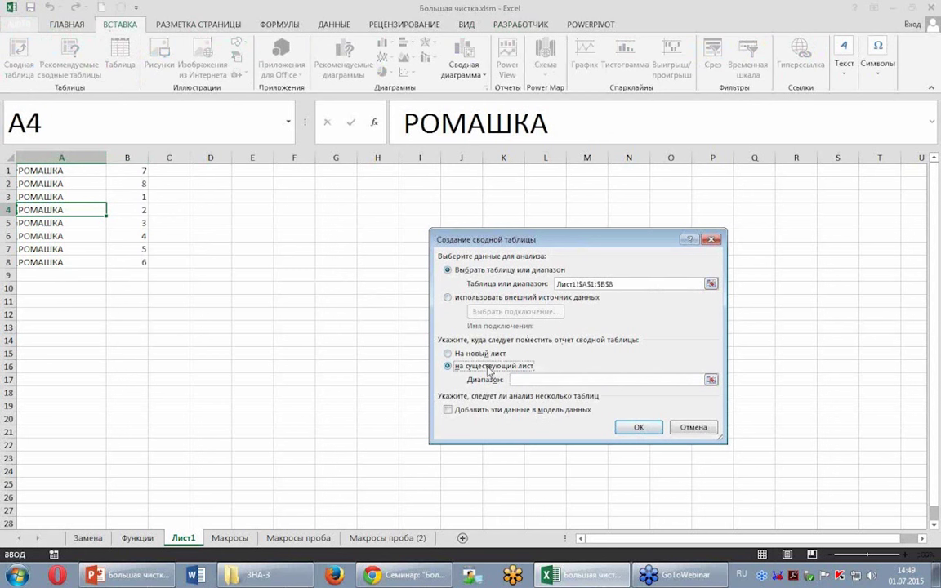
{"action": "left_click", "coordinate": [298, 237]}
{"action": "left_click", "coordinate": [639, 428]}
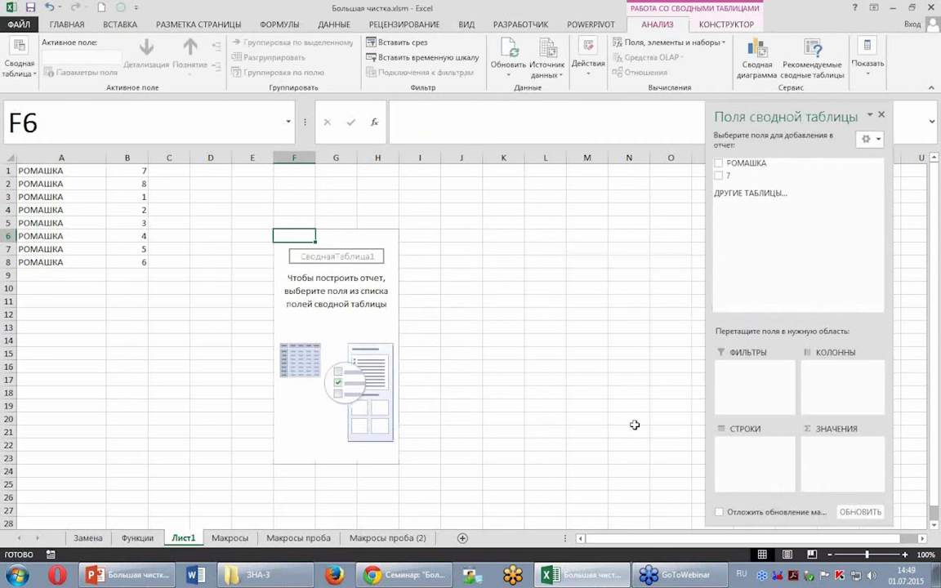
- Add РОМАШКА to the pivot rows and sum the 7 field, then go to the Функции sheet
{"action": "left_click_drag", "start_coordinate": [747, 166], "coordinate": [756, 446]}
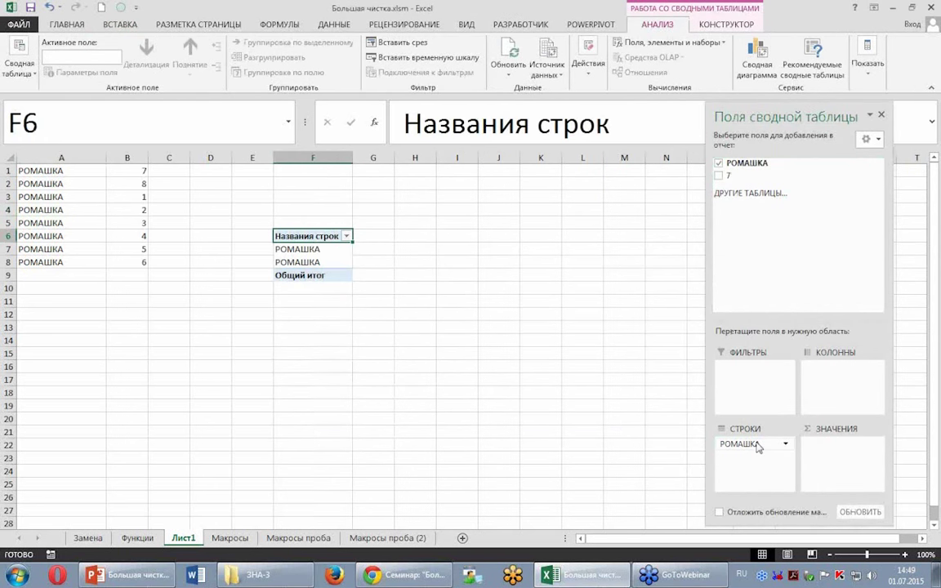
{"action": "left_click_drag", "start_coordinate": [727, 175], "coordinate": [829, 446]}
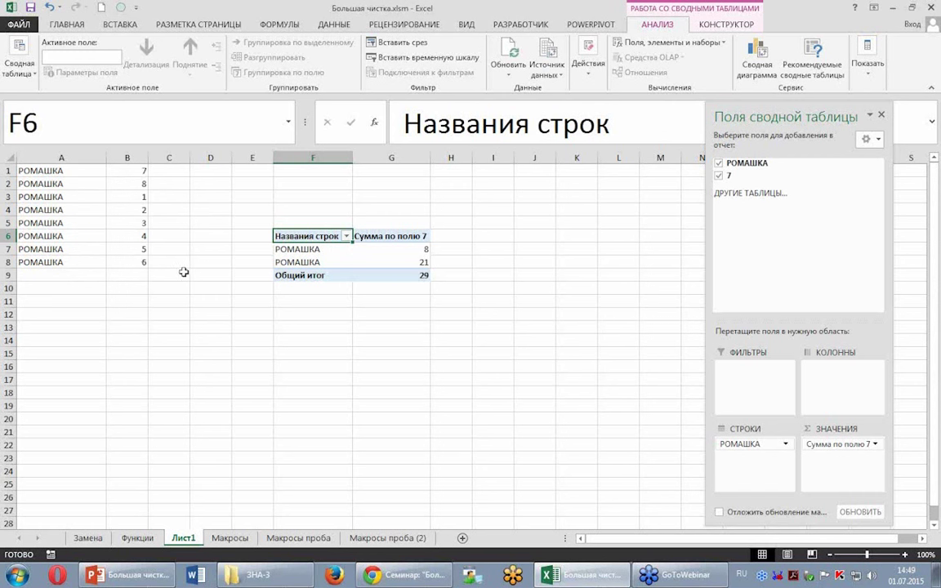
{"action": "left_click", "coordinate": [395, 250]}
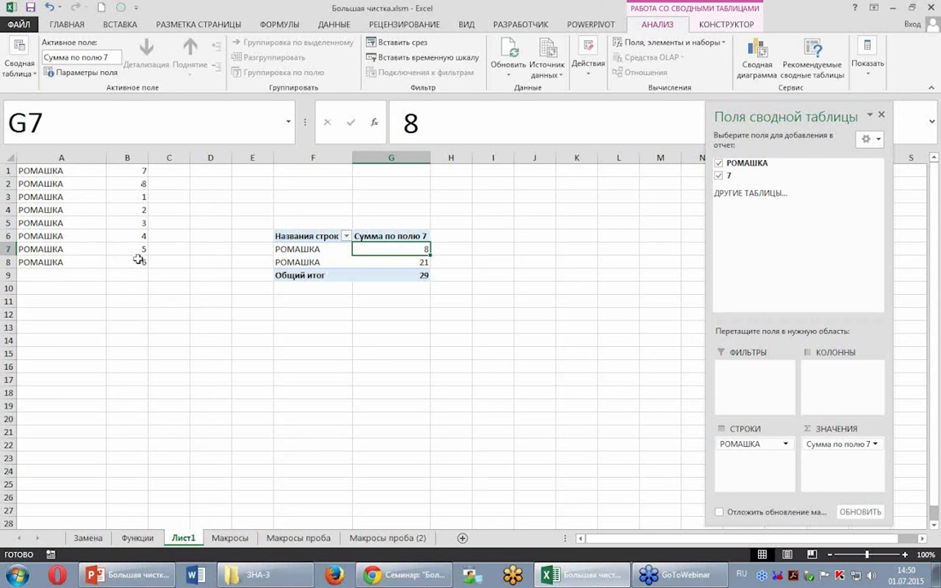
{"action": "left_click", "coordinate": [139, 539]}
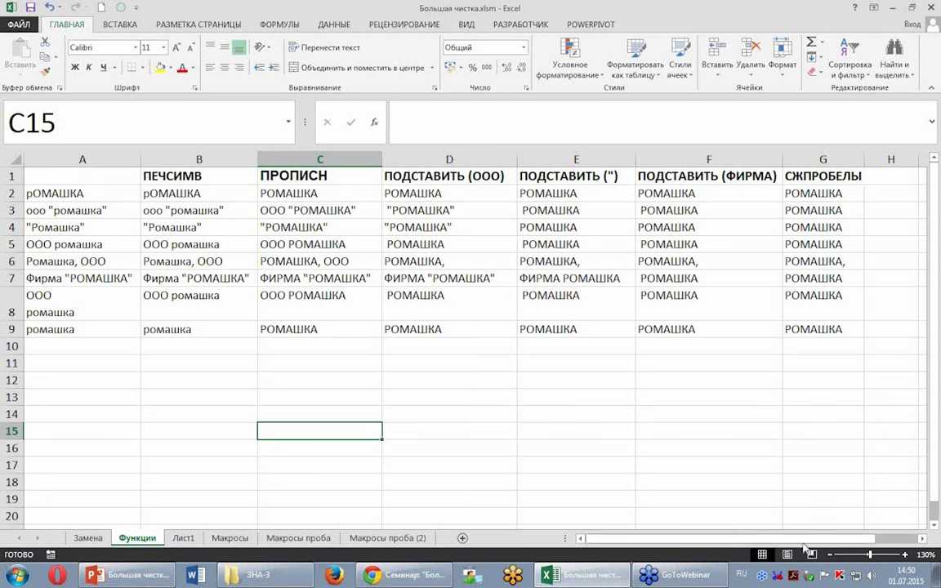
- Type Щ into C14 and, after switching to the English layout, S into C15
{"action": "left_click", "coordinate": [898, 539]}
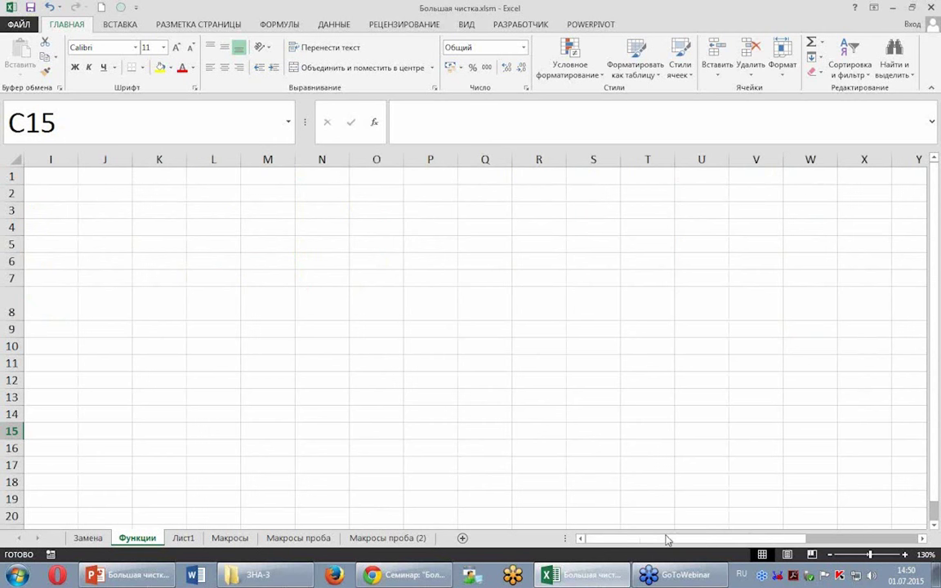
{"action": "key", "text": "ctrl+BackSpace"}
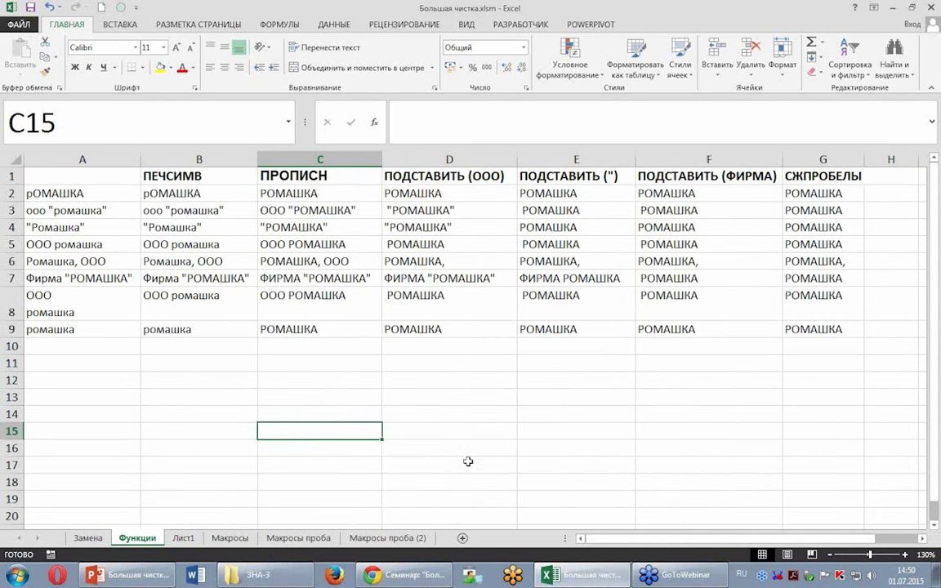
{"action": "left_click", "coordinate": [311, 413]}
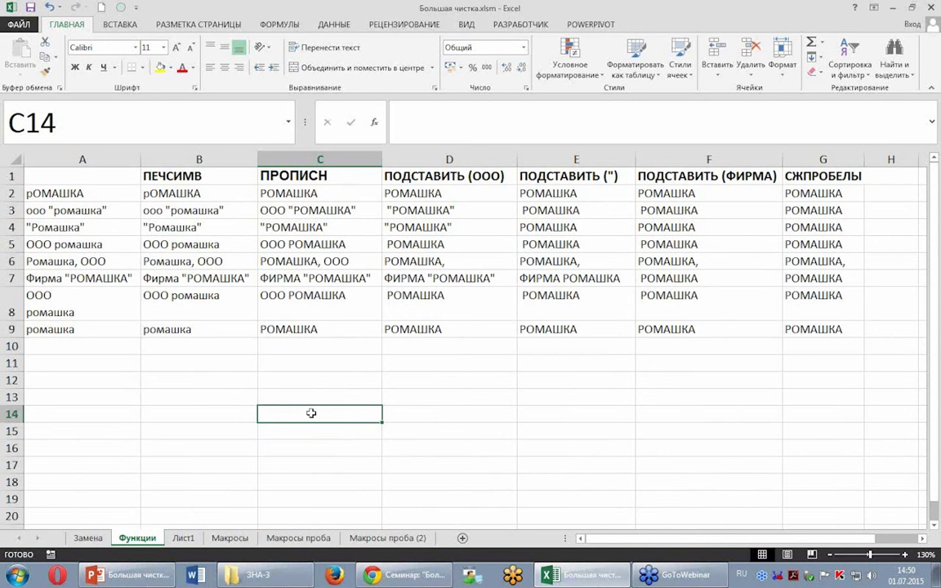
{"action": "type", "text": "к"}
{"action": "key", "text": "BackSpace"}
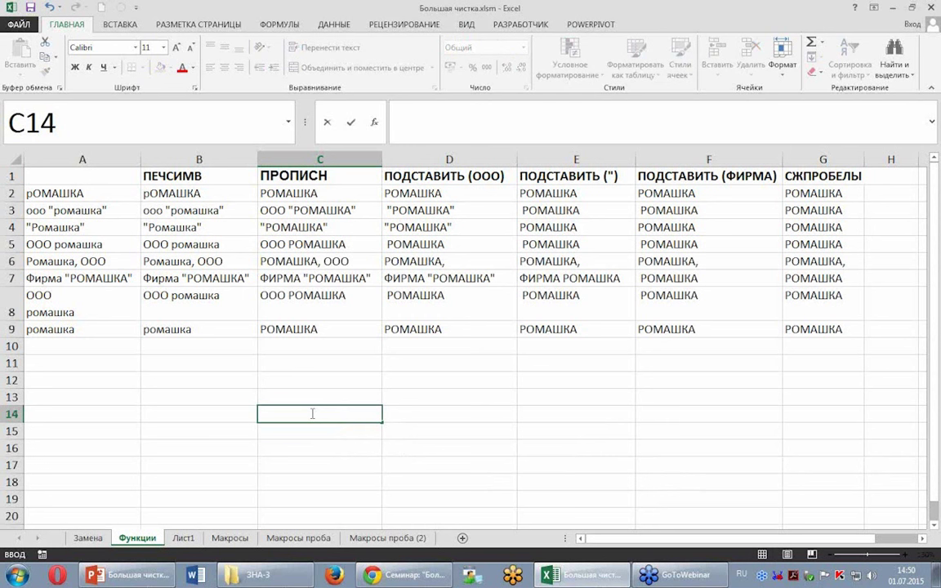
{"action": "type", "text": "Щ"}
{"action": "key", "text": "Return"}
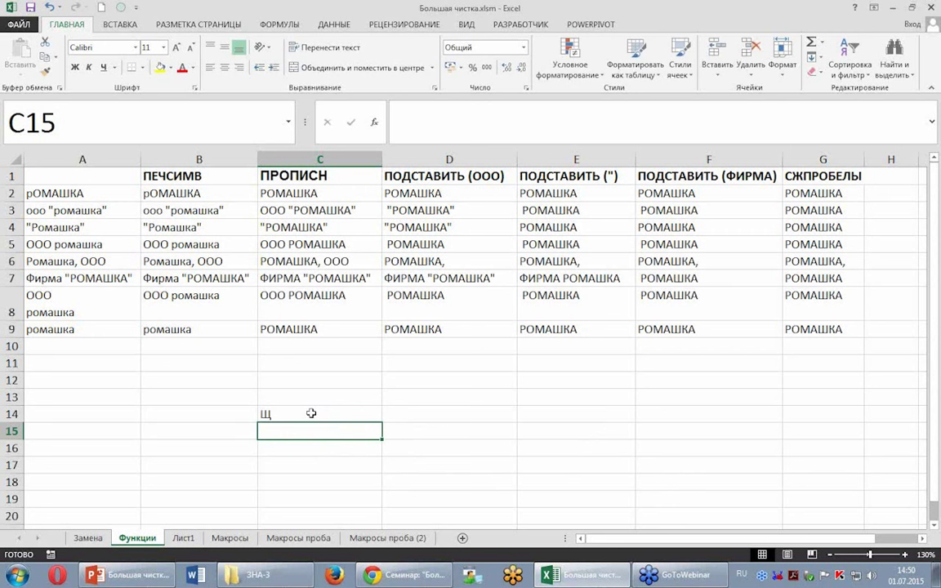
{"action": "key", "text": "alt+shift"}
{"action": "type", "text": "S"}
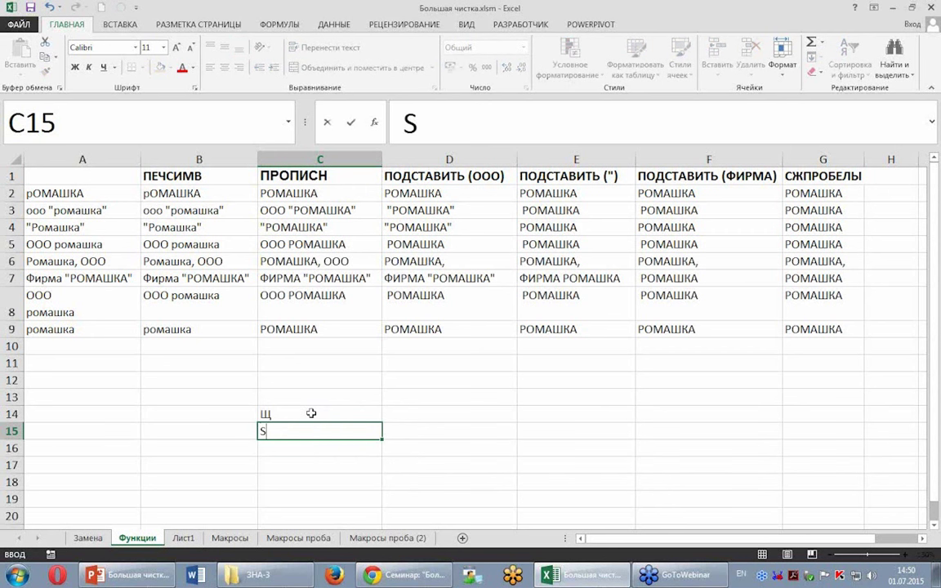
{"action": "left_click", "coordinate": [411, 403]}
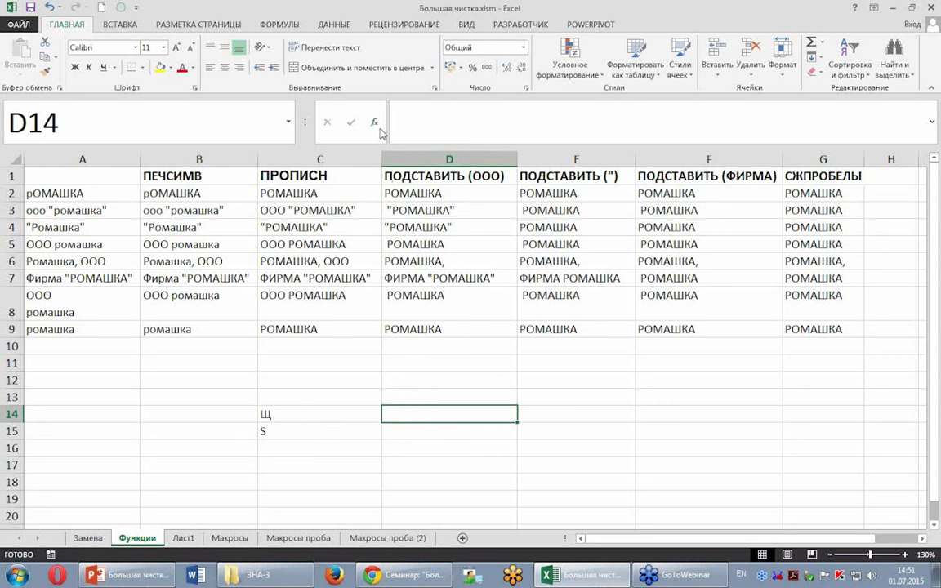
- Start a =СИМВОЛ( formula in D14 from the autocomplete list
{"action": "type", "text": "=СВ"}
{"action": "key", "text": "BackSpace"}
{"action": "key", "text": "BackSpace"}
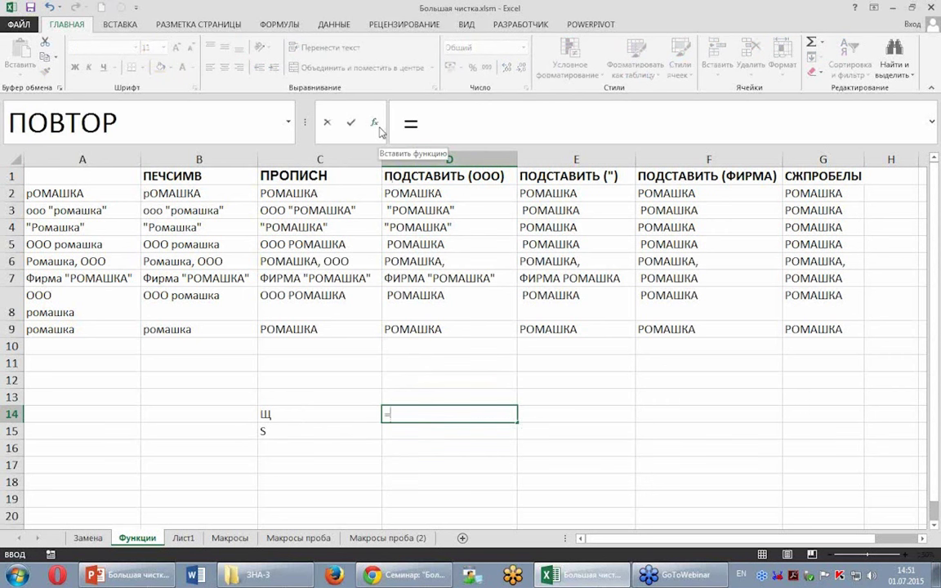
{"action": "type", "text": "СИМ"}
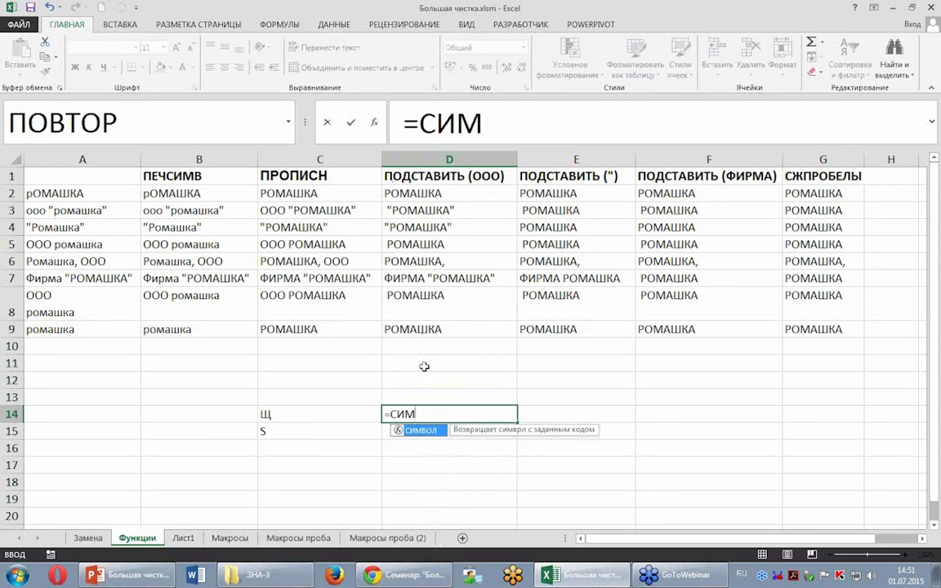
{"action": "double_click", "coordinate": [414, 431]}
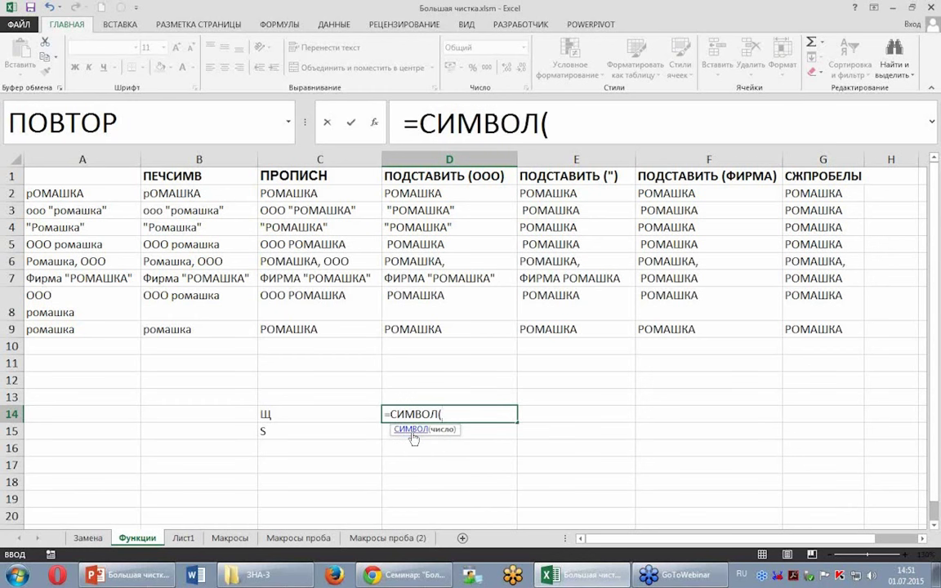
- Read the Help article for the СИМВОЛ function, then close it
{"action": "left_click", "coordinate": [413, 431]}
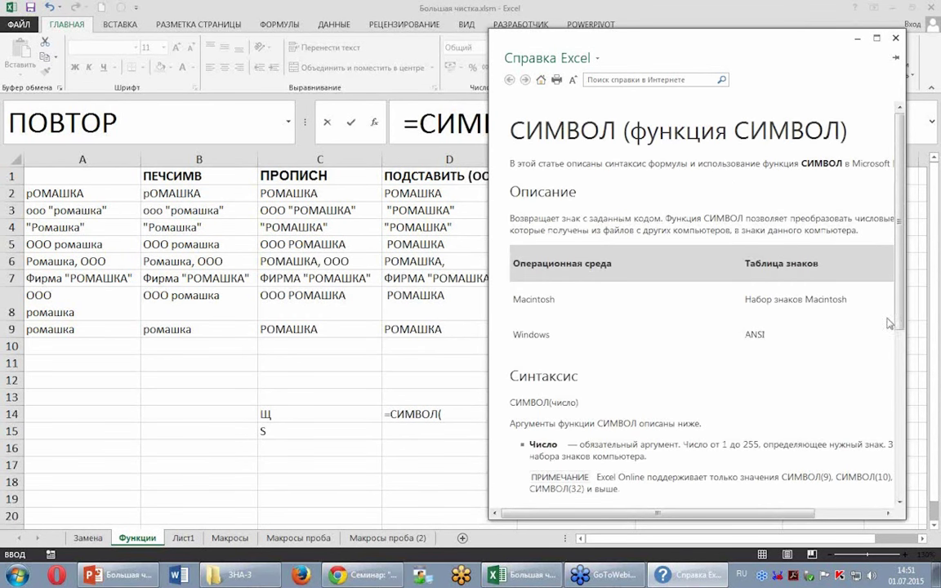
{"action": "scroll", "coordinate": [899, 343], "scroll_direction": "down", "scroll_amount": 3}
{"action": "scroll", "coordinate": [901, 343], "scroll_direction": "down", "scroll_amount": 5}
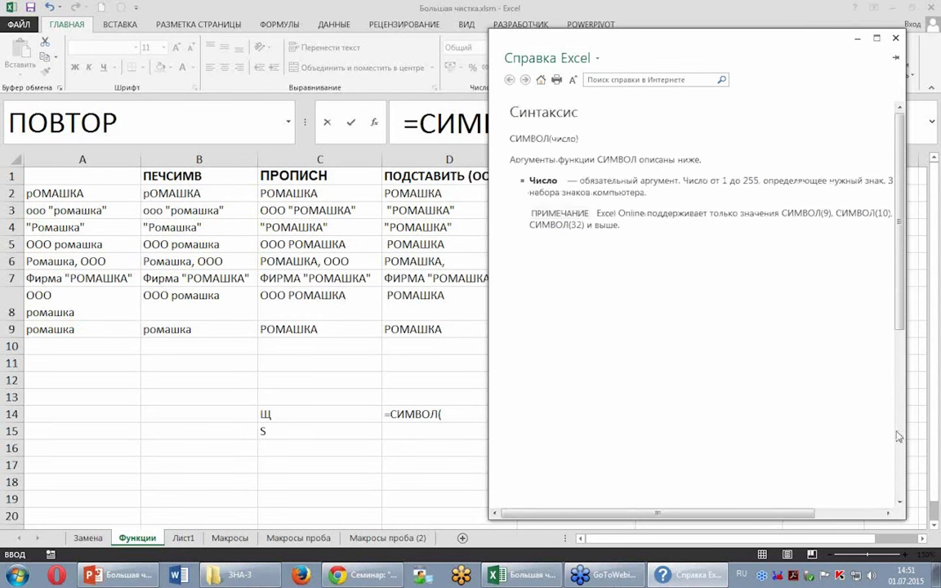
{"action": "scroll", "coordinate": [820, 163], "scroll_direction": "up", "scroll_amount": 5}
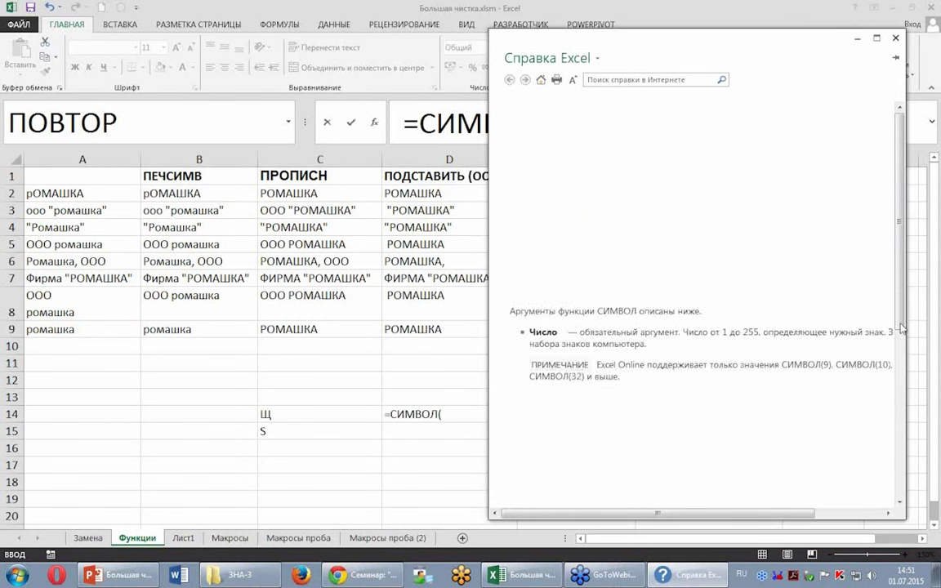
{"action": "scroll", "coordinate": [820, 155], "scroll_direction": "up", "scroll_amount": 2}
{"action": "scroll", "coordinate": [820, 164], "scroll_direction": "up", "scroll_amount": 1}
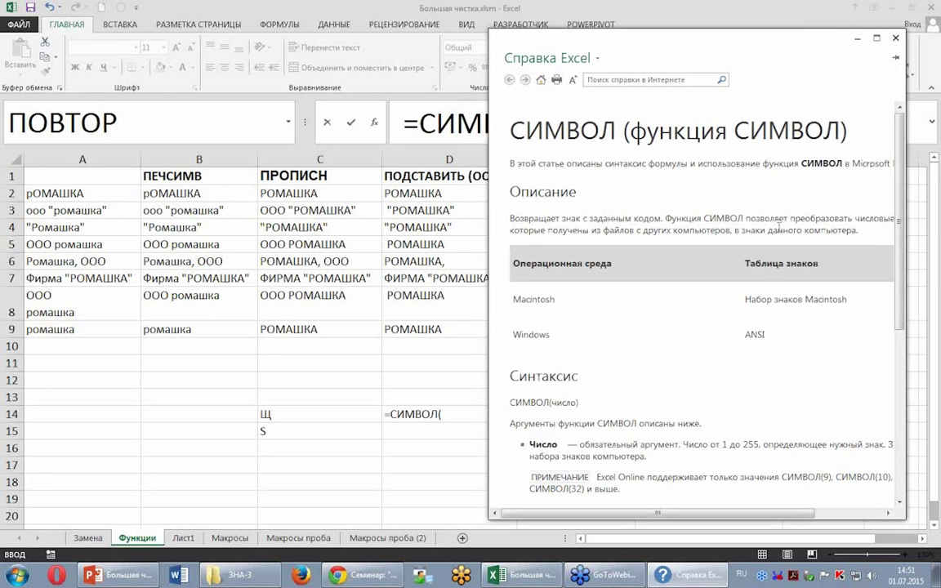
{"action": "left_click", "coordinate": [895, 37]}
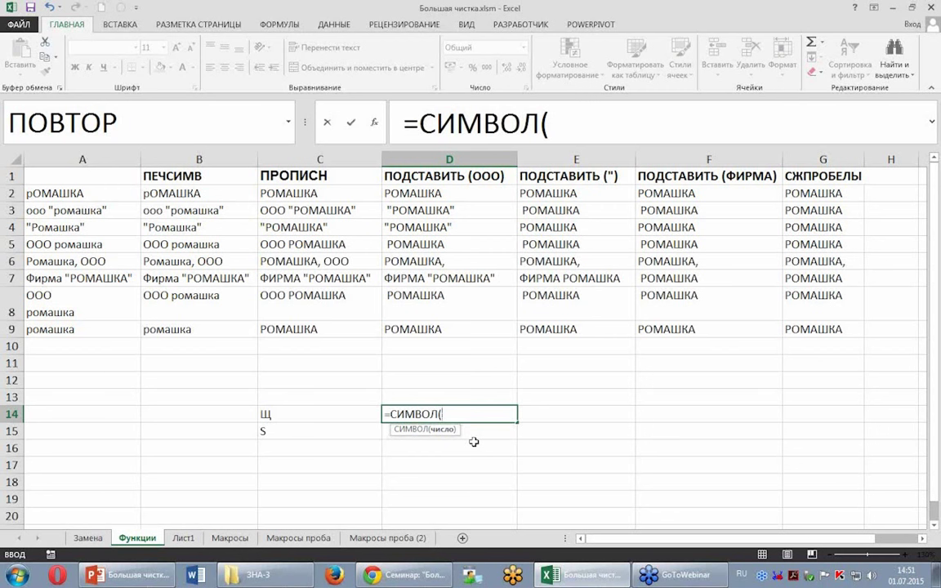
- Finish D14 as =СИМВОЛ(100), then change the argument to 230 so it shows ж
{"action": "type", "text": "100)"}
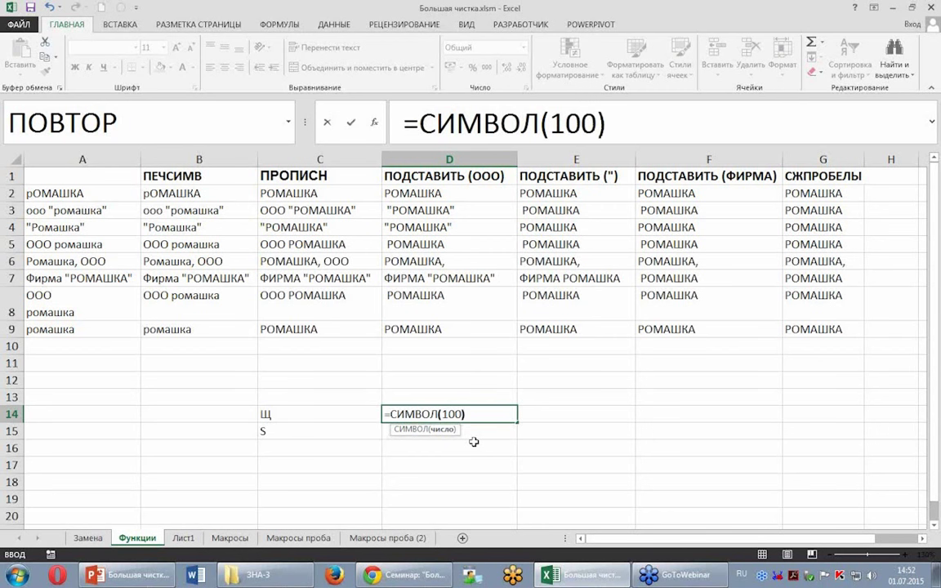
{"action": "key", "text": "Return"}
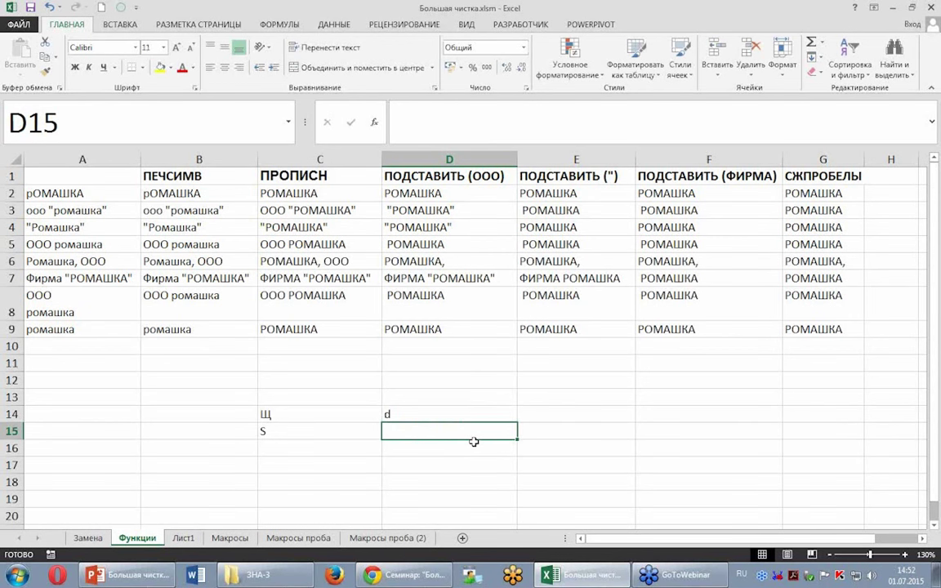
{"action": "left_click", "coordinate": [448, 415]}
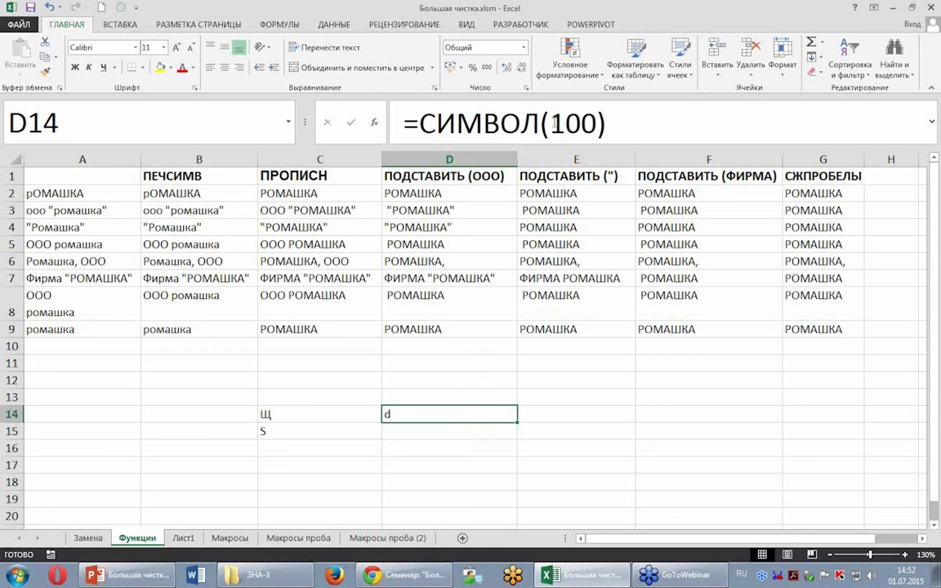
{"action": "left_click_drag", "start_coordinate": [549, 123], "coordinate": [602, 124]}
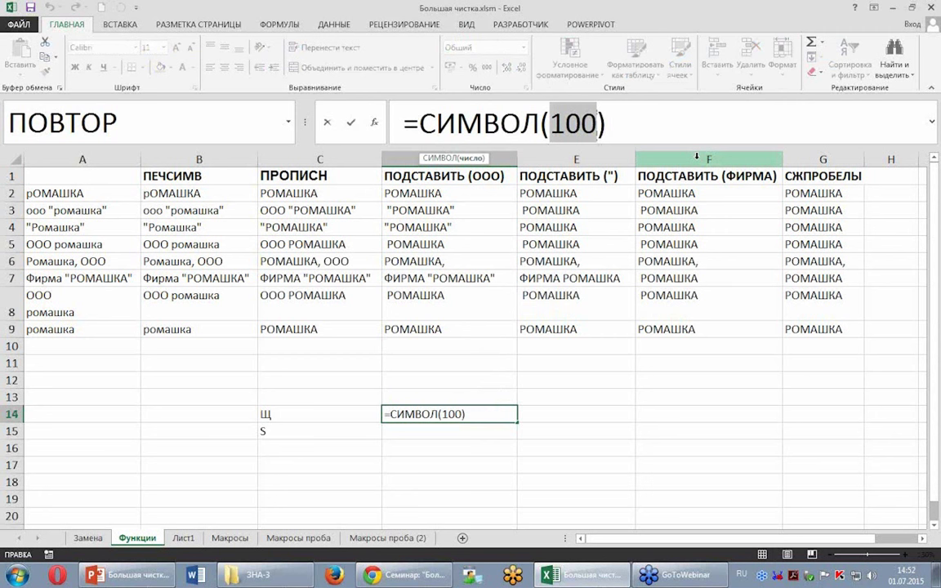
{"action": "type", "text": "230"}
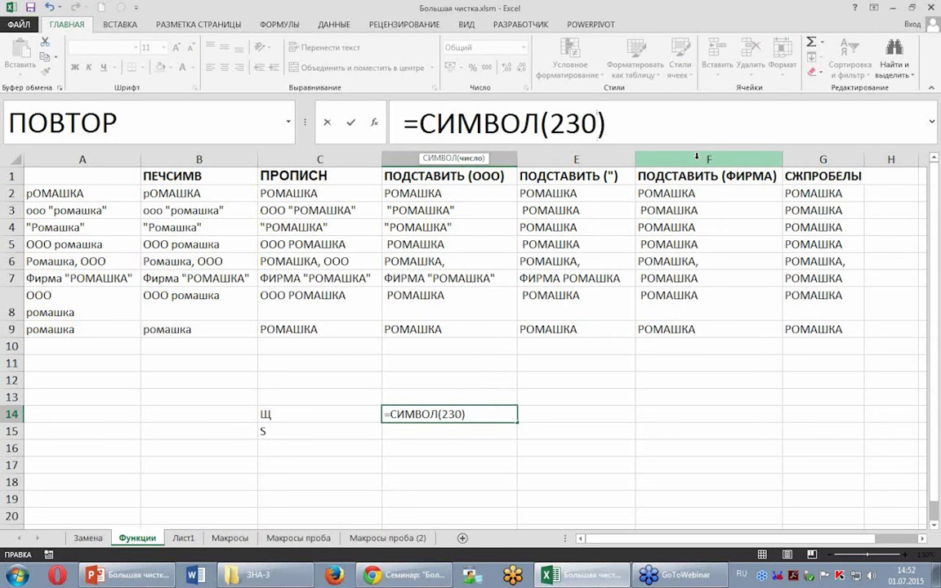
{"action": "key", "text": "Return"}
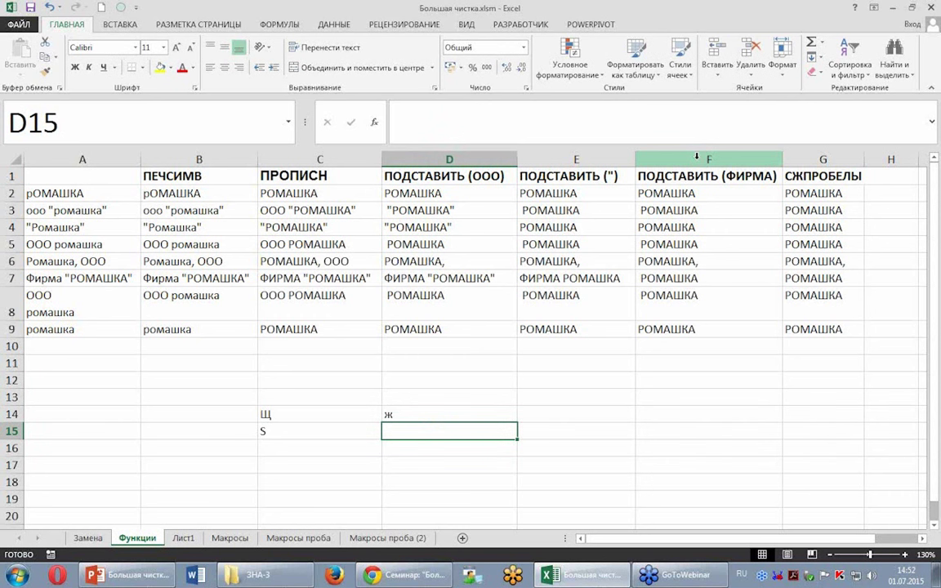
- Browse the Text category in Insert Function to read about КОДСИМВ, then cancel
{"action": "left_click", "coordinate": [375, 122]}
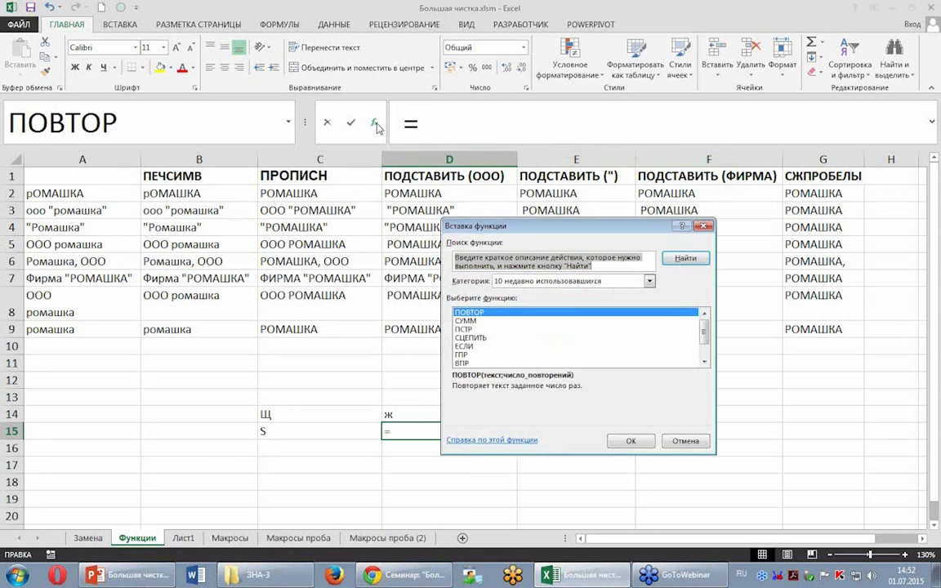
{"action": "left_click", "coordinate": [649, 282]}
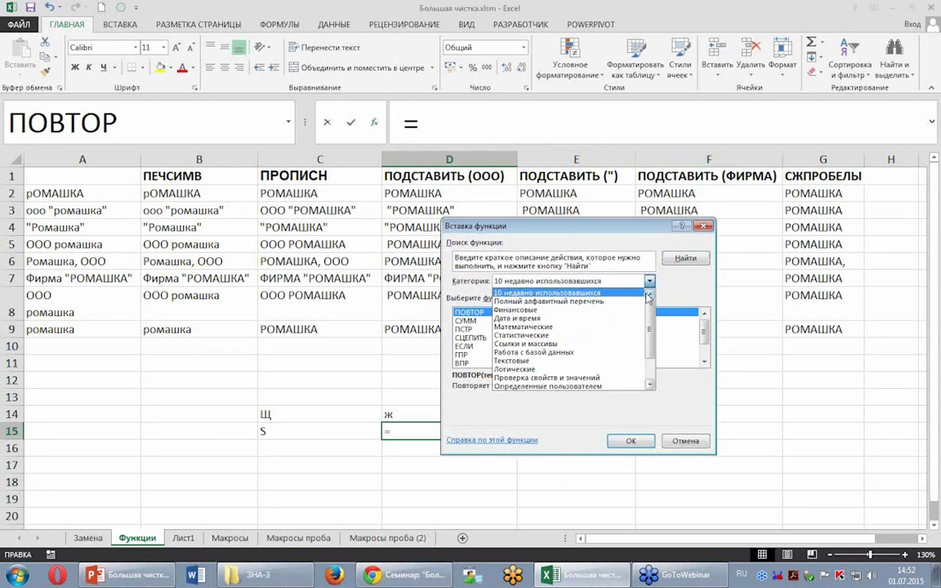
{"action": "left_click", "coordinate": [541, 360]}
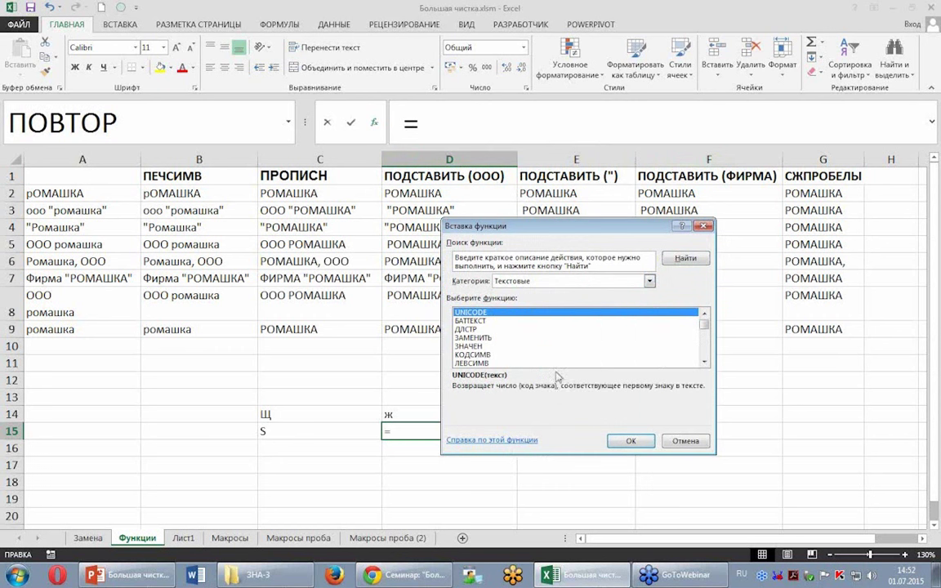
{"action": "left_click", "coordinate": [496, 357]}
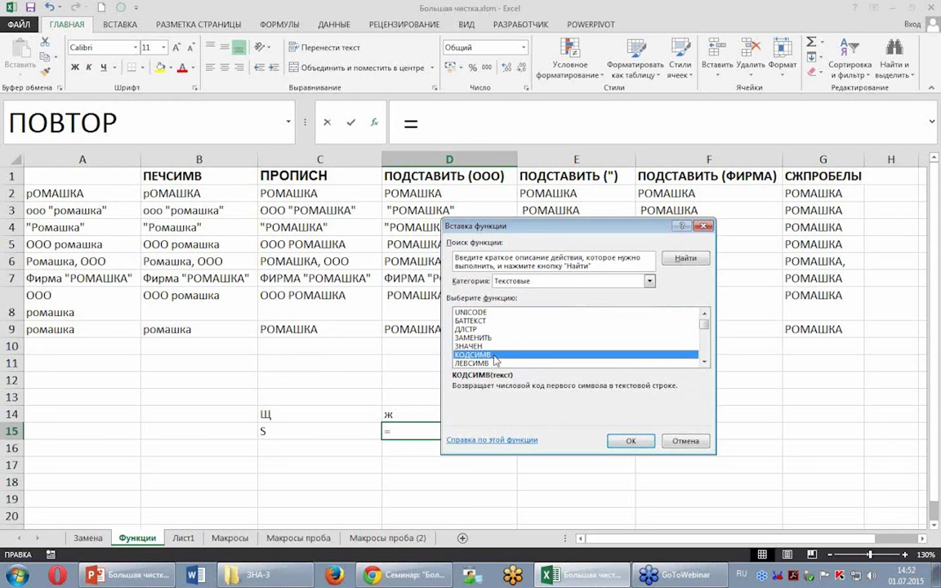
{"action": "key", "text": "Escape"}
- Replace D14's formula with =КОДСИМВ(C14), returning 217
{"action": "left_click", "coordinate": [430, 414]}
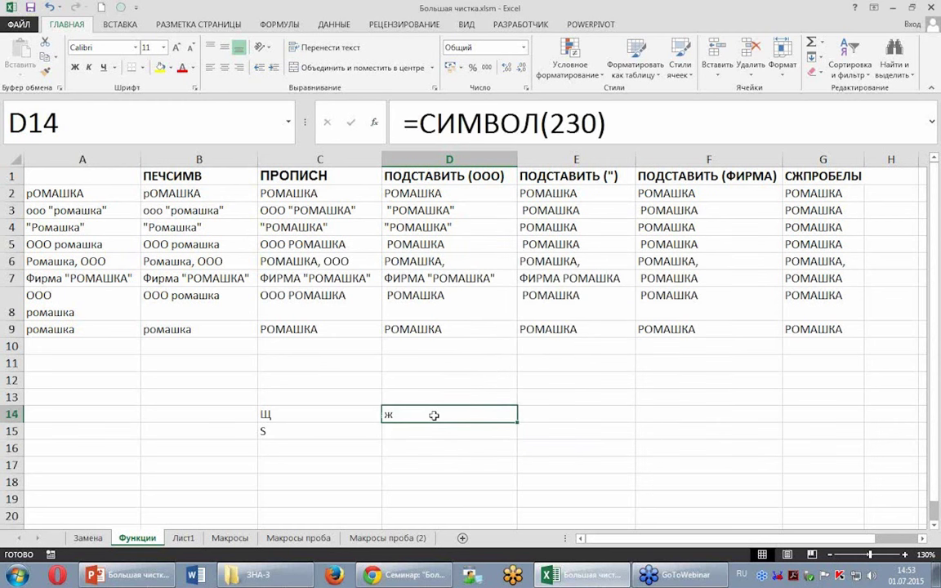
{"action": "double_click", "coordinate": [447, 410]}
{"action": "key", "text": "Escape"}
{"action": "type", "text": "="}
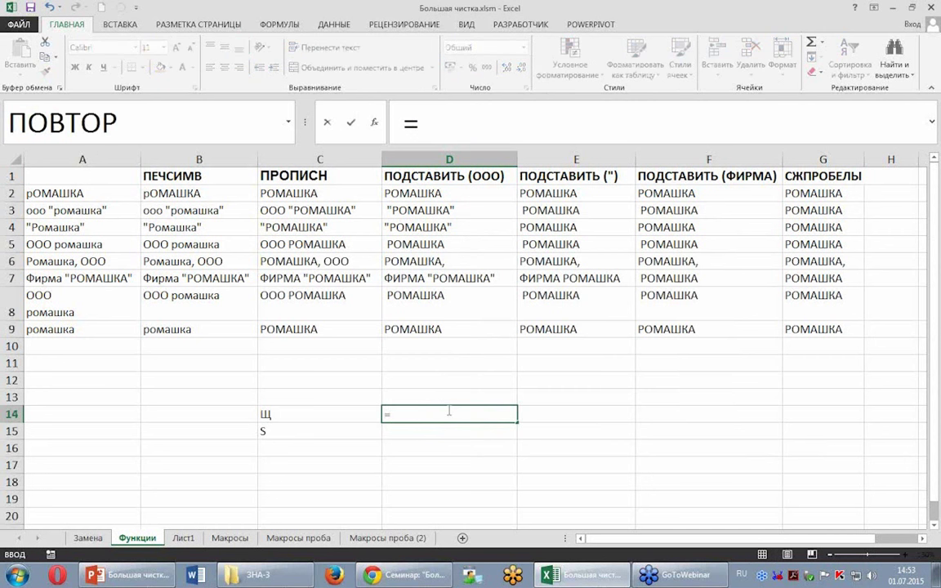
{"action": "type", "text": "КО"}
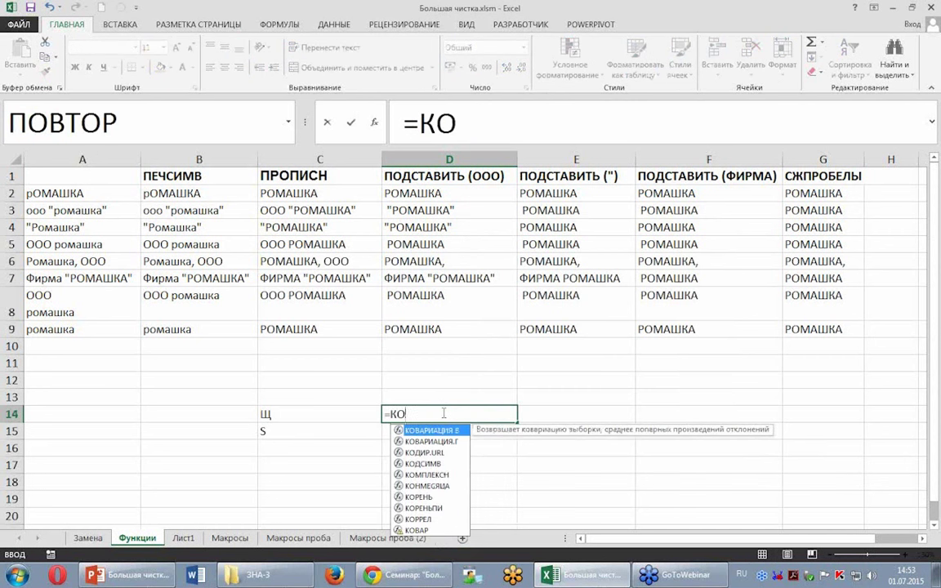
{"action": "type", "text": "Д"}
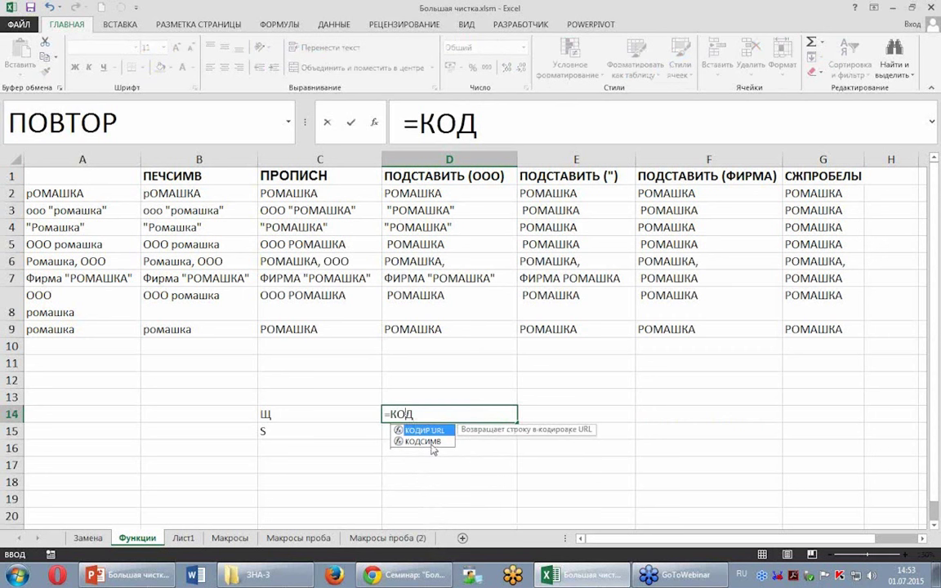
{"action": "double_click", "coordinate": [428, 442]}
{"action": "left_click", "coordinate": [298, 414]}
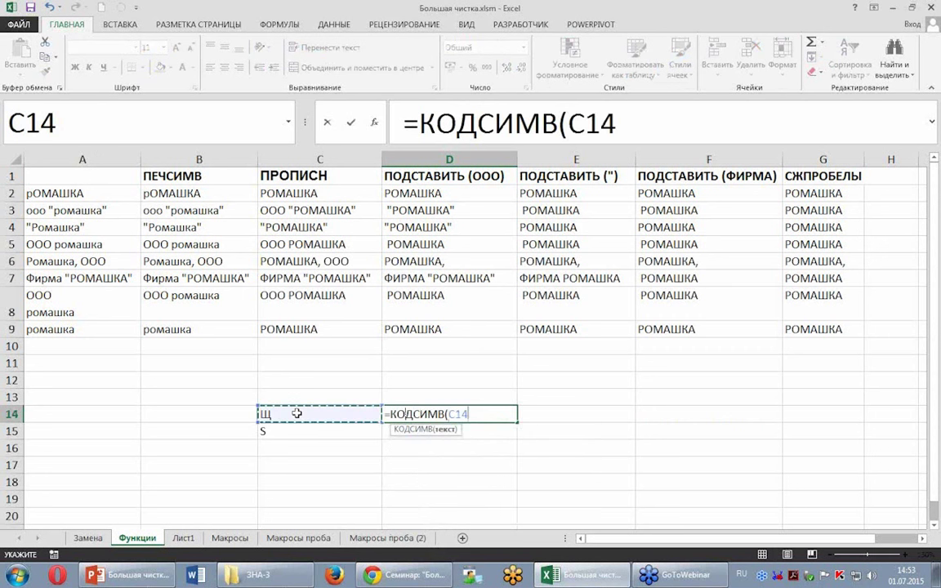
{"action": "type", "text": ")"}
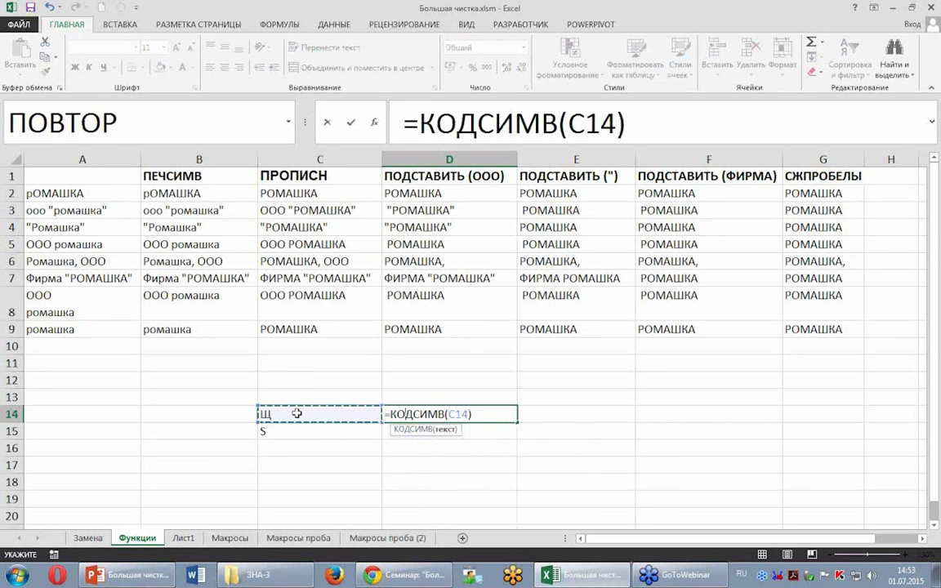
{"action": "key", "text": "Return"}
- Fill the КОДСИМВ formula down to D15 to get 83 for S
{"action": "left_click", "coordinate": [454, 414]}
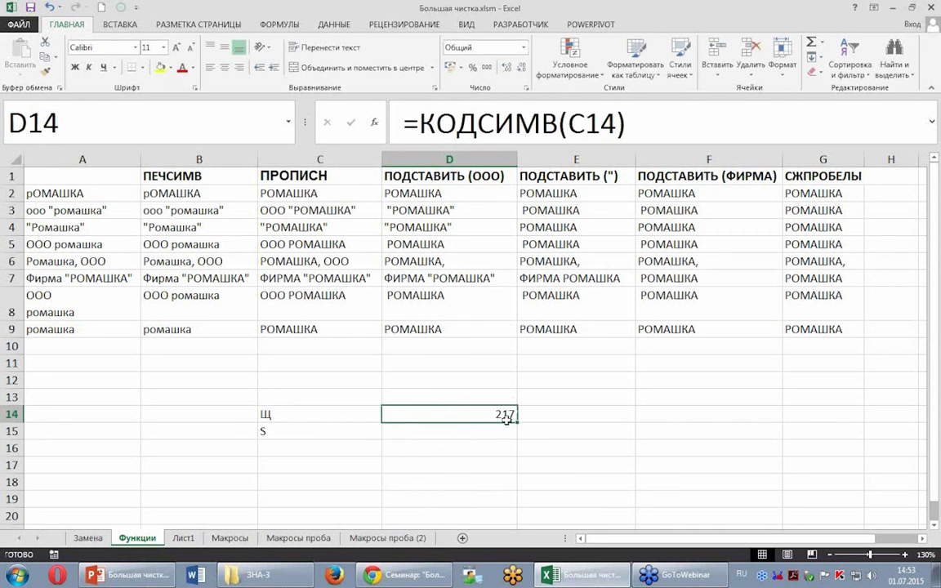
{"action": "left_click_drag", "start_coordinate": [516, 424], "coordinate": [518, 445]}
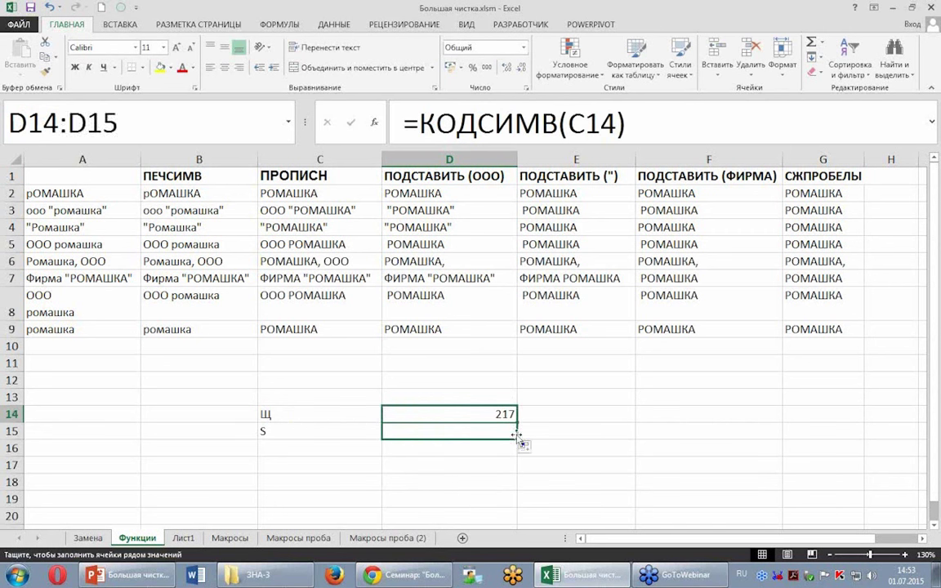
{"action": "left_click", "coordinate": [482, 461]}
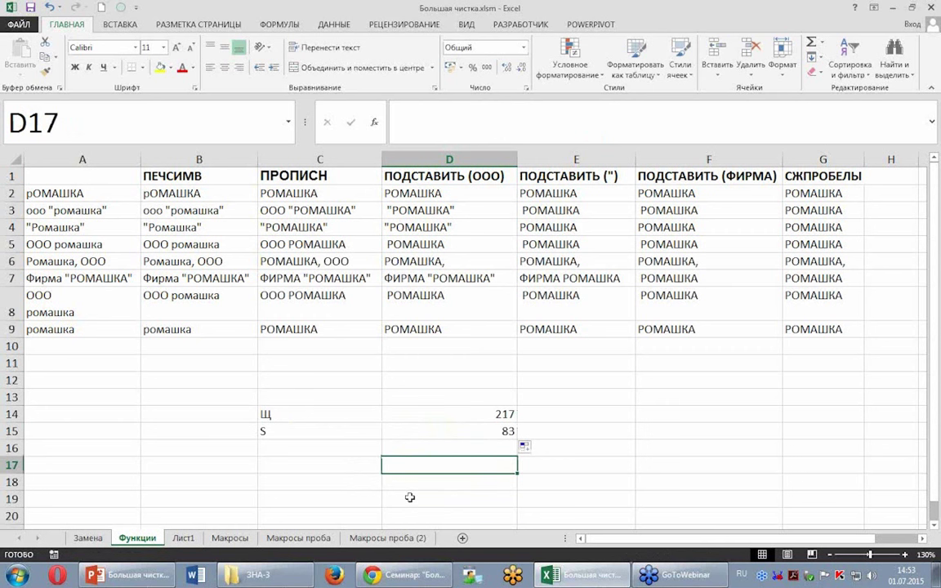
- Enter 0-127 in F14 and fill it down into F15
{"action": "left_click", "coordinate": [665, 414]}
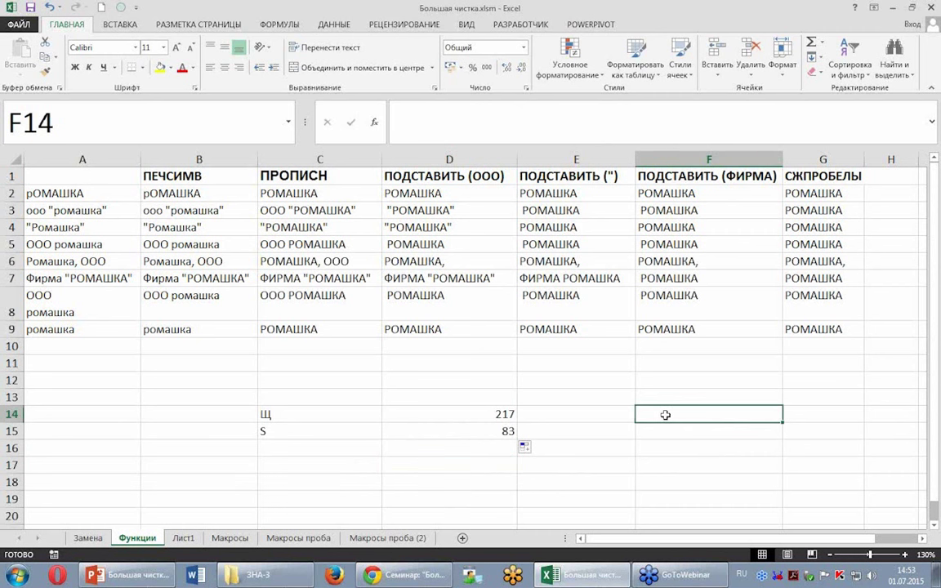
{"action": "type", "text": "0"}
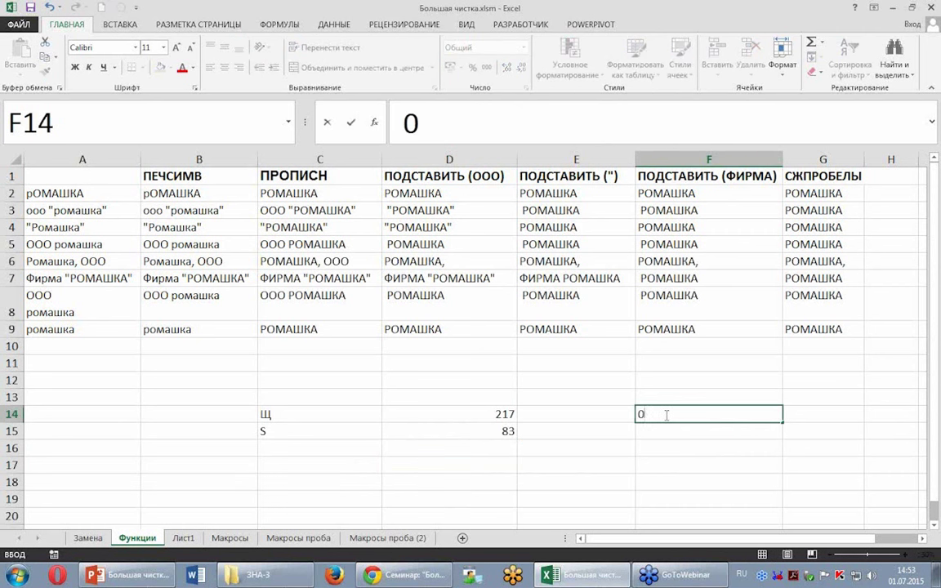
{"action": "type", "text": "-12"}
{"action": "type", "text": "7"}
{"action": "key", "text": "Return"}
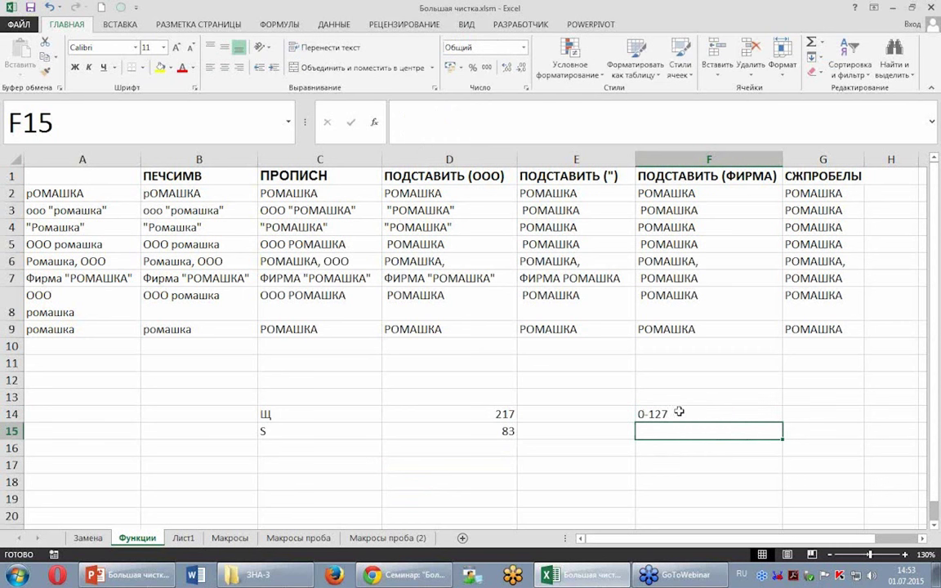
{"action": "left_click", "coordinate": [698, 416]}
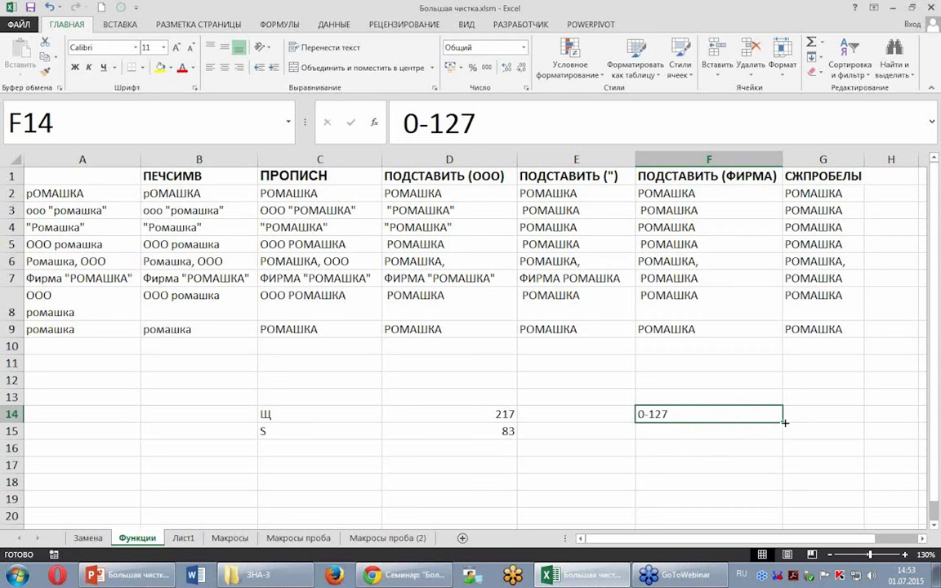
{"action": "left_click_drag", "start_coordinate": [783, 424], "coordinate": [782, 439]}
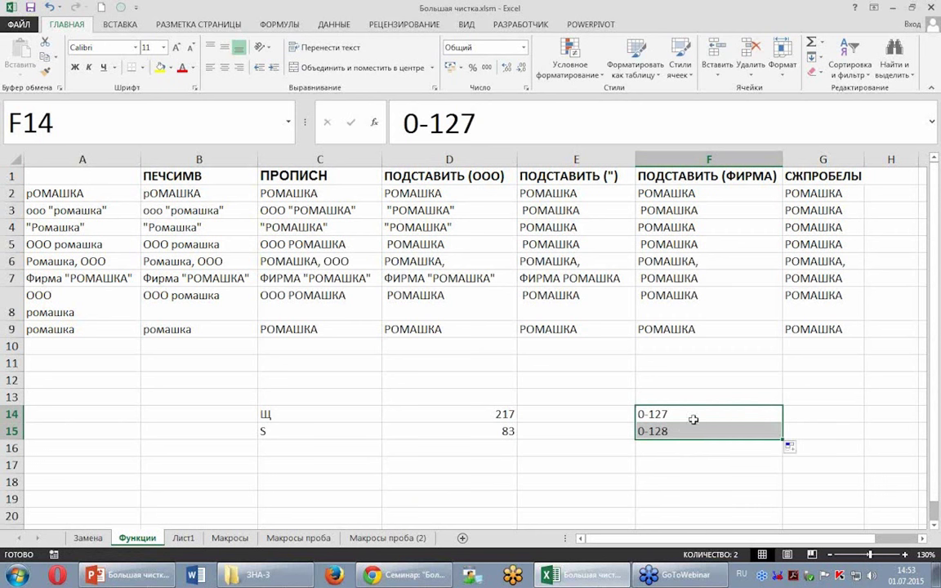
- Correct F15 to read 0-127 and edit F14 to read 128-255
{"action": "left_click_drag", "start_coordinate": [459, 123], "coordinate": [470, 122]}
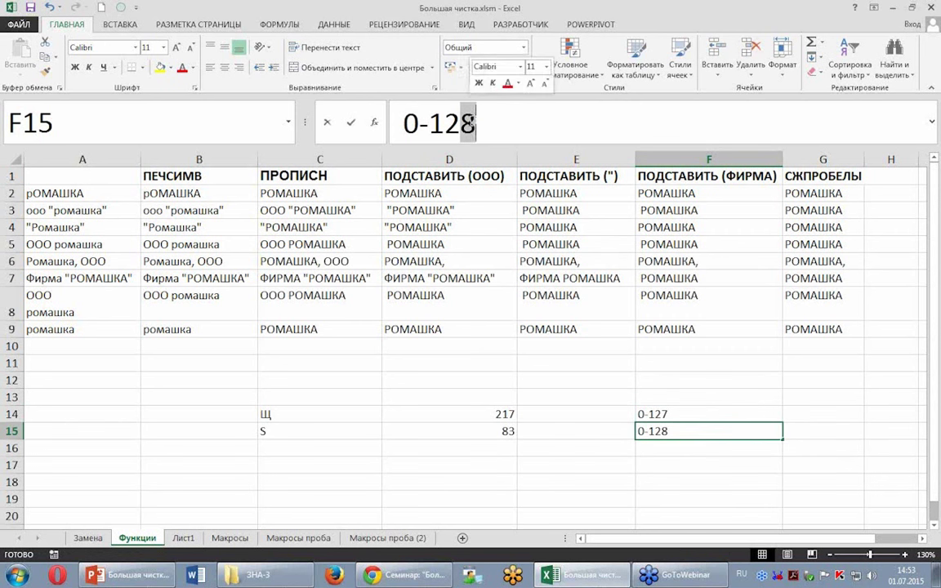
{"action": "type", "text": "7"}
{"action": "left_click", "coordinate": [677, 414]}
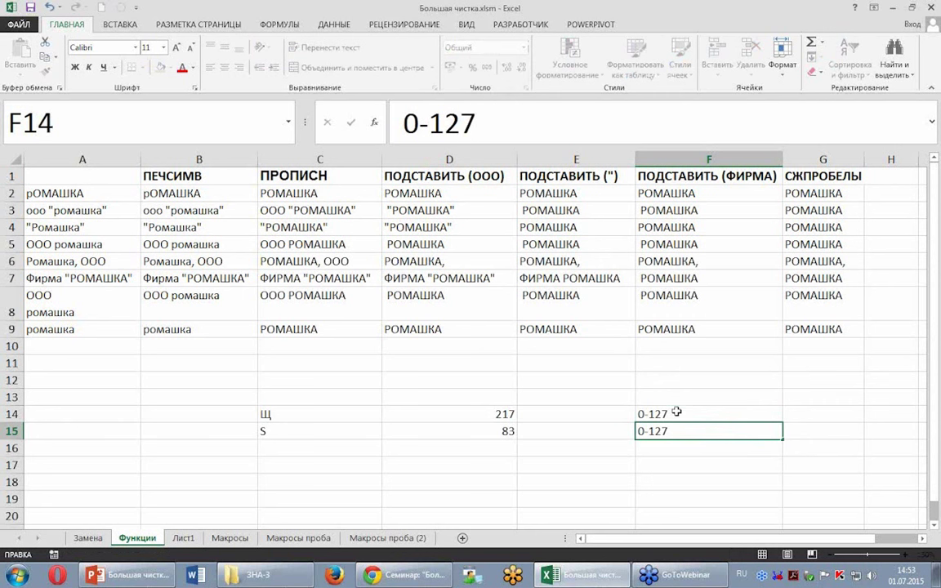
{"action": "left_click_drag", "start_coordinate": [404, 123], "coordinate": [416, 122]}
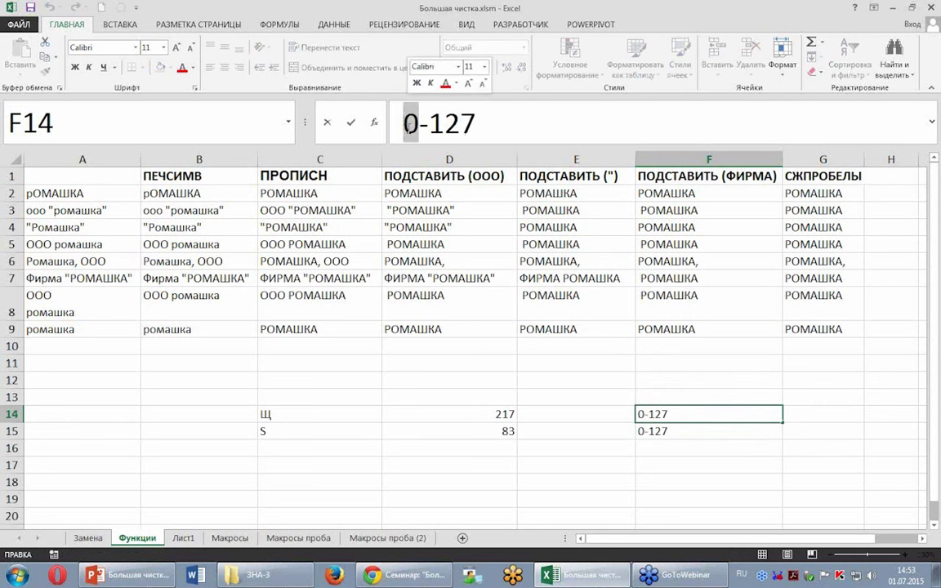
{"action": "type", "text": "128"}
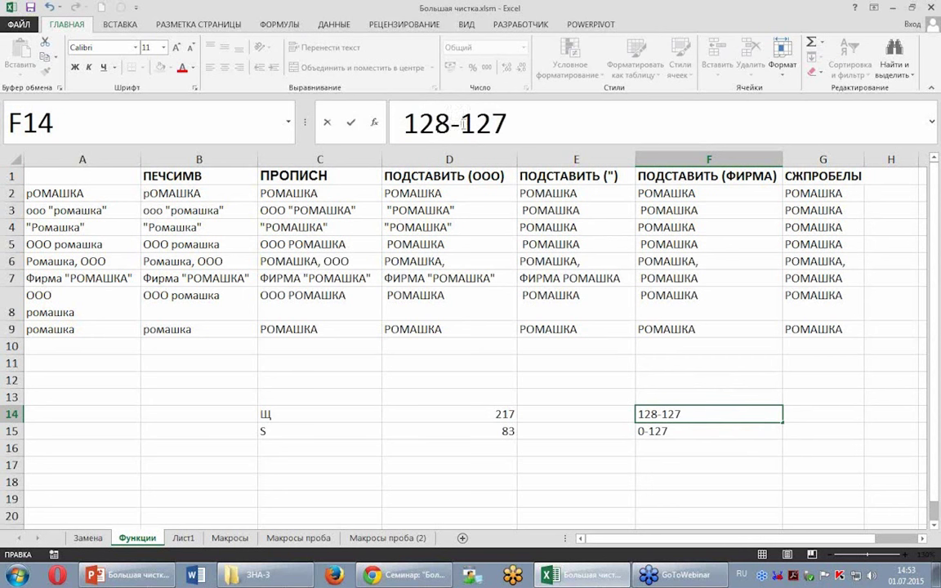
{"action": "left_click_drag", "start_coordinate": [456, 122], "coordinate": [506, 122]}
{"action": "type", "text": "255"}
{"action": "key", "text": "Return"}
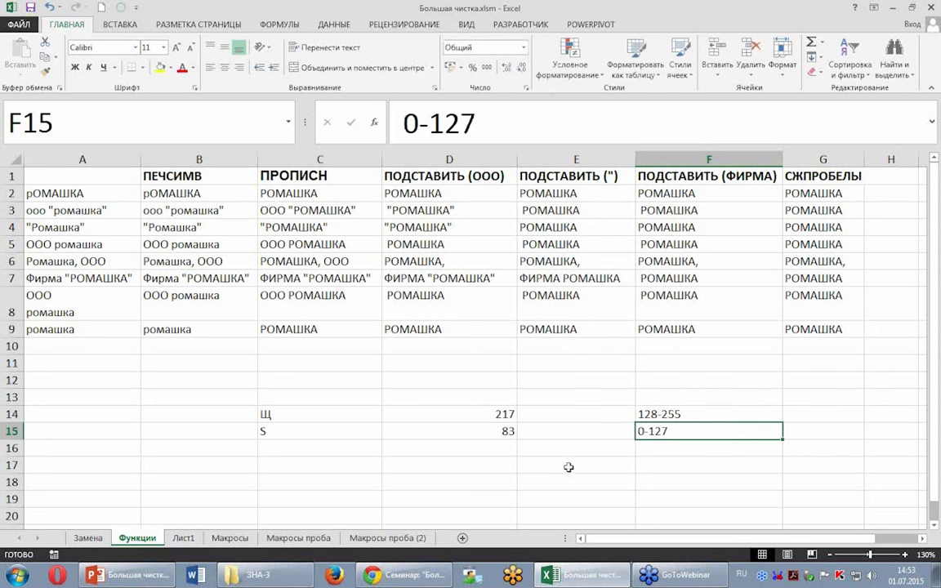
{"action": "left_click", "coordinate": [567, 467]}
- Append Ы and FR to the Щ in C14, making it ЩЫFR
{"action": "left_click", "coordinate": [322, 415]}
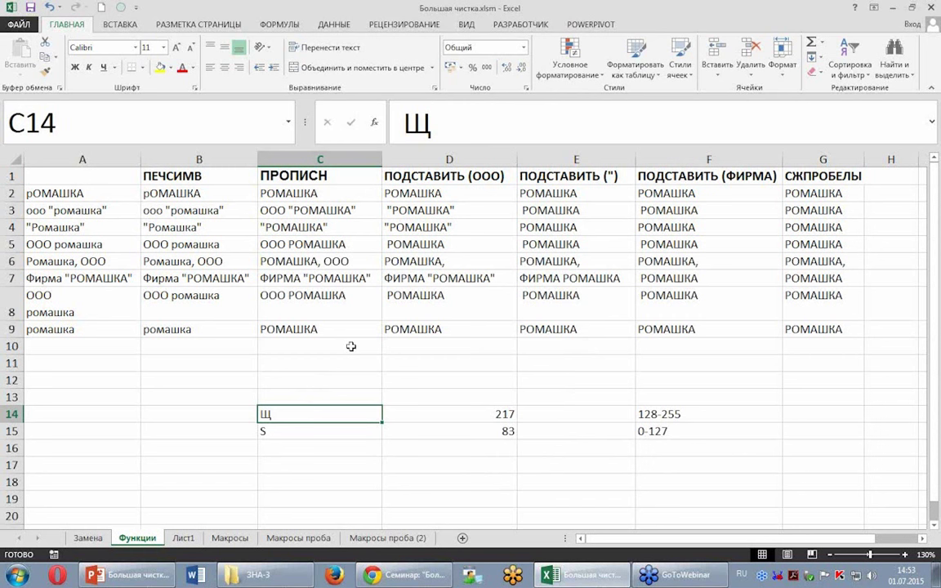
{"action": "left_click", "coordinate": [437, 122]}
{"action": "type", "text": "Ы"}
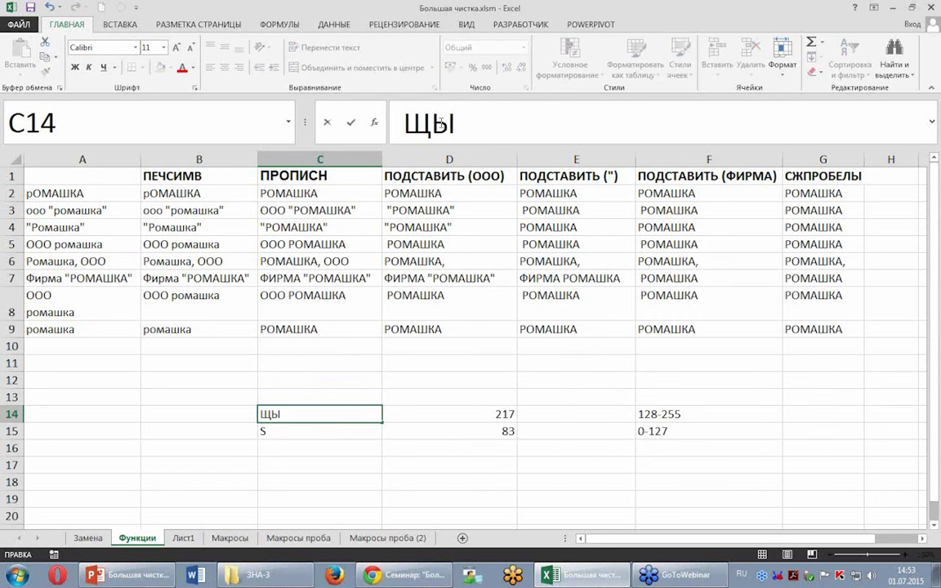
{"action": "key", "text": "alt+shift"}
{"action": "type", "text": "FR"}
{"action": "key", "text": "Return"}
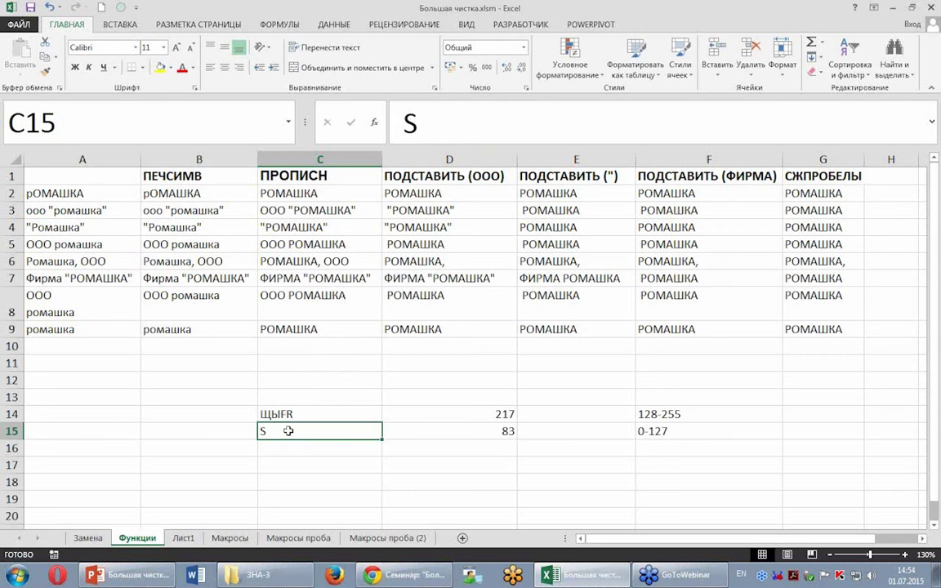
- Delete the extra characters so C14 holds only Щ again
{"action": "left_click", "coordinate": [312, 417]}
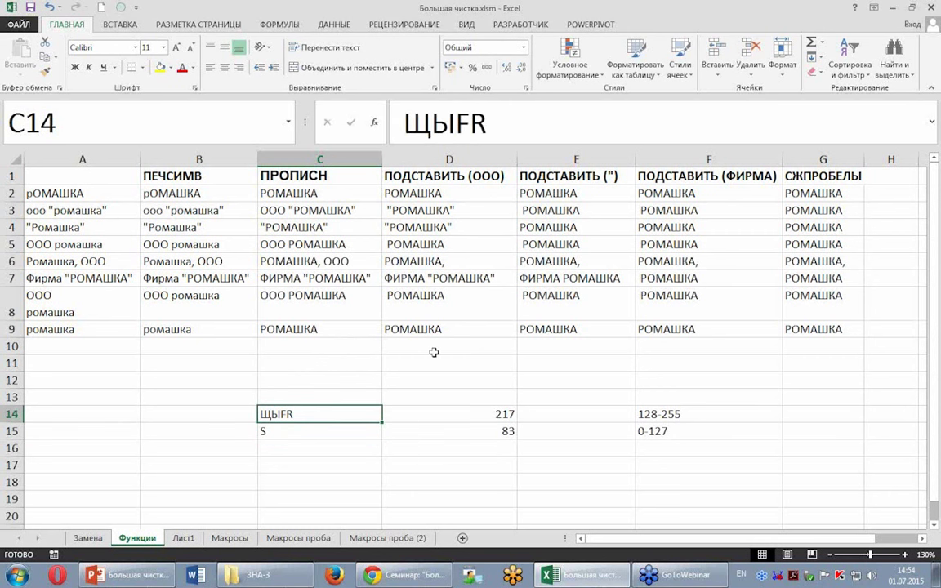
{"action": "left_click", "coordinate": [508, 122]}
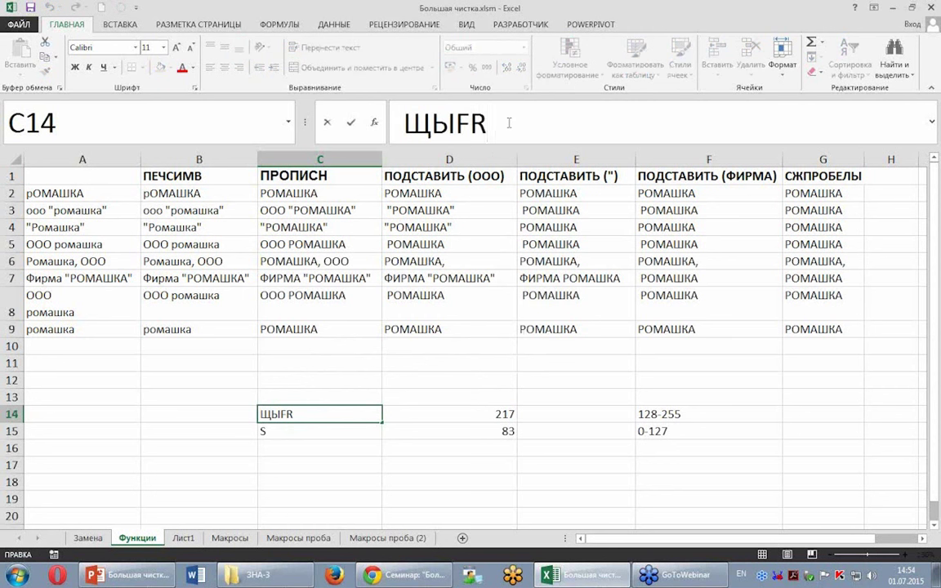
{"action": "key", "text": "BackSpace"}
{"action": "key", "text": "BackSpace"}
{"action": "key", "text": "BackSpace"}
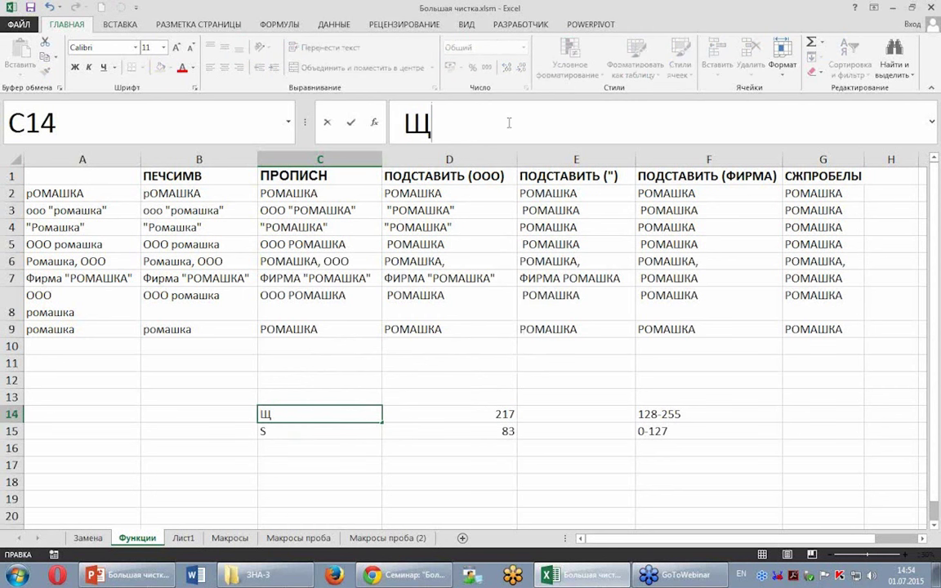
{"action": "key", "text": "Return"}
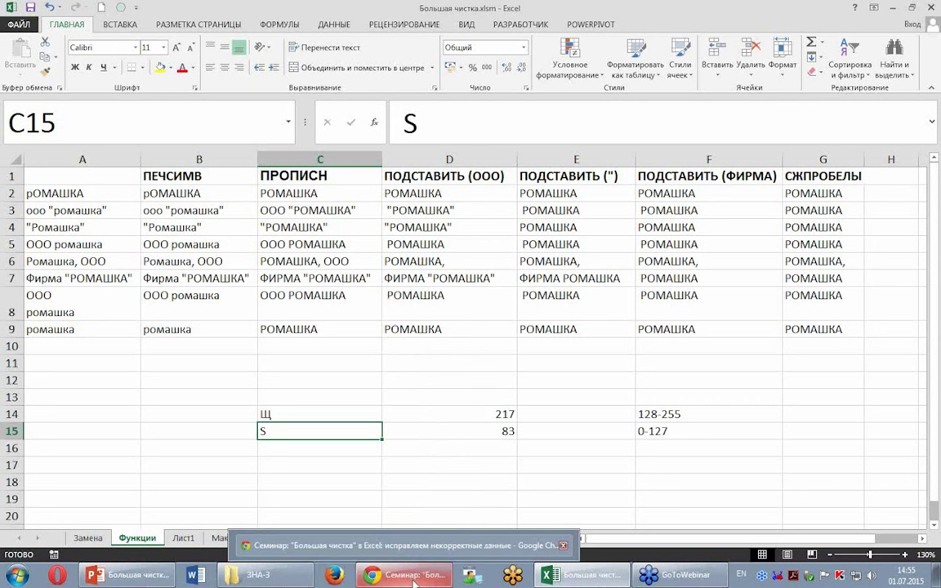
- Click a few empty cells, then bring the course group web page up in Chrome
{"action": "left_click", "coordinate": [449, 369]}
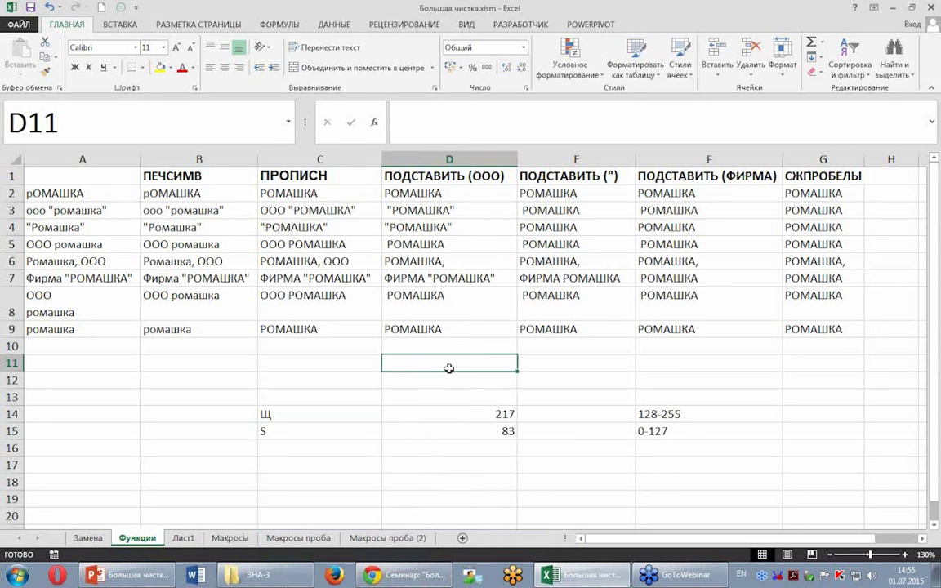
{"action": "left_click", "coordinate": [290, 362]}
{"action": "left_click", "coordinate": [204, 362]}
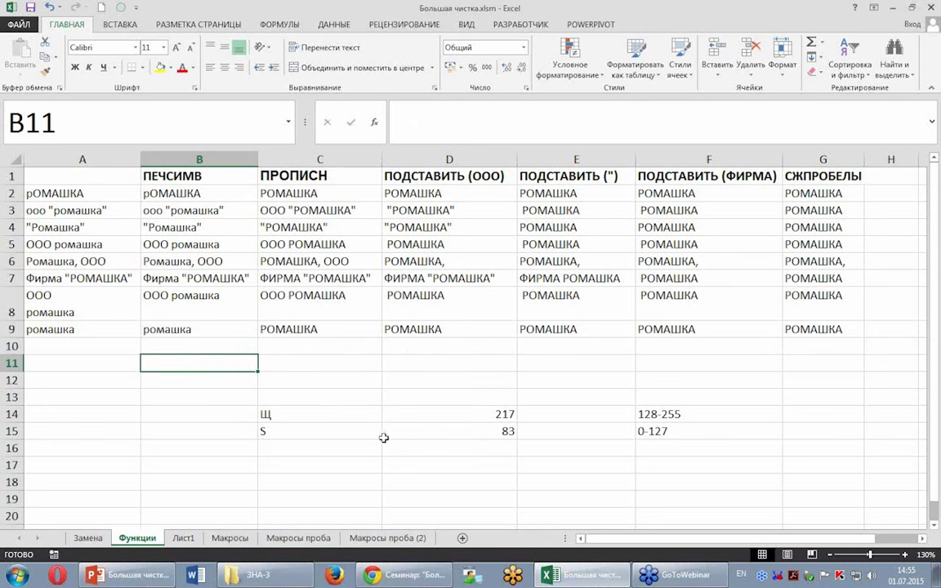
{"action": "left_click", "coordinate": [415, 577]}
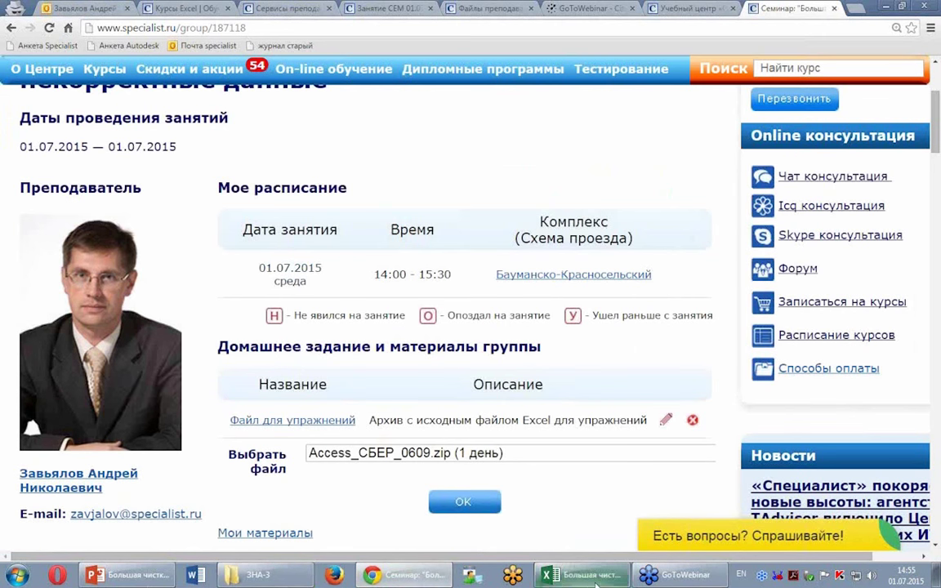
- Show slide 5 in PowerPoint and highlight the text case and quotes bullets
{"action": "left_click", "coordinate": [143, 577]}
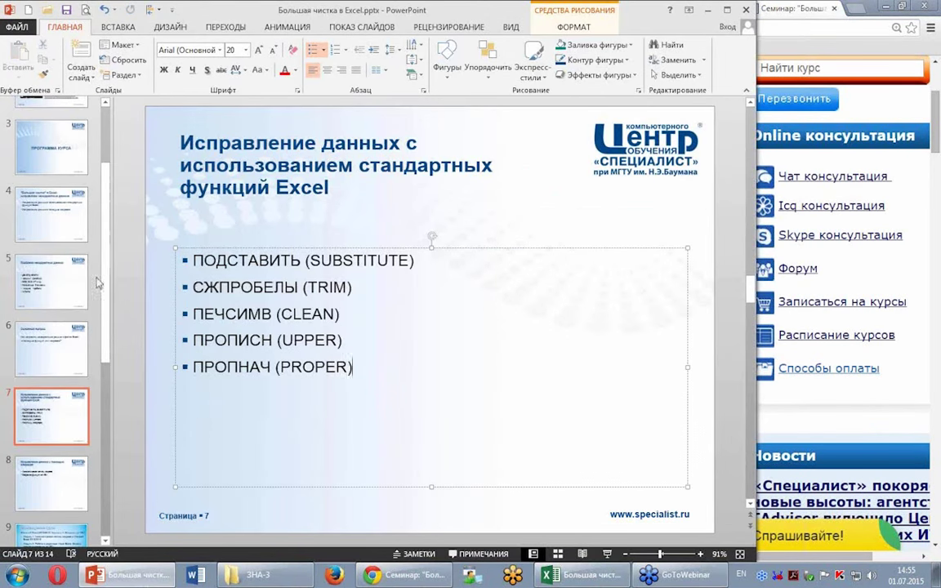
{"action": "left_click", "coordinate": [53, 293]}
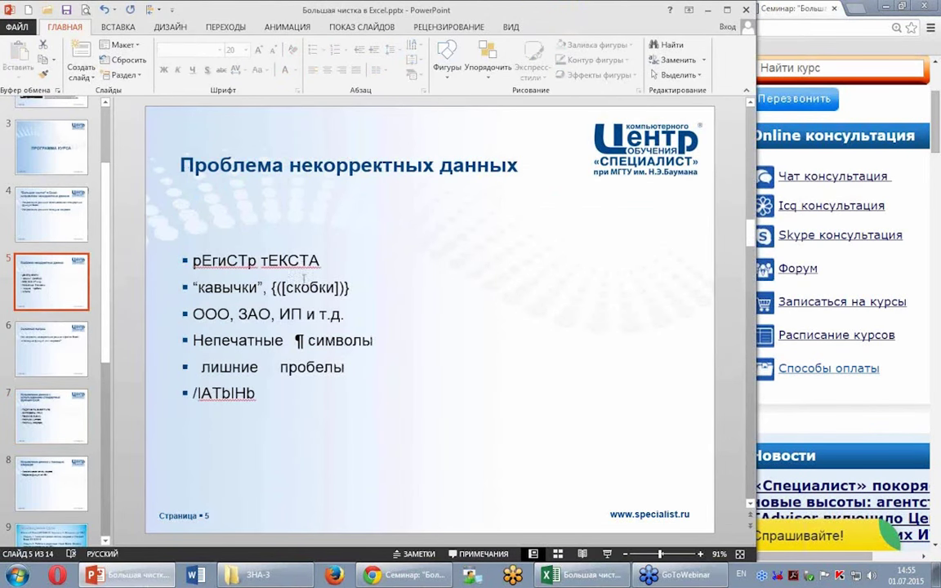
{"action": "left_click_drag", "start_coordinate": [321, 259], "coordinate": [191, 259]}
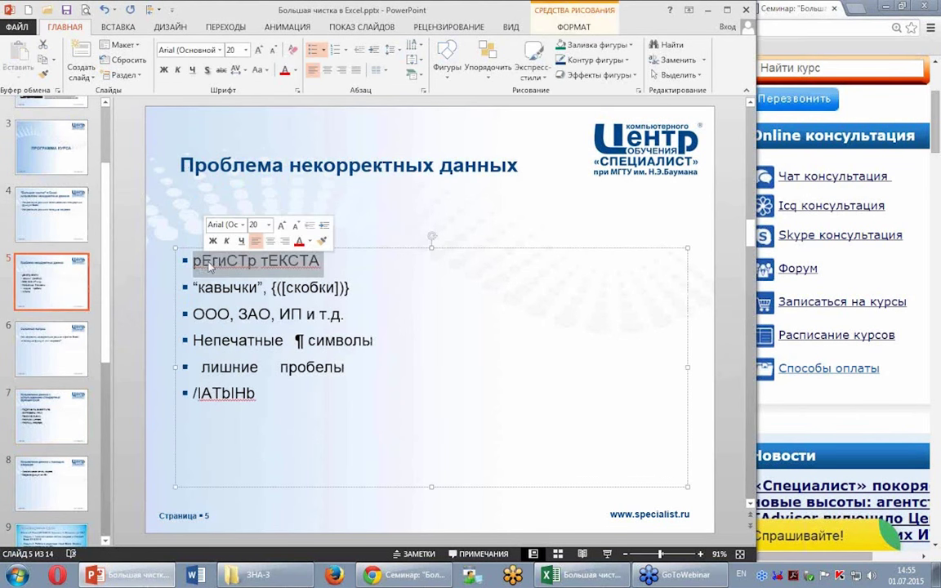
{"action": "mouse_move", "coordinate": [352, 288]}
{"action": "left_mouse_down"}
{"action": "mouse_move", "coordinate": [283, 289]}
{"action": "mouse_move", "coordinate": [193, 260]}
{"action": "left_mouse_up"}
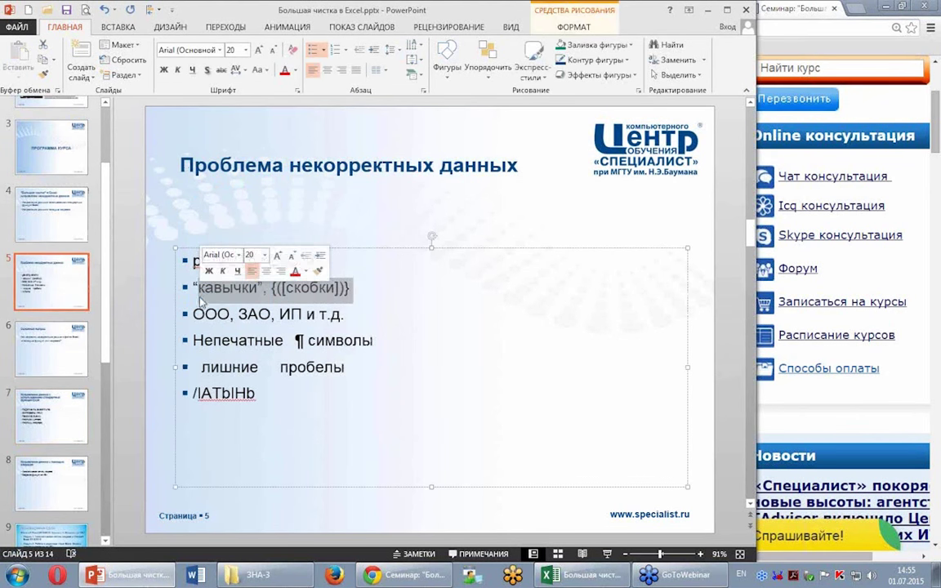
{"action": "left_click", "coordinate": [183, 282]}
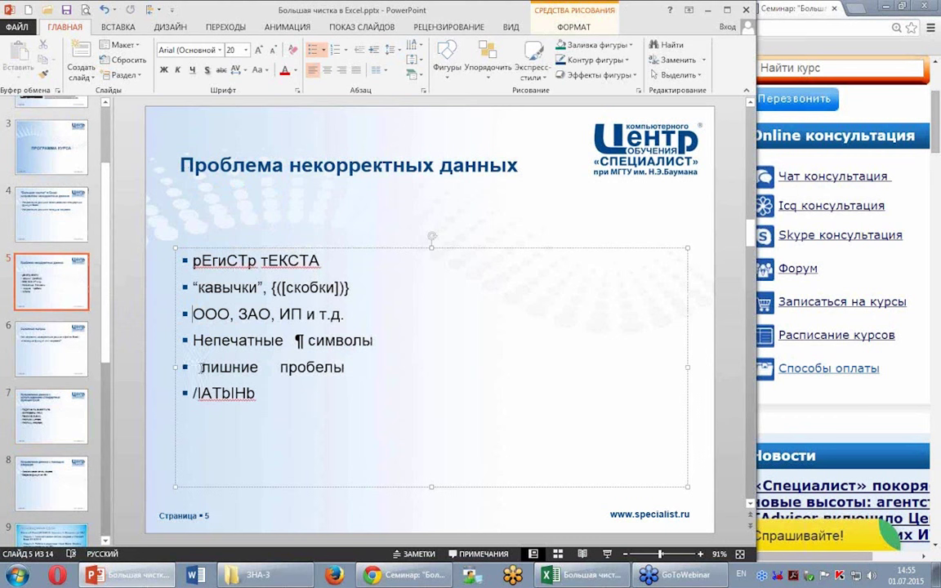
- Highlight the extra spaces, non-printing characters and lookalike text bullets
{"action": "mouse_move", "coordinate": [193, 367]}
{"action": "left_mouse_down"}
{"action": "mouse_move", "coordinate": [376, 369]}
{"action": "mouse_move", "coordinate": [308, 341]}
{"action": "mouse_move", "coordinate": [195, 341]}
{"action": "left_mouse_up"}
{"action": "left_click", "coordinate": [382, 350]}
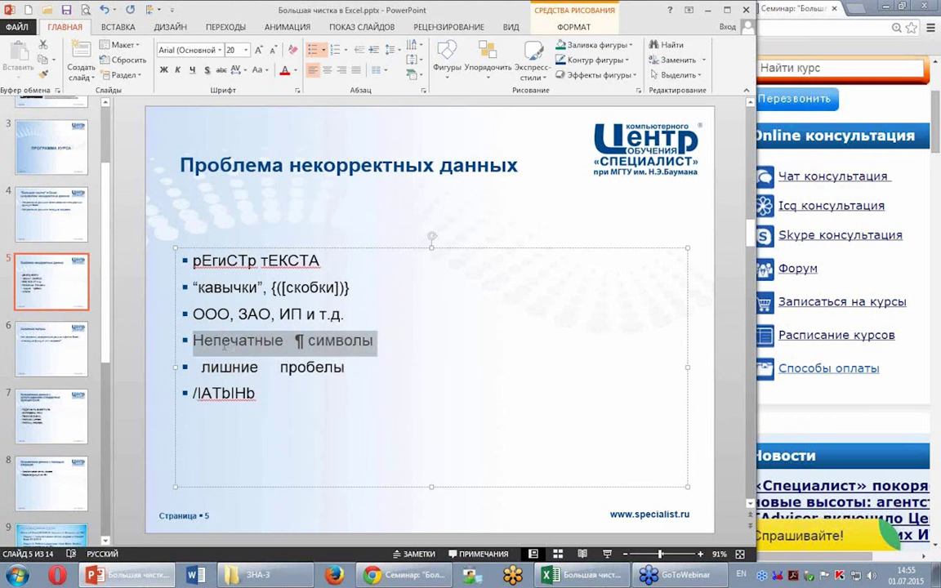
{"action": "left_click", "coordinate": [353, 395]}
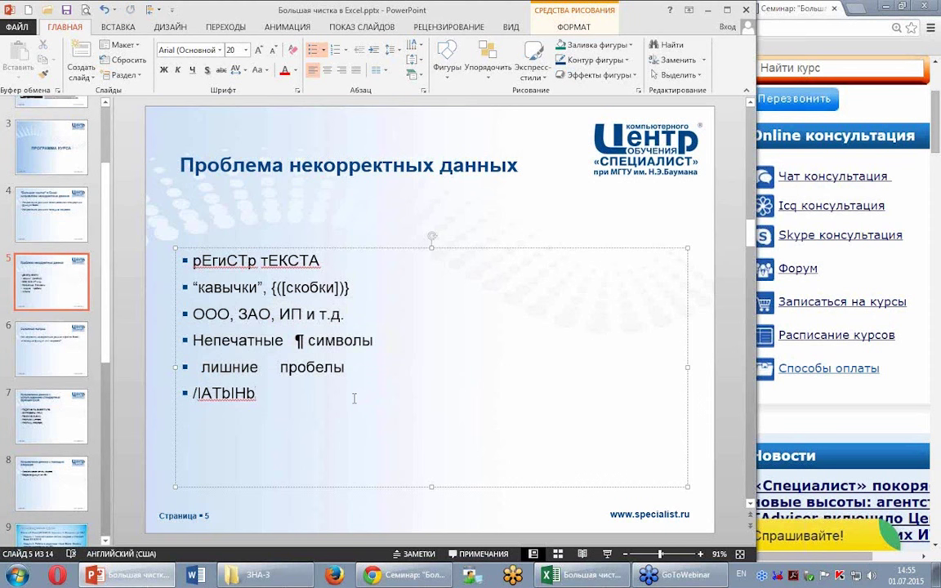
{"action": "left_click_drag", "start_coordinate": [259, 393], "coordinate": [196, 393]}
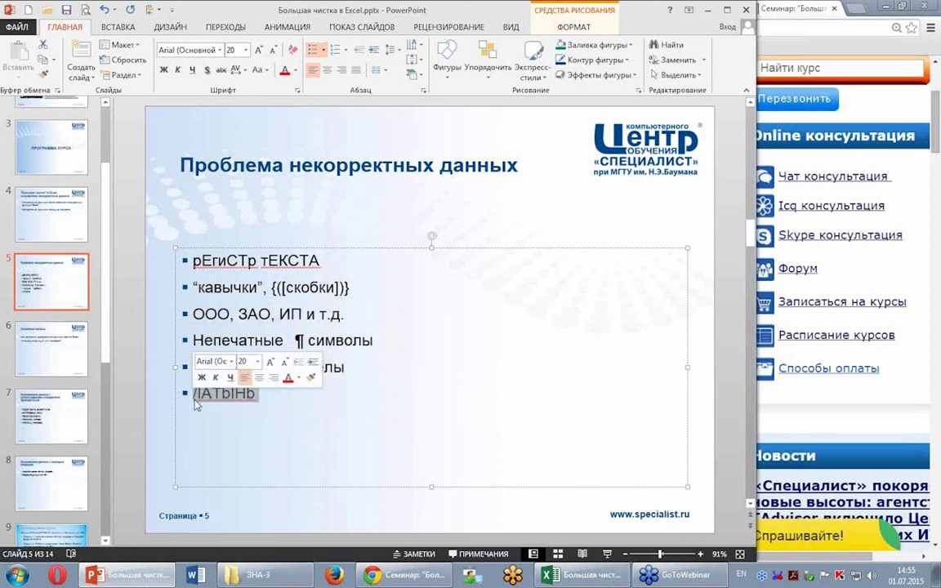
{"action": "left_click", "coordinate": [195, 446]}
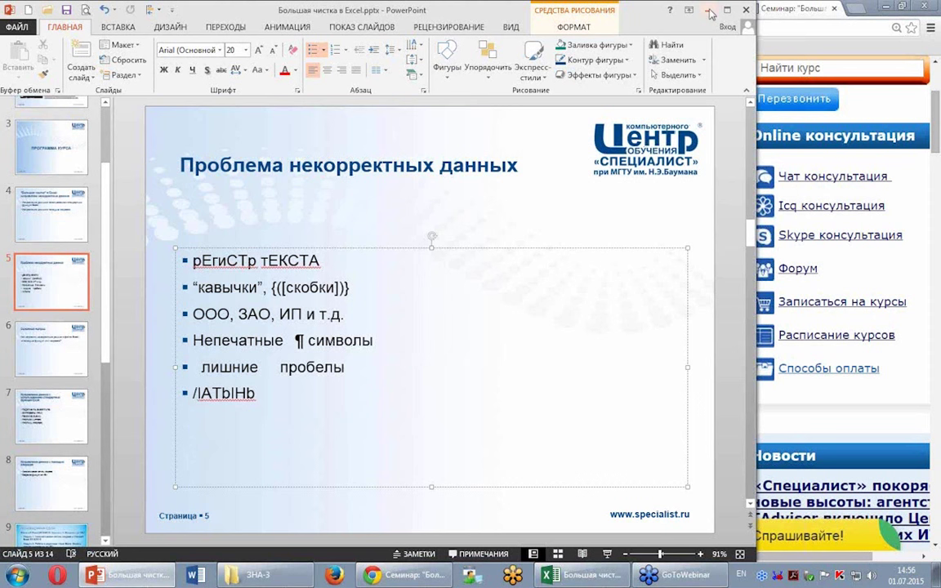
- Go past slide 7 to slide 8, 'Исправление данных с помощью макросов'
{"action": "left_click", "coordinate": [64, 414]}
{"action": "left_click", "coordinate": [58, 463]}
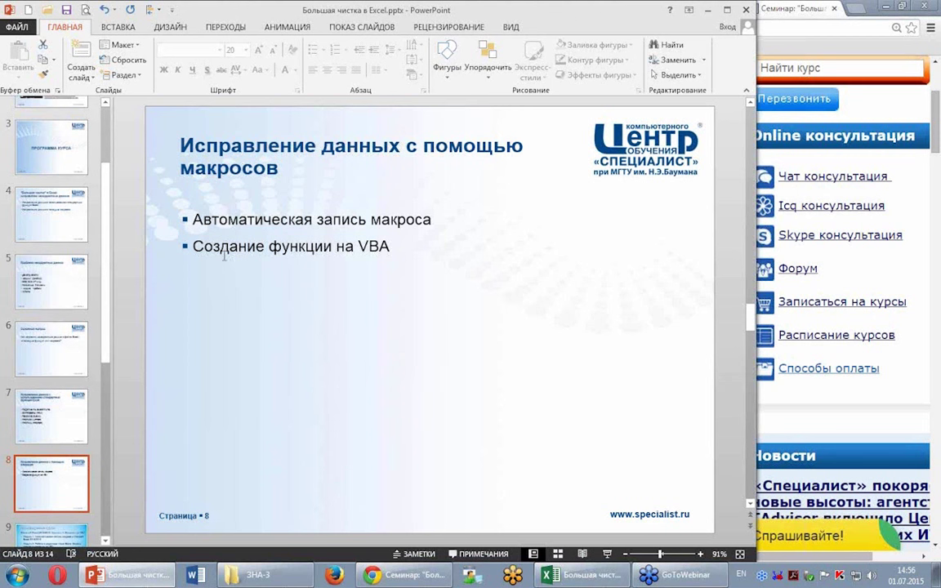
- Add an empty bullet after the VBA function bullet on slide 8, then discard it
{"action": "left_click", "coordinate": [193, 246]}
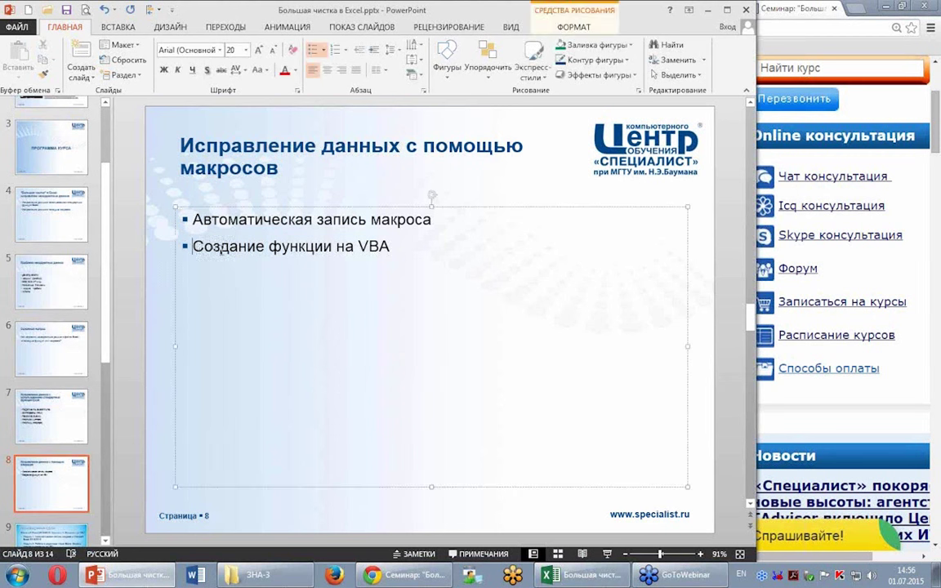
{"action": "left_click_drag", "start_coordinate": [222, 247], "coordinate": [390, 245]}
{"action": "left_click", "coordinate": [415, 280]}
{"action": "key", "text": "Return"}
{"action": "left_click", "coordinate": [452, 181]}
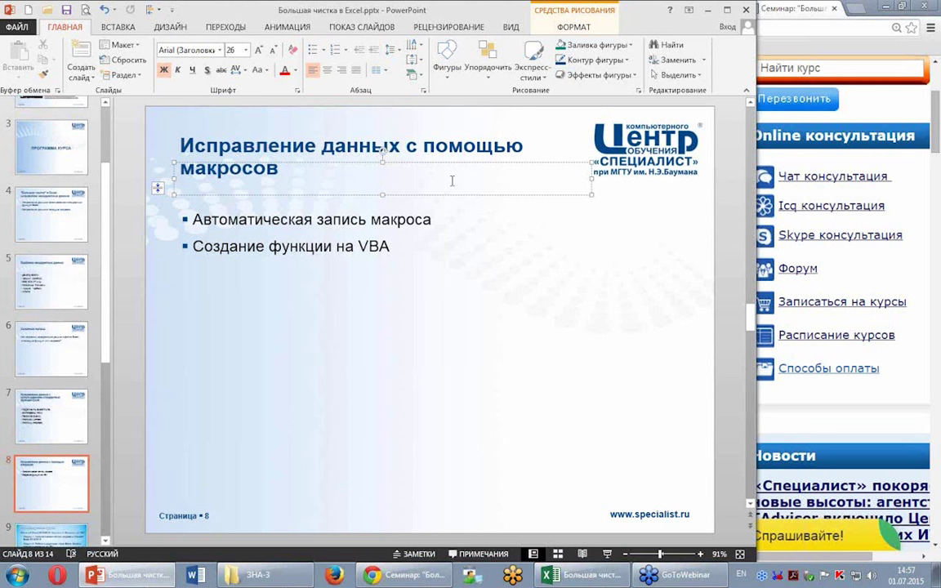
- Return to the Excel workbook's Функции sheet
{"action": "left_click", "coordinate": [842, 335]}
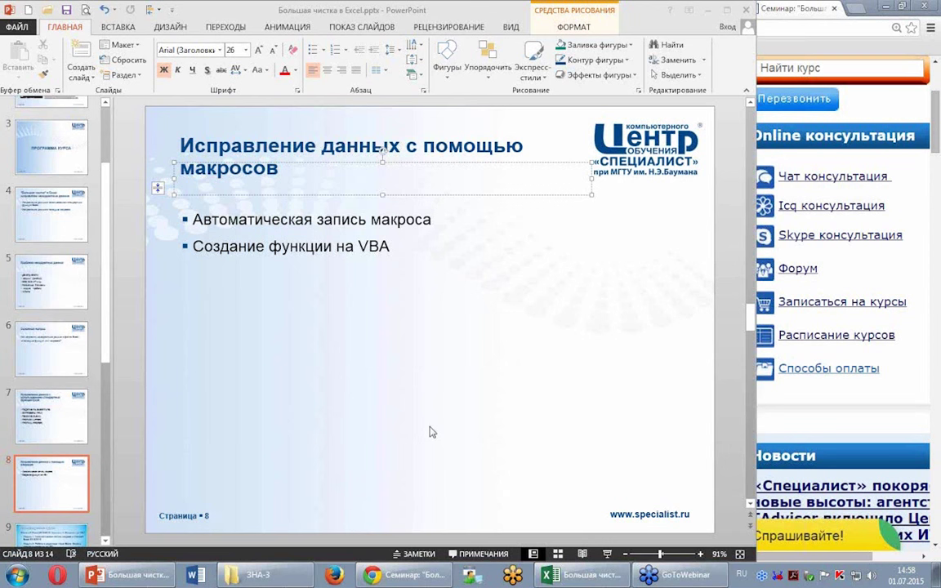
{"action": "left_click", "coordinate": [578, 575]}
{"action": "left_click", "coordinate": [352, 348]}
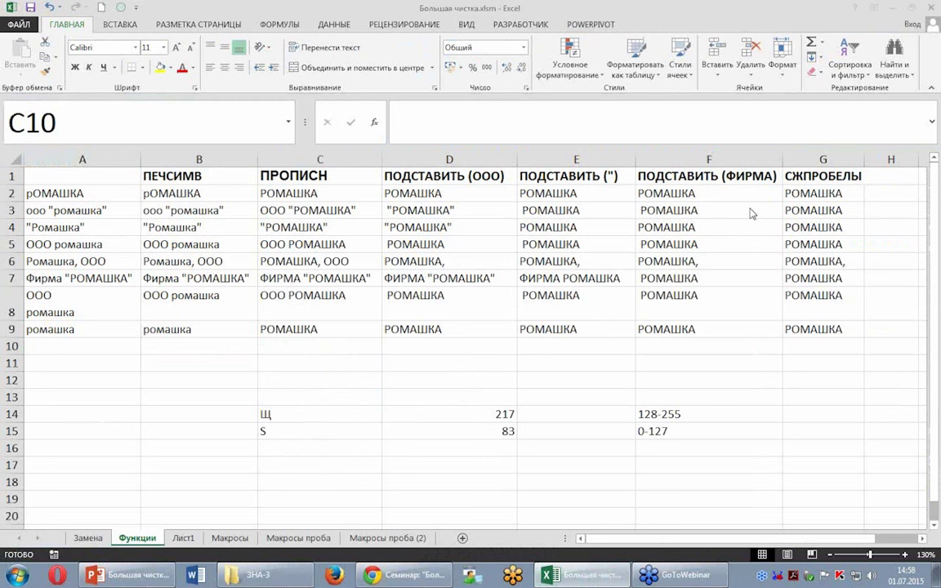
- Check D7's ПОДСТАВИТЬ formula and the View tab's Macros list, then show the Developer tab
{"action": "left_click", "coordinate": [523, 278]}
{"action": "left_click", "coordinate": [471, 281]}
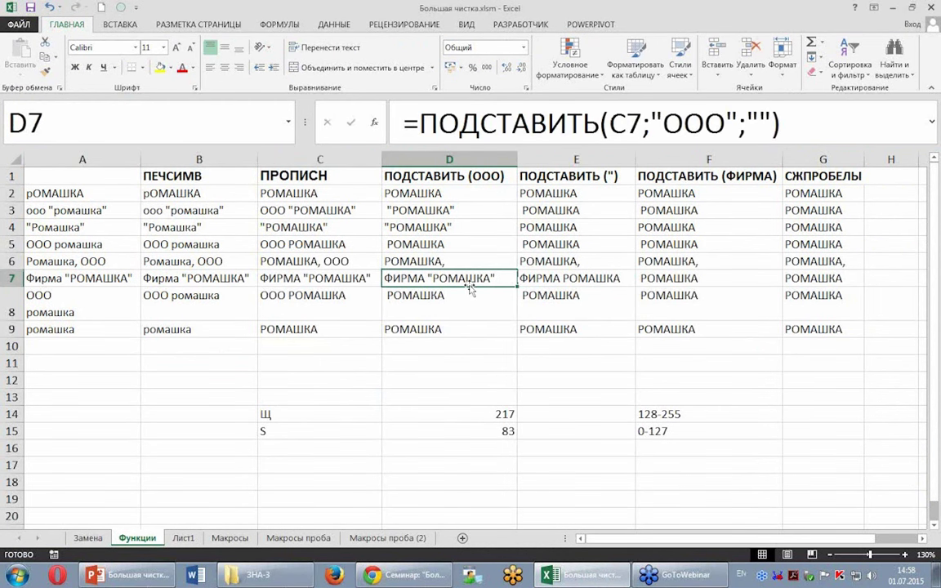
{"action": "left_click", "coordinate": [99, 26]}
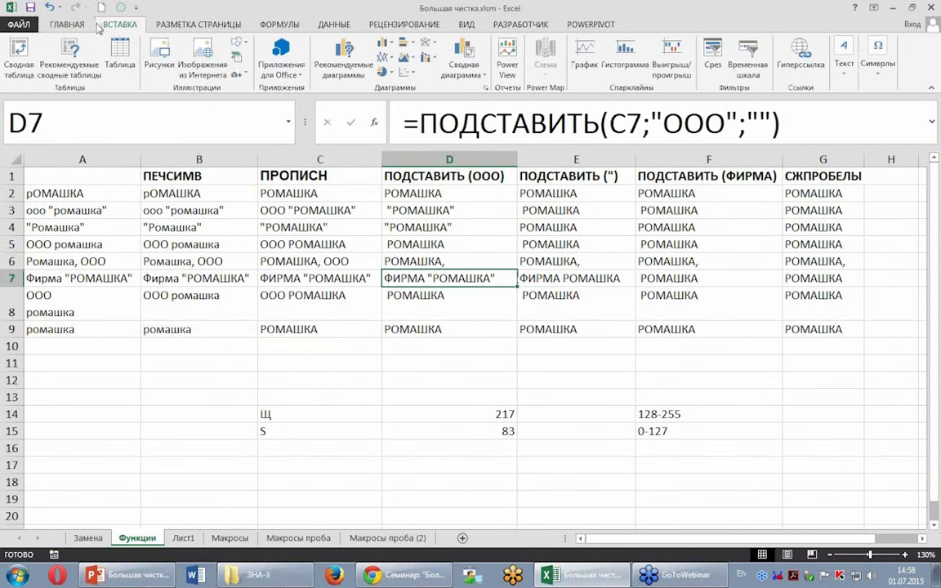
{"action": "left_click", "coordinate": [74, 25]}
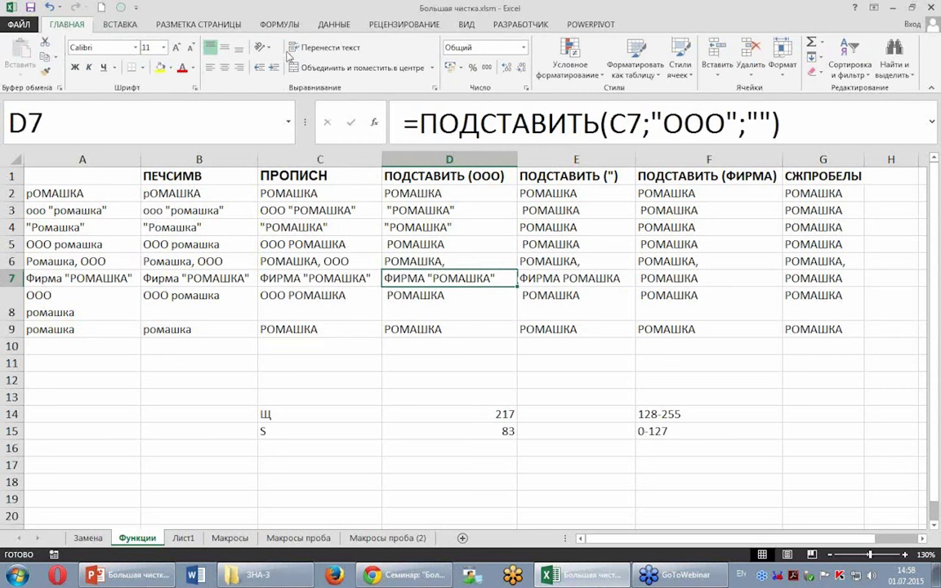
{"action": "left_click", "coordinate": [467, 25]}
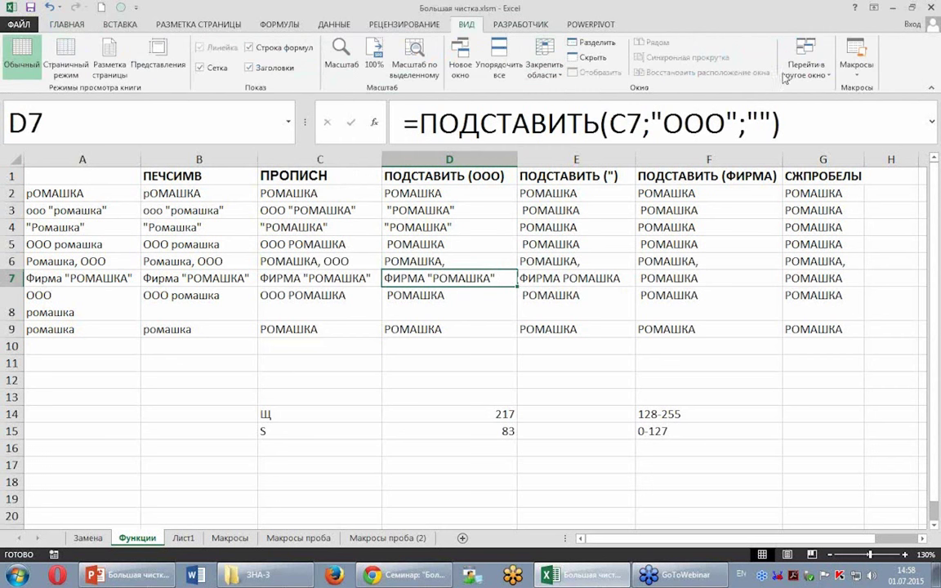
{"action": "left_click", "coordinate": [856, 66]}
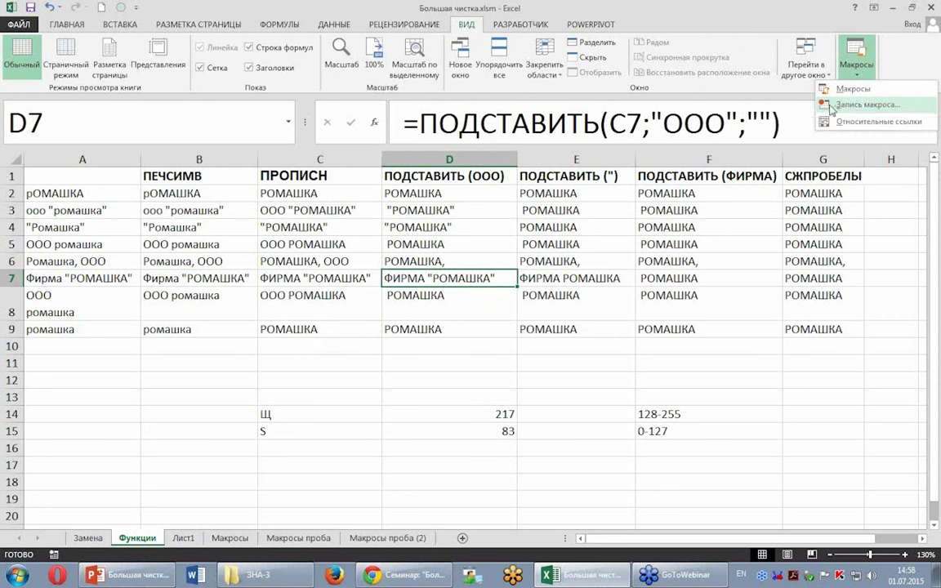
{"action": "left_click", "coordinate": [520, 26]}
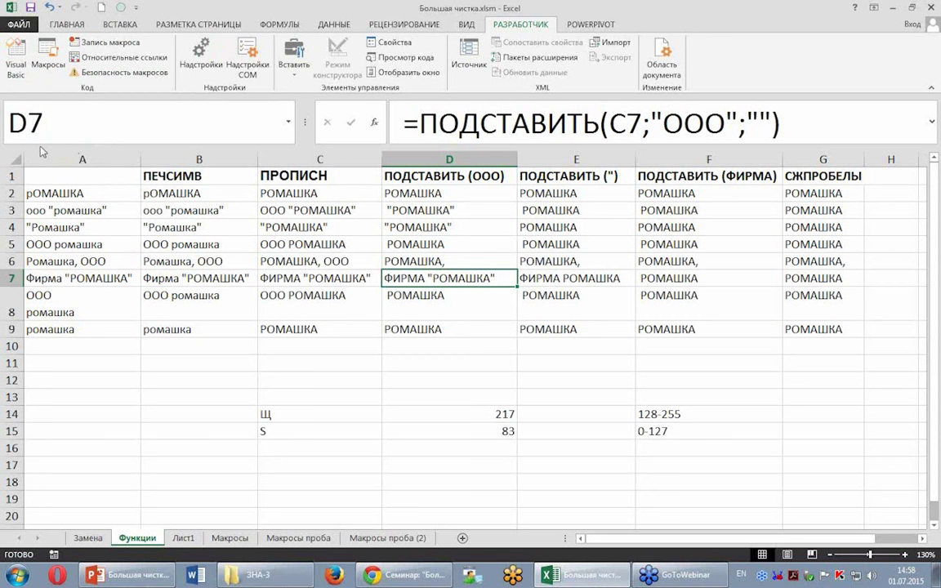
{"action": "left_click", "coordinate": [21, 25]}
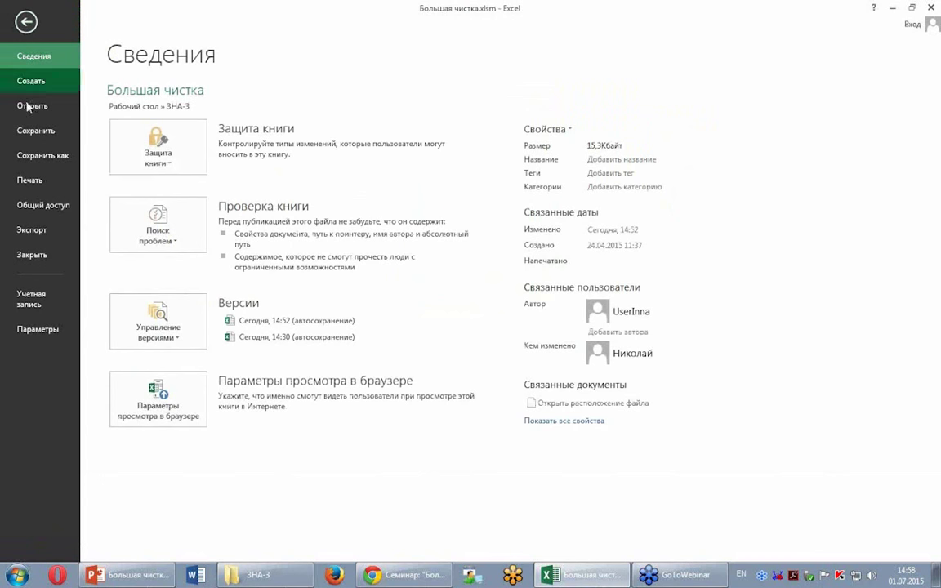
{"action": "left_click", "coordinate": [40, 330]}
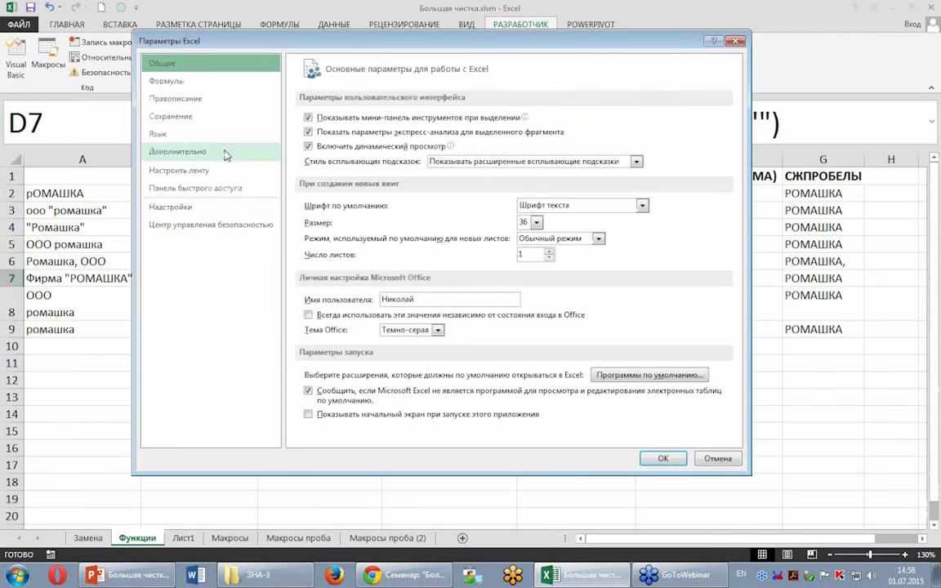
{"action": "left_click", "coordinate": [179, 173]}
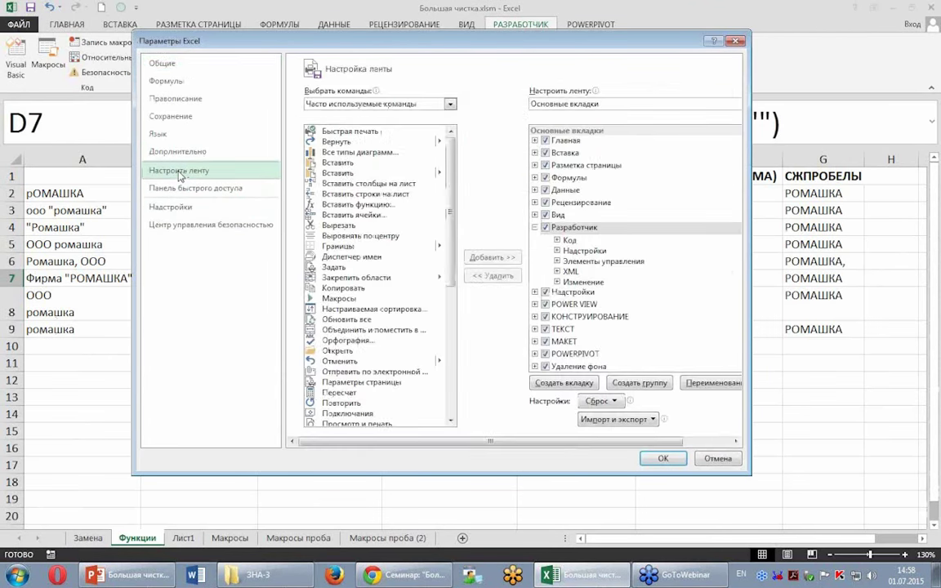
{"action": "left_click", "coordinate": [548, 232]}
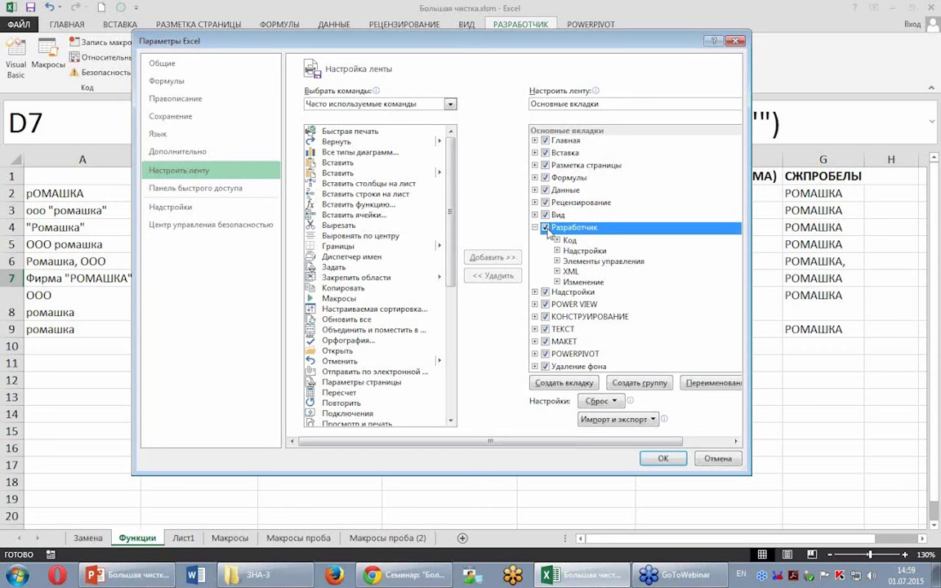
{"action": "left_click", "coordinate": [663, 459]}
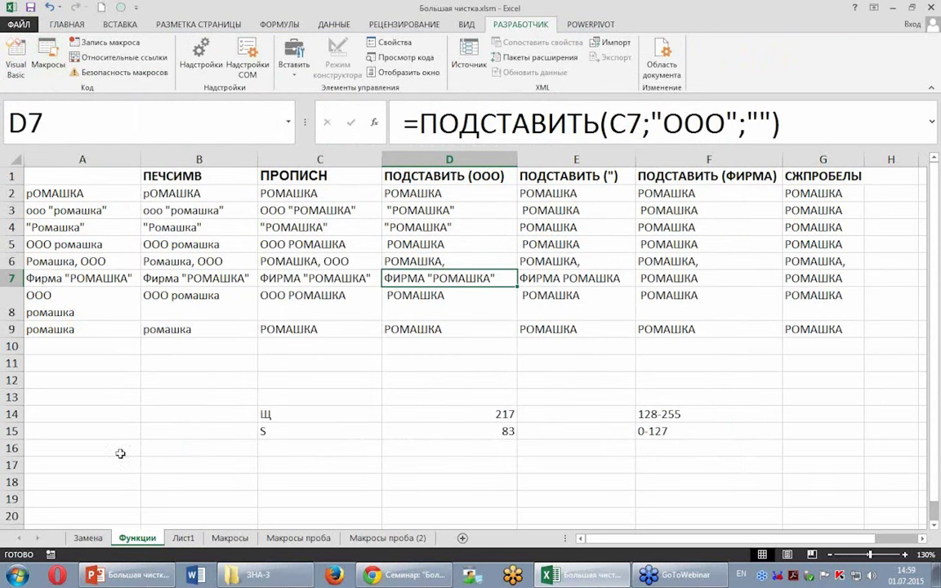
- On the Замена sheet, zoom to 136% and select the company names in A2:A9
{"action": "left_click", "coordinate": [93, 542]}
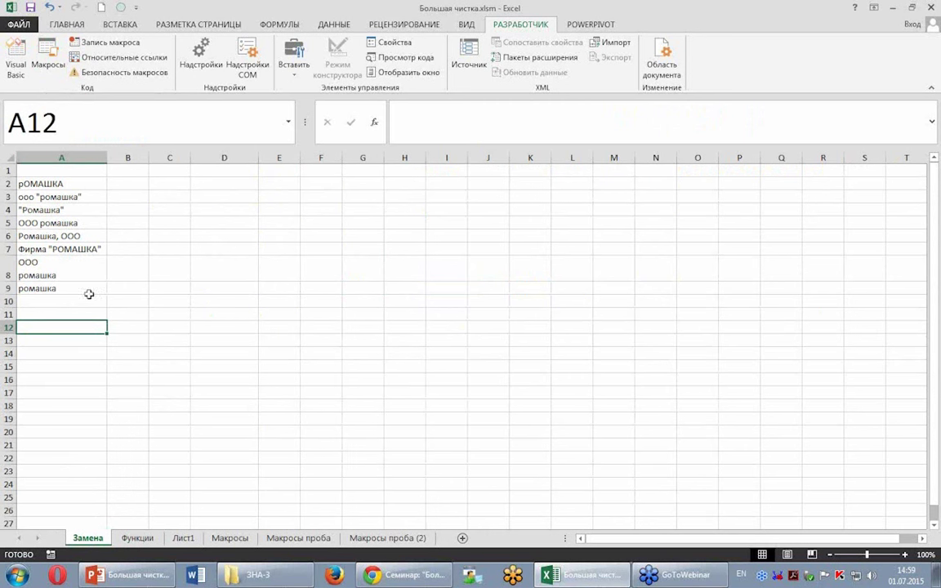
{"action": "left_click", "coordinate": [872, 555]}
{"action": "left_click", "coordinate": [494, 404]}
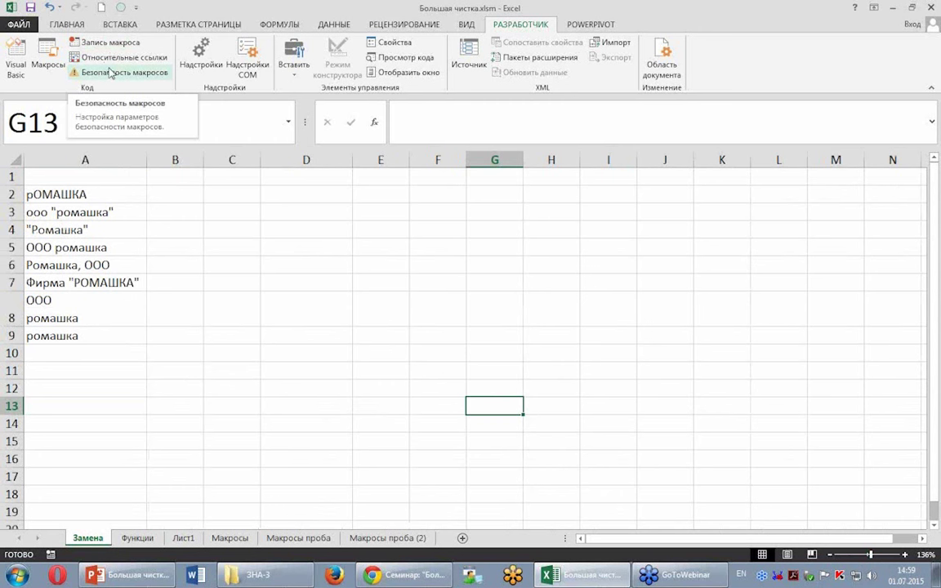
{"action": "left_click", "coordinate": [314, 321]}
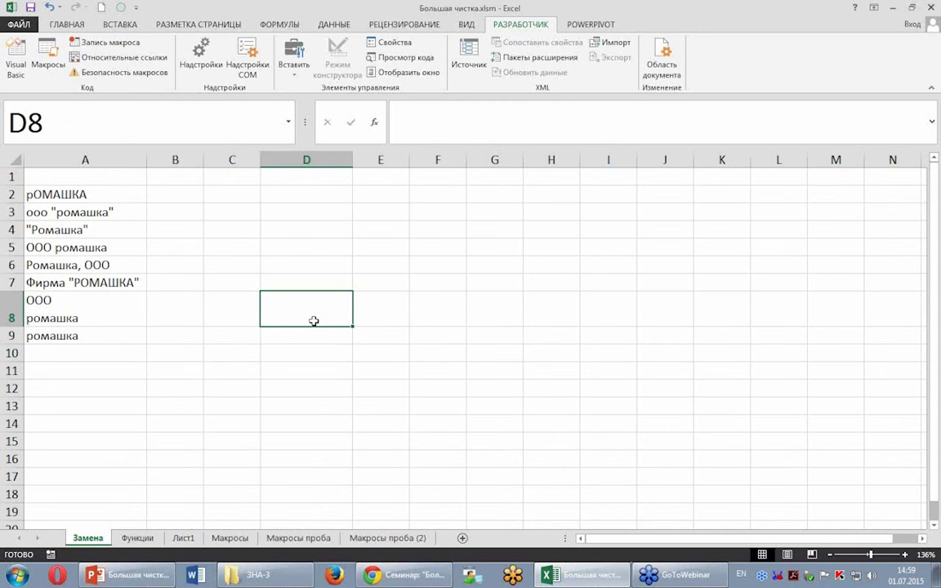
{"action": "left_click", "coordinate": [279, 393]}
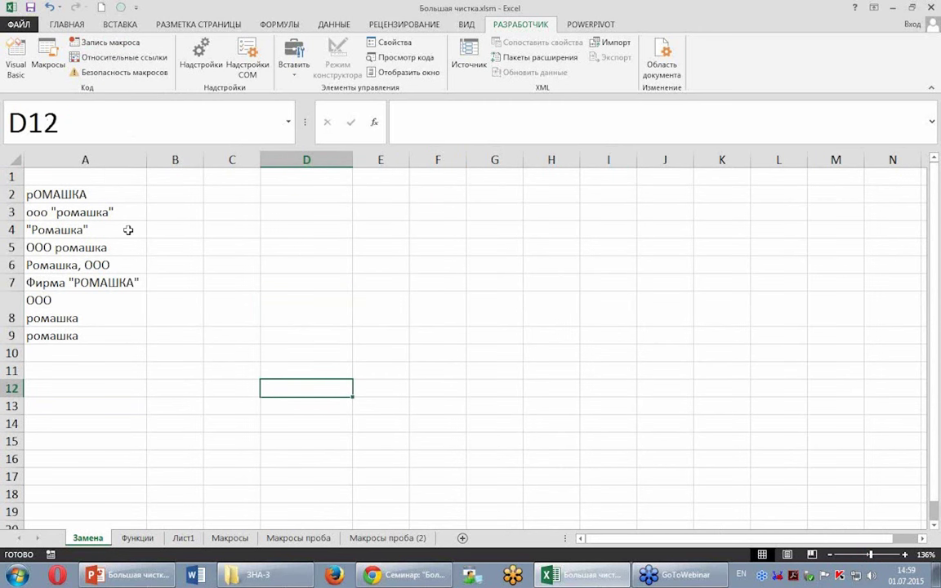
{"action": "left_click_drag", "start_coordinate": [100, 196], "coordinate": [87, 328]}
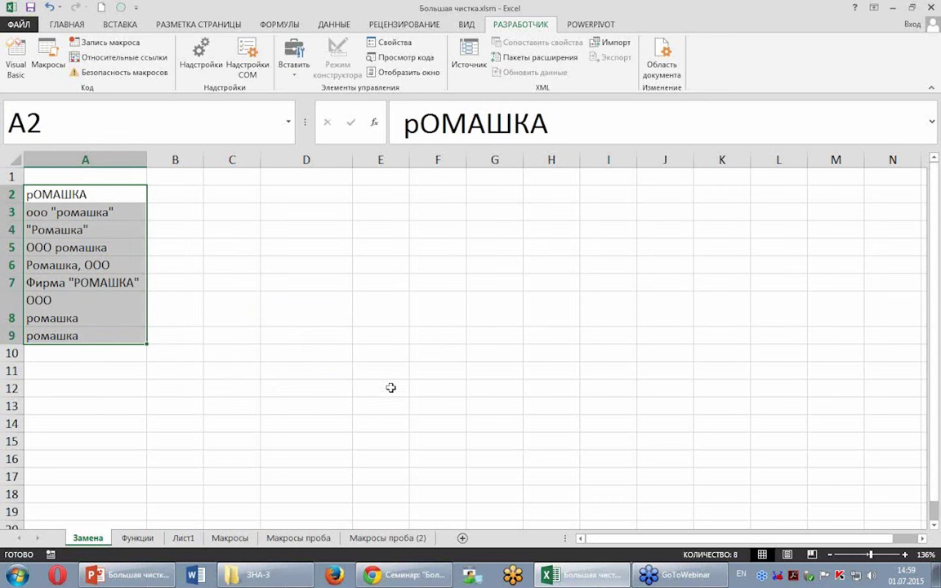
- Look over the organisation names on the Макросы sheet, then reselect A2:A9 on Замена
{"action": "left_click", "coordinate": [231, 539]}
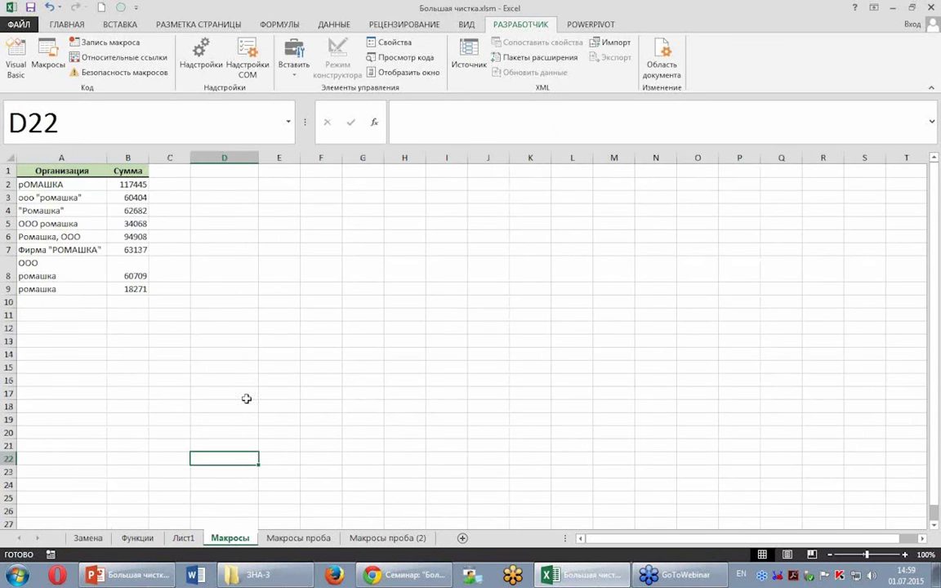
{"action": "left_click_drag", "start_coordinate": [66, 187], "coordinate": [65, 286]}
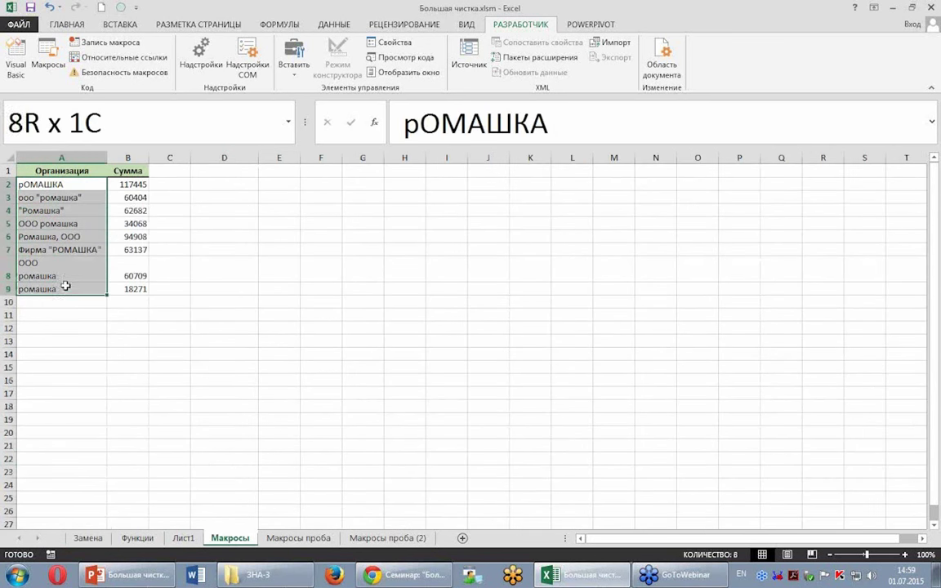
{"action": "left_click_drag", "start_coordinate": [504, 250], "coordinate": [647, 348]}
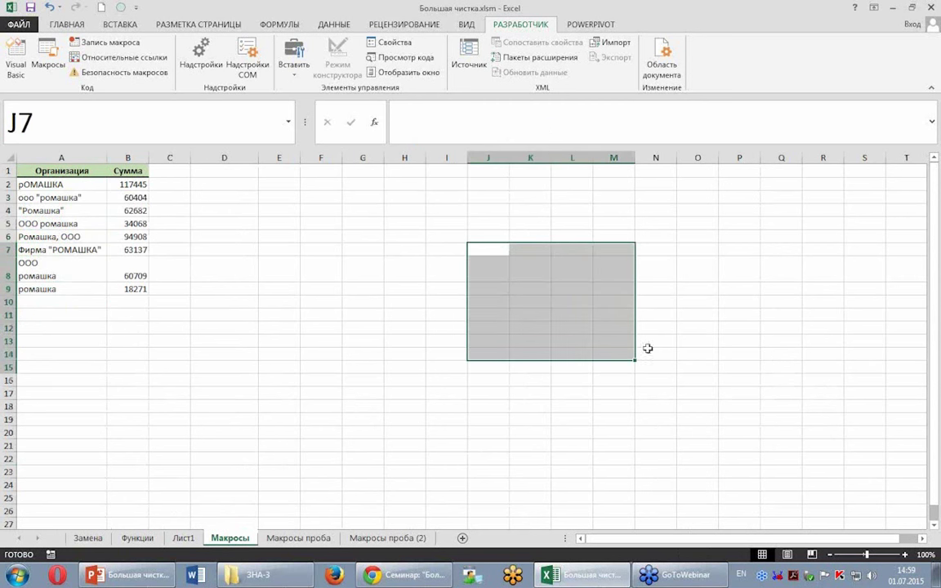
{"action": "left_click", "coordinate": [287, 257]}
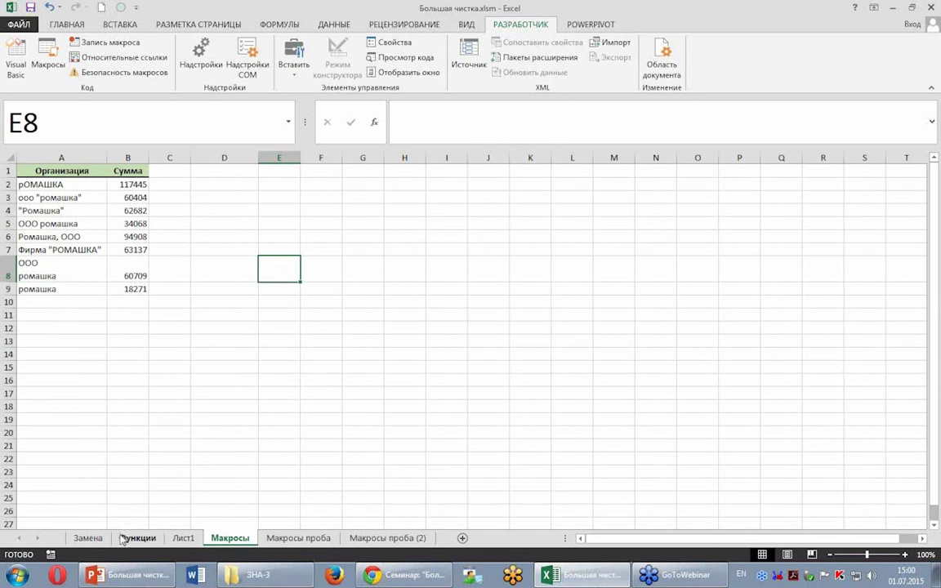
{"action": "left_click", "coordinate": [87, 537]}
{"action": "left_click", "coordinate": [267, 420]}
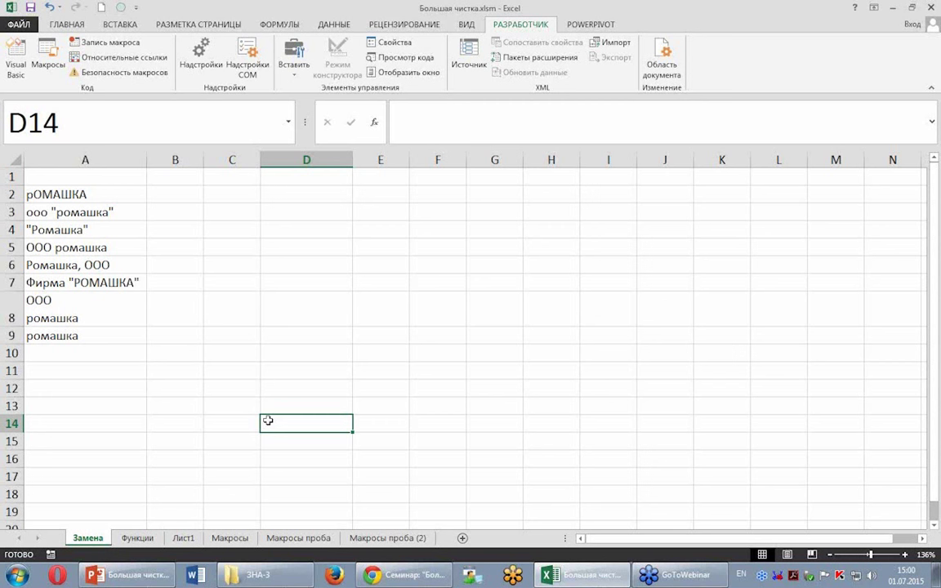
{"action": "left_click", "coordinate": [245, 387]}
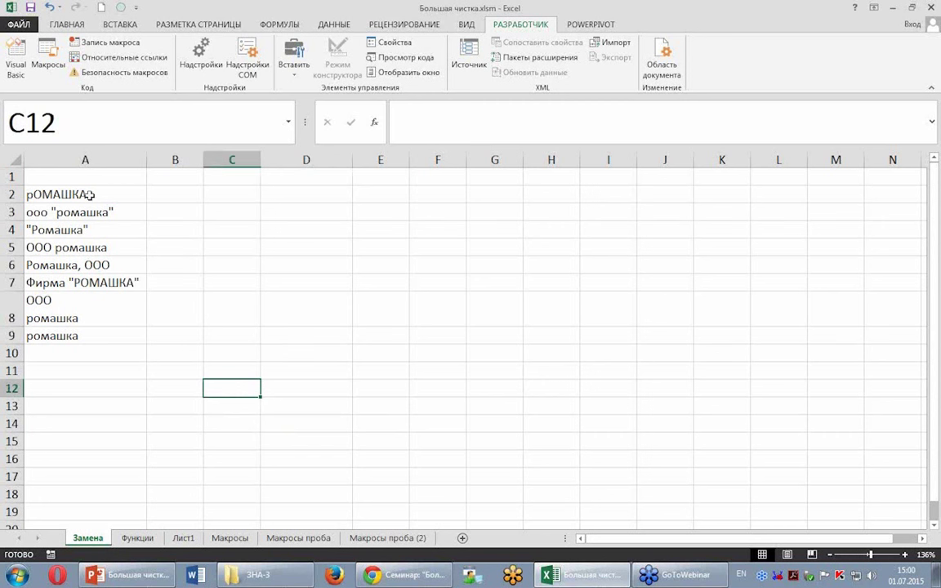
{"action": "left_click_drag", "start_coordinate": [90, 194], "coordinate": [80, 334]}
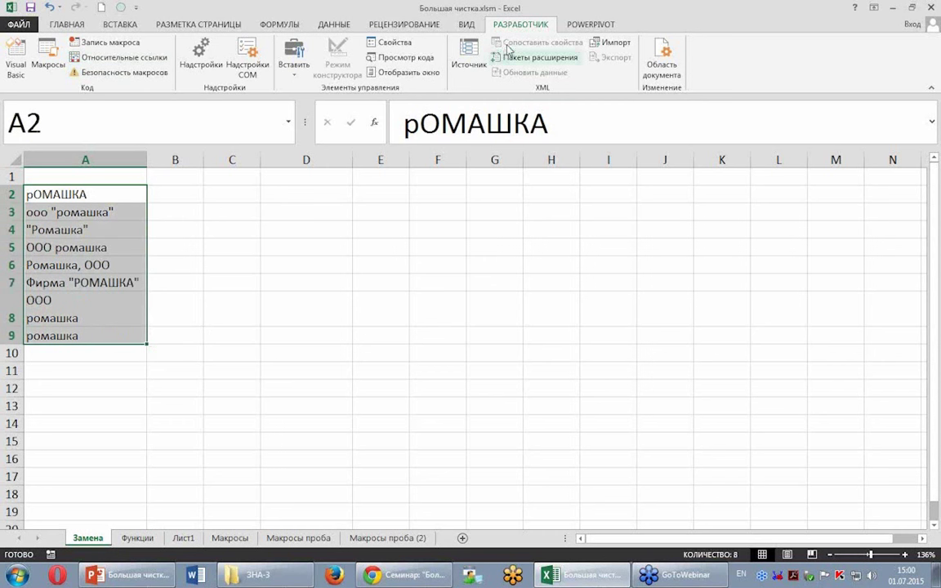
- Name the new macro МакросЗамена, described as removing quotes, ООО and brackets from text
{"action": "left_click", "coordinate": [106, 43]}
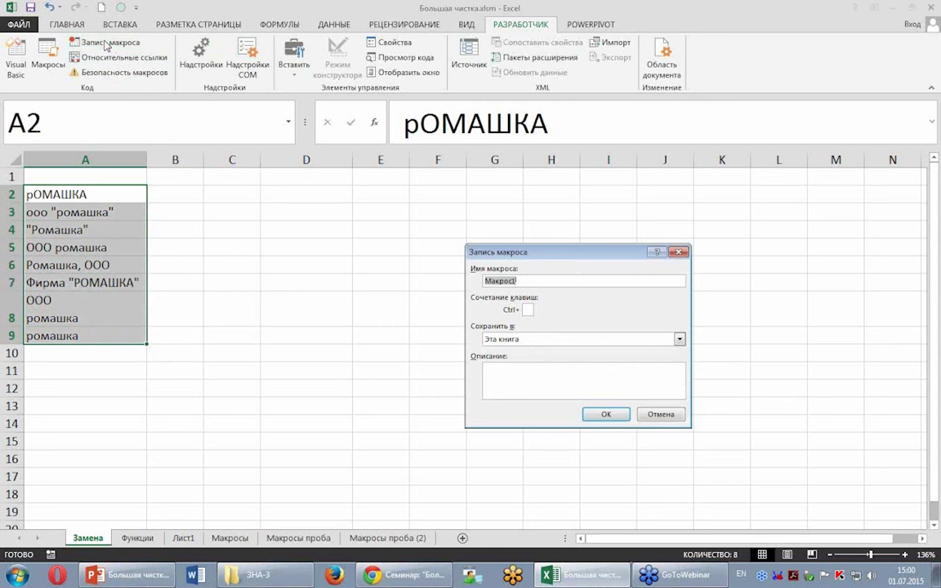
{"action": "left_click_drag", "start_coordinate": [544, 258], "coordinate": [419, 208]}
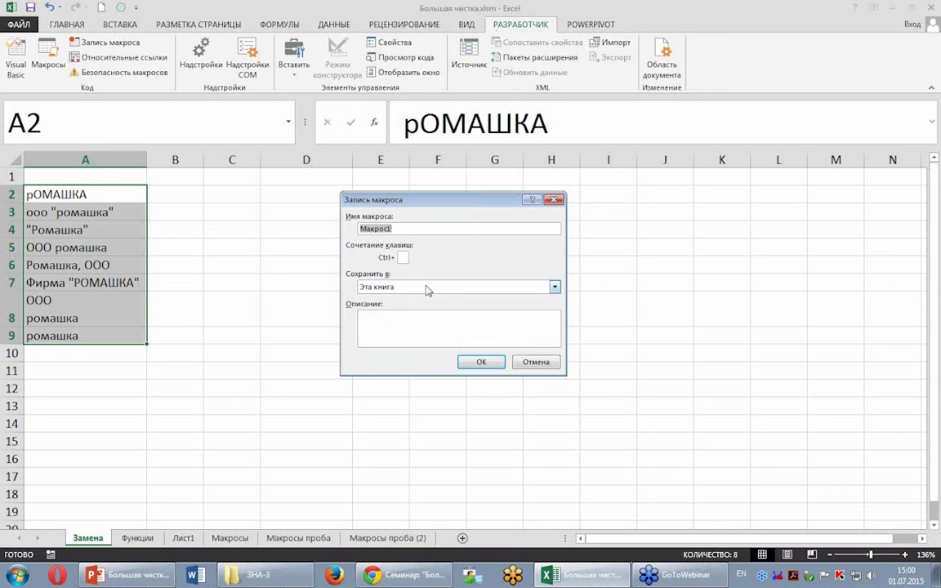
{"action": "left_click", "coordinate": [388, 228]}
{"action": "key", "text": "BackSpace"}
{"action": "key", "text": "alt+shift"}
{"action": "type", "text": "ена"}
{"action": "left_click", "coordinate": [396, 321]}
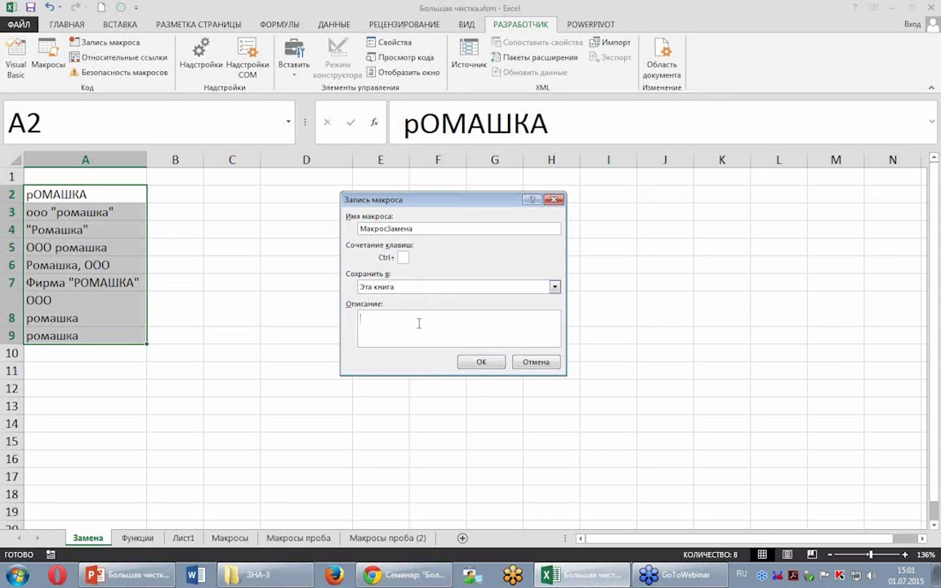
{"action": "type", "text": "Удаление из текста "}
{"action": "type", "text": "кавычек, "}
{"action": "type", "text": "ООО"}
{"action": "type", "text": ", скобок и прочее....."}
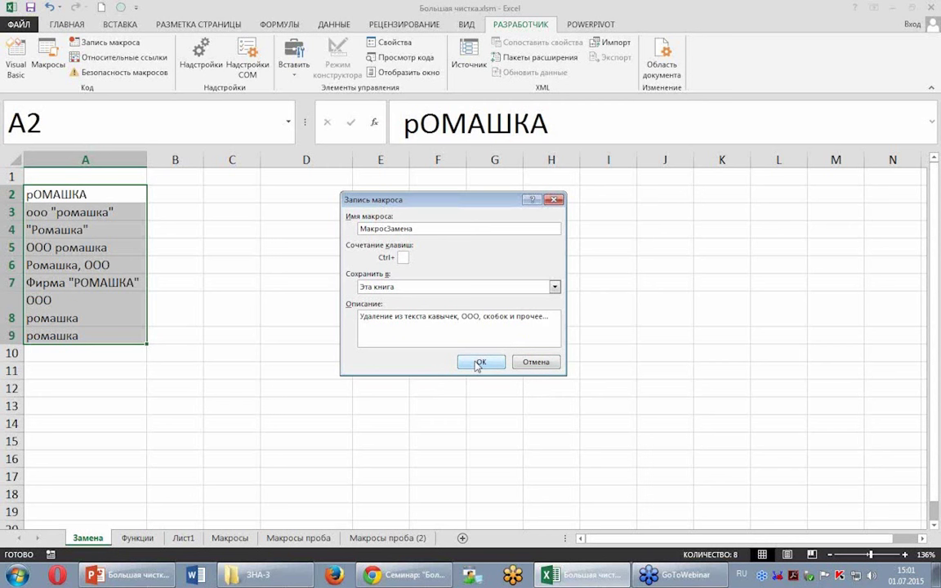
- Start recording МакросЗамена and open Find & Select on the Home tab
{"action": "left_click", "coordinate": [479, 363]}
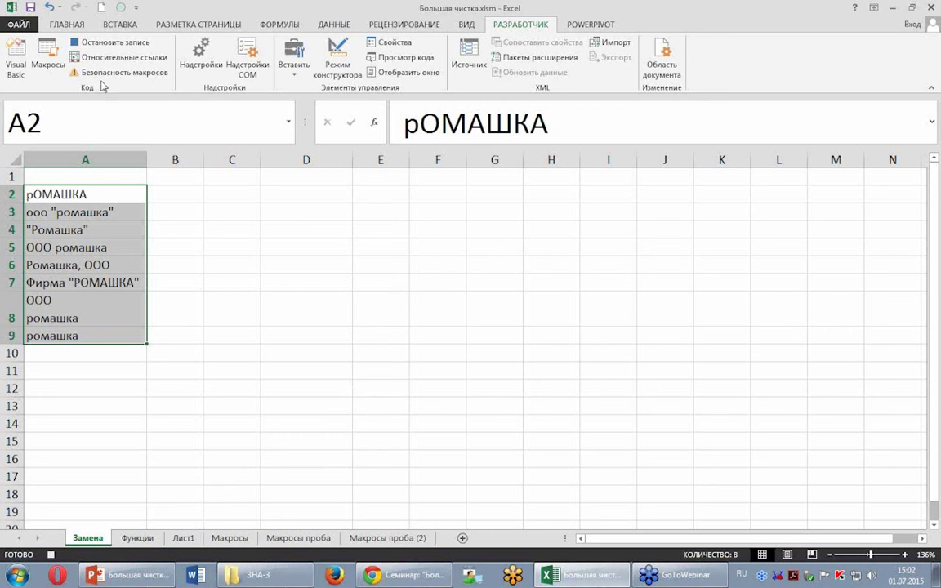
{"action": "left_click", "coordinate": [65, 24]}
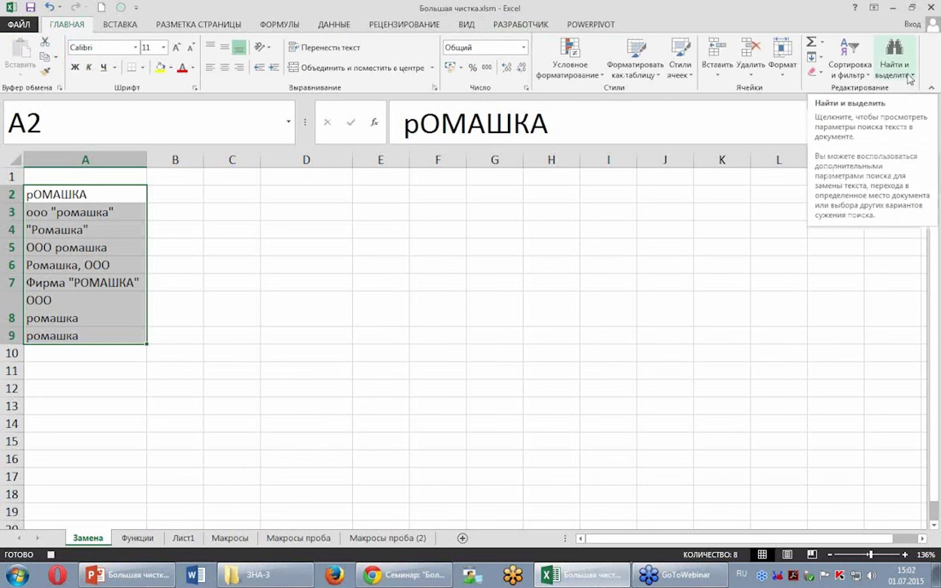
{"action": "left_click", "coordinate": [908, 78]}
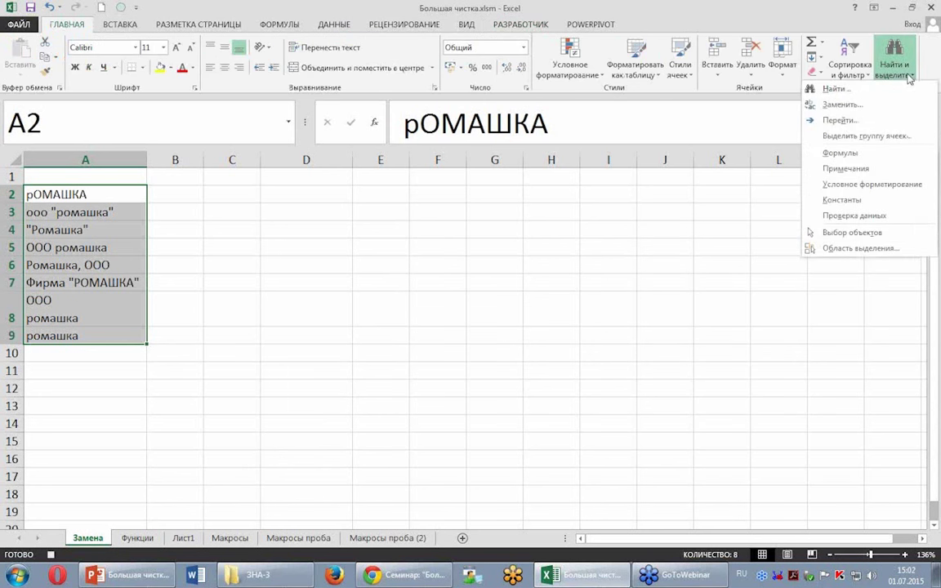
- Replace all ооо with nothing, removing ООО from 4 company names
{"action": "left_click", "coordinate": [844, 106]}
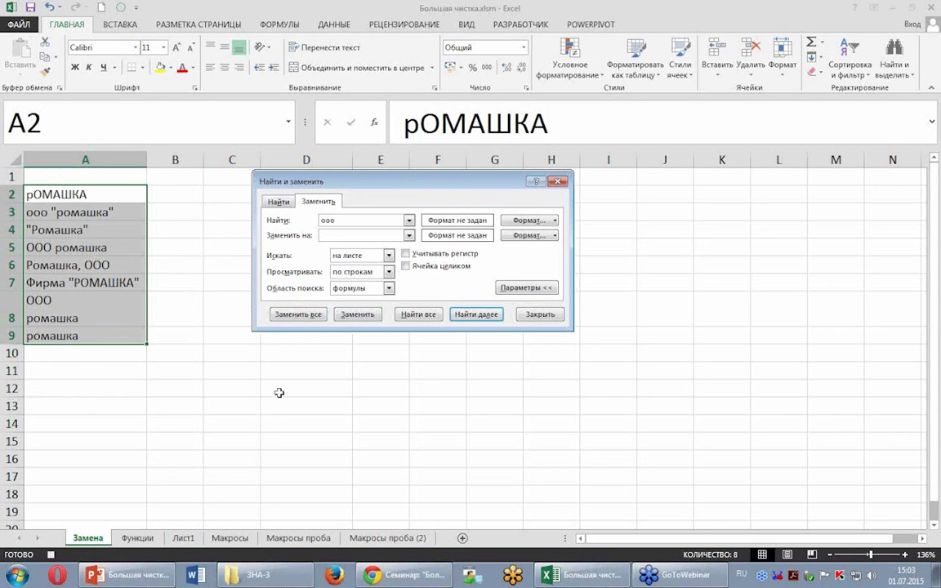
{"action": "left_click", "coordinate": [298, 315]}
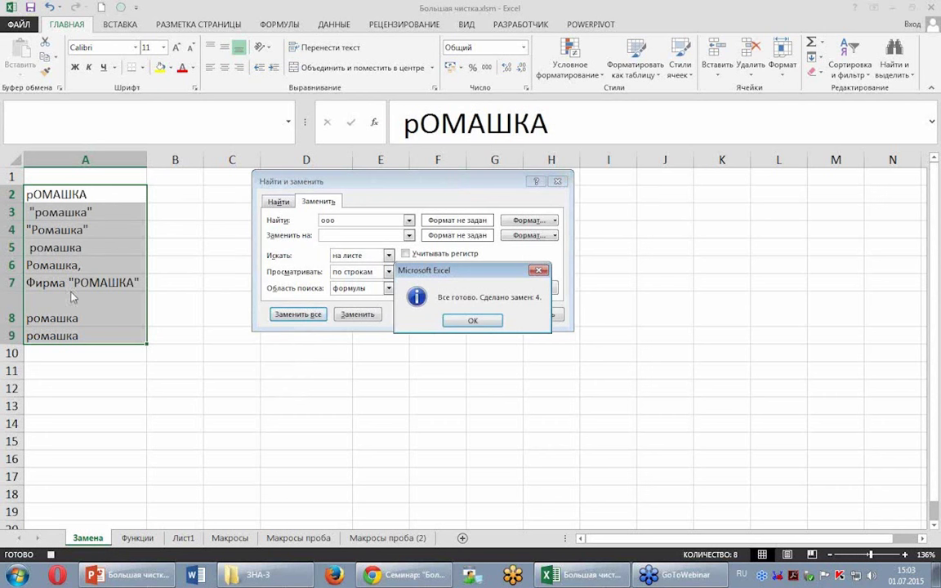
{"action": "left_click", "coordinate": [471, 321]}
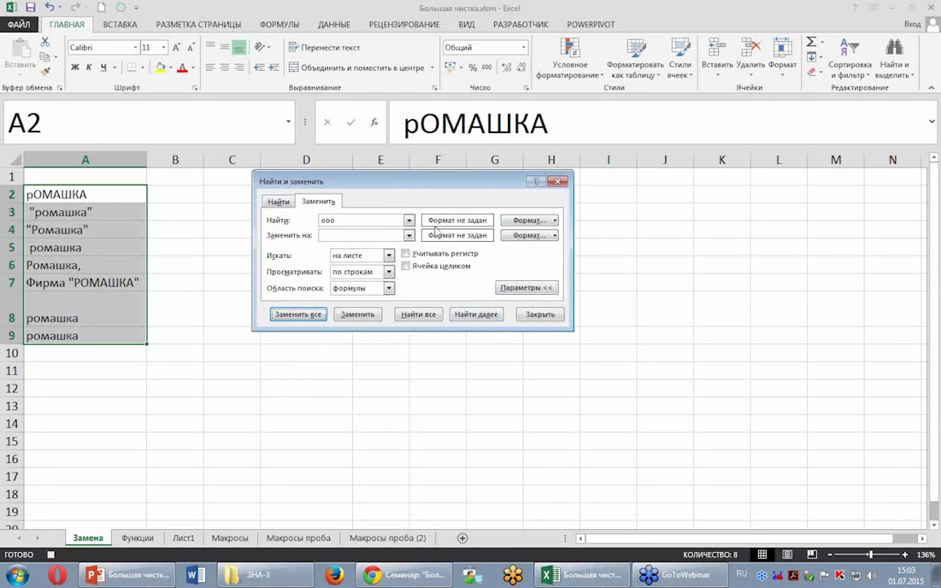
- Replace all double quotes with nothing, making 6 replacements
{"action": "left_click", "coordinate": [321, 220]}
{"action": "double_click", "coordinate": [321, 220]}
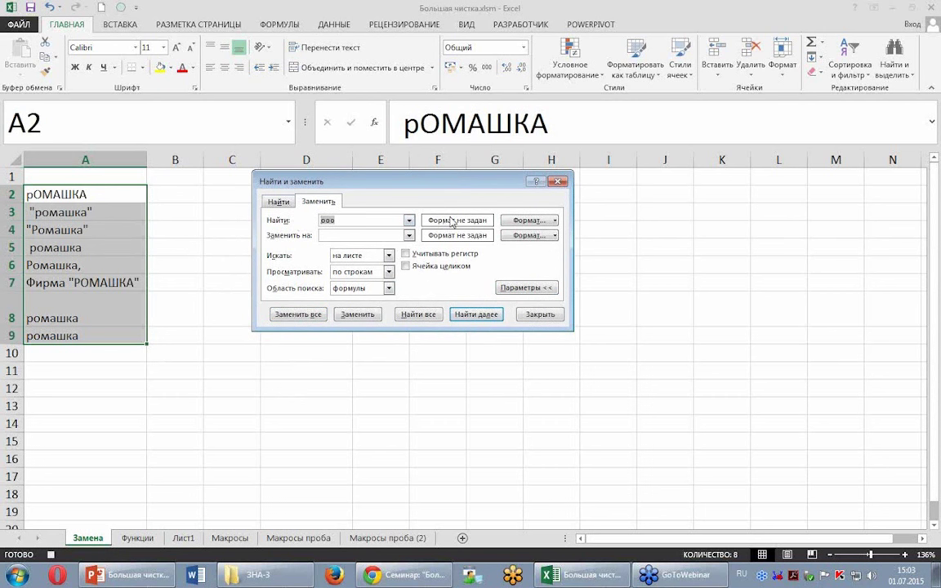
{"action": "type", "text": "э"}
{"action": "key", "text": "BackSpace"}
{"action": "type", "text": "\""}
{"action": "left_click", "coordinate": [299, 314]}
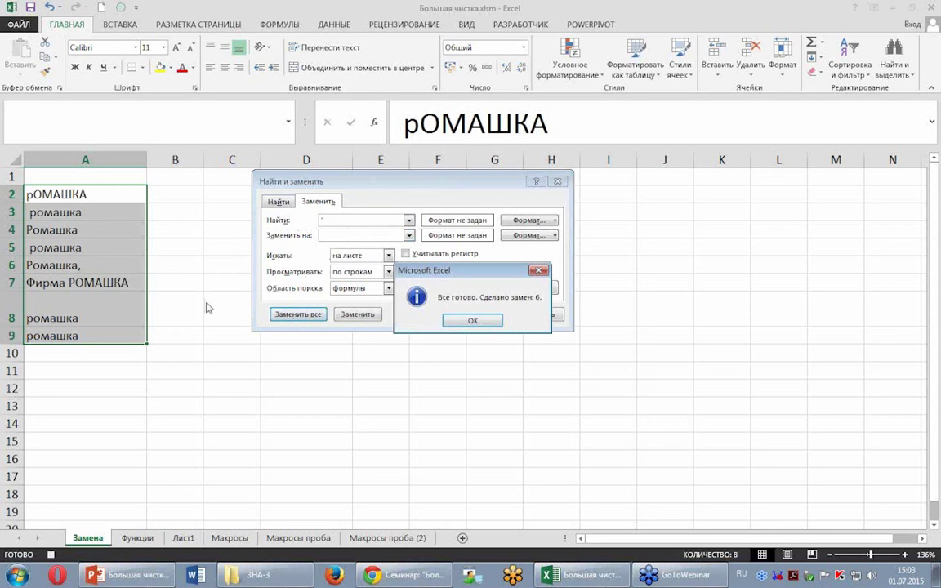
{"action": "left_click", "coordinate": [472, 320]}
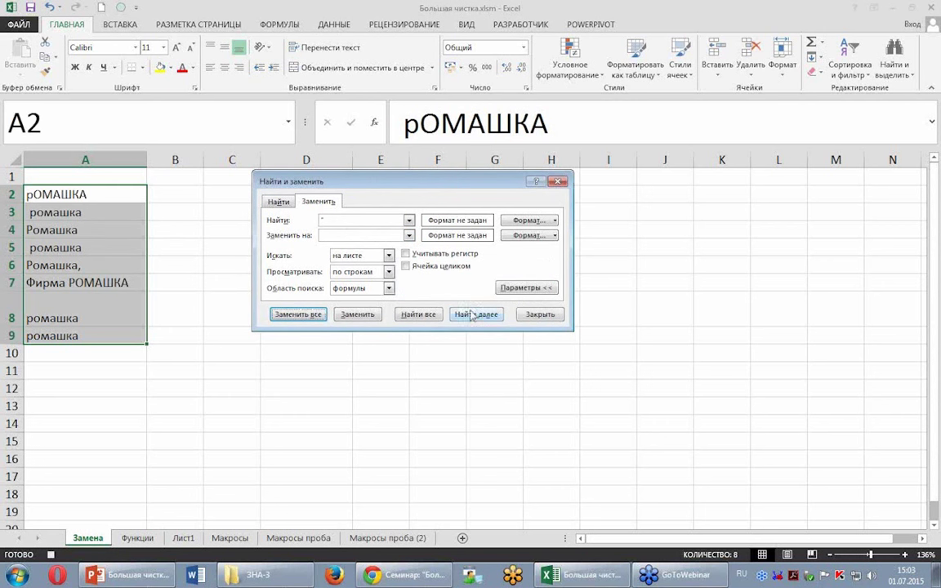
- Replace all lowercase р with capital Р, turning A9 into Ромашка
{"action": "left_click", "coordinate": [342, 220]}
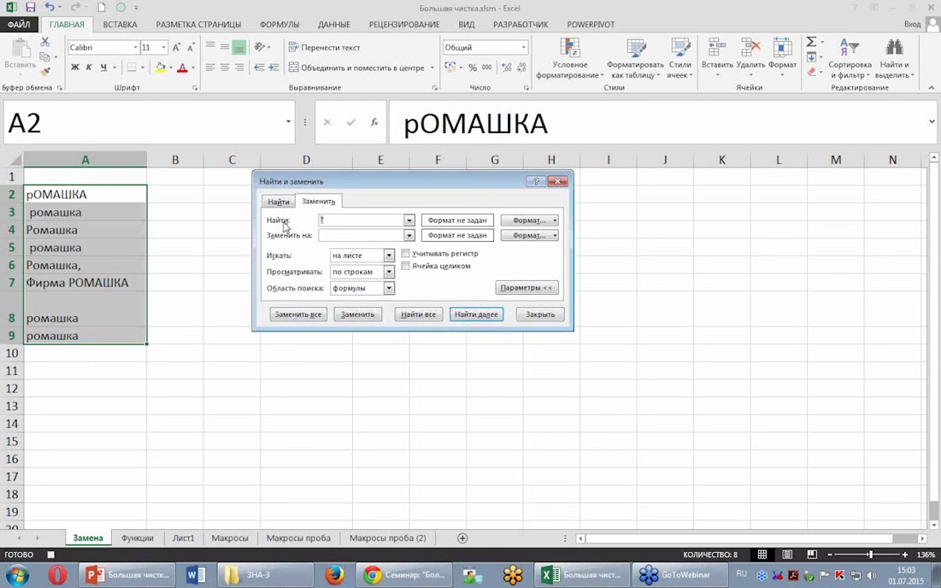
{"action": "type", "text": "ыы"}
{"action": "key", "text": "BackSpace"}
{"action": "key", "text": "BackSpace"}
{"action": "key", "text": "alt+shift"}
{"action": "type", "text": "p"}
{"action": "left_click", "coordinate": [333, 234]}
{"action": "key", "text": "alt+shift"}
{"action": "type", "text": "аньы"}
{"action": "key", "text": "BackSpace"}
{"action": "key", "text": "BackSpace"}
{"action": "key", "text": "BackSpace"}
{"action": "type", "text": "Р"}
{"action": "left_click", "coordinate": [305, 317]}
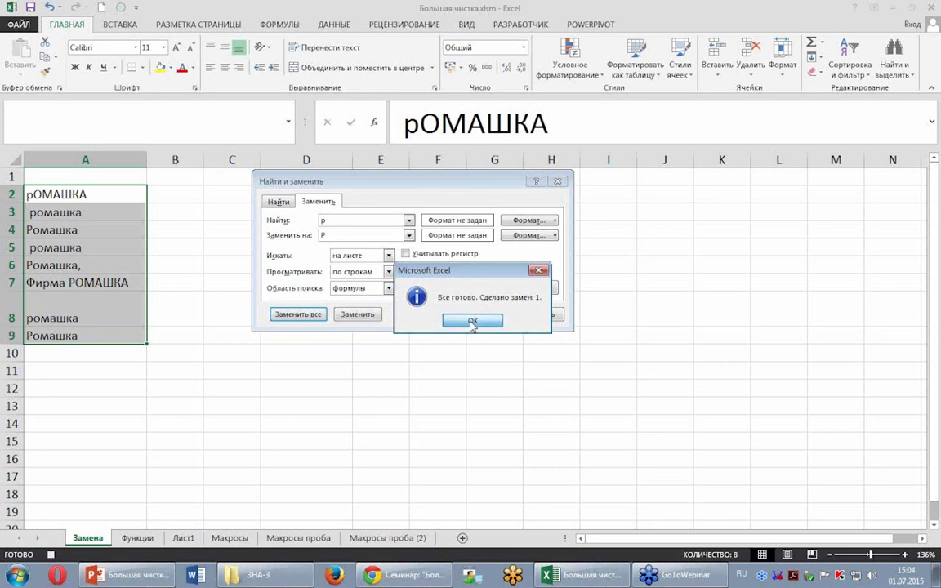
- Replace every comma in column A's names with nothing
{"action": "left_click", "coordinate": [474, 320]}
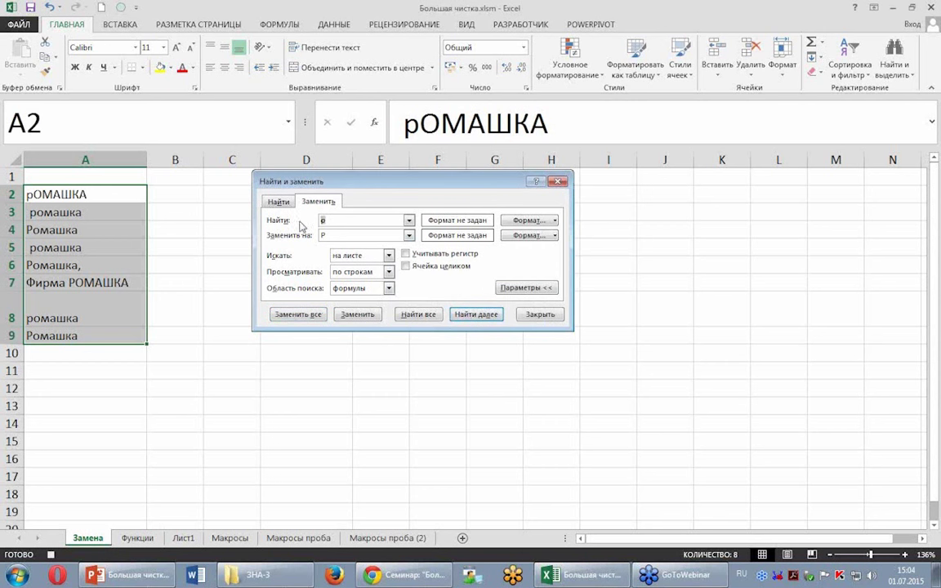
{"action": "type", "text": "б"}
{"action": "key", "text": "BackSpace"}
{"action": "type", "text": ","}
{"action": "left_click", "coordinate": [303, 315]}
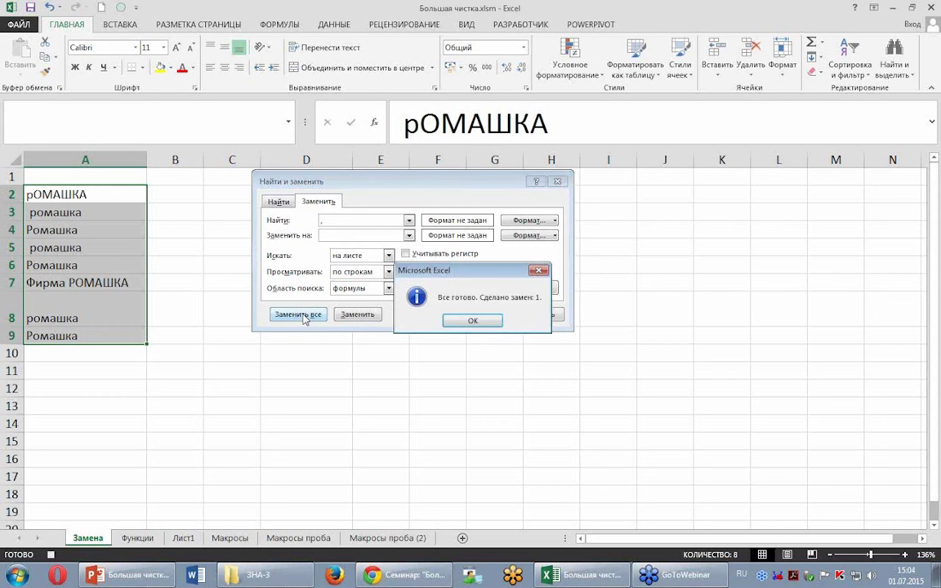
{"action": "left_click", "coordinate": [471, 322]}
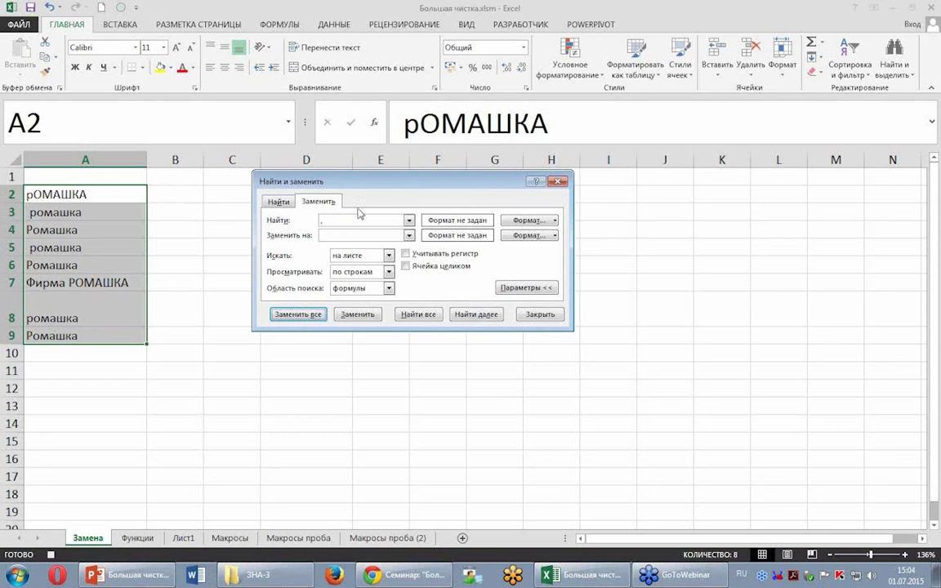
- Try replacing lowercase k with К, which finds nothing, then close Find and Replace
{"action": "left_click", "coordinate": [306, 200]}
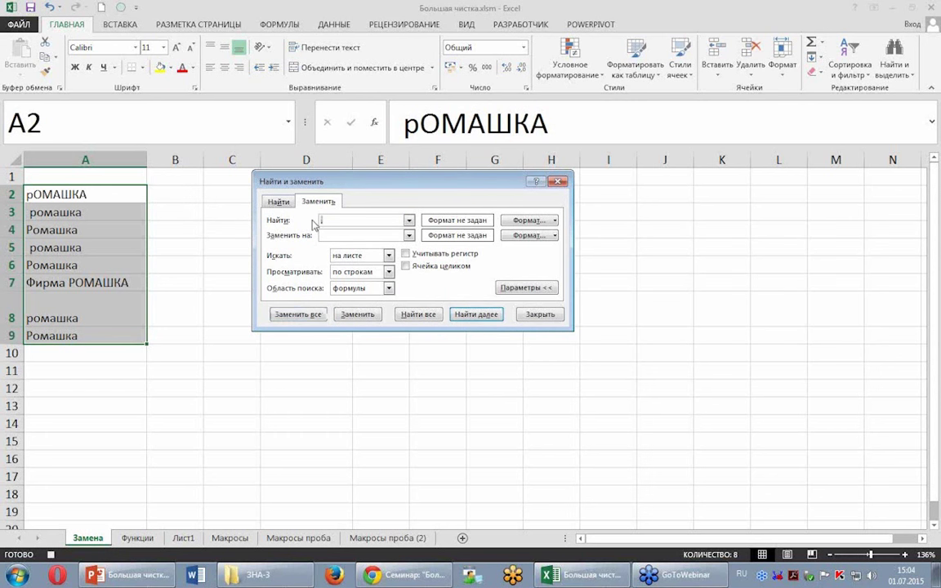
{"action": "type", "text": "л"}
{"action": "key", "text": "alt+shift"}
{"action": "type", "text": "k"}
{"action": "key", "text": "alt+shift"}
{"action": "left_click", "coordinate": [343, 235]}
{"action": "type", "text": "К"}
{"action": "left_click", "coordinate": [296, 322]}
{"action": "left_click", "coordinate": [473, 324]}
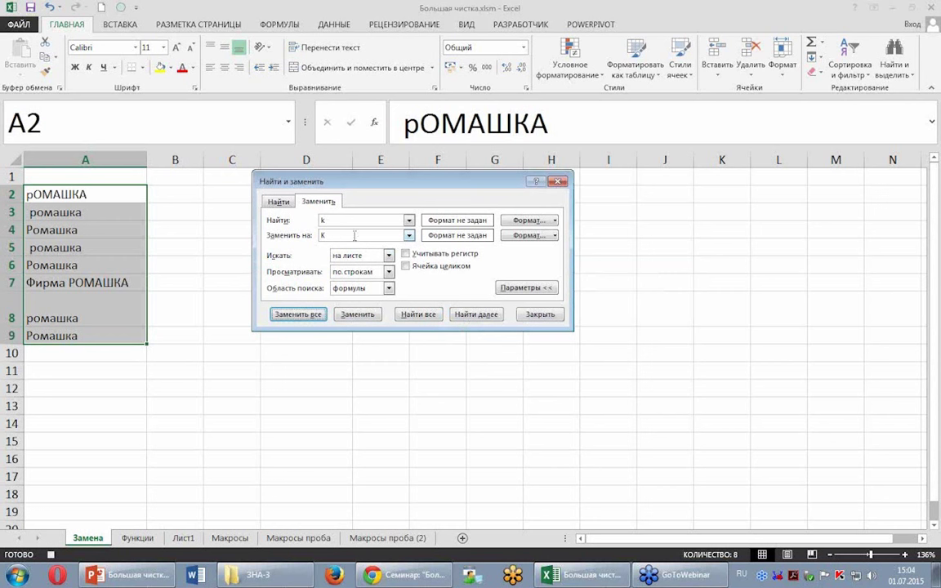
{"action": "left_click", "coordinate": [540, 316]}
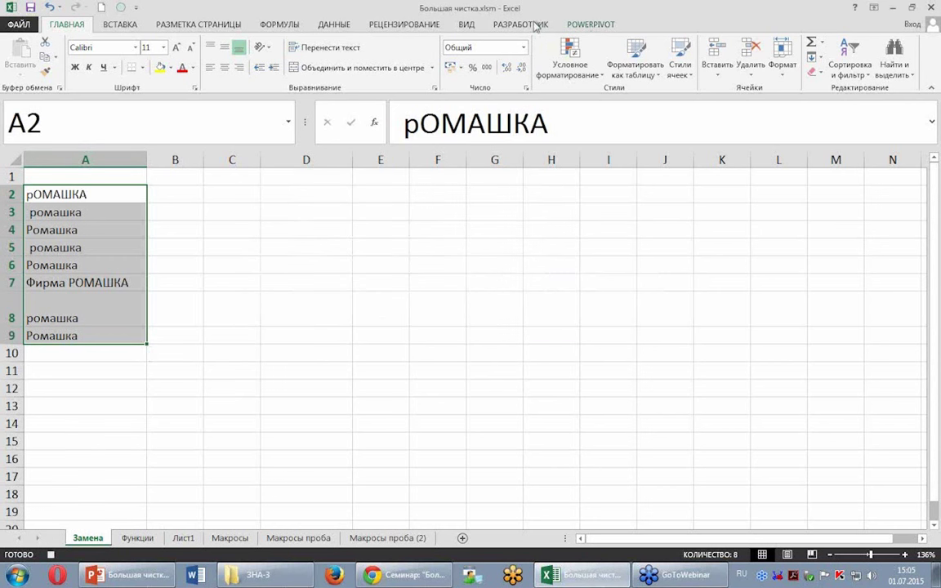
- Stop the macro recording on the РАЗРАБОТЧИК tab and inspect cell A7
{"action": "left_click", "coordinate": [498, 24]}
{"action": "left_click", "coordinate": [109, 42]}
{"action": "left_click", "coordinate": [181, 232]}
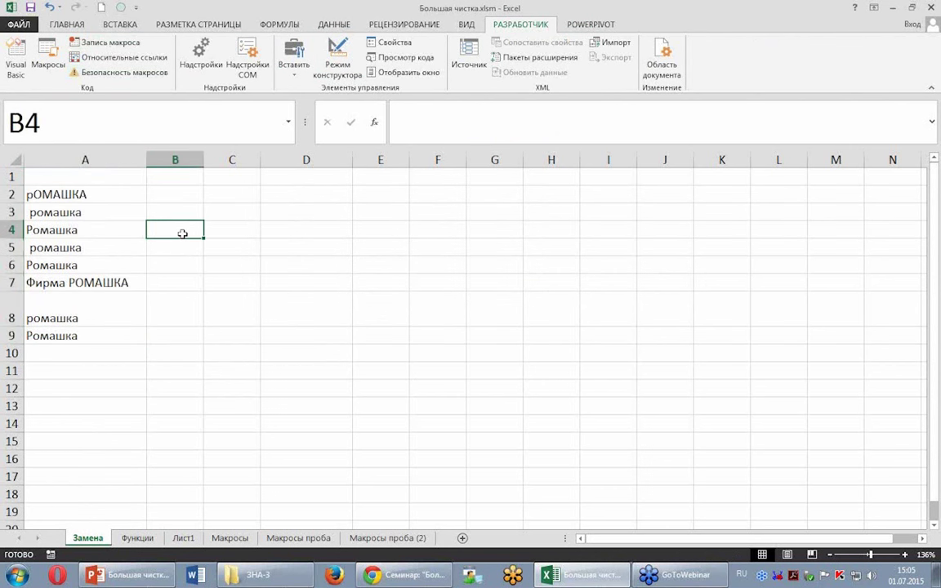
{"action": "left_click", "coordinate": [99, 280]}
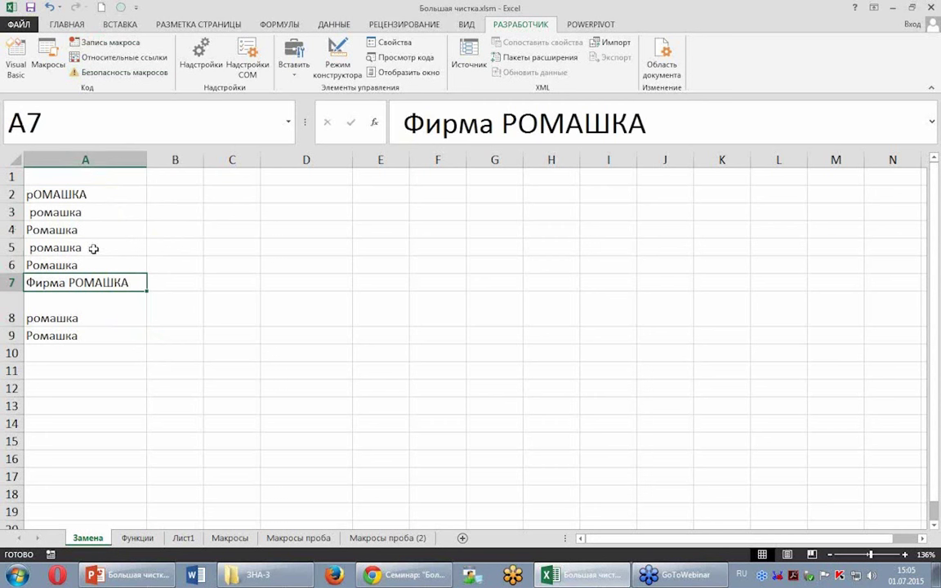
- Undo the replacements to restore names like ооо "ромашка" and Ромашка, ООО
{"action": "left_click", "coordinate": [50, 8]}
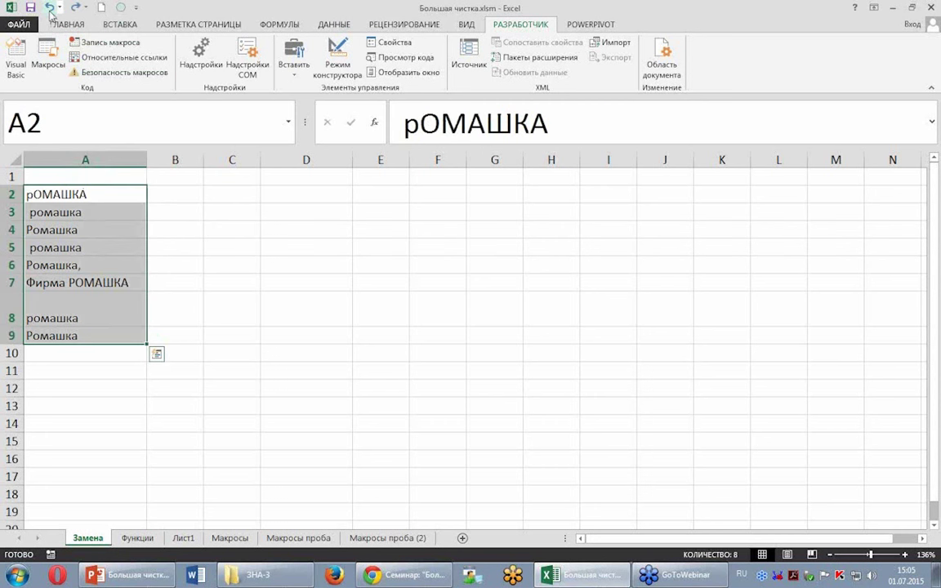
{"action": "left_click", "coordinate": [50, 8]}
{"action": "left_click", "coordinate": [50, 8]}
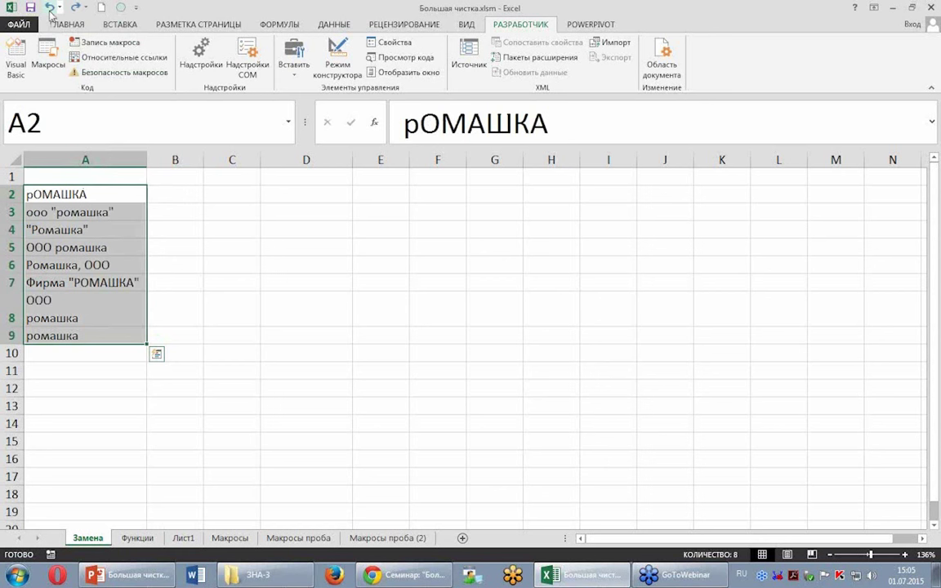
{"action": "left_click", "coordinate": [50, 9]}
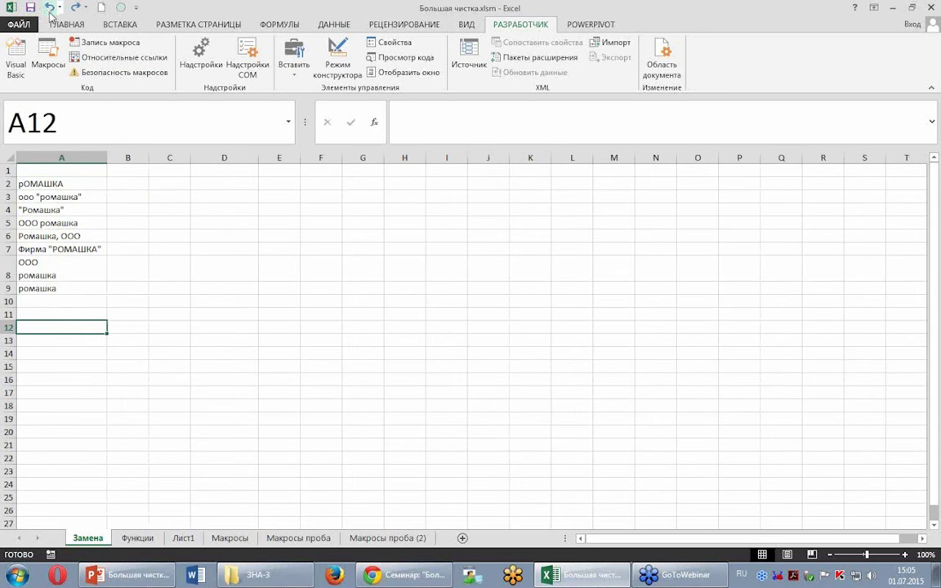
{"action": "left_click_drag", "start_coordinate": [867, 554], "coordinate": [872, 555]}
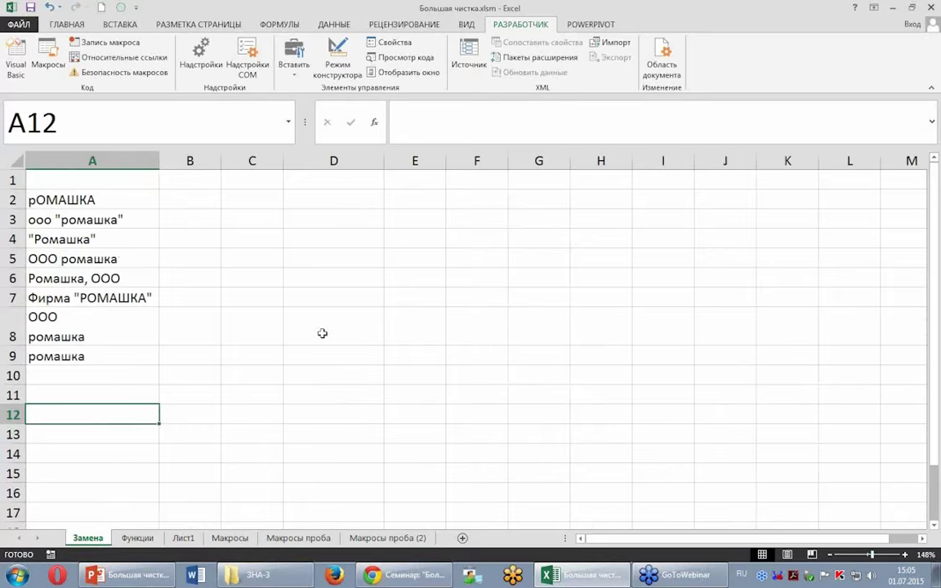
{"action": "left_click", "coordinate": [287, 309]}
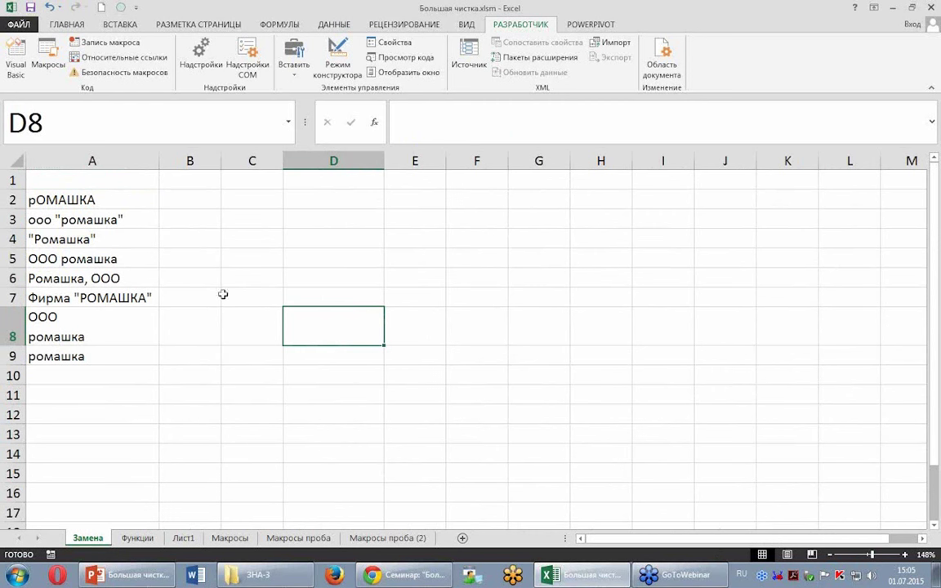
{"action": "left_click", "coordinate": [298, 295]}
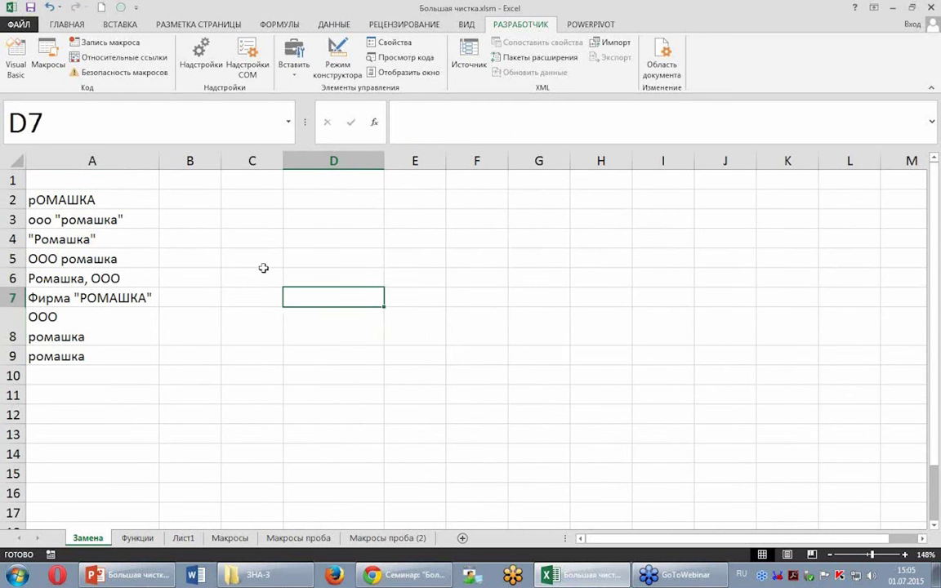
- Run МакросЗамена on the names in A2:A9, then switch to the Функции sheet
{"action": "left_click", "coordinate": [46, 71]}
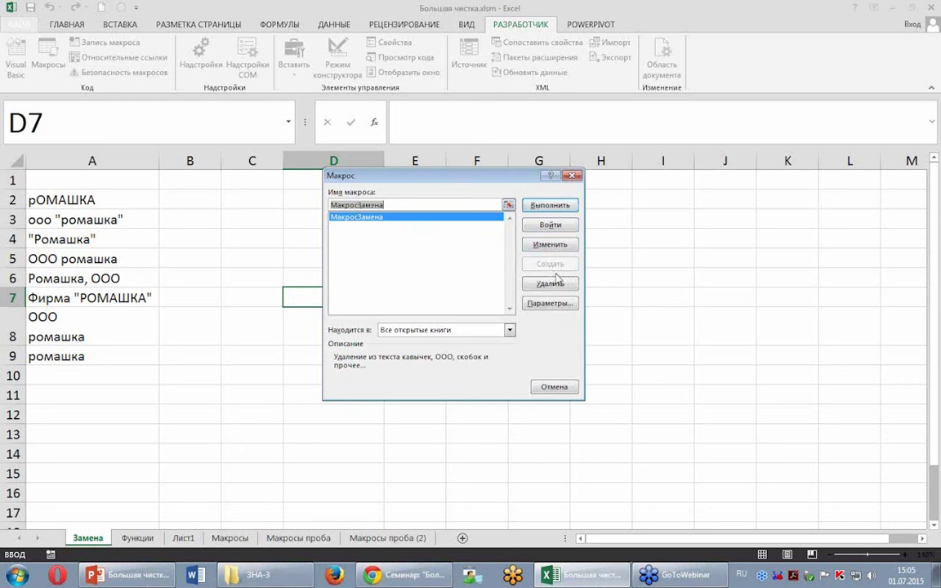
{"action": "key", "text": "Escape"}
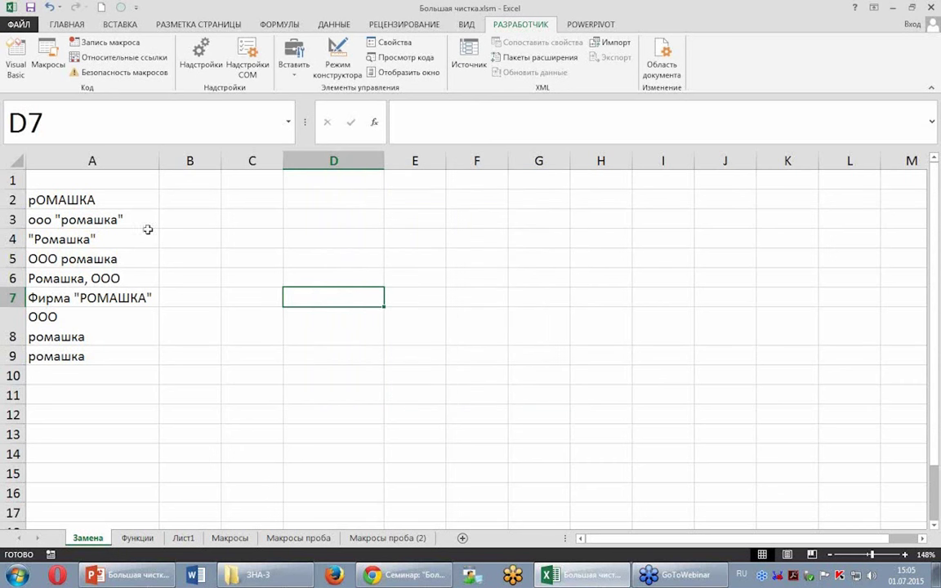
{"action": "left_click_drag", "start_coordinate": [96, 200], "coordinate": [96, 356]}
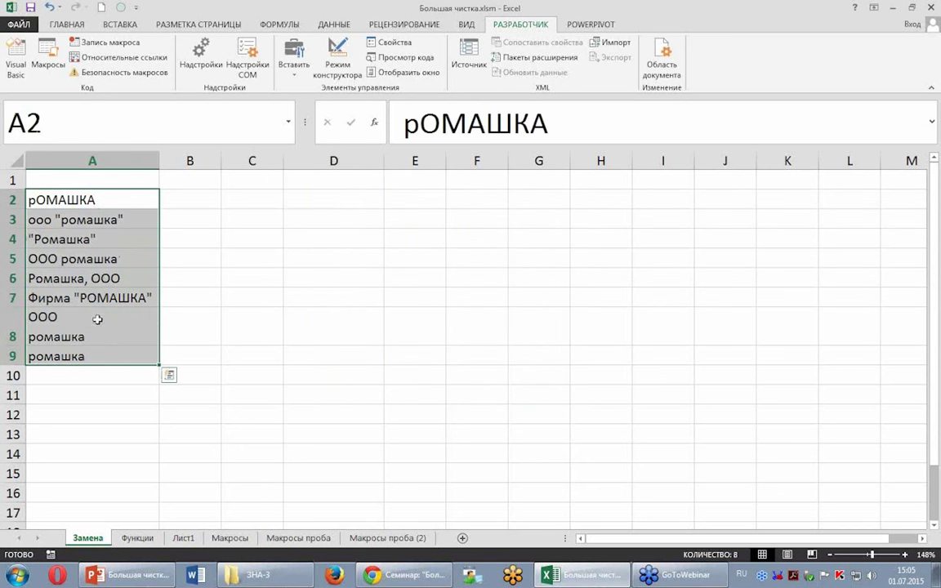
{"action": "left_click", "coordinate": [49, 63]}
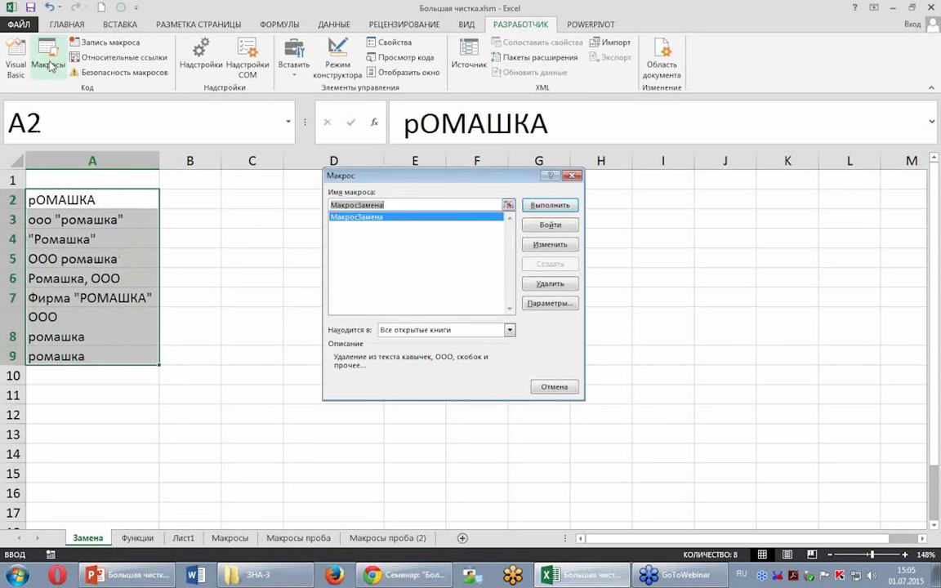
{"action": "left_click", "coordinate": [543, 206]}
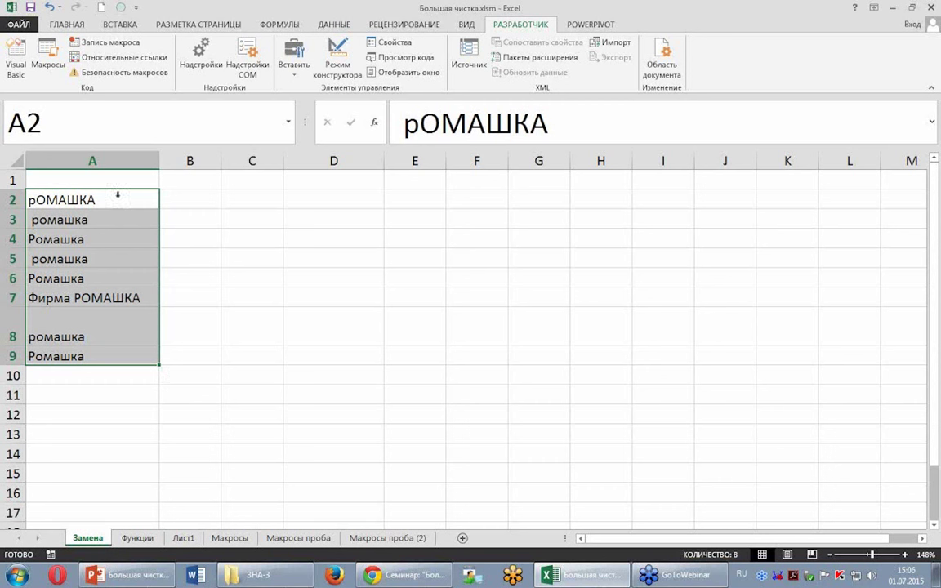
{"action": "left_click", "coordinate": [49, 8]}
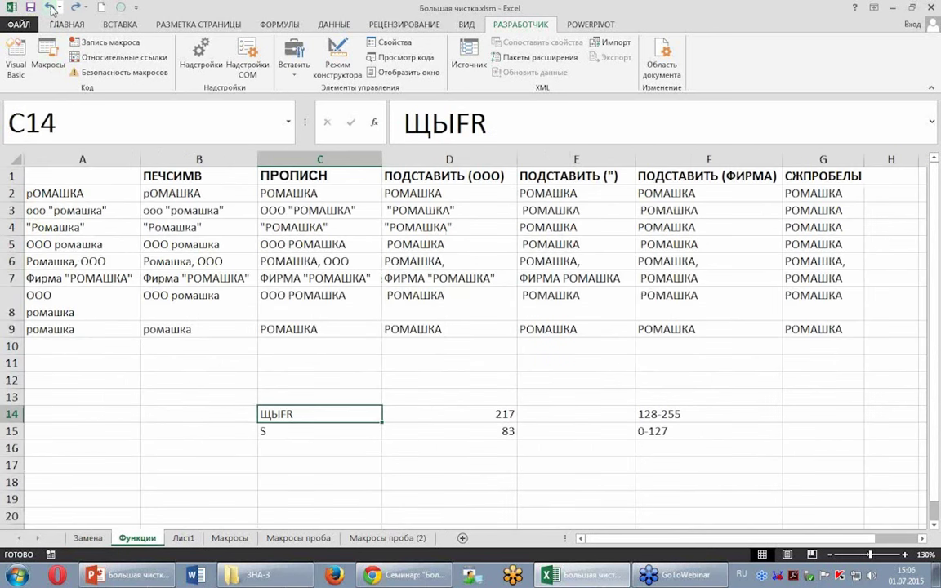
- Return to the Замена sheet and check the cleaned names in cells A5 and A7
{"action": "left_click", "coordinate": [85, 538]}
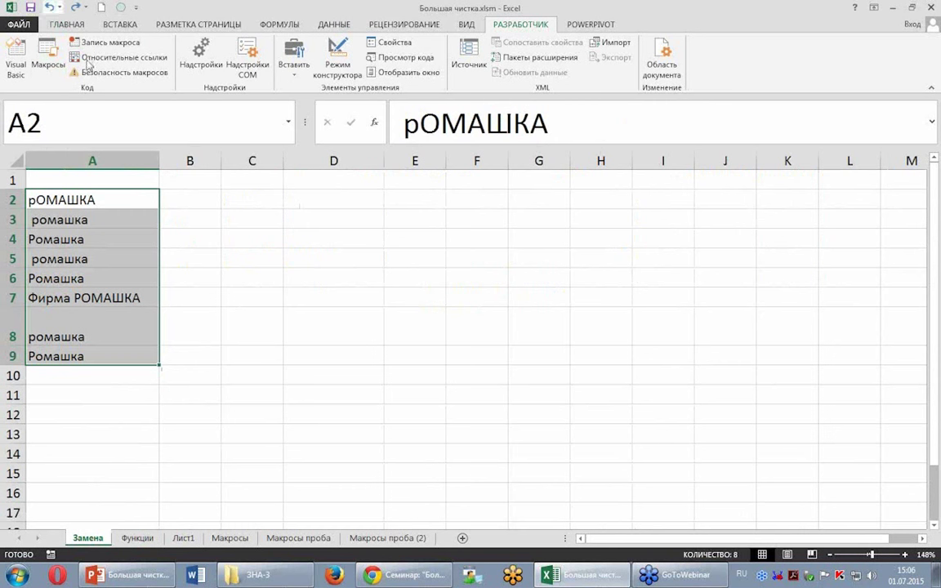
{"action": "left_click", "coordinate": [121, 194]}
{"action": "left_click", "coordinate": [96, 257]}
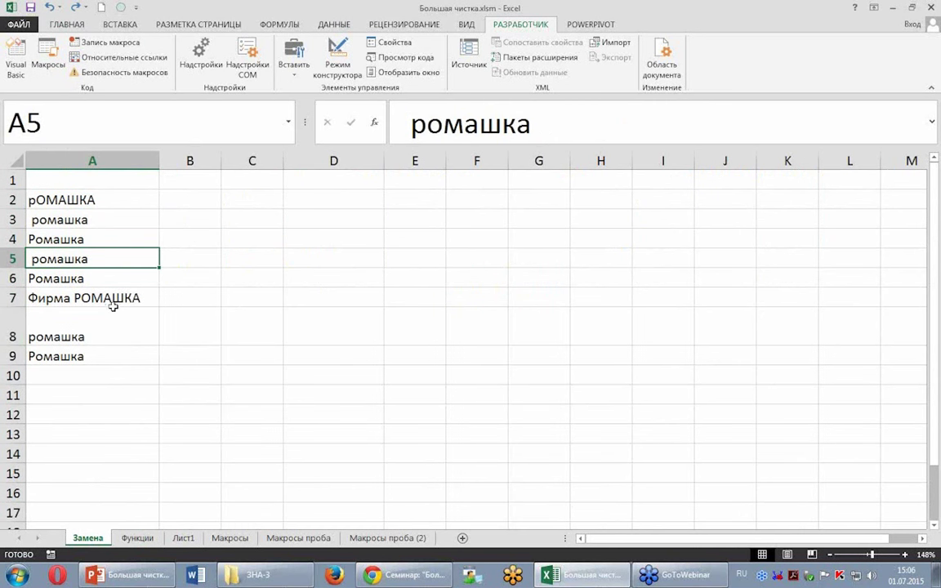
{"action": "left_click", "coordinate": [140, 296]}
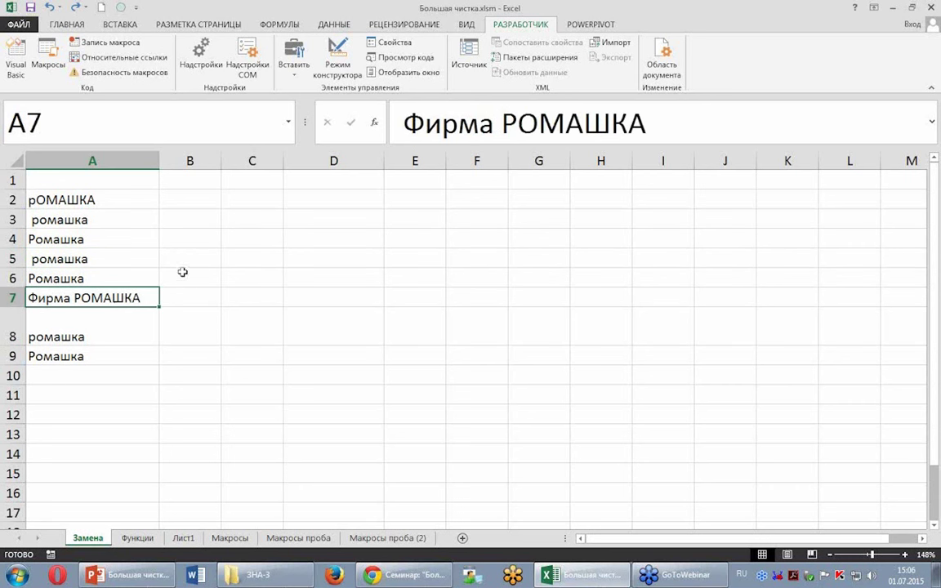
- Open МакросЗамена from the Macros list for editing in the VBA editor
{"action": "left_click", "coordinate": [57, 71]}
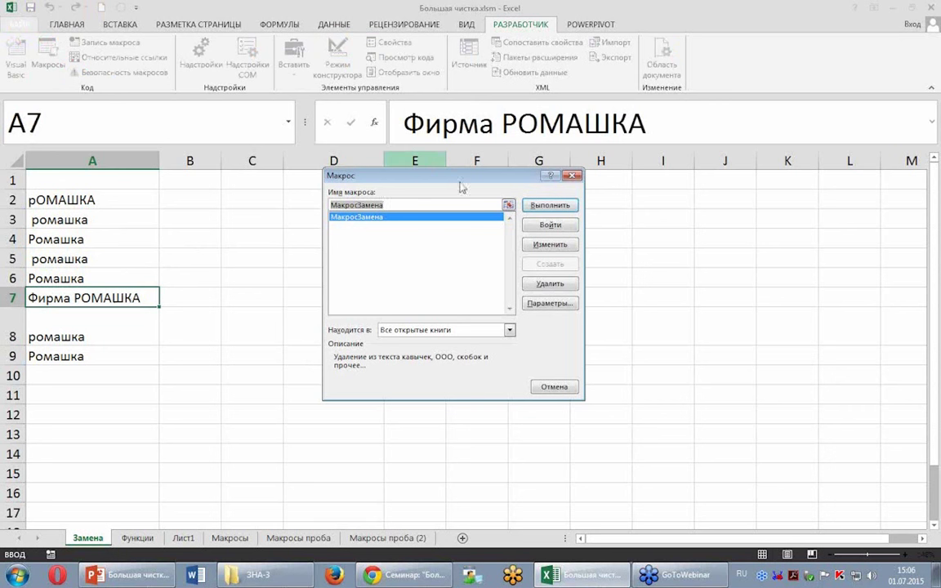
{"action": "left_click_drag", "start_coordinate": [392, 182], "coordinate": [286, 155]}
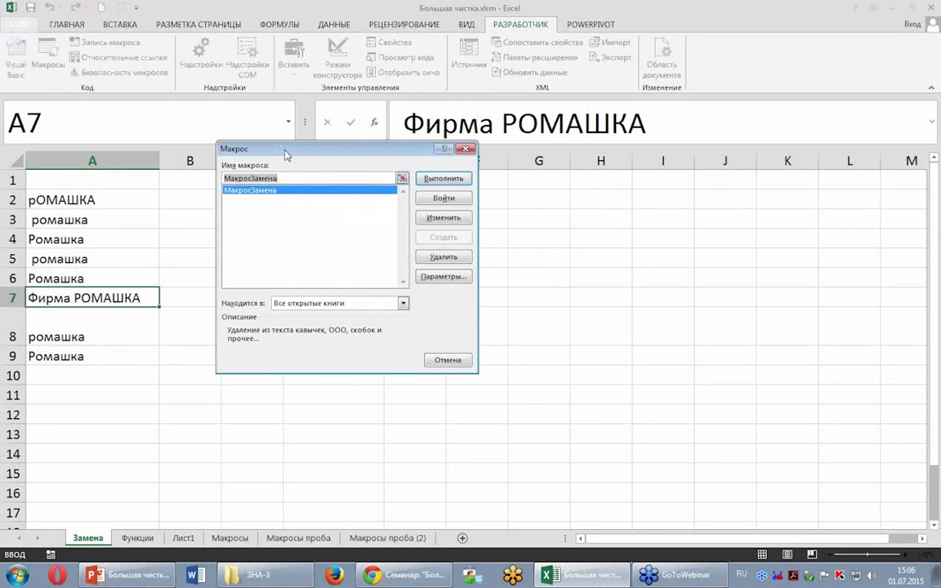
{"action": "left_click", "coordinate": [465, 149]}
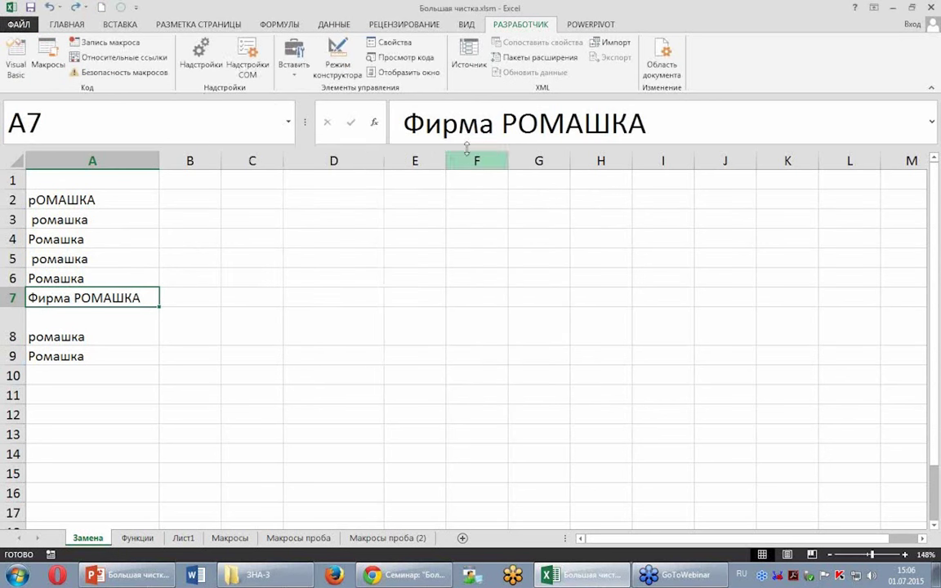
{"action": "left_click", "coordinate": [51, 70]}
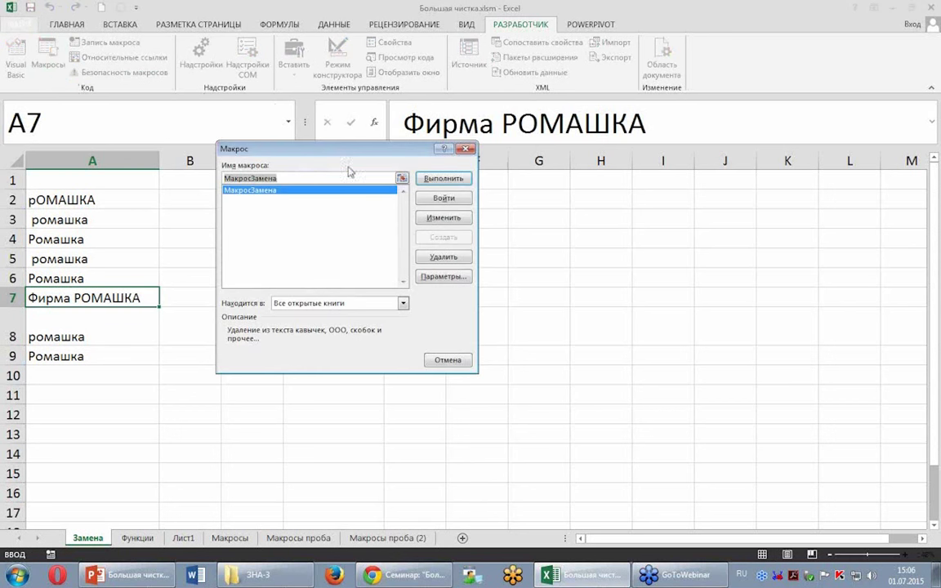
{"action": "left_click", "coordinate": [444, 218]}
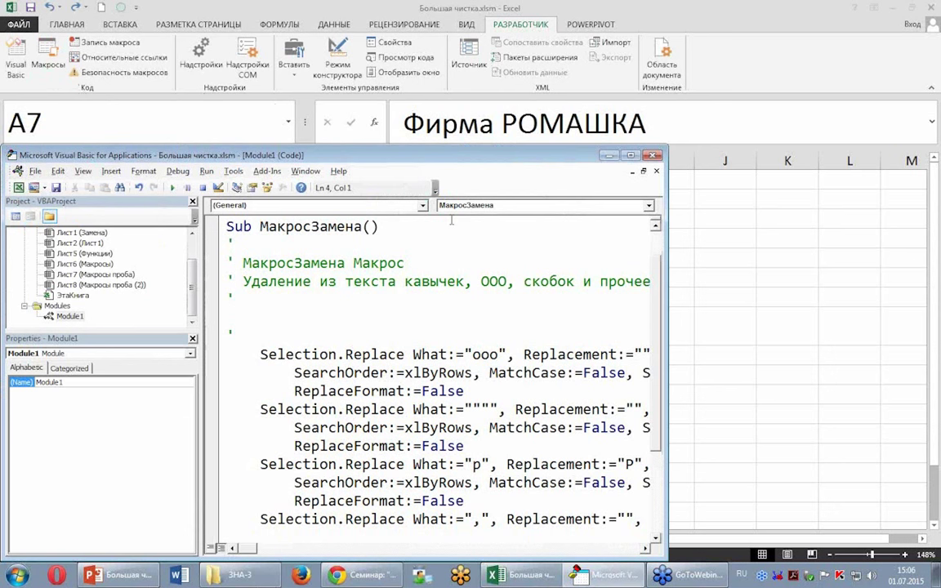
- Maximize the VBA editor, collapse Microsoft Excel Objects and select Module1
{"action": "left_click", "coordinate": [632, 156]}
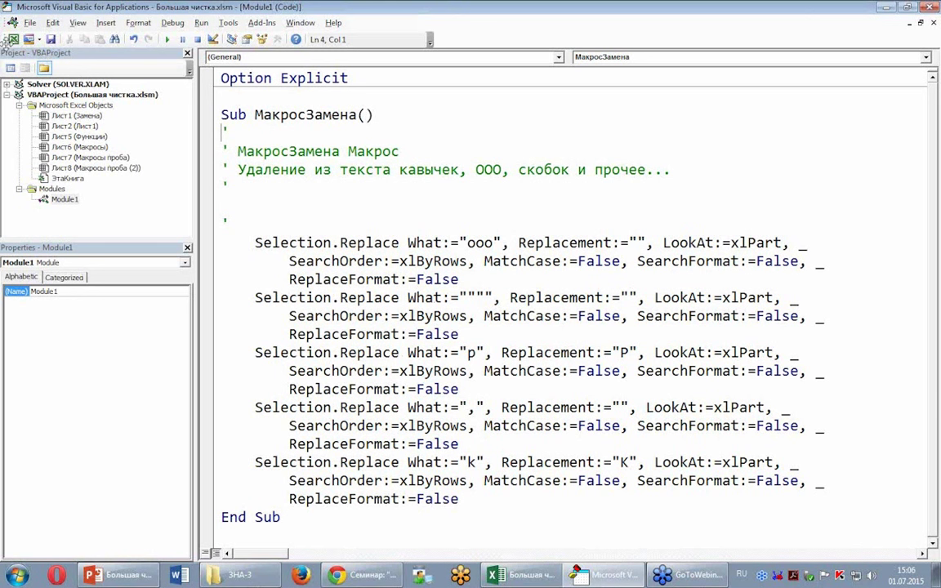
{"action": "left_click_drag", "start_coordinate": [78, 239], "coordinate": [78, 281]}
{"action": "left_click", "coordinate": [65, 198]}
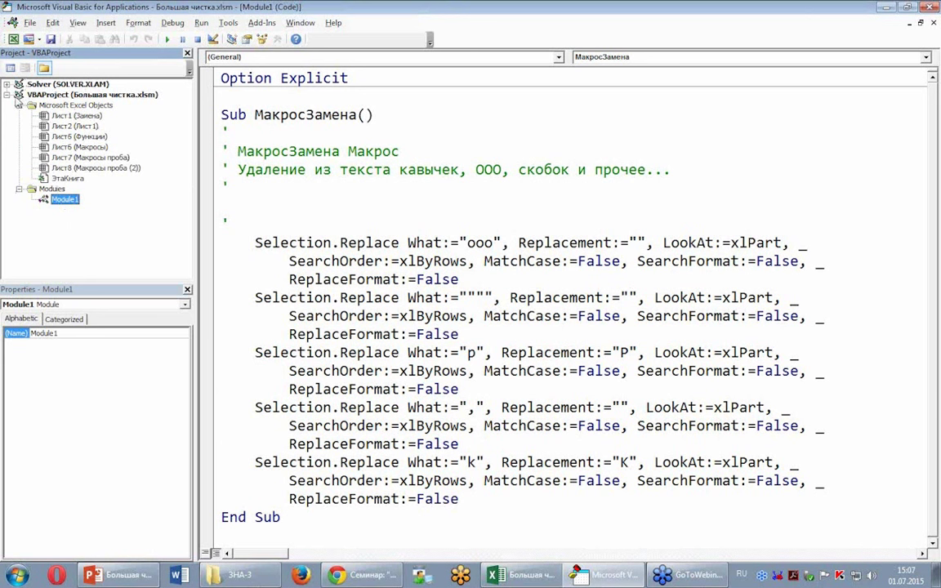
{"action": "left_click", "coordinate": [7, 95]}
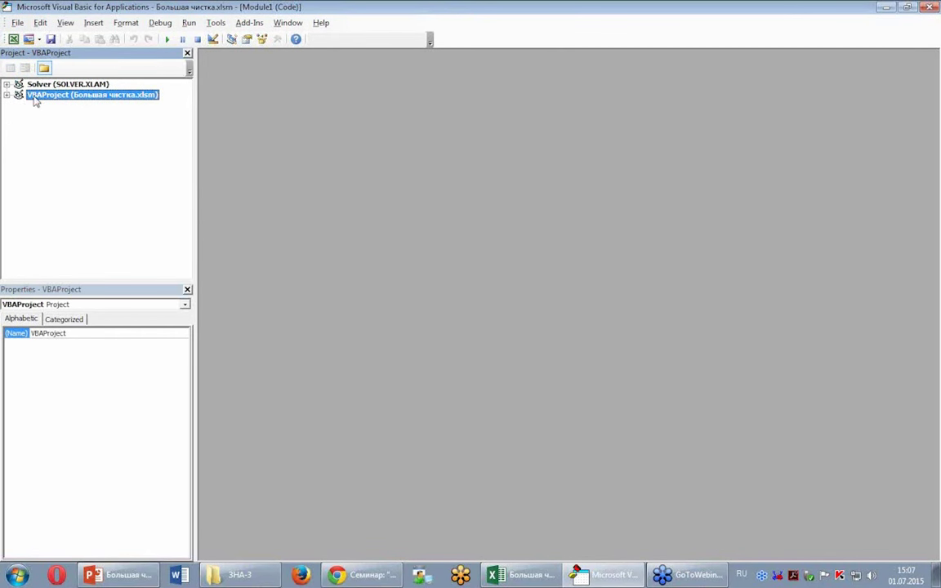
{"action": "left_click", "coordinate": [7, 95]}
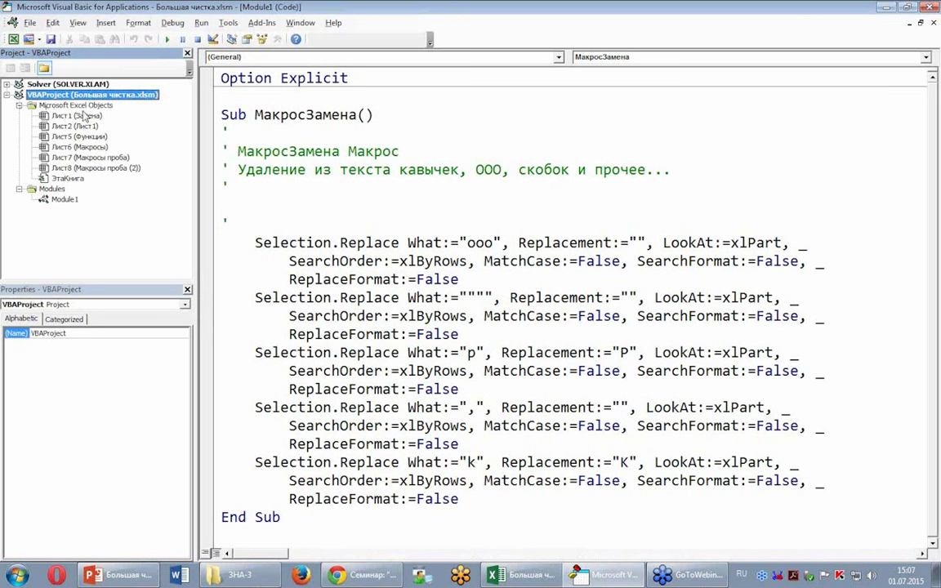
{"action": "left_click", "coordinate": [18, 105]}
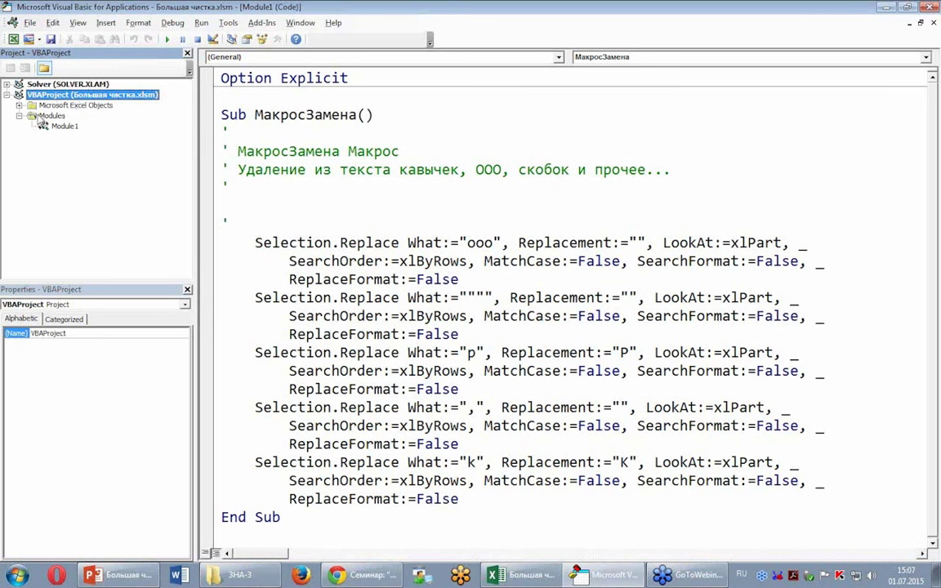
{"action": "left_click", "coordinate": [37, 116]}
{"action": "left_click", "coordinate": [43, 127]}
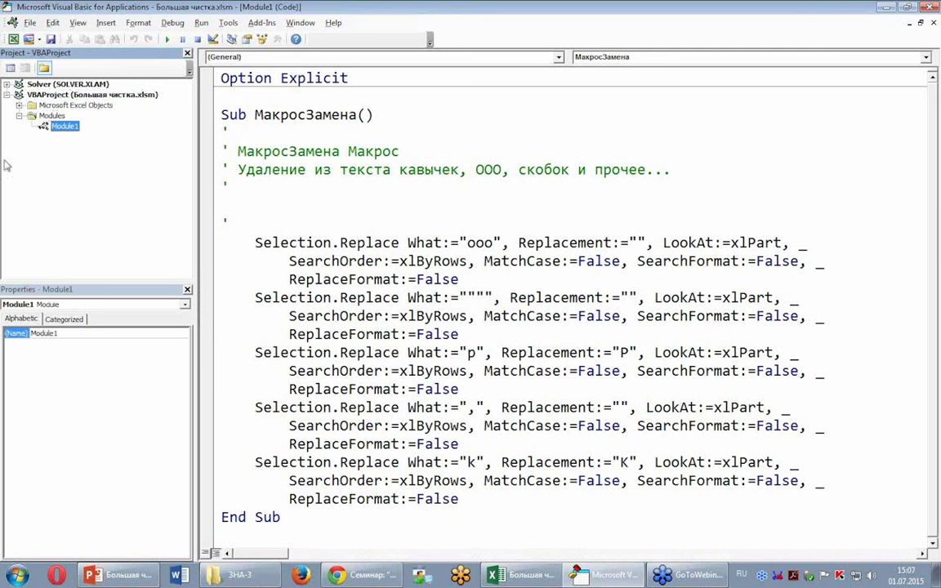
{"action": "left_click", "coordinate": [357, 130]}
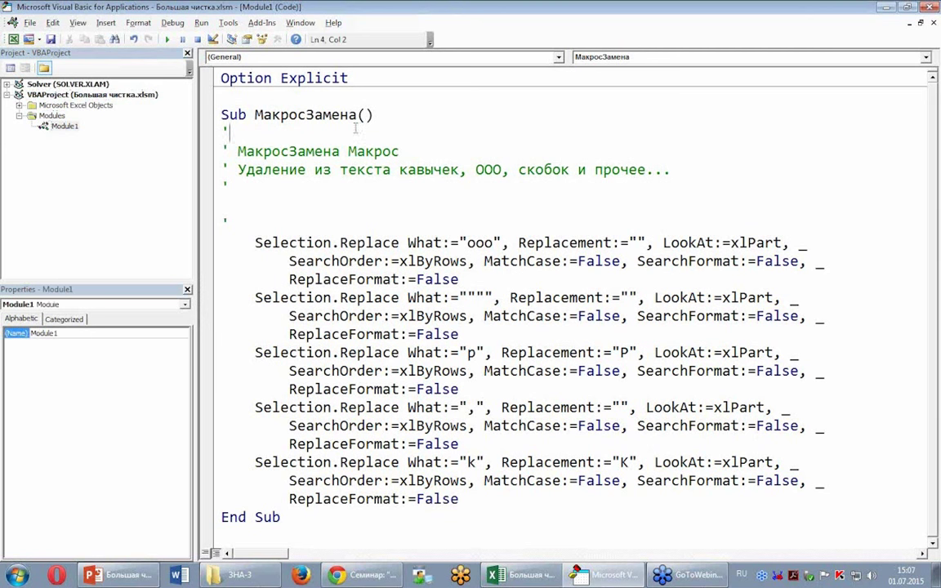
- Reopen Module1's code maximized and narrow the side panes to widen the code area
{"action": "left_click", "coordinate": [921, 22]}
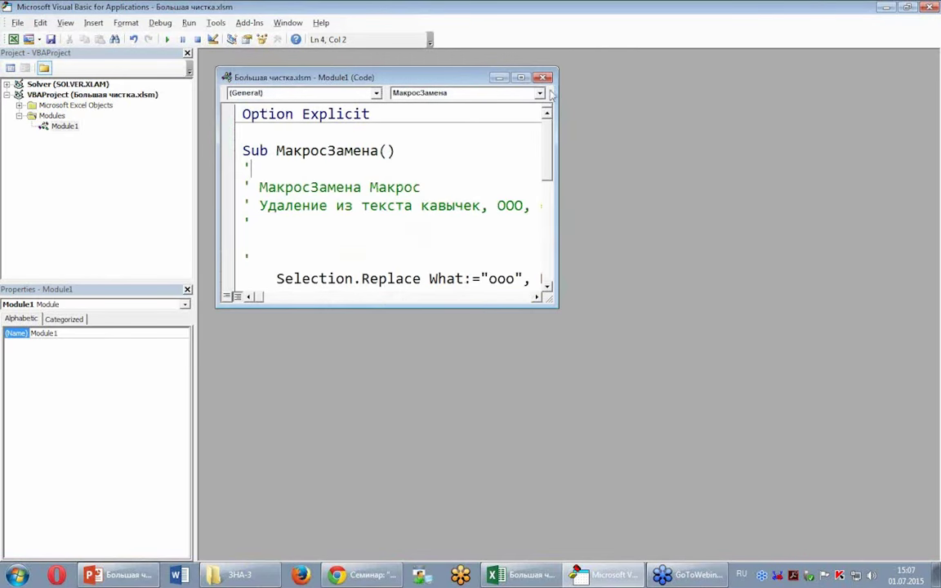
{"action": "left_click", "coordinate": [544, 77]}
{"action": "double_click", "coordinate": [65, 126]}
{"action": "left_click", "coordinate": [522, 78]}
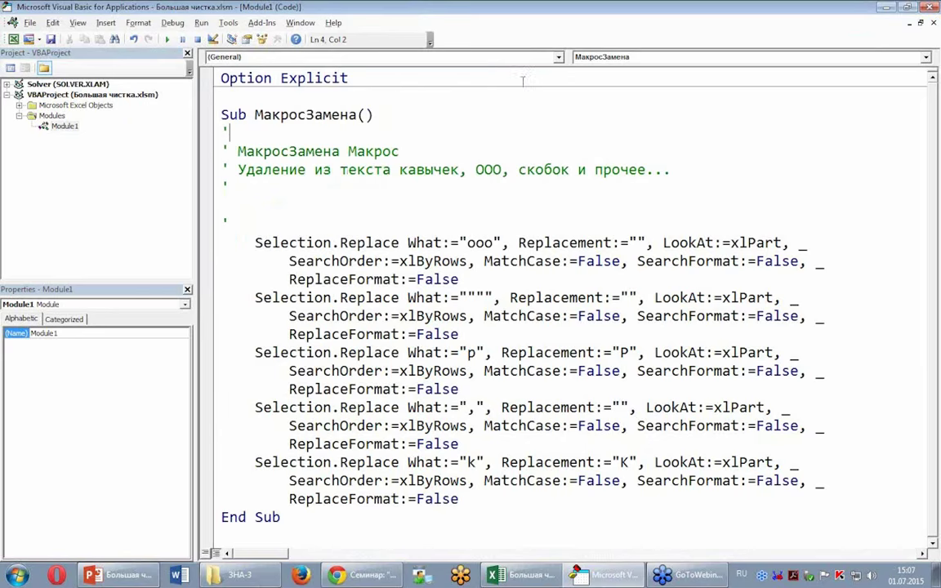
{"action": "double_click", "coordinate": [287, 115]}
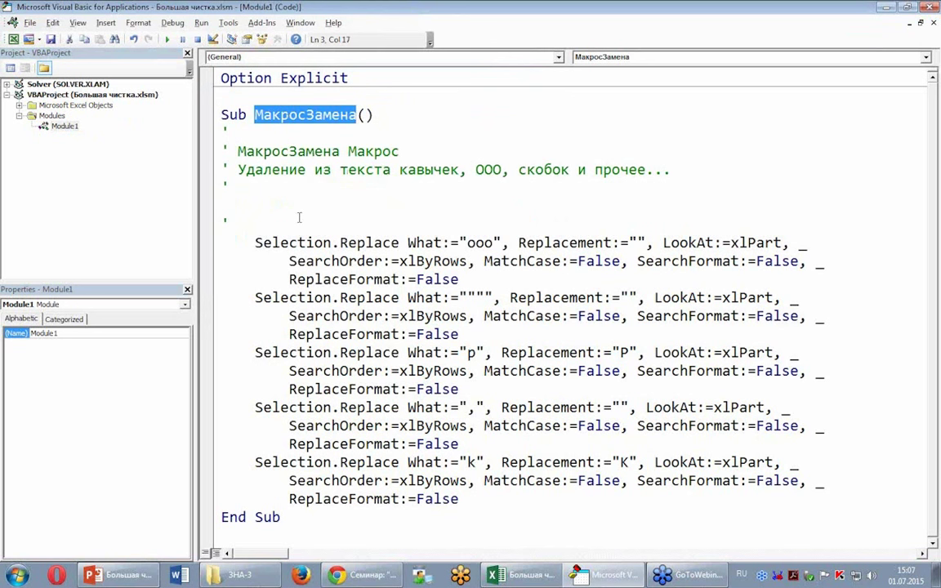
{"action": "left_click_drag", "start_coordinate": [193, 245], "coordinate": [135, 254]}
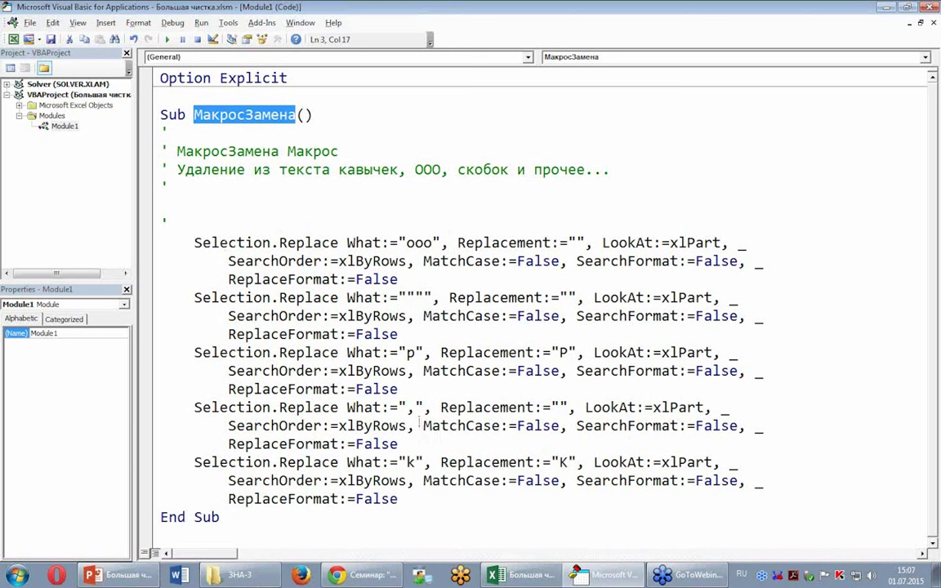
- Insert a blank line after each of the first four ReplaceFormat:=False lines
{"action": "left_click", "coordinate": [419, 281]}
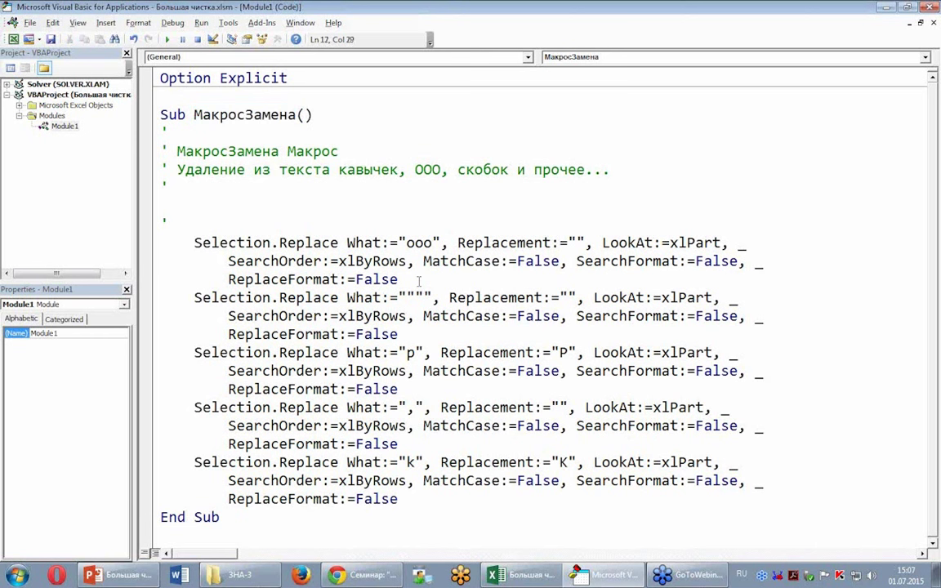
{"action": "key", "text": "Return"}
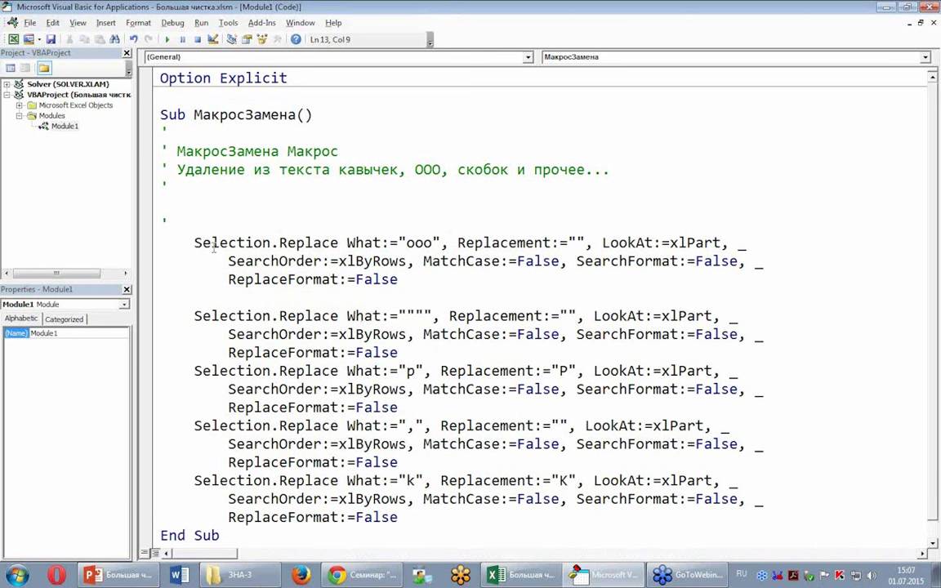
{"action": "left_click", "coordinate": [412, 352]}
{"action": "key", "text": "Return"}
{"action": "left_click", "coordinate": [417, 426]}
{"action": "key", "text": "Return"}
{"action": "left_click", "coordinate": [408, 499]}
{"action": "key", "text": "Return"}
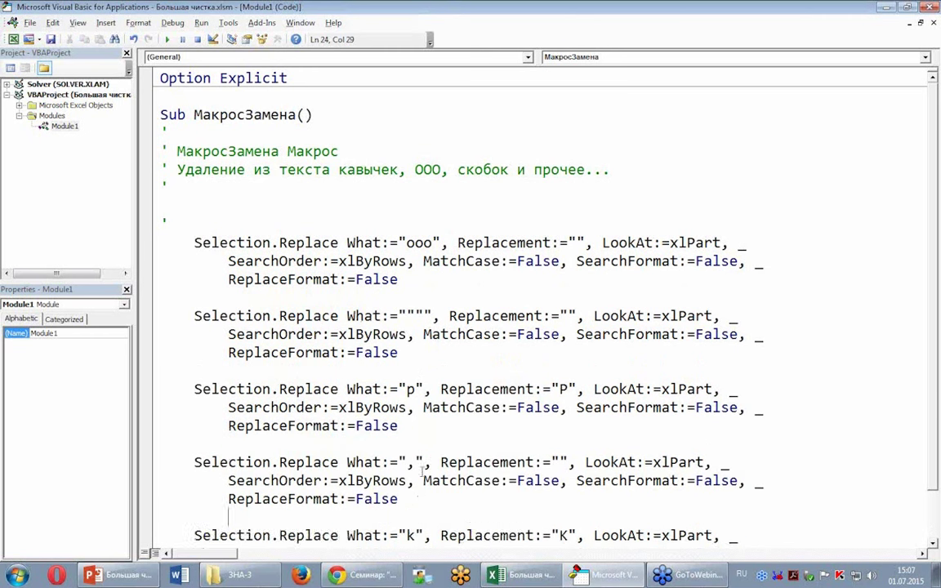
{"action": "scroll", "coordinate": [363, 448], "scroll_direction": "down", "scroll_amount": 2}
{"action": "double_click", "coordinate": [245, 169]}
{"action": "double_click", "coordinate": [311, 170]}
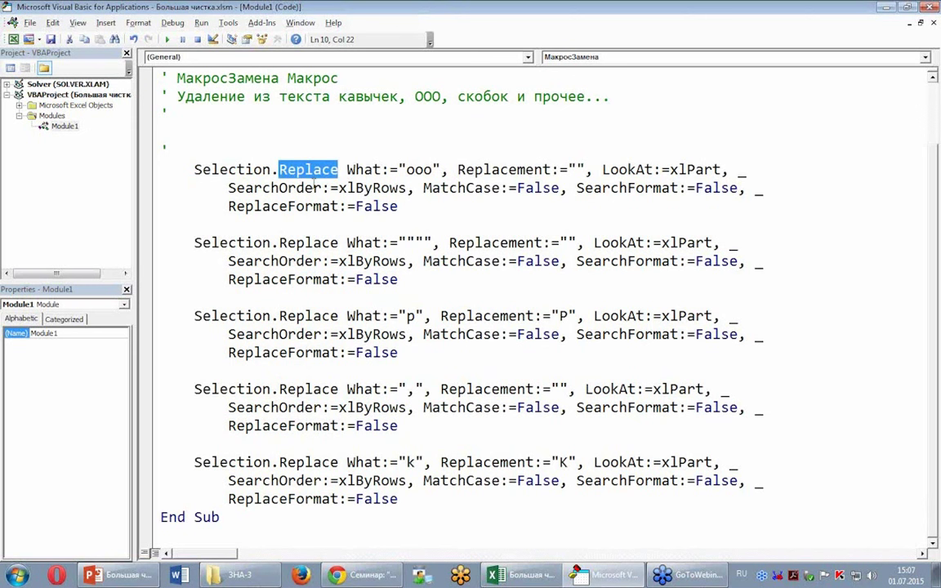
{"action": "double_click", "coordinate": [246, 169]}
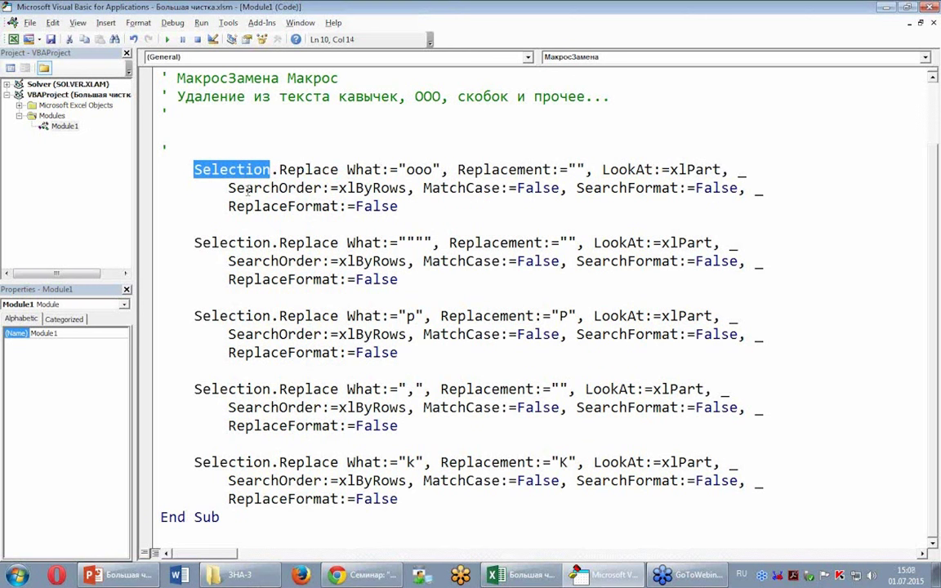
{"action": "left_click", "coordinate": [240, 209]}
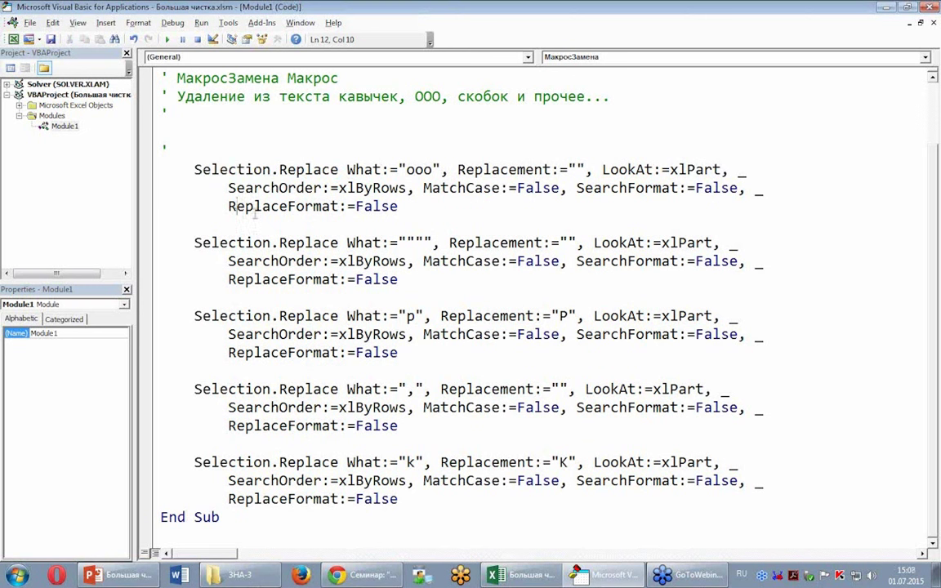
{"action": "left_click", "coordinate": [731, 169]}
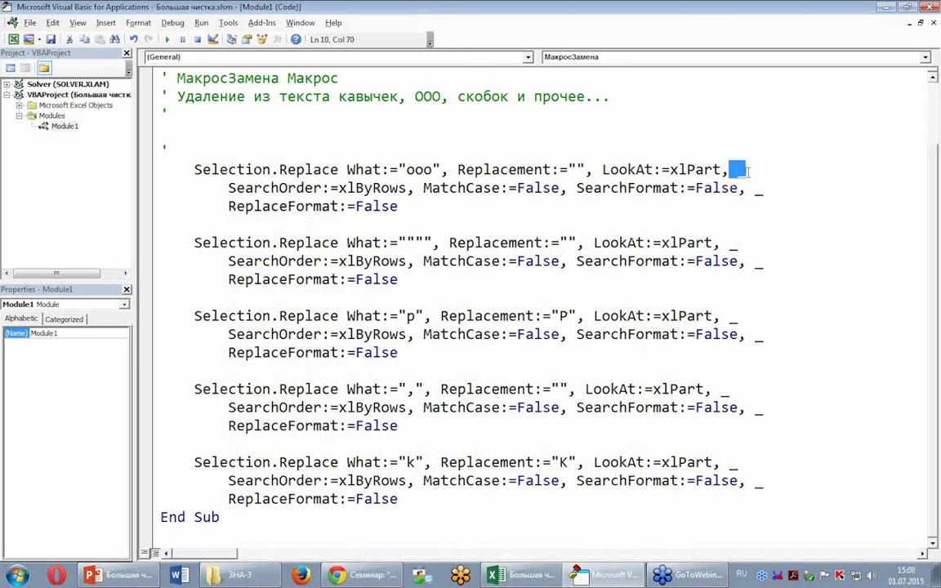
{"action": "left_click", "coordinate": [772, 192]}
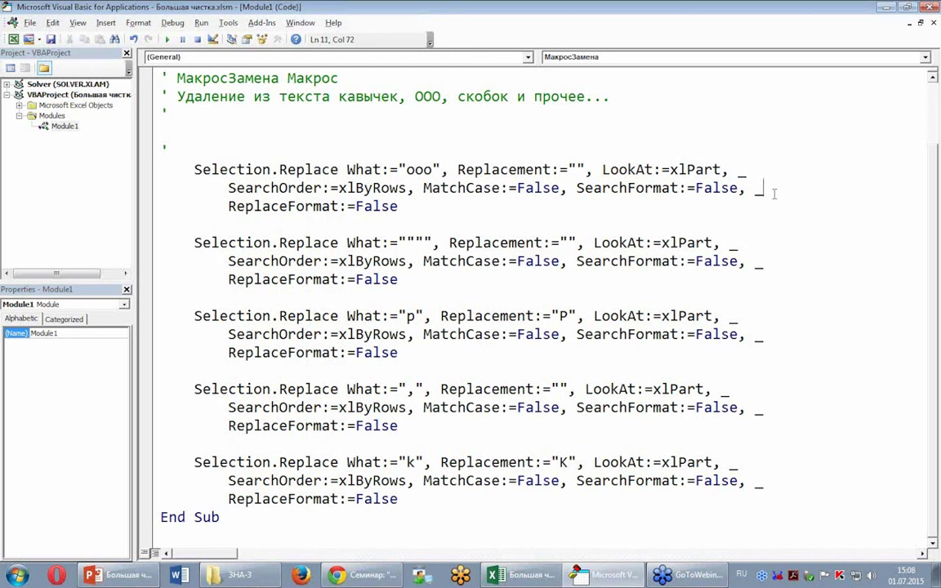
{"action": "left_click", "coordinate": [146, 178]}
{"action": "left_click", "coordinate": [147, 179]}
{"action": "left_click", "coordinate": [139, 245]}
{"action": "left_click", "coordinate": [139, 247]}
{"action": "left_click", "coordinate": [139, 317]}
{"action": "left_click", "coordinate": [139, 319]}
{"action": "double_click", "coordinate": [294, 169]}
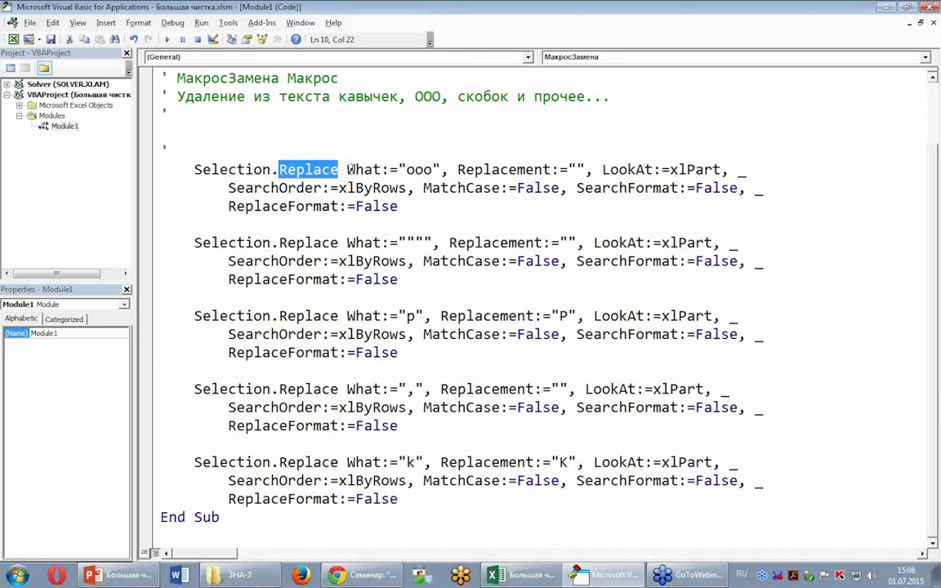
{"action": "left_click_drag", "start_coordinate": [347, 169], "coordinate": [428, 169]}
{"action": "double_click", "coordinate": [424, 169]}
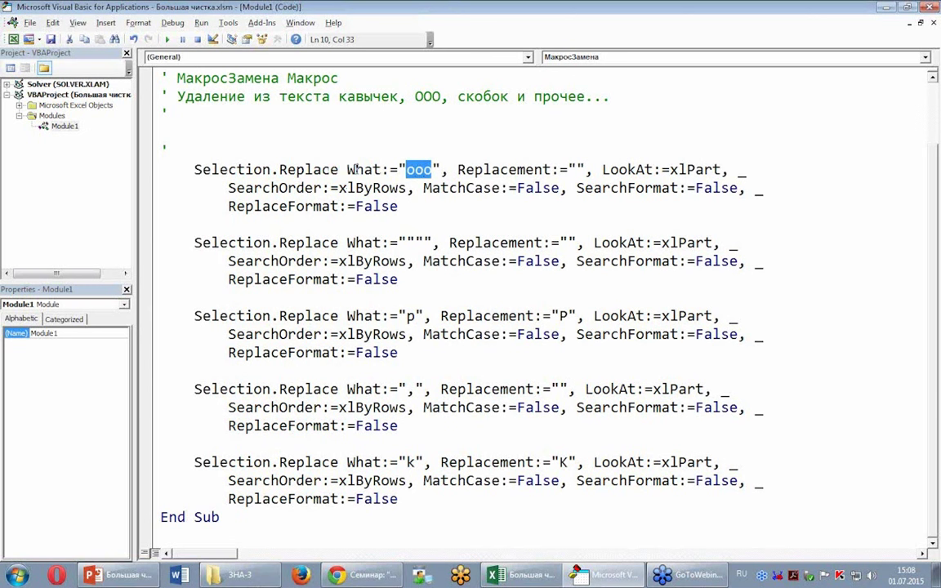
{"action": "double_click", "coordinate": [492, 169]}
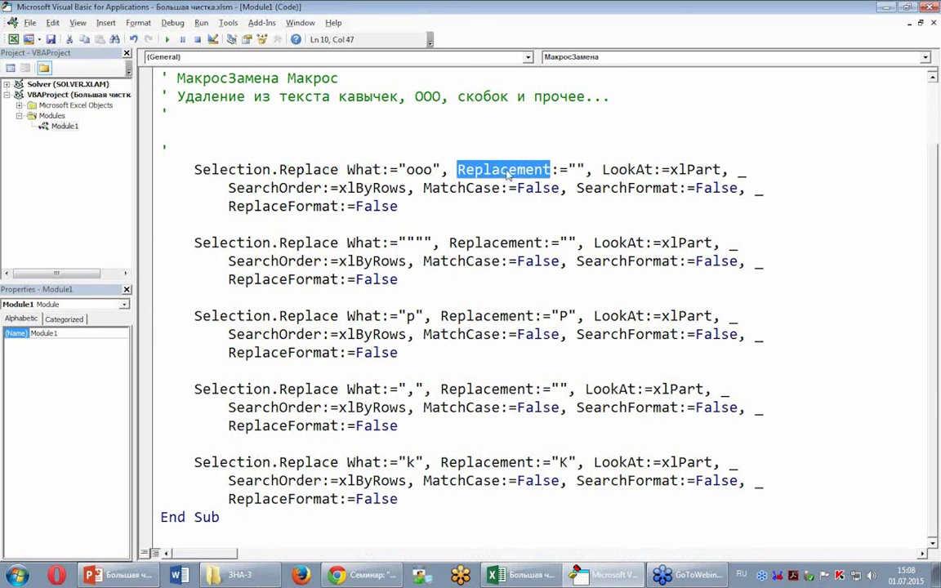
{"action": "left_click", "coordinate": [576, 169]}
{"action": "left_click", "coordinate": [406, 169]}
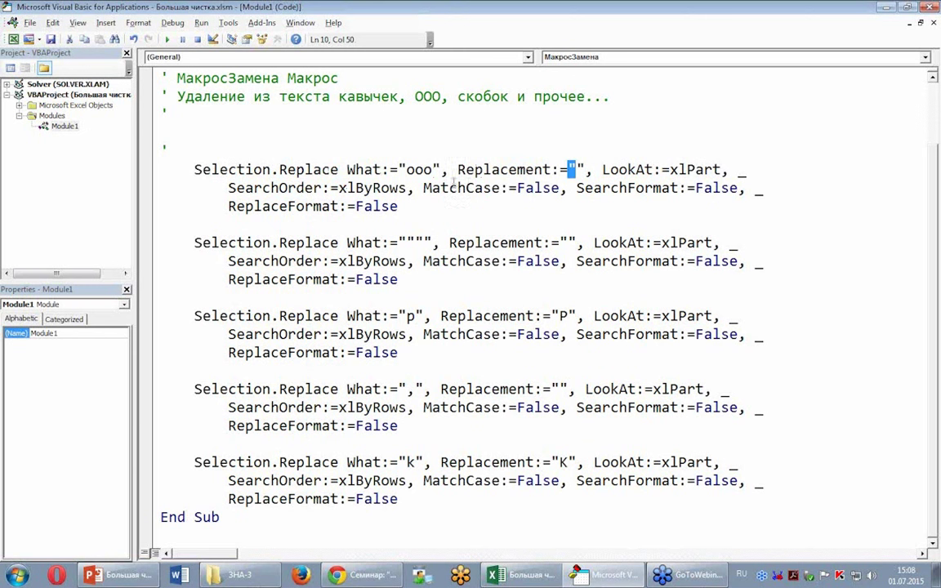
{"action": "left_click", "coordinate": [452, 222]}
{"action": "double_click", "coordinate": [409, 244]}
{"action": "double_click", "coordinate": [564, 242]}
{"action": "double_click", "coordinate": [410, 316]}
{"action": "left_click", "coordinate": [562, 315]}
{"action": "double_click", "coordinate": [411, 389]}
{"action": "left_click", "coordinate": [564, 389]}
{"action": "left_click", "coordinate": [441, 462]}
{"action": "left_click", "coordinate": [500, 389]}
- Paste three copies of the k Selection.Replace statement below the original
{"action": "left_click_drag", "start_coordinate": [155, 467], "coordinate": [160, 500]}
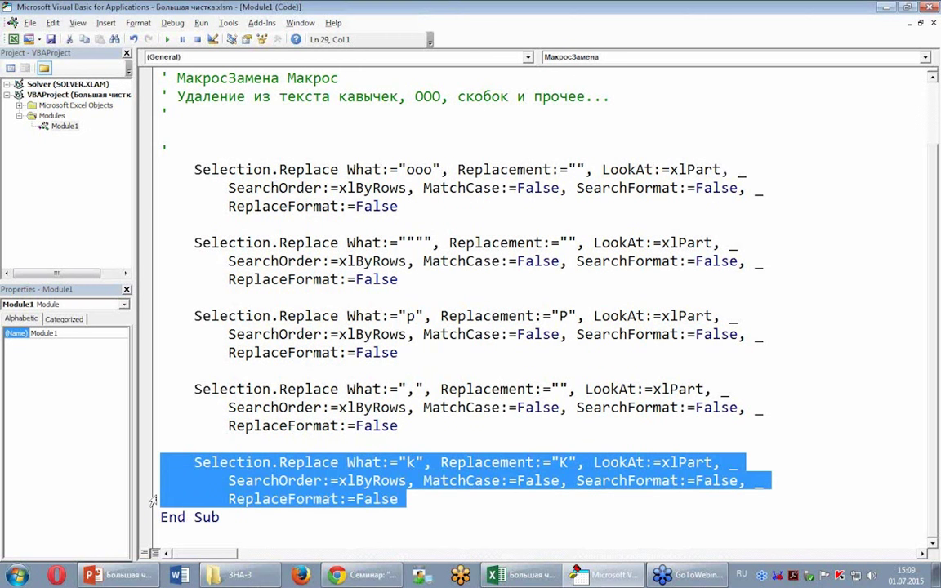
{"action": "left_click", "coordinate": [421, 503]}
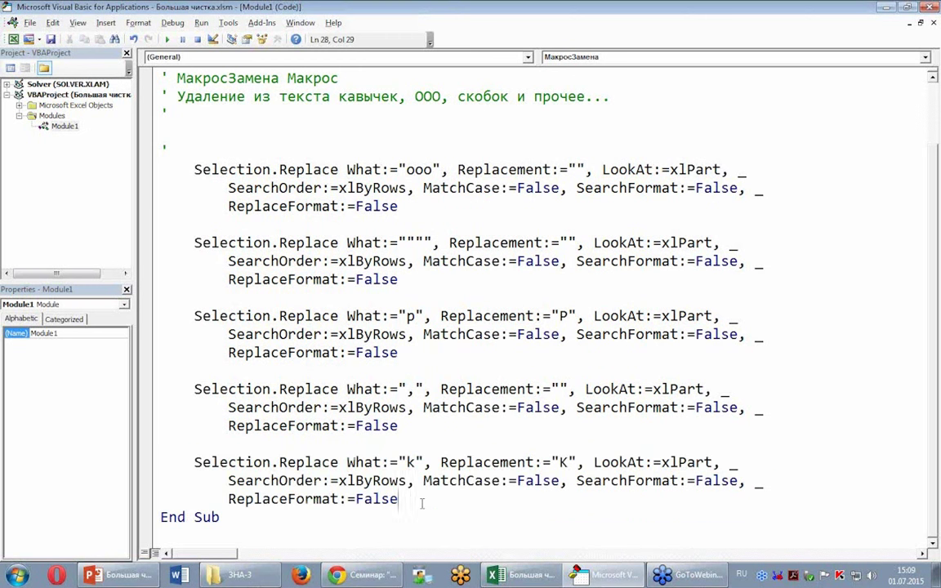
{"action": "key", "text": "Return"}
{"action": "left_click_drag", "start_coordinate": [150, 448], "coordinate": [150, 498]}
{"action": "left_click", "coordinate": [150, 448]}
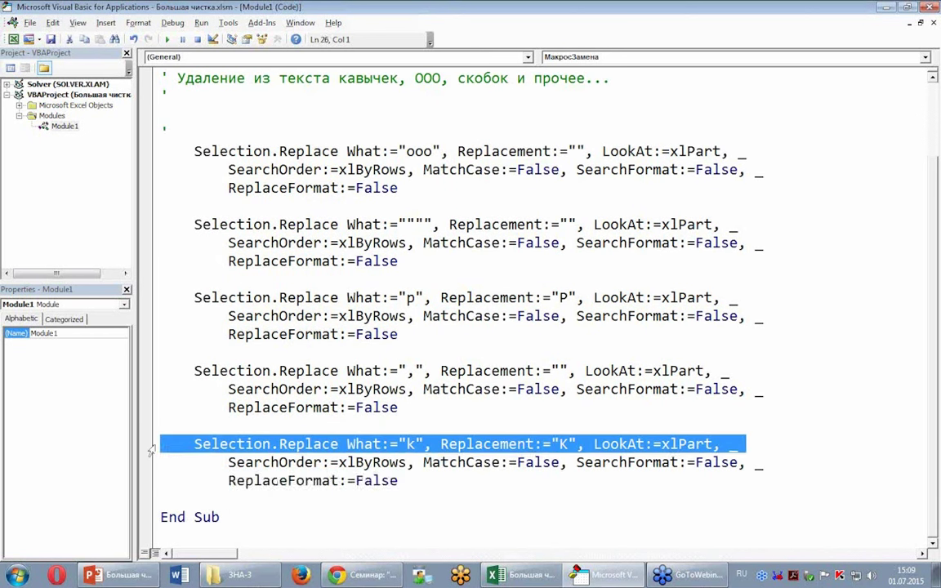
{"action": "left_click_drag", "start_coordinate": [150, 451], "coordinate": [153, 496]}
{"action": "key", "text": "ctrl+c"}
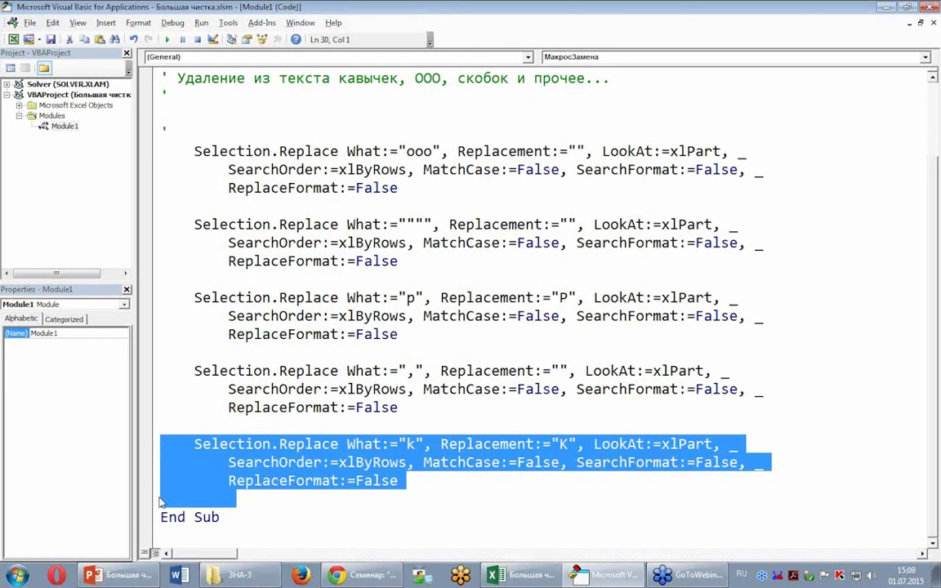
{"action": "left_click", "coordinate": [163, 499]}
{"action": "key", "text": "ctrl+v"}
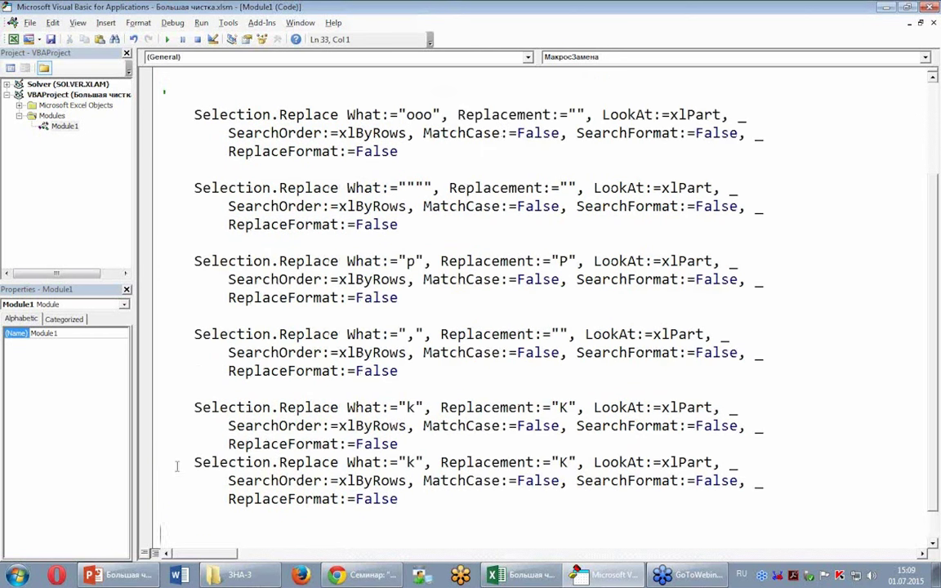
{"action": "left_click", "coordinate": [167, 462]}
{"action": "key", "text": "Return"}
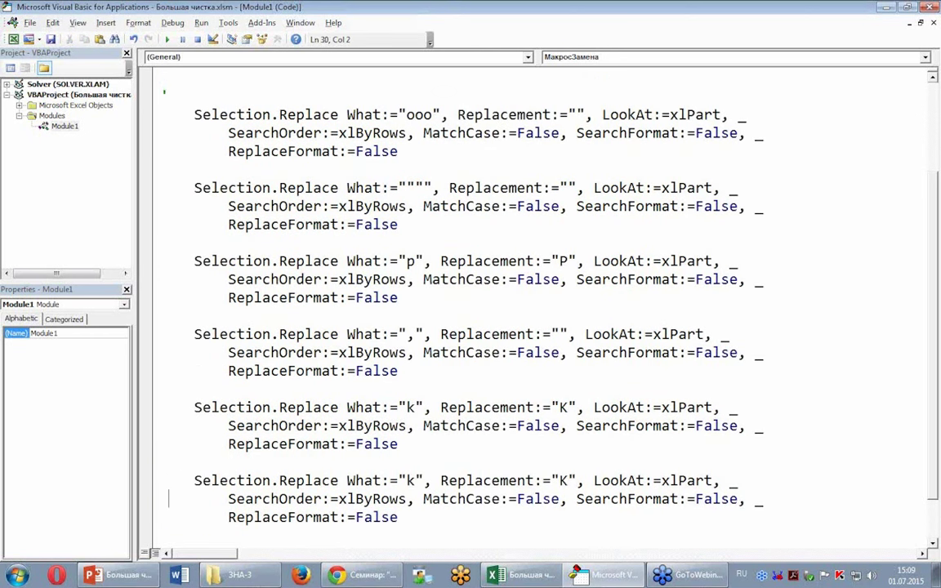
{"action": "key", "text": "ctrl+v"}
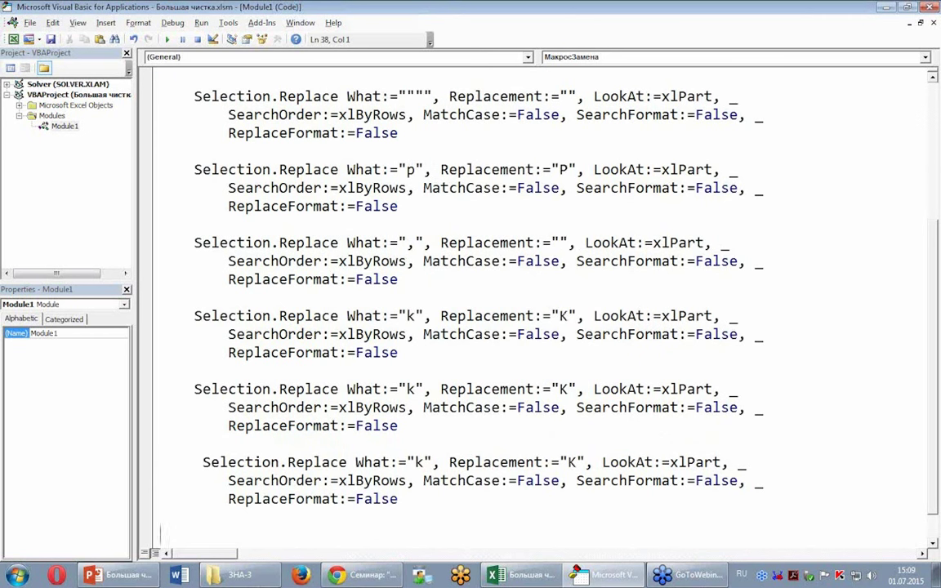
{"action": "key", "text": "ctrl+v"}
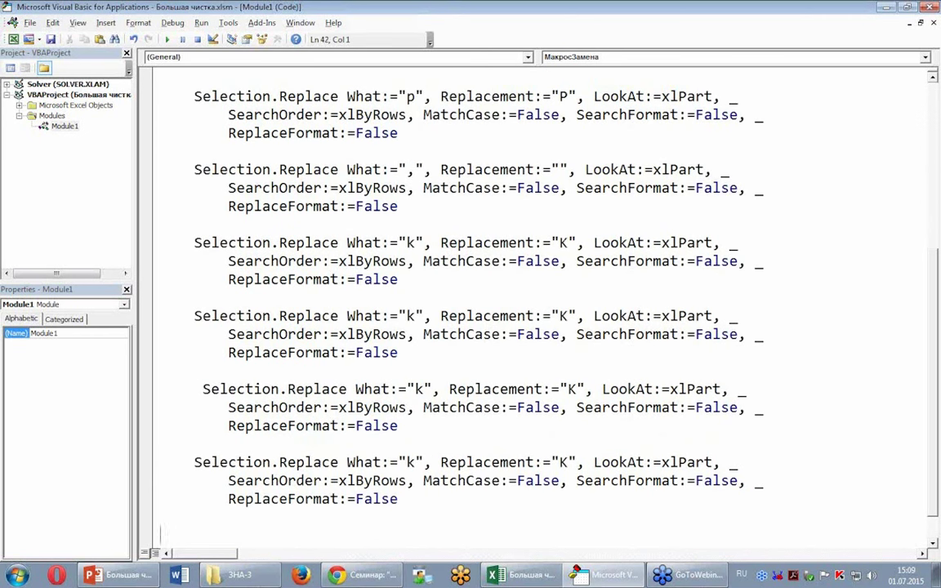
- Edit the first copy to replace m with M
{"action": "double_click", "coordinate": [410, 316]}
{"action": "key", "text": "Delete"}
{"action": "key", "text": "alt+shift"}
{"action": "type", "text": "m"}
{"action": "double_click", "coordinate": [563, 316]}
{"action": "key", "text": "alt+shift"}
{"action": "type", "text": "М"}
- Edit the second copy to replace a with A
{"action": "double_click", "coordinate": [418, 390]}
{"action": "left_click_drag", "start_coordinate": [423, 390], "coordinate": [415, 389]}
{"action": "type", "text": "ф"}
{"action": "key", "text": "BackSpace"}
{"action": "key", "text": "alt+shift"}
{"action": "type", "text": "a"}
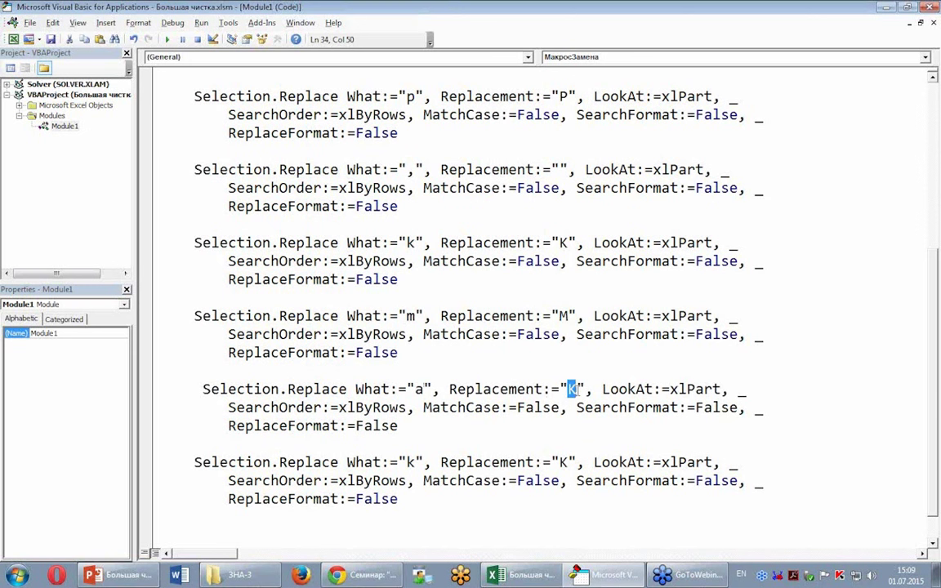
{"action": "type", "text": "A"}
- Edit the last copy to replace t with T
{"action": "key", "text": "Down"}
{"action": "key", "text": "Down"}
{"action": "left_click_drag", "start_coordinate": [408, 462], "coordinate": [417, 463]}
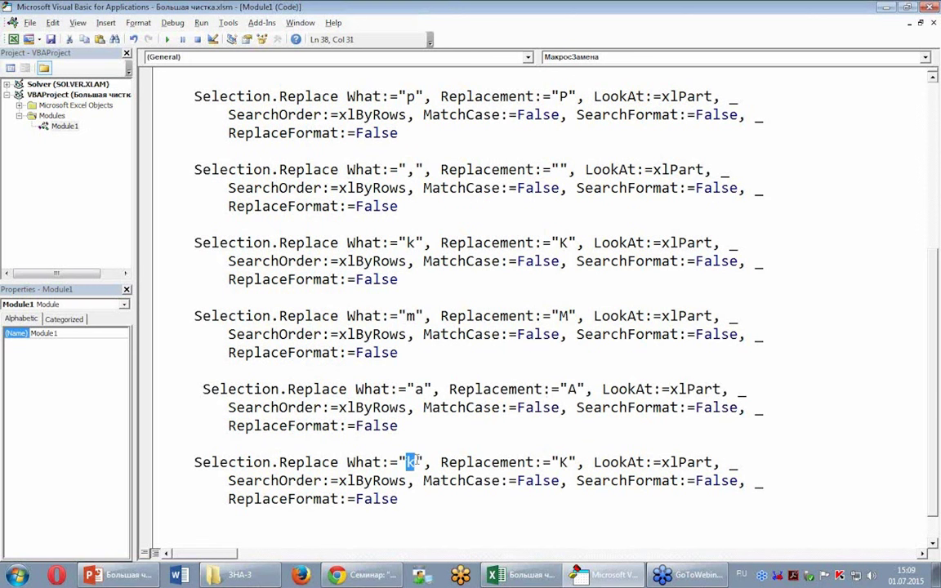
{"action": "type", "text": "t"}
{"action": "left_click_drag", "start_coordinate": [560, 462], "coordinate": [570, 462]}
{"action": "type", "text": "T"}
{"action": "left_click", "coordinate": [467, 335]}
{"action": "scroll", "coordinate": [450, 277], "scroll_direction": "down", "scroll_amount": 1}
{"action": "scroll", "coordinate": [450, 277], "scroll_direction": "up", "scroll_amount": 1}
{"action": "scroll", "coordinate": [450, 277], "scroll_direction": "up", "scroll_amount": 4}
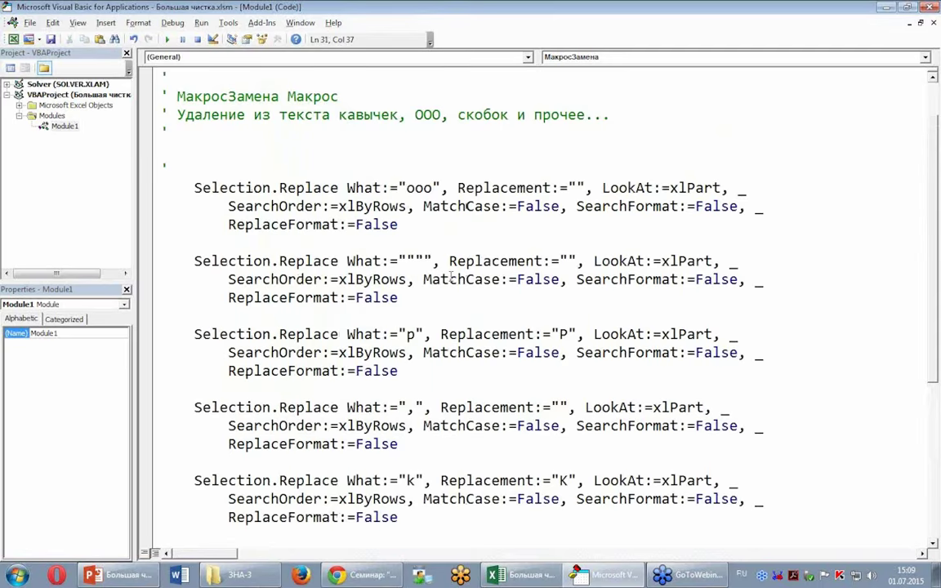
{"action": "scroll", "coordinate": [378, 219], "scroll_direction": "up", "scroll_amount": 1}
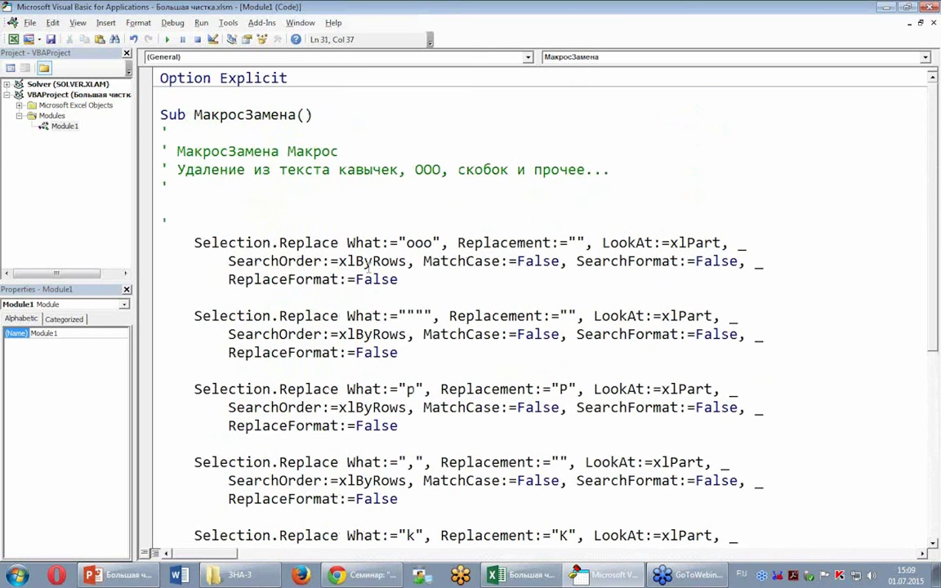
{"action": "scroll", "coordinate": [368, 266], "scroll_direction": "down", "scroll_amount": 2}
{"action": "scroll", "coordinate": [369, 266], "scroll_direction": "down", "scroll_amount": 4}
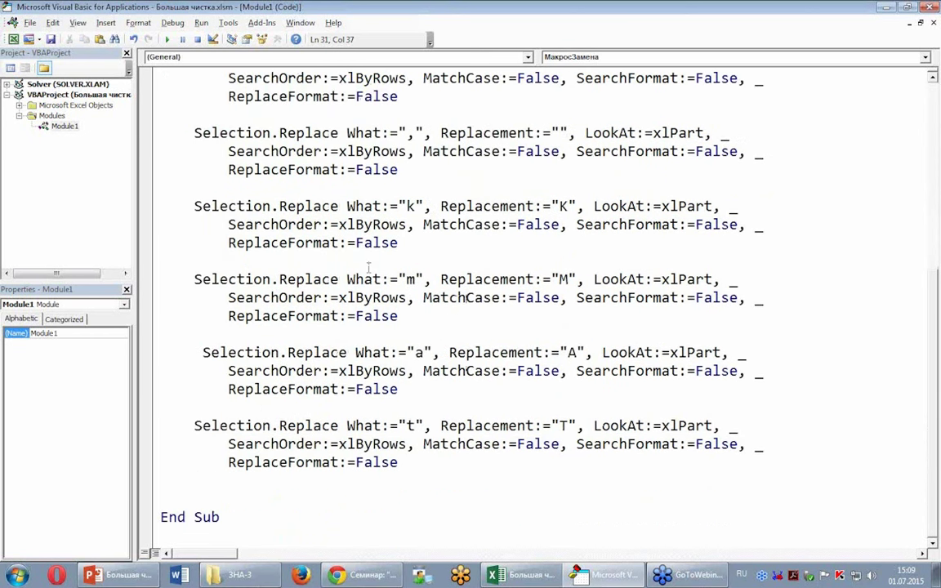
{"action": "scroll", "coordinate": [368, 266], "scroll_direction": "up", "scroll_amount": 3}
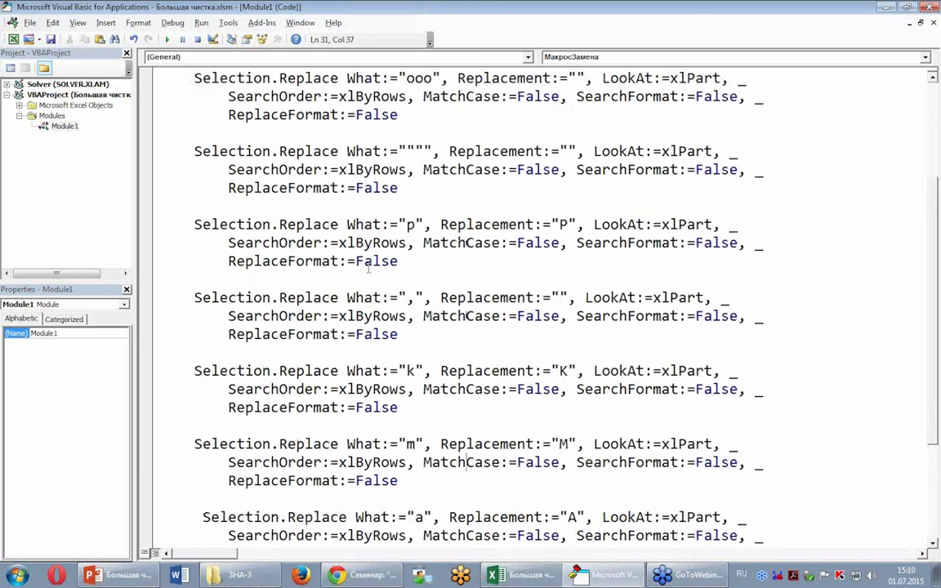
{"action": "scroll", "coordinate": [369, 266], "scroll_direction": "up", "scroll_amount": 2}
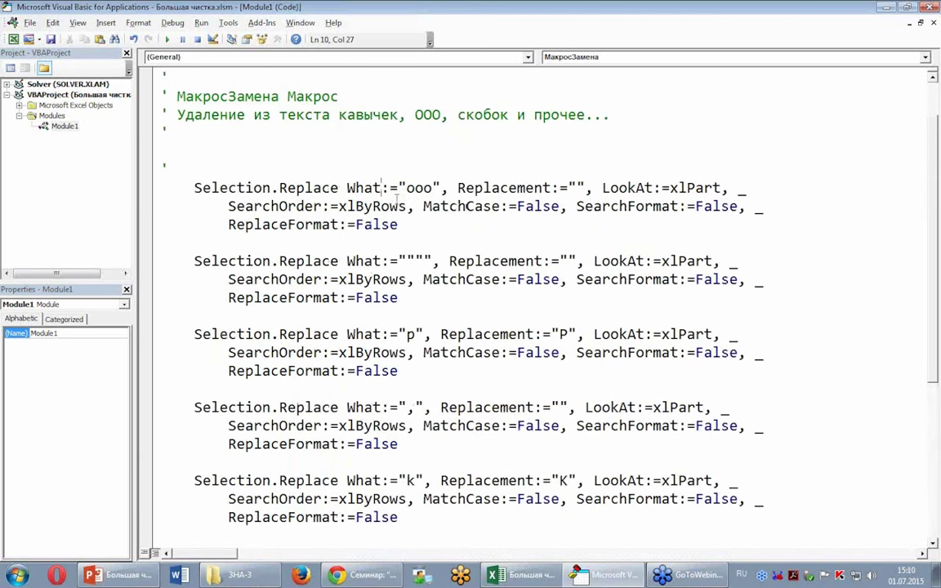
- Paste a copy of the ooo Replace statement below it and delete the extra blank lines
{"action": "left_click_drag", "start_coordinate": [140, 184], "coordinate": [153, 228]}
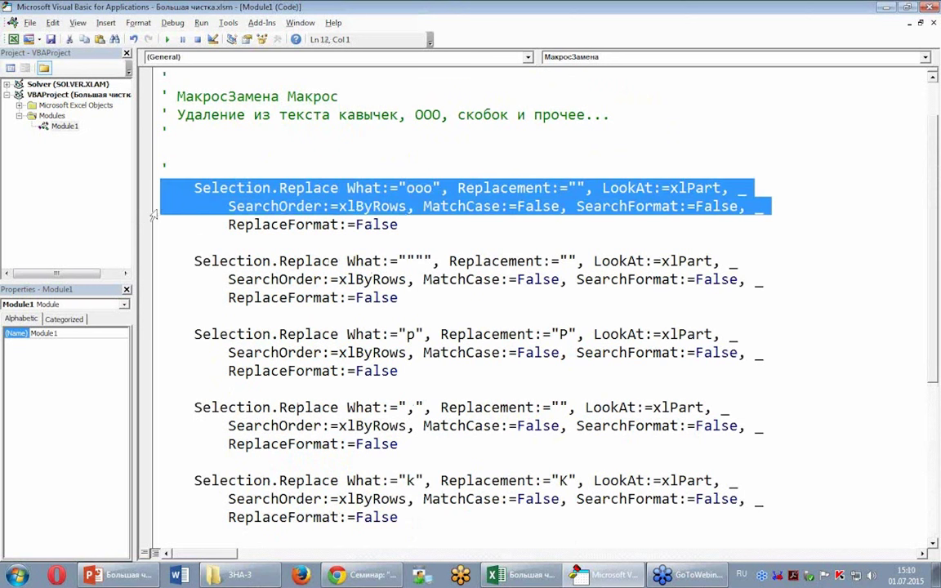
{"action": "left_click_drag", "start_coordinate": [143, 181], "coordinate": [154, 242]}
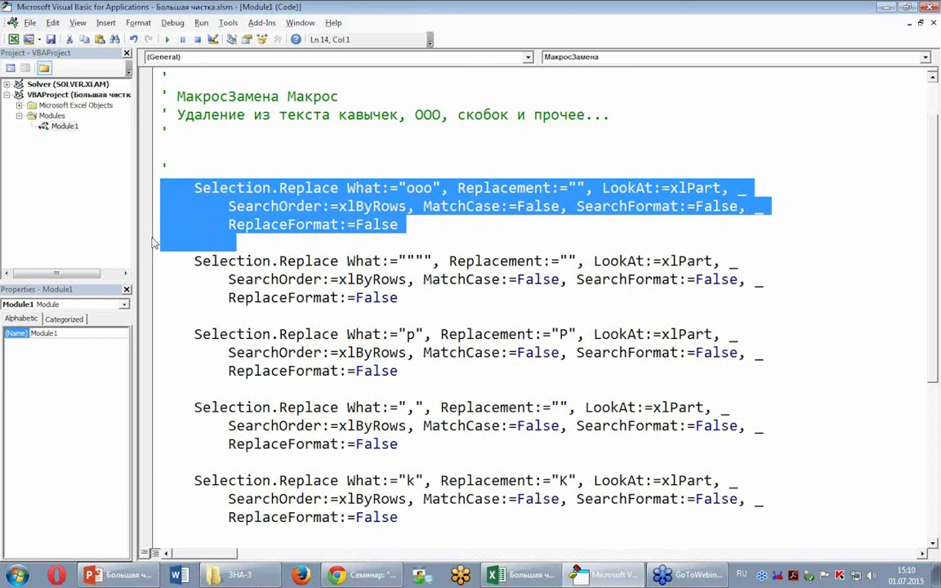
{"action": "left_click", "coordinate": [147, 239]}
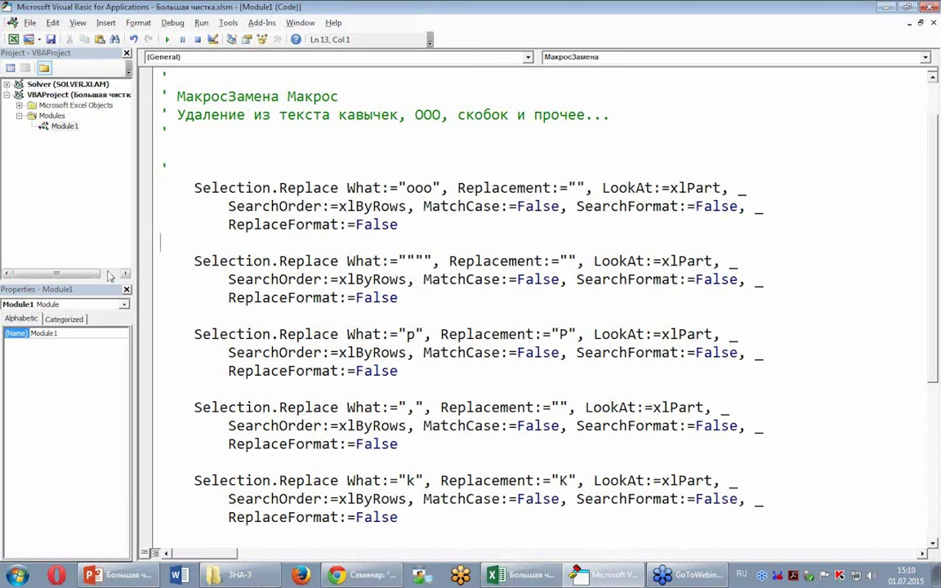
{"action": "key", "text": "Return"}
{"action": "key", "text": "Return"}
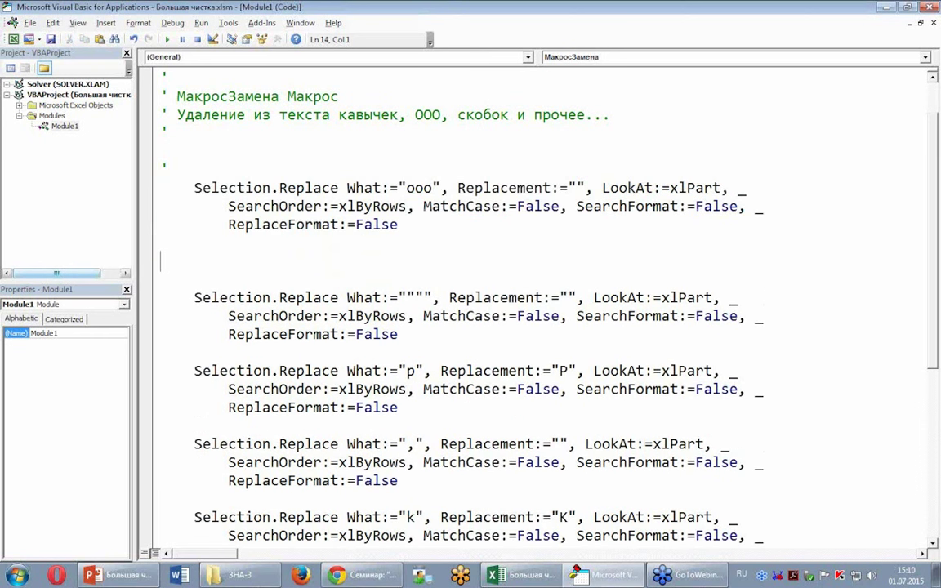
{"action": "key", "text": "ctrl+v"}
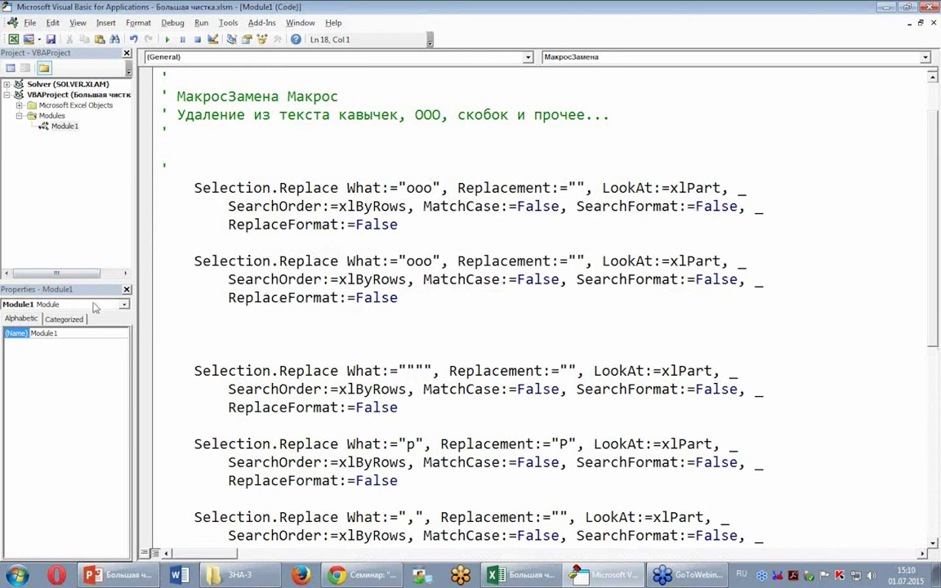
{"action": "left_click", "coordinate": [153, 335]}
{"action": "left_click_drag", "start_coordinate": [152, 342], "coordinate": [137, 315]}
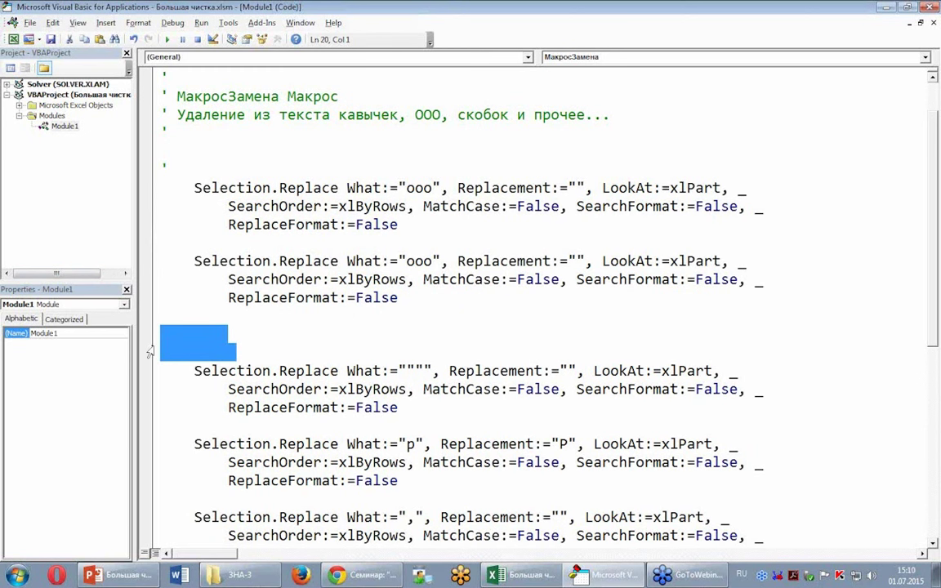
{"action": "key", "text": "Delete"}
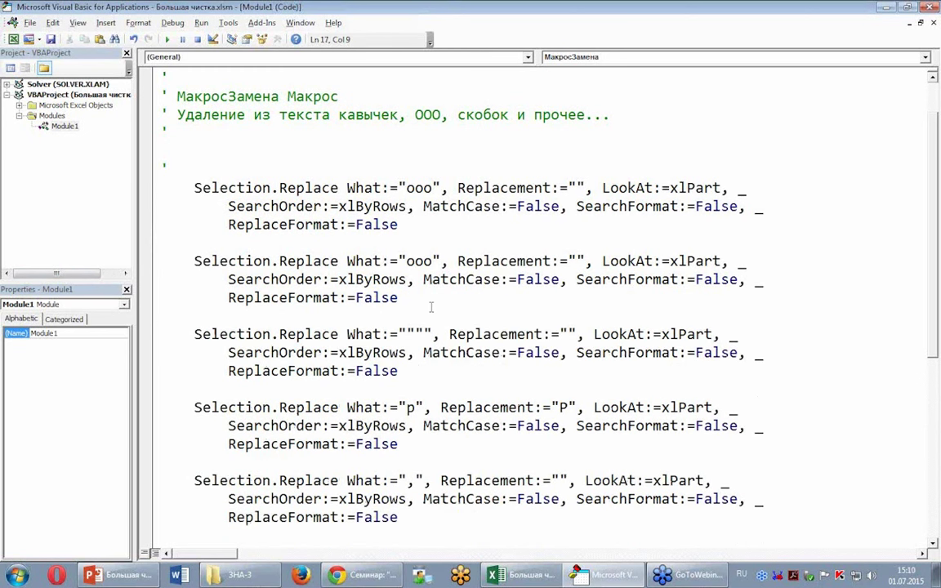
- Change the copy's search text from ooo to фирма, then return to the Excel workbook
{"action": "double_click", "coordinate": [419, 262]}
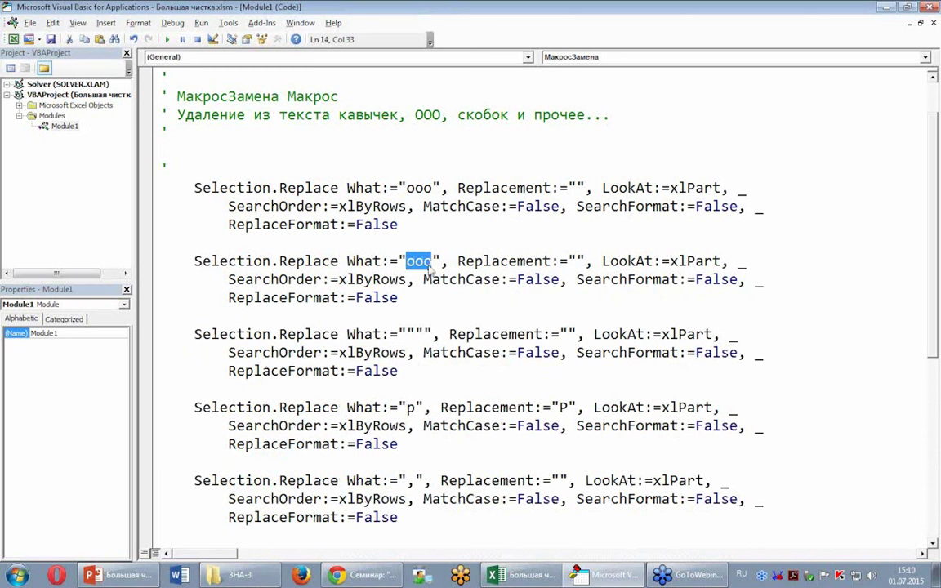
{"action": "type", "text": "фи"}
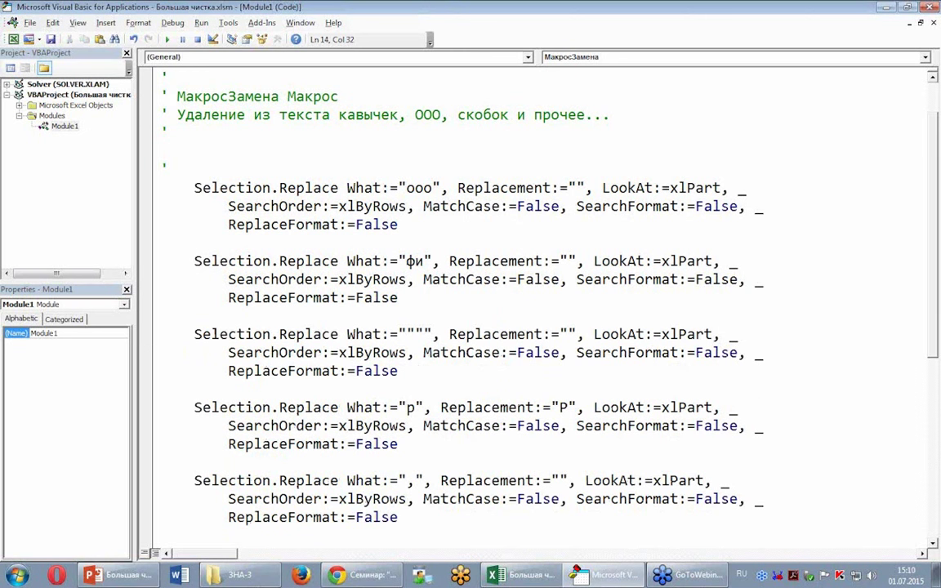
{"action": "type", "text": "рма"}
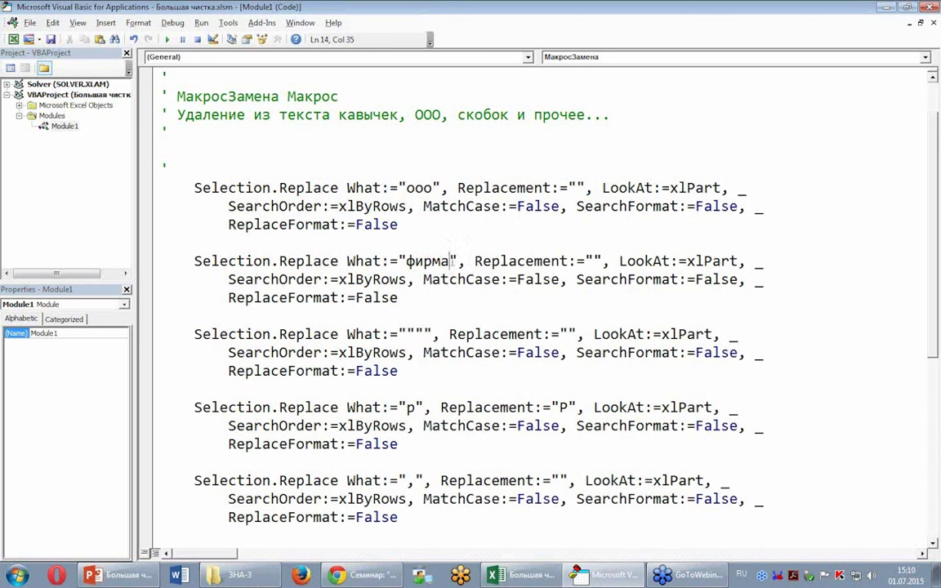
{"action": "left_click", "coordinate": [596, 261]}
{"action": "left_click", "coordinate": [603, 296]}
{"action": "scroll", "coordinate": [327, 167], "scroll_direction": "up", "scroll_amount": 1}
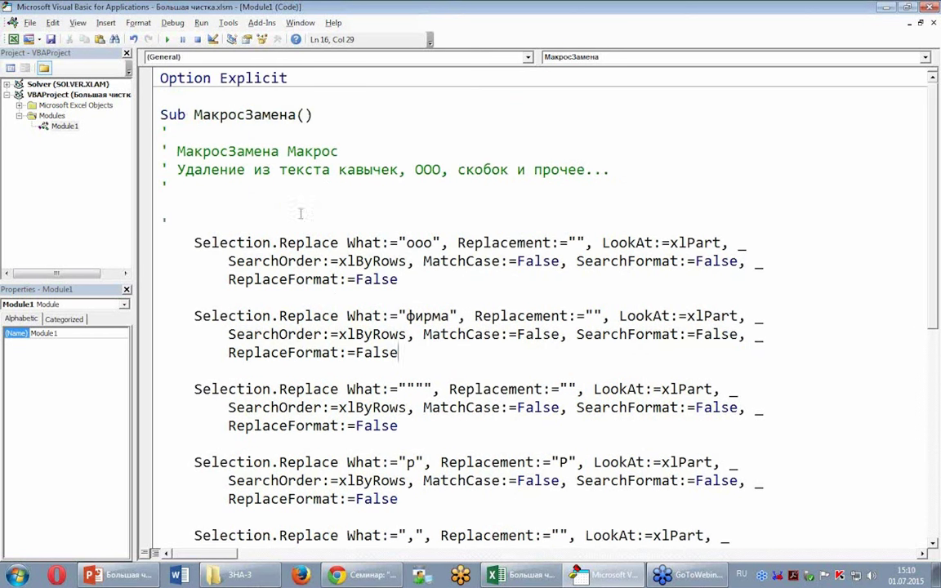
{"action": "scroll", "coordinate": [294, 237], "scroll_direction": "down", "scroll_amount": 1}
{"action": "scroll", "coordinate": [295, 237], "scroll_direction": "down", "scroll_amount": 3}
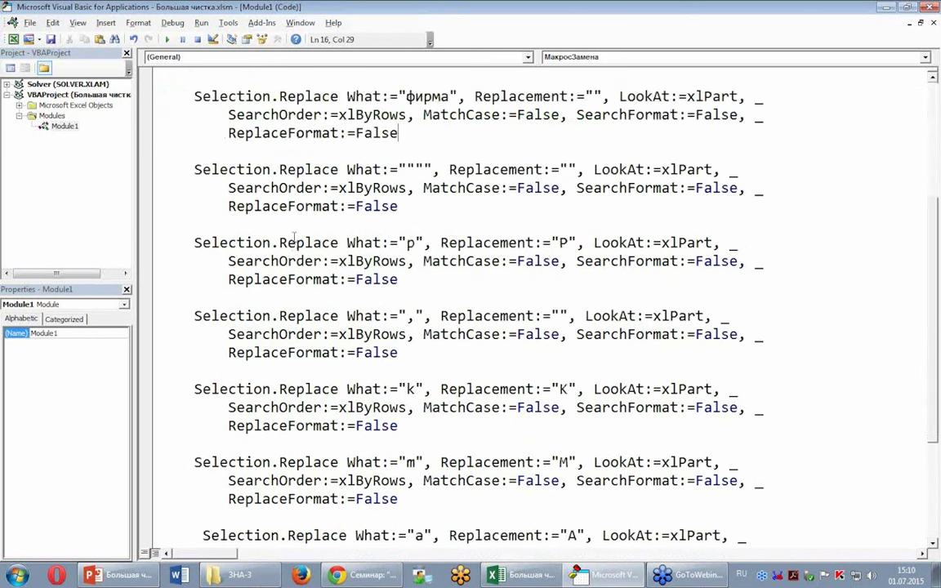
{"action": "scroll", "coordinate": [294, 237], "scroll_direction": "down", "scroll_amount": 2}
{"action": "scroll", "coordinate": [295, 237], "scroll_direction": "down", "scroll_amount": 1}
{"action": "scroll", "coordinate": [293, 237], "scroll_direction": "up", "scroll_amount": 5}
{"action": "scroll", "coordinate": [293, 237], "scroll_direction": "up", "scroll_amount": 2}
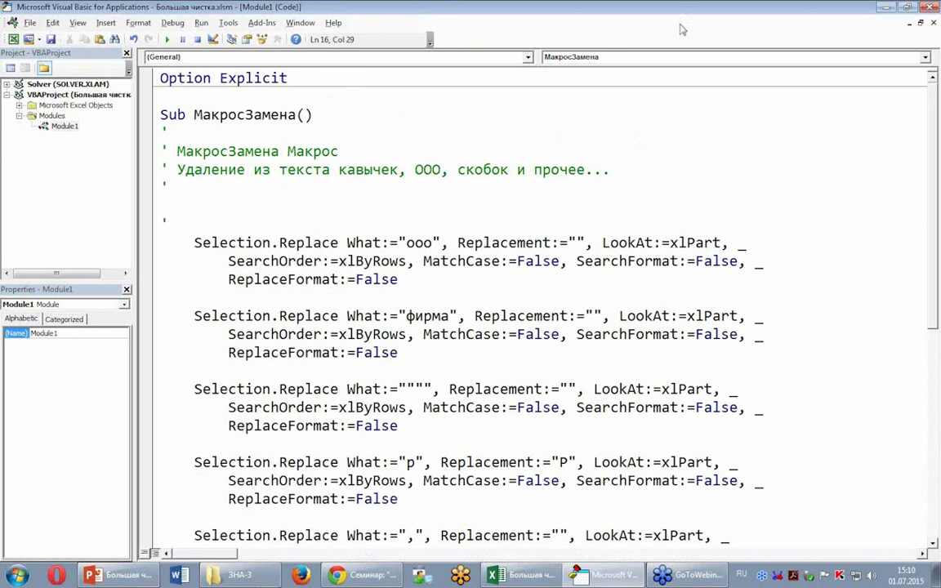
{"action": "left_click", "coordinate": [909, 8]}
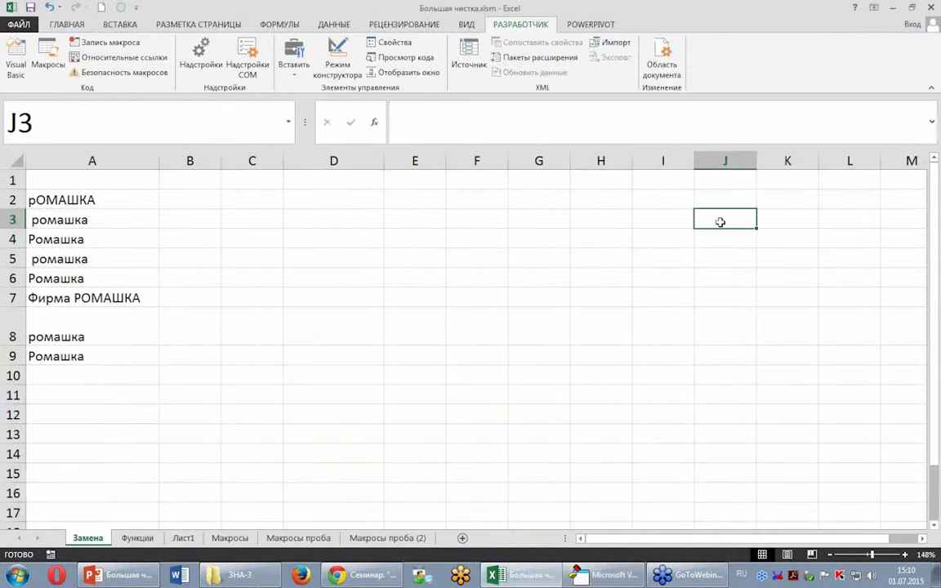
- Append 'ооо' to the Ромашка names in cells A4 and A6
{"action": "left_click", "coordinate": [81, 239]}
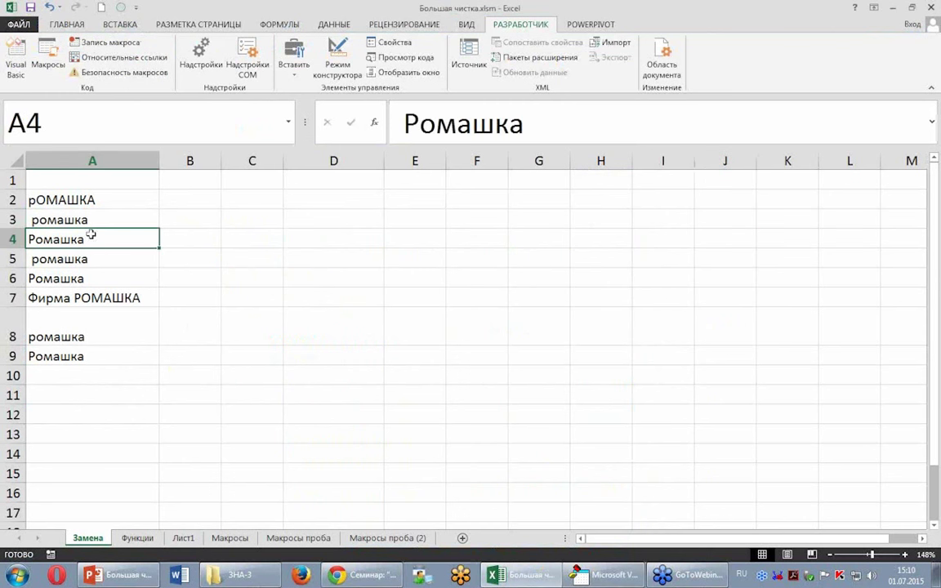
{"action": "left_click", "coordinate": [404, 122]}
{"action": "type", "text": "ооо"}
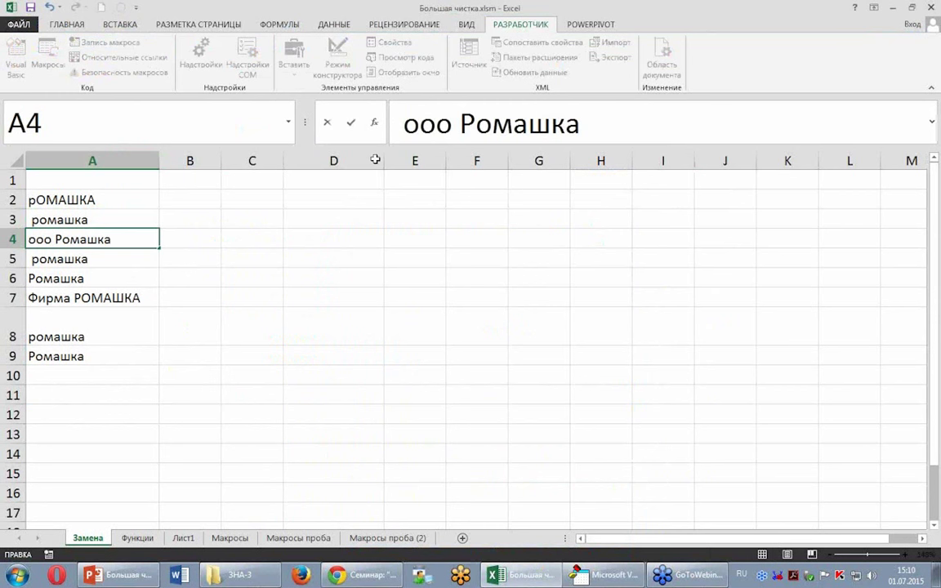
{"action": "left_click", "coordinate": [109, 282]}
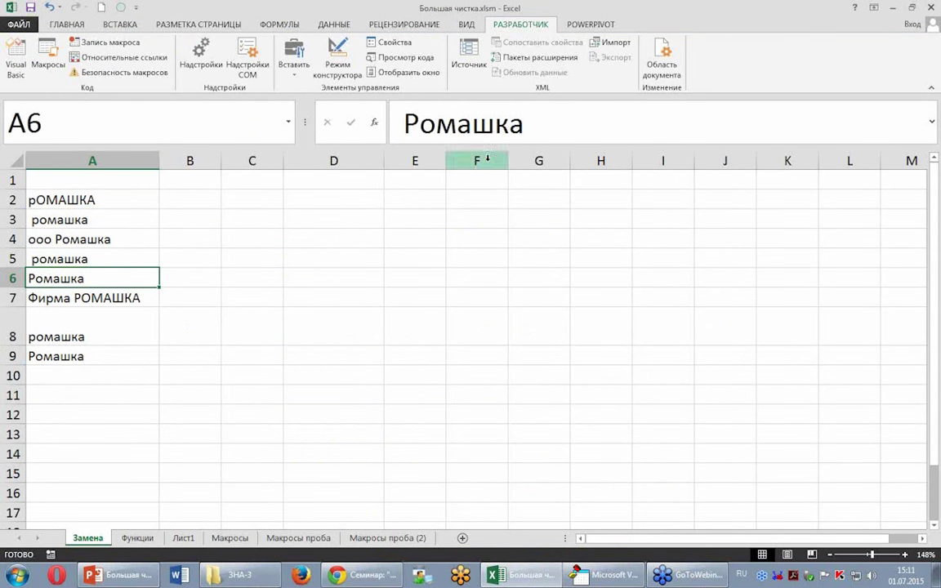
{"action": "left_click", "coordinate": [531, 127]}
{"action": "type", "text": ","}
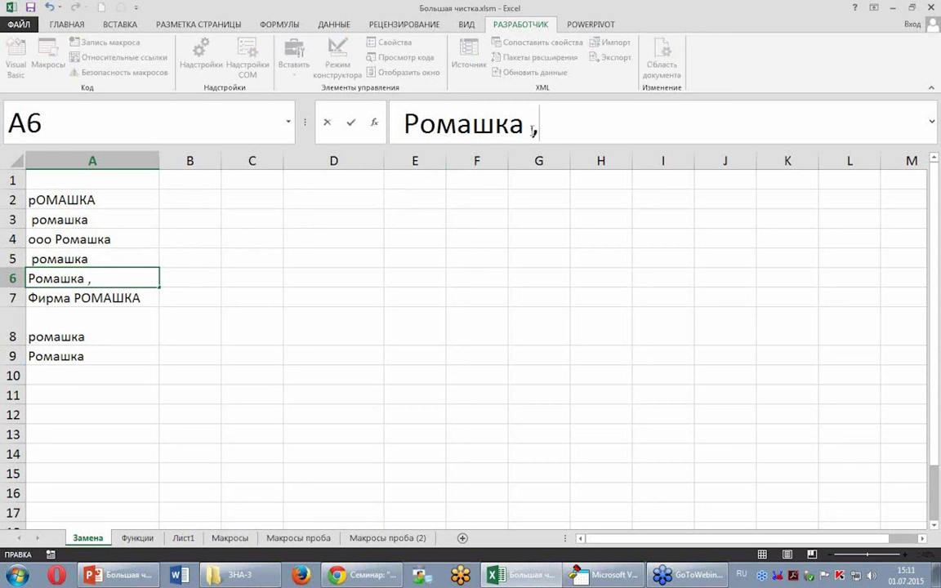
{"action": "type", "text": " ооо"}
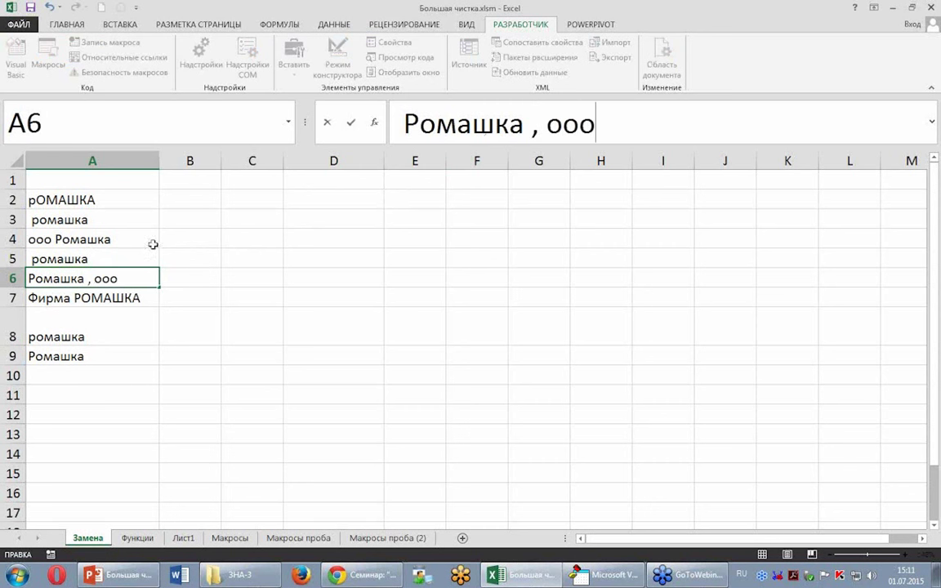
{"action": "left_click", "coordinate": [119, 260]}
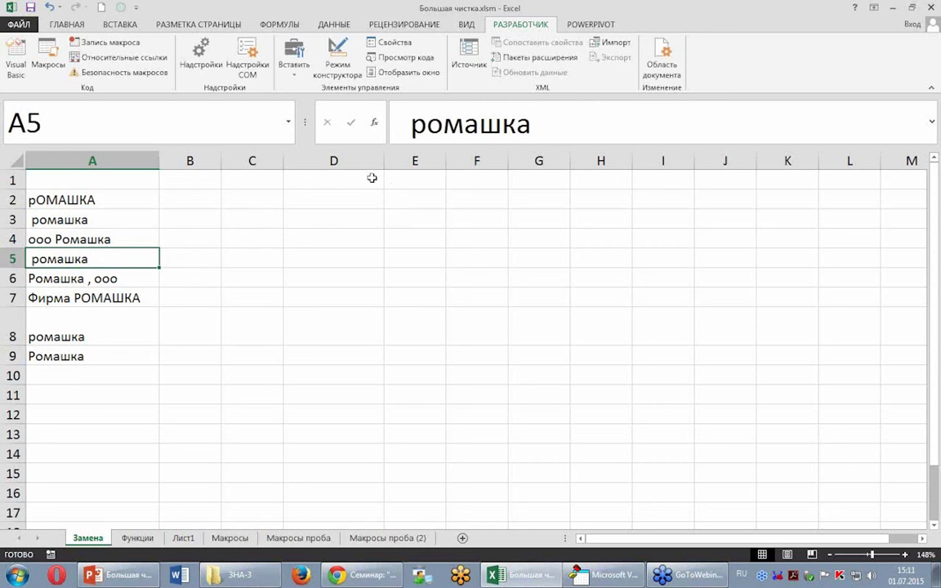
- Replace the Cyrillic м in A5 with a Latin m
{"action": "left_click_drag", "start_coordinate": [443, 125], "coordinate": [464, 124]}
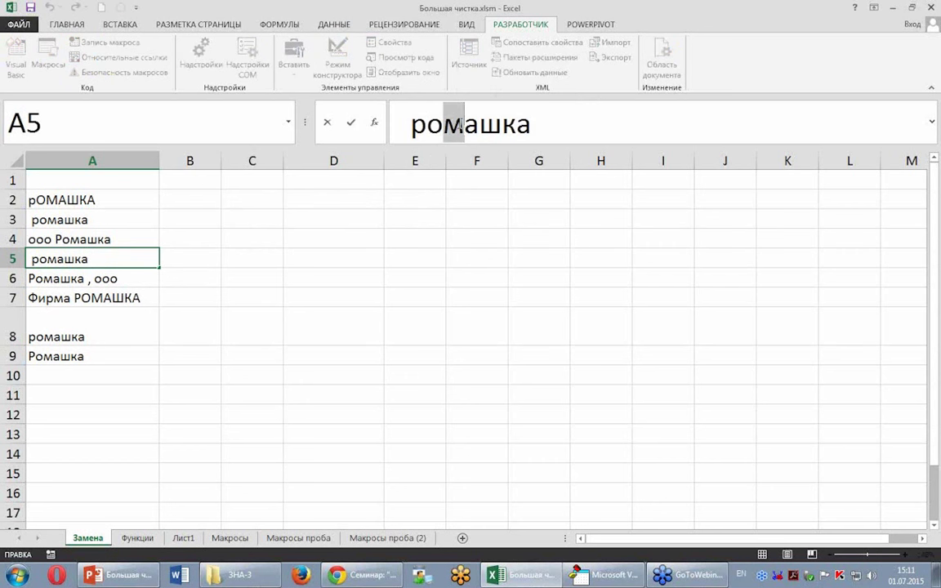
{"action": "type", "text": "m"}
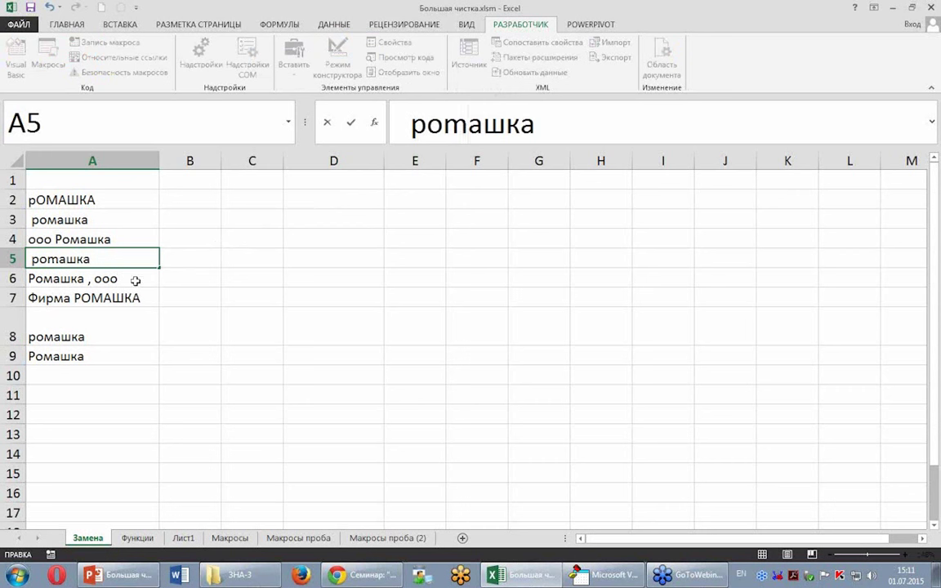
{"action": "left_click", "coordinate": [135, 280]}
{"action": "left_click", "coordinate": [96, 259]}
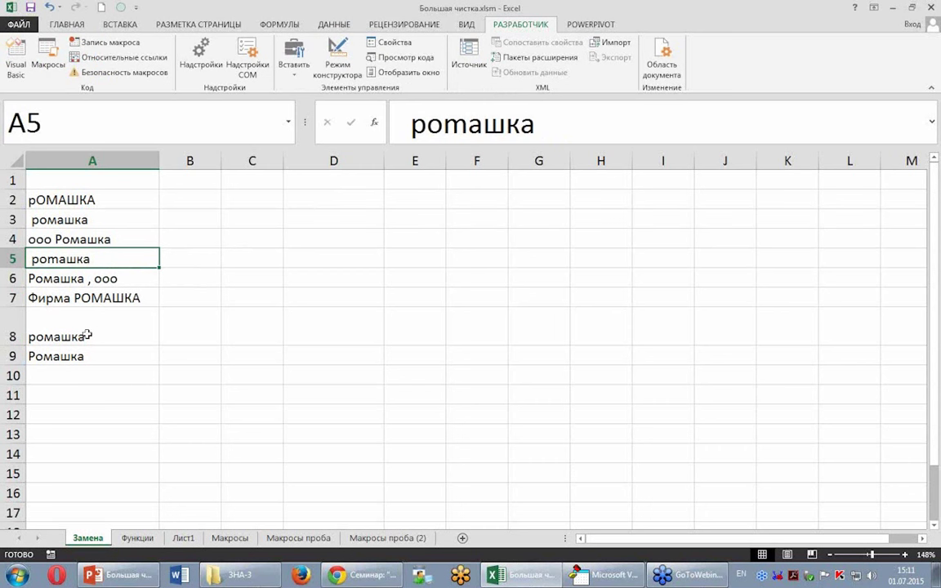
{"action": "left_click", "coordinate": [87, 334]}
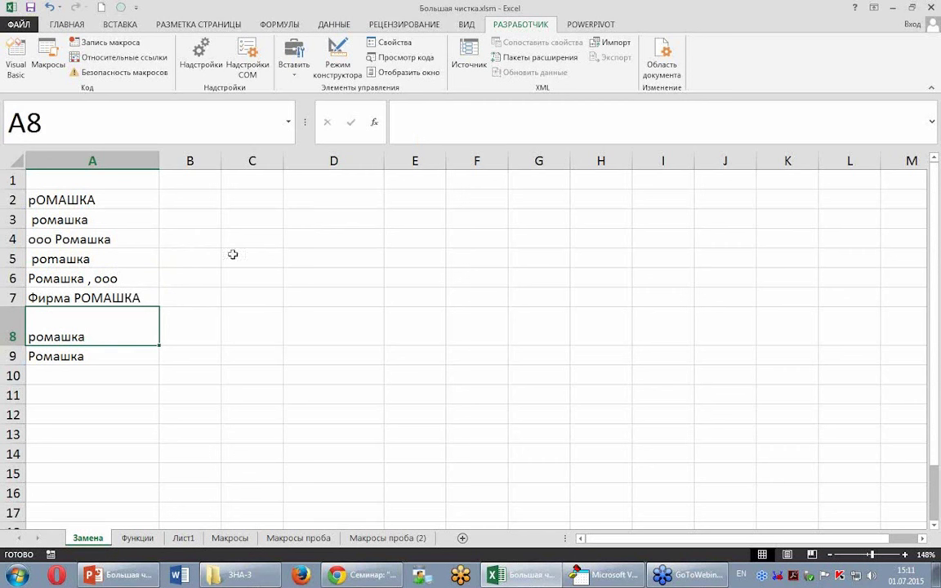
{"action": "left_click", "coordinate": [107, 359]}
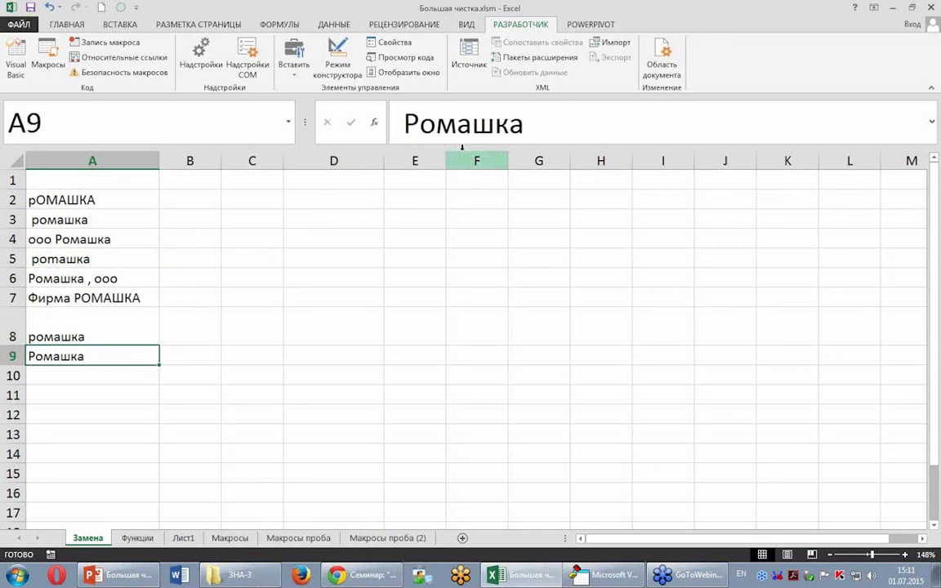
- Lowercase the К in A2 so it reads рОМАШкА
{"action": "left_click", "coordinate": [503, 124]}
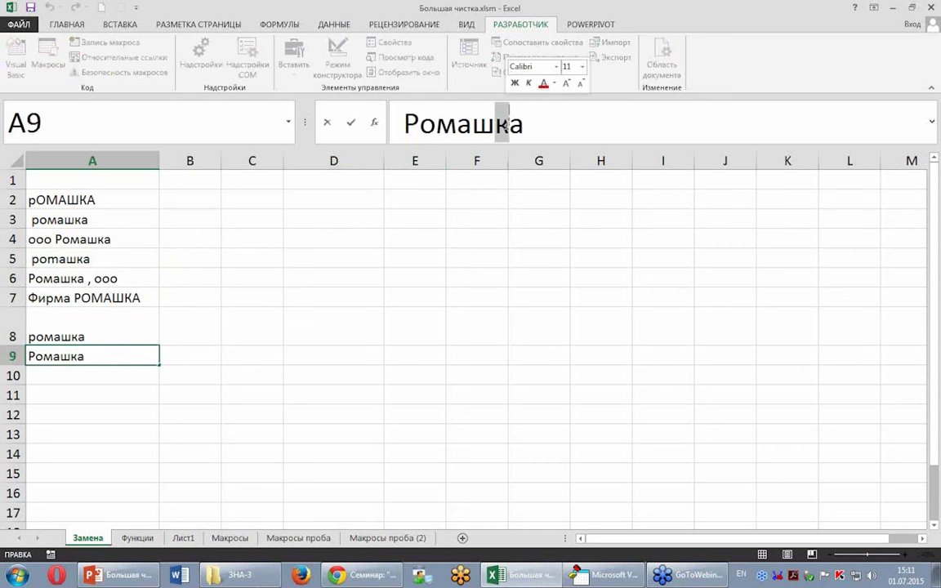
{"action": "key", "text": "Return"}
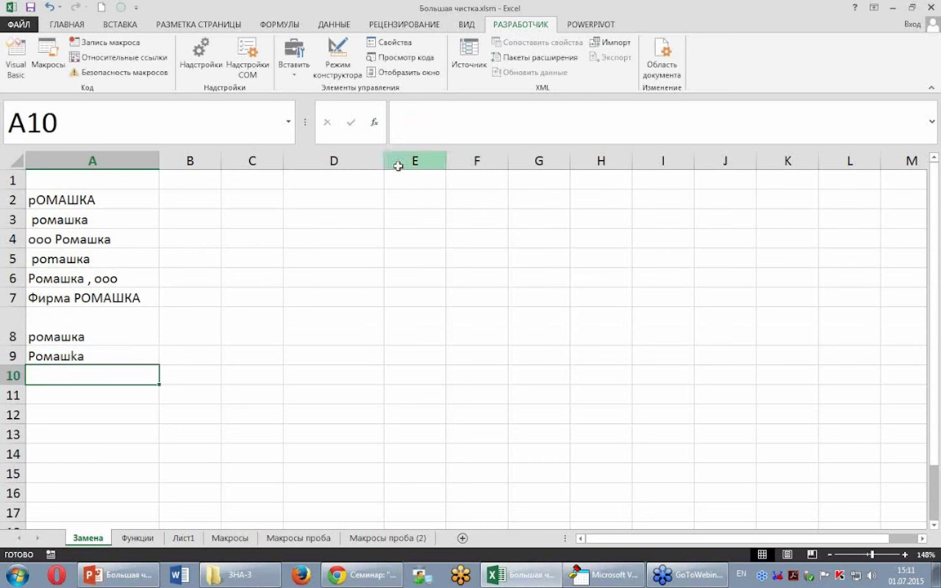
{"action": "left_click", "coordinate": [125, 200]}
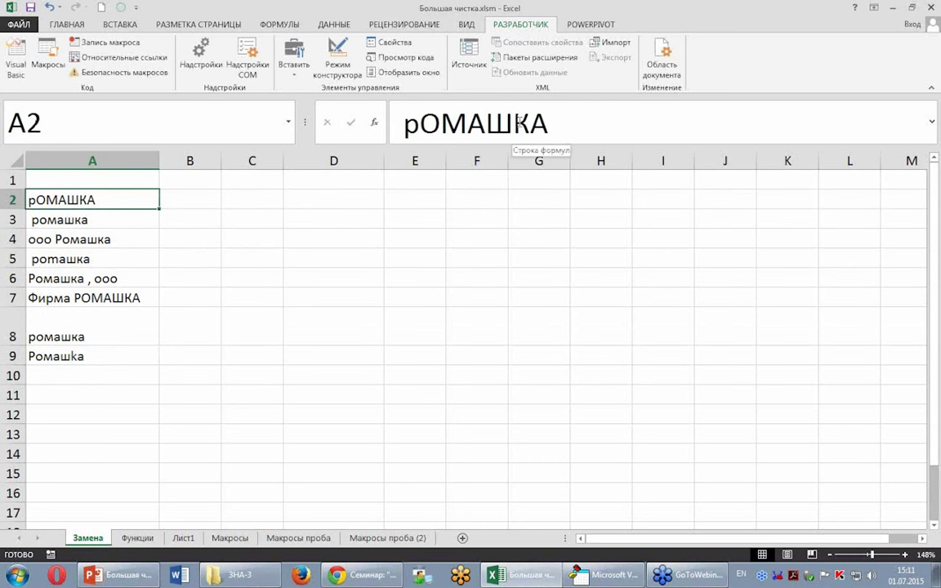
{"action": "left_click_drag", "start_coordinate": [513, 124], "coordinate": [531, 124]}
{"action": "type", "text": "к"}
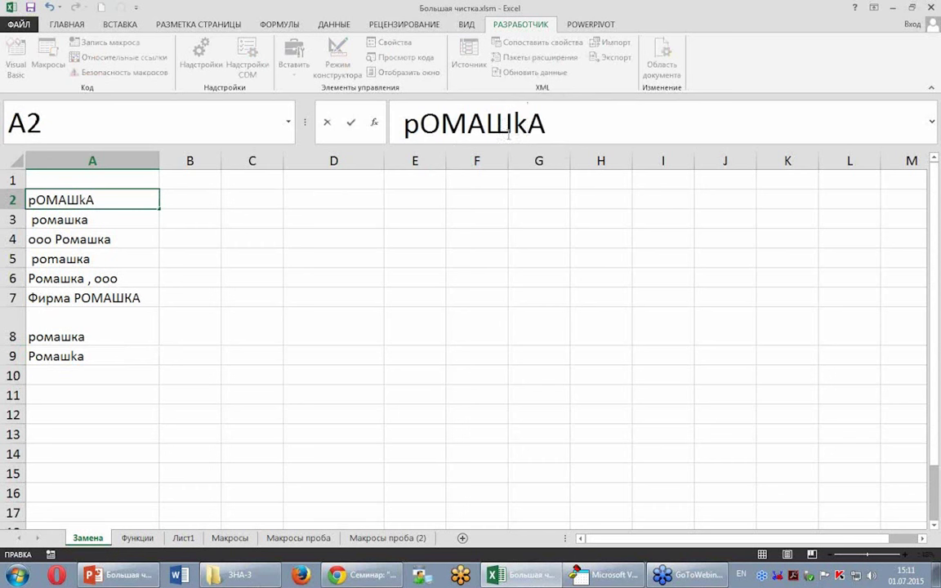
{"action": "key", "text": "Return"}
- Select the test names in A2:A9
{"action": "left_click", "coordinate": [119, 263]}
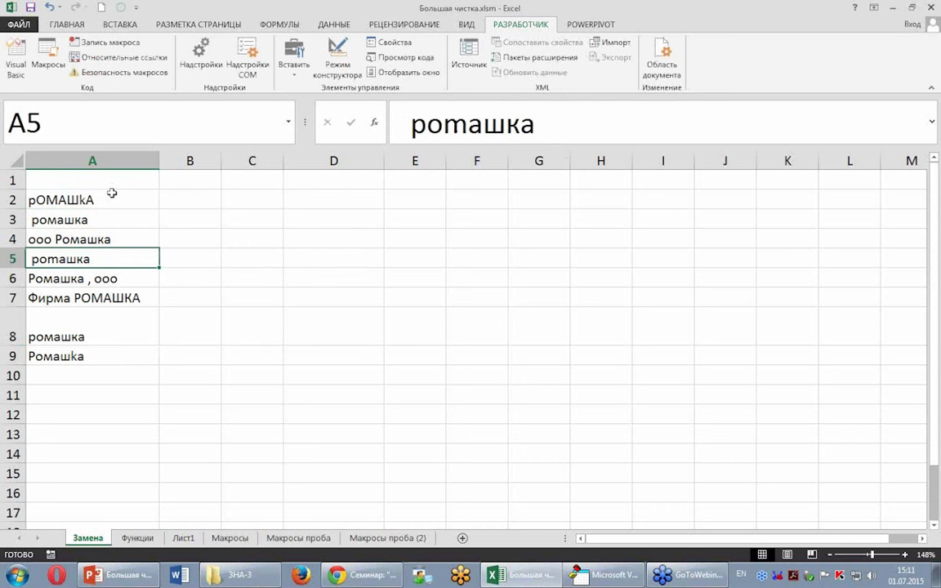
{"action": "left_click", "coordinate": [270, 352]}
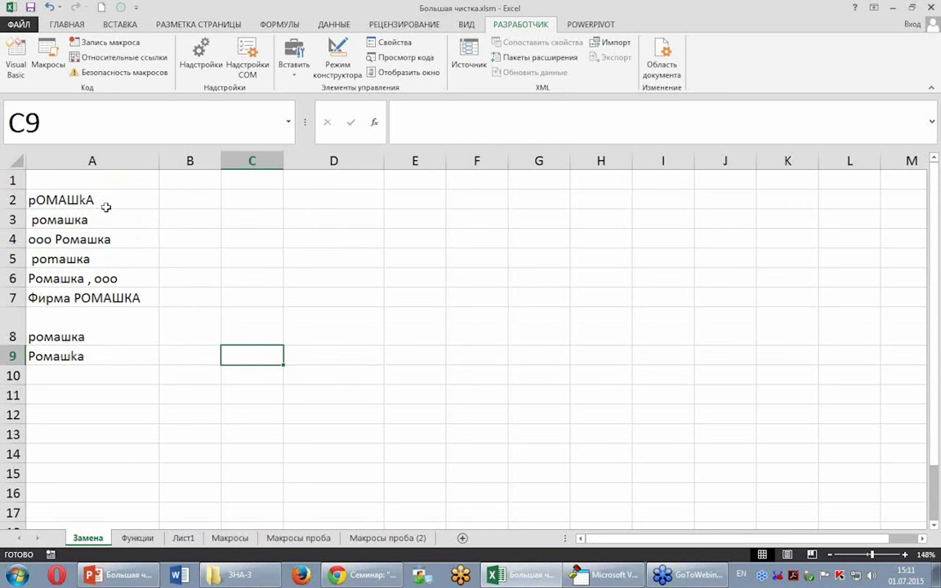
{"action": "left_click_drag", "start_coordinate": [105, 200], "coordinate": [92, 353]}
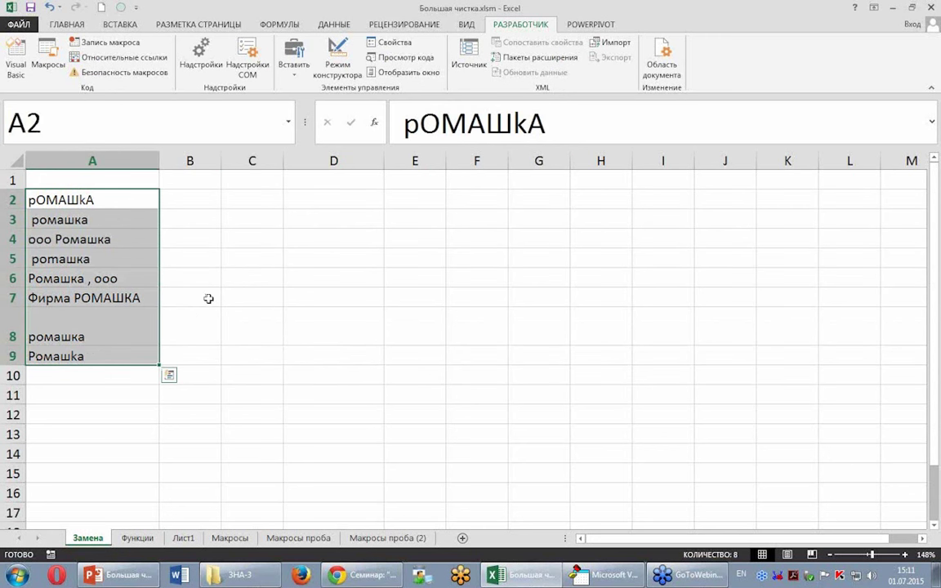
- Run the МакросЗамена macro on the selected A2:A9 names, then move to cell A15
{"action": "left_click", "coordinate": [47, 57]}
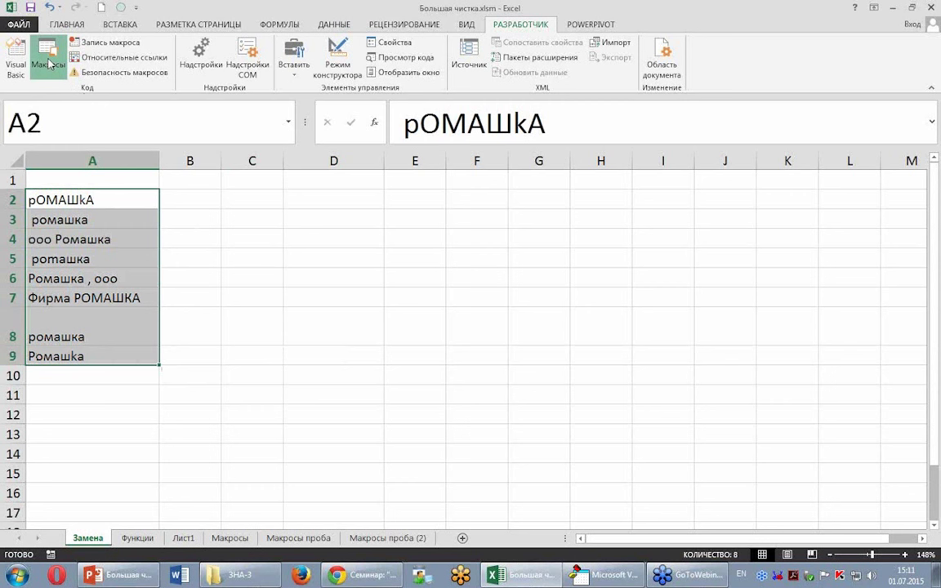
{"action": "left_click", "coordinate": [442, 178]}
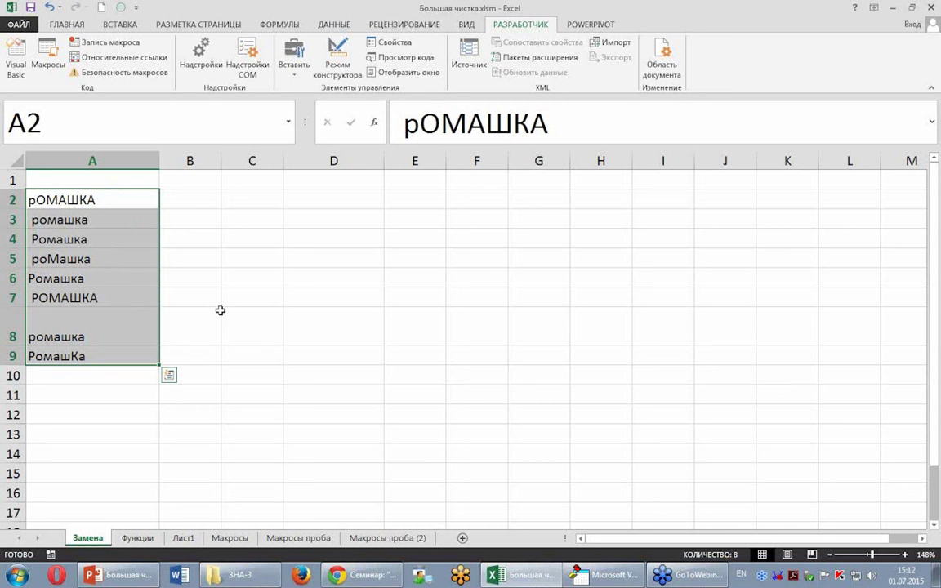
{"action": "left_click", "coordinate": [130, 477]}
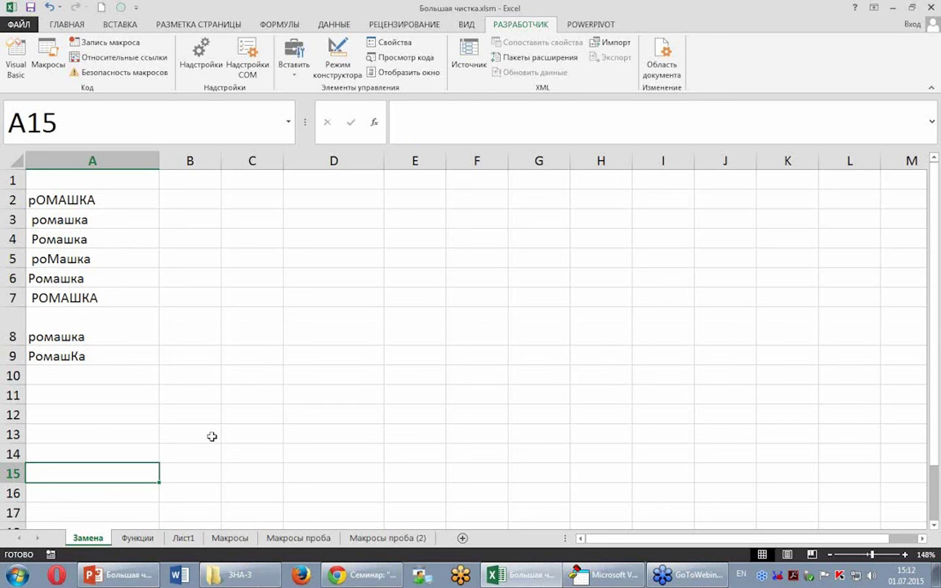
- Open the МакросЗамена code in the VBA editor and maximize the editor window
{"action": "left_click", "coordinate": [57, 72]}
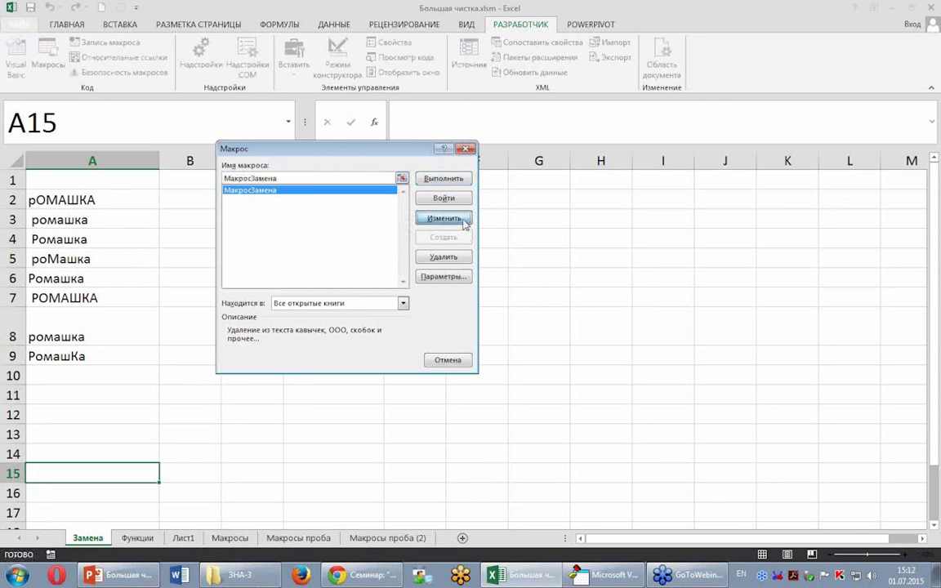
{"action": "left_click", "coordinate": [454, 218]}
{"action": "double_click", "coordinate": [572, 152]}
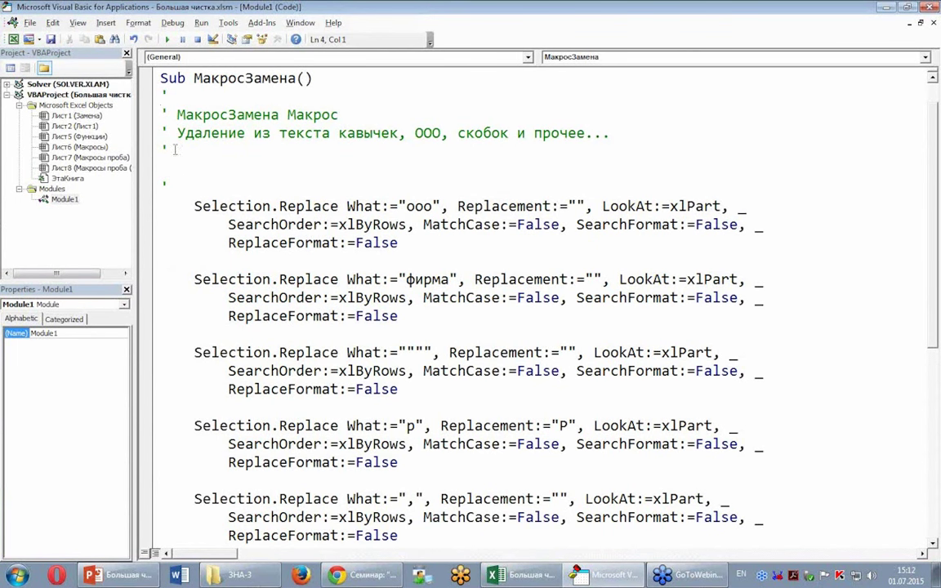
{"action": "left_click_drag", "start_coordinate": [153, 114], "coordinate": [154, 133]}
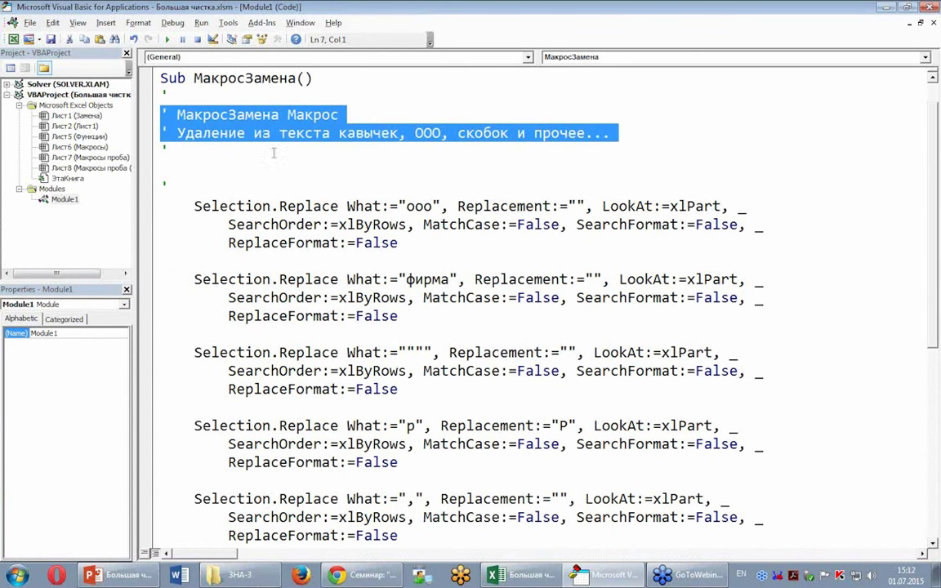
{"action": "left_click", "coordinate": [339, 177]}
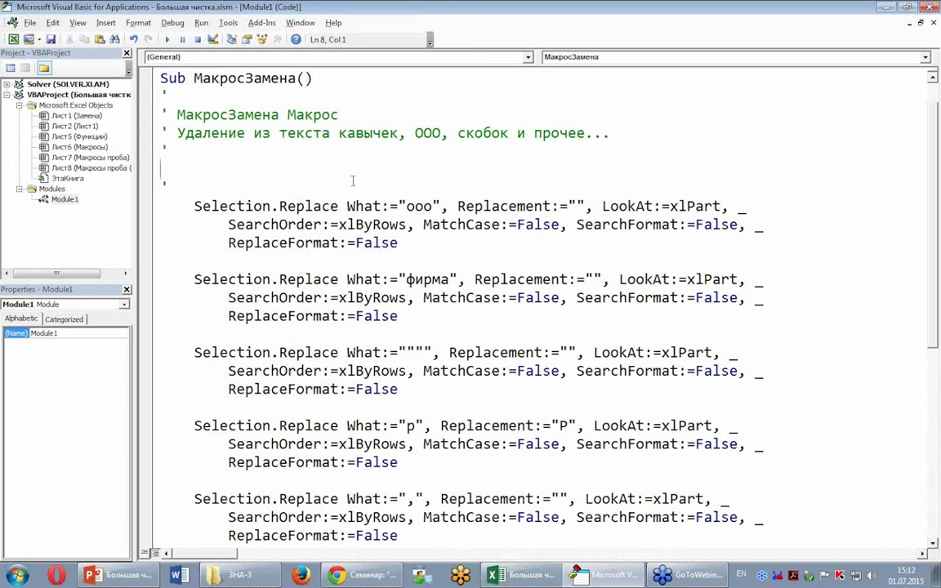
{"action": "left_click", "coordinate": [211, 187]}
- Write the comment 'заменить слово фирма на пустой текст' on line 13 and select that line
{"action": "left_click", "coordinate": [163, 260]}
{"action": "type", "text": "'"}
{"action": "type", "text": " dfgkdjk"}
{"action": "left_click", "coordinate": [237, 279]}
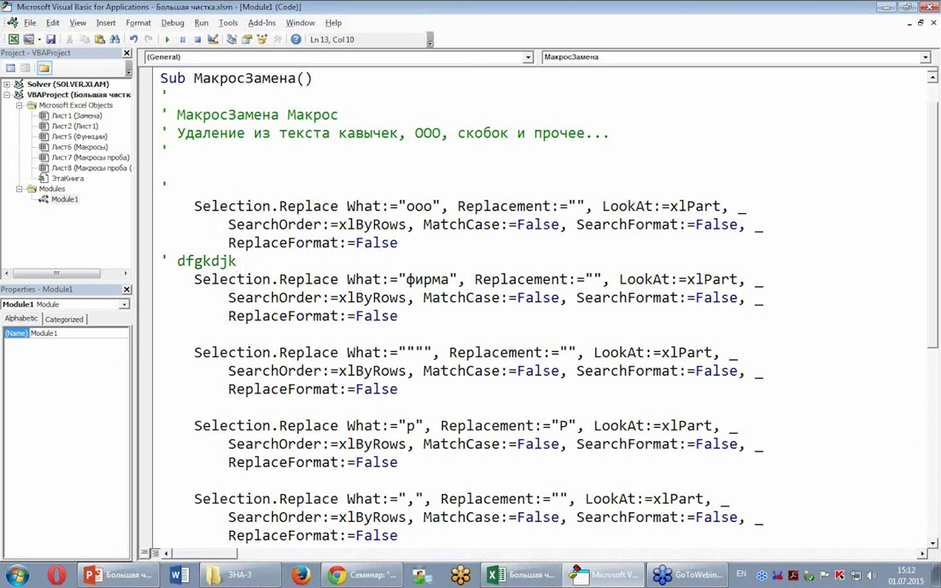
{"action": "key", "text": "BackSpace"}
{"action": "key", "text": "BackSpace"}
{"action": "key", "text": "BackSpace"}
{"action": "key", "text": "BackSpace"}
{"action": "key", "text": "BackSpace"}
{"action": "key", "text": "BackSpace"}
{"action": "key", "text": "BackSpace"}
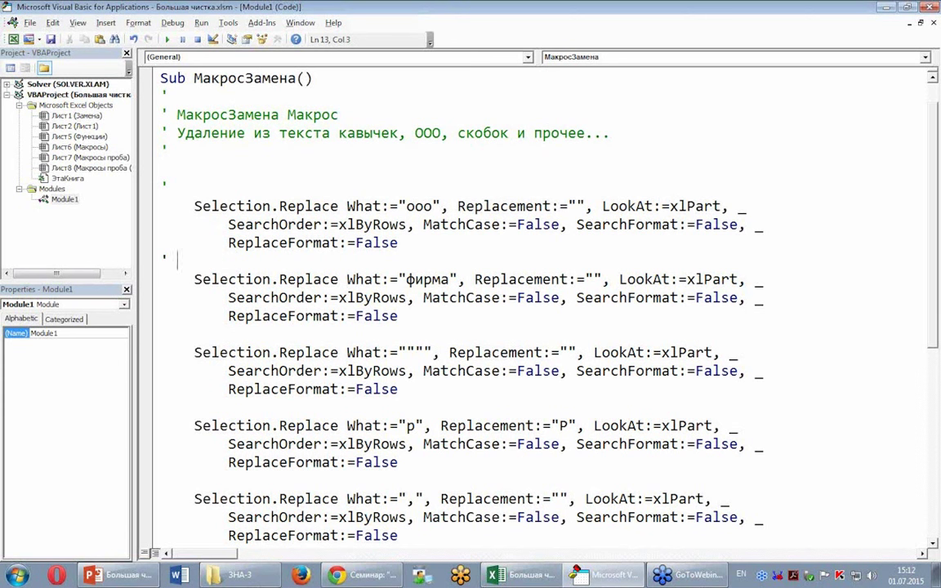
{"action": "type", "text": "pfvtybm"}
{"action": "key", "text": "BackSpace"}
{"action": "key", "text": "BackSpace"}
{"action": "key", "text": "BackSpace"}
{"action": "key", "text": "BackSpace"}
{"action": "key", "text": "BackSpace"}
{"action": "key", "text": "BackSpace"}
{"action": "key", "text": "alt+shift"}
{"action": "type", "text": "зам"}
{"action": "type", "text": "енить "}
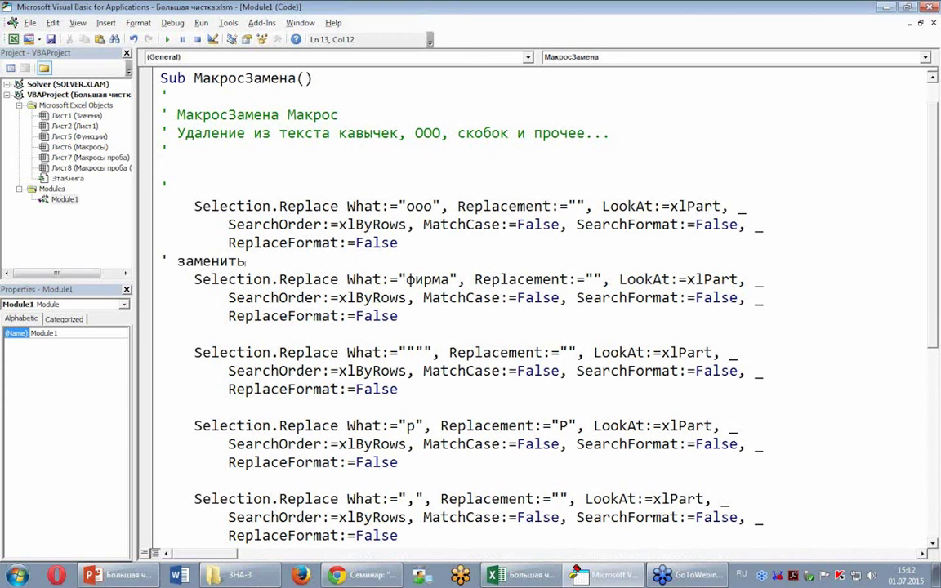
{"action": "type", "text": "слово ф"}
{"action": "type", "text": "ирма на "}
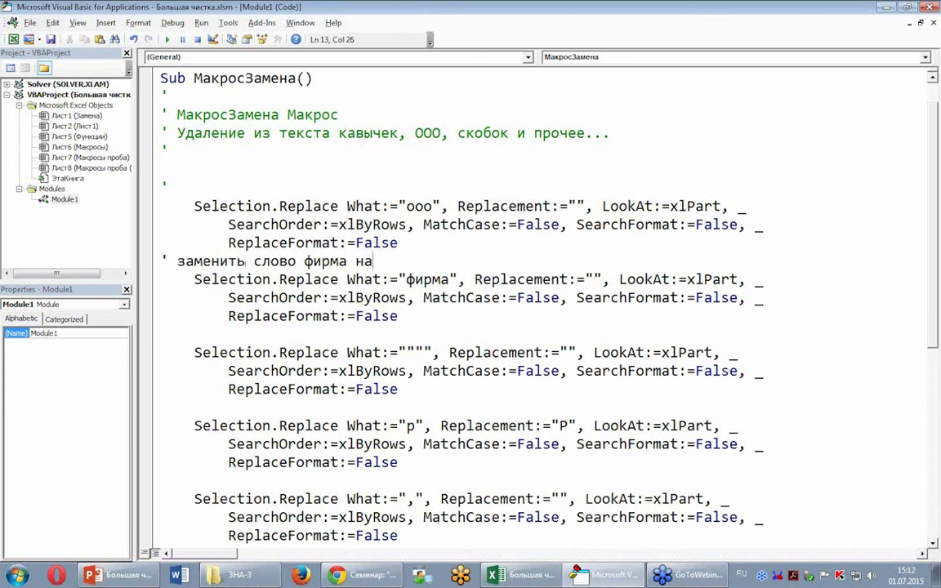
{"action": "type", "text": "пустой текст"}
{"action": "left_click", "coordinate": [228, 334]}
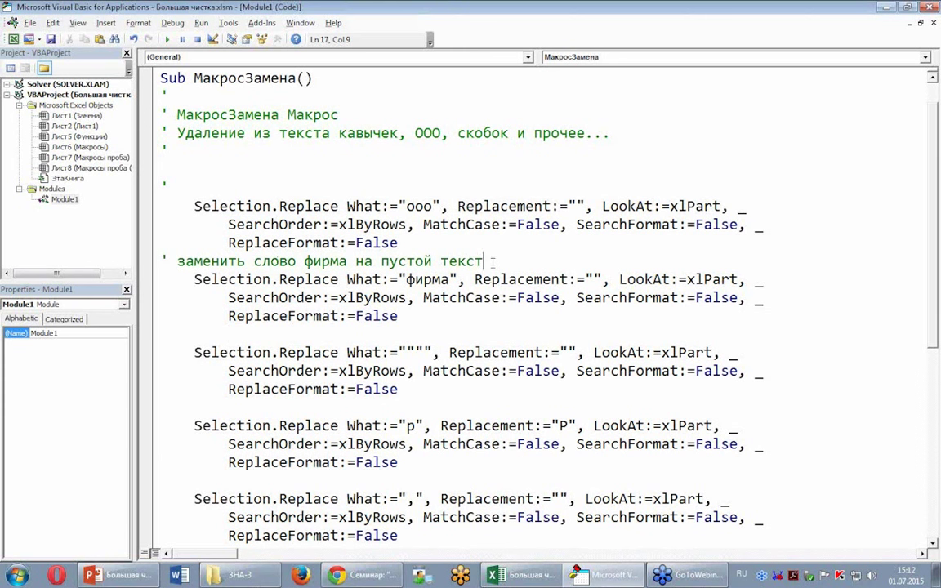
{"action": "left_click_drag", "start_coordinate": [492, 260], "coordinate": [152, 270]}
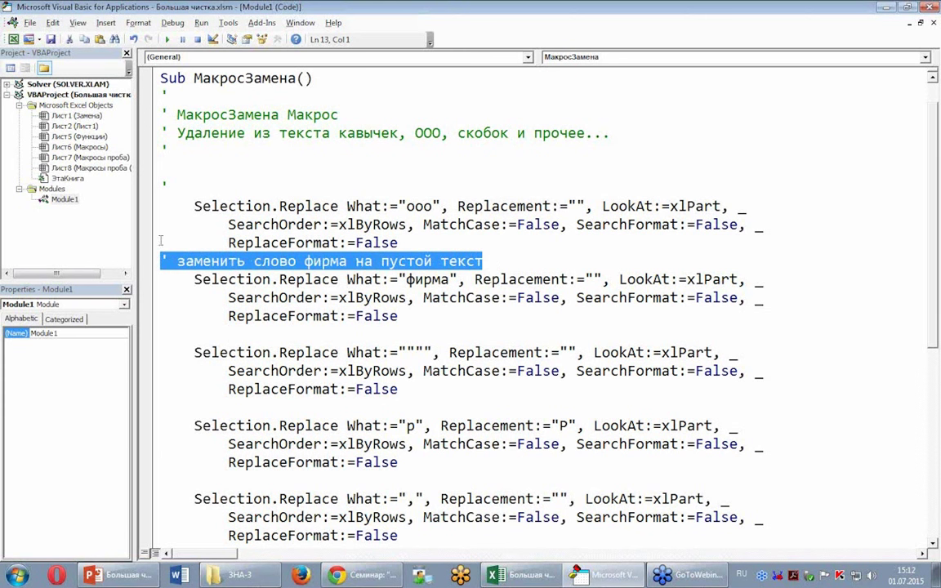
- Copy the фирма comment and paste it onto the empty comment line above the ооо block
{"action": "key", "text": "ctrl+c"}
{"action": "left_click", "coordinate": [168, 185]}
{"action": "key", "text": "shift+Home"}
{"action": "key", "text": "ctrl+v"}
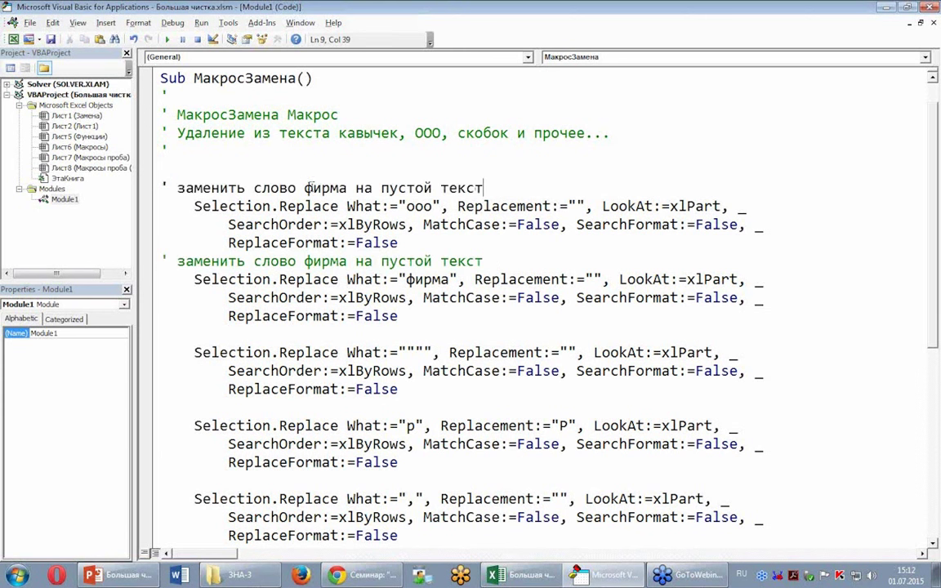
{"action": "double_click", "coordinate": [312, 188]}
{"action": "left_click", "coordinate": [301, 153]}
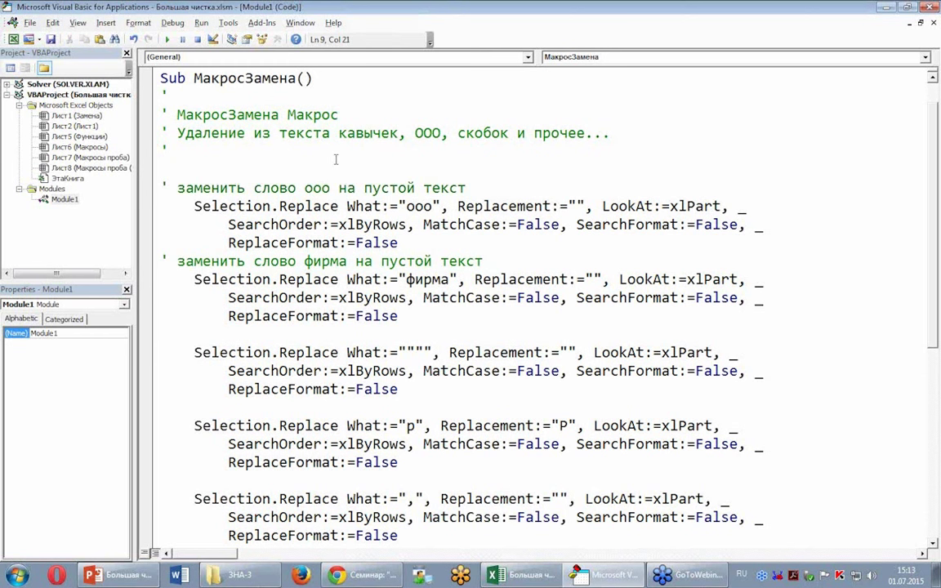
- Paste a copy of the comment above the p Replace block and re-indent its code line
{"action": "scroll", "coordinate": [270, 310], "scroll_direction": "down", "scroll_amount": 2}
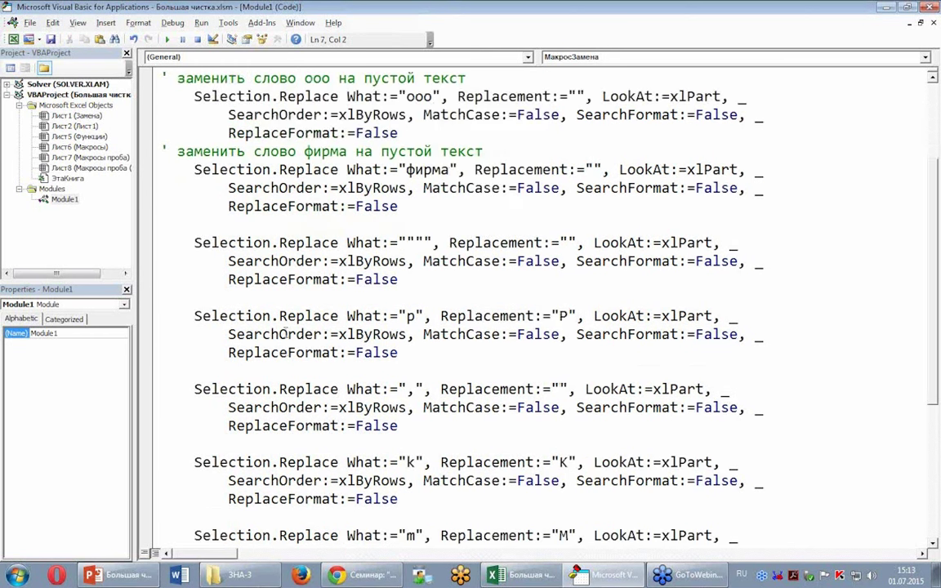
{"action": "scroll", "coordinate": [237, 245], "scroll_direction": "down", "scroll_amount": 1}
{"action": "left_click", "coordinate": [211, 243]}
{"action": "left_click", "coordinate": [160, 243]}
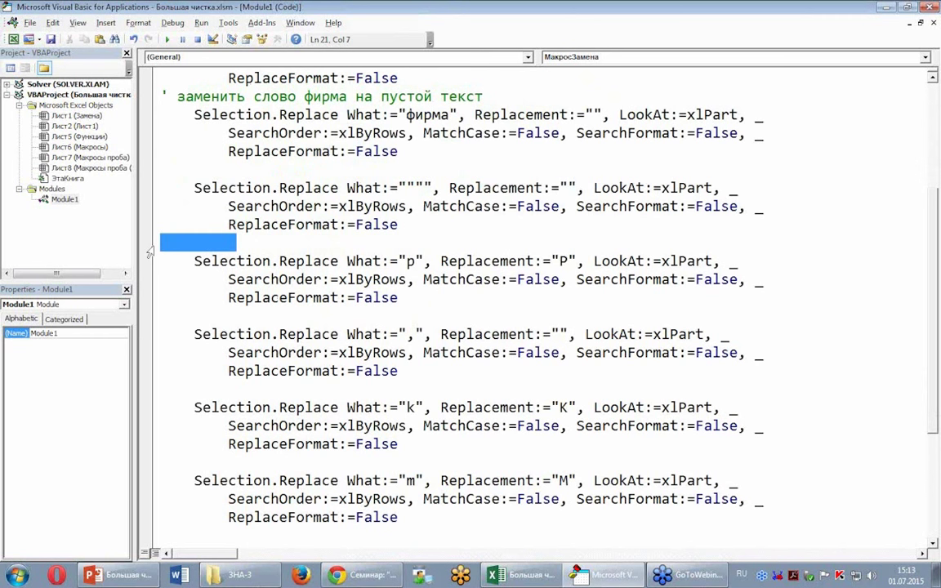
{"action": "key", "text": "ctrl+v"}
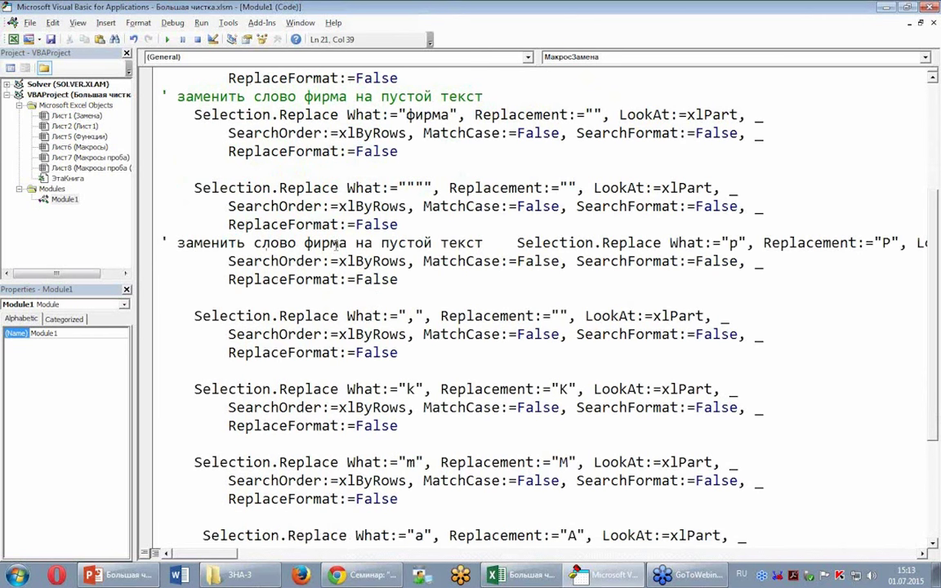
{"action": "key", "text": "Return"}
{"action": "left_click", "coordinate": [425, 227]}
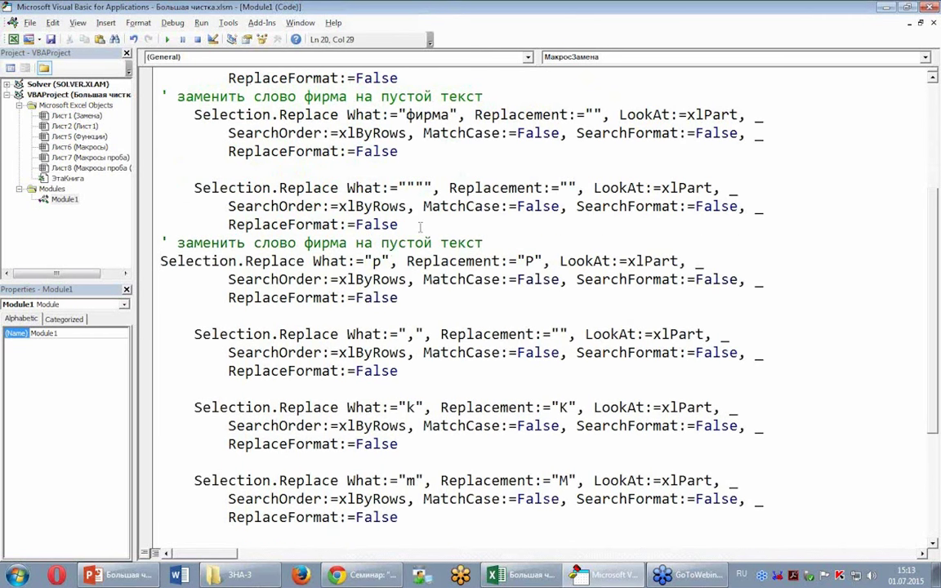
{"action": "key", "text": "Return"}
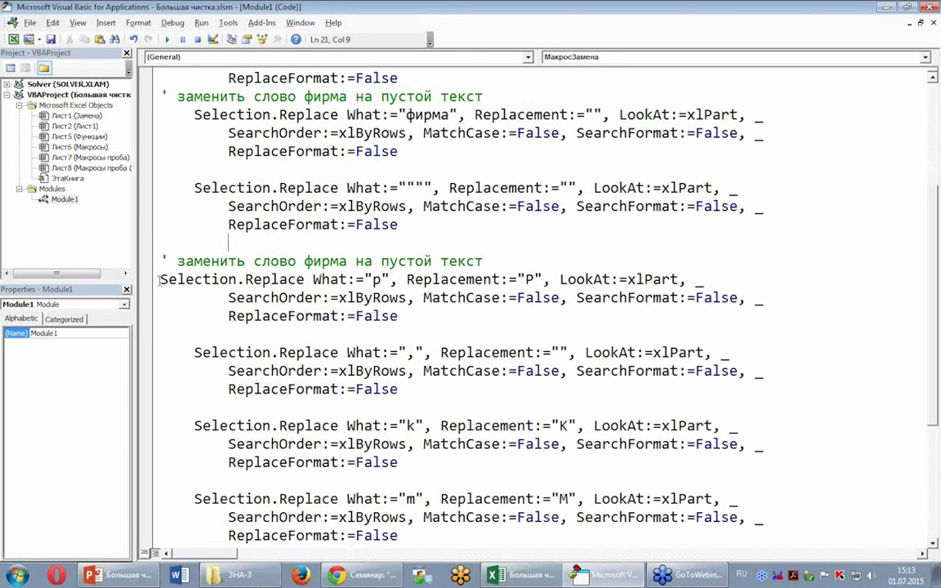
{"action": "left_click", "coordinate": [157, 280]}
{"action": "key", "text": "Tab"}
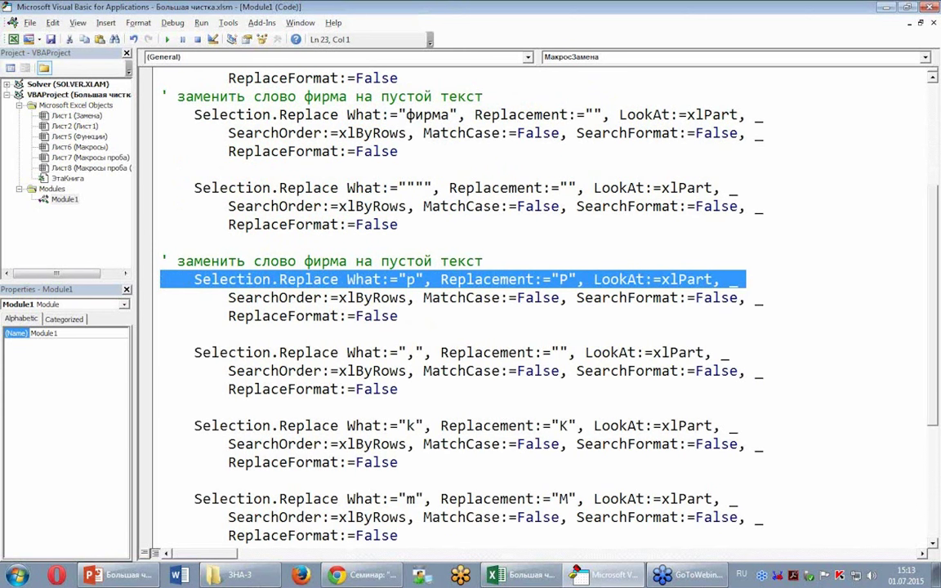
{"action": "key", "text": "Right"}
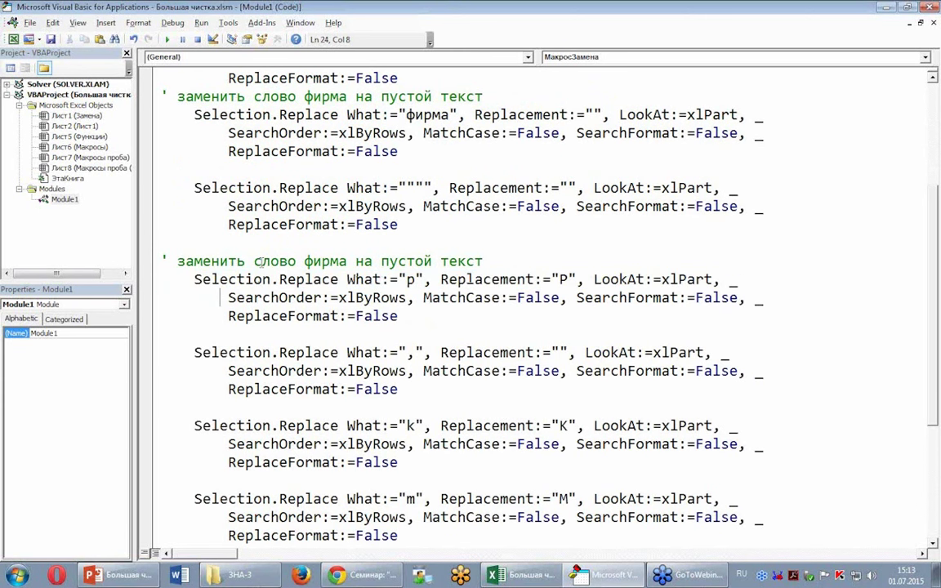
- Reword that comment to say it replaces Latin letter p with Russian letter Р
{"action": "double_click", "coordinate": [269, 262]}
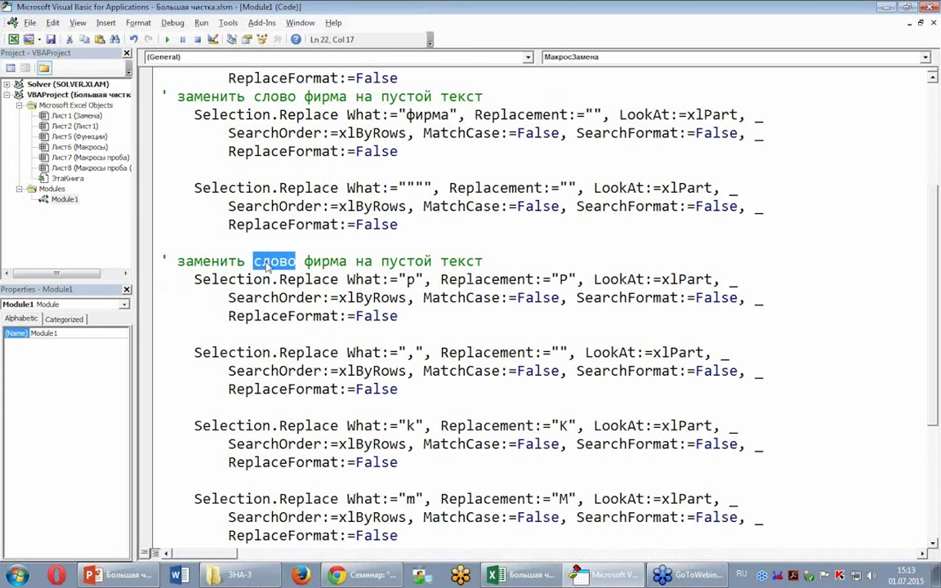
{"action": "type", "text": "лат"}
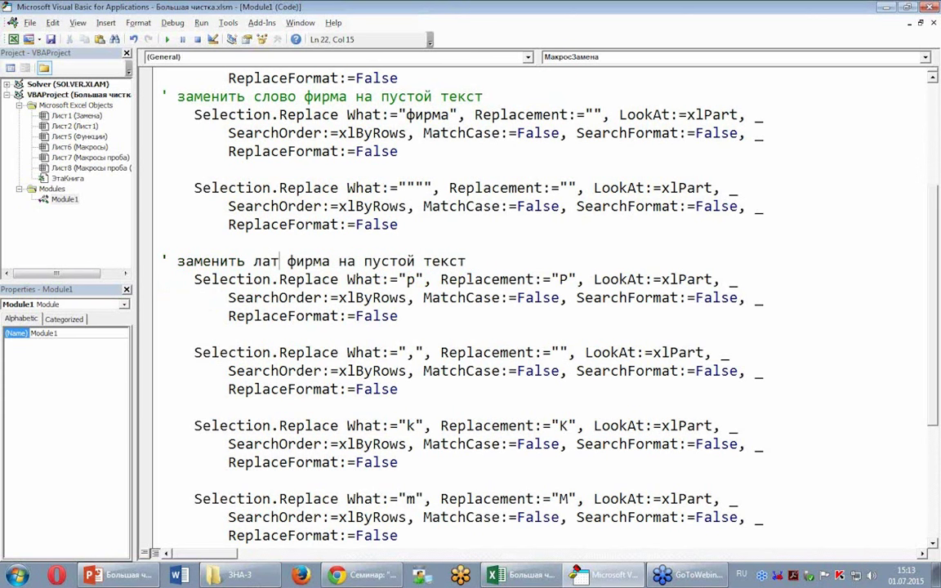
{"action": "type", "text": ".бук"}
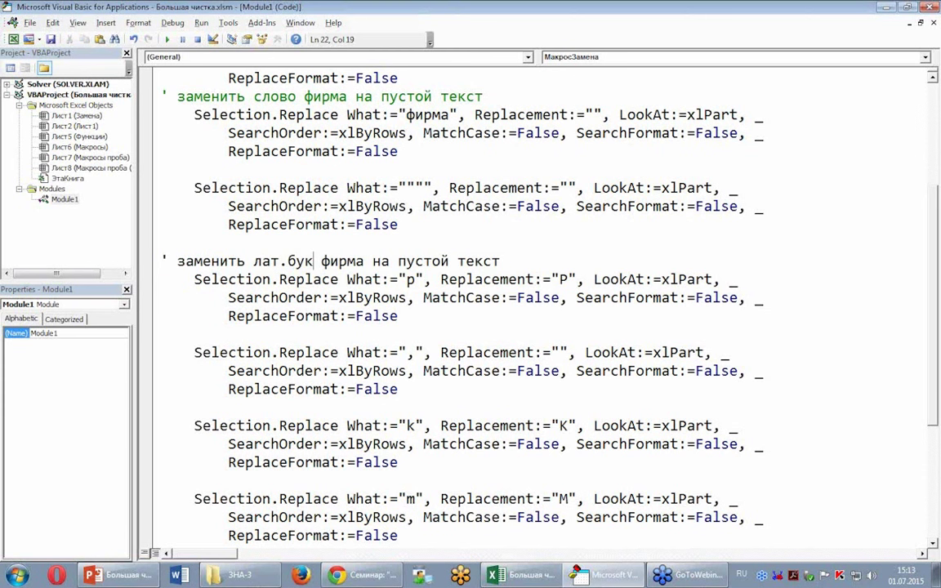
{"action": "type", "text": "вы"}
{"action": "key", "text": "alt+shift"}
{"action": "type", "text": "p"}
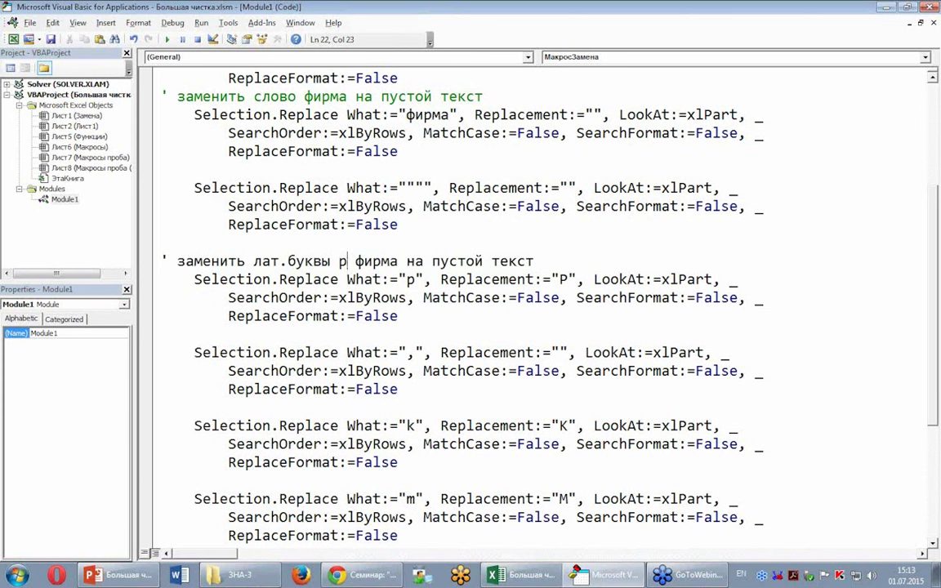
{"action": "key", "text": "Delete"}
{"action": "key", "text": "Delete"}
{"action": "key", "text": "Delete"}
{"action": "key", "text": "Delete"}
{"action": "key", "text": "Delete"}
{"action": "key", "text": "Right"}
{"action": "key", "text": "Right"}
{"action": "key", "text": "Right"}
{"action": "key", "text": "Right"}
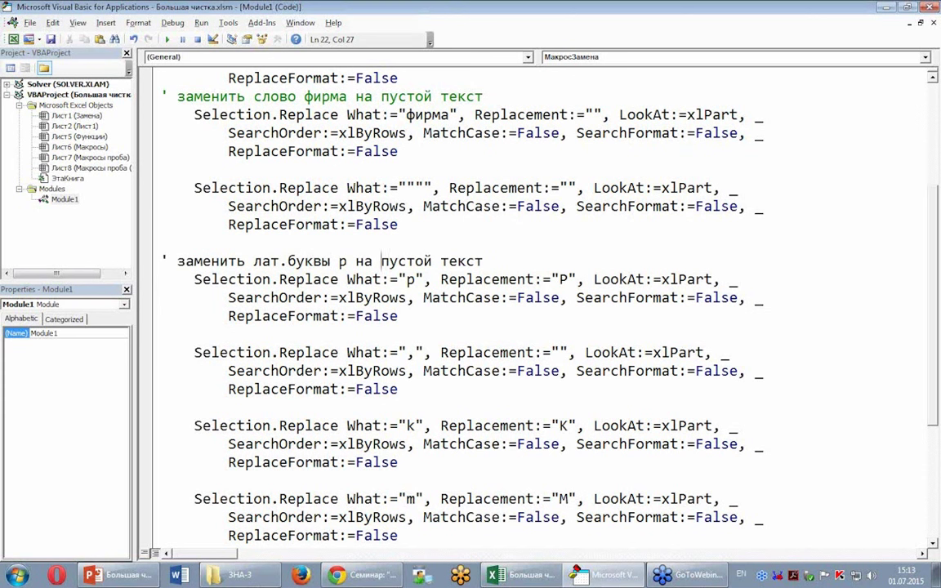
{"action": "key", "text": "alt+shift"}
{"action": "type", "text": "руссу"}
{"action": "key", "text": "BackSpace"}
{"action": "type", "text": "ю"}
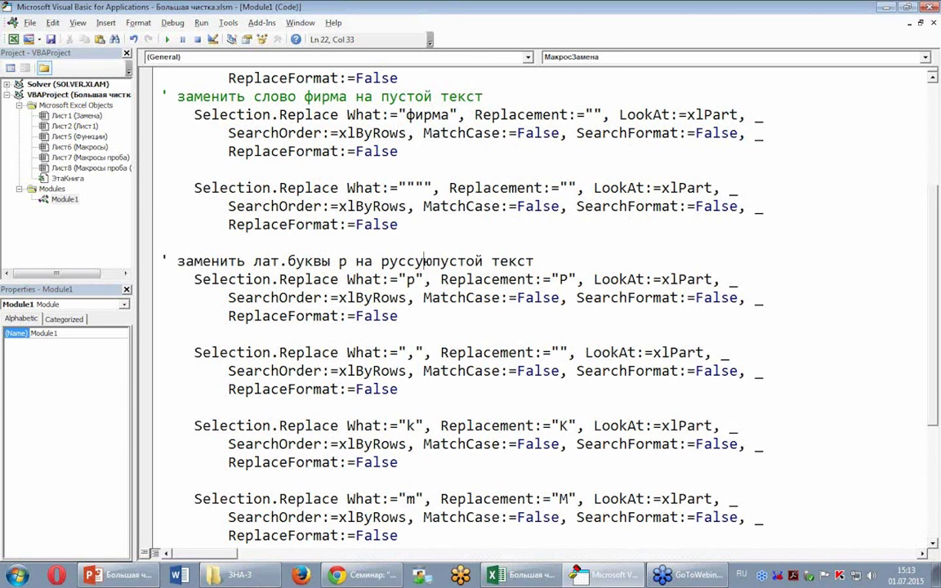
{"action": "type", "text": "к"}
{"action": "key", "text": "Right"}
{"action": "key", "text": "Right"}
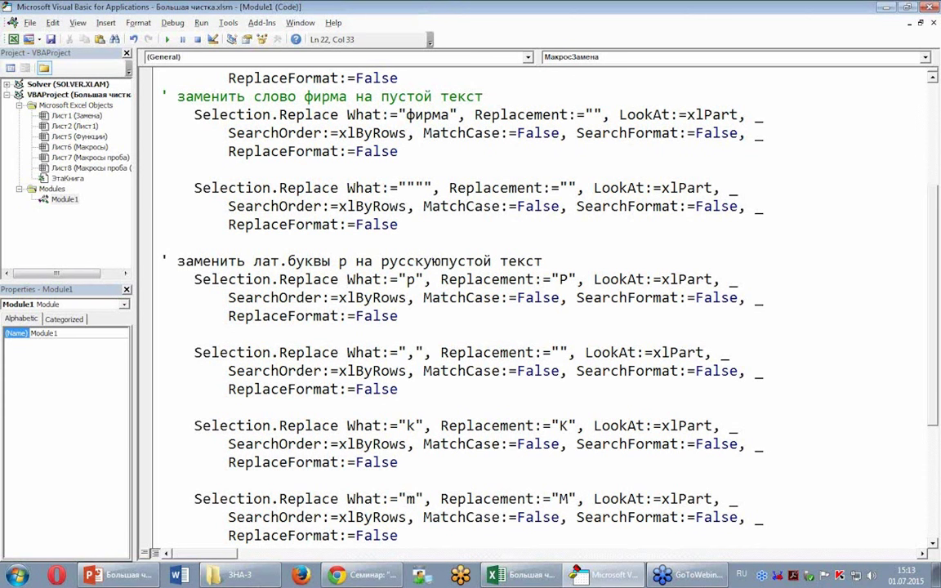
{"action": "type", "text": "букву "}
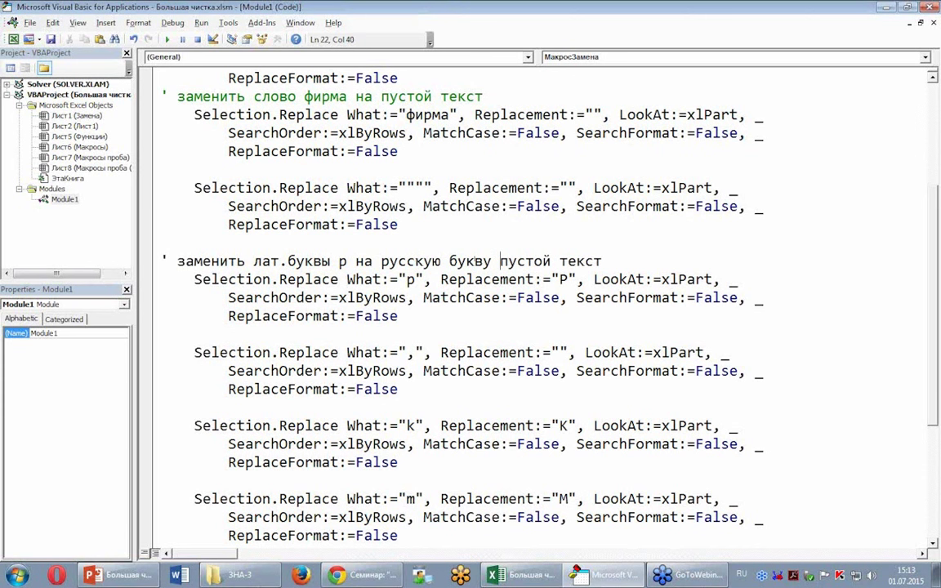
{"action": "type", "text": "Р"}
{"action": "key", "text": "Delete"}
{"action": "key", "text": "Delete"}
{"action": "key", "text": "Delete"}
{"action": "key", "text": "Delete"}
{"action": "key", "text": "Delete"}
{"action": "key", "text": "Delete"}
{"action": "key", "text": "Delete"}
{"action": "key", "text": "Delete"}
{"action": "key", "text": "Delete"}
{"action": "key", "text": "Delete"}
{"action": "key", "text": "Delete"}
{"action": "key", "text": "Delete"}
{"action": "key", "text": "Down"}
{"action": "key", "text": "Down"}
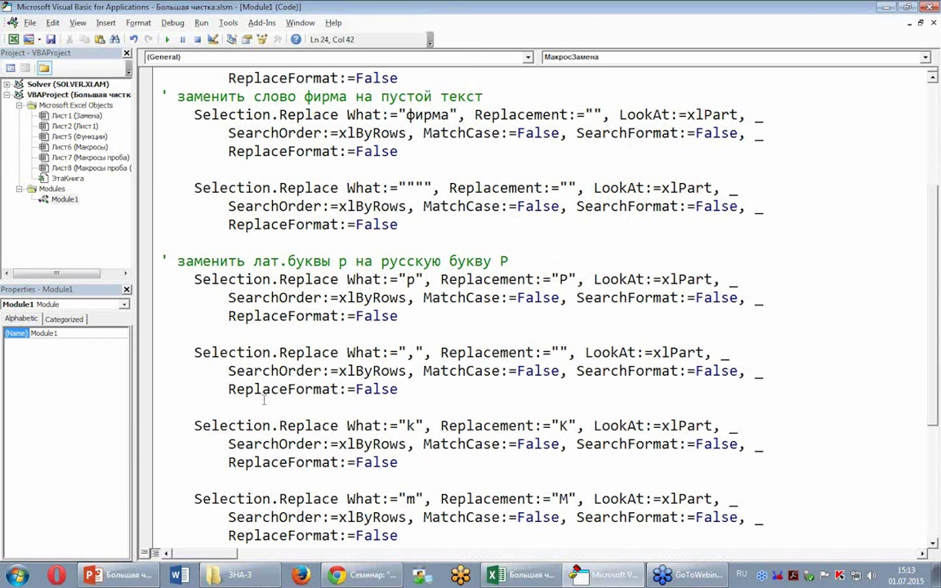
- Add a matching comment above the k block describing replacing Latin k with Russian К
{"action": "scroll", "coordinate": [238, 360], "scroll_direction": "down", "scroll_amount": 1}
{"action": "left_click", "coordinate": [225, 351]}
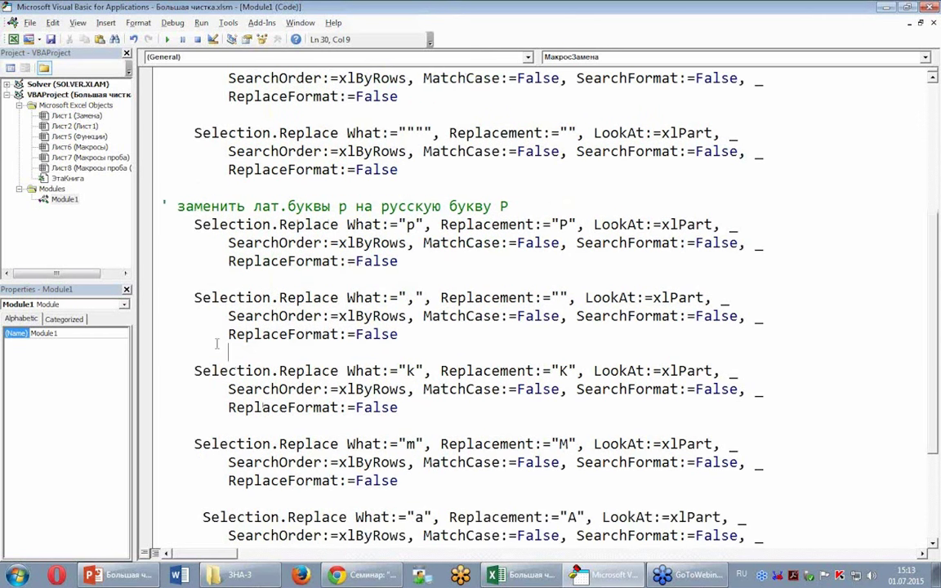
{"action": "left_click", "coordinate": [151, 212]}
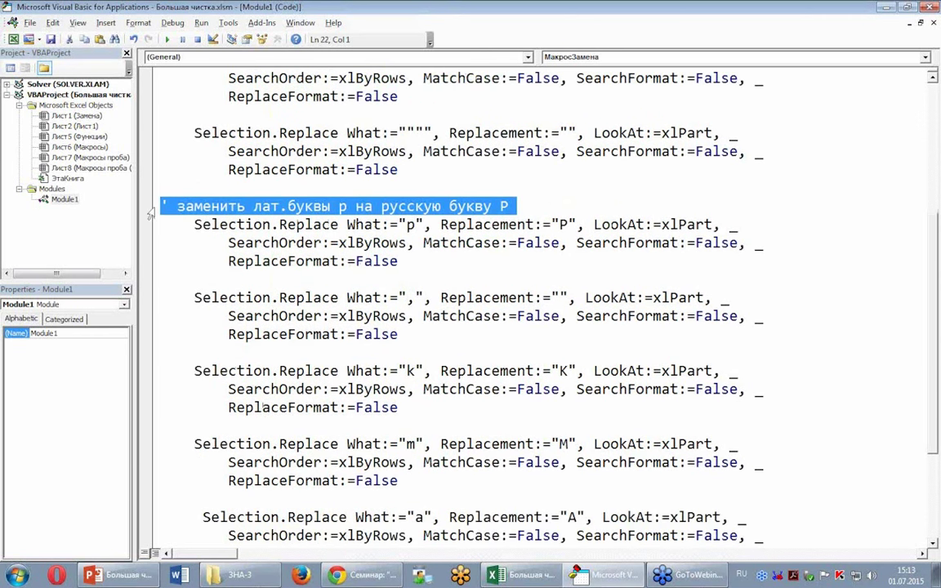
{"action": "left_click", "coordinate": [151, 352]}
{"action": "key", "text": "ctrl+v"}
{"action": "double_click", "coordinate": [342, 352]}
{"action": "type", "text": "k"}
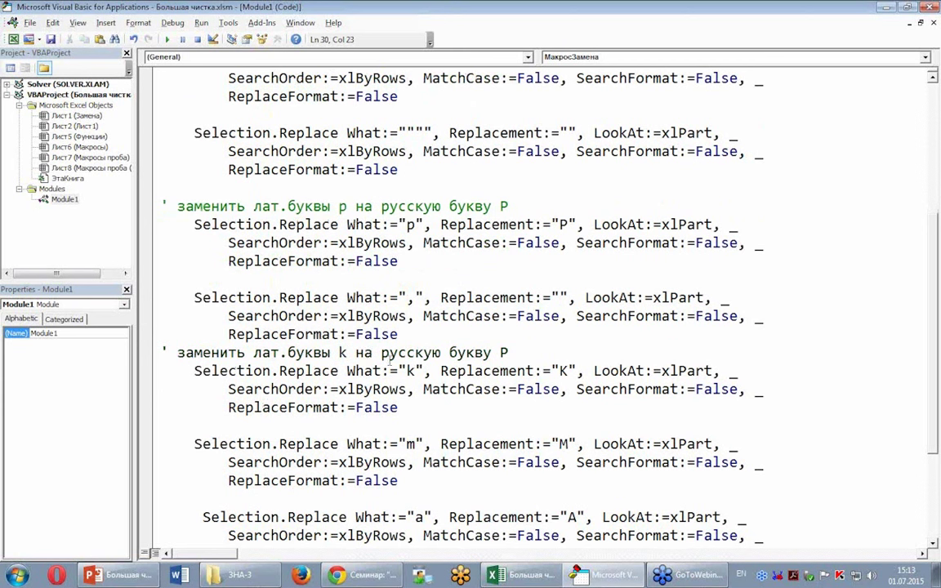
{"action": "double_click", "coordinate": [503, 352]}
{"action": "key", "text": "alt+shift"}
{"action": "type", "text": "К"}
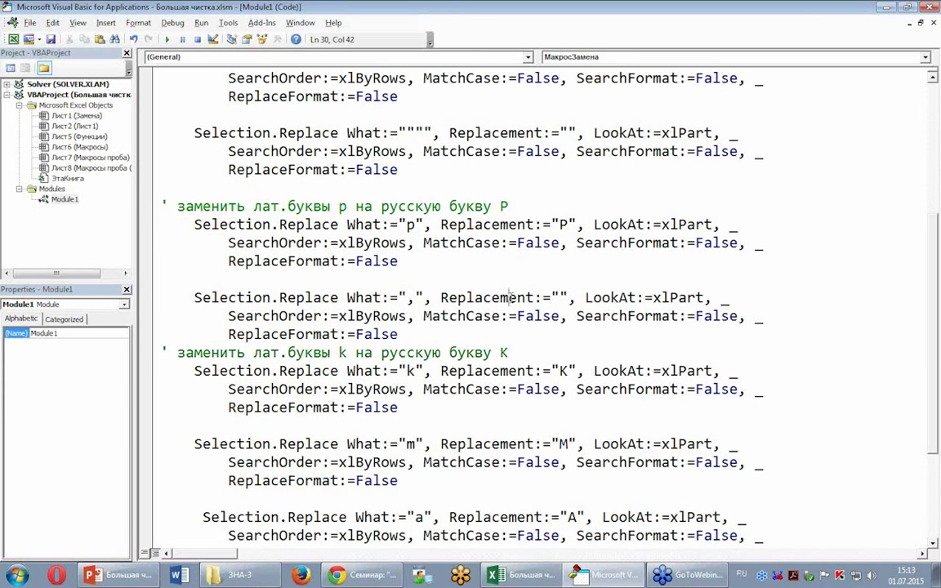
{"action": "left_click", "coordinate": [435, 242]}
- Scroll through the module to review the newly commented Replace blocks
{"action": "scroll", "coordinate": [436, 237], "scroll_direction": "down", "scroll_amount": 3}
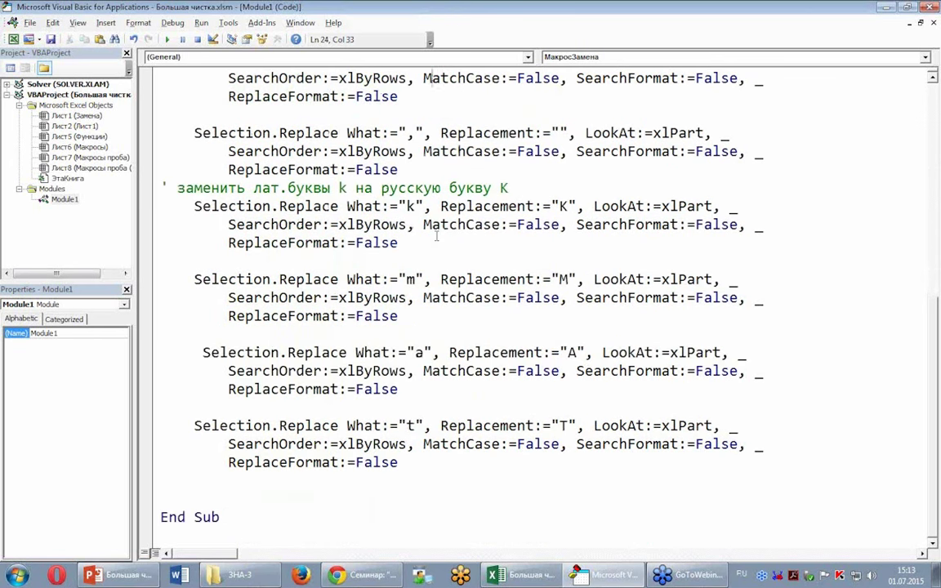
{"action": "scroll", "coordinate": [436, 237], "scroll_direction": "up", "scroll_amount": 2}
{"action": "scroll", "coordinate": [436, 237], "scroll_direction": "up", "scroll_amount": 3}
{"action": "scroll", "coordinate": [436, 237], "scroll_direction": "up", "scroll_amount": 2}
{"action": "scroll", "coordinate": [436, 237], "scroll_direction": "up", "scroll_amount": 3}
{"action": "left_click", "coordinate": [318, 203]}
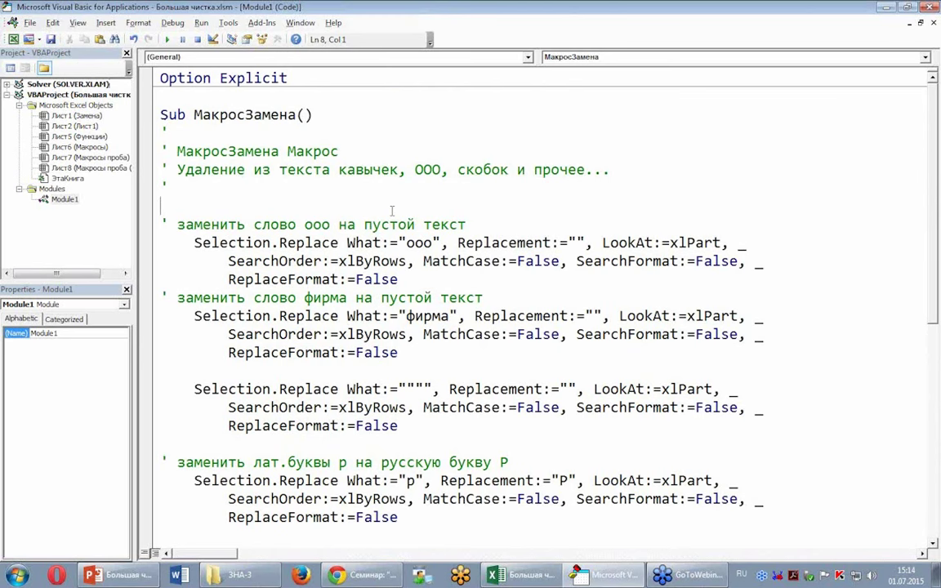
{"action": "scroll", "coordinate": [395, 299], "scroll_direction": "down", "scroll_amount": 2}
{"action": "scroll", "coordinate": [395, 300], "scroll_direction": "down", "scroll_amount": 3}
{"action": "scroll", "coordinate": [395, 301], "scroll_direction": "down", "scroll_amount": 2}
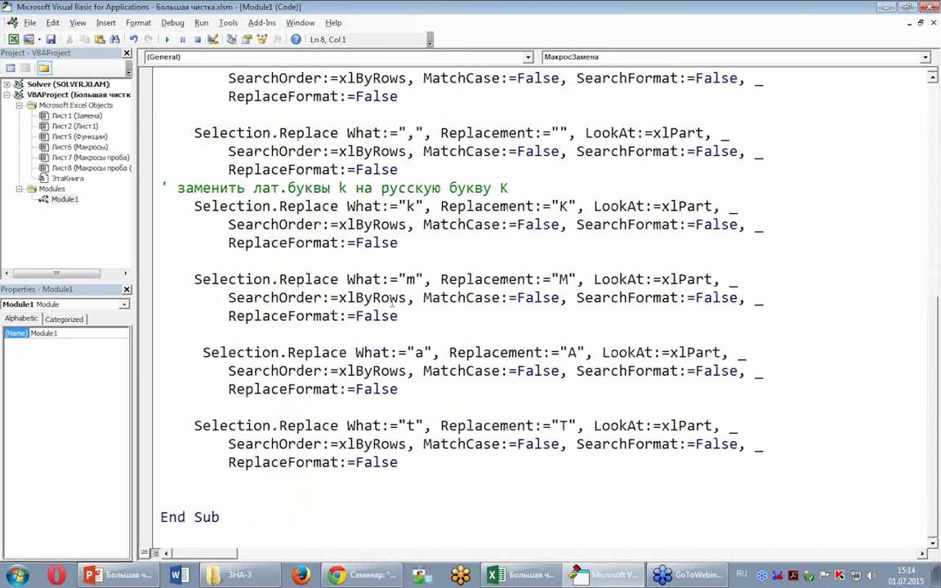
{"action": "scroll", "coordinate": [395, 301], "scroll_direction": "up", "scroll_amount": 3}
{"action": "scroll", "coordinate": [396, 300], "scroll_direction": "up", "scroll_amount": 3}
{"action": "scroll", "coordinate": [396, 301], "scroll_direction": "up", "scroll_amount": 1}
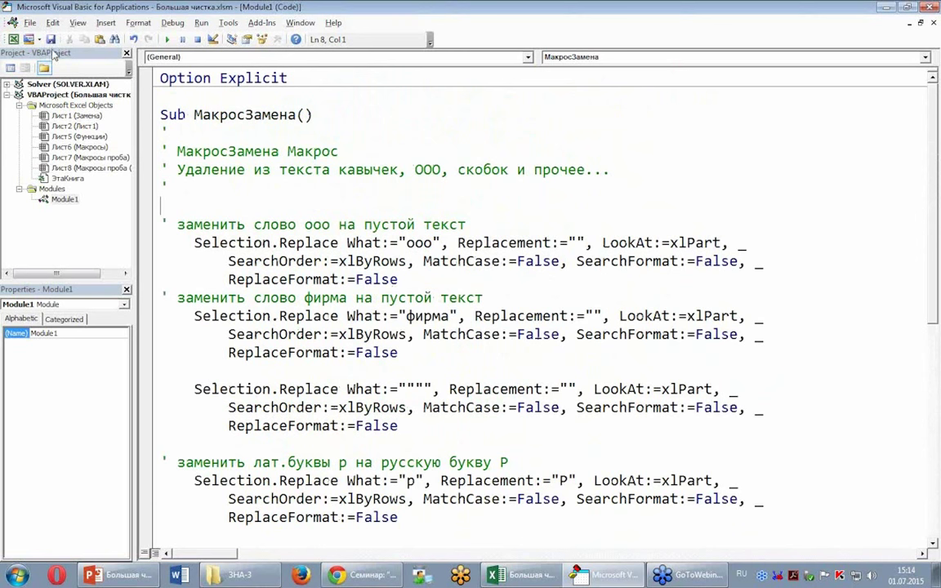
{"action": "left_click", "coordinate": [557, 243]}
- Switch from the VBA editor back to Excel and select cells F7 and C8 on the Замена sheet
{"action": "left_click", "coordinate": [885, 8]}
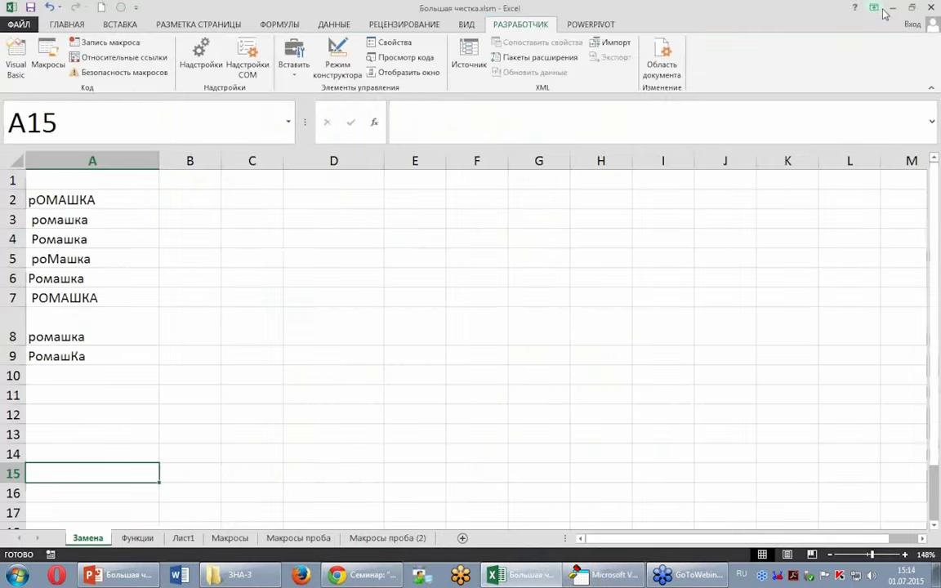
{"action": "left_click", "coordinate": [485, 297]}
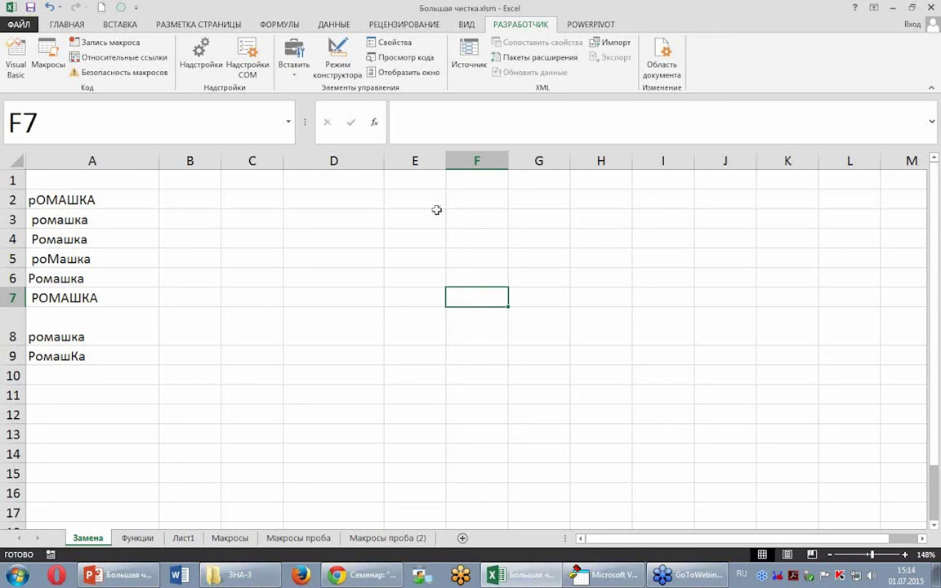
{"action": "left_click", "coordinate": [277, 333]}
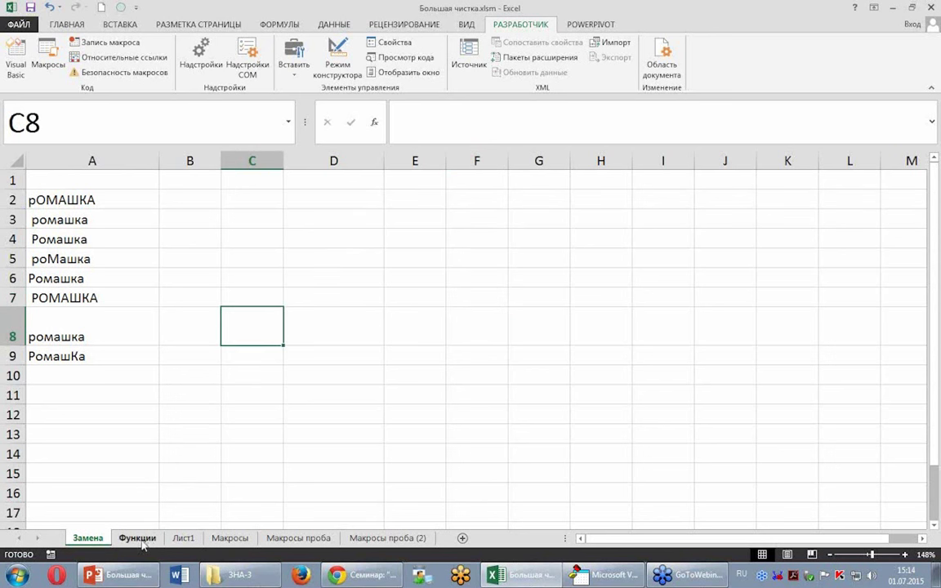
- On the Функции sheet, inspect the ПРОПИСН, quote-removing and ФИРМА-removing formulas
{"action": "left_click", "coordinate": [137, 538]}
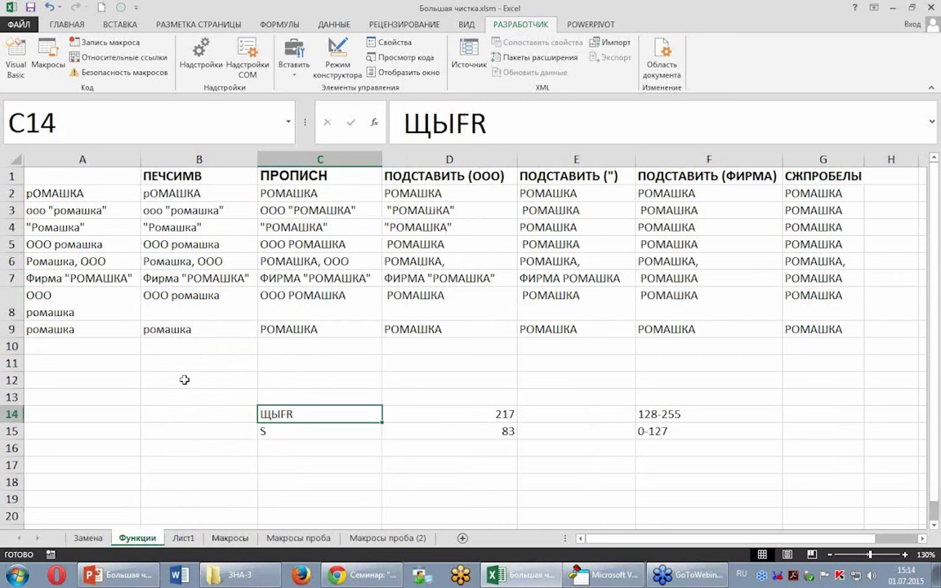
{"action": "left_click", "coordinate": [237, 211]}
{"action": "left_click", "coordinate": [324, 211]}
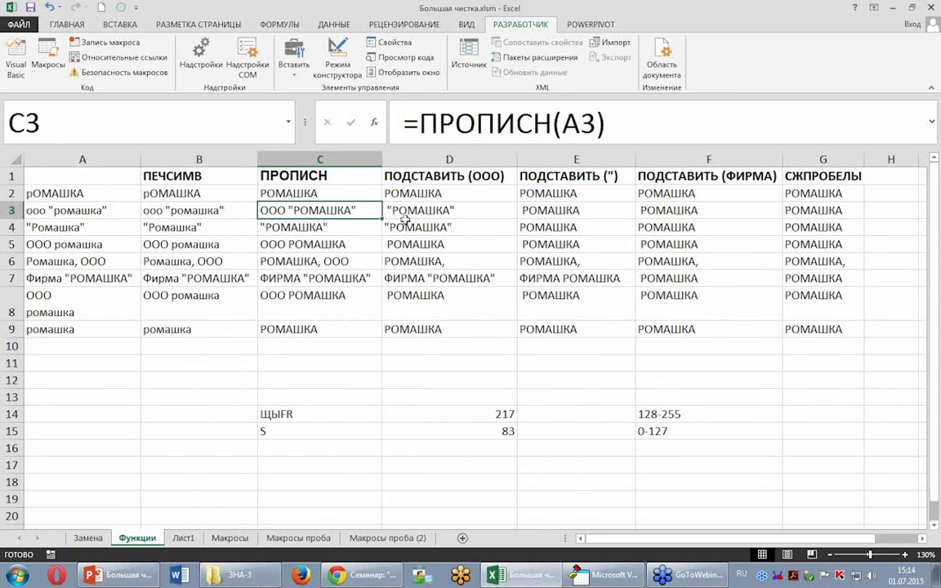
{"action": "left_click", "coordinate": [535, 227]}
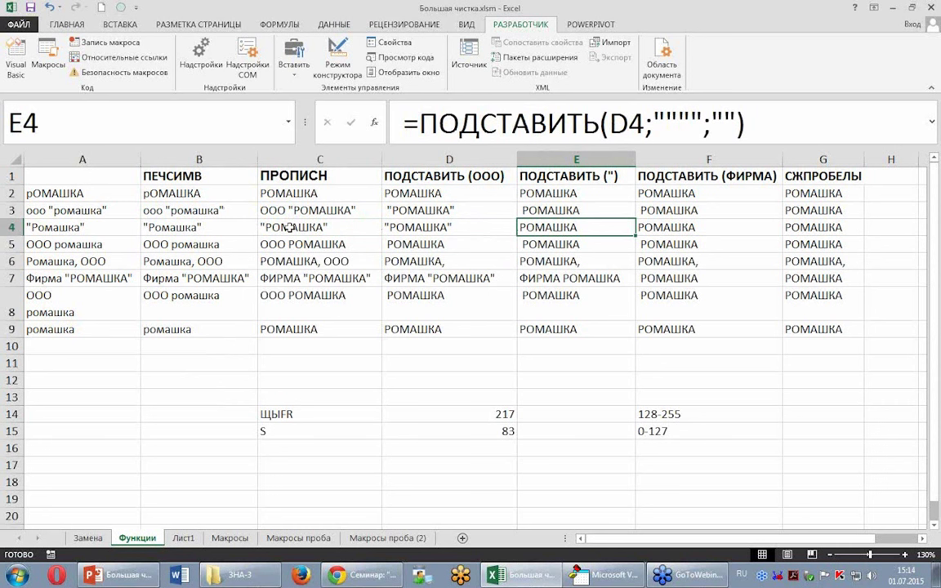
{"action": "left_click", "coordinate": [660, 242]}
{"action": "left_click", "coordinate": [666, 226]}
- Review the ООО-removing, ПЕЧСИМВ and КОДСИМВ formulas, then open the Visual Basic editor
{"action": "left_click", "coordinate": [534, 229]}
{"action": "left_click", "coordinate": [431, 229]}
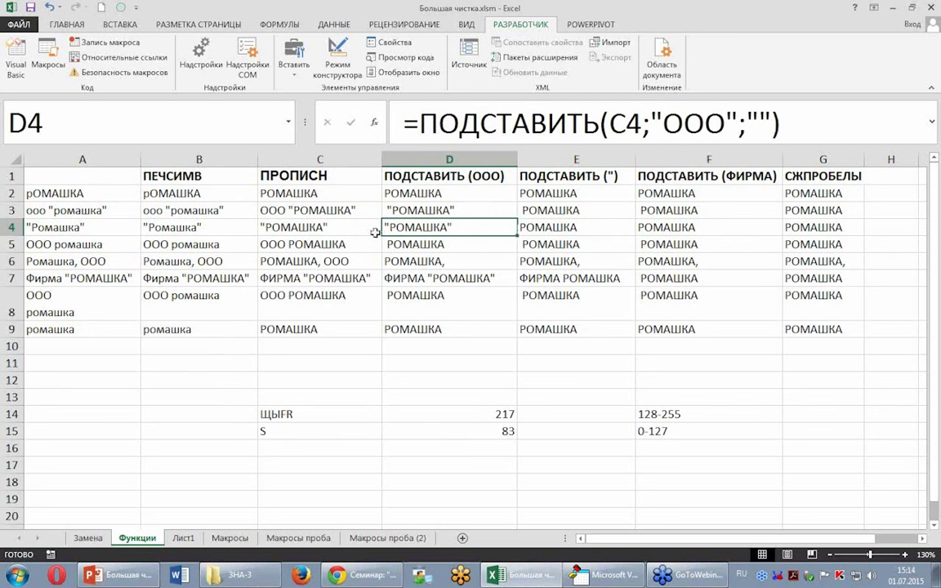
{"action": "left_click", "coordinate": [337, 229]}
{"action": "left_click", "coordinate": [187, 206]}
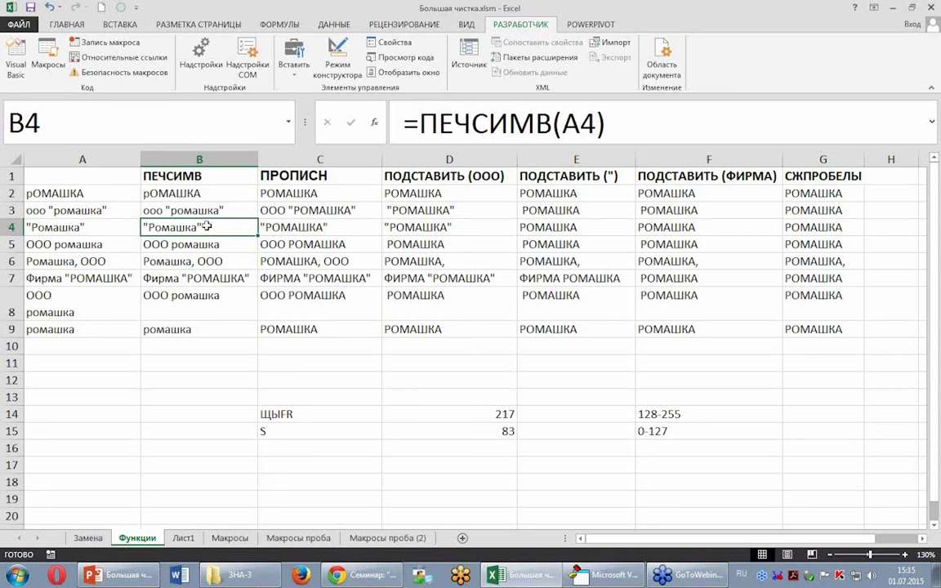
{"action": "left_click", "coordinate": [508, 416]}
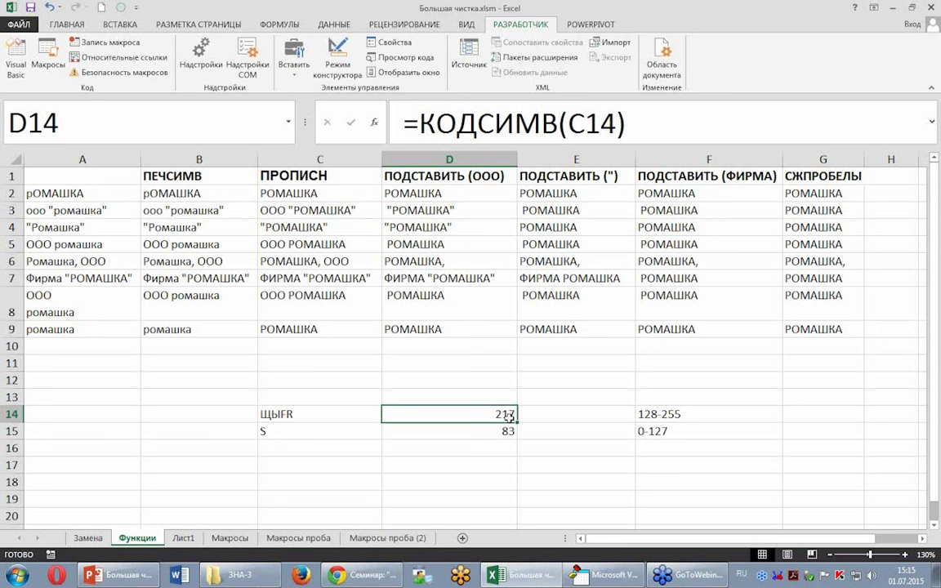
{"action": "left_click", "coordinate": [480, 242]}
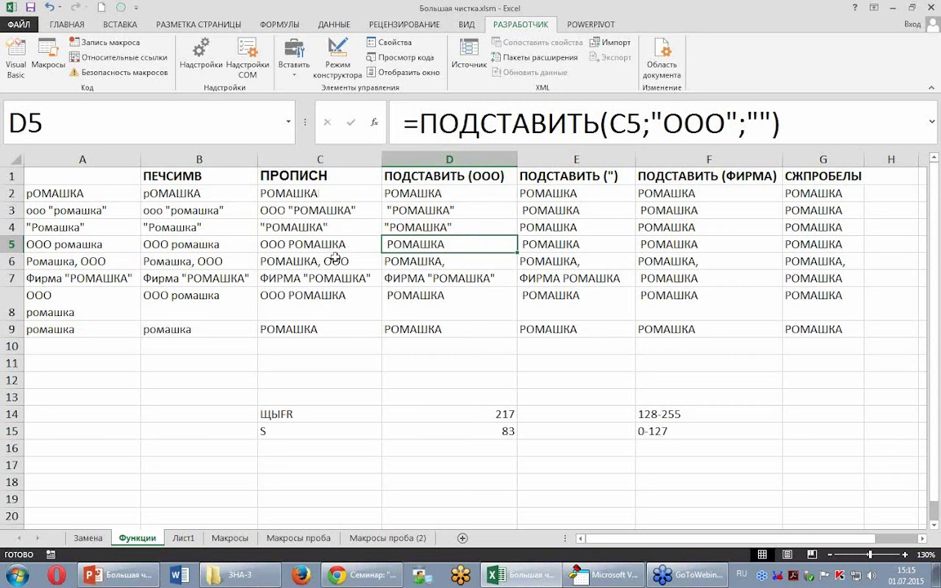
{"action": "left_click", "coordinate": [15, 62]}
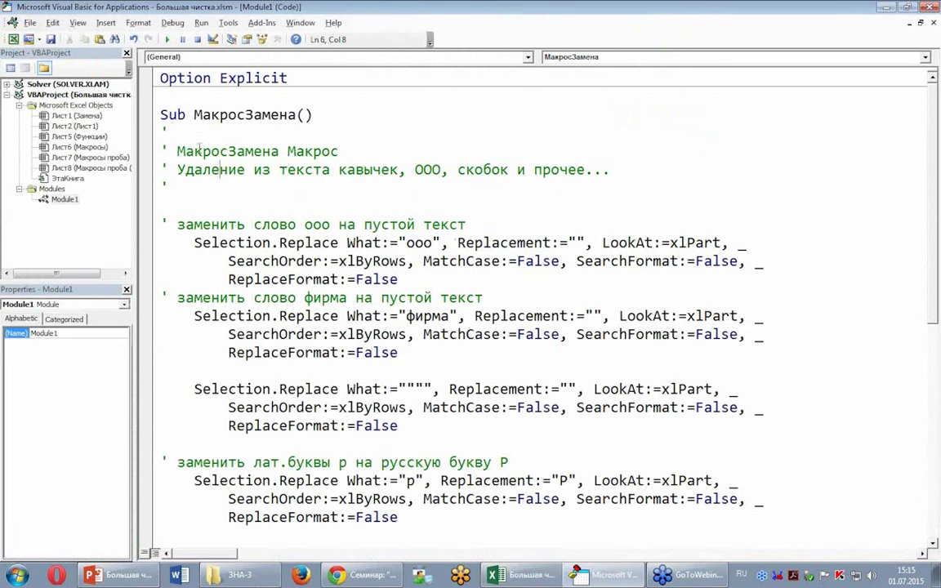
- Insert blank lines above Sub МакросЗамена and type the comment '-- Функция "Исправление названий"'
{"action": "left_click", "coordinate": [165, 97]}
{"action": "scroll", "coordinate": [278, 229], "scroll_direction": "down", "scroll_amount": 3}
{"action": "scroll", "coordinate": [254, 248], "scroll_direction": "down", "scroll_amount": 1}
{"action": "scroll", "coordinate": [255, 253], "scroll_direction": "down", "scroll_amount": 5}
{"action": "scroll", "coordinate": [237, 163], "scroll_direction": "up", "scroll_amount": 8}
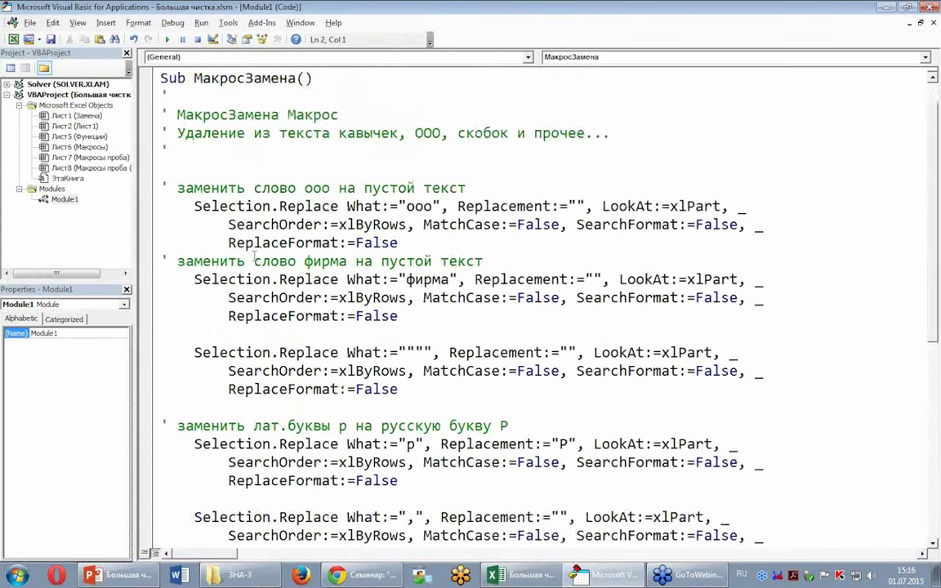
{"action": "scroll", "coordinate": [227, 112], "scroll_direction": "up", "scroll_amount": 1}
{"action": "key", "text": "Return"}
{"action": "key", "text": "Return"}
{"action": "key", "text": "Return"}
{"action": "key", "text": "Return"}
{"action": "key", "text": "Up"}
{"action": "key", "text": "Up"}
{"action": "key", "text": "Up"}
{"action": "key", "text": "Up"}
{"action": "key", "text": "Return"}
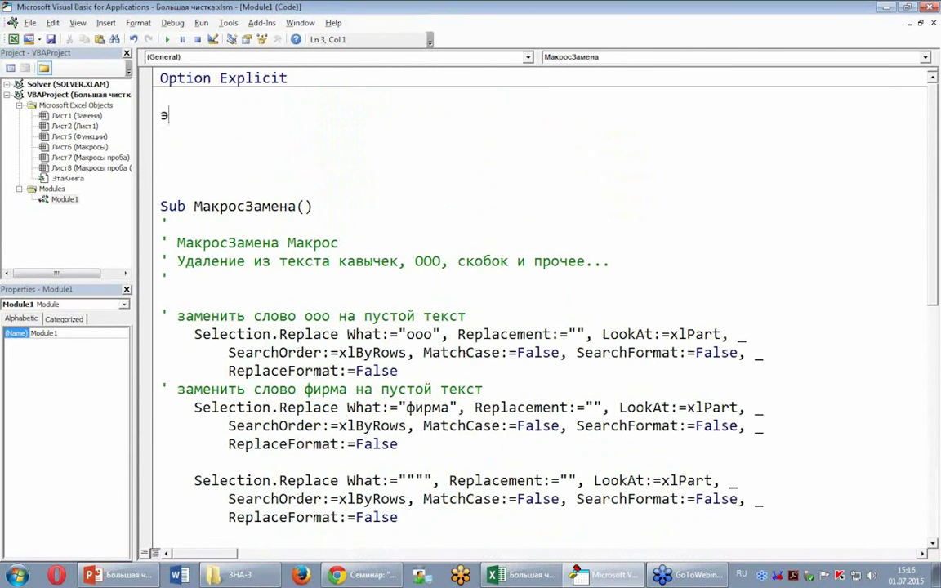
{"action": "type", "text": "'"}
{"action": "type", "text": "-- Функция"}
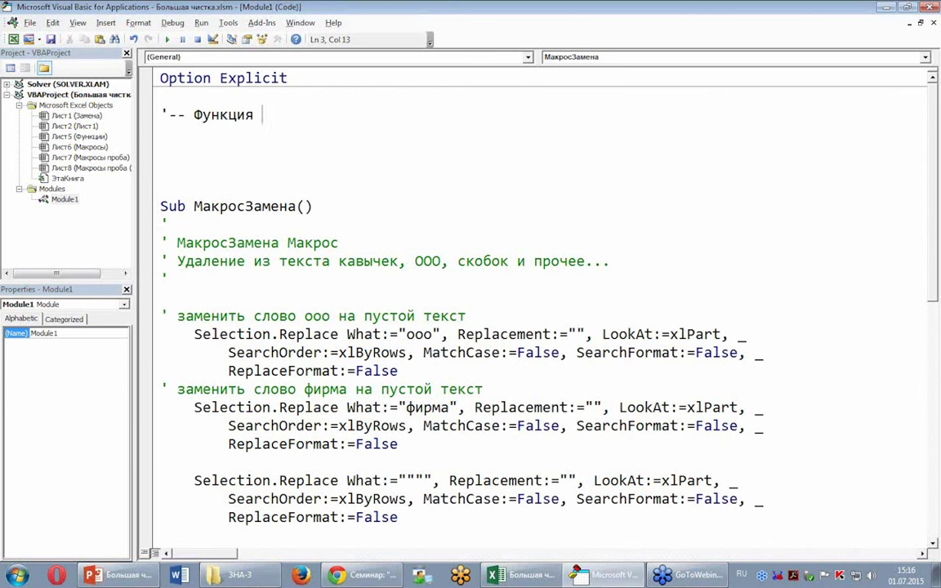
{"action": "type", "text": "И"}
{"action": "type", "text": "справление"}
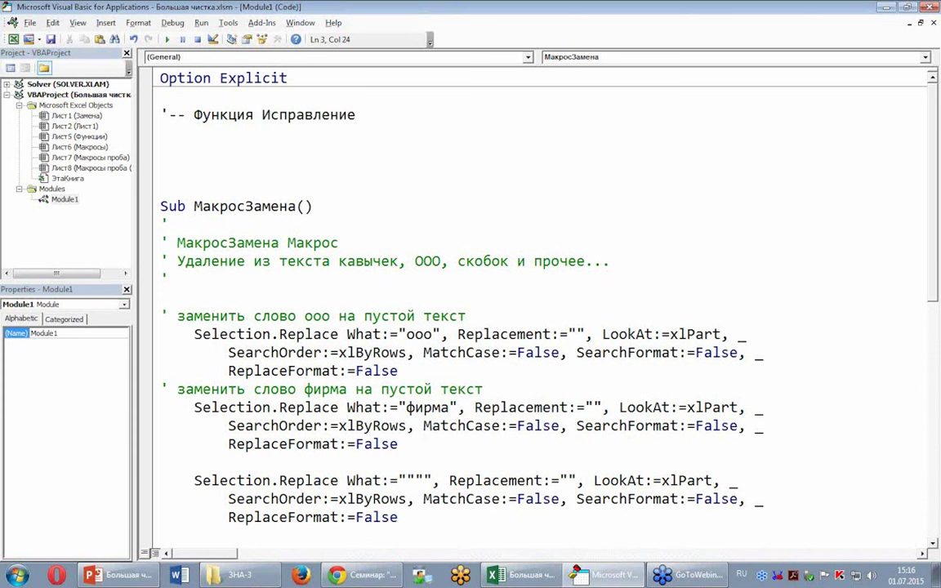
{"action": "type", "text": " названий"}
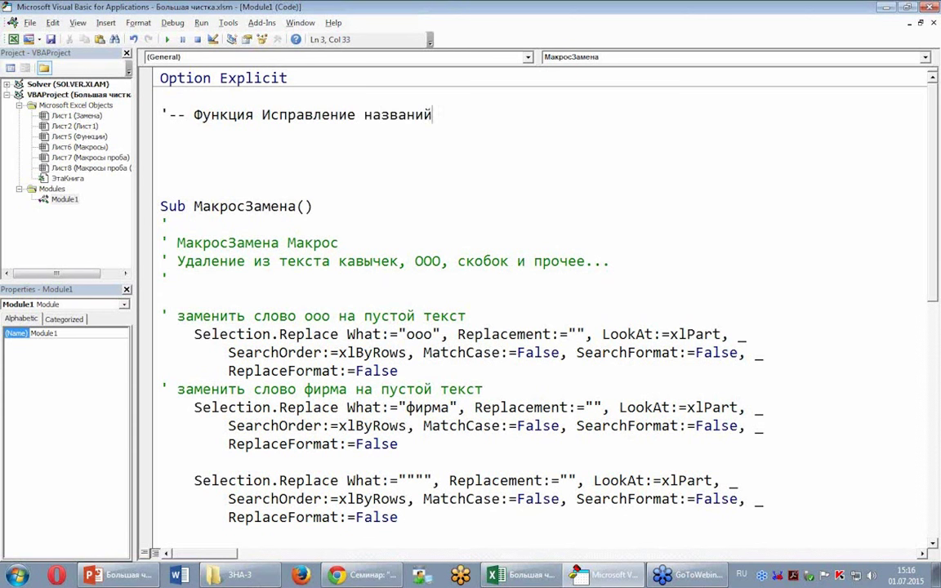
{"action": "type", "text": "\""}
- End the comment with a '------------' rule and begin a 'function' line below it
{"action": "left_click", "coordinate": [262, 114]}
{"action": "type", "text": "\""}
{"action": "key", "text": "End"}
{"action": "type", "text": "------------"}
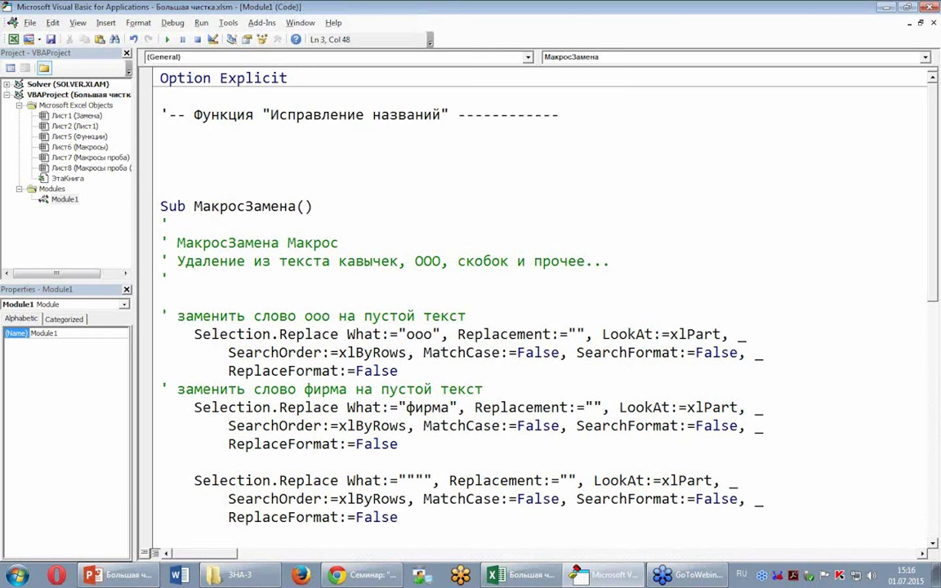
{"action": "key", "text": "Return"}
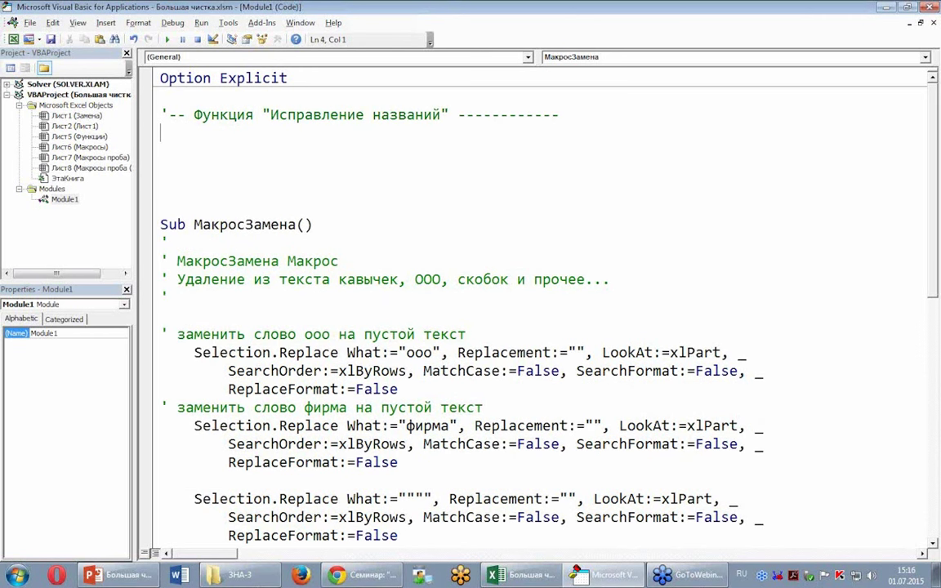
{"action": "key", "text": "alt+shift"}
{"action": "type", "text": "f"}
{"action": "type", "text": "unction"}
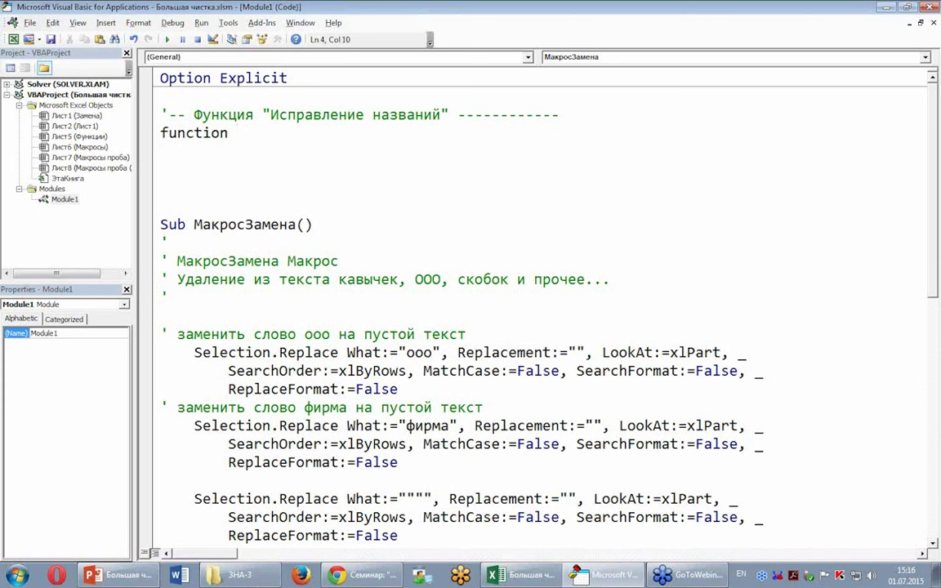
- Declare Function ИСПРАВТЕКСТ(MyText) As String with End Function, tidying blank lines around the body
{"action": "type", "text": "ИС"}
{"action": "type", "text": "ПРАВТЕКСТ("}
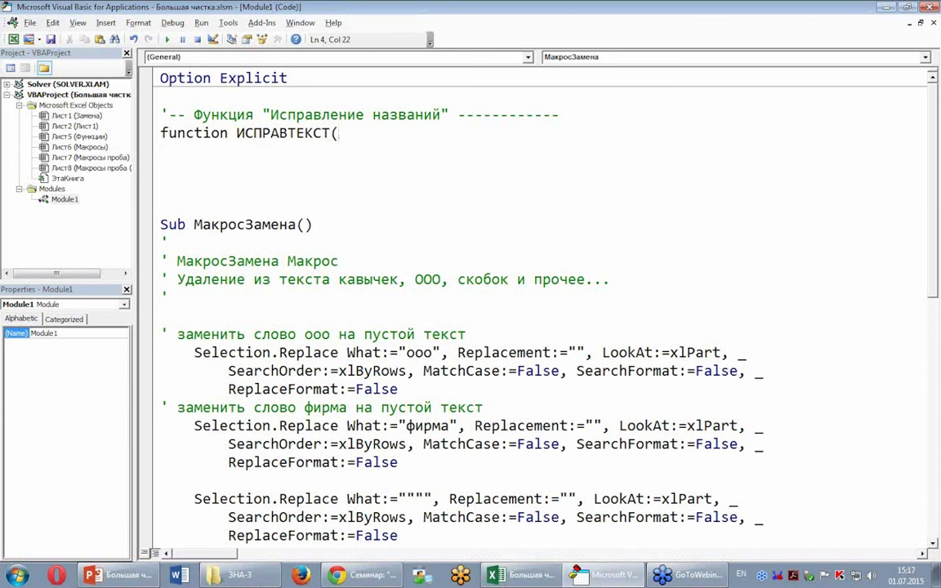
{"action": "type", "text": "MyText"}
{"action": "type", "text": "  )"}
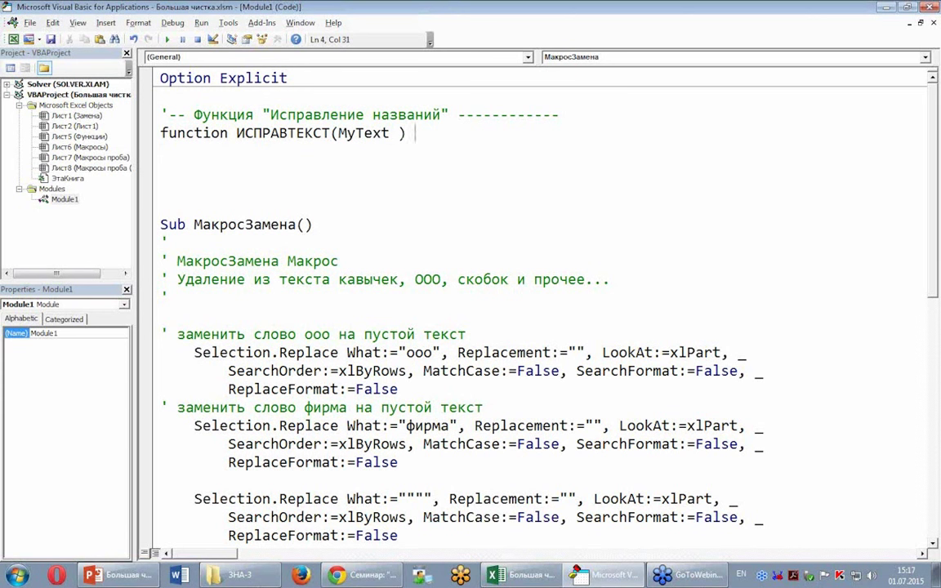
{"action": "type", "text": "as "}
{"action": "type", "text": "str"}
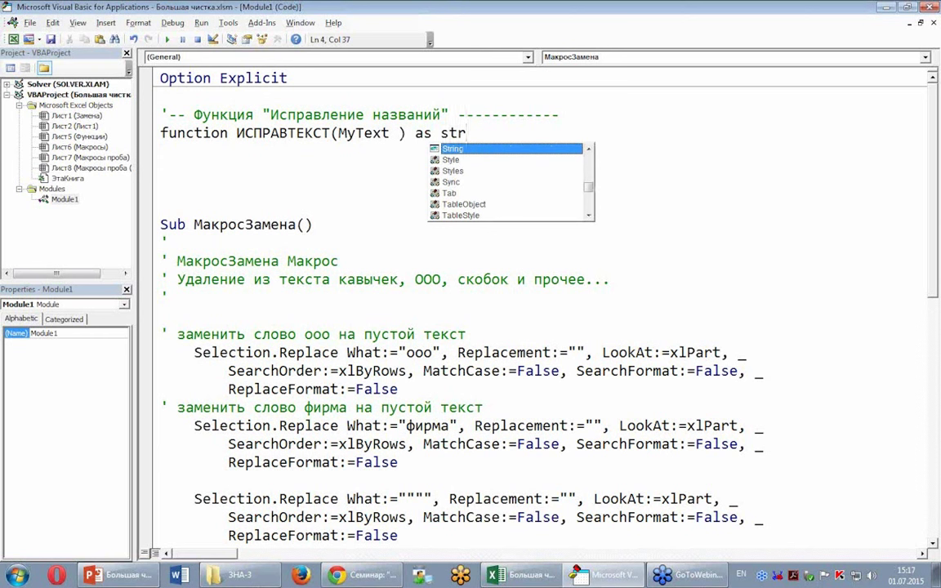
{"action": "key", "text": "Tab"}
{"action": "key", "text": "Return"}
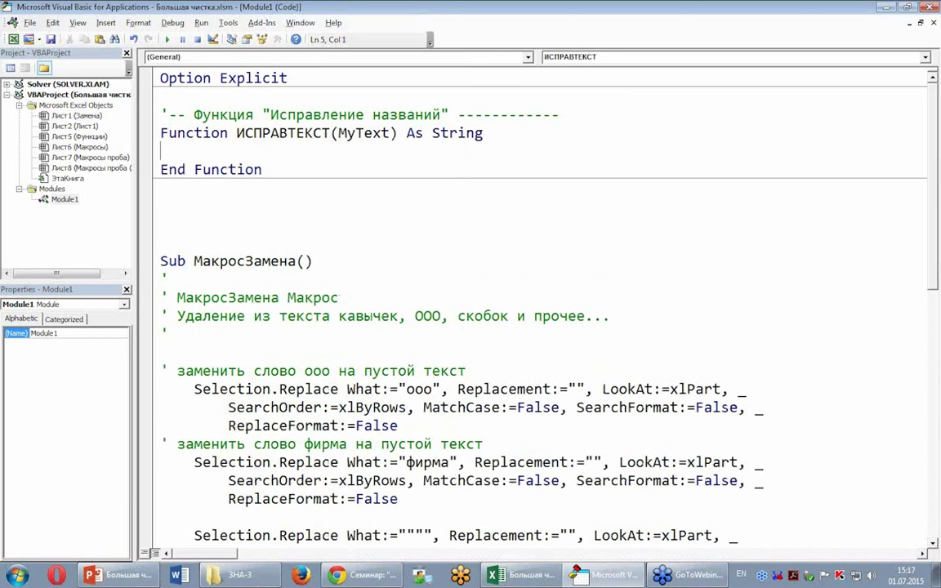
{"action": "key", "text": "Return"}
{"action": "key", "text": "Down"}
{"action": "key", "text": "Down"}
{"action": "key", "text": "Down"}
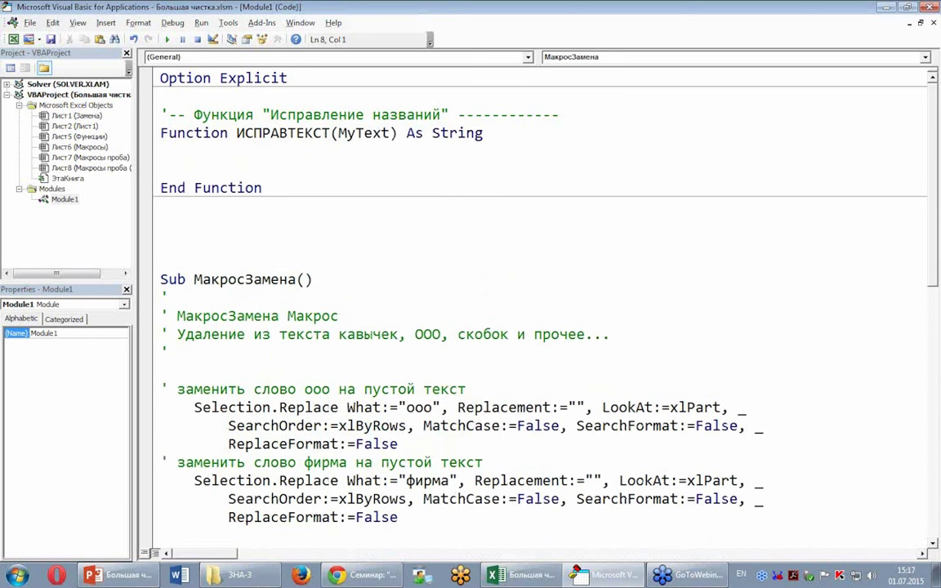
{"action": "key", "text": "Delete"}
{"action": "key", "text": "Delete"}
{"action": "key", "text": "Up"}
{"action": "key", "text": "Up"}
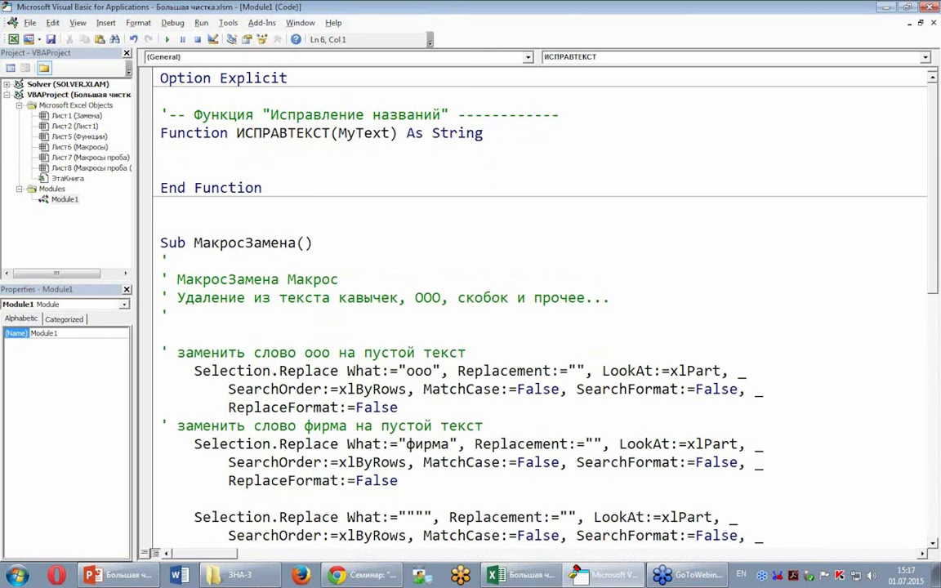
{"action": "key", "text": "Return"}
{"action": "key", "text": "Return"}
{"action": "key", "text": "Up"}
{"action": "key", "text": "Tab"}
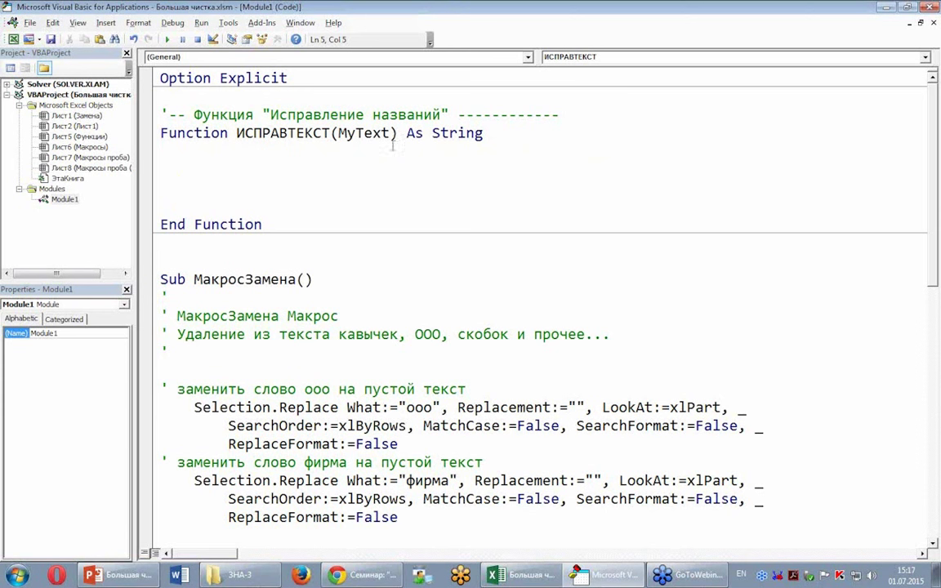
- Declare the variable Dim strX As String in the ИСПРАВТЕКСТ body
{"action": "double_click", "coordinate": [359, 133]}
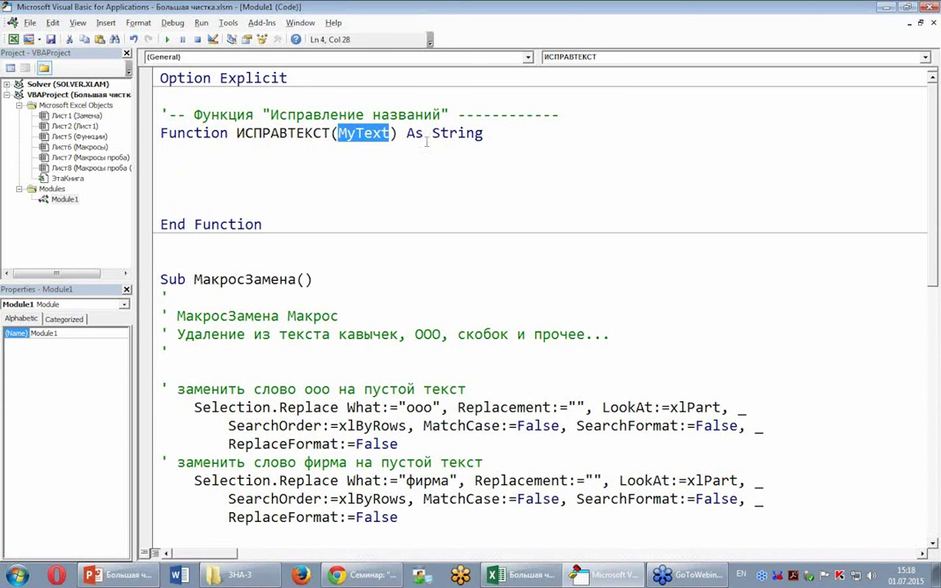
{"action": "double_click", "coordinate": [441, 133]}
{"action": "left_click", "coordinate": [348, 151]}
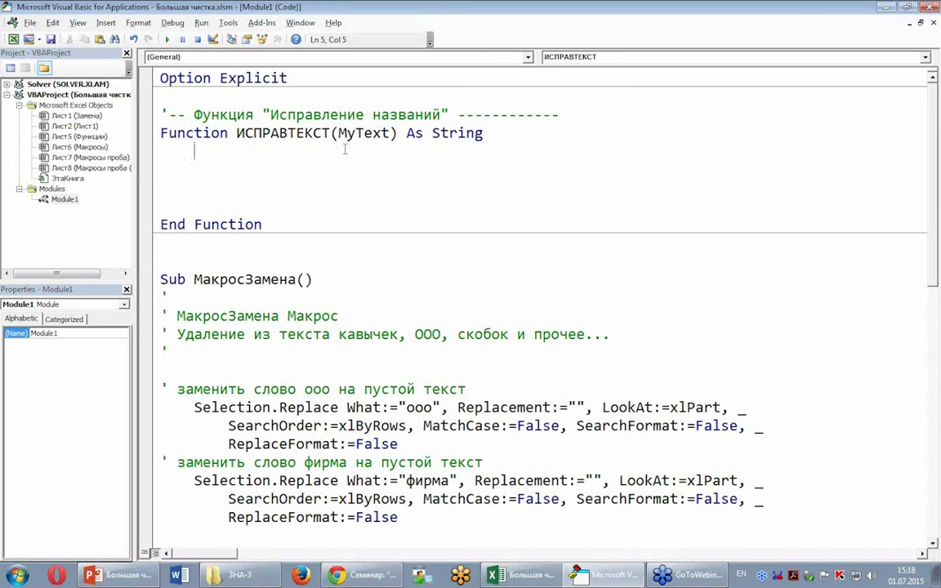
{"action": "type", "text": "dim"}
{"action": "type", "text": "x"}
{"action": "key", "text": "BackSpace"}
{"action": "type", "text": "strX as str"}
{"action": "key", "text": "Tab"}
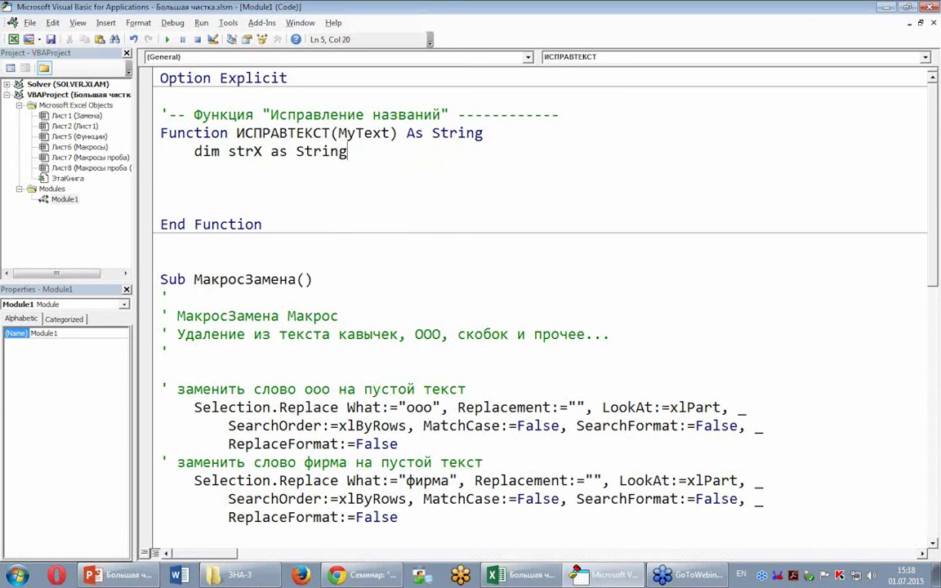
{"action": "key", "text": "Down"}
{"action": "key", "text": "Return"}
{"action": "key", "text": "Tab"}
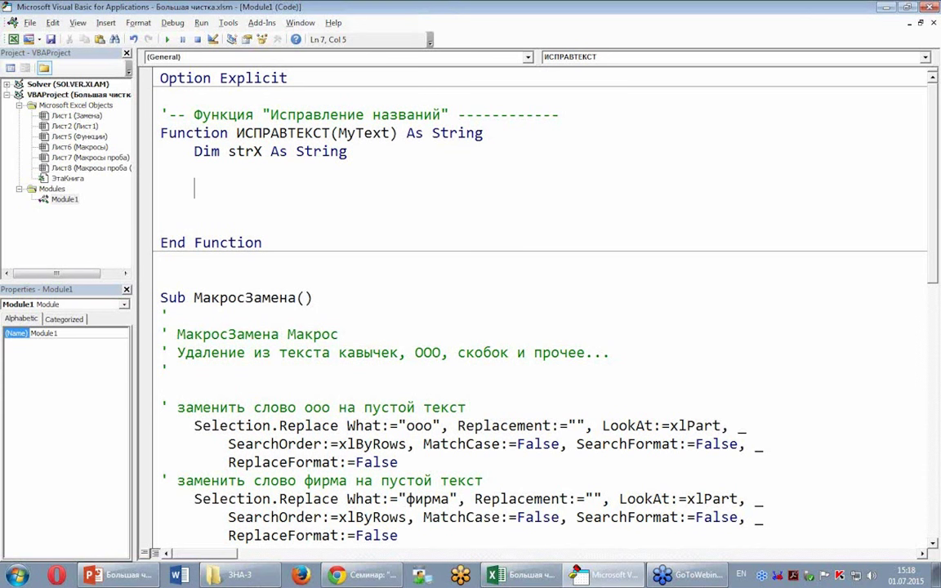
- Add the line strX = UCase(MyText) and let the editor auto-format it
{"action": "double_click", "coordinate": [215, 151]}
{"action": "key", "text": "ctrl+c"}
{"action": "left_click", "coordinate": [262, 188]}
{"action": "key", "text": "ctrl+v"}
{"action": "type", "text": "="}
{"action": "type", "text": "ucase("}
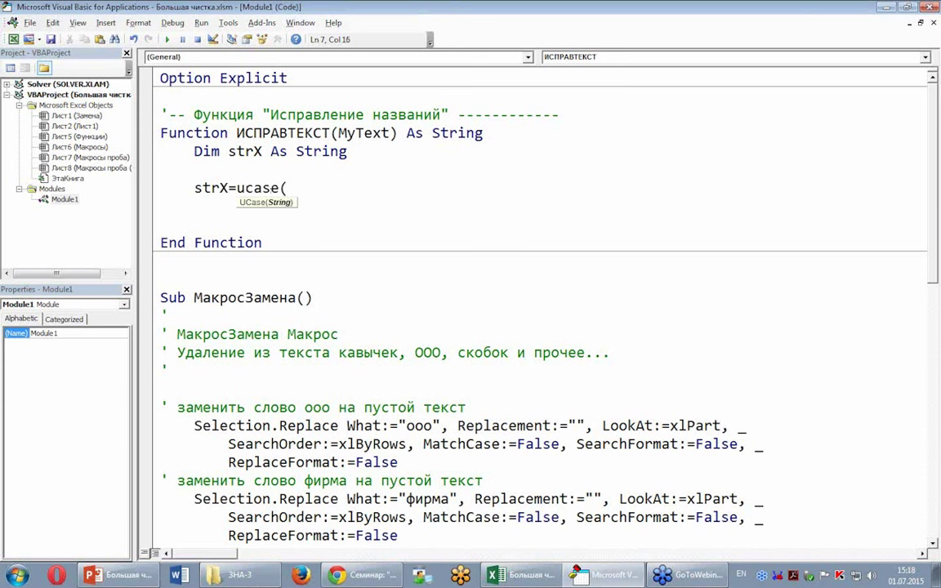
{"action": "type", "text": "mytext"}
{"action": "type", "text": ")"}
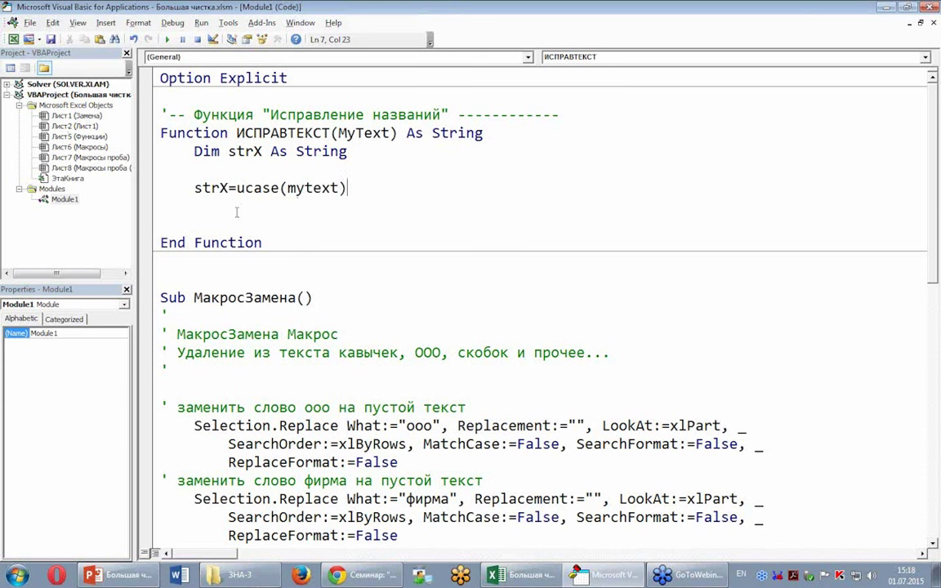
{"action": "left_click", "coordinate": [375, 222]}
{"action": "left_click", "coordinate": [442, 185]}
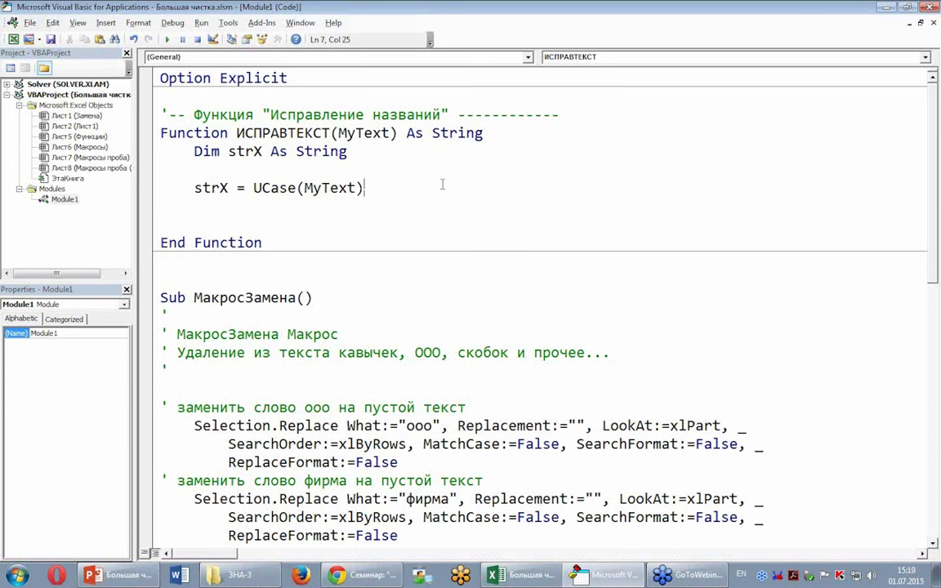
{"action": "key", "text": "Tab"}
- Append the comment 'преобразование в верхний регистр' to the UCase line, then add a blank line before End Function
{"action": "type", "text": "'"}
{"action": "key", "text": "alt+shift"}
{"action": "type", "text": "пре"}
{"action": "type", "text": "образование в верхний регистр"}
{"action": "left_click", "coordinate": [161, 206]}
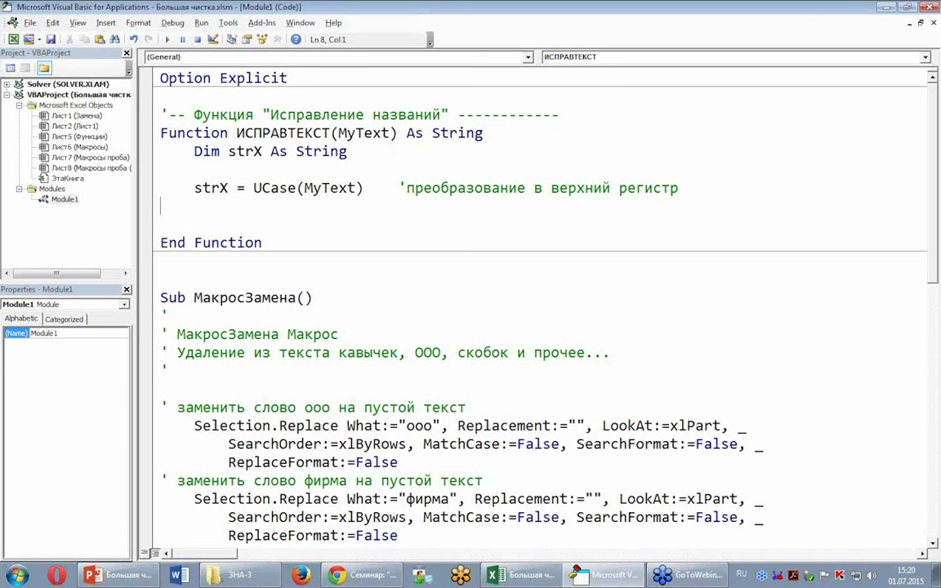
{"action": "key", "text": "Return"}
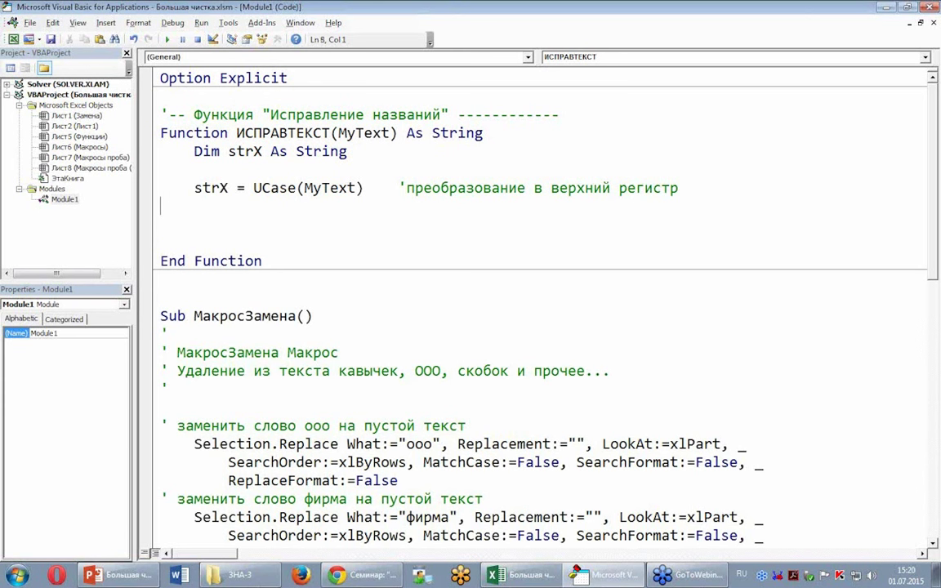
- Begin an indented line strX = Replace(strx below the UCase assignment
{"action": "key", "text": "Tab"}
{"action": "type", "text": "ы"}
{"action": "key", "text": "BackSpace"}
{"action": "key", "text": "alt+shift"}
{"action": "type", "text": "strx=replace"}
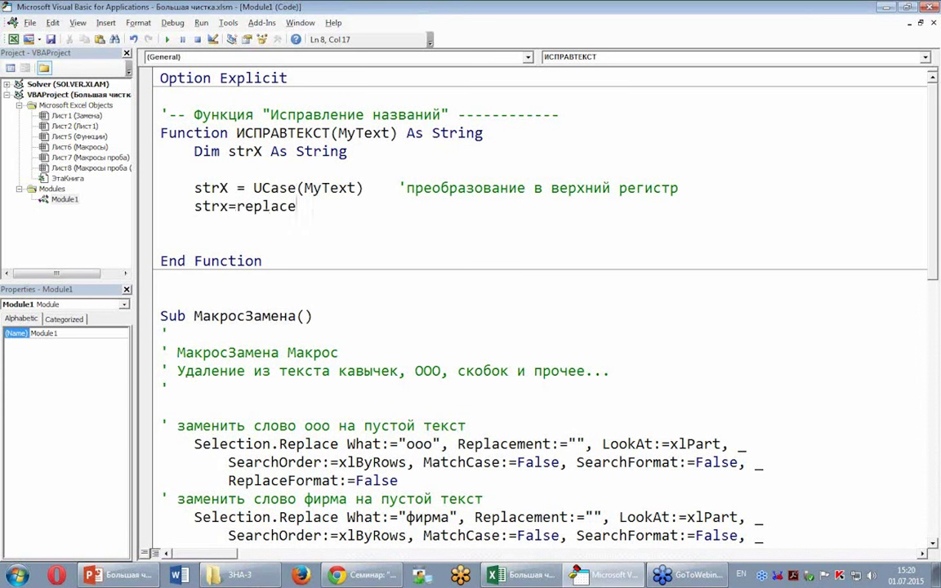
{"action": "type", "text": "("}
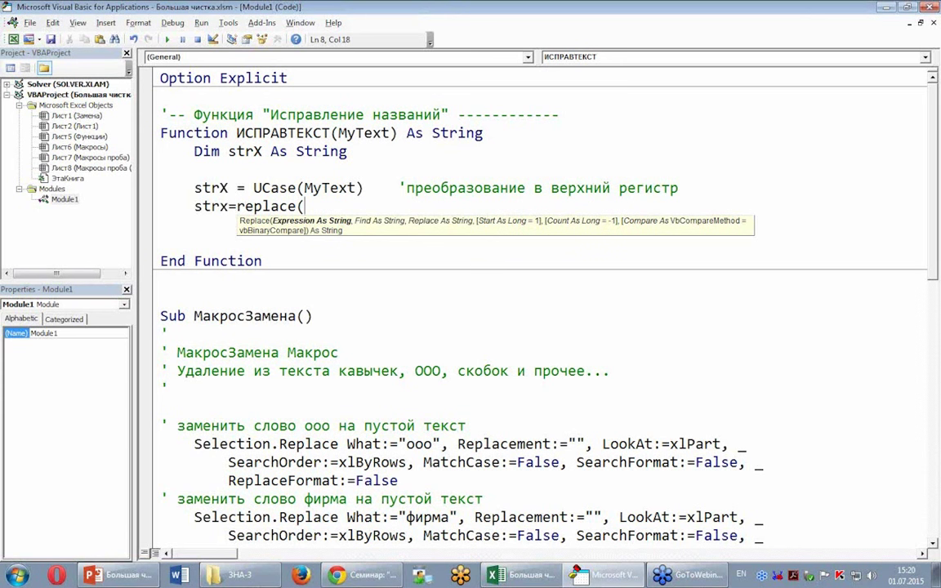
{"action": "type", "text": "strx"}
- Complete the Replace arguments with "ООО" and an empty string, closing the call
{"action": "type", "text": ","}
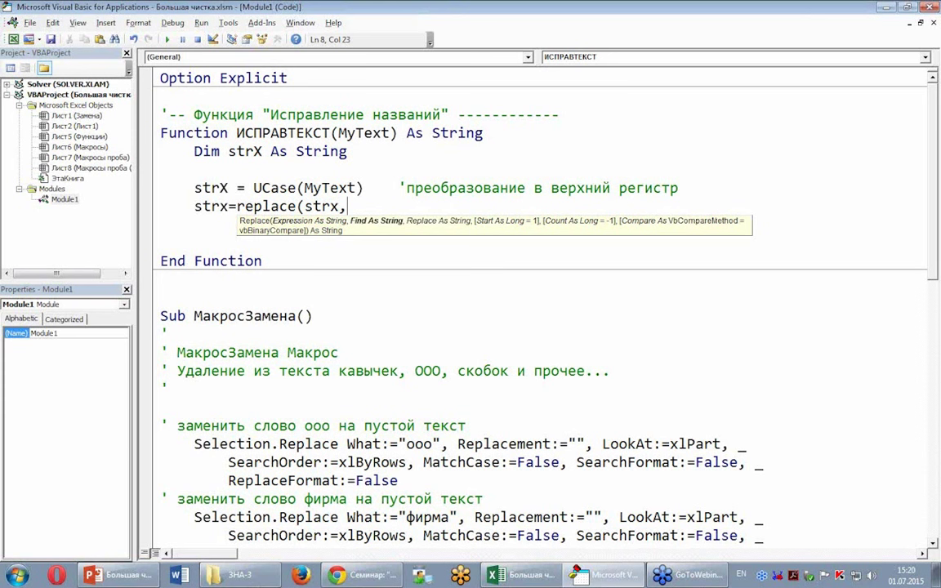
{"action": "type", "text": "\"\""}
{"action": "key", "text": "Left"}
{"action": "key", "text": "alt+shift"}
{"action": "type", "text": "ООО"}
{"action": "key", "text": "Right"}
{"action": "type", "text": "б"}
{"action": "key", "text": "BackSpace"}
{"action": "type", "text": ","}
{"action": "type", "text": "з"}
{"action": "key", "text": "BackSpace"}
{"action": "type", "text": "\"\""}
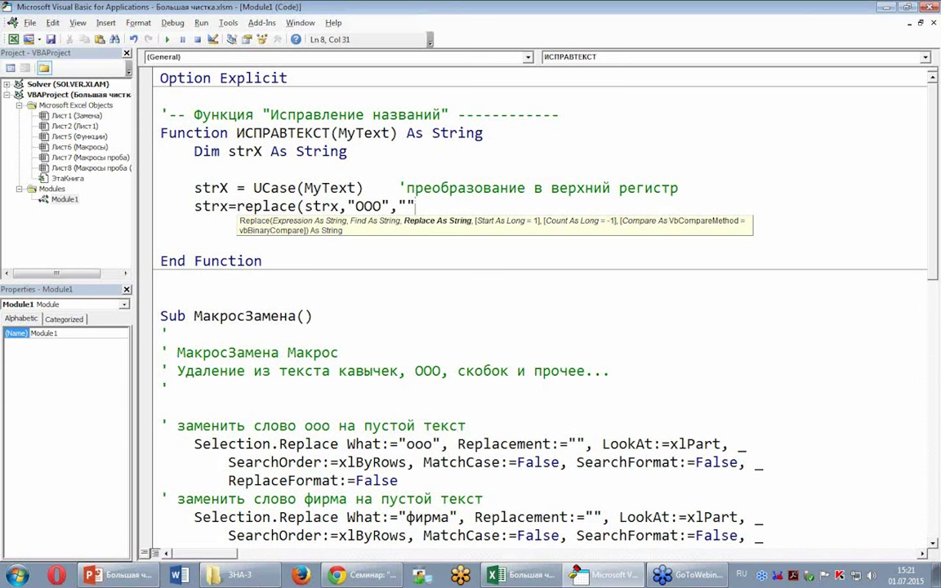
{"action": "type", "text": ")"}
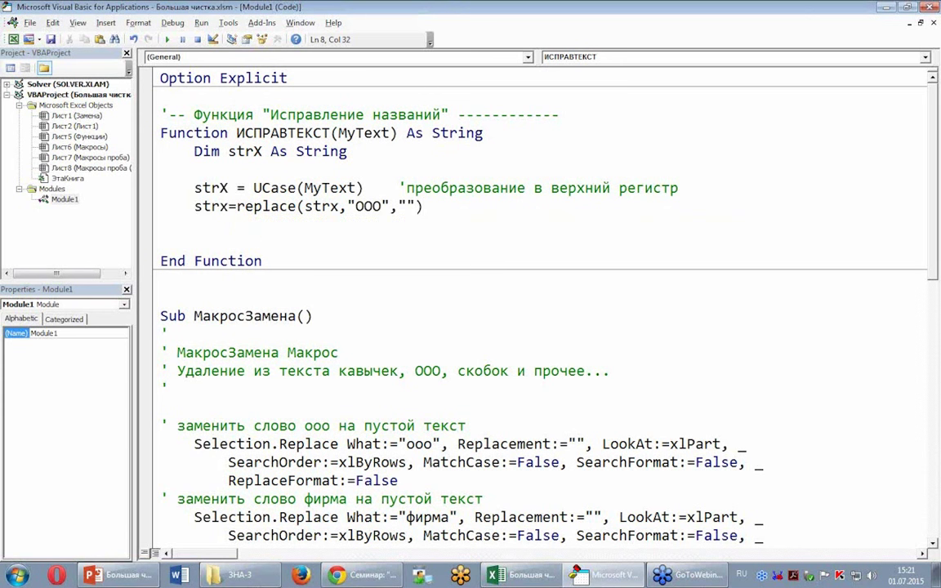
{"action": "key", "text": "Down"}
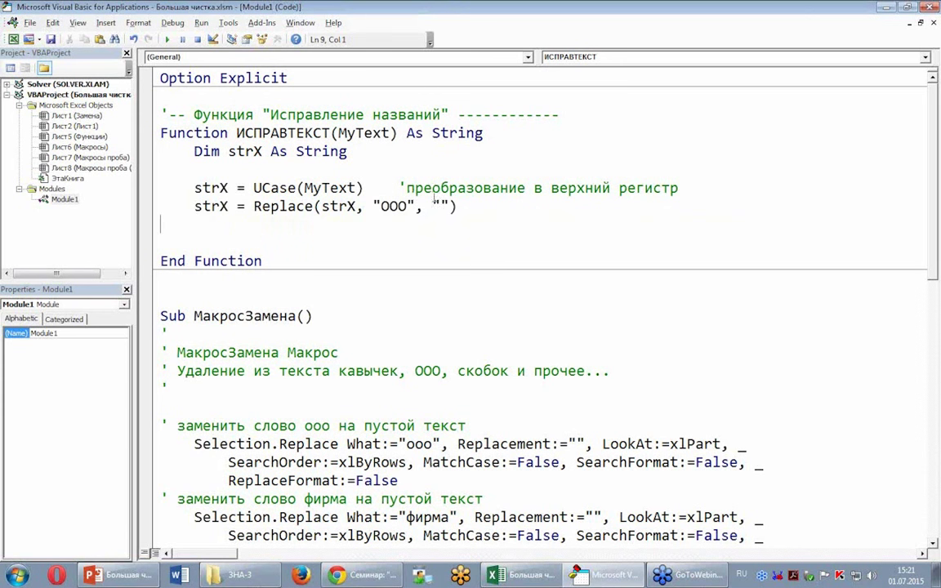
- Copy the macro's comment onto the Replace line and fix it to 'заменить слово ООО на пустой текст'
{"action": "left_click_drag", "start_coordinate": [484, 423], "coordinate": [179, 414]}
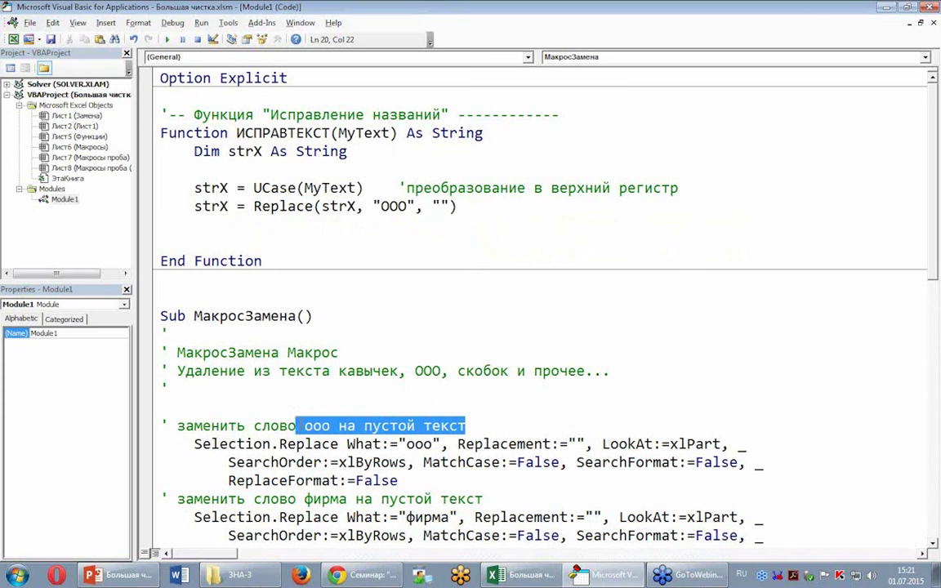
{"action": "key", "text": "ctrl+c"}
{"action": "left_click", "coordinate": [459, 205]}
{"action": "key", "text": "ctrl+v"}
{"action": "left_click", "coordinate": [460, 206]}
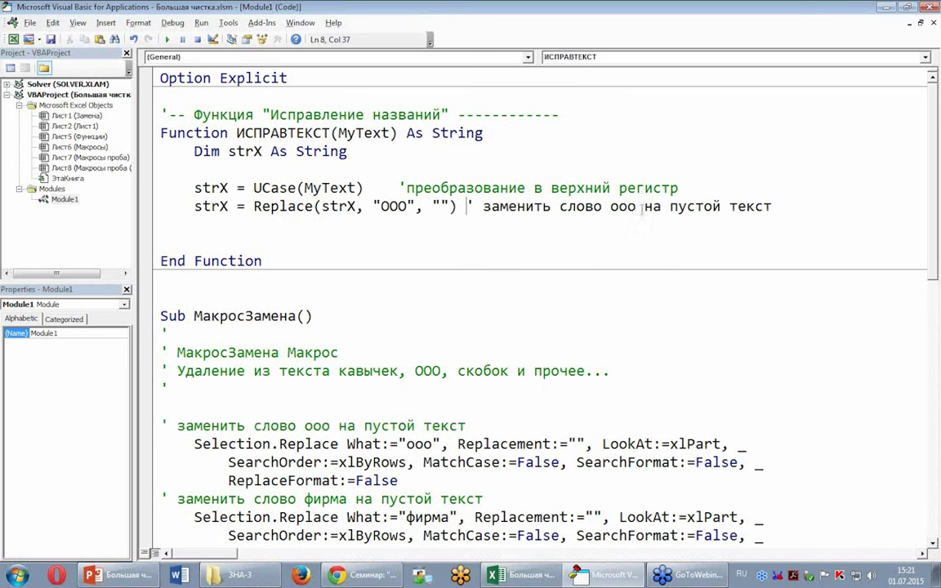
{"action": "left_click_drag", "start_coordinate": [610, 207], "coordinate": [637, 206]}
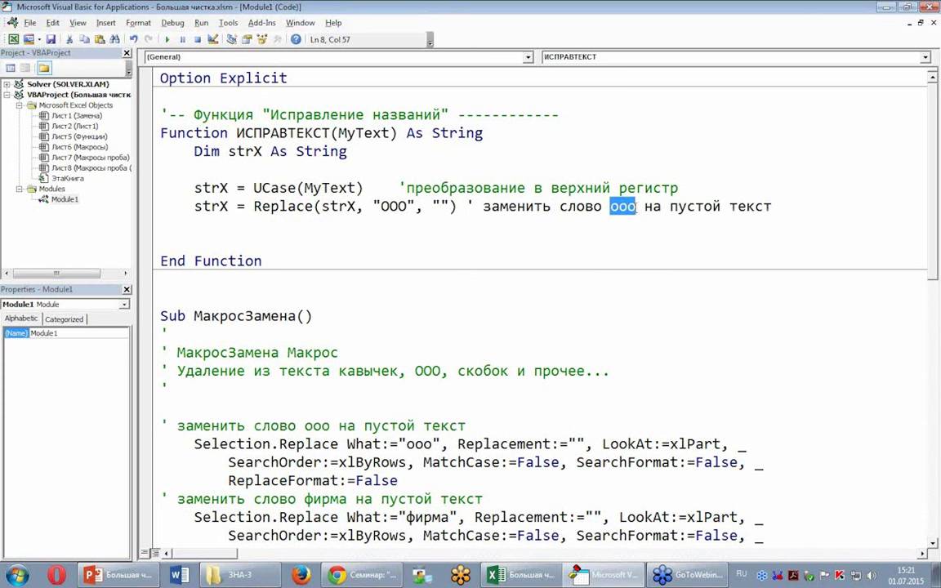
{"action": "type", "text": "ООО"}
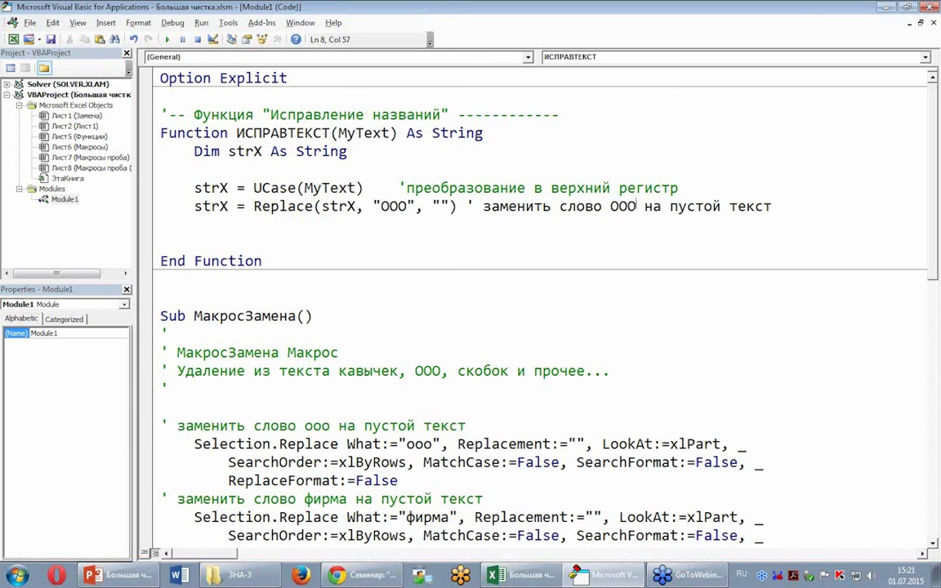
{"action": "left_click", "coordinate": [431, 222]}
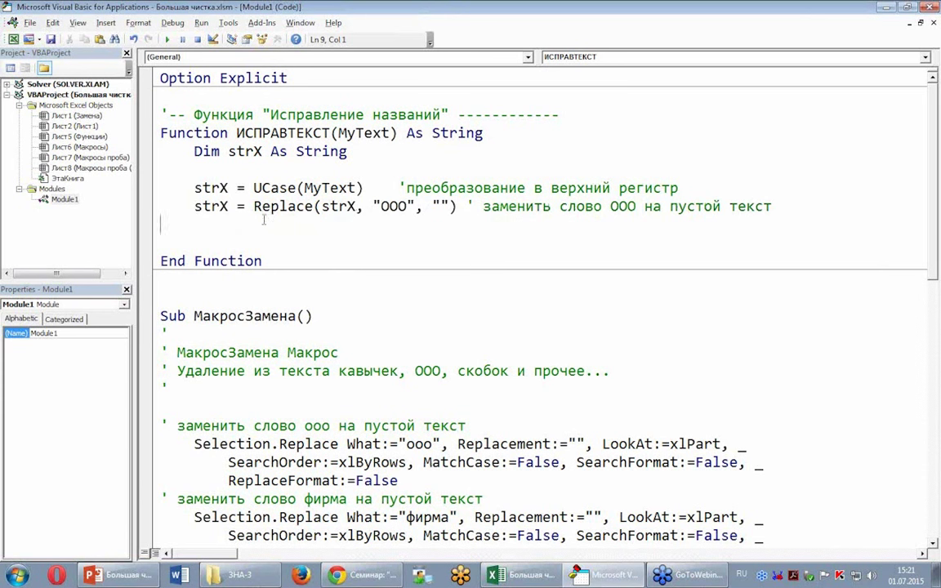
- Duplicate the ООО Replace line twice to create two more copies below it
{"action": "left_click", "coordinate": [144, 204]}
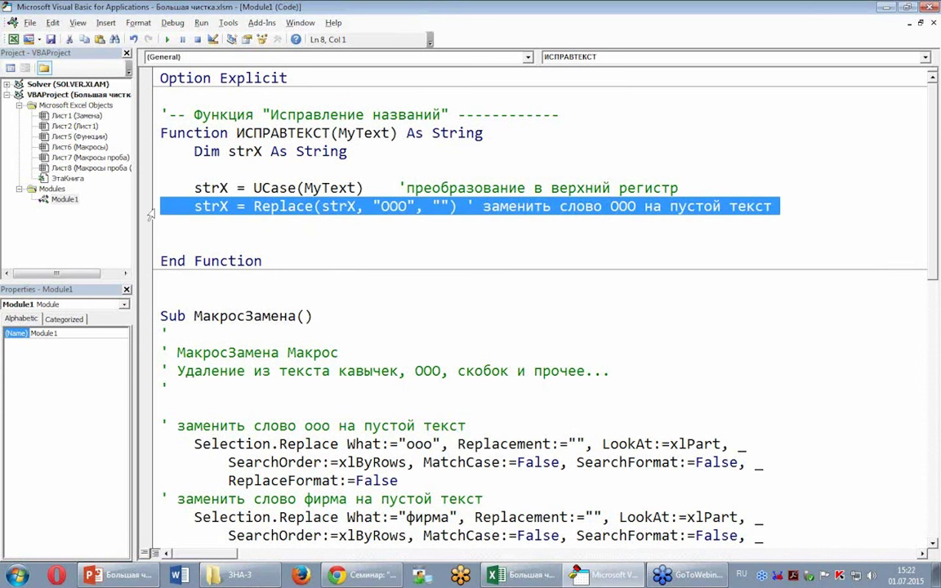
{"action": "mouse_move", "coordinate": [160, 206]}
{"action": "left_mouse_down"}
{"action": "mouse_move", "coordinate": [152, 226]}
{"action": "mouse_move", "coordinate": [160, 244]}
{"action": "left_mouse_up"}
{"action": "left_click", "coordinate": [147, 224]}
{"action": "key", "text": "Down"}
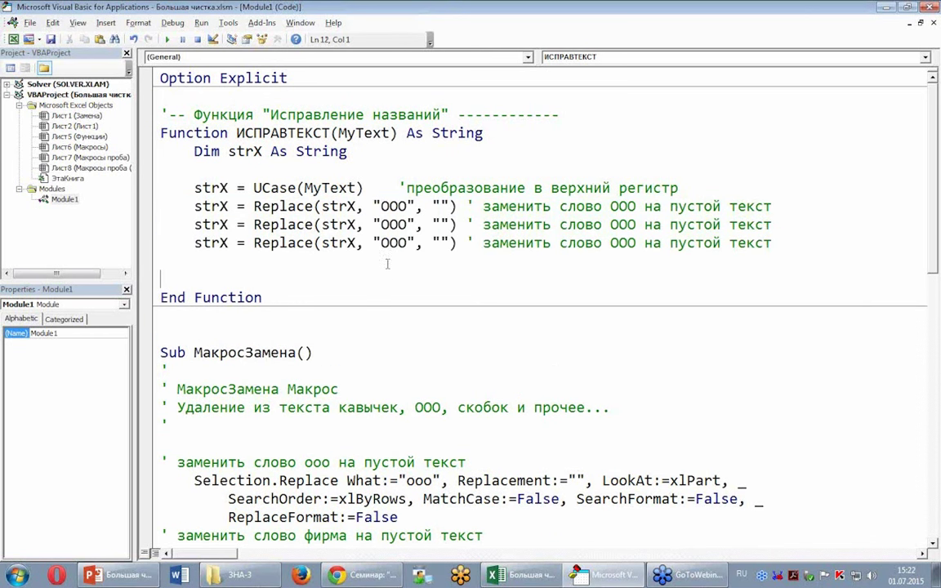
- Change the second copy to remove ФИРМА, in both the Replace call and its comment
{"action": "double_click", "coordinate": [622, 224]}
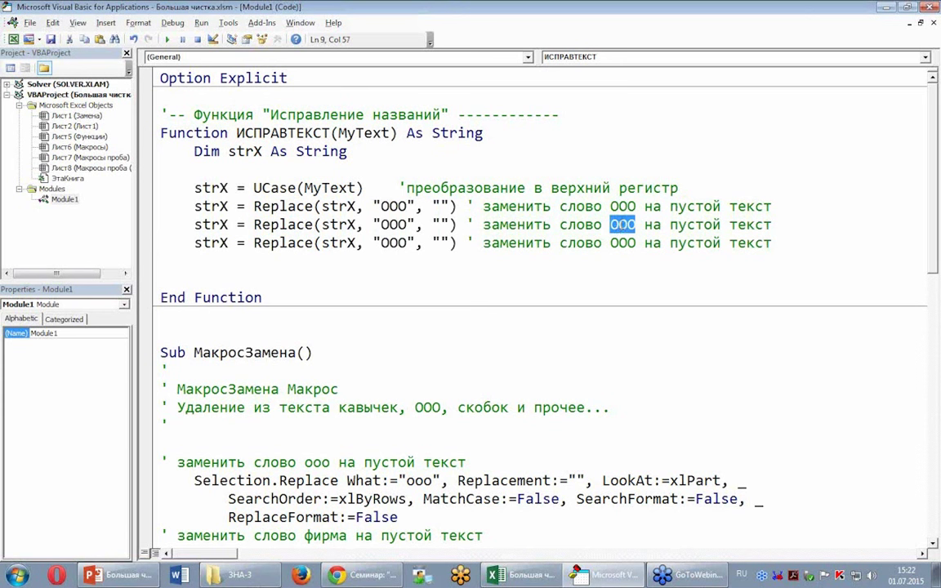
{"action": "type", "text": "ФИРМА"}
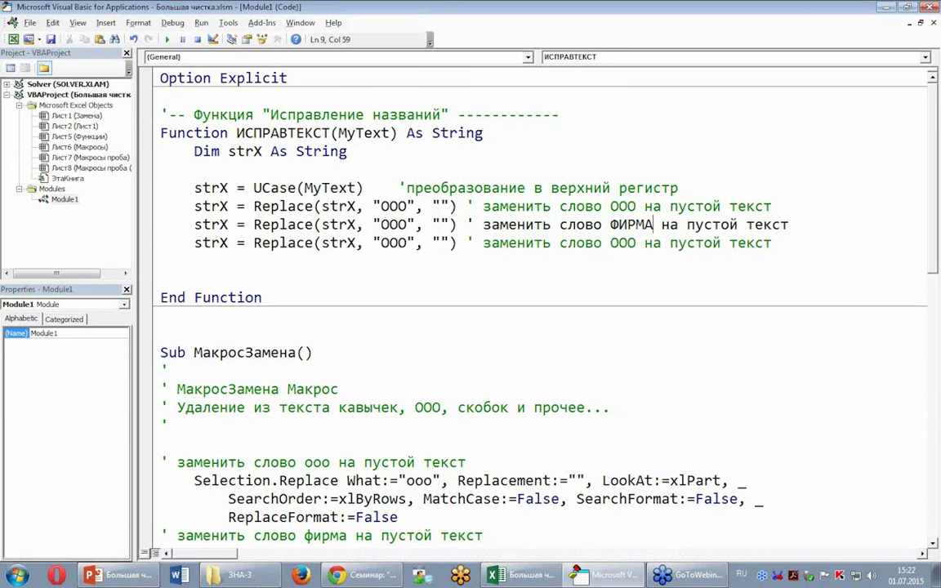
{"action": "key", "text": "ctrl+shift+Left"}
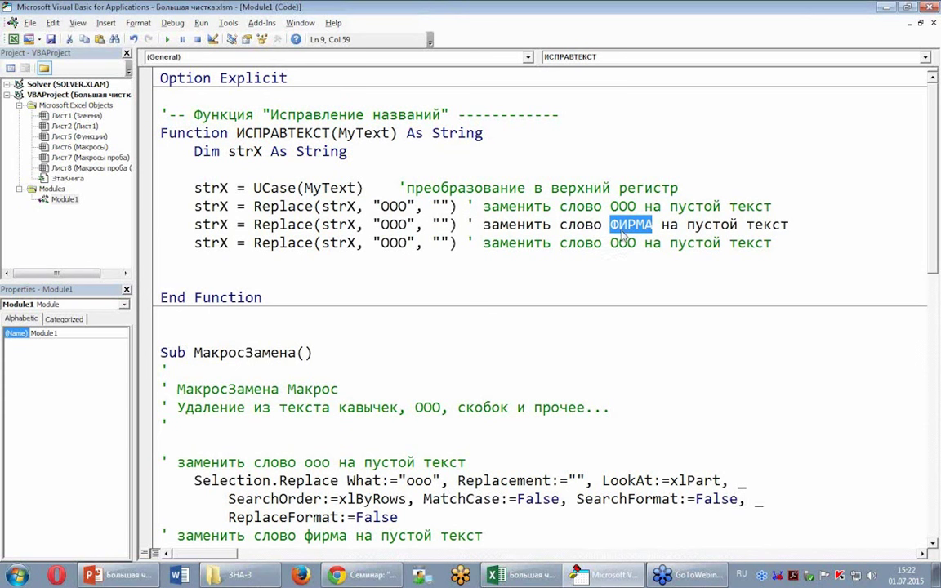
{"action": "key", "text": "ctrl+c"}
{"action": "double_click", "coordinate": [394, 224]}
{"action": "key", "text": "ctrl+v"}
- Change the third copy to replace the quote character """" with comment 'символ "'
{"action": "left_click", "coordinate": [392, 243]}
{"action": "double_click", "coordinate": [392, 244]}
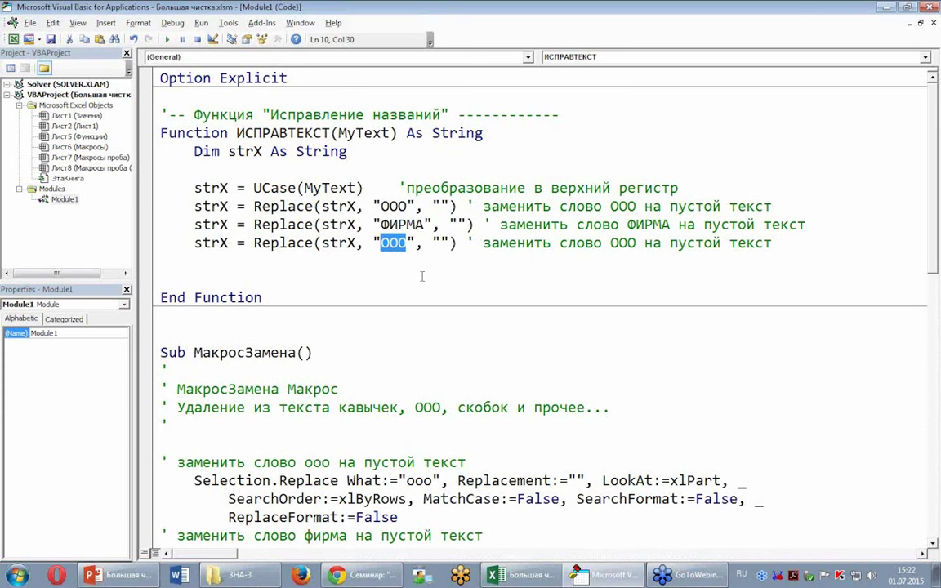
{"action": "type", "text": "З"}
{"action": "key", "text": "BackSpace"}
{"action": "type", "text": "\"\""}
{"action": "key", "text": "Right"}
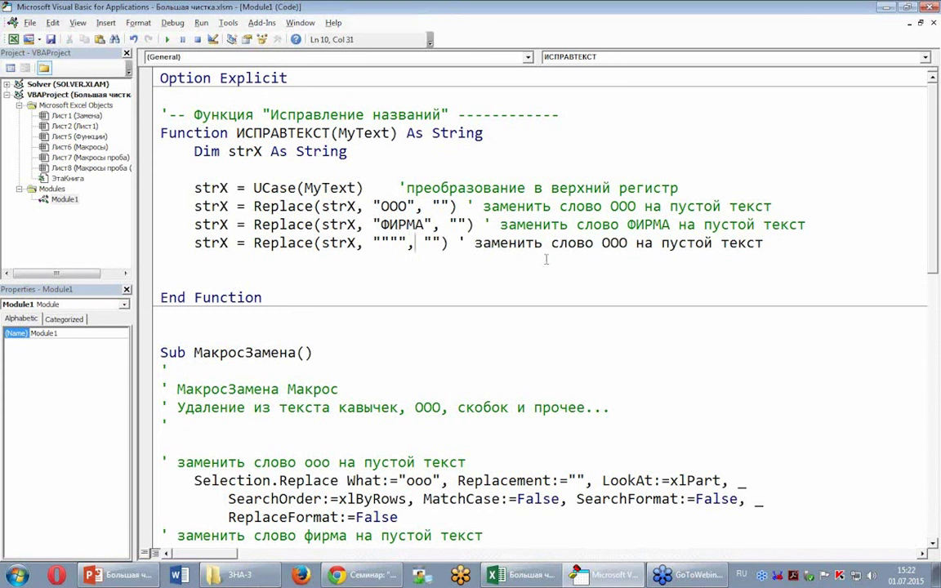
{"action": "key", "text": "F3"}
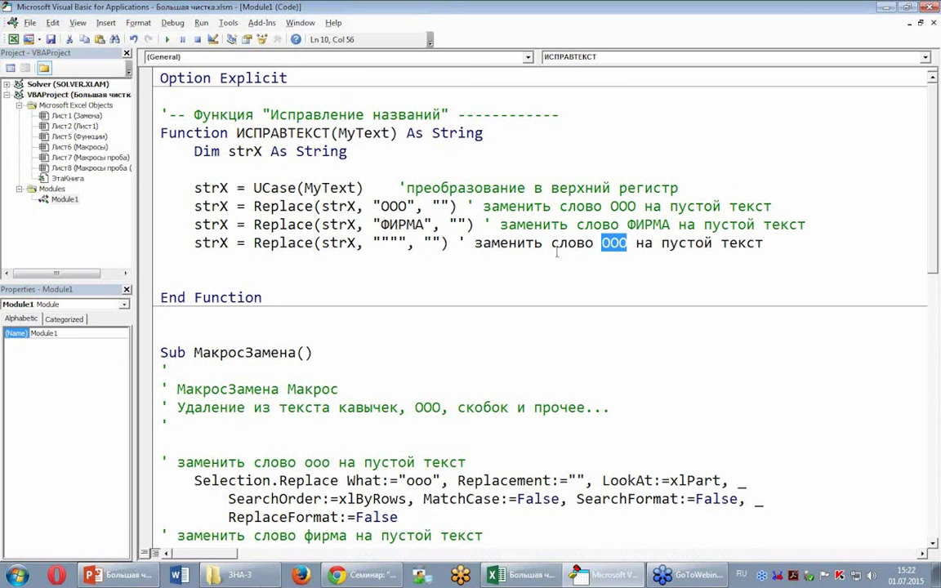
{"action": "left_click_drag", "start_coordinate": [551, 243], "coordinate": [626, 243]}
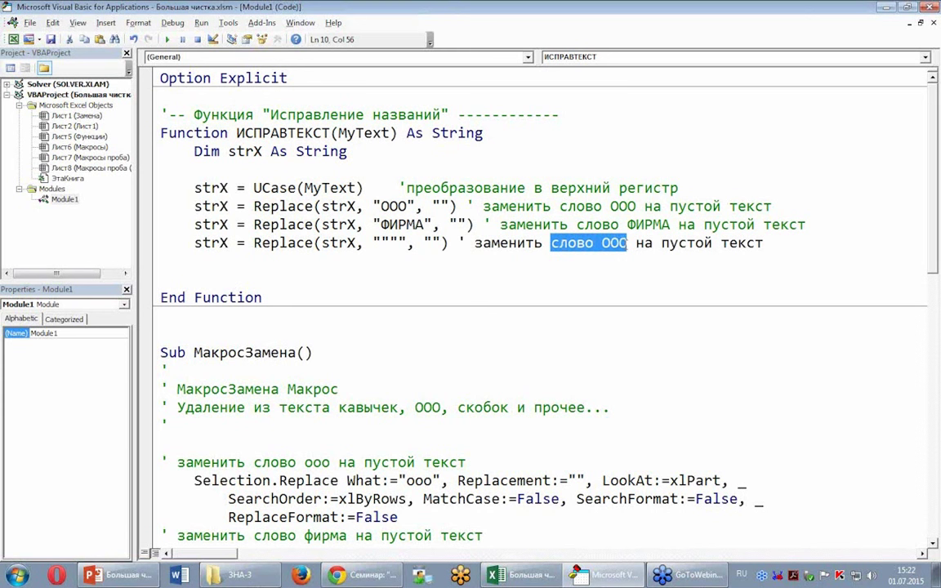
{"action": "type", "text": "си"}
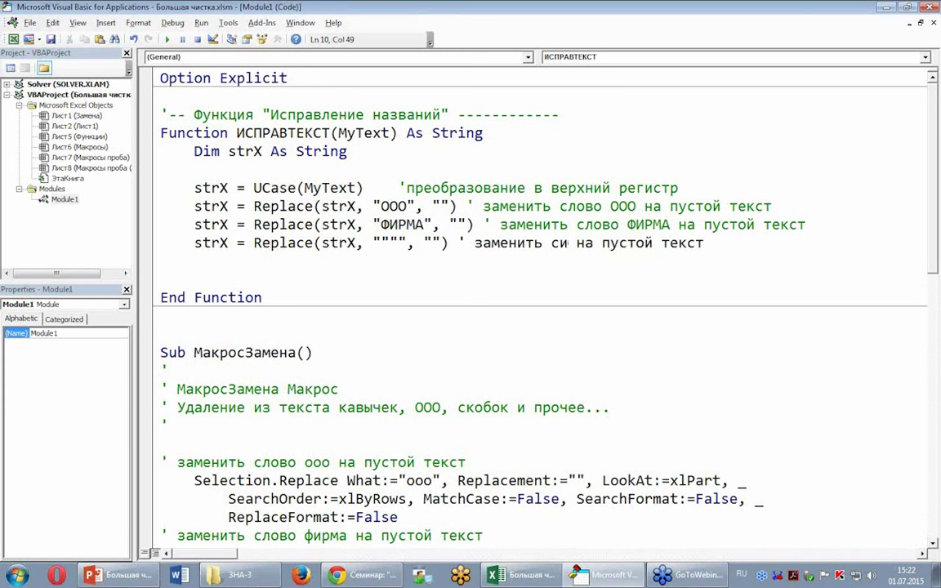
{"action": "type", "text": "мвол \""}
{"action": "key", "text": "Down"}
{"action": "left_click", "coordinate": [508, 279]}
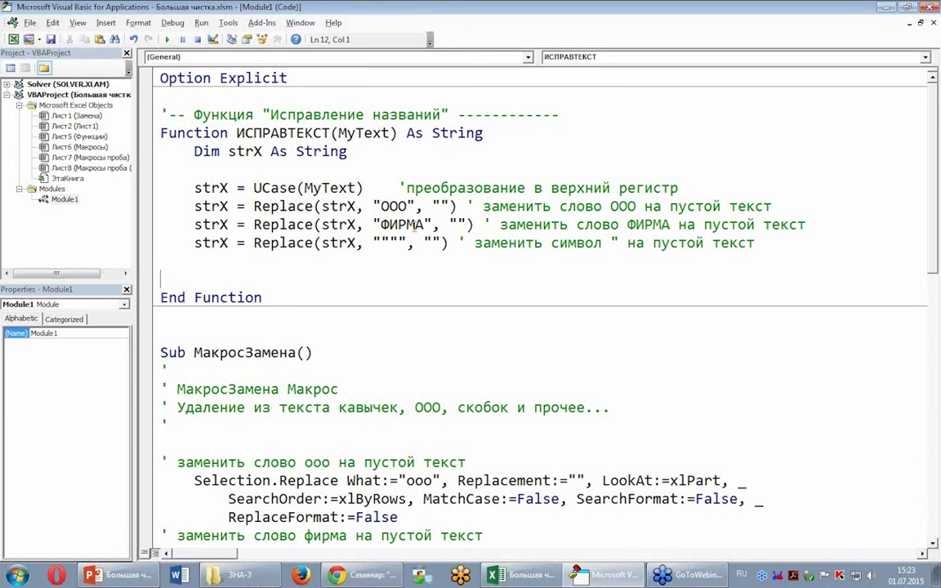
- Add blank lines before End Function and open an indented line under Dim strX
{"action": "key", "text": "Return"}
{"action": "key", "text": "Return"}
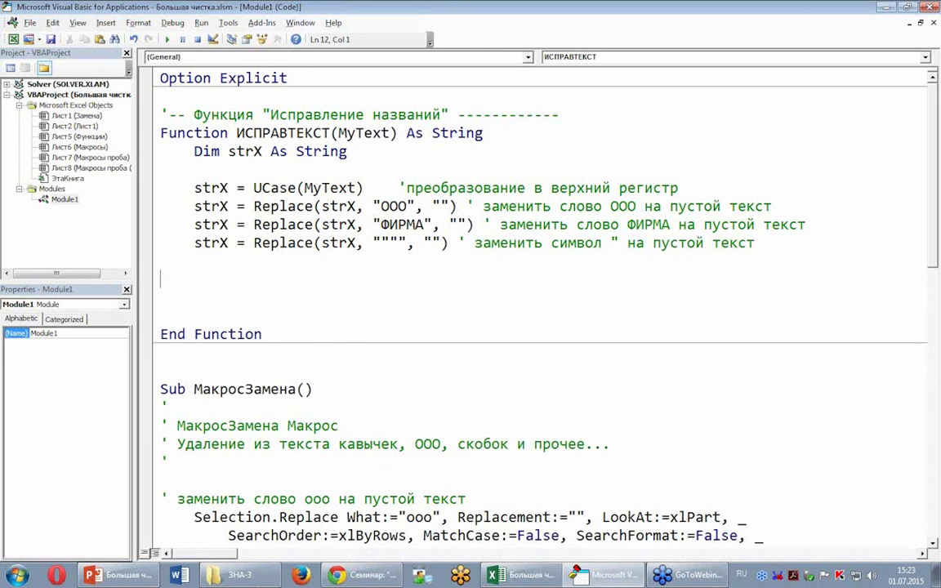
{"action": "left_click", "coordinate": [270, 166]}
{"action": "key", "text": "Return"}
{"action": "key", "text": "Up"}
{"action": "key", "text": "Tab"}
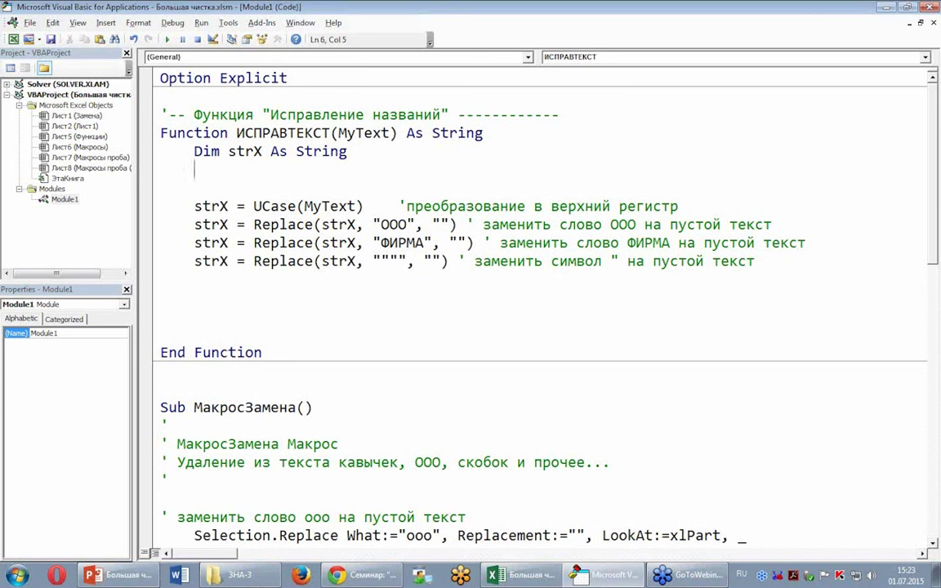
- Declare Dim strLAT As String, strRUS As String on the new line, using the English layout
{"action": "type", "text": "вш"}
{"action": "key", "text": "BackSpace"}
{"action": "key", "text": "BackSpace"}
{"action": "key", "text": "alt+shift"}
{"action": "type", "text": "dim "}
{"action": "type", "text": "str"}
{"action": "type", "text": "LAT as str"}
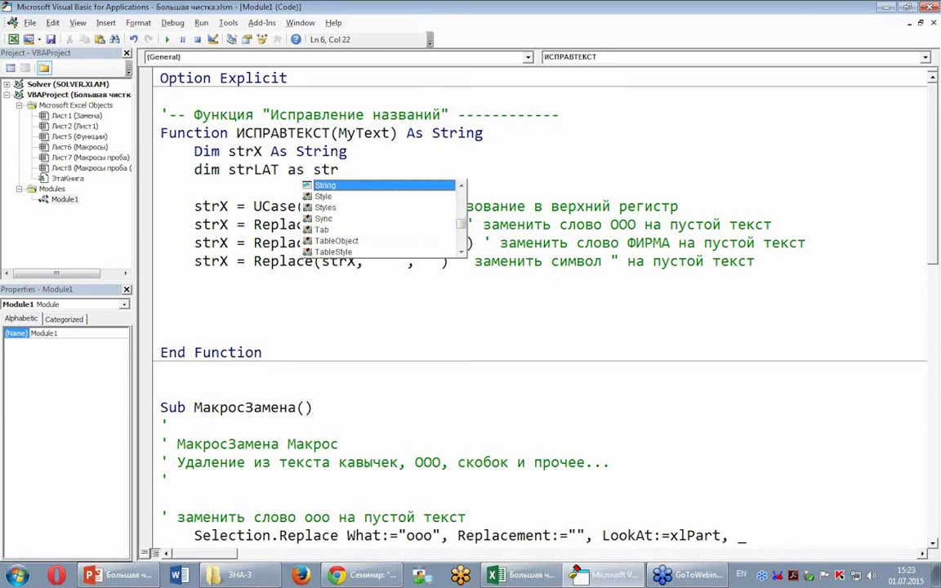
{"action": "key", "text": "Tab"}
{"action": "type", "text": ", str"}
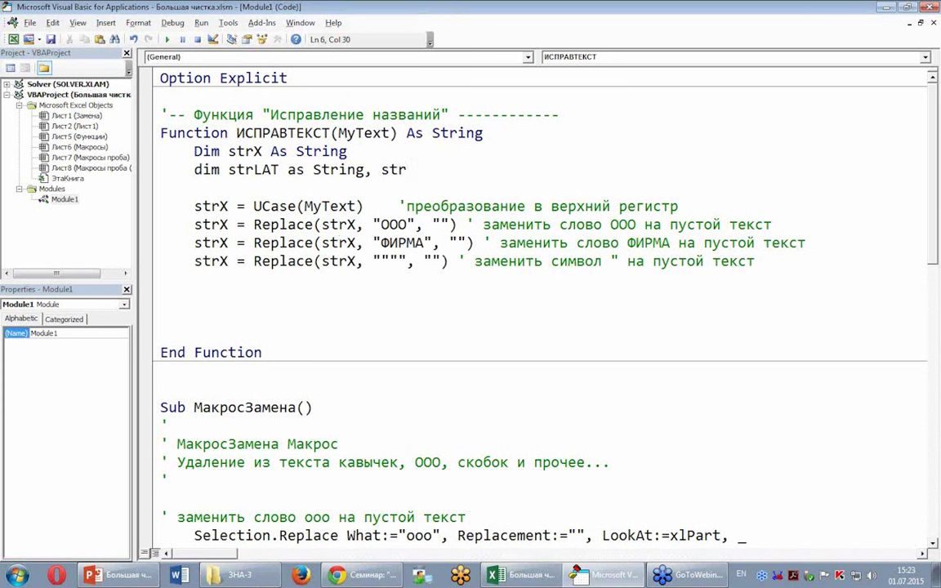
{"action": "type", "text": "RUS as"}
{"action": "type", "text": " str"}
{"action": "key", "text": "Tab"}
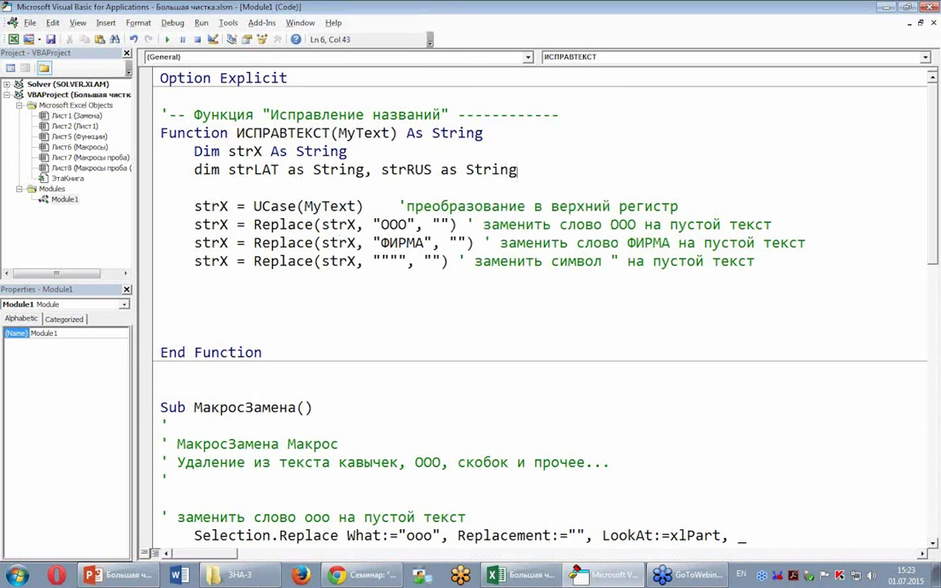
{"action": "key", "text": "Return"}
{"action": "key", "text": "Return"}
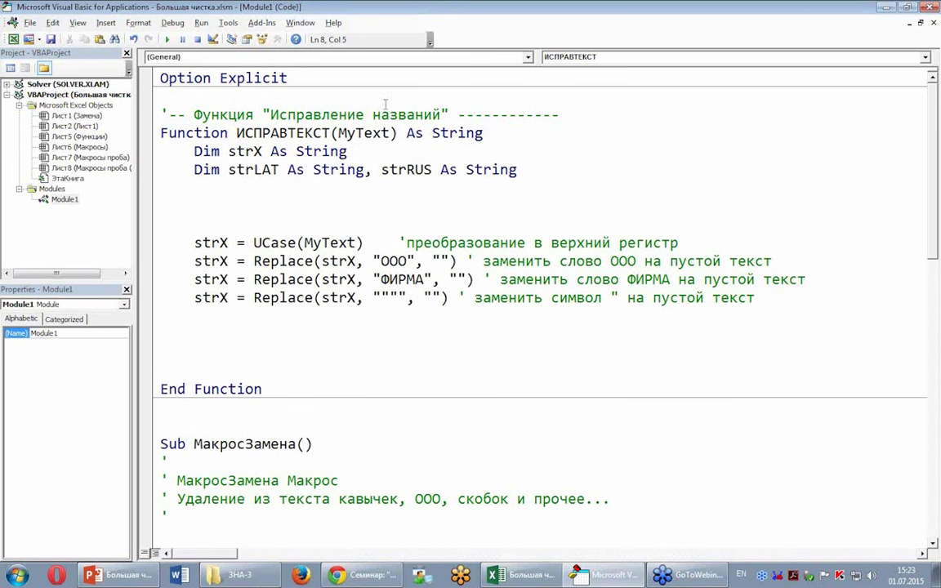
- Start an empty strLAT = "" assignment below the declarations
{"action": "double_click", "coordinate": [253, 170]}
{"action": "key", "text": "ctrl+c"}
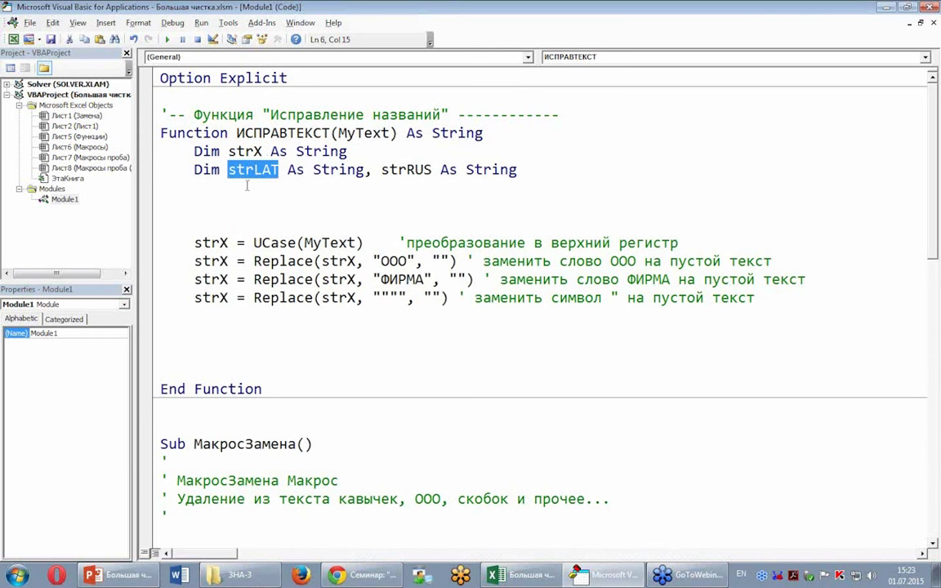
{"action": "left_click", "coordinate": [225, 205]}
{"action": "key", "text": "ctrl+v"}
{"action": "type", "text": "=\"\""}
{"action": "key", "text": "Down"}
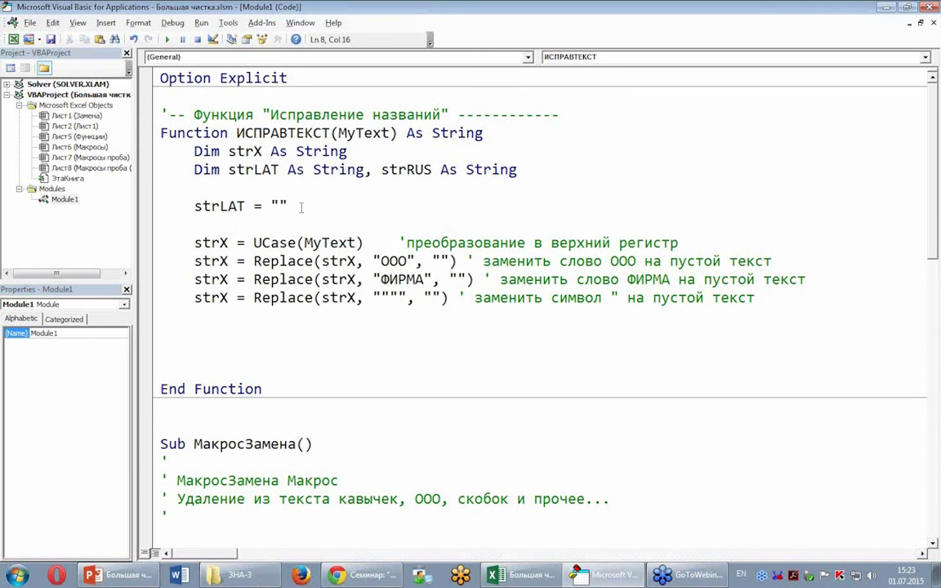
{"action": "key", "text": "Return"}
- Add an empty strRUS = "" assignment under the strLAT line
{"action": "left_click", "coordinate": [400, 170]}
{"action": "double_click", "coordinate": [399, 169]}
{"action": "key", "text": "ctrl+c"}
{"action": "left_click", "coordinate": [275, 218]}
{"action": "key", "text": "ctrl+v"}
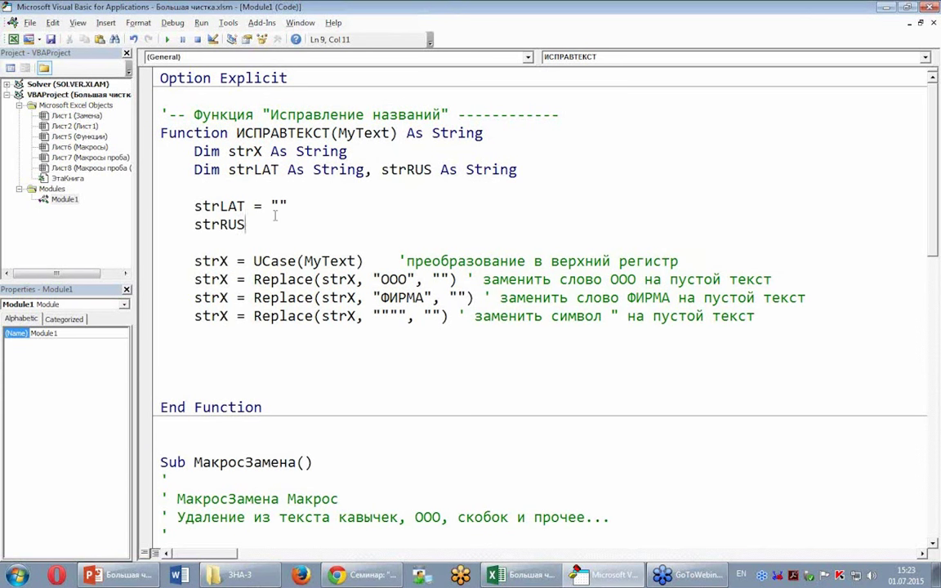
{"action": "type", "text": "=\"\""}
{"action": "left_click", "coordinate": [311, 186]}
- Fill the strLAT string with the Latin letters ABCEHKMOPTX
{"action": "left_click", "coordinate": [278, 205]}
{"action": "type", "text": "A"}
{"action": "type", "text": "BC"}
{"action": "type", "text": "D"}
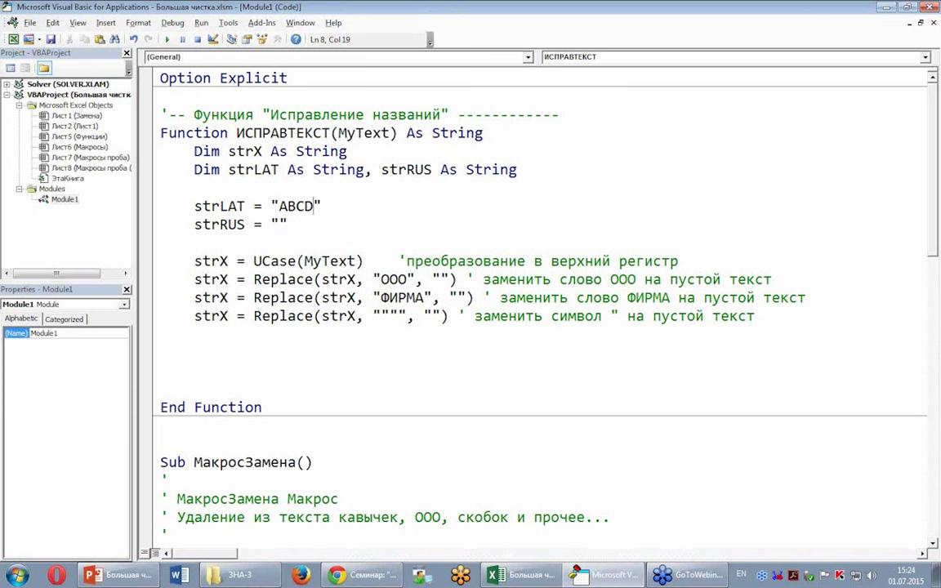
{"action": "key", "text": "BackSpace"}
{"action": "type", "text": "E"}
{"action": "type", "text": "F"}
{"action": "key", "text": "BackSpace"}
{"action": "type", "text": "G"}
{"action": "key", "text": "BackSpace"}
{"action": "type", "text": "H"}
{"action": "type", "text": "К"}
{"action": "type", "text": "LM"}
{"action": "type", "text": "O"}
{"action": "type", "text": "PR"}
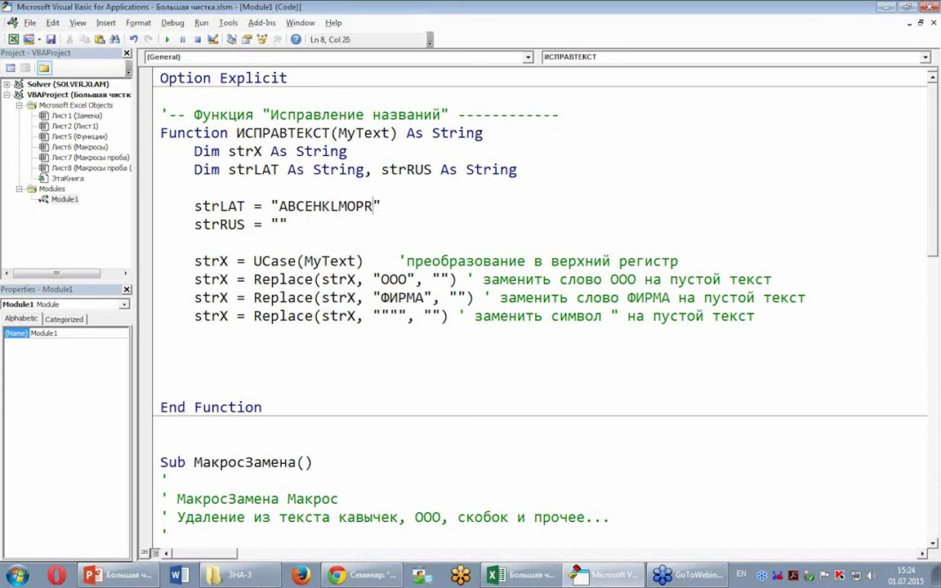
{"action": "key", "text": "BackSpace"}
{"action": "type", "text": "T"}
{"action": "type", "text": "U"}
{"action": "key", "text": "BackSpace"}
{"action": "type", "text": "X"}
{"action": "left_click", "coordinate": [343, 206]}
{"action": "key", "text": "BackSpace"}
- Fill the strRUS string with the Cyrillic look-alikes АВСЕНКМОРТХ using the Russian layout
{"action": "left_click", "coordinate": [283, 223]}
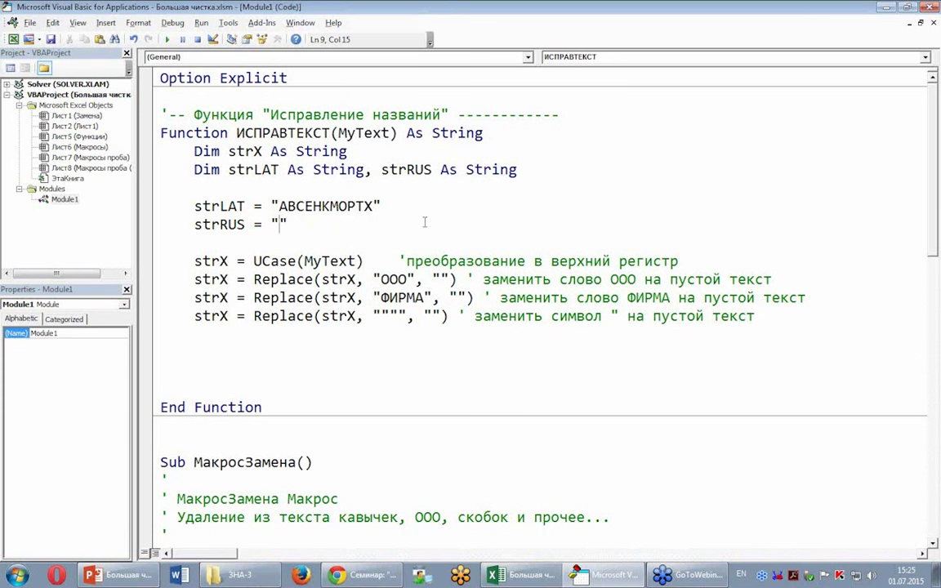
{"action": "key", "text": "alt+shift"}
{"action": "type", "text": "А"}
{"action": "type", "text": "В"}
{"action": "type", "text": "С"}
{"action": "type", "text": "Е"}
{"action": "type", "text": "Н"}
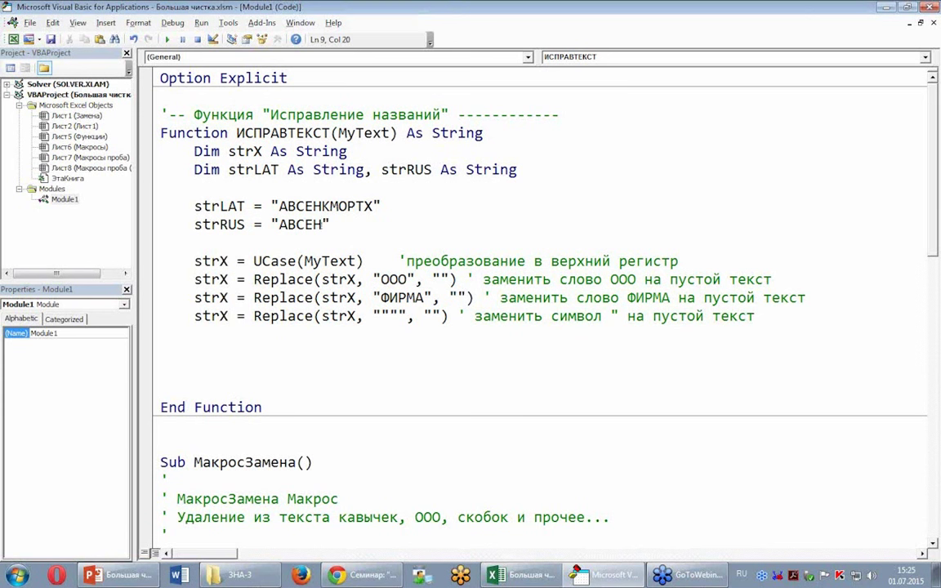
{"action": "type", "text": "К"}
{"action": "type", "text": "М"}
{"action": "type", "text": "О"}
{"action": "type", "text": "Р"}
{"action": "type", "text": "Т"}
{"action": "type", "text": "Х"}
{"action": "left_click_drag", "start_coordinate": [279, 206], "coordinate": [363, 206]}
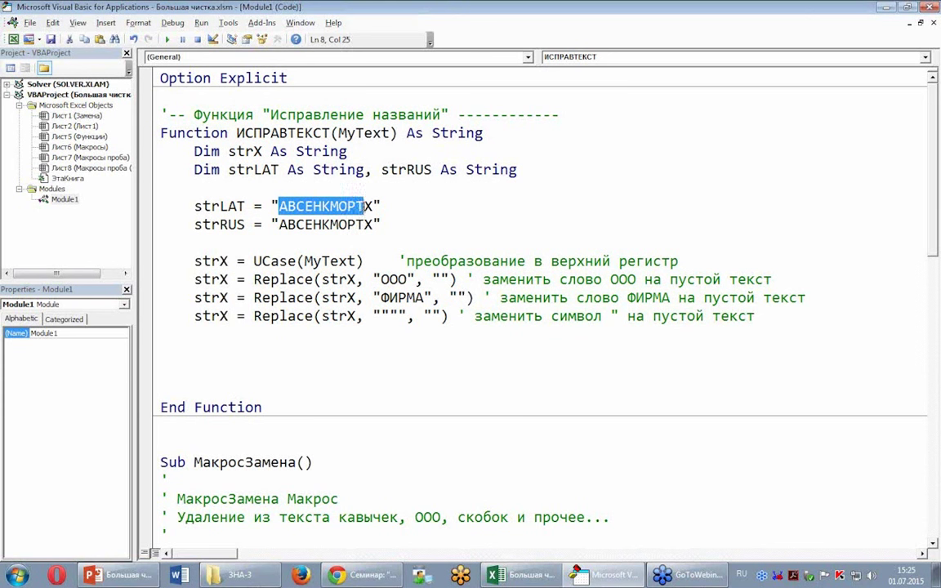
- Add Dim i As Integer on a new line beneath the string declarations
{"action": "left_click", "coordinate": [357, 194]}
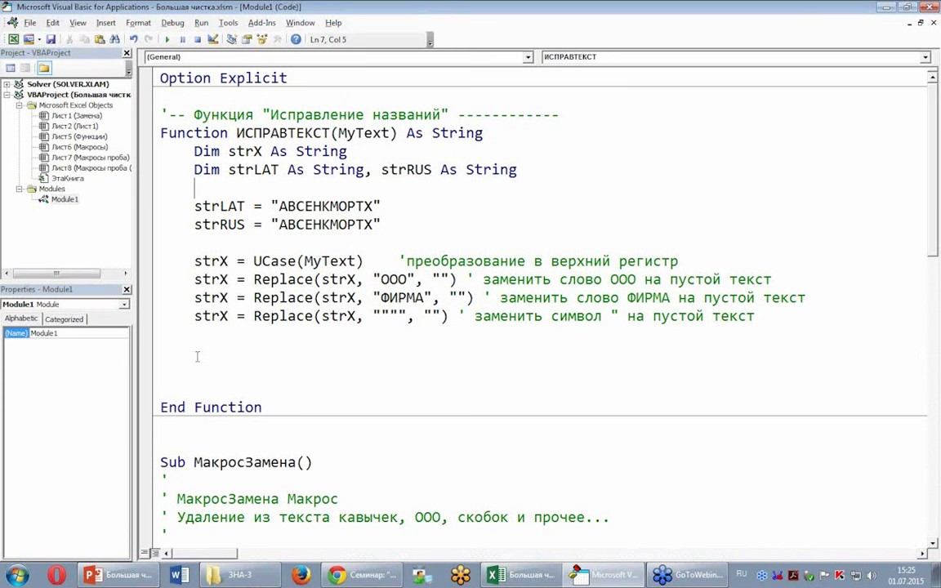
{"action": "key", "text": "Return"}
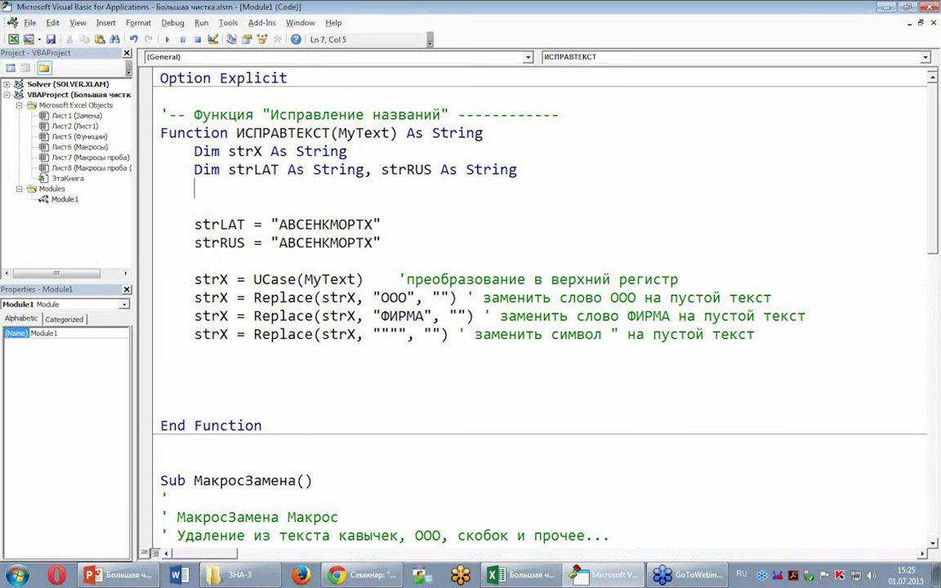
{"action": "type", "text": "Вшь"}
{"action": "key", "text": "BackSpace"}
{"action": "key", "text": "BackSpace"}
{"action": "key", "text": "BackSpace"}
{"action": "key", "text": "alt+shift"}
{"action": "type", "text": "dim i "}
{"action": "type", "text": "as int"}
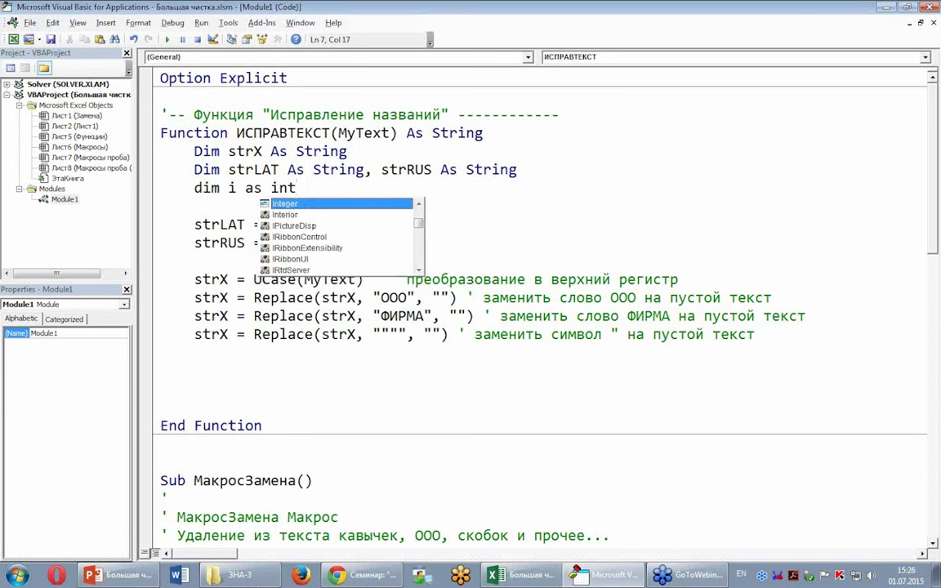
{"action": "key", "text": "Return"}
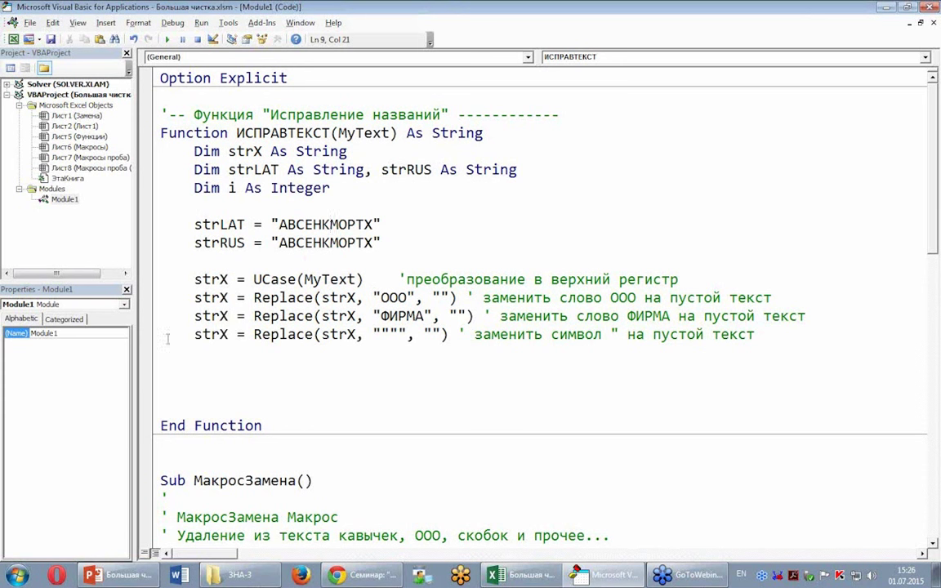
- Move the strLAT and strRUS assignments below the Replace lines and remove the leftover blank line
{"action": "left_click_drag", "start_coordinate": [149, 224], "coordinate": [150, 251]}
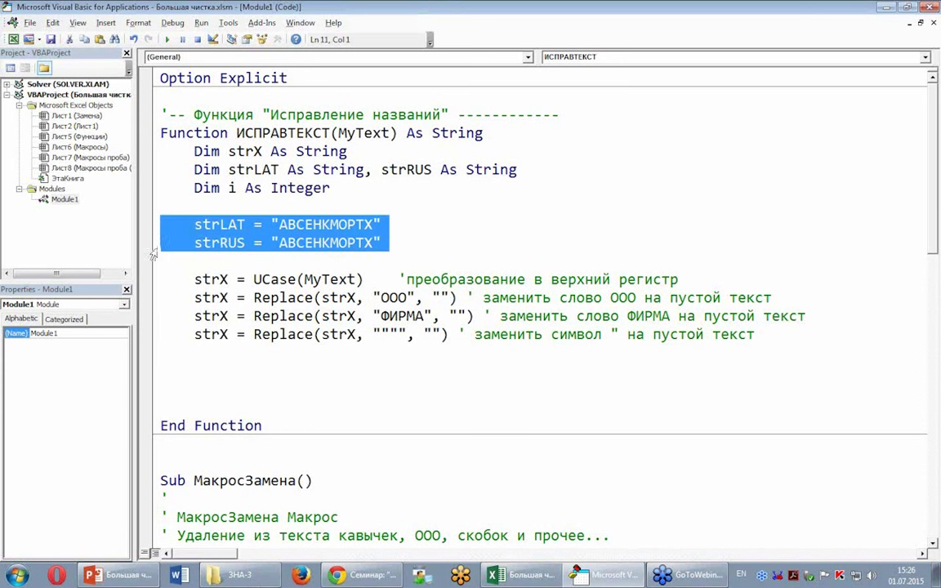
{"action": "left_click_drag", "start_coordinate": [161, 371], "coordinate": [161, 370]}
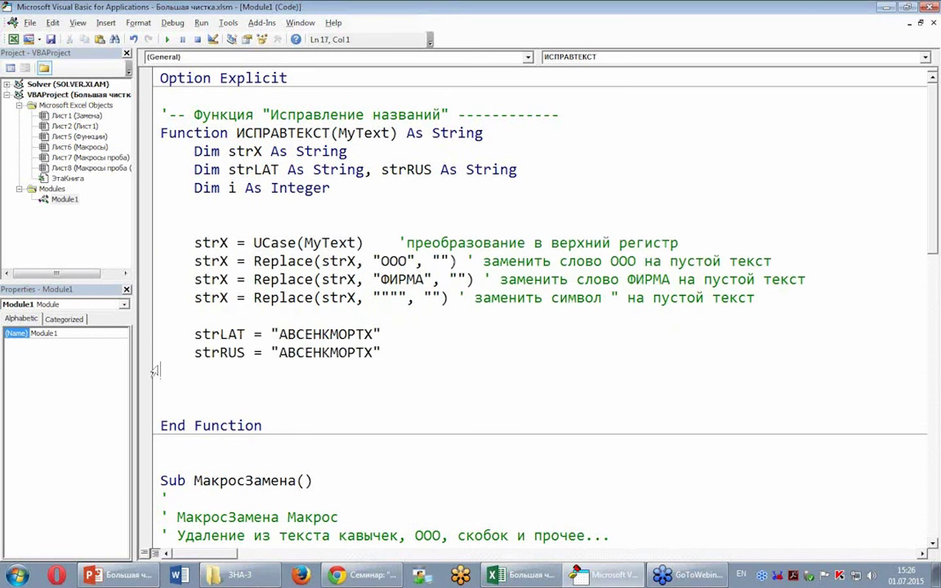
{"action": "left_click", "coordinate": [153, 226]}
{"action": "key", "text": "Delete"}
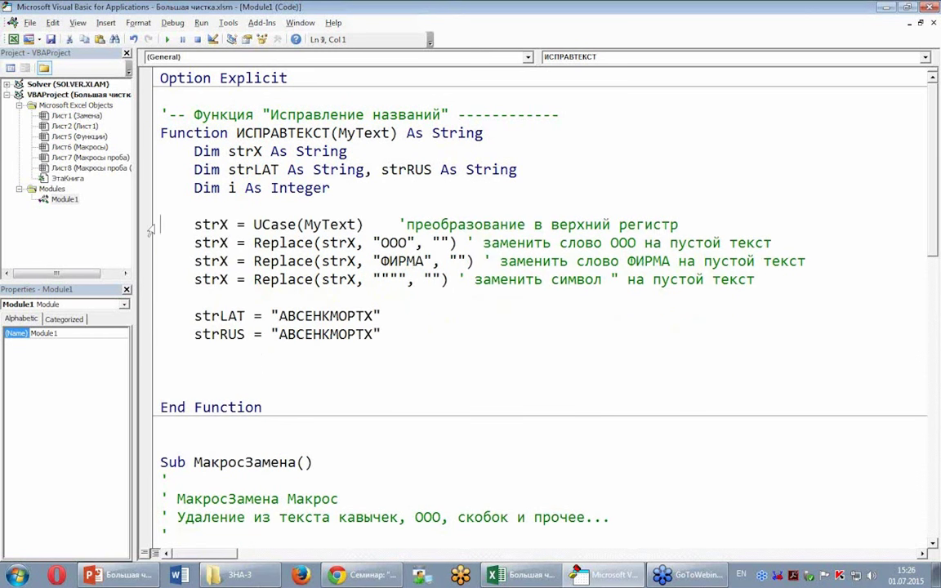
- Add an empty For i = 1 To 11 … Next i loop with an indented body line
{"action": "left_click", "coordinate": [245, 357]}
{"action": "key", "text": "Tab"}
{"action": "key", "text": "Return"}
{"action": "type", "text": "for i=1 to 11"}
{"action": "key", "text": "Return"}
{"action": "key", "text": "Down"}
{"action": "key", "text": "Tab"}
{"action": "type", "text": "next "}
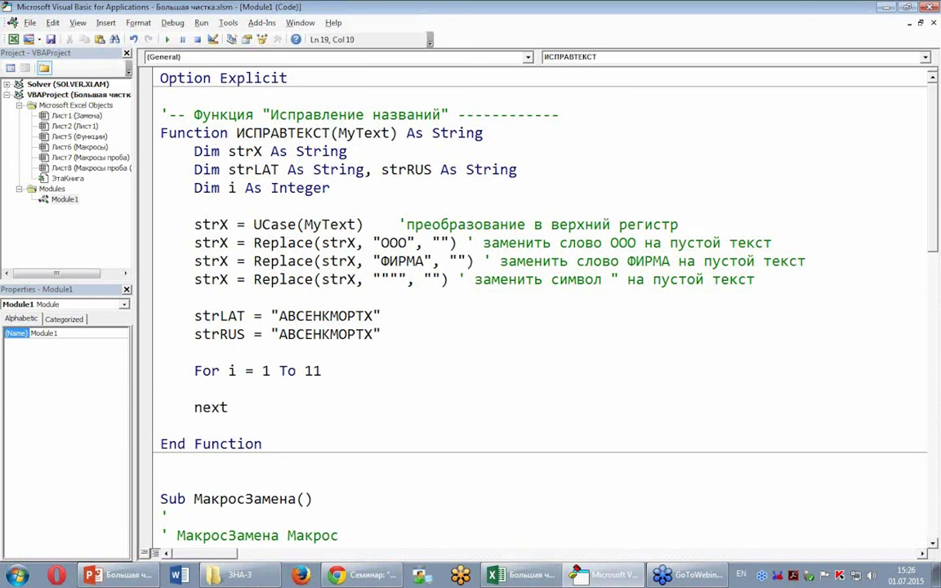
{"action": "type", "text": "i"}
{"action": "left_click", "coordinate": [161, 389]}
{"action": "key", "text": "Tab"}
- Paste a copy of the quote-removing Replace statement into the loop body
{"action": "left_click_drag", "start_coordinate": [448, 279], "coordinate": [195, 279]}
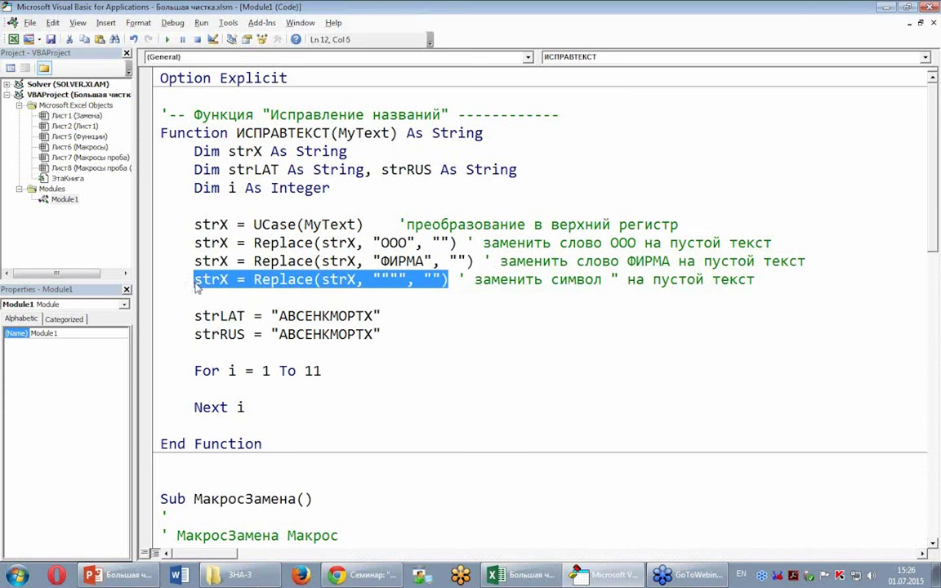
{"action": "key", "text": "ctrl+c"}
{"action": "left_click", "coordinate": [231, 389]}
{"action": "key", "text": "ctrl+v"}
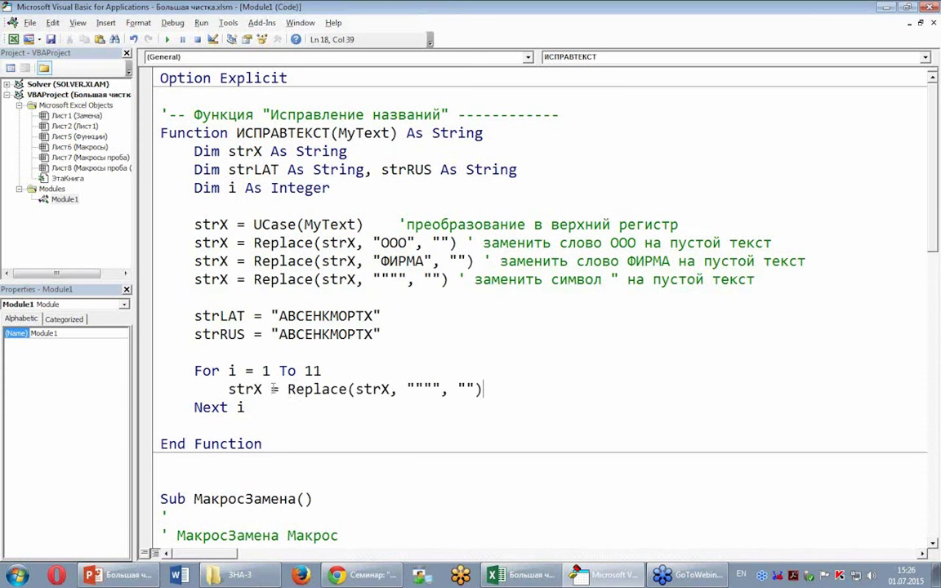
{"action": "left_click", "coordinate": [407, 389]}
{"action": "left_click", "coordinate": [396, 335]}
{"action": "left_click_drag", "start_coordinate": [278, 334], "coordinate": [288, 334]}
{"action": "key", "text": "Right"}
{"action": "key", "text": "shift+Right"}
- Change the Replace search text to Mid(strLAT, i, 1)
{"action": "left_click_drag", "start_coordinate": [406, 388], "coordinate": [441, 388]}
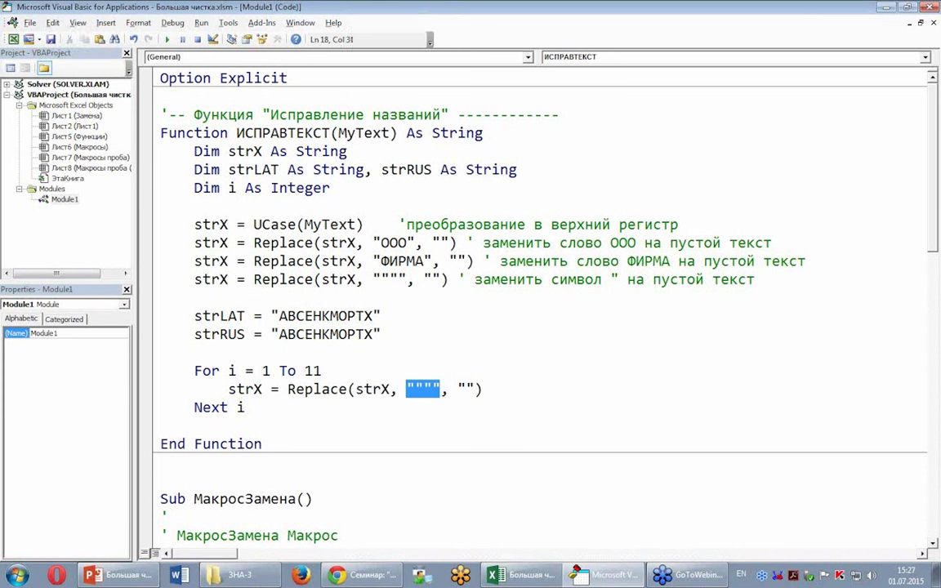
{"action": "type", "text": "mid"}
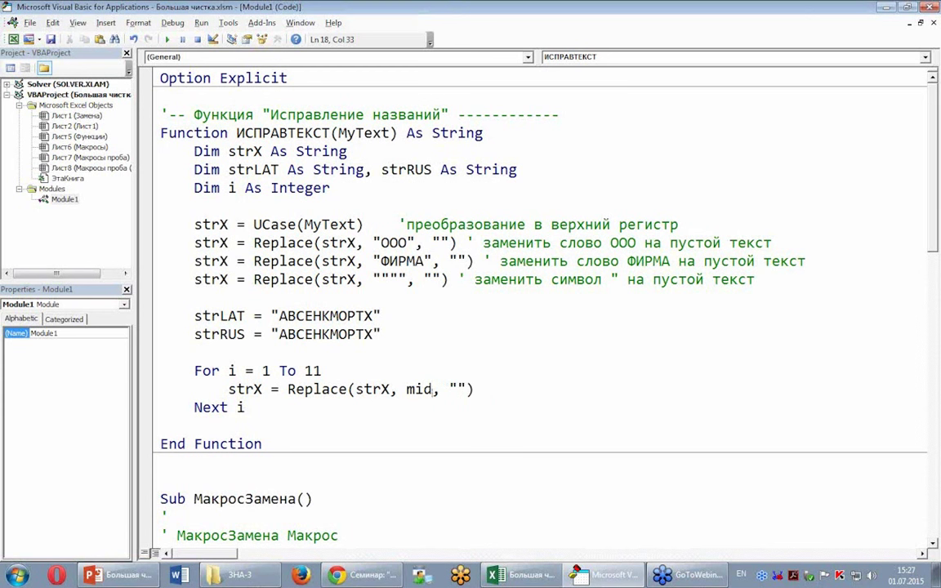
{"action": "type", "text": "("}
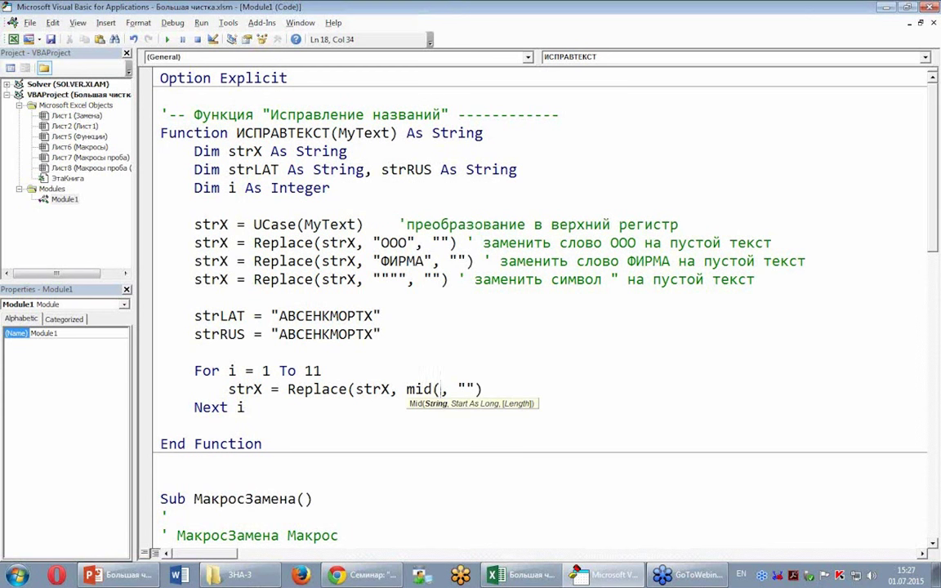
{"action": "type", "text": "strlat,"}
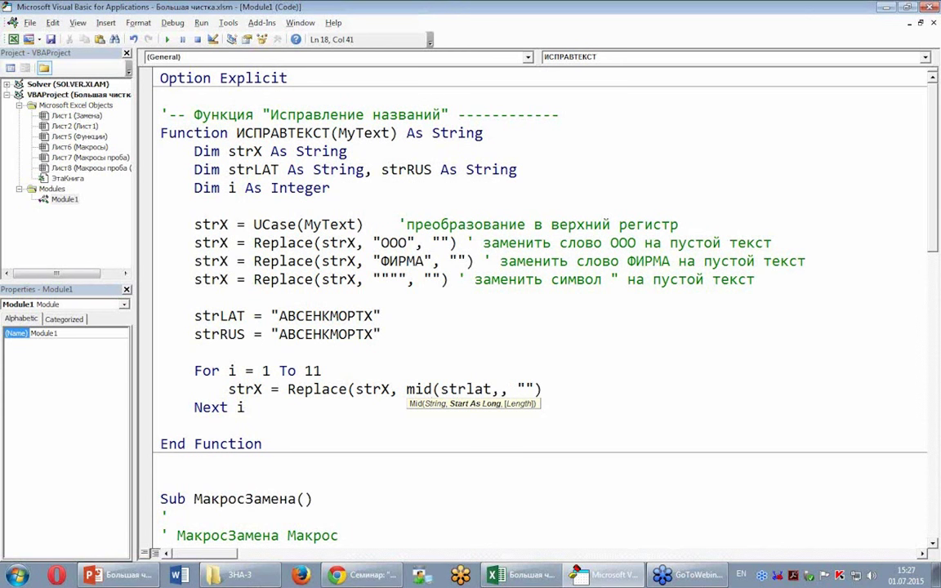
{"action": "type", "text": "i"}
{"action": "key", "text": "Right"}
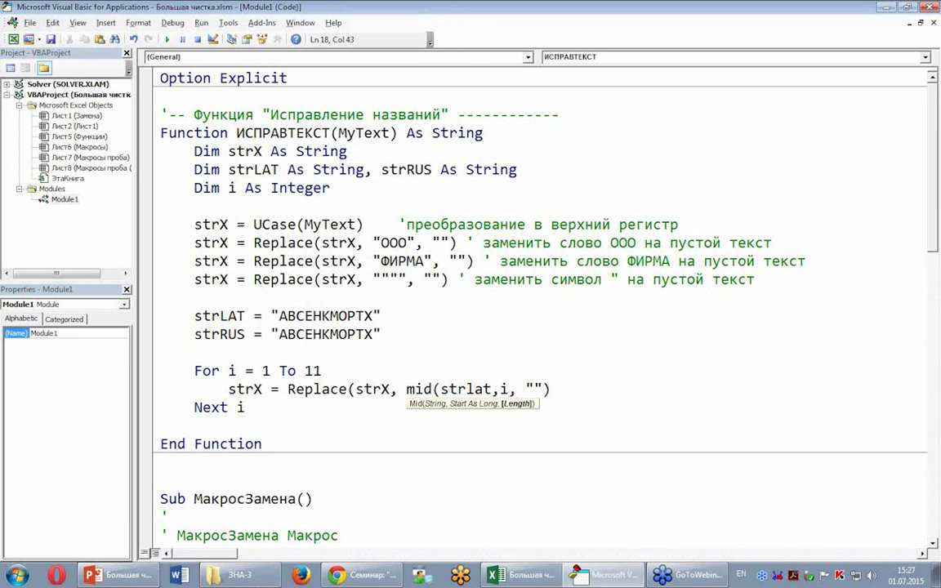
{"action": "type", "text": "1"}
{"action": "type", "text": ")"}
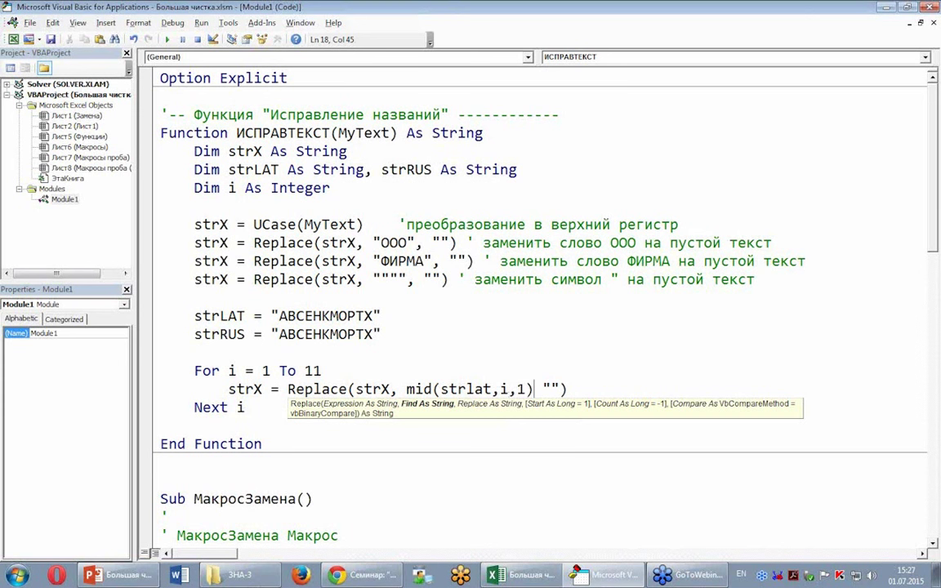
{"action": "type", "text": ","}
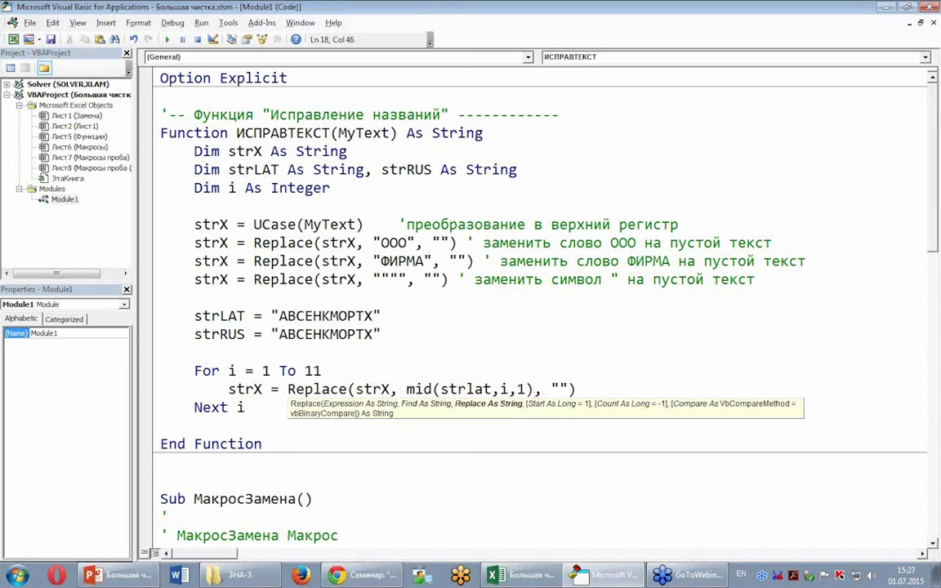
{"action": "left_click", "coordinate": [506, 353]}
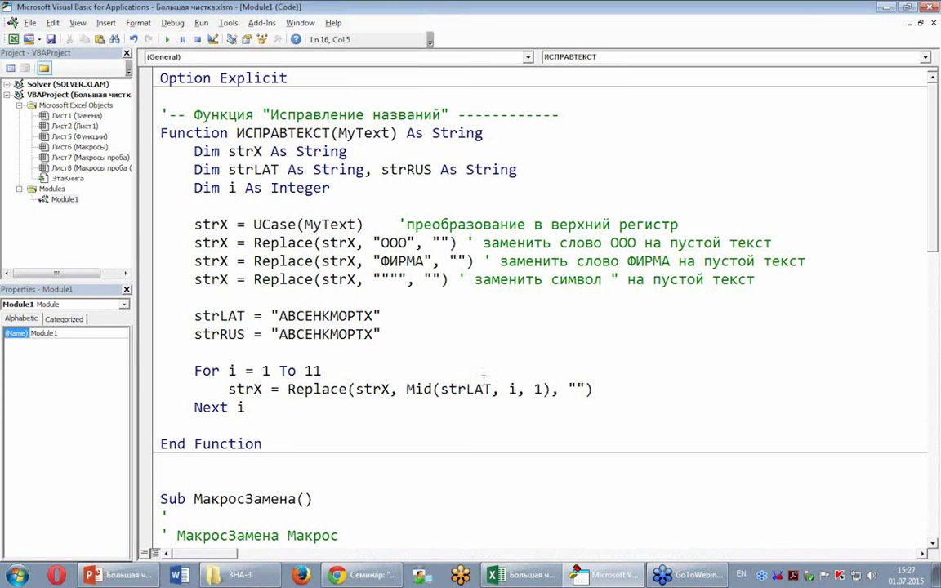
- Set the replacement argument to Mid(strRUS, i, 1)
{"action": "left_click_drag", "start_coordinate": [406, 389], "coordinate": [583, 389]}
{"action": "key", "text": "ctrl+c"}
{"action": "key", "text": "ctrl+v"}
{"action": "double_click", "coordinate": [627, 389]}
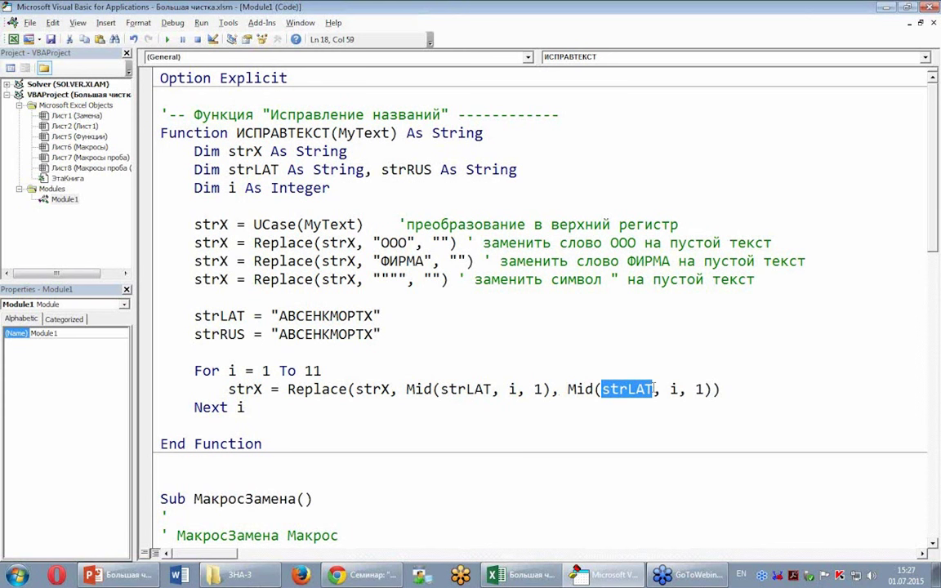
{"action": "key", "text": "Right"}
{"action": "key", "text": "BackSpace"}
{"action": "key", "text": "BackSpace"}
{"action": "key", "text": "BackSpace"}
{"action": "type", "text": "rus"}
{"action": "left_click", "coordinate": [654, 352]}
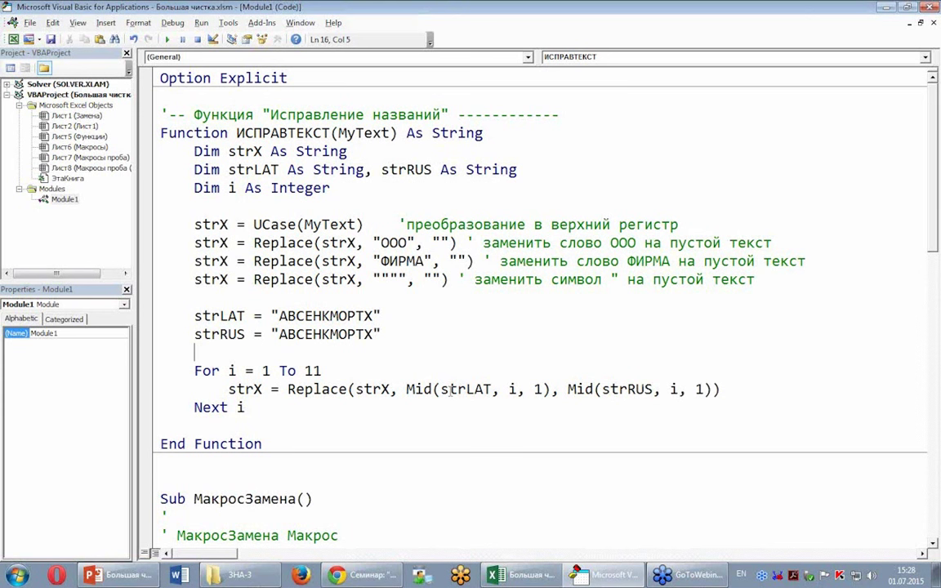
- Compare the strLAT and strRUS letter strings to confirm they line up
{"action": "double_click", "coordinate": [293, 319]}
{"action": "double_click", "coordinate": [326, 334]}
{"action": "left_click", "coordinate": [304, 334]}
{"action": "double_click", "coordinate": [326, 315]}
{"action": "left_click", "coordinate": [305, 334]}
{"action": "left_click", "coordinate": [266, 426]}
- Add the line ИСПРАВТЕКСТ = strX just above End Function
{"action": "key", "text": "Return"}
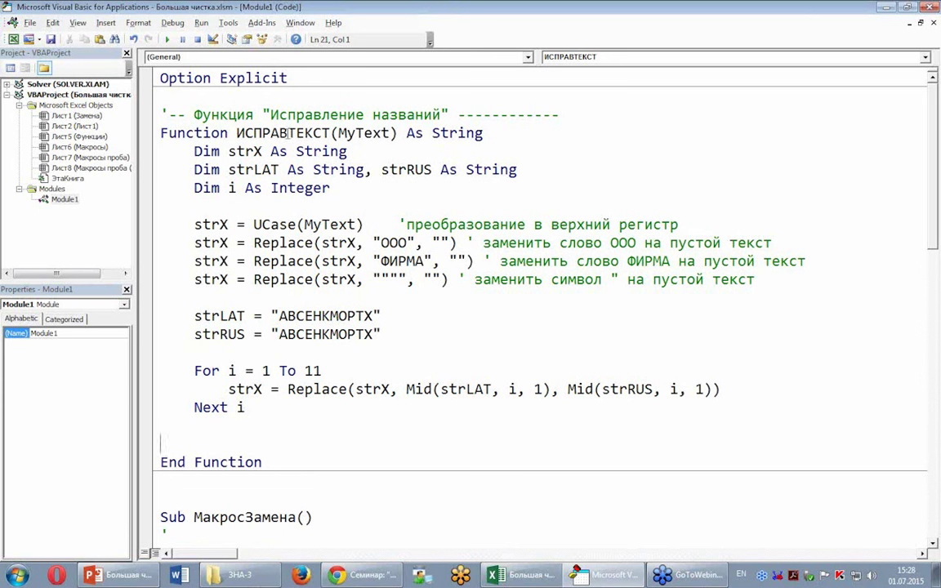
{"action": "double_click", "coordinate": [259, 132]}
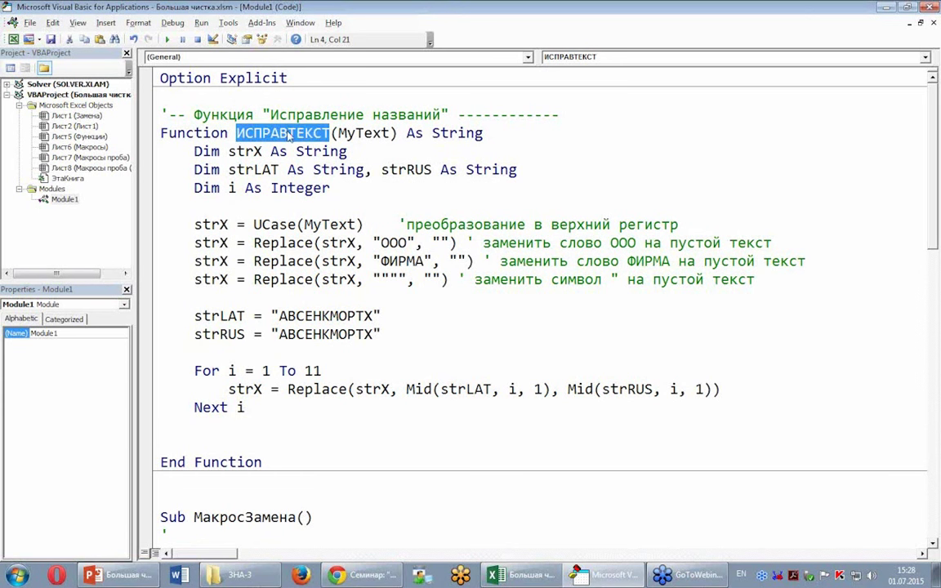
{"action": "left_click", "coordinate": [219, 441]}
{"action": "key", "text": "ctrl+v"}
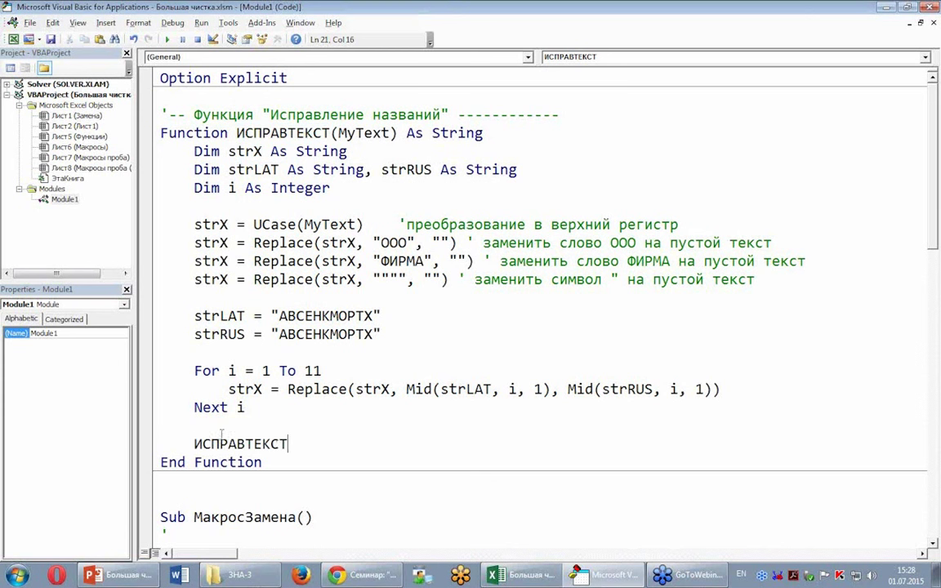
{"action": "type", "text": "=strx"}
{"action": "left_click", "coordinate": [183, 299]}
{"action": "left_click", "coordinate": [499, 243]}
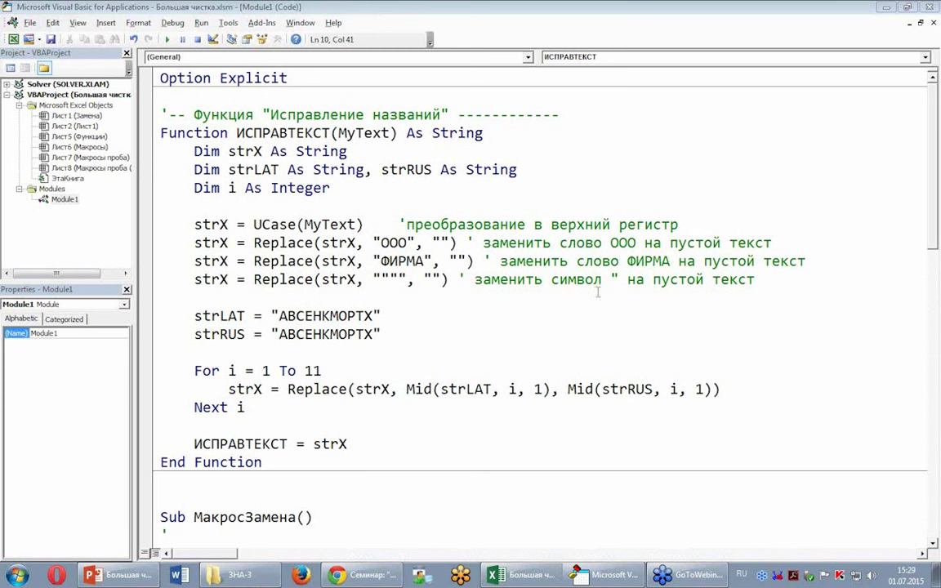
{"action": "key", "text": "Down"}
{"action": "key", "text": "Down"}
{"action": "key", "text": "Down"}
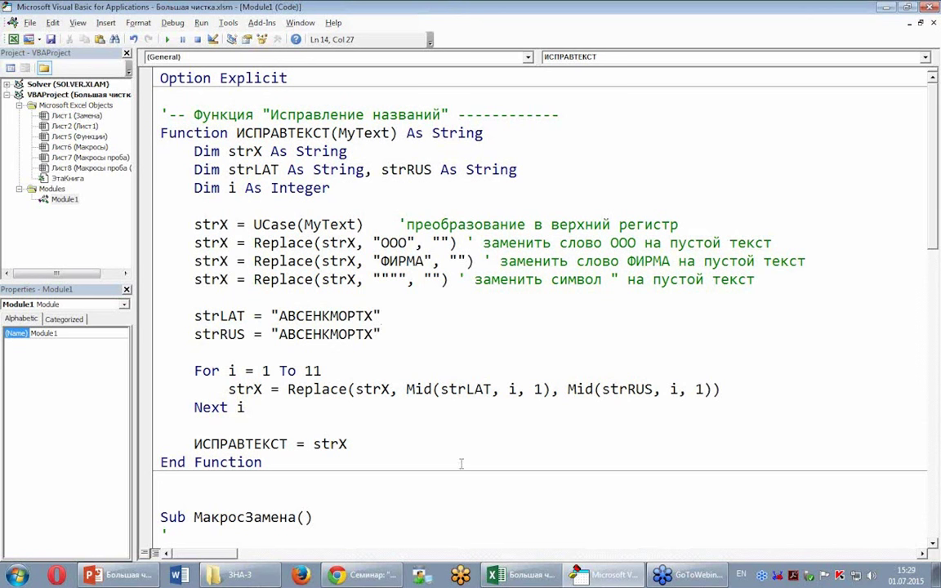
{"action": "mouse_move", "coordinate": [523, 574]}
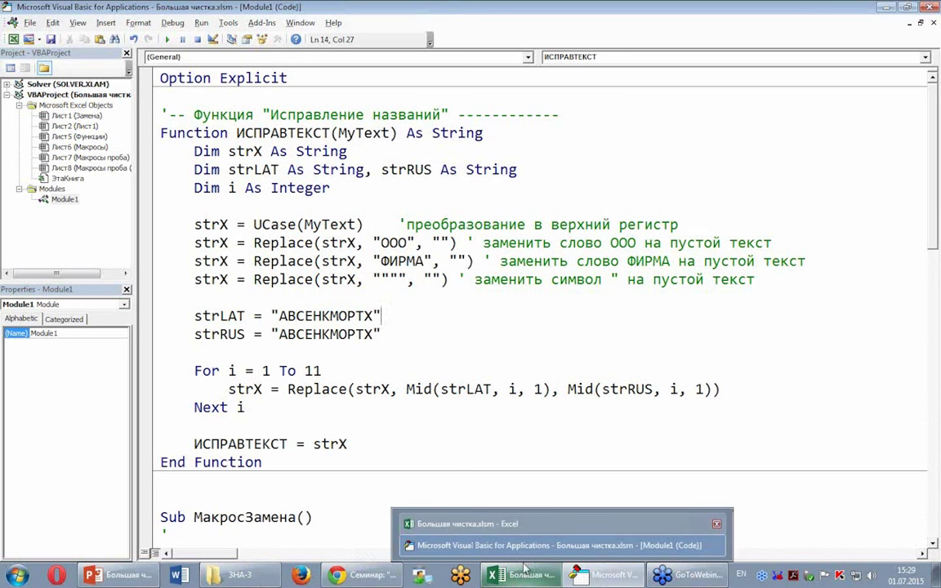
- Switch to Excel, open the Макросы sheet and select cell C2
{"action": "left_click", "coordinate": [470, 524]}
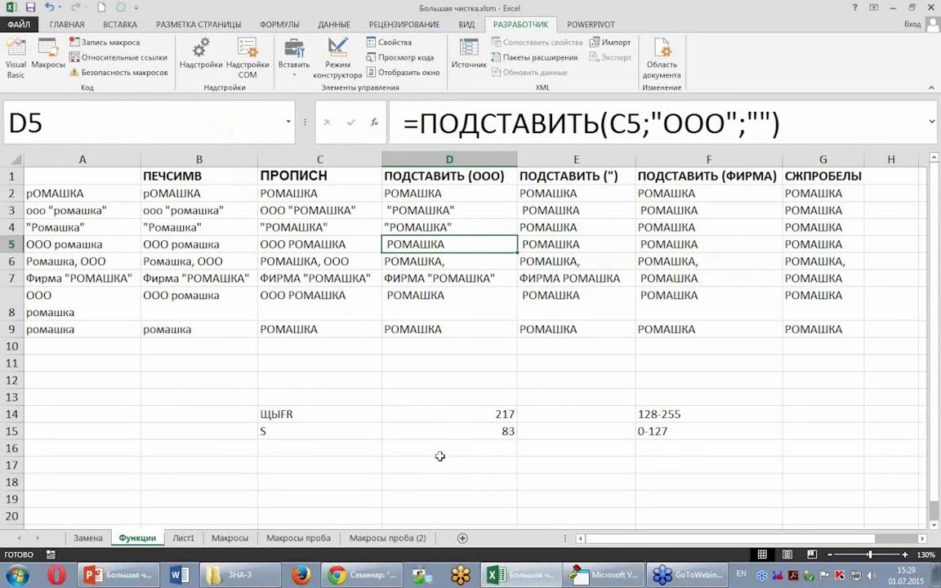
{"action": "left_click", "coordinate": [232, 540]}
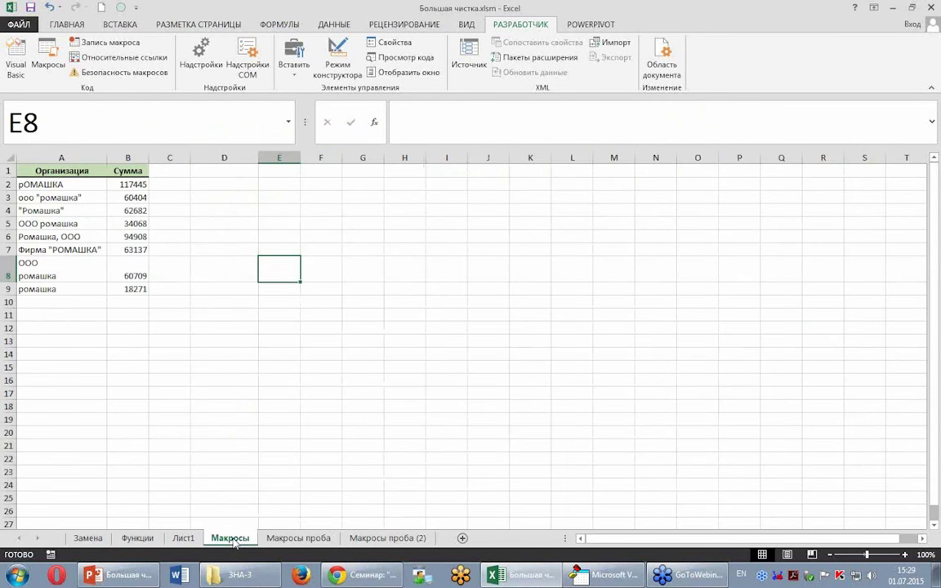
{"action": "left_click", "coordinate": [67, 268]}
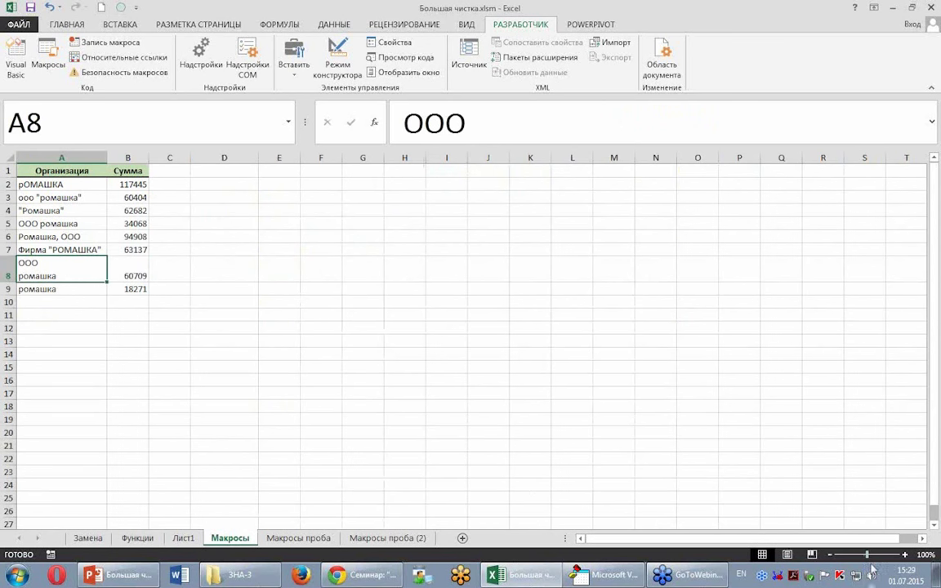
{"action": "scroll", "coordinate": [576, 420], "scroll_direction": "up", "scroll_amount": 3, "text": "ctrl"}
{"action": "scroll", "coordinate": [576, 420], "scroll_direction": "up", "scroll_amount": 2}
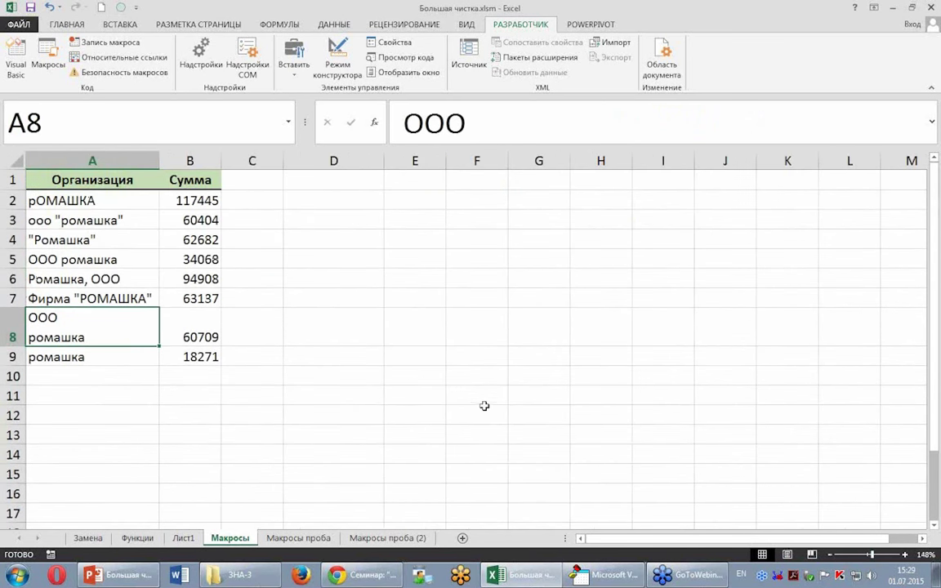
{"action": "left_click", "coordinate": [124, 216]}
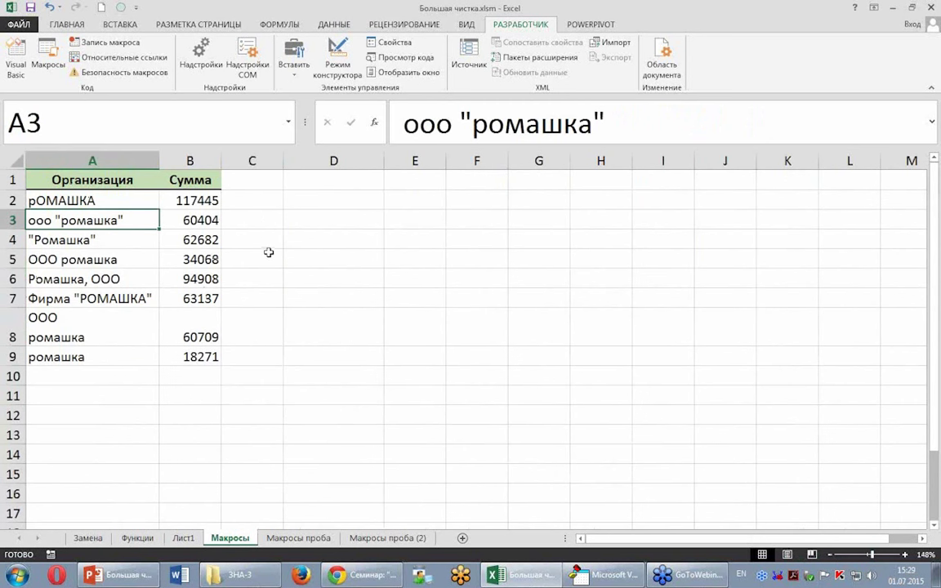
{"action": "left_click", "coordinate": [247, 202]}
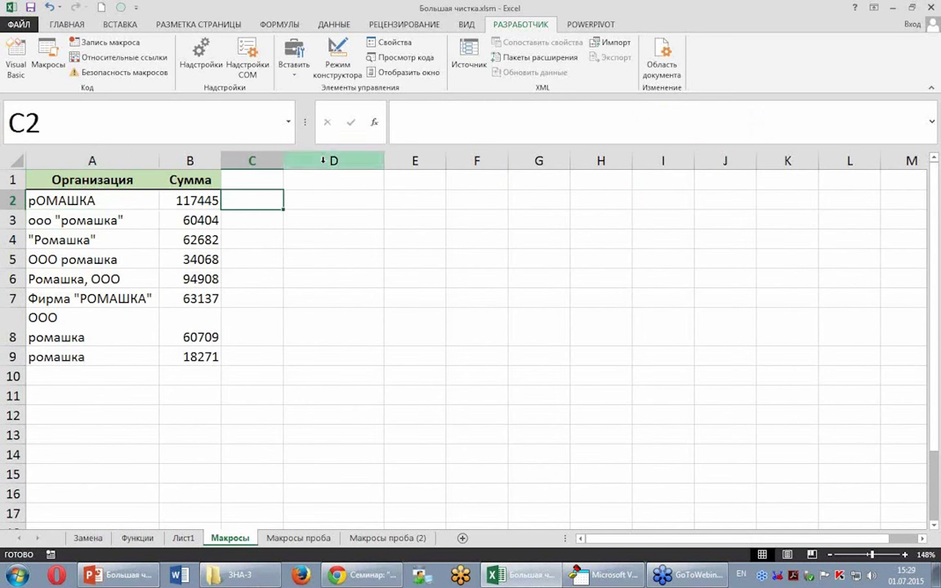
- Try the function wizard, then type =исп in C2 and cancel the entry
{"action": "left_click", "coordinate": [374, 124]}
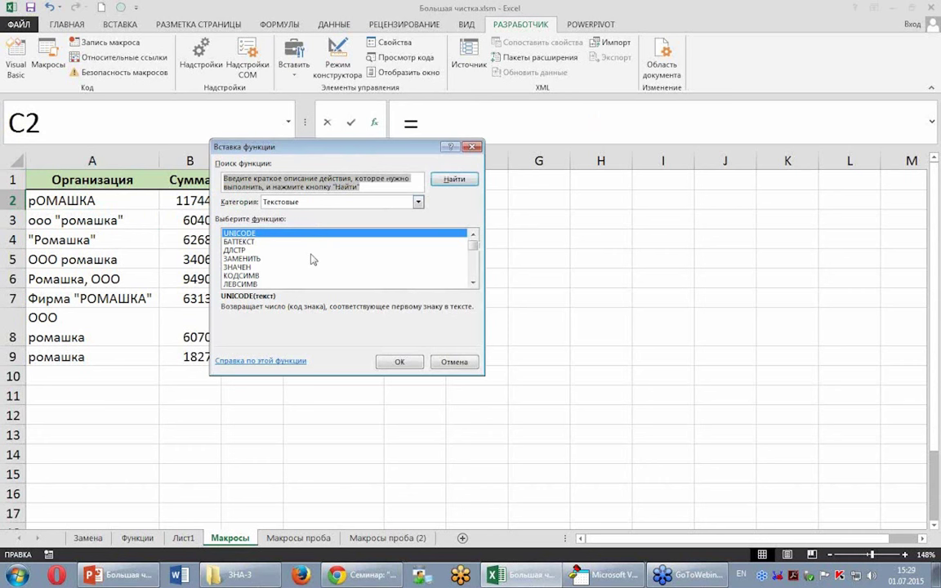
{"action": "left_click", "coordinate": [454, 362]}
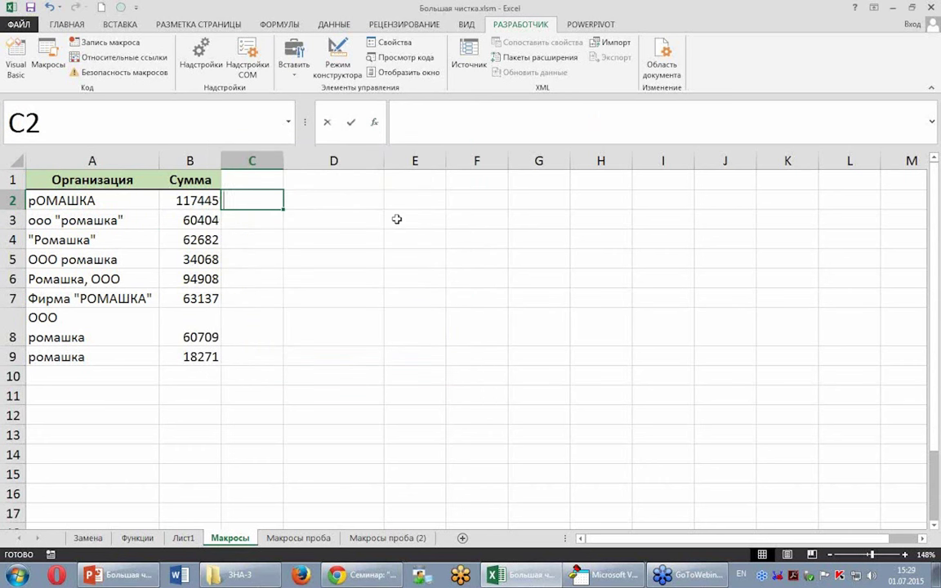
{"action": "type", "text": "="}
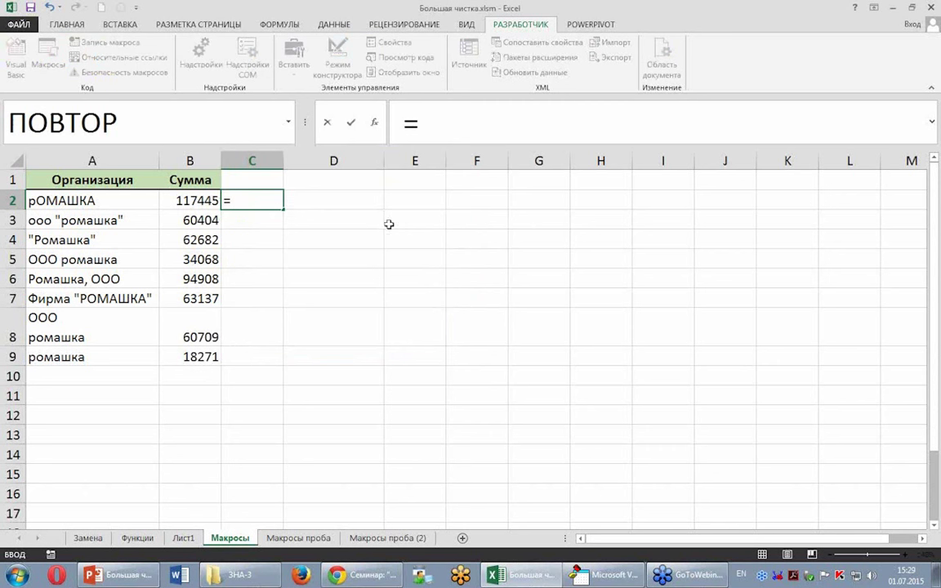
{"action": "type", "text": "b"}
{"action": "key", "text": "BackSpace"}
{"action": "key", "text": "alt+shift"}
{"action": "type", "text": "исп"}
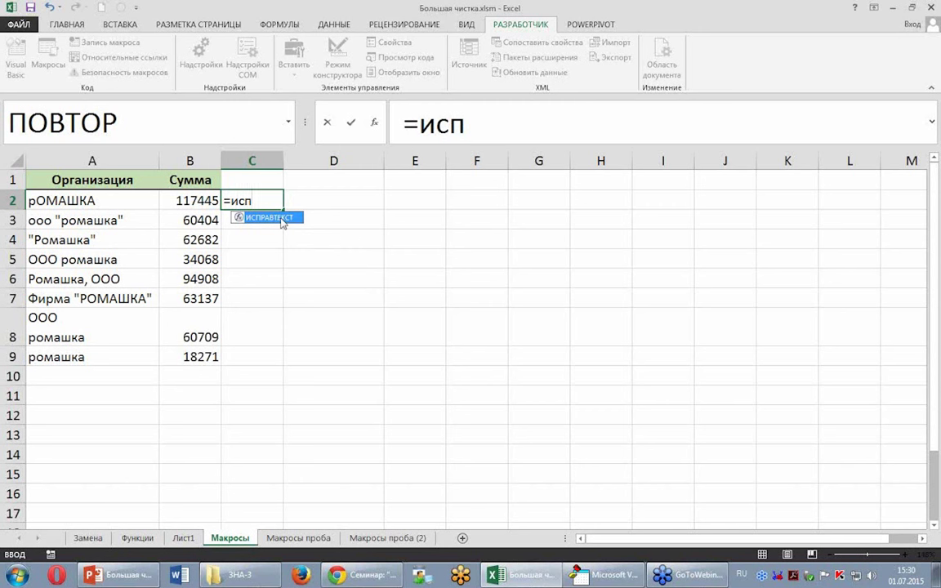
{"action": "key", "text": "Escape"}
{"action": "key", "text": "Escape"}
- Enter =ИСПРАВТЕКСТ(A2) in C2 from the User Defined function category
{"action": "left_click", "coordinate": [272, 232]}
{"action": "left_click", "coordinate": [263, 200]}
{"action": "left_click", "coordinate": [375, 123]}
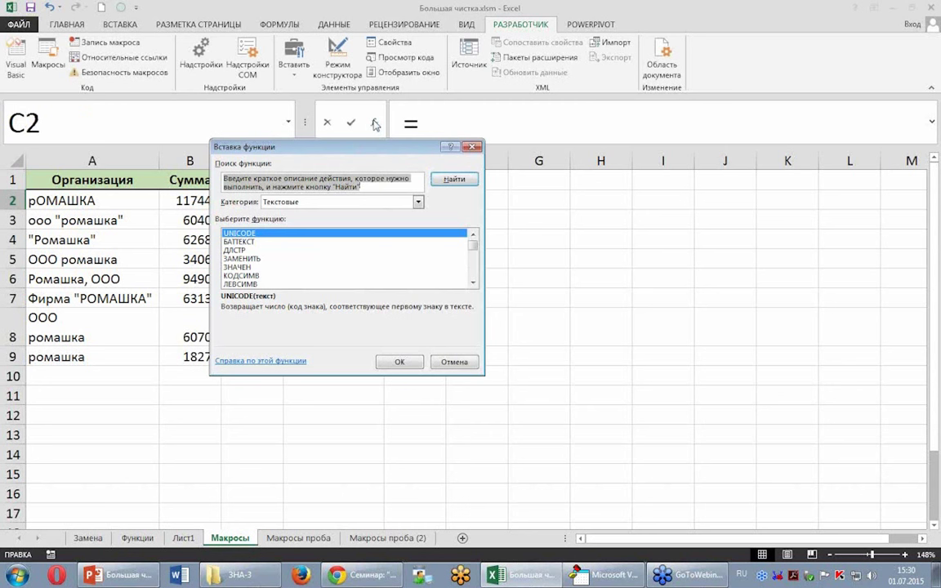
{"action": "left_click", "coordinate": [418, 202]}
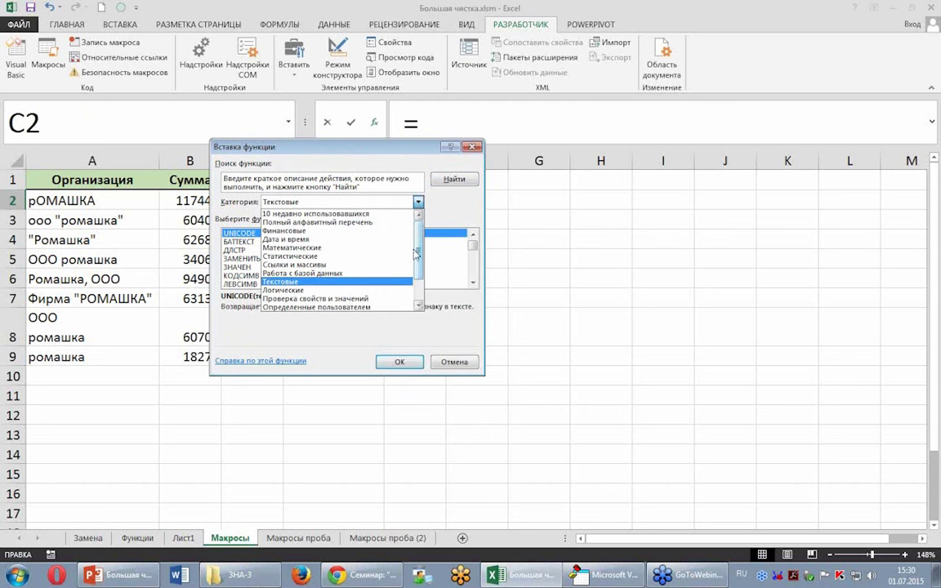
{"action": "left_click", "coordinate": [388, 309]}
{"action": "left_click_drag", "start_coordinate": [471, 252], "coordinate": [474, 276]}
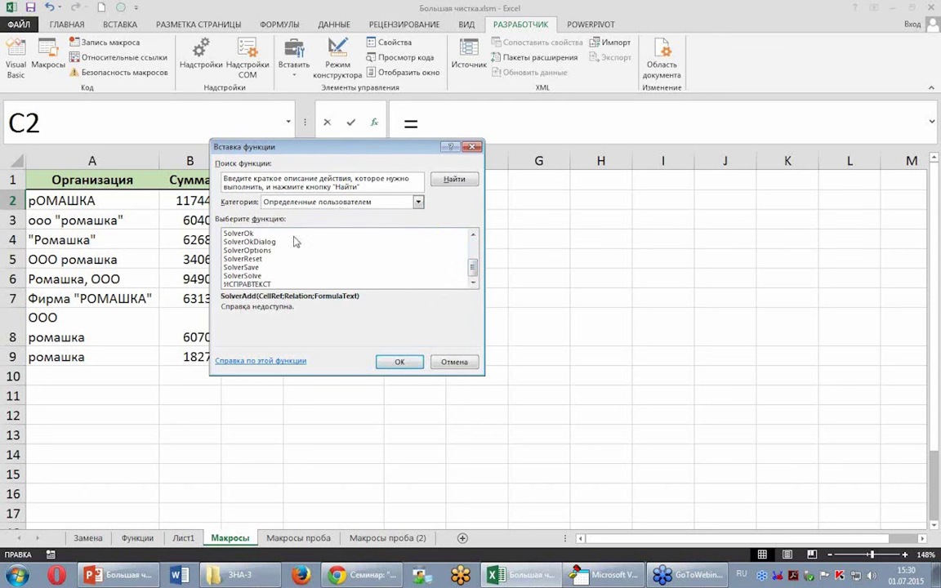
{"action": "left_click", "coordinate": [253, 283]}
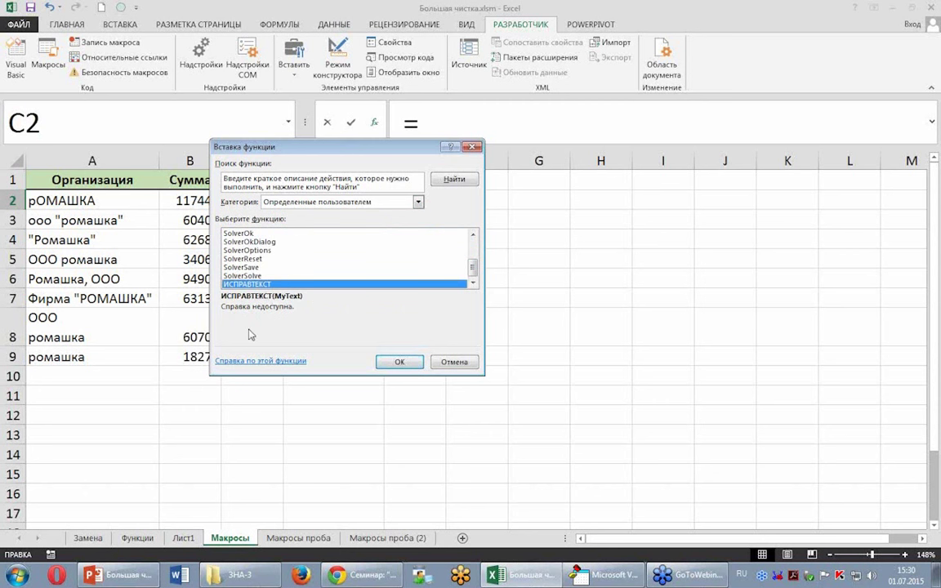
{"action": "left_click", "coordinate": [386, 360]}
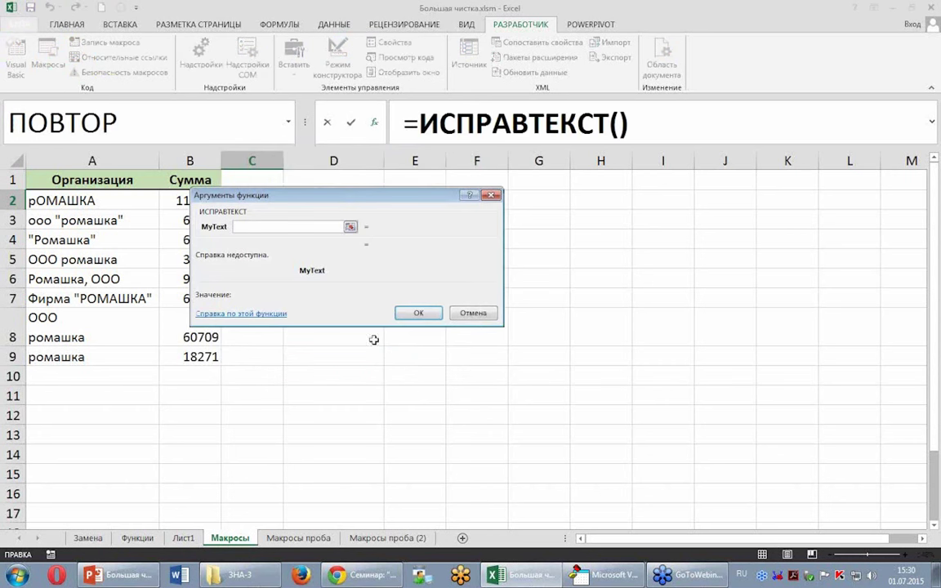
{"action": "left_click", "coordinate": [92, 200]}
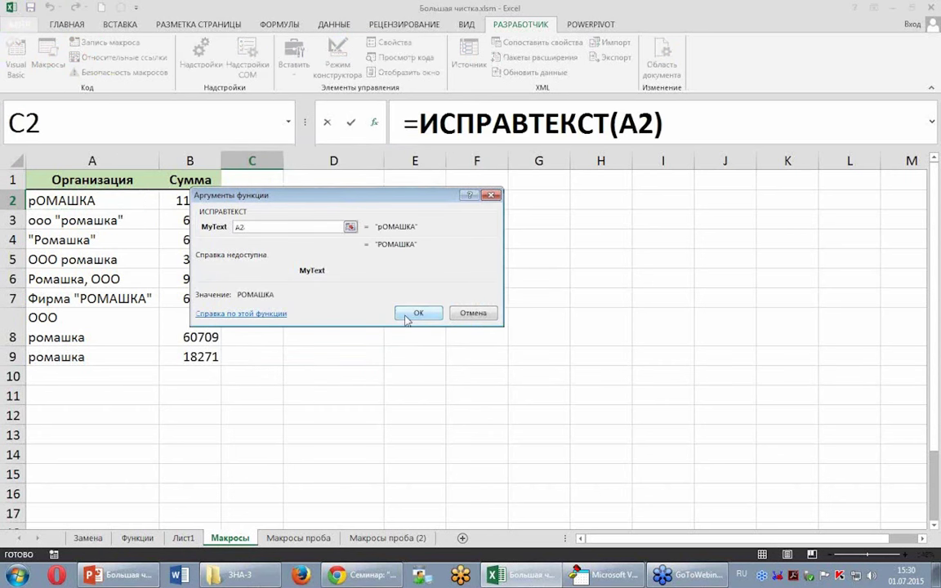
{"action": "left_click", "coordinate": [417, 314]}
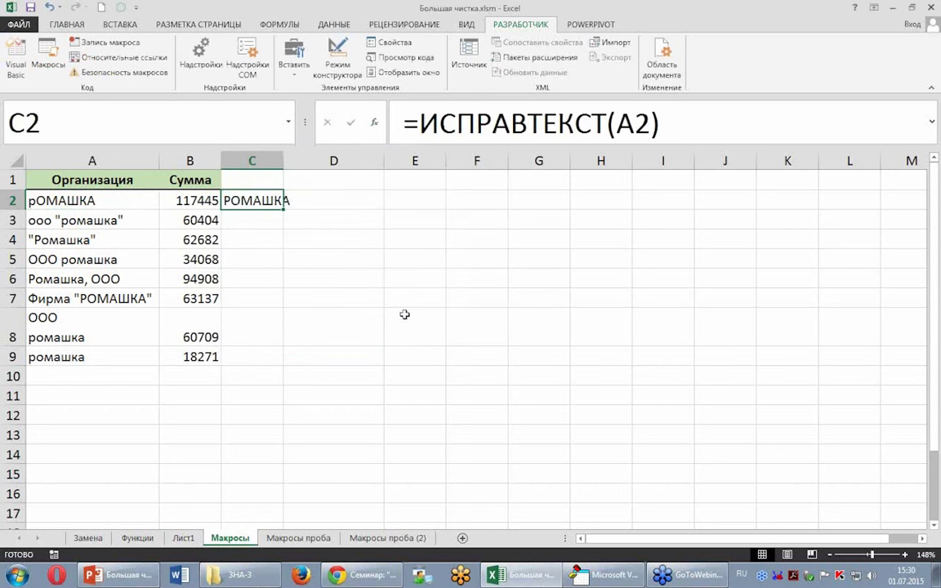
- Fill the formula down to C9, autofit column C, then return to the VBA editor
{"action": "double_click", "coordinate": [283, 211]}
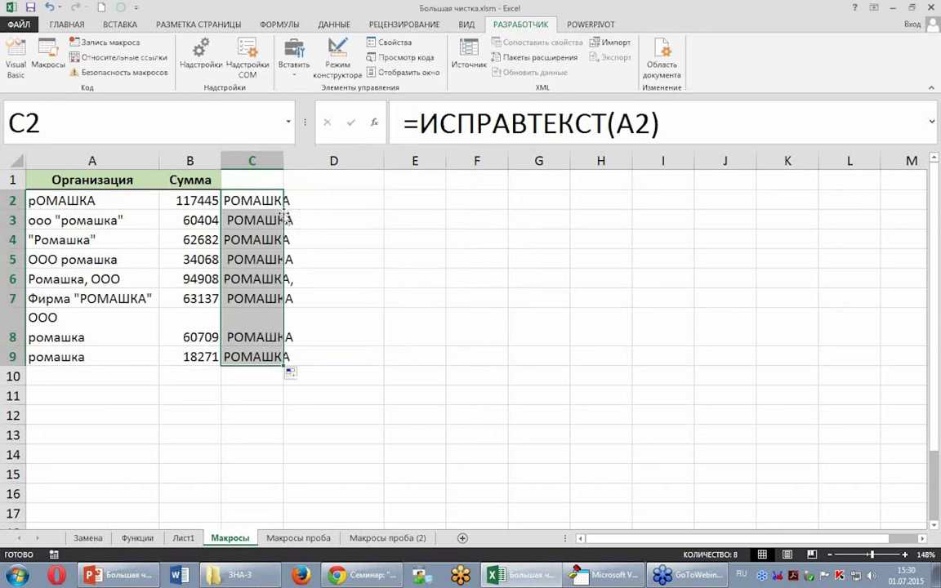
{"action": "double_click", "coordinate": [286, 157]}
{"action": "left_click", "coordinate": [249, 238]}
{"action": "left_click", "coordinate": [254, 298]}
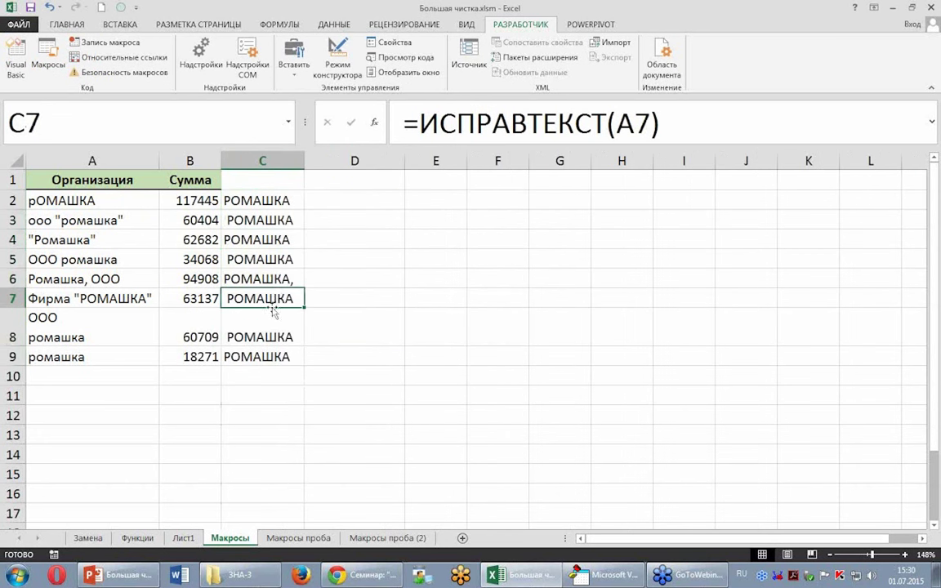
{"action": "left_click", "coordinate": [278, 275]}
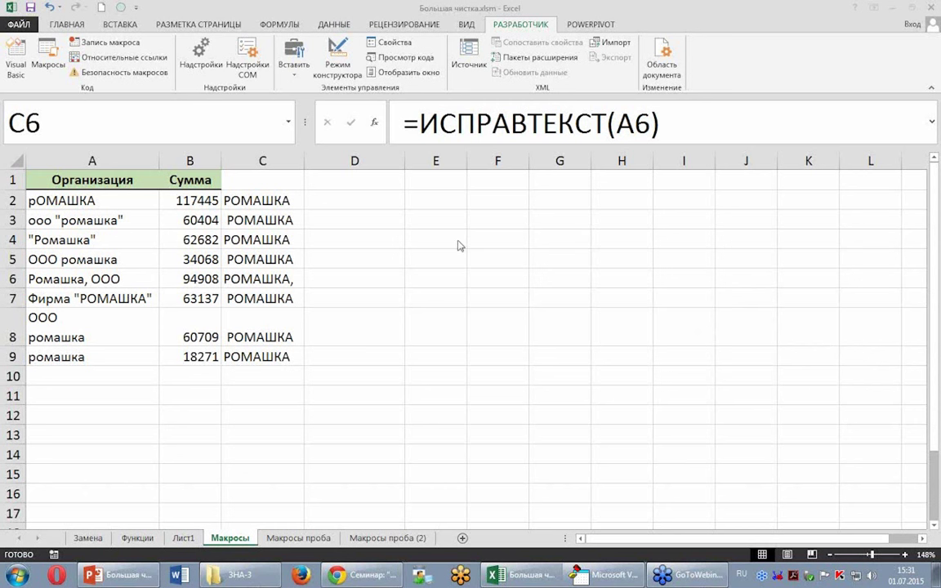
{"action": "left_click", "coordinate": [604, 575]}
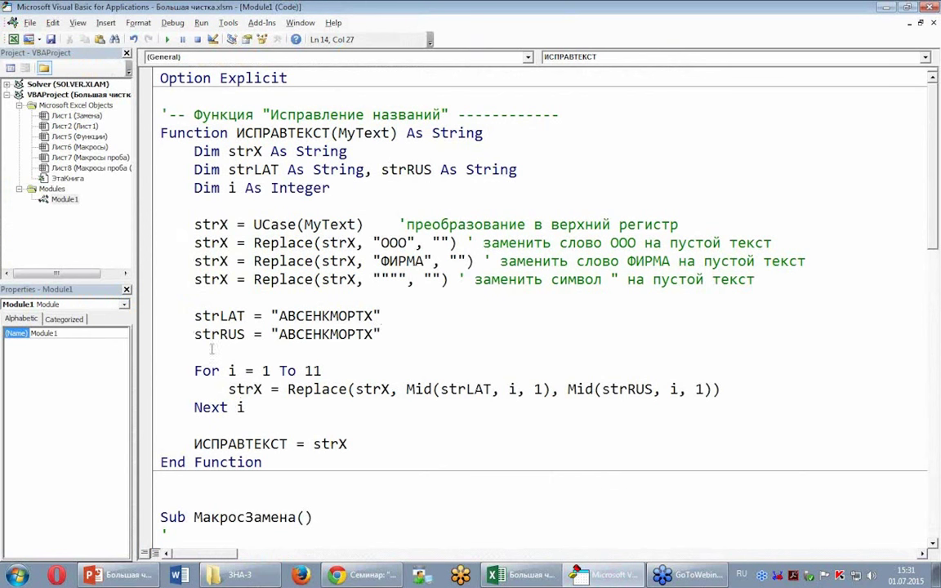
- Duplicate the quote-removing Replace line, change it and its comment to remove commas, and add a blank line
{"action": "left_click", "coordinate": [155, 280]}
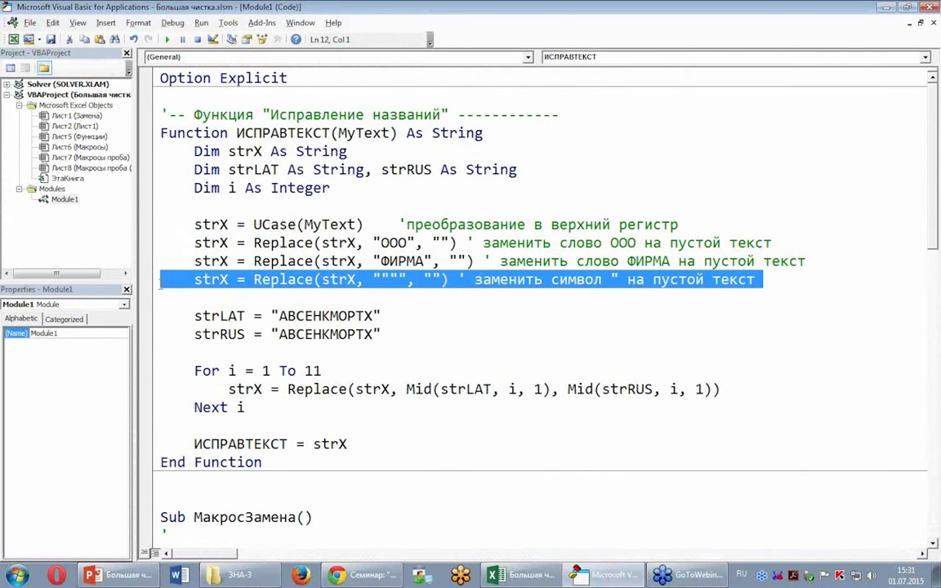
{"action": "key", "text": "ctrl+c"}
{"action": "key", "text": "ctrl+v"}
{"action": "key", "text": "ctrl+v"}
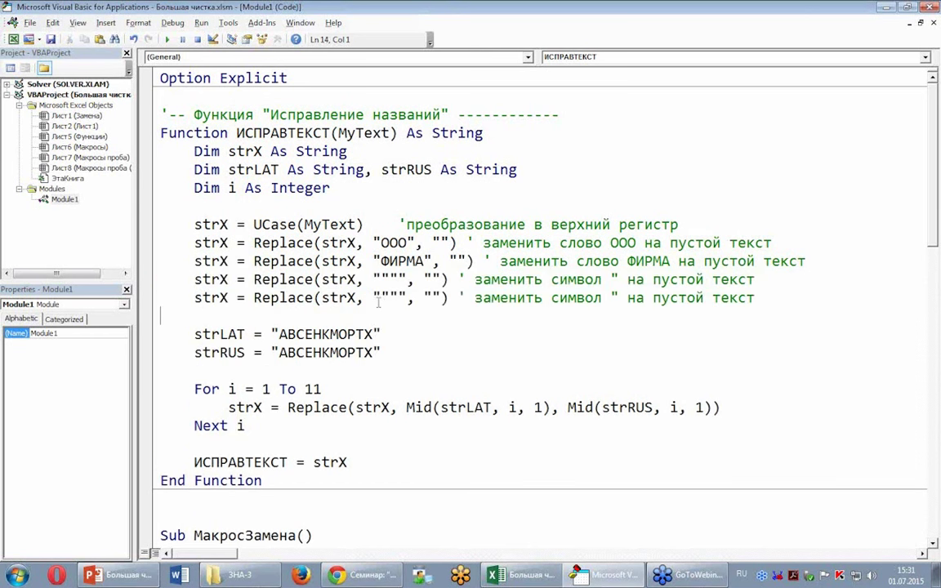
{"action": "left_click_drag", "start_coordinate": [381, 297], "coordinate": [397, 297]}
{"action": "type", "text": "б"}
{"action": "key", "text": "BackSpace"}
{"action": "type", "text": ","}
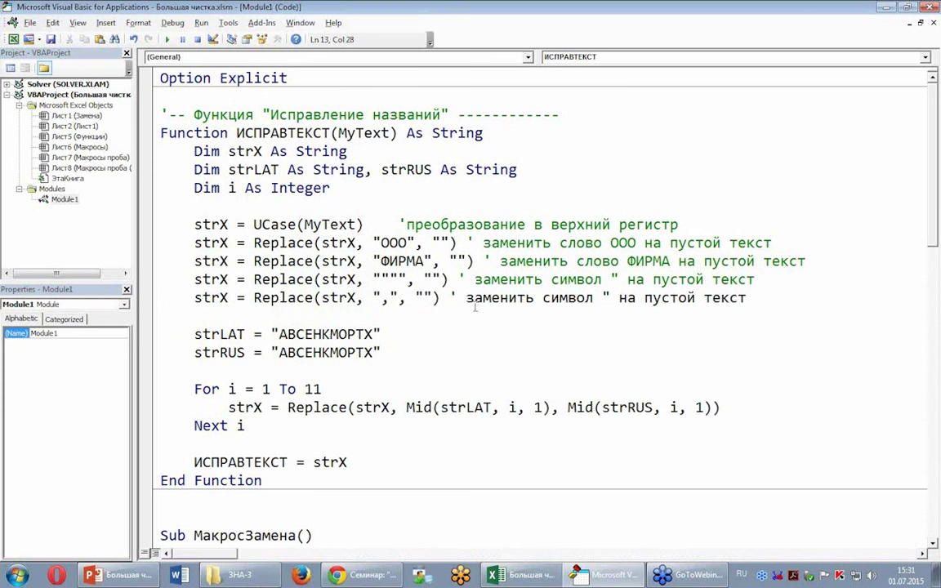
{"action": "left_click_drag", "start_coordinate": [603, 298], "coordinate": [609, 297]}
{"action": "type", "text": ","}
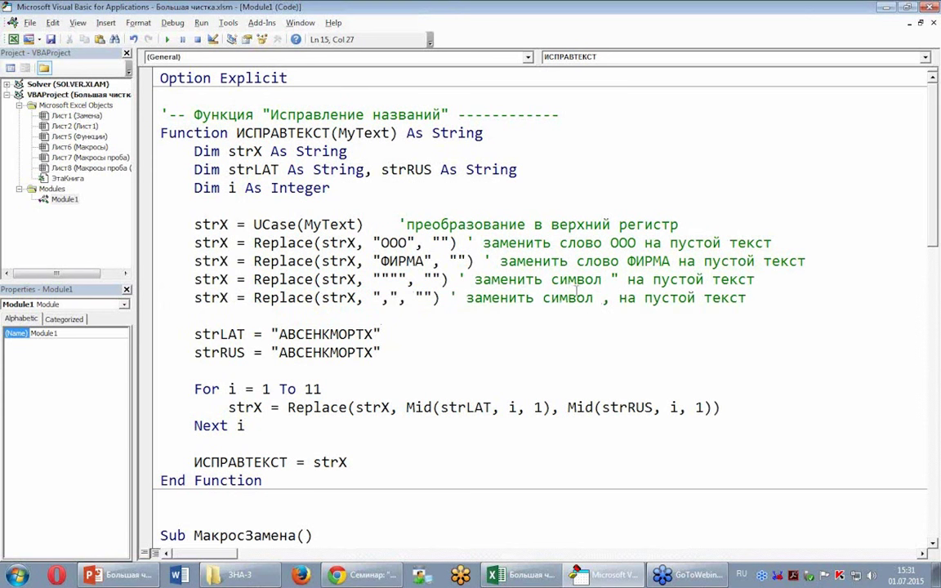
{"action": "left_click", "coordinate": [251, 445]}
{"action": "key", "text": "Return"}
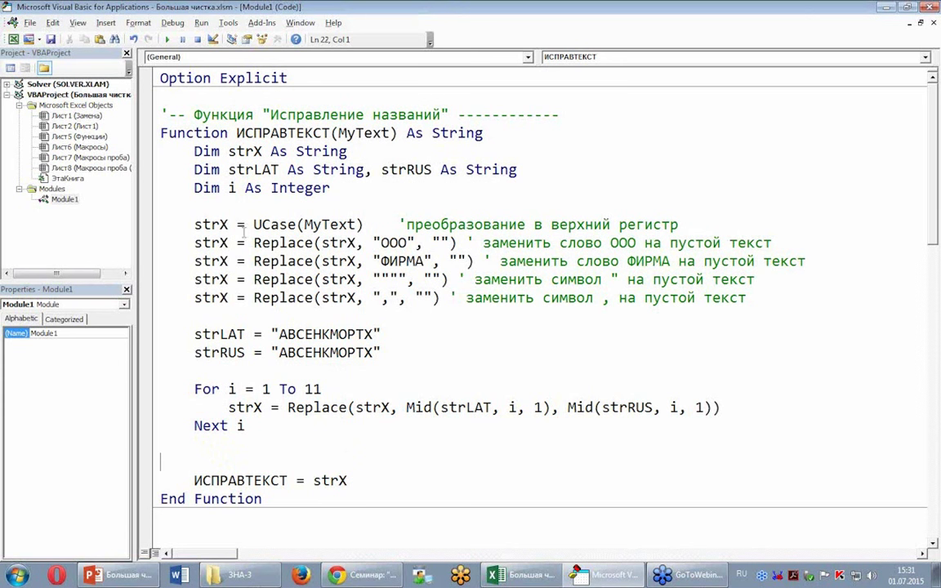
- After Next i, add strX = Trim(strX) with the comment 'удалить концевые пробелы'
{"action": "left_click", "coordinate": [228, 450]}
{"action": "key", "text": "Return"}
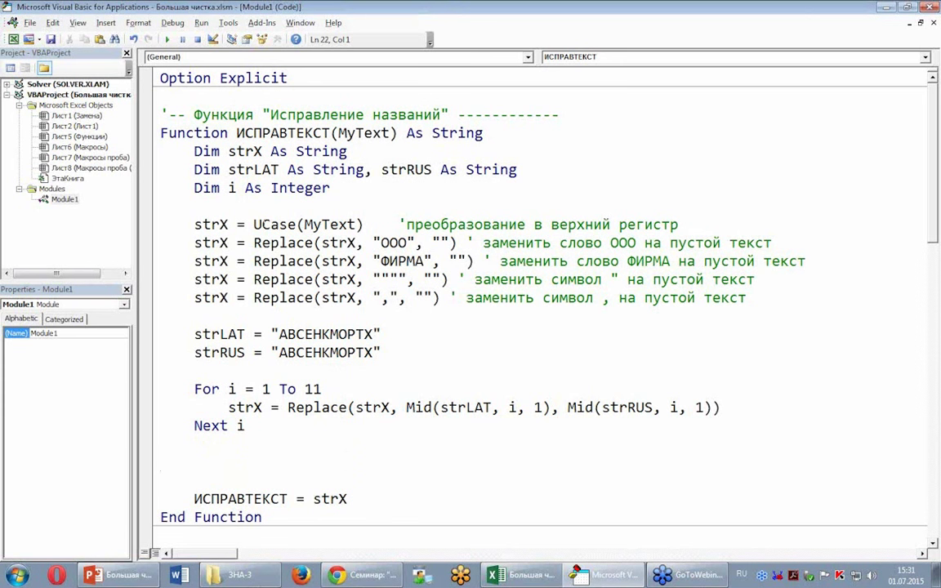
{"action": "type", "text": "ыек"}
{"action": "key", "text": "BackSpace"}
{"action": "key", "text": "BackSpace"}
{"action": "key", "text": "BackSpace"}
{"action": "key", "text": "BackSpace"}
{"action": "key", "text": "alt+shift"}
{"action": "type", "text": "strx="}
{"action": "type", "text": "trim(s"}
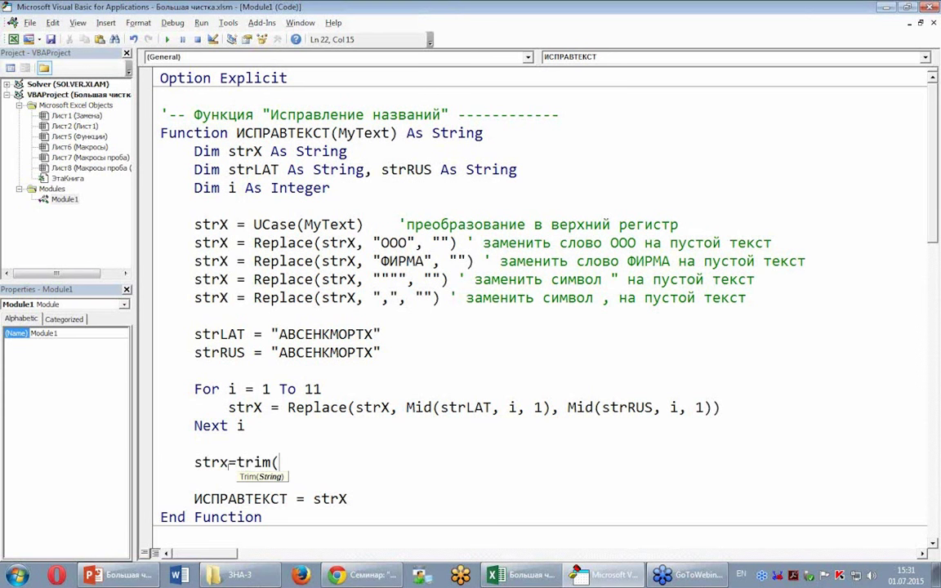
{"action": "type", "text": "trx)"}
{"action": "left_click", "coordinate": [303, 389]}
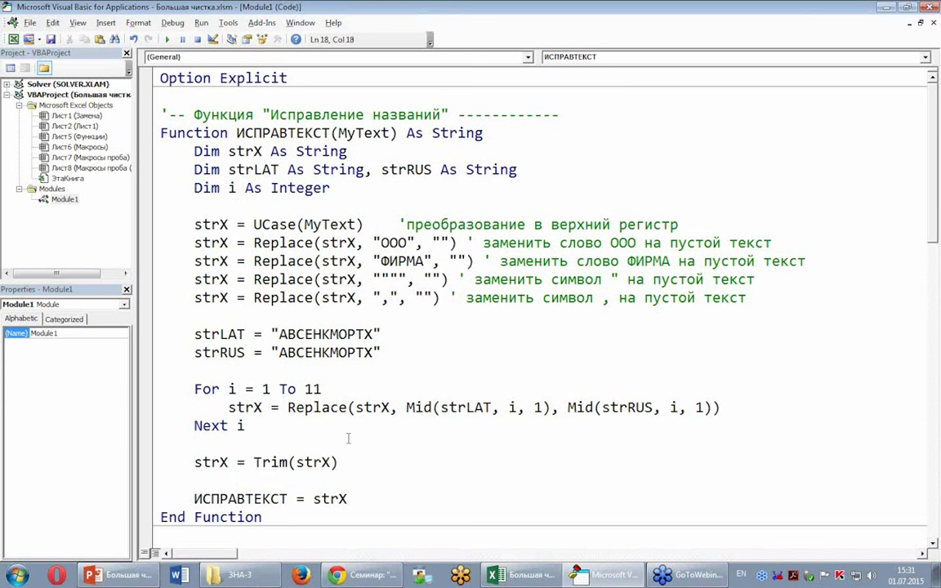
{"action": "key", "text": "Tab"}
{"action": "type", "text": "удалить кон"}
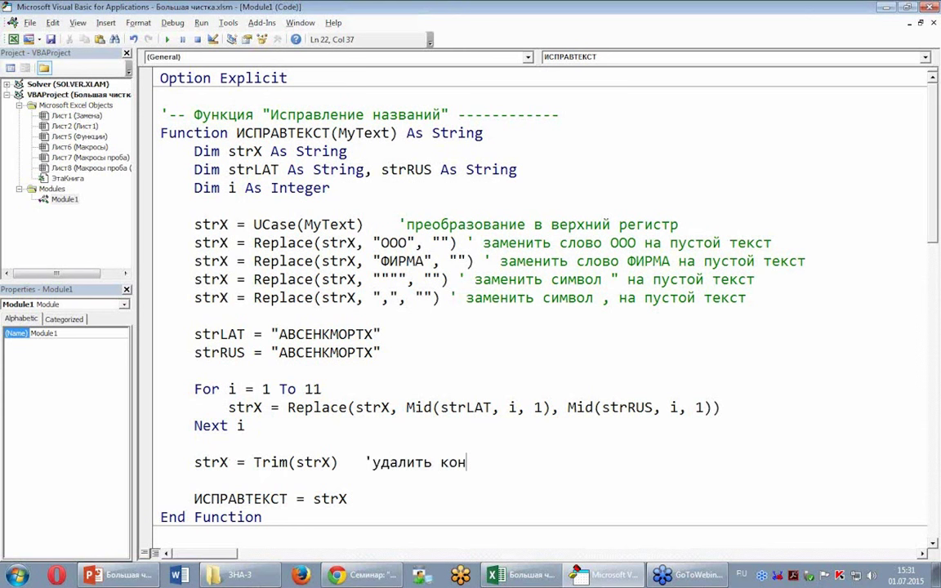
{"action": "type", "text": "цевые пробелы"}
- Re-enter the C2 formula and refill it down to C9 so every row shows РОМАШКА
{"action": "left_click", "coordinate": [413, 336]}
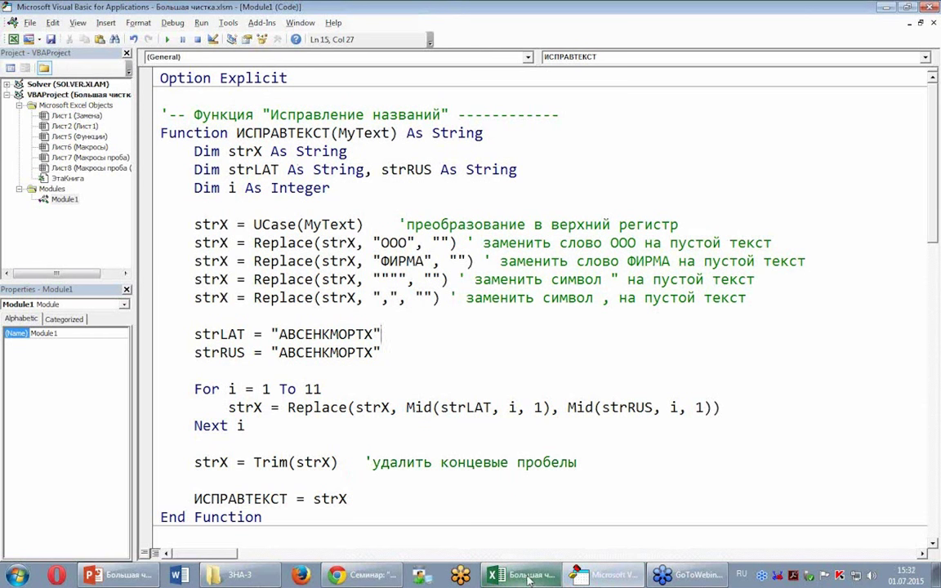
{"action": "left_click", "coordinate": [478, 523]}
{"action": "left_click", "coordinate": [286, 199]}
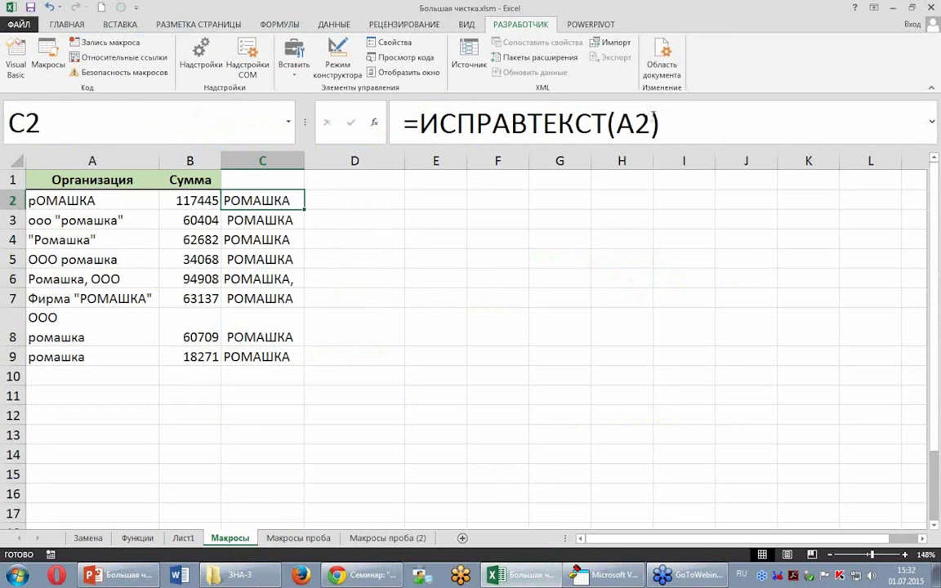
{"action": "left_click", "coordinate": [654, 114]}
{"action": "key", "text": "Return"}
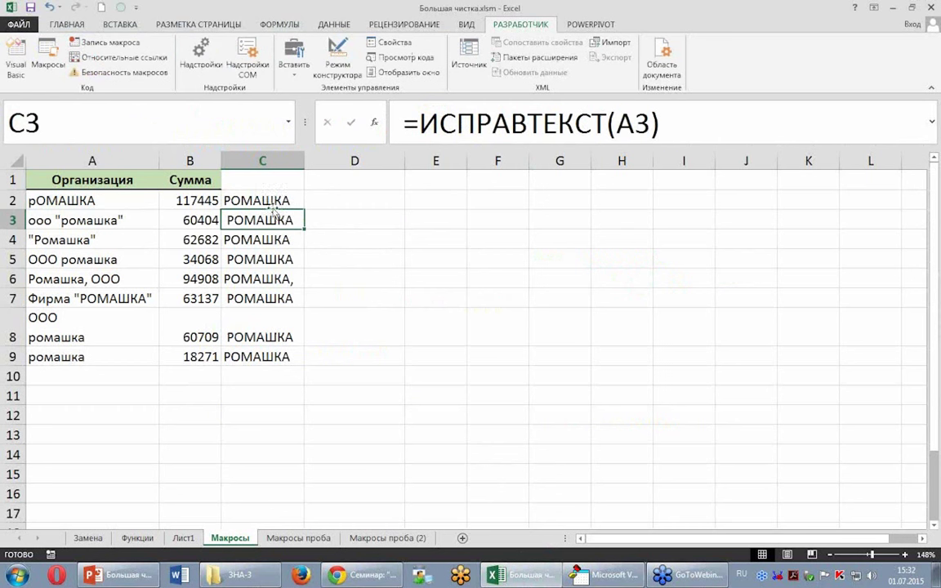
{"action": "left_click", "coordinate": [270, 200]}
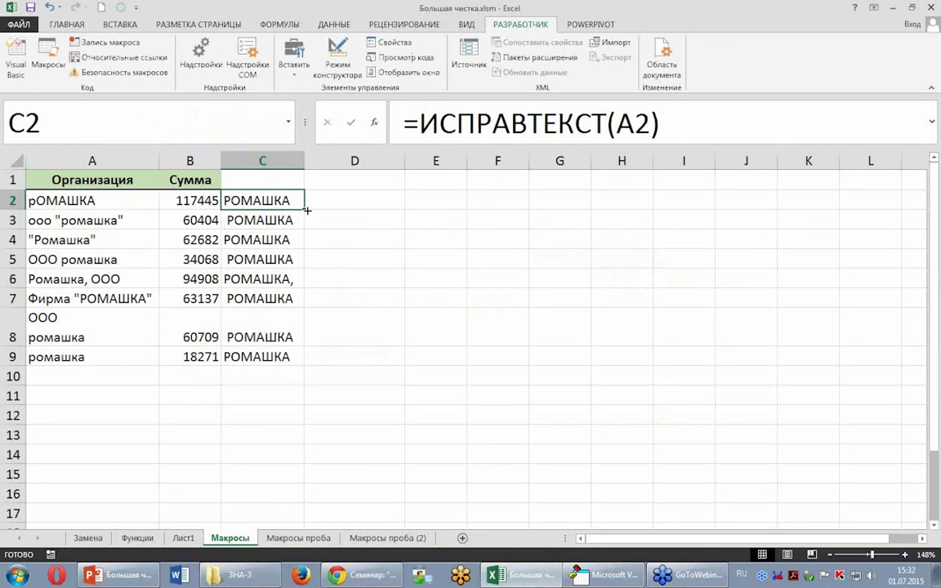
{"action": "double_click", "coordinate": [306, 210]}
{"action": "key", "text": "Down"}
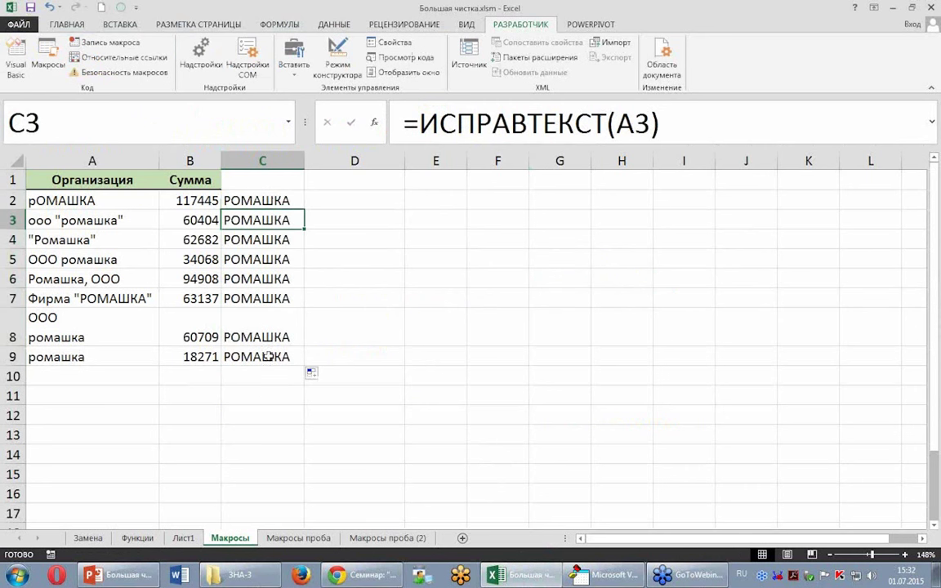
{"action": "left_click", "coordinate": [282, 357]}
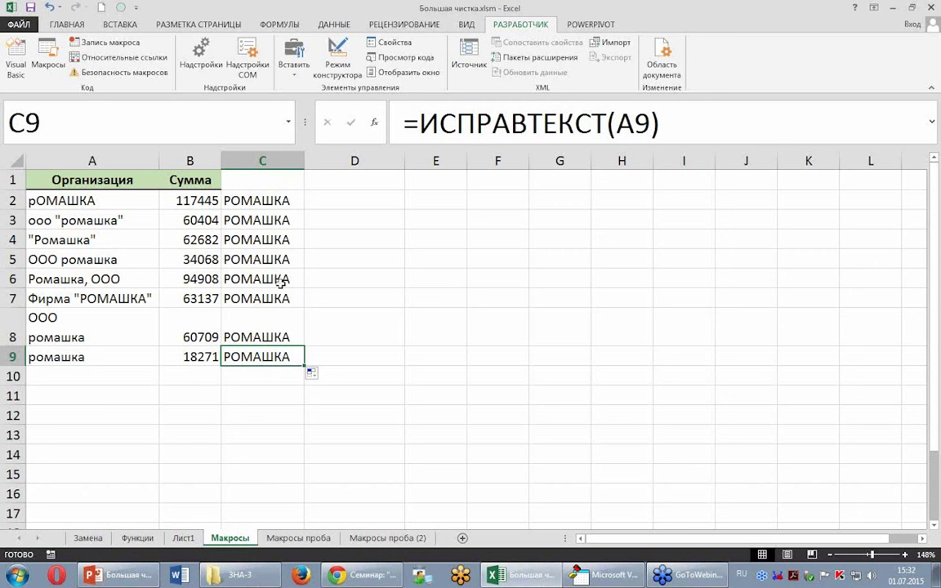
{"action": "mouse_move", "coordinate": [261, 198]}
{"action": "left_mouse_down"}
{"action": "mouse_move", "coordinate": [258, 357]}
{"action": "mouse_move", "coordinate": [282, 351]}
{"action": "left_mouse_up"}
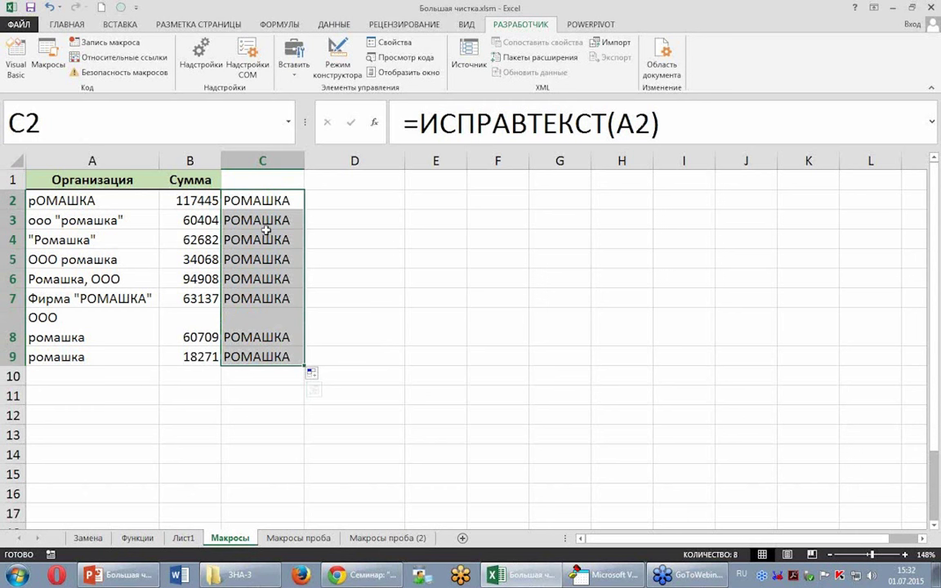
- Enter the header 'Исправлено' in cell C1
{"action": "left_click", "coordinate": [238, 181]}
{"action": "type", "text": "Исправ"}
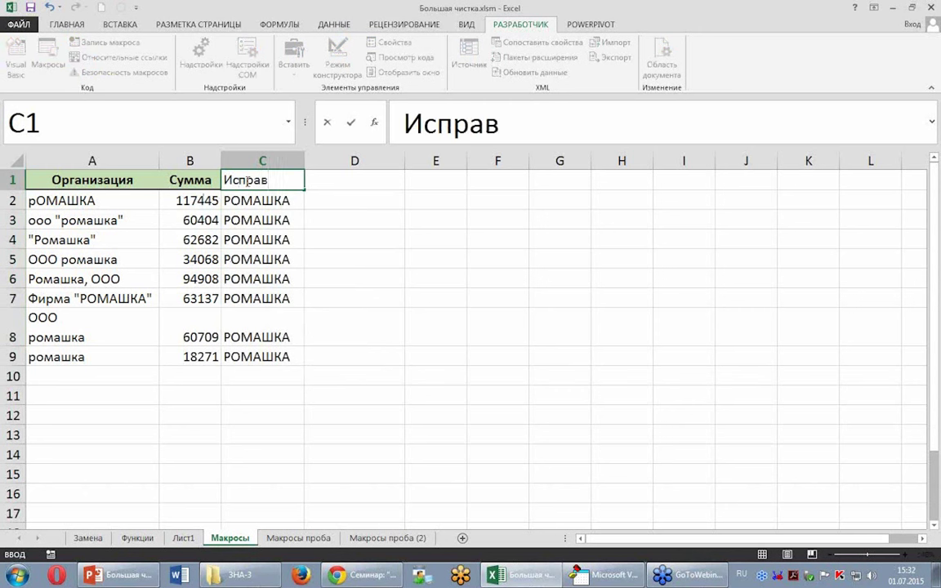
{"action": "type", "text": "лено"}
{"action": "key", "text": "Return"}
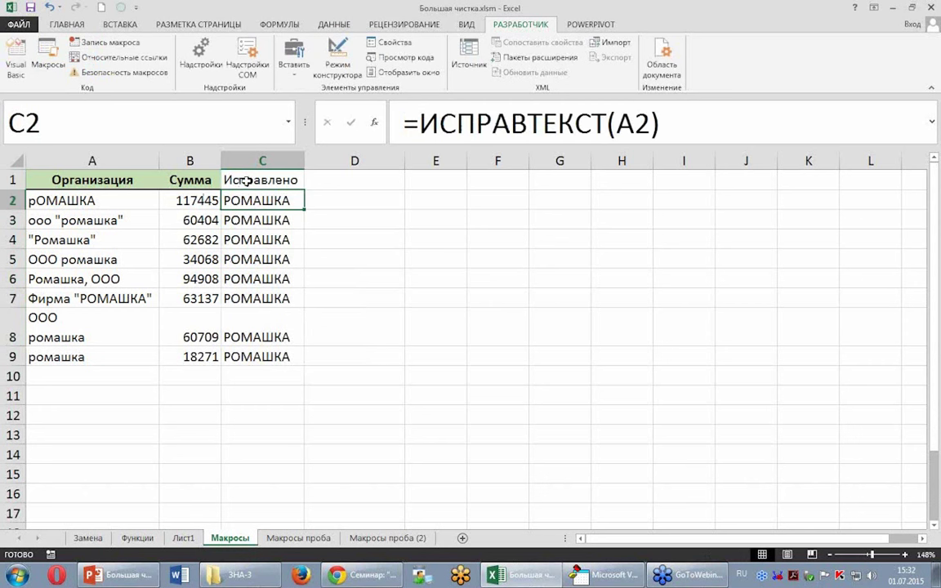
- Copy the Сумма header's format onto C1 with Format Painter and fill it yellow
{"action": "left_click", "coordinate": [193, 173]}
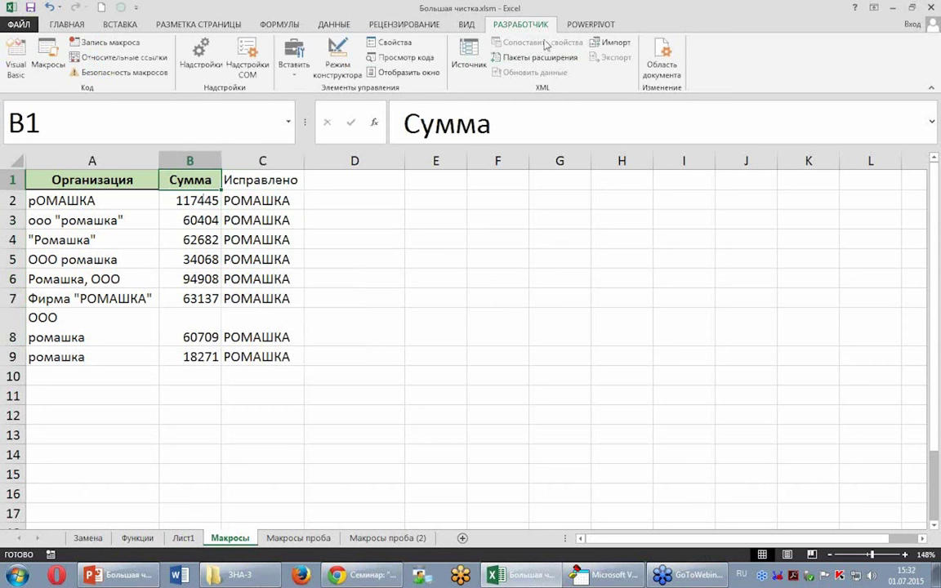
{"action": "left_click", "coordinate": [65, 24]}
{"action": "left_click", "coordinate": [45, 71]}
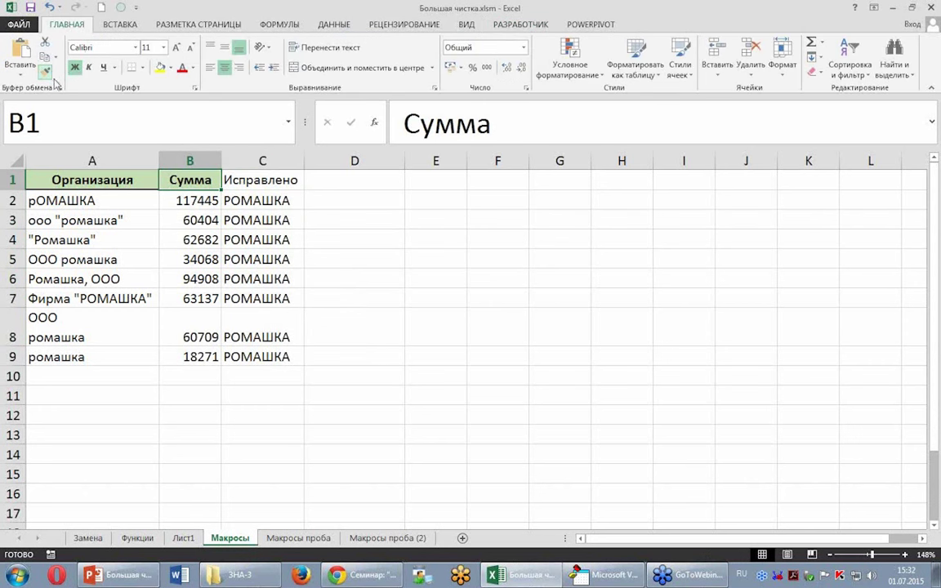
{"action": "left_click", "coordinate": [241, 179]}
{"action": "left_click", "coordinate": [160, 68]}
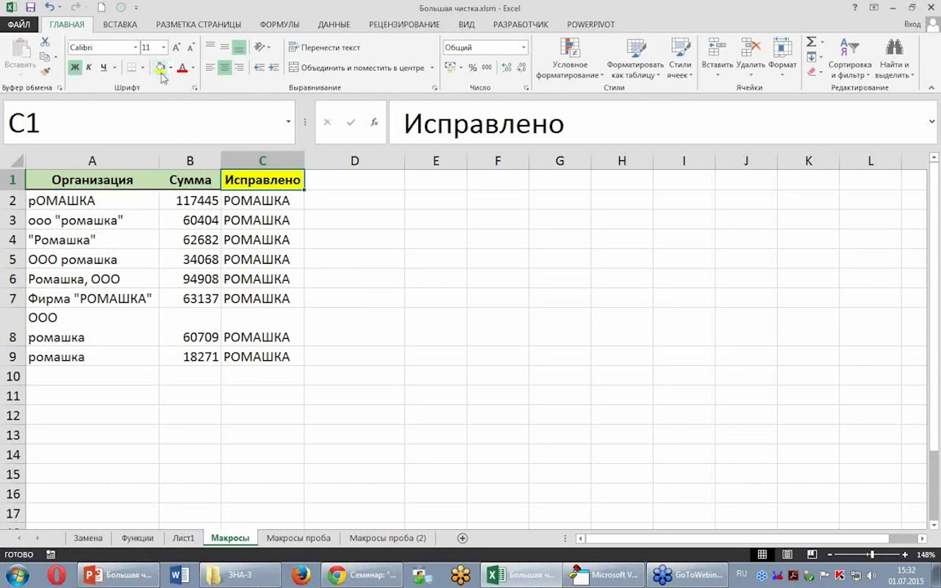
{"action": "key", "text": "Down"}
{"action": "key", "text": "Down"}
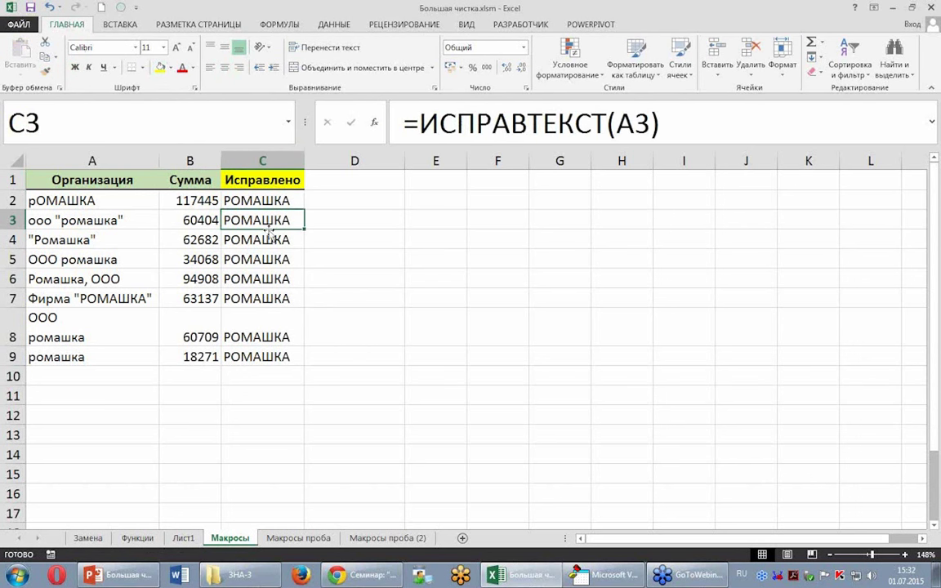
{"action": "left_click", "coordinate": [126, 25]}
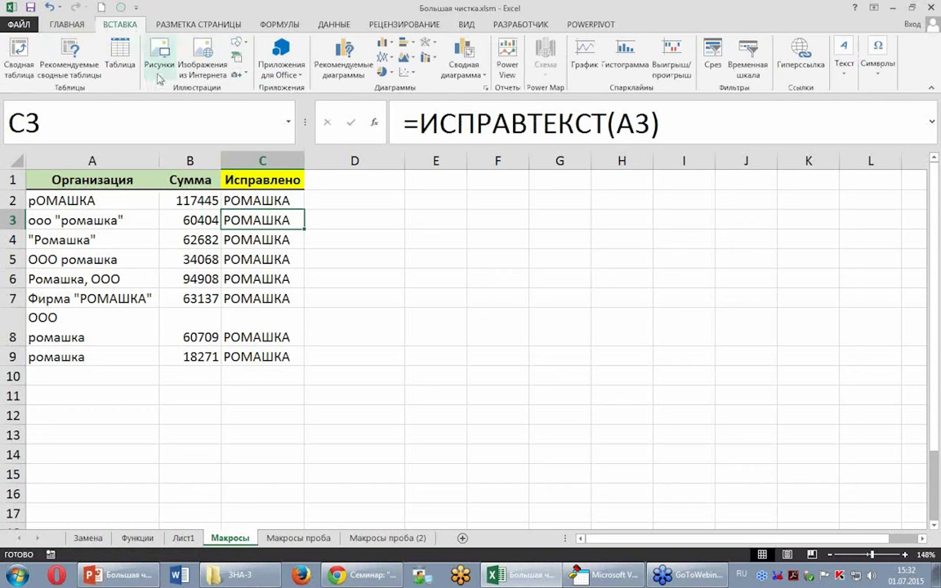
- Create a pivot table at H3 listing the distinct Исправлено values as rows
{"action": "left_click", "coordinate": [19, 56]}
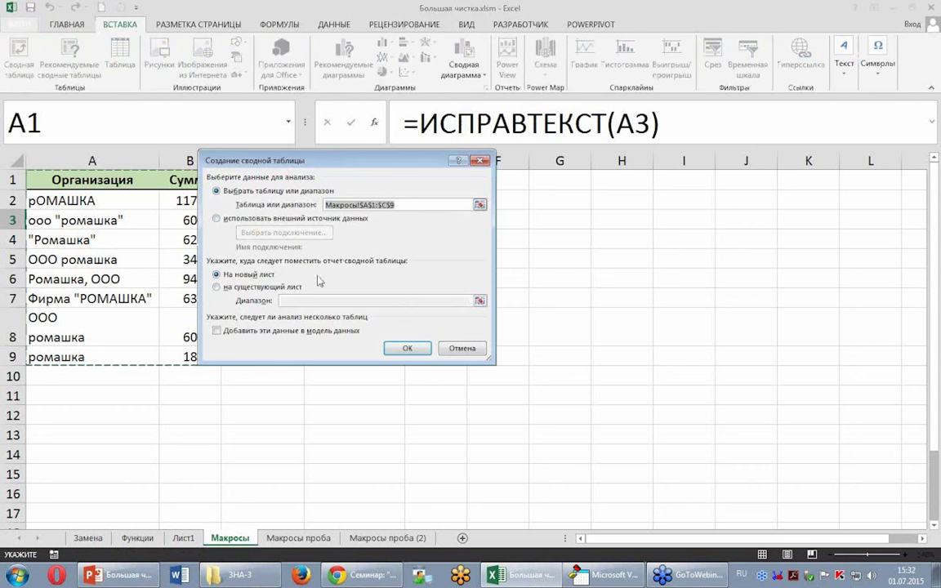
{"action": "left_click", "coordinate": [264, 287]}
{"action": "left_click", "coordinate": [599, 228]}
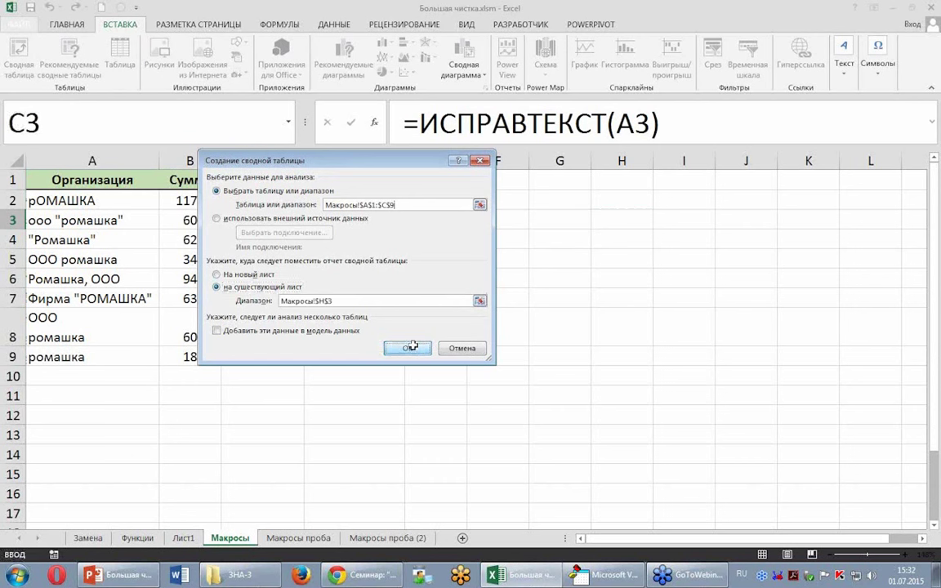
{"action": "left_click", "coordinate": [406, 348]}
{"action": "left_click_drag", "start_coordinate": [745, 188], "coordinate": [745, 448]}
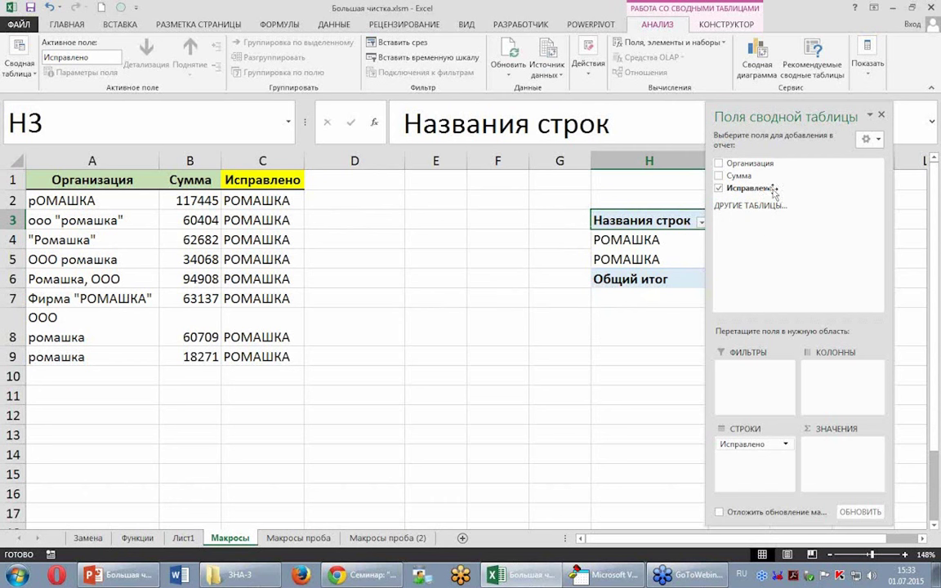
{"action": "left_click", "coordinate": [882, 114]}
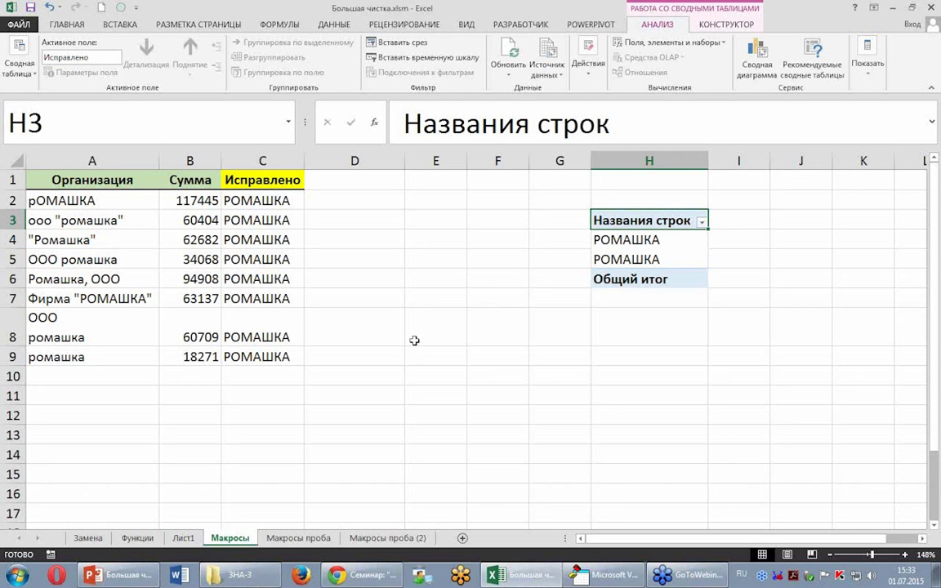
- Undo the trial pivot table and return to the ИСПРАВТЕКСТ code with Alt+F11
{"action": "left_click", "coordinate": [49, 6]}
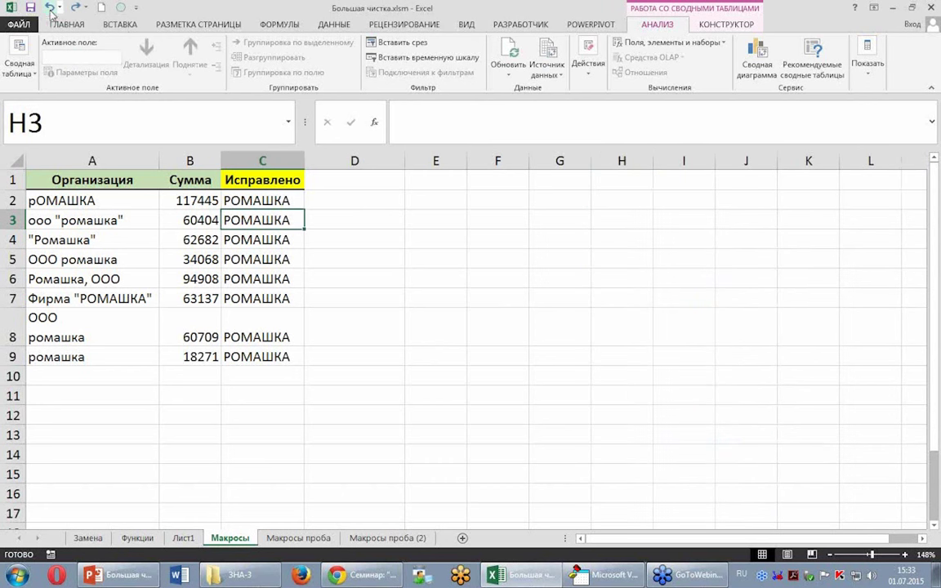
{"action": "left_click", "coordinate": [49, 7]}
{"action": "left_click", "coordinate": [418, 224]}
{"action": "left_click", "coordinate": [381, 255]}
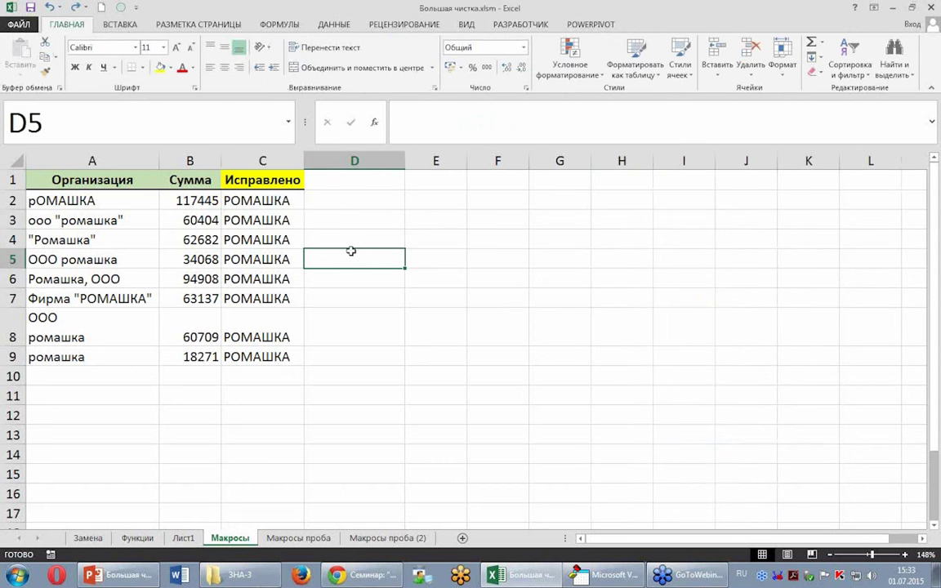
{"action": "key", "text": "alt+F11"}
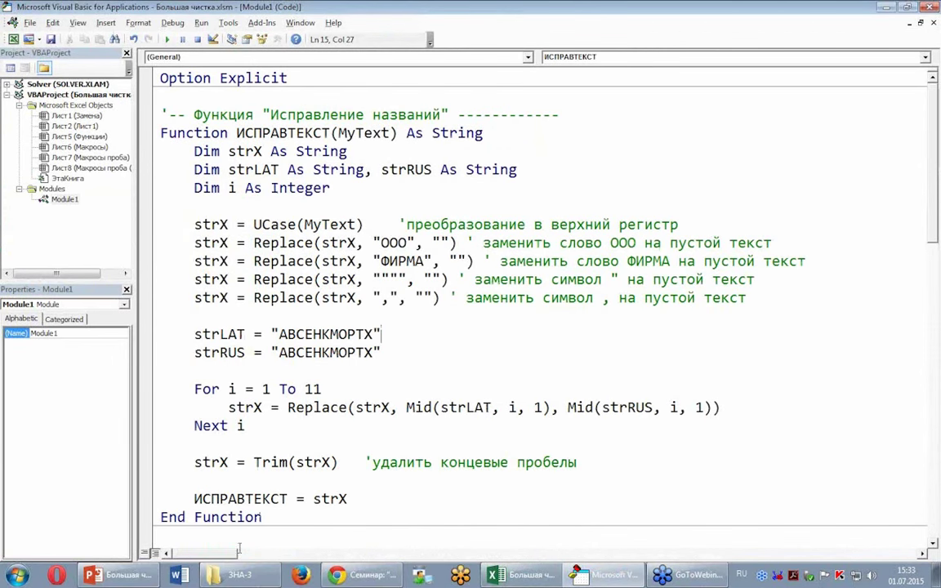
- Show PowerPoint slide 7 on standard functions, highlighting ПЕЧСИМВ and CLEAN, then return to Excel
{"action": "left_click", "coordinate": [119, 579]}
{"action": "left_click", "coordinate": [61, 282]}
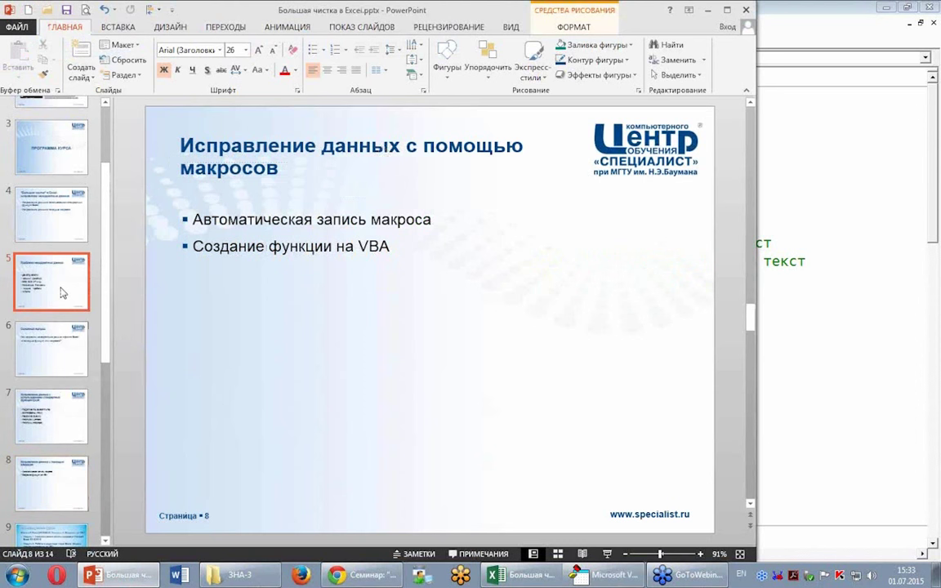
{"action": "left_click", "coordinate": [55, 408]}
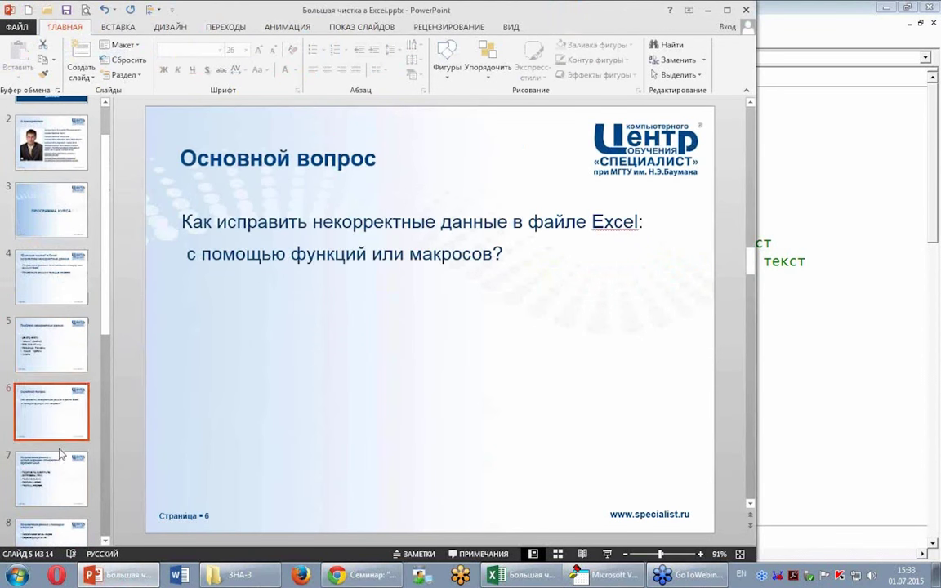
{"action": "left_click", "coordinate": [57, 466]}
{"action": "double_click", "coordinate": [231, 313]}
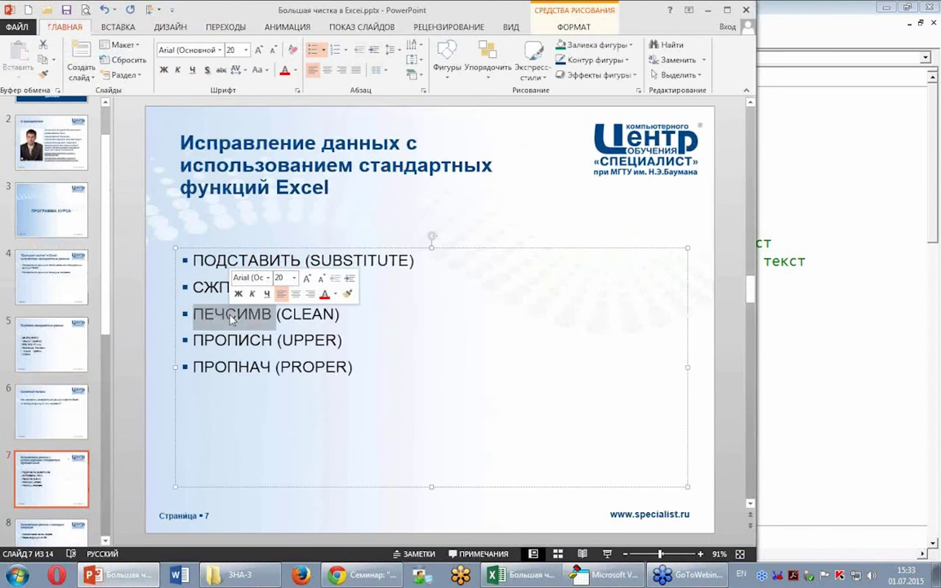
{"action": "double_click", "coordinate": [307, 313]}
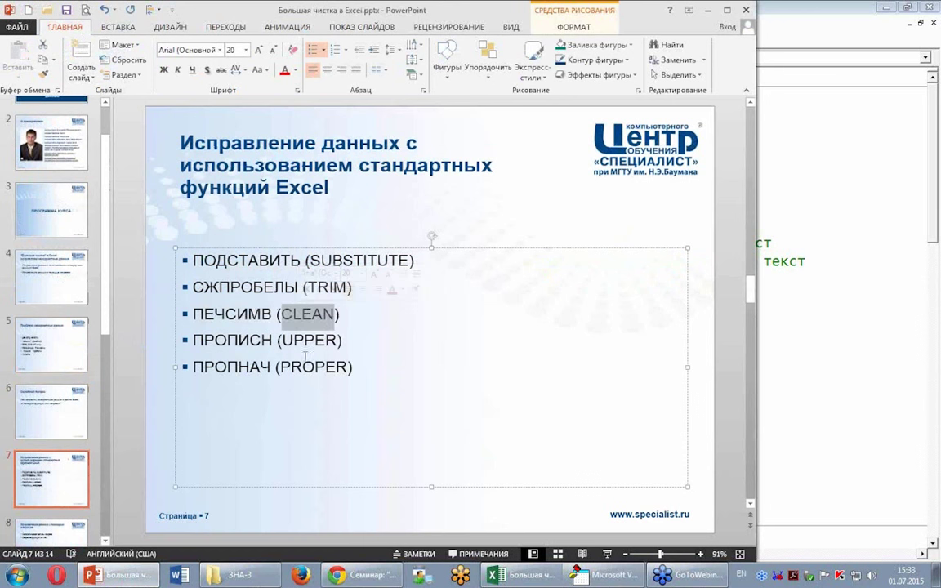
{"action": "left_click", "coordinate": [313, 368]}
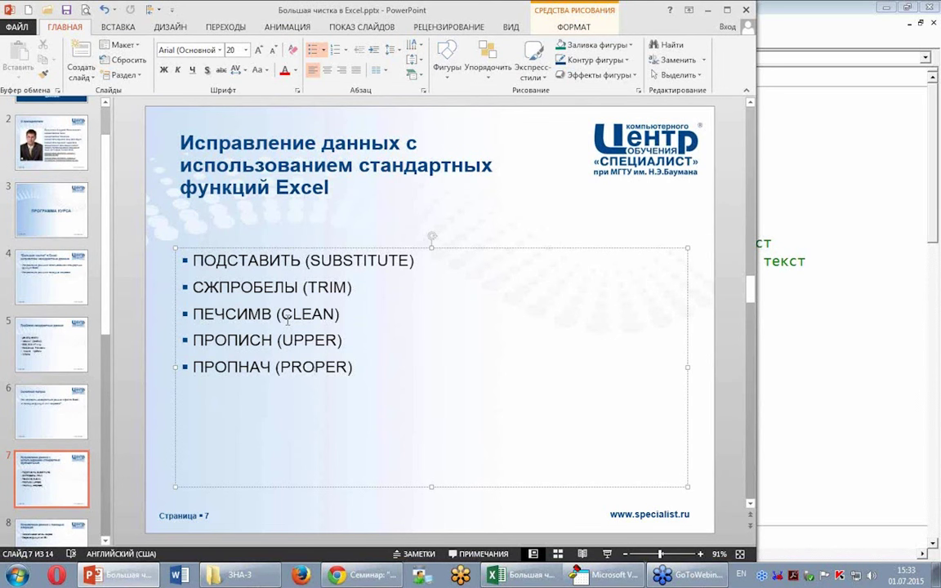
{"action": "left_click", "coordinate": [513, 575]}
- Select A8 and expand the formula bar to show its two lines, ООО and ромашка
{"action": "left_click", "coordinate": [84, 329]}
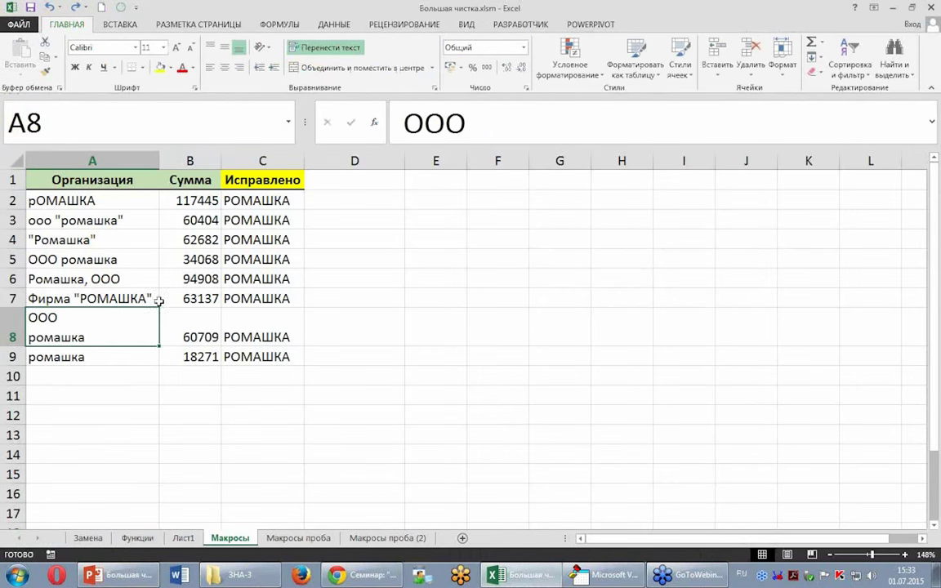
{"action": "left_click", "coordinate": [931, 121]}
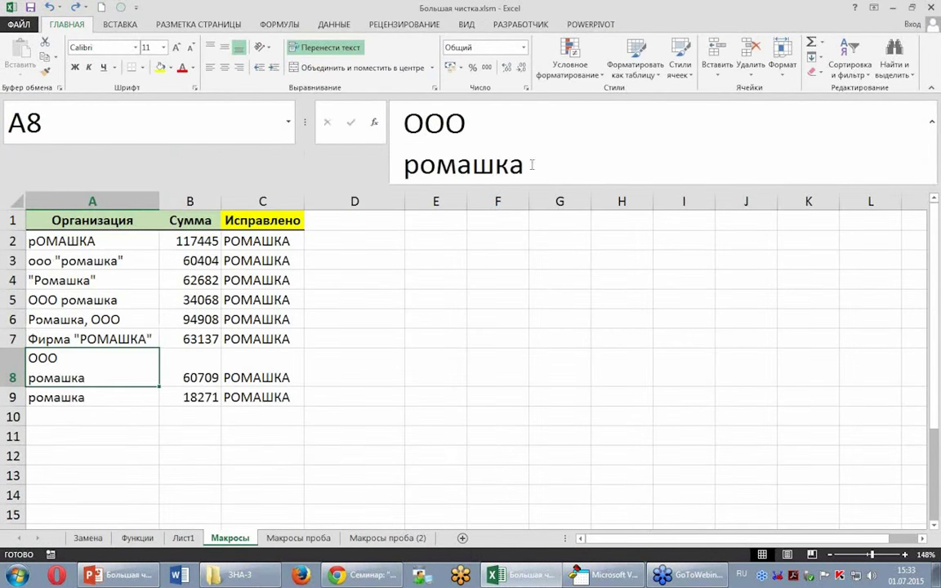
{"action": "left_click", "coordinate": [459, 123]}
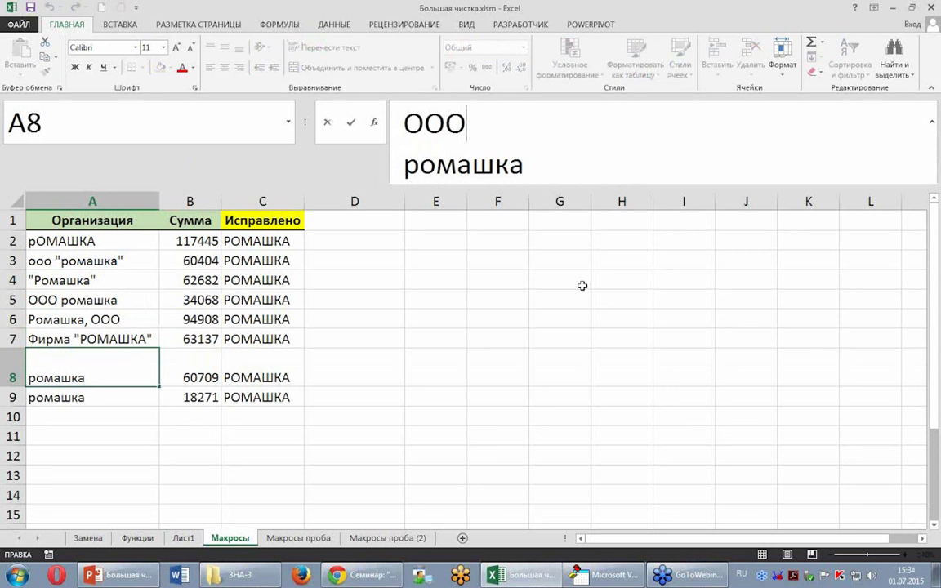
{"action": "key", "text": "ctrl+Return"}
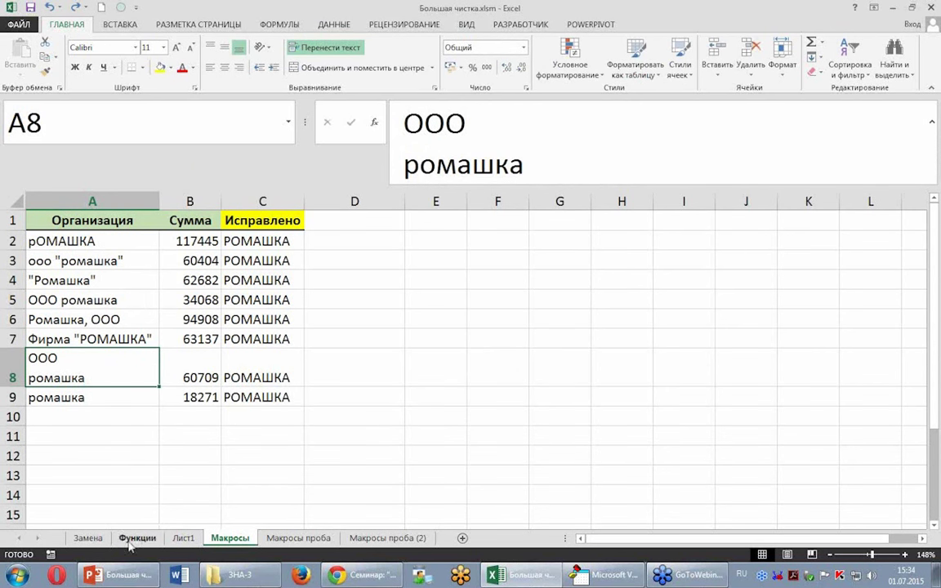
- On the Функции sheet, compare B8's =ПЕЧСИМВ(A8) result with A8, then go to the VBA editor
{"action": "left_click", "coordinate": [88, 538]}
{"action": "left_click", "coordinate": [136, 537]}
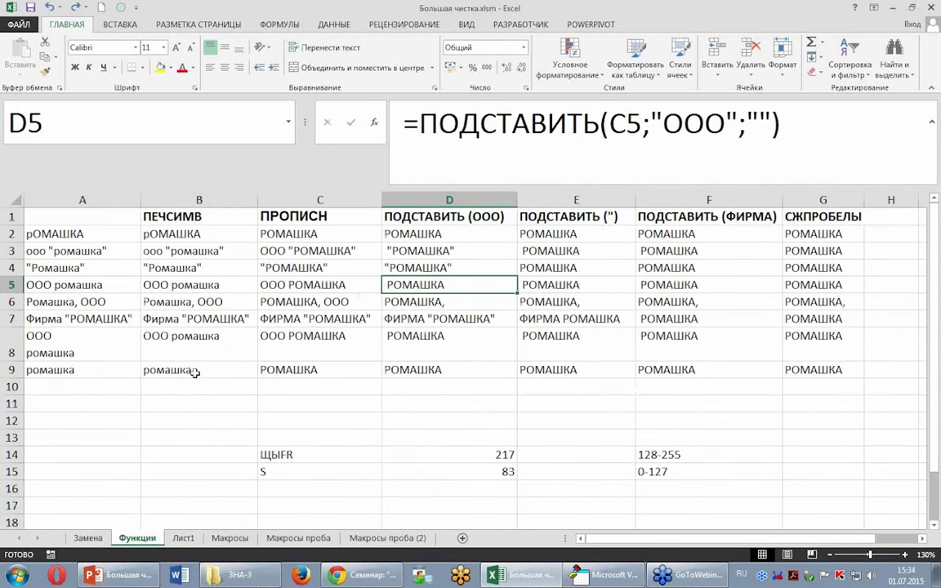
{"action": "left_click", "coordinate": [174, 335]}
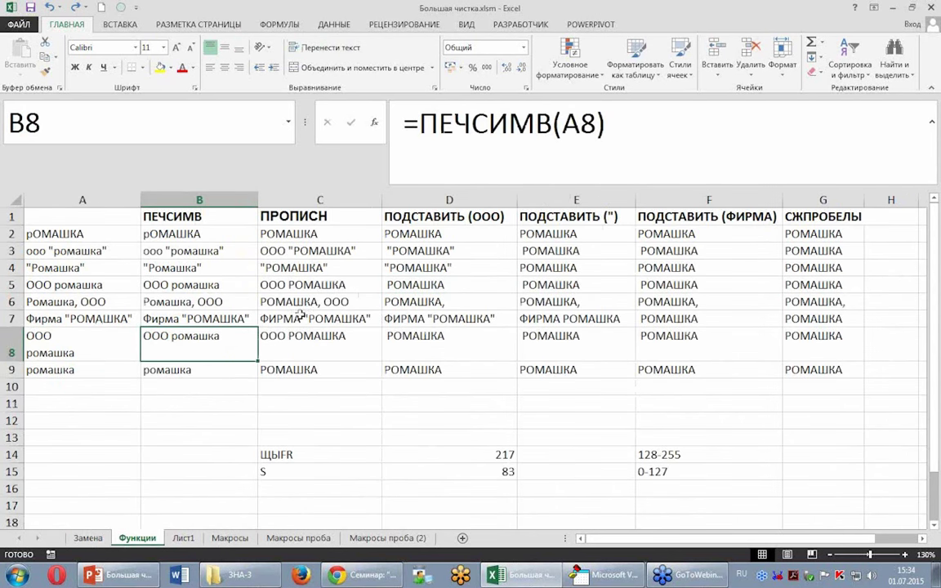
{"action": "left_click", "coordinate": [88, 342]}
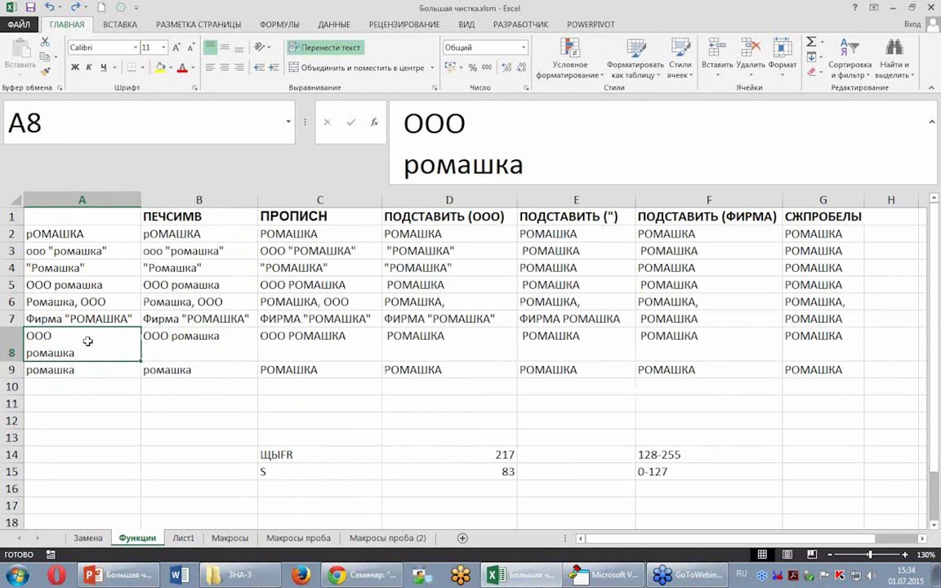
{"action": "left_click", "coordinate": [192, 349]}
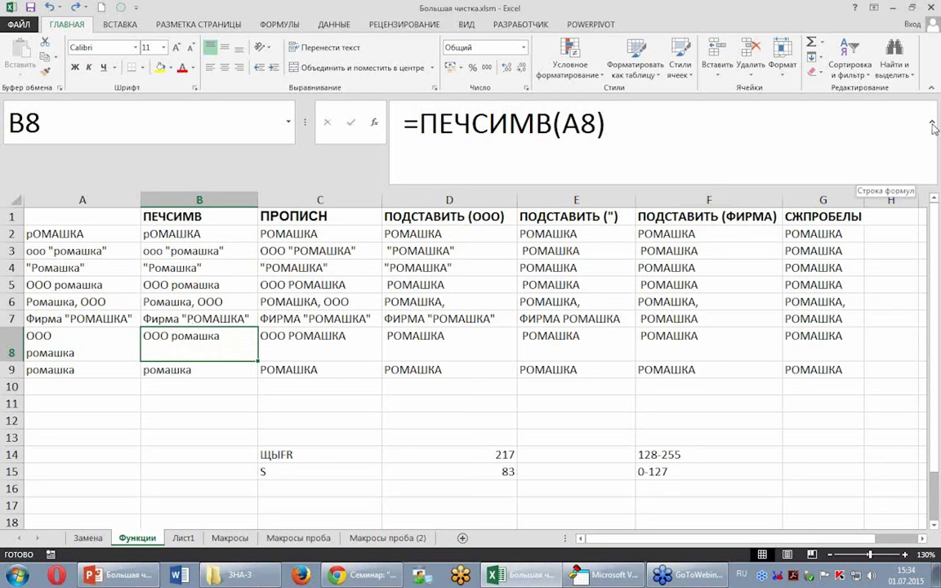
{"action": "left_click", "coordinate": [932, 125]}
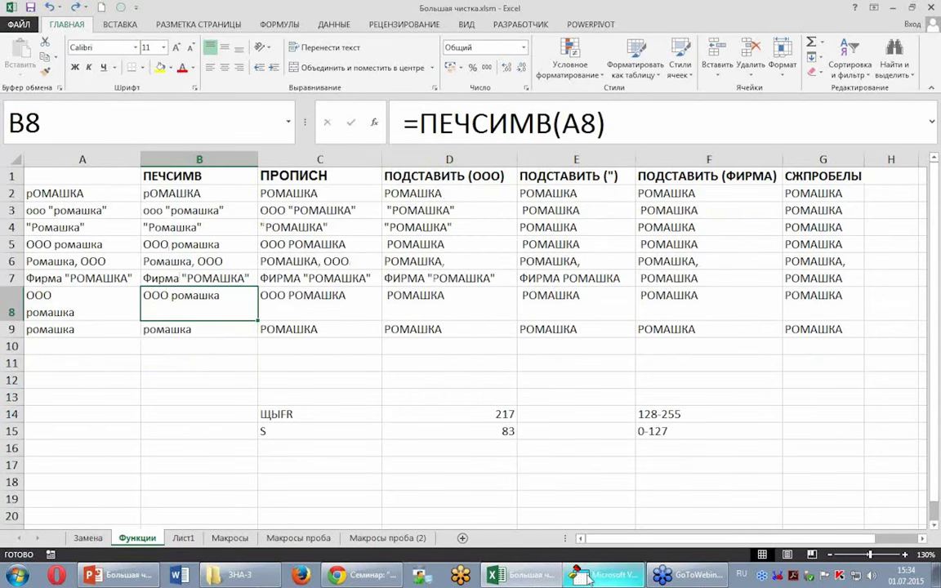
{"action": "left_click", "coordinate": [580, 576]}
- Insert strX = WorksheetFunction.Clean(strX) on a new line after the Trim line
{"action": "left_click", "coordinate": [289, 481]}
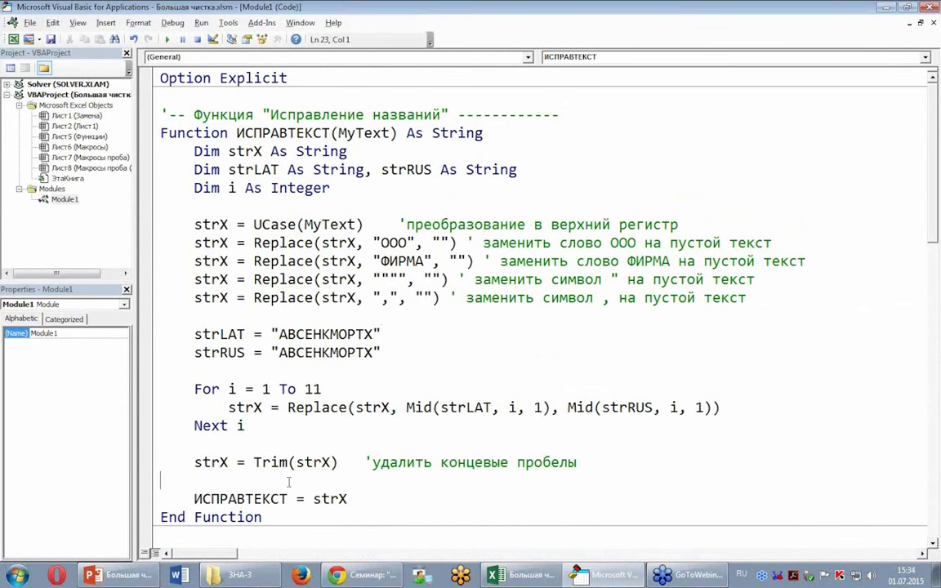
{"action": "key", "text": "Return"}
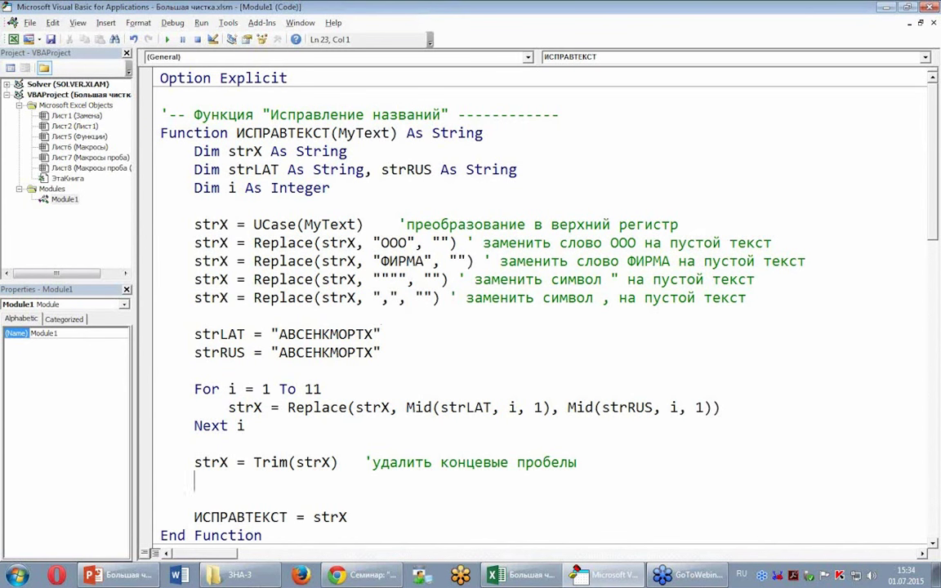
{"action": "type", "text": "шек"}
{"action": "key", "text": "BackSpace"}
{"action": "key", "text": "BackSpace"}
{"action": "key", "text": "BackSpace"}
{"action": "key", "text": "alt+shift"}
{"action": "type", "text": "strx="}
{"action": "type", "text": "wo"}
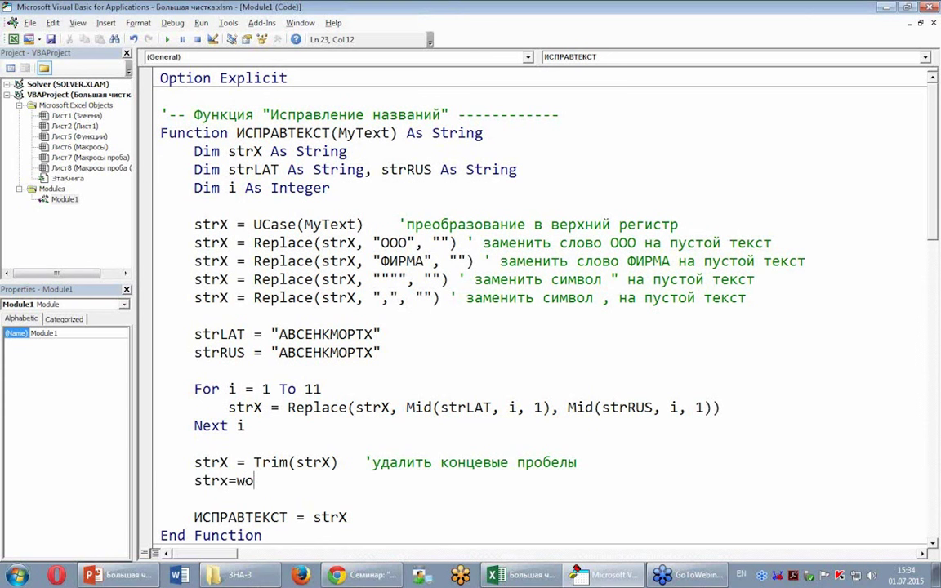
{"action": "type", "text": "rksheet"}
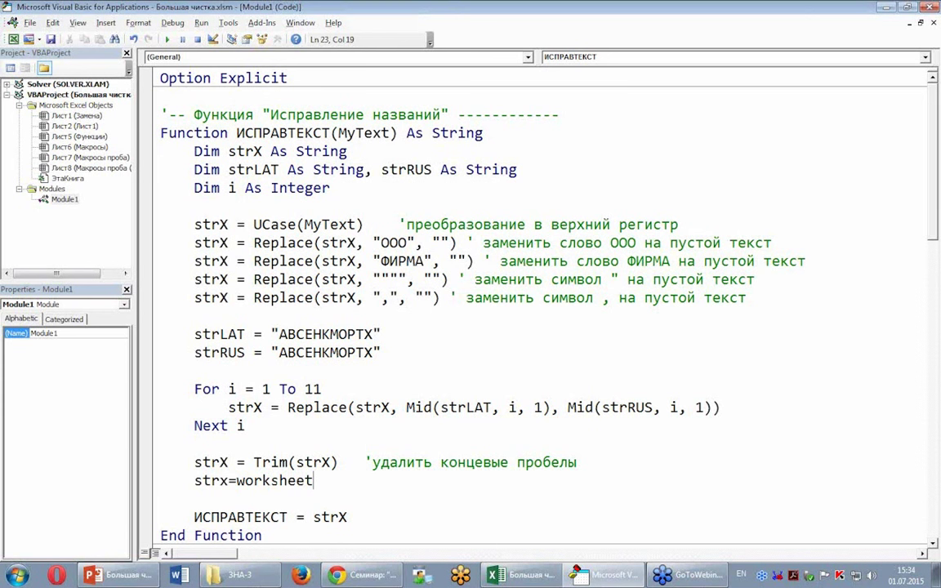
{"action": "type", "text": "function."}
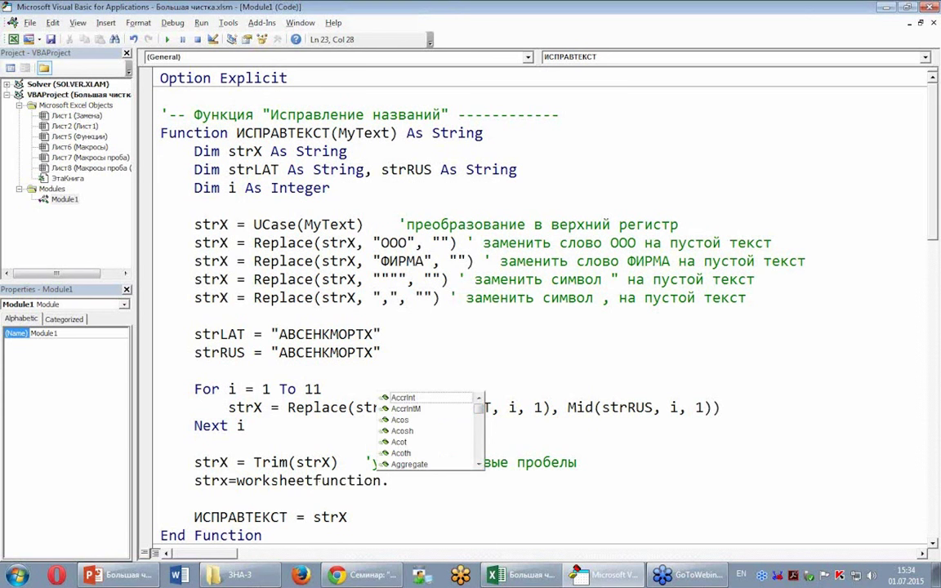
{"action": "type", "text": "cle"}
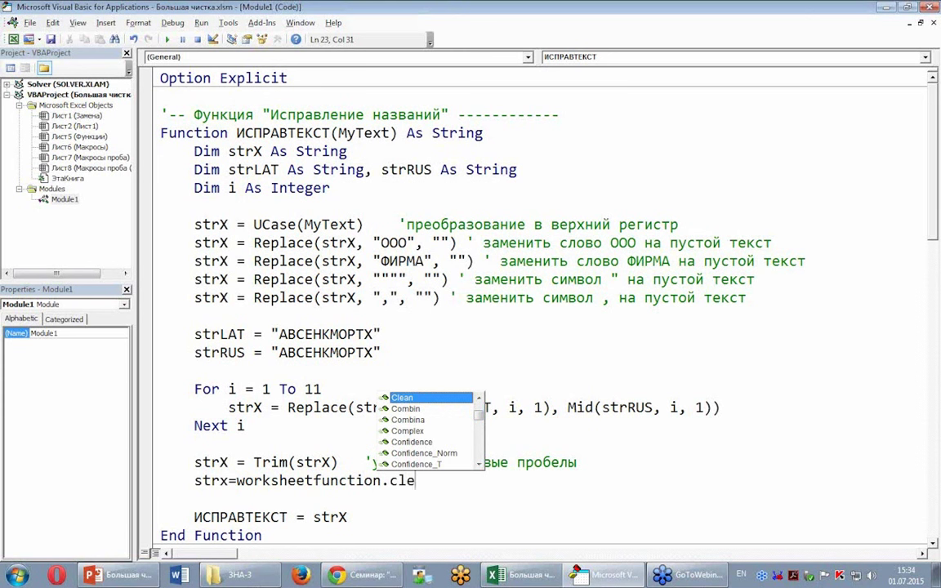
{"action": "key", "text": "Tab"}
{"action": "type", "text": "("}
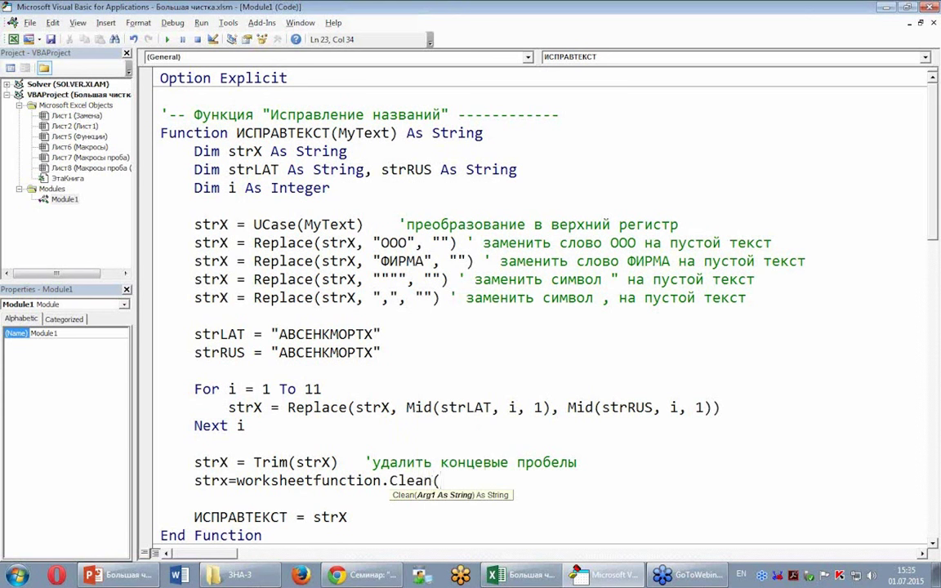
{"action": "type", "text": "strx"}
{"action": "type", "text": ")"}
{"action": "key", "text": "Up"}
{"action": "key", "text": "Up"}
{"action": "key", "text": "Up"}
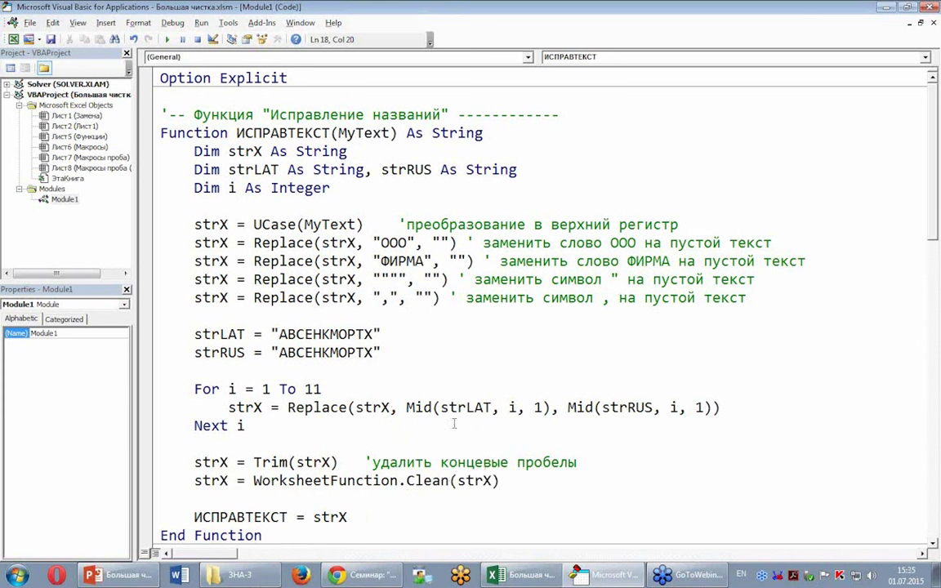
- Comment the Clean line with 'удалить непечатные символы'
{"action": "left_click", "coordinate": [511, 480]}
{"action": "type", "text": "удалить неп"}
{"action": "key", "text": "BackSpace"}
{"action": "type", "text": "непечатные символы"}
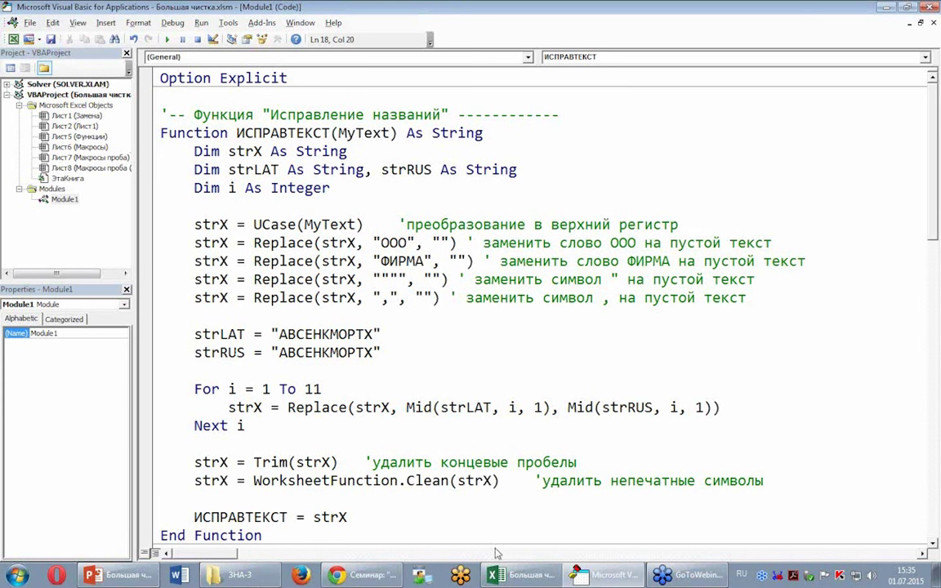
- On the Макросы sheet, refill the ИСПРАВТЕКСТ formula from C2 down to C9
{"action": "mouse_move", "coordinate": [514, 576]}
{"action": "left_click", "coordinate": [465, 524]}
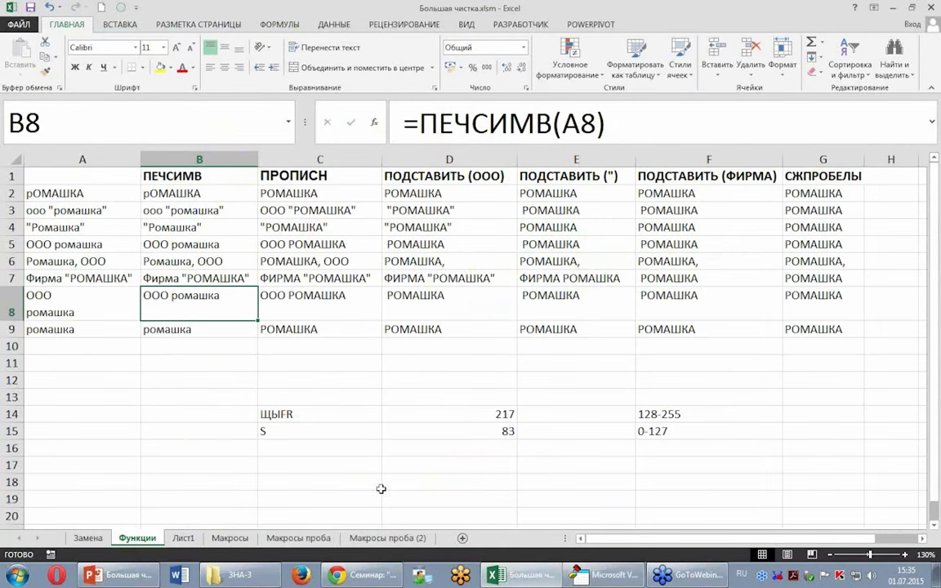
{"action": "left_click", "coordinate": [230, 538]}
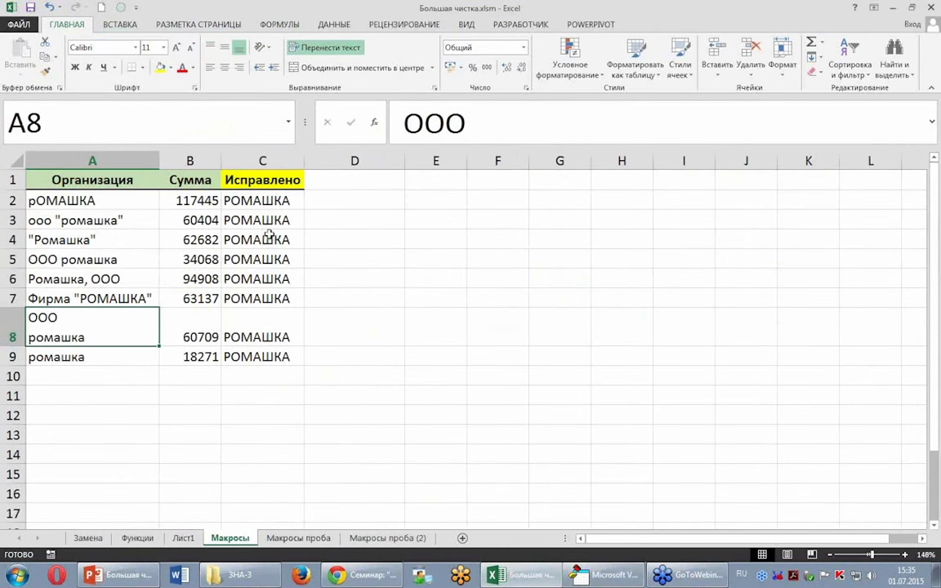
{"action": "left_click", "coordinate": [250, 196]}
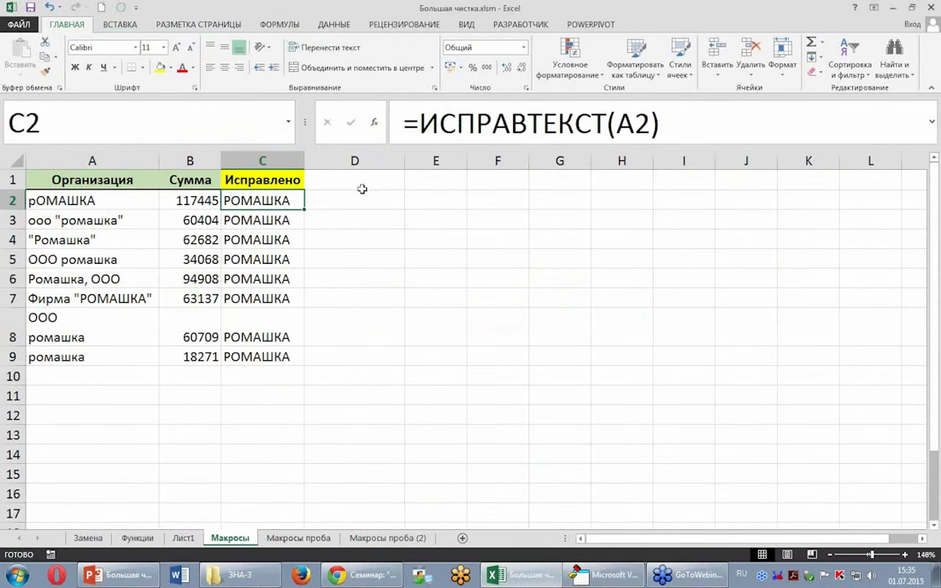
{"action": "double_click", "coordinate": [304, 210]}
{"action": "left_click", "coordinate": [242, 335]}
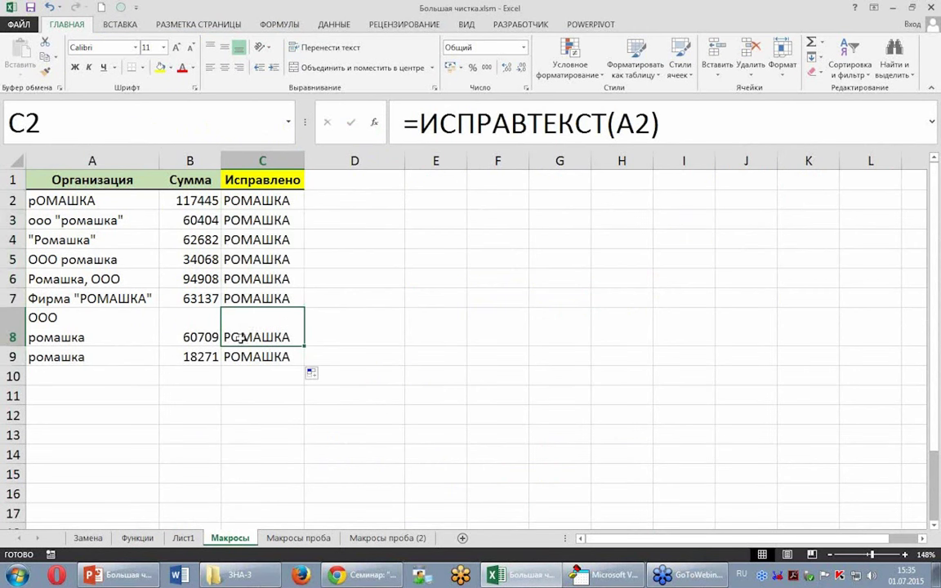
{"action": "left_click", "coordinate": [246, 355]}
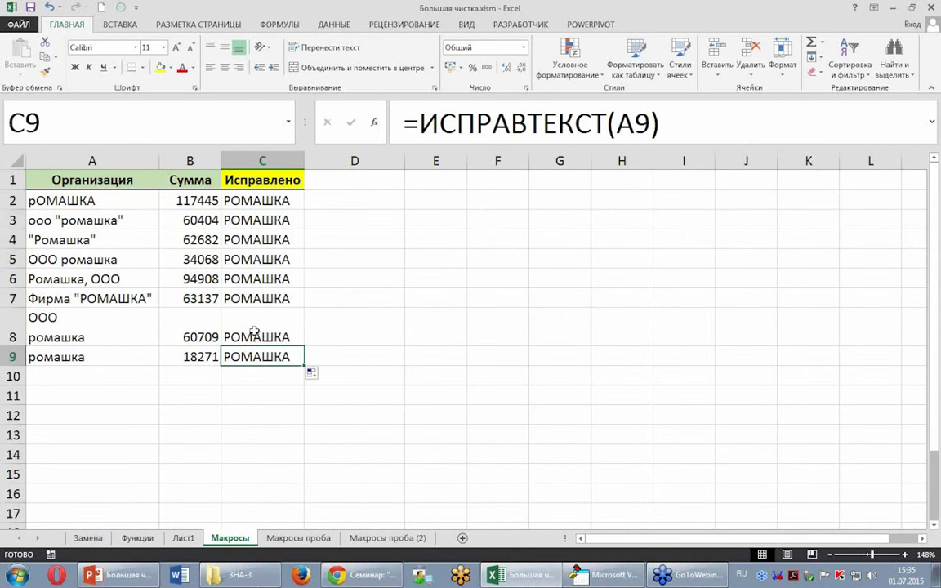
- Top-align cell C8 so its РОМАШКА result sits beside ООО
{"action": "left_click", "coordinate": [250, 329]}
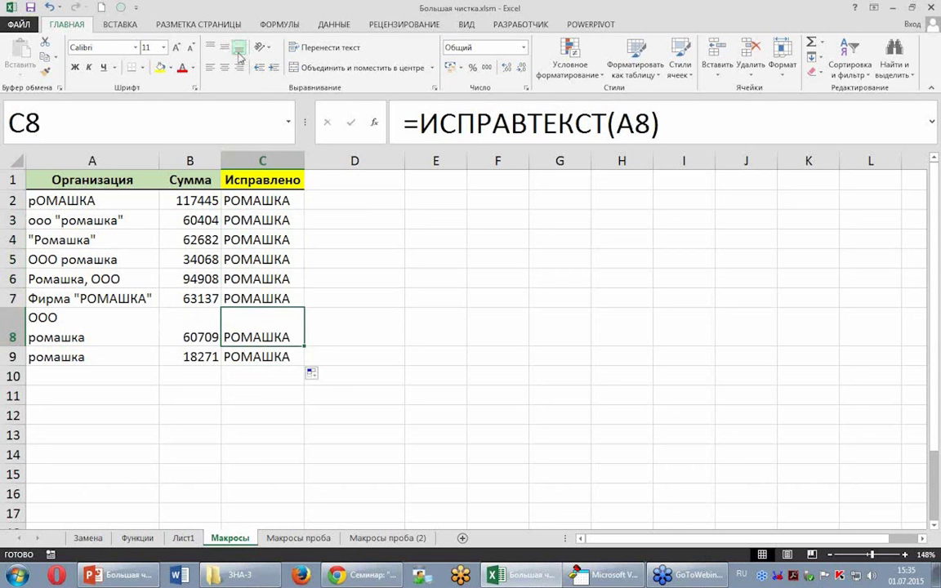
{"action": "left_click", "coordinate": [210, 50]}
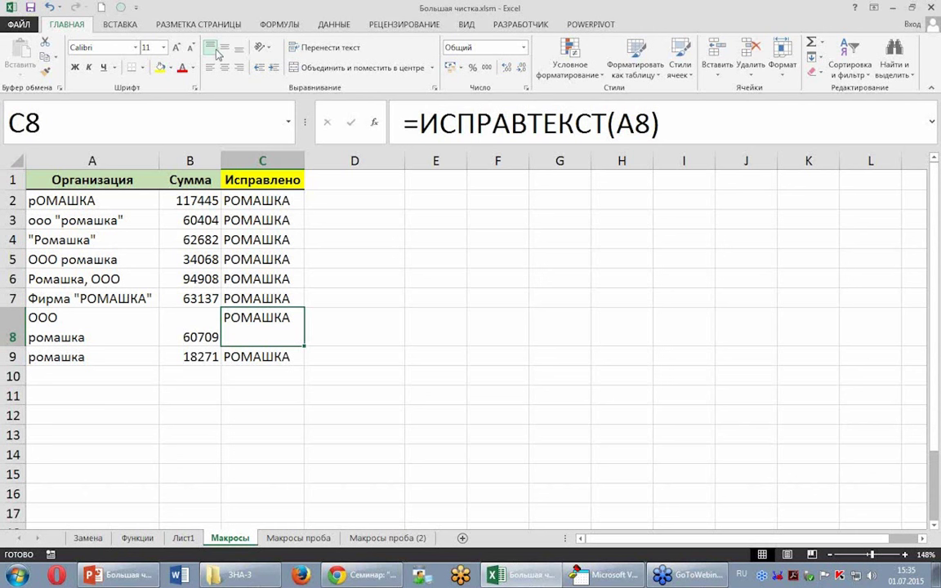
{"action": "left_click", "coordinate": [267, 263]}
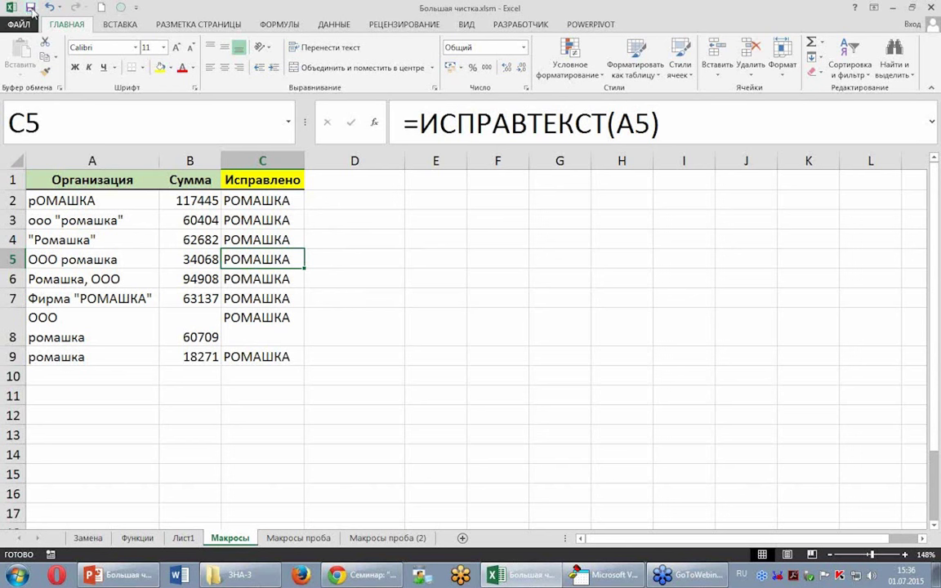
{"action": "left_click", "coordinate": [299, 537]}
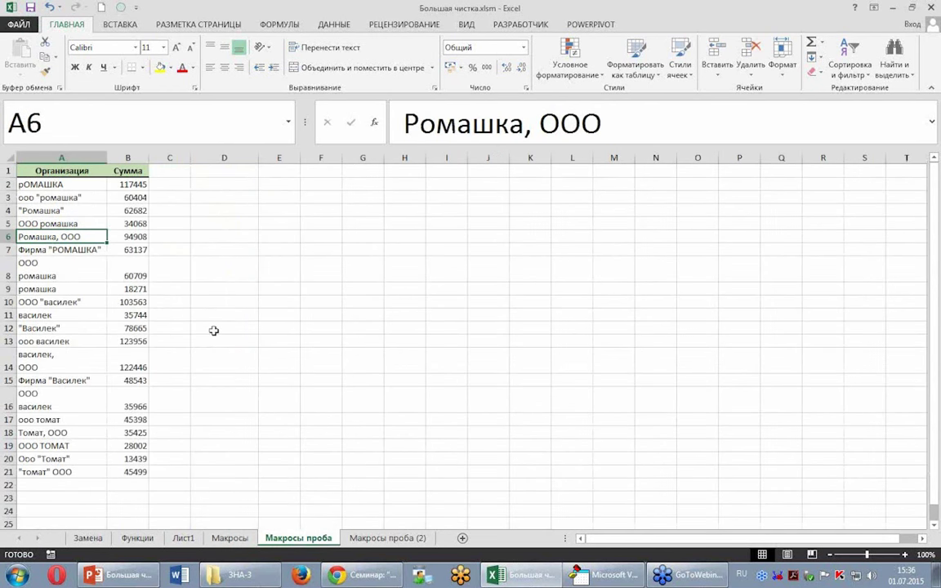
{"action": "left_click", "coordinate": [65, 288]}
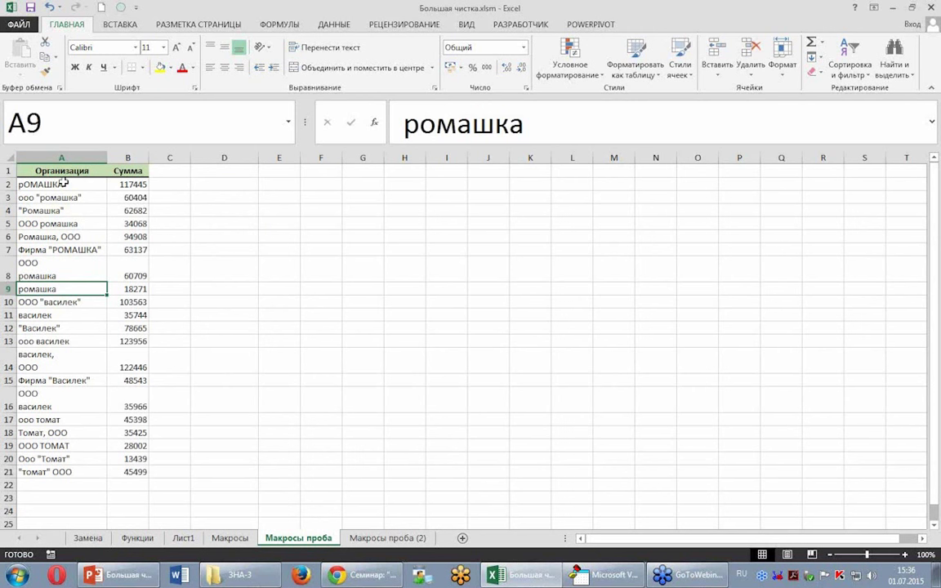
{"action": "left_click_drag", "start_coordinate": [62, 183], "coordinate": [61, 470]}
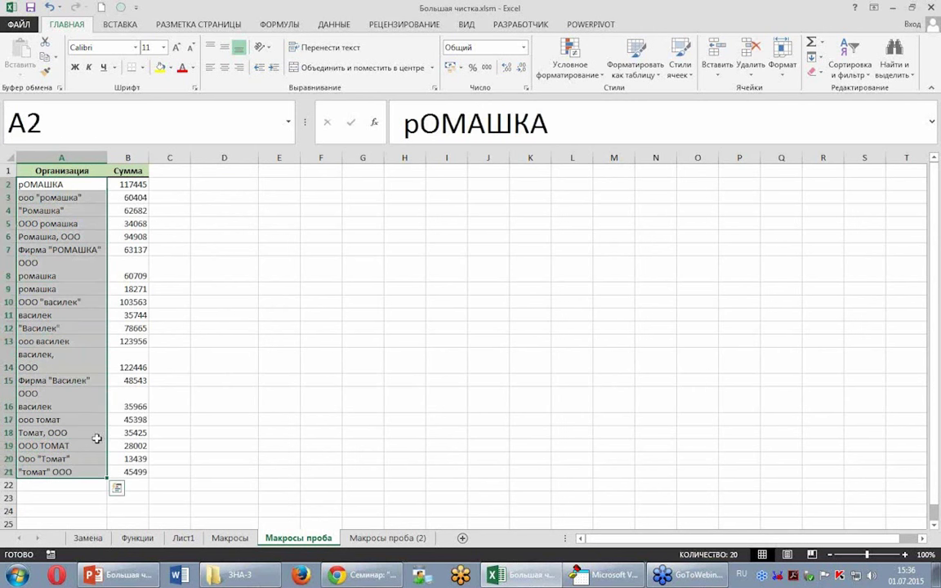
{"action": "key", "text": "ctrl+c"}
{"action": "left_click", "coordinate": [318, 186]}
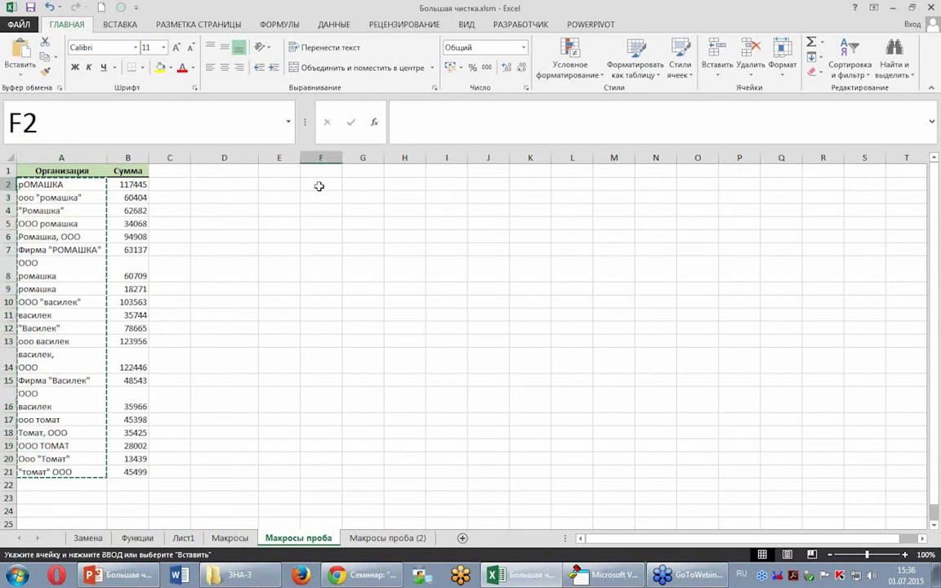
{"action": "key", "text": "ctrl+v"}
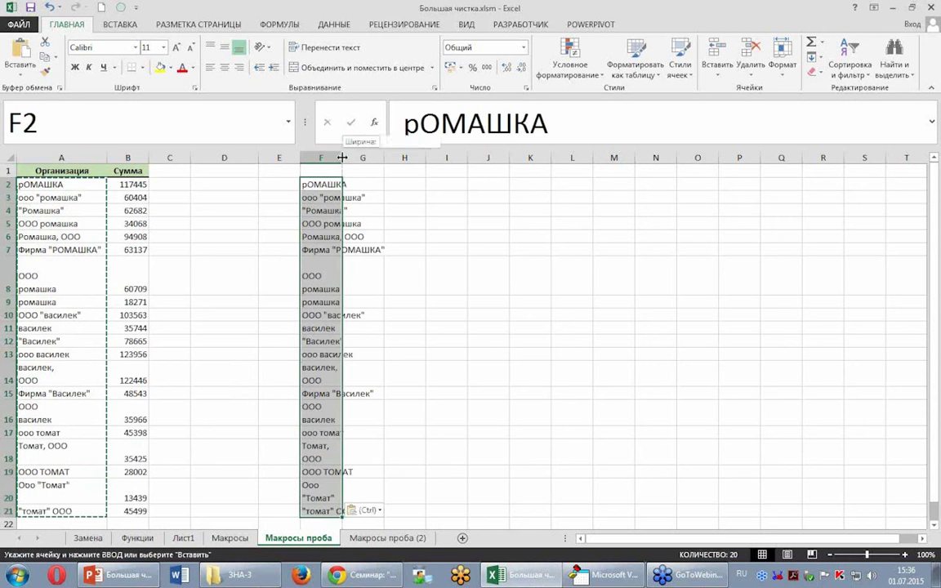
{"action": "left_click_drag", "start_coordinate": [342, 158], "coordinate": [422, 158]}
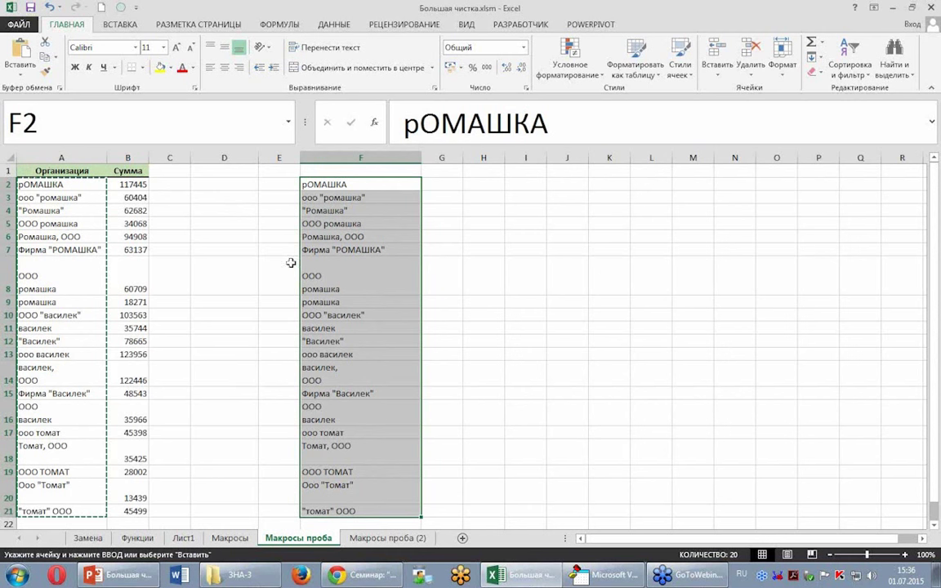
{"action": "left_click", "coordinate": [519, 25]}
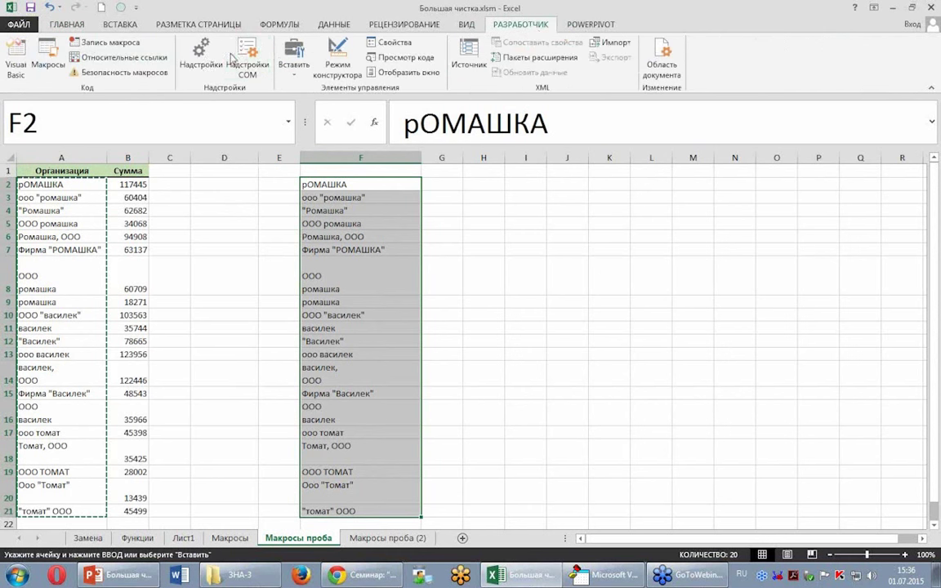
{"action": "left_click", "coordinate": [48, 55]}
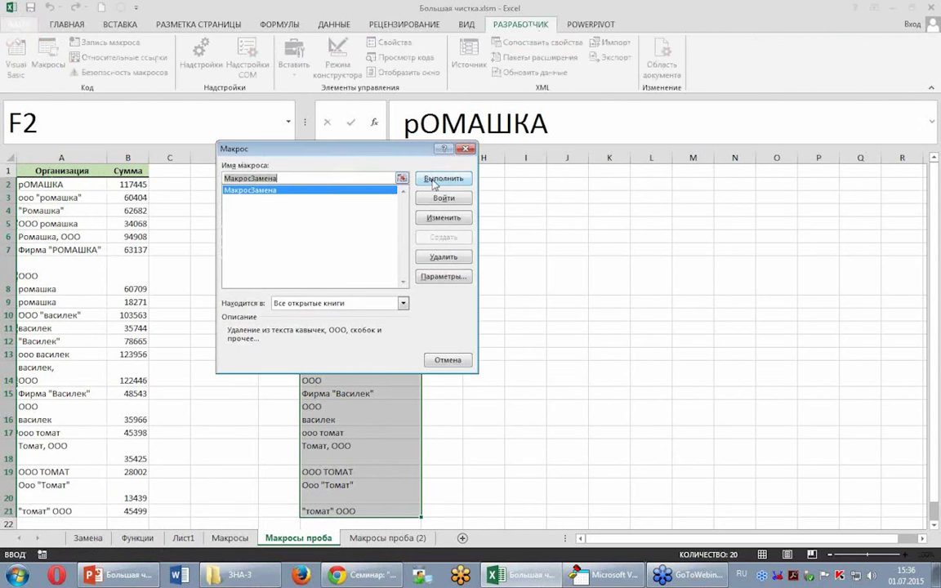
{"action": "left_click", "coordinate": [442, 178]}
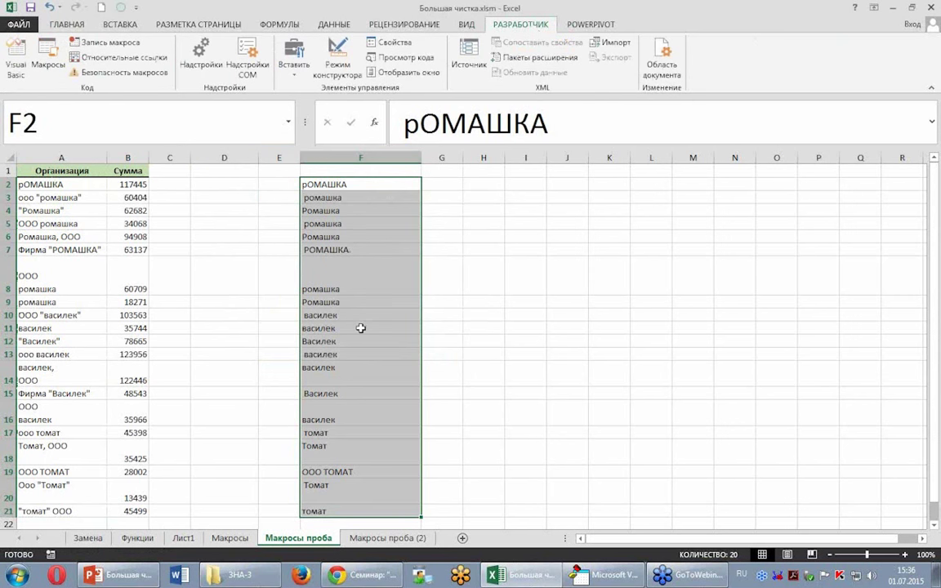
{"action": "left_click", "coordinate": [362, 327]}
{"action": "scroll", "coordinate": [366, 324], "scroll_direction": "down", "scroll_amount": 2}
{"action": "scroll", "coordinate": [368, 323], "scroll_direction": "up", "scroll_amount": 1}
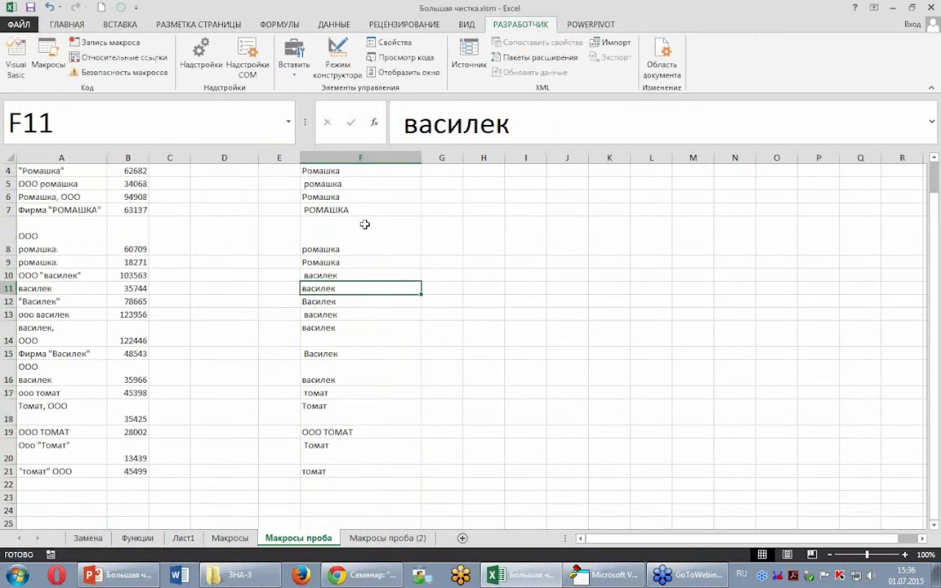
{"action": "scroll", "coordinate": [364, 223], "scroll_direction": "up", "scroll_amount": 1}
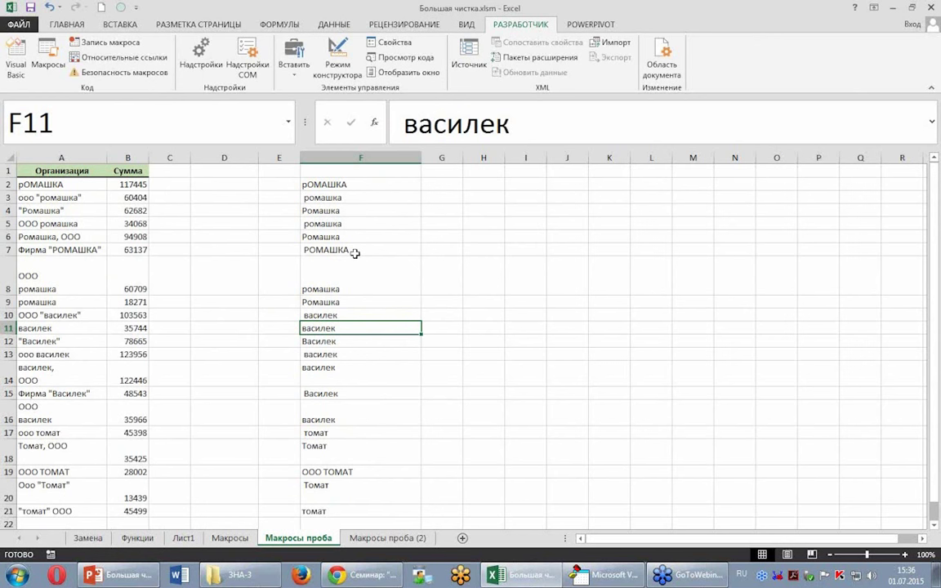
{"action": "scroll", "coordinate": [357, 315], "scroll_direction": "down", "scroll_amount": 1}
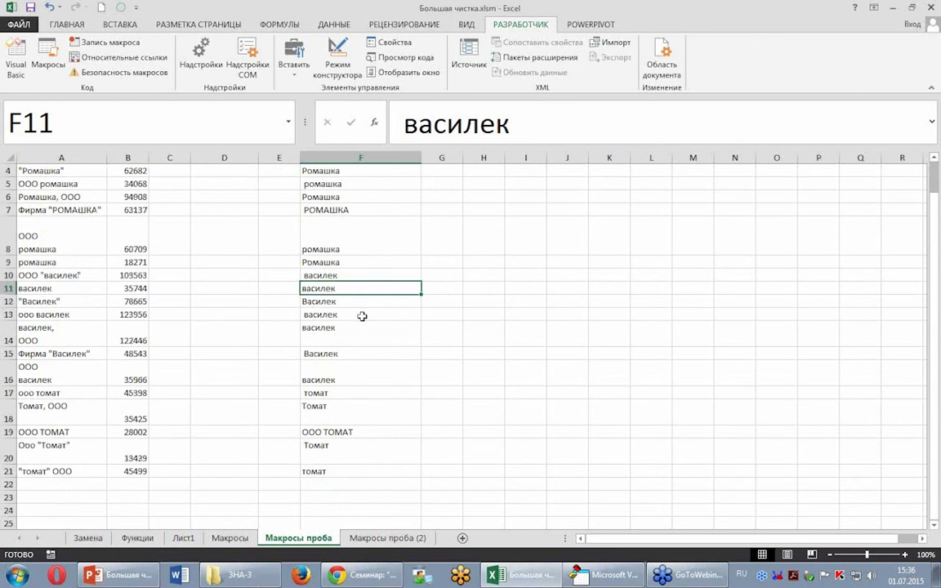
{"action": "scroll", "coordinate": [362, 315], "scroll_direction": "up", "scroll_amount": 1}
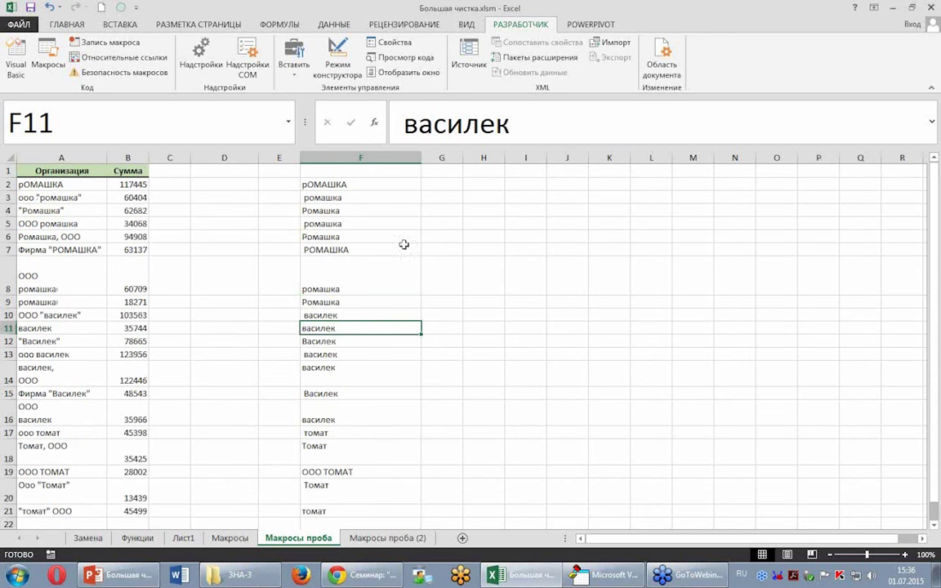
- Enter =ИСПРАВТЕКСТ(A2) in C2 via Insert Function's User Defined category
{"action": "left_click", "coordinate": [169, 184]}
{"action": "left_click", "coordinate": [375, 123]}
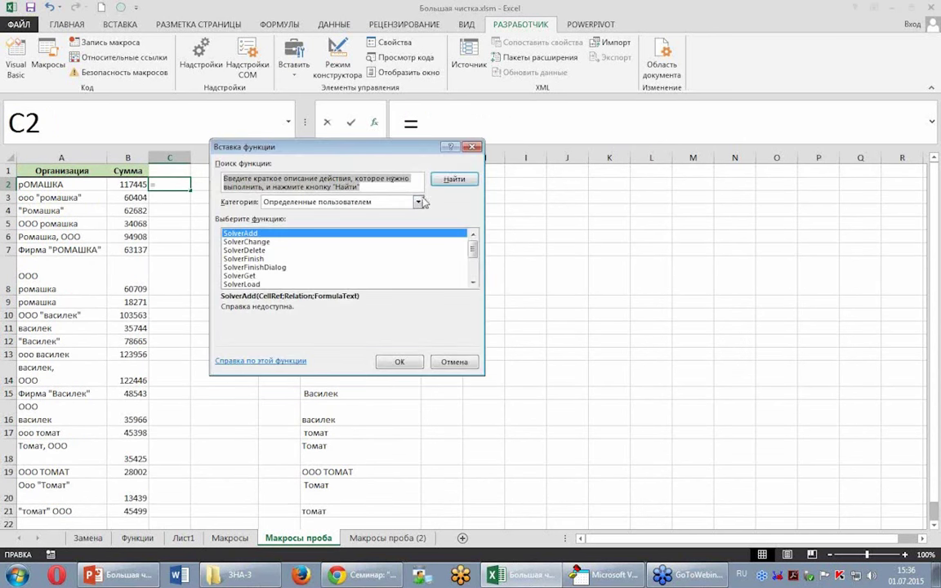
{"action": "scroll", "coordinate": [475, 270], "scroll_direction": "down", "scroll_amount": 1}
{"action": "scroll", "coordinate": [474, 270], "scroll_direction": "down", "scroll_amount": 2}
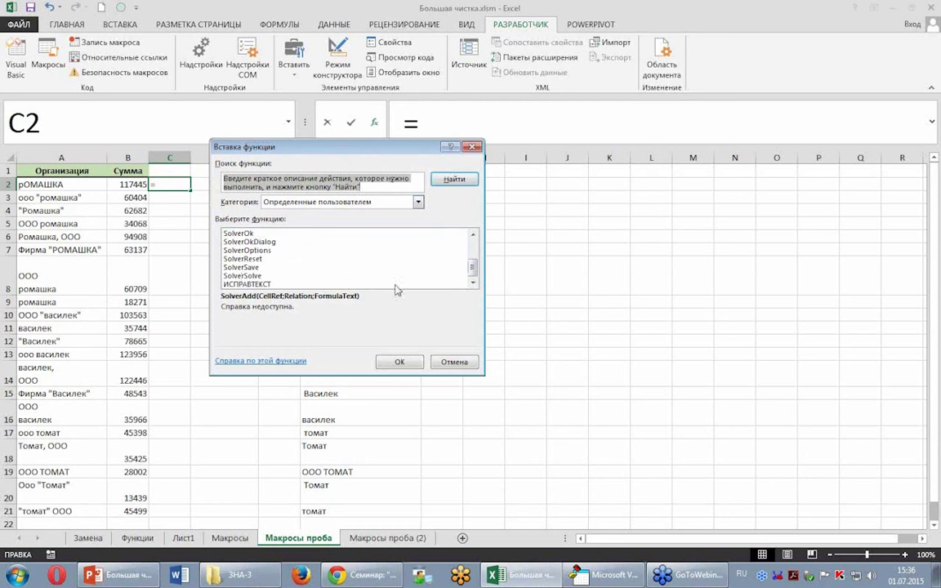
{"action": "left_click", "coordinate": [310, 284]}
{"action": "left_click", "coordinate": [399, 363]}
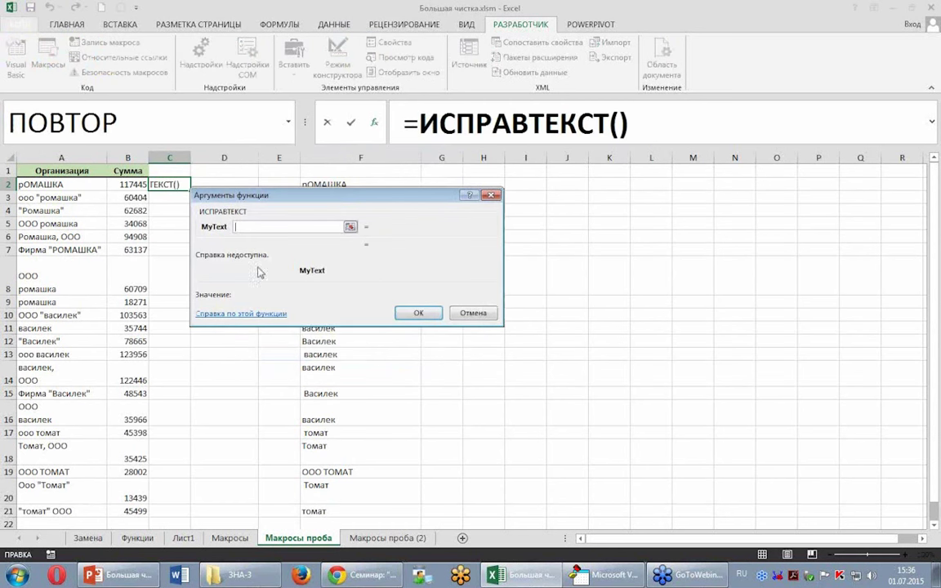
{"action": "left_click", "coordinate": [69, 184]}
{"action": "left_click", "coordinate": [418, 313]}
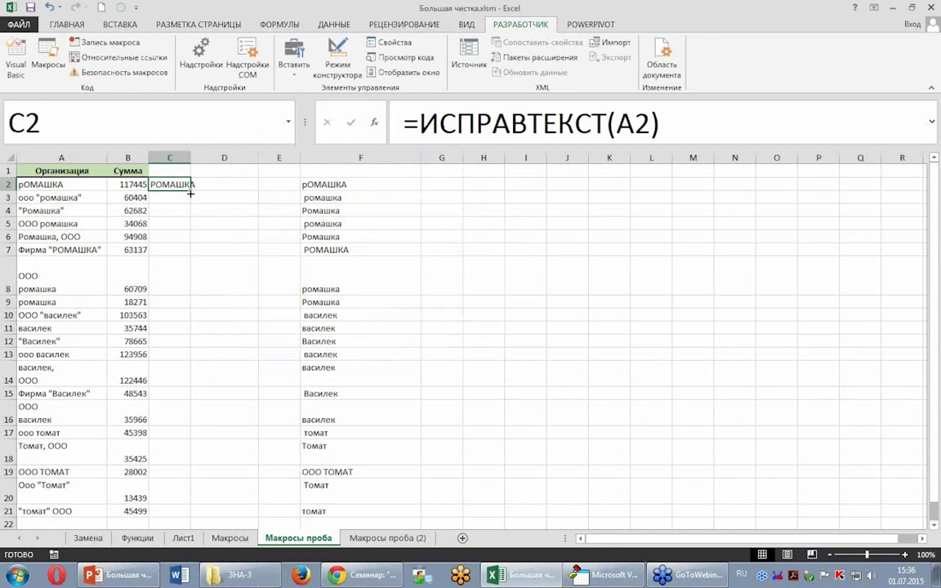
- Fill the formula down to C21 and compare C19's uncleaned 'ООО ТОМАТ' with A19
{"action": "double_click", "coordinate": [190, 194]}
{"action": "left_click", "coordinate": [227, 280]}
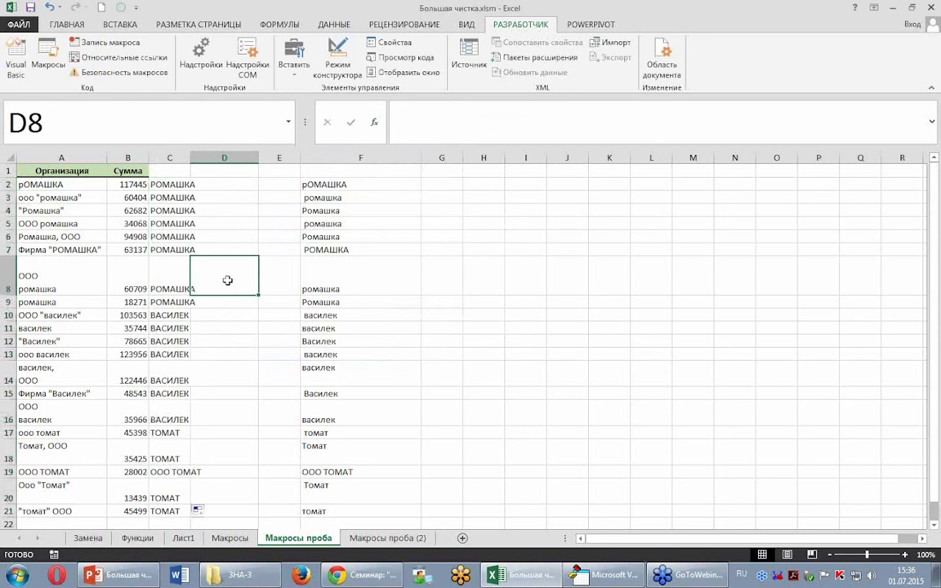
{"action": "scroll", "coordinate": [196, 245], "scroll_direction": "down", "scroll_amount": 2}
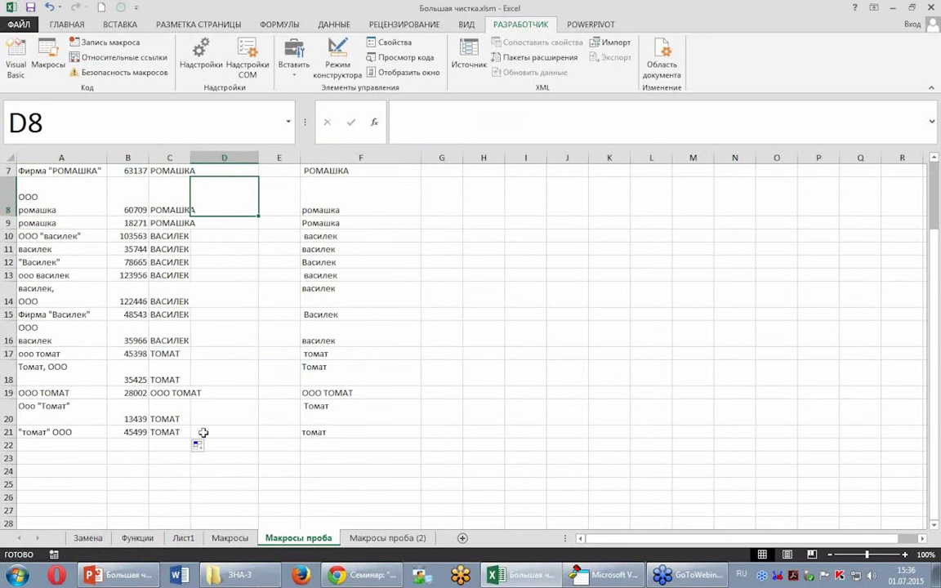
{"action": "left_click", "coordinate": [187, 393]}
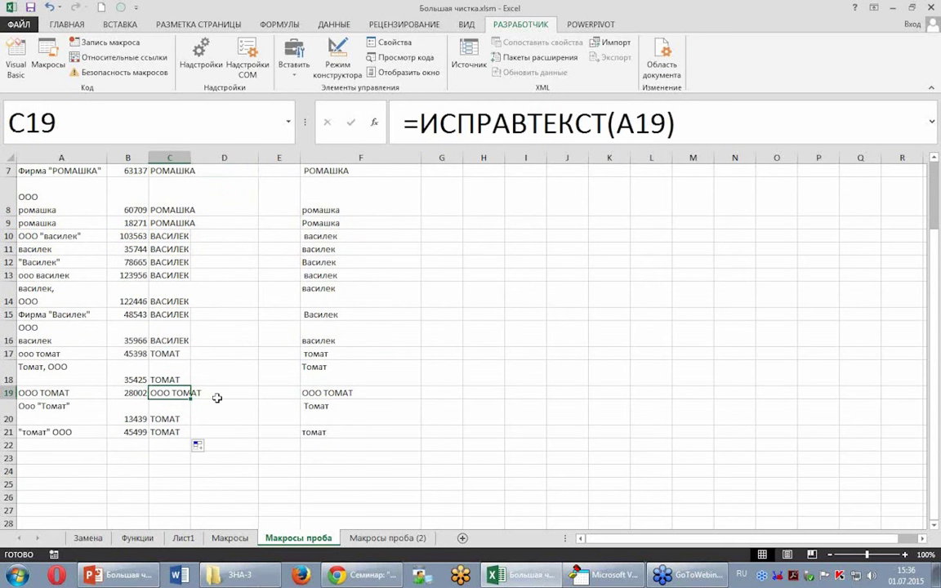
{"action": "left_click", "coordinate": [41, 393]}
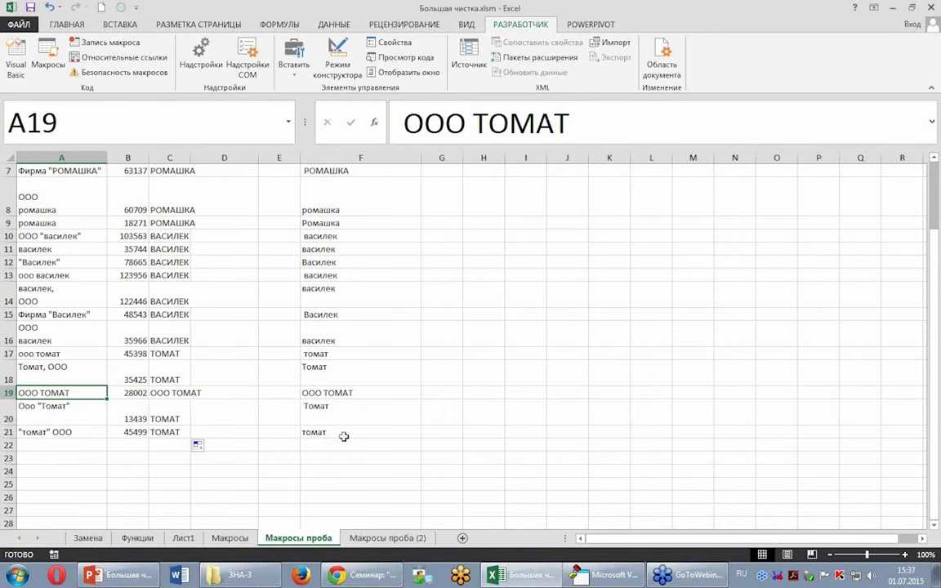
{"action": "left_click", "coordinate": [605, 575]}
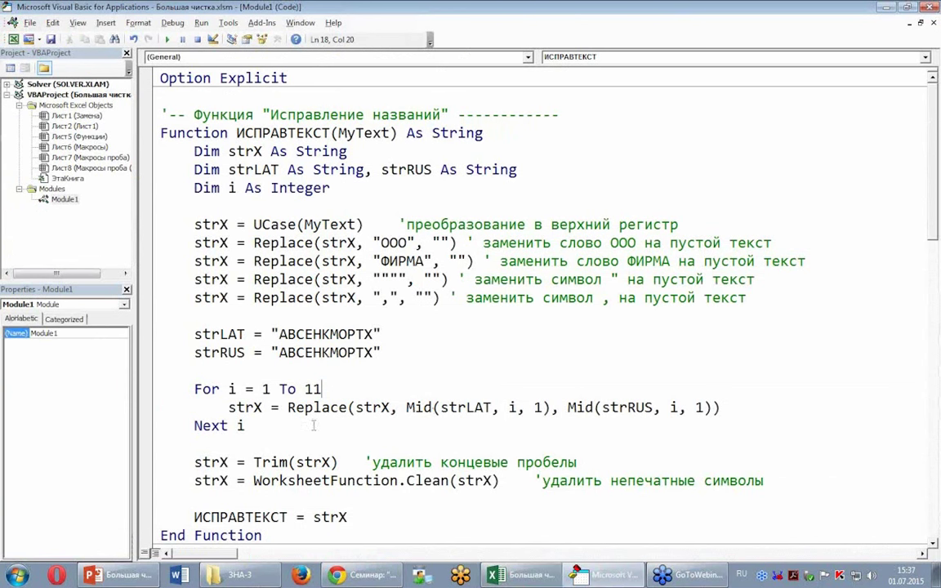
- Move the four Replace lines for ООО, ФИРМА, quotes and commas below the Next i loop
{"action": "left_click_drag", "start_coordinate": [245, 426], "coordinate": [152, 351]}
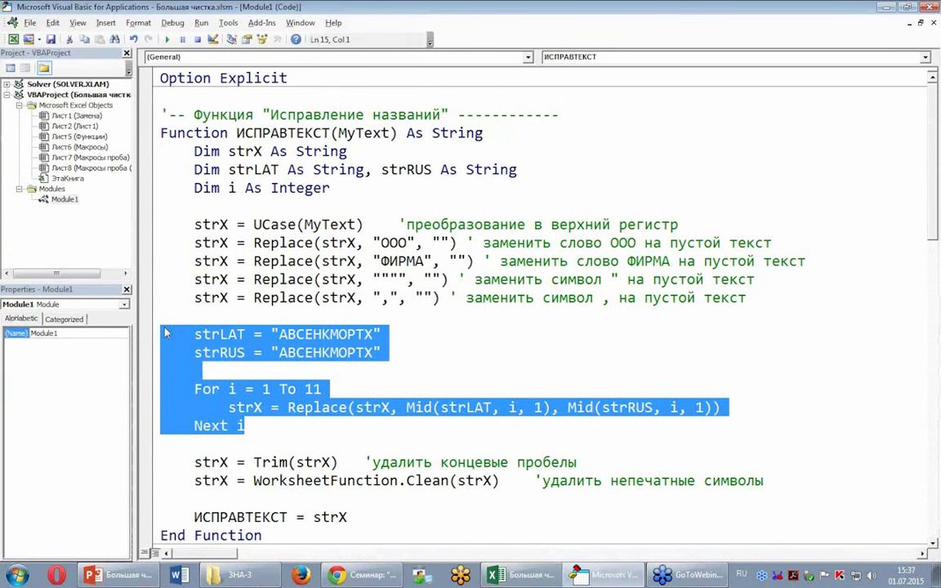
{"action": "left_click_drag", "start_coordinate": [151, 243], "coordinate": [152, 303]}
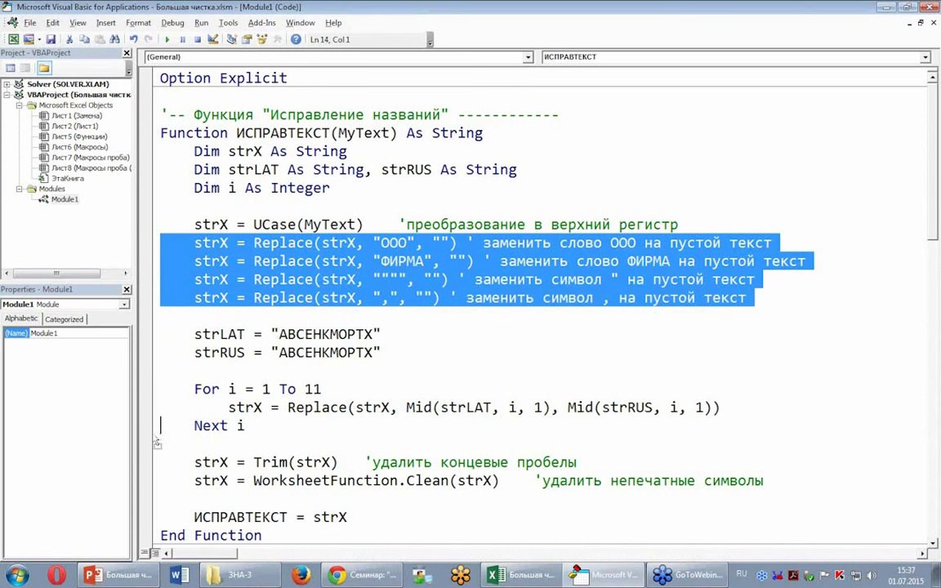
{"action": "left_click_drag", "start_coordinate": [157, 443], "coordinate": [159, 443]}
{"action": "left_click", "coordinate": [245, 352]}
{"action": "key", "text": "Return"}
{"action": "key", "text": "Up"}
{"action": "key", "text": "Up"}
{"action": "key", "text": "Up"}
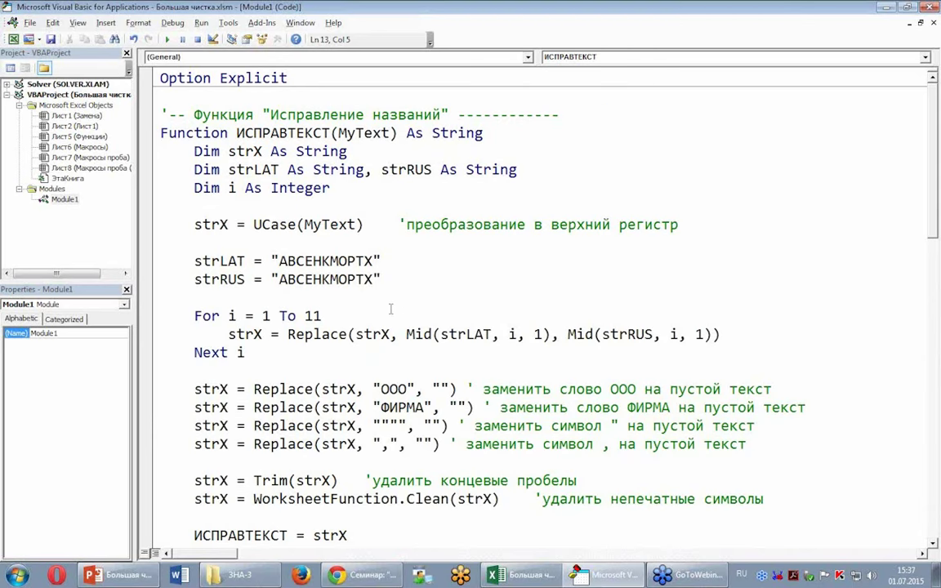
{"action": "scroll", "coordinate": [390, 309], "scroll_direction": "down", "scroll_amount": 1}
- Refill the ИСПРАВТЕКСТ formula from C7 to C21 and review C2:C21's cleaned names
{"action": "left_click", "coordinate": [932, 7]}
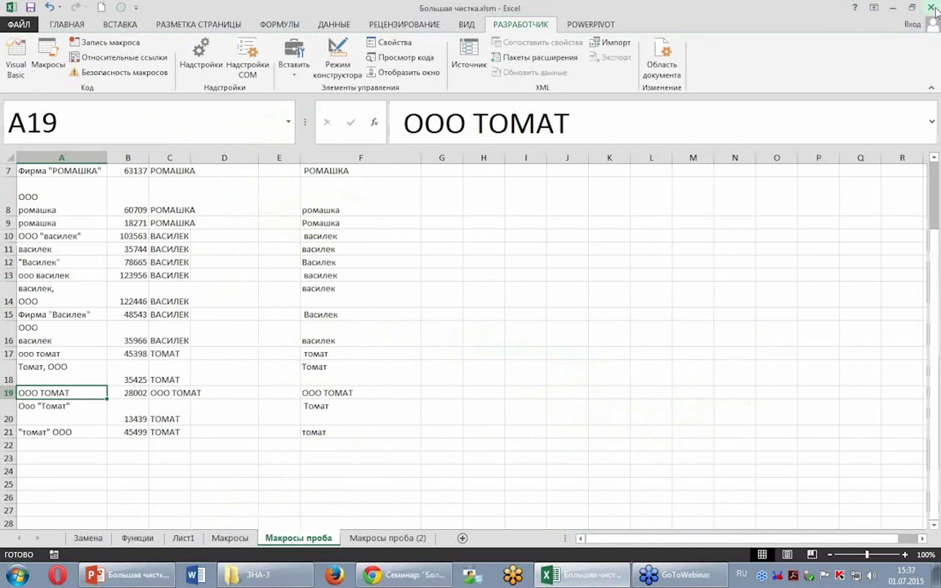
{"action": "left_click", "coordinate": [172, 171]}
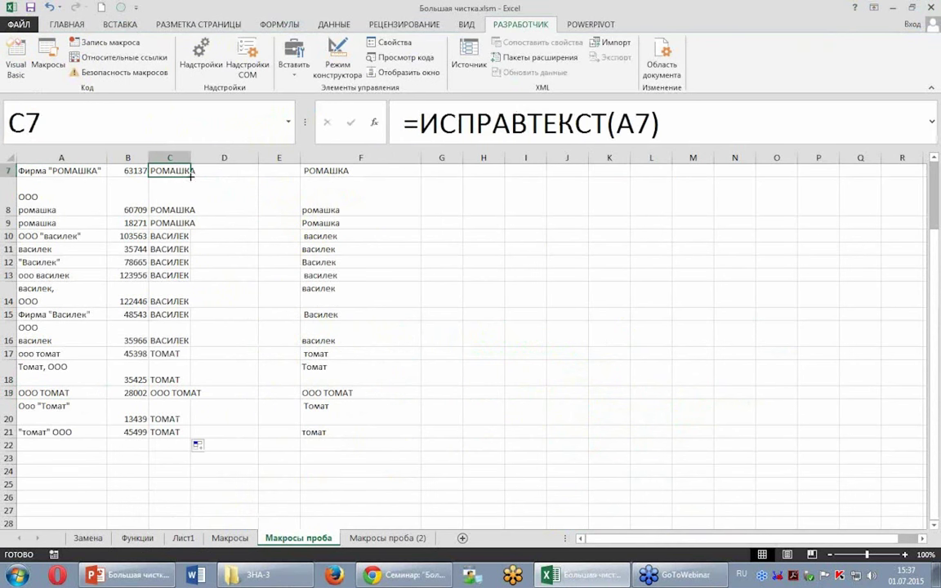
{"action": "left_click_drag", "start_coordinate": [191, 174], "coordinate": [191, 433]}
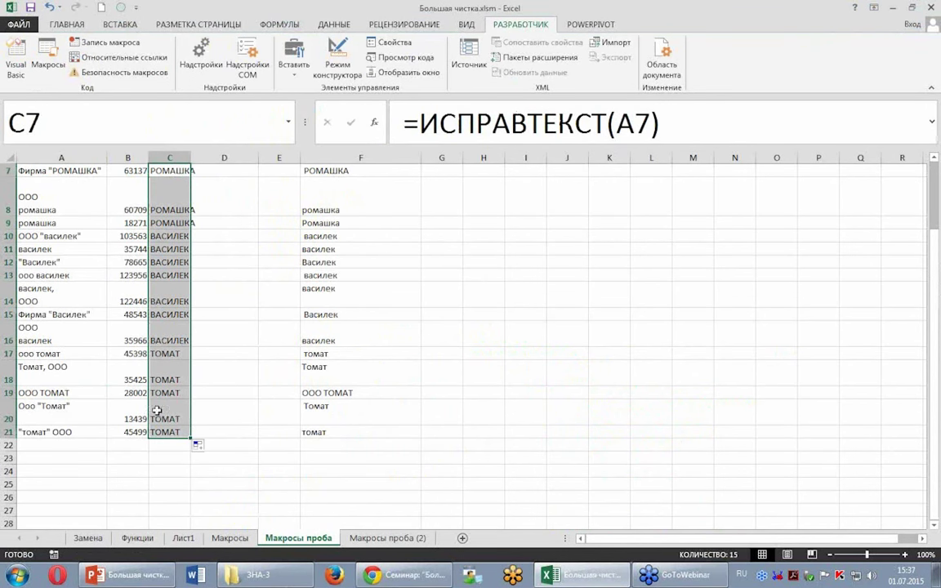
{"action": "left_click", "coordinate": [163, 354]}
{"action": "scroll", "coordinate": [229, 213], "scroll_direction": "up", "scroll_amount": 2}
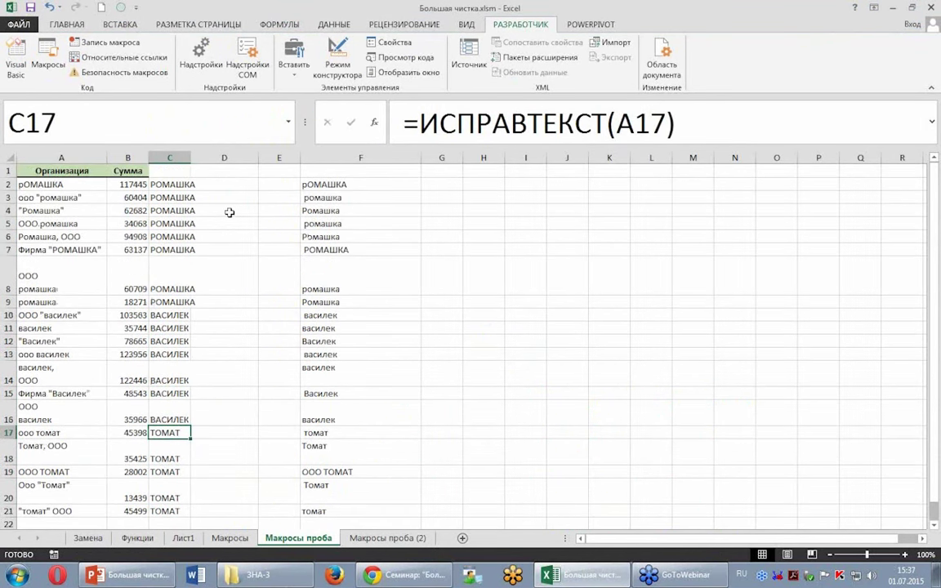
{"action": "scroll", "coordinate": [205, 211], "scroll_direction": "down", "scroll_amount": 1}
{"action": "scroll", "coordinate": [187, 196], "scroll_direction": "up", "scroll_amount": 1}
{"action": "left_click_drag", "start_coordinate": [177, 187], "coordinate": [173, 511]}
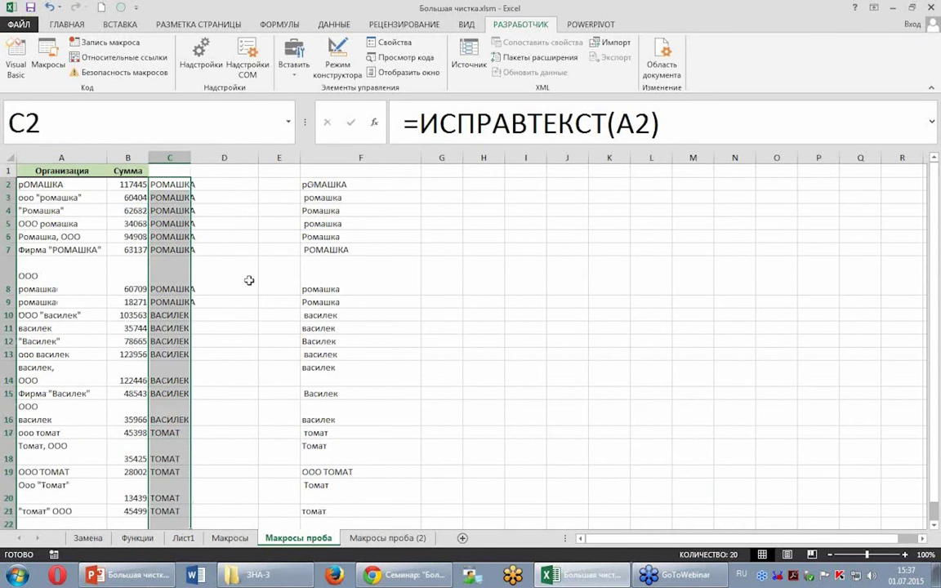
{"action": "scroll", "coordinate": [253, 274], "scroll_direction": "down", "scroll_amount": 1}
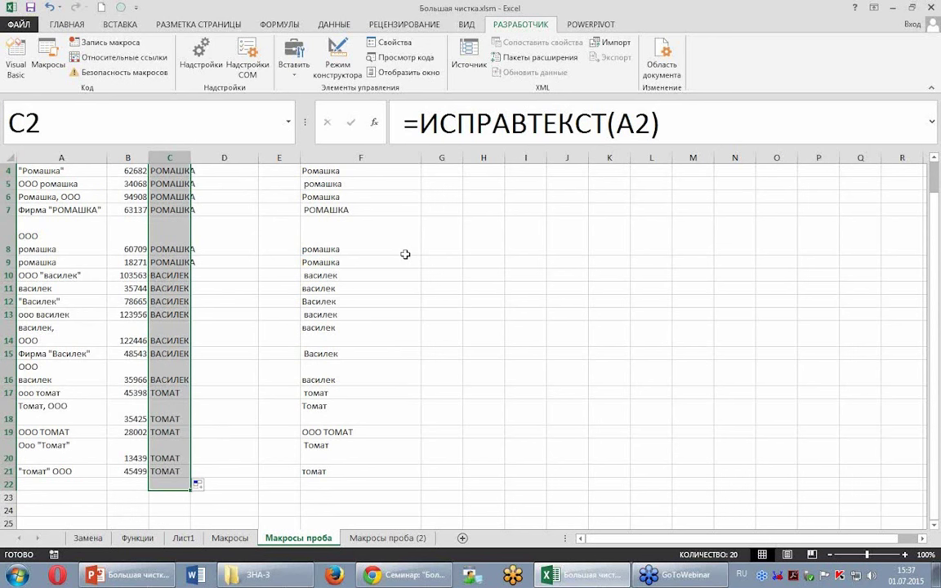
{"action": "scroll", "coordinate": [405, 254], "scroll_direction": "up", "scroll_amount": 1}
{"action": "left_click", "coordinate": [196, 264]}
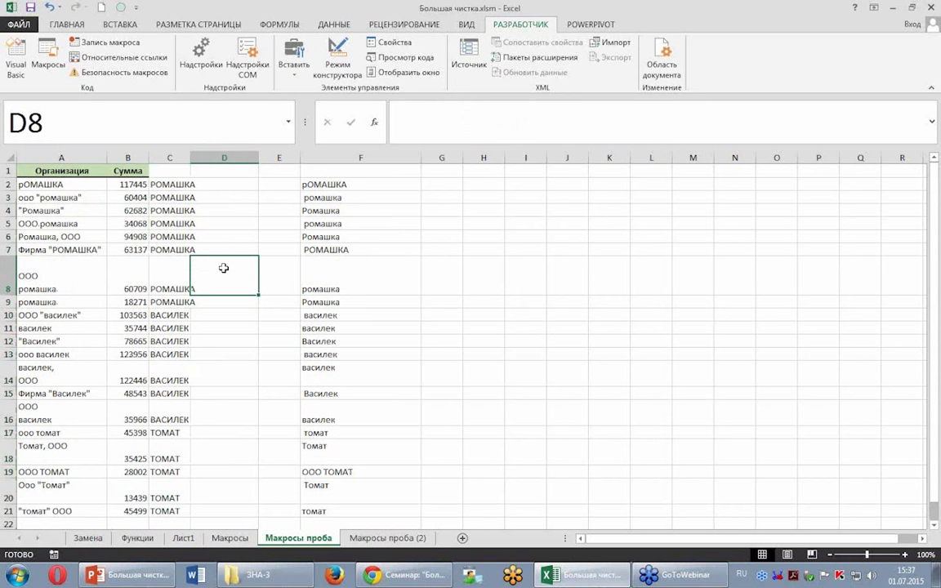
- Widen column C to fit the cleaned company names
{"action": "left_click", "coordinate": [190, 160]}
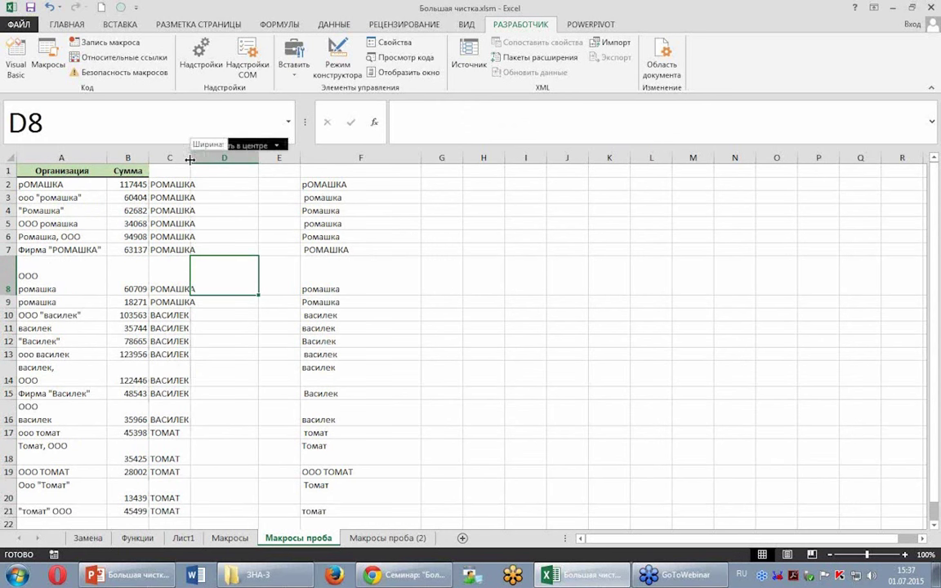
{"action": "left_click_drag", "start_coordinate": [189, 159], "coordinate": [215, 159]}
{"action": "left_click", "coordinate": [191, 237]}
{"action": "left_click", "coordinate": [131, 266]}
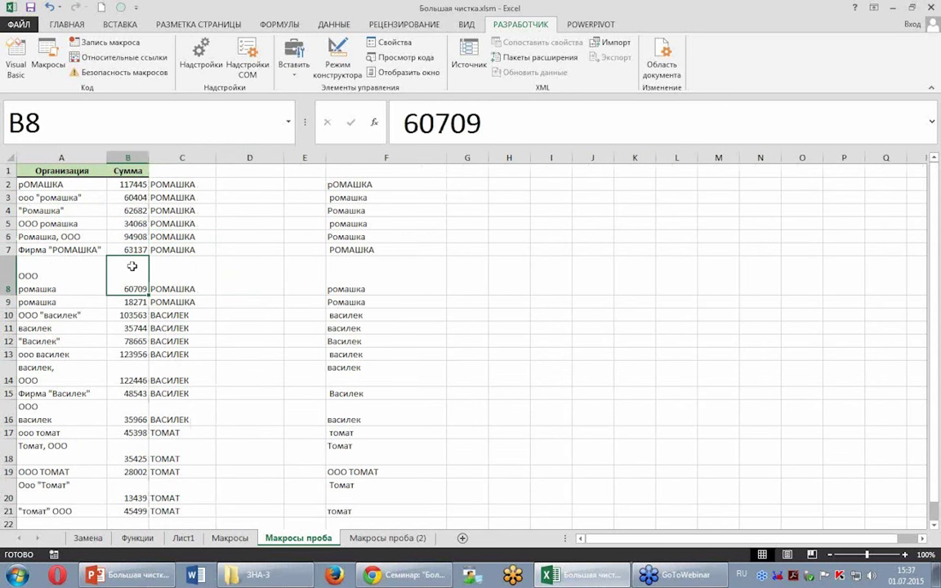
- Compare C10's ИСПРАВТЕКСТ result with F10's macro result, then show the Функции sheet
{"action": "left_click", "coordinate": [34, 305]}
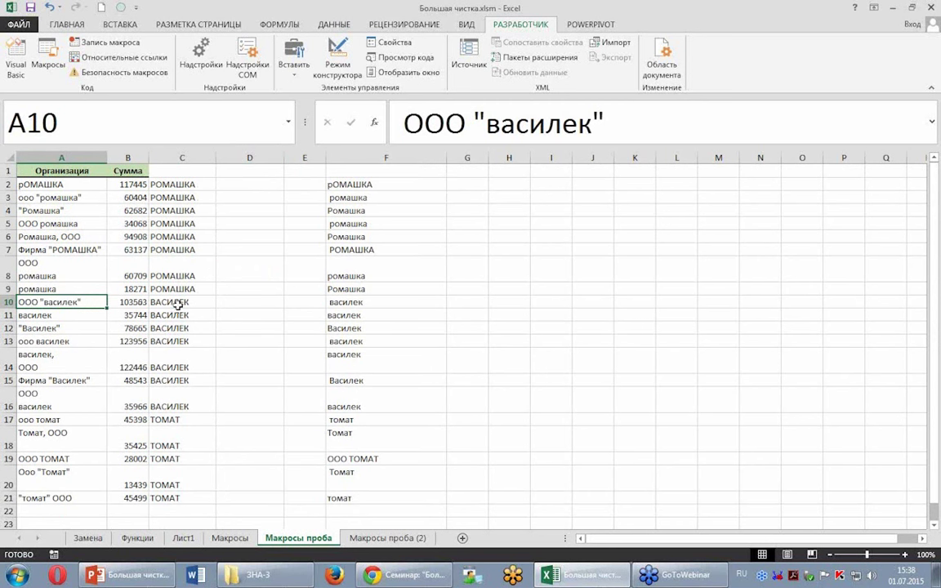
{"action": "left_click", "coordinate": [173, 302]}
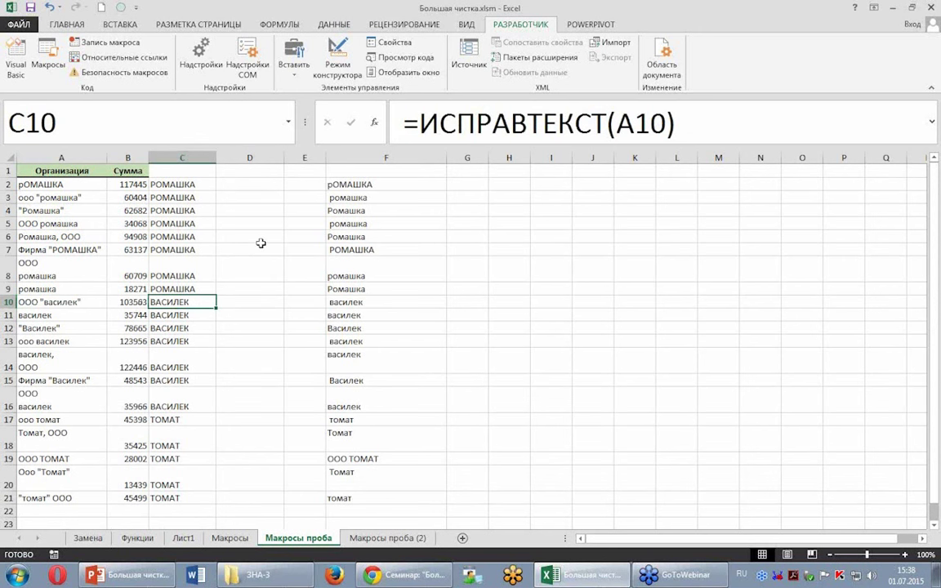
{"action": "left_click", "coordinate": [369, 304]}
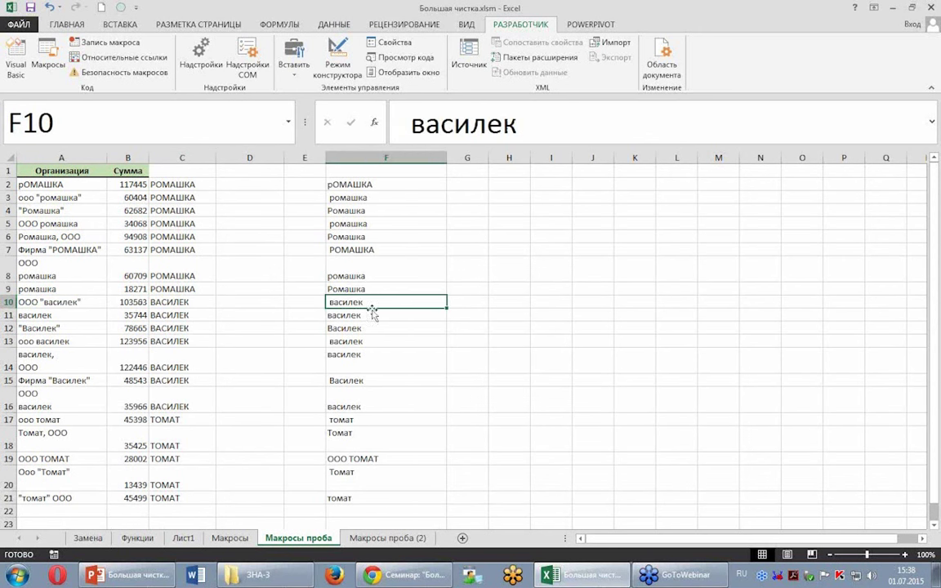
{"action": "left_click", "coordinate": [188, 301]}
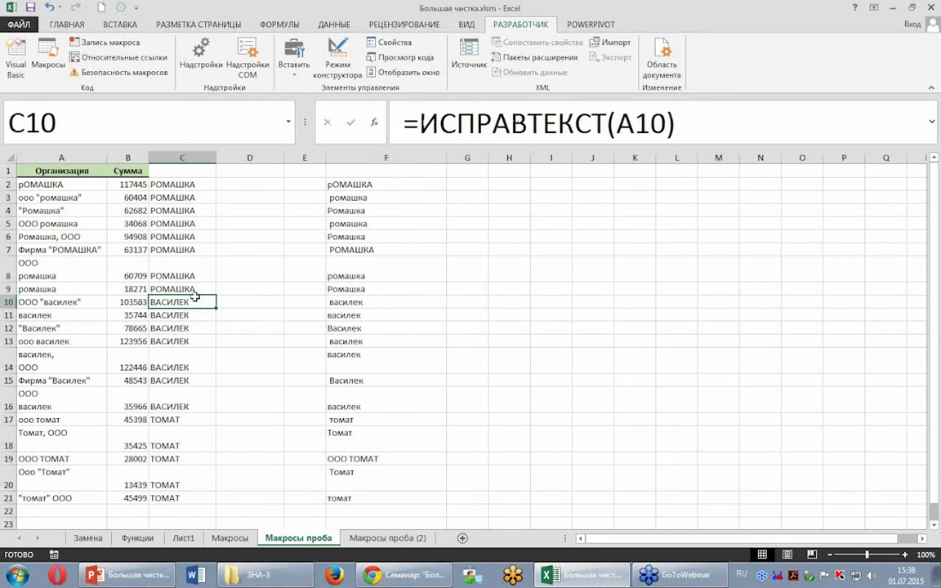
{"action": "left_click", "coordinate": [137, 537]}
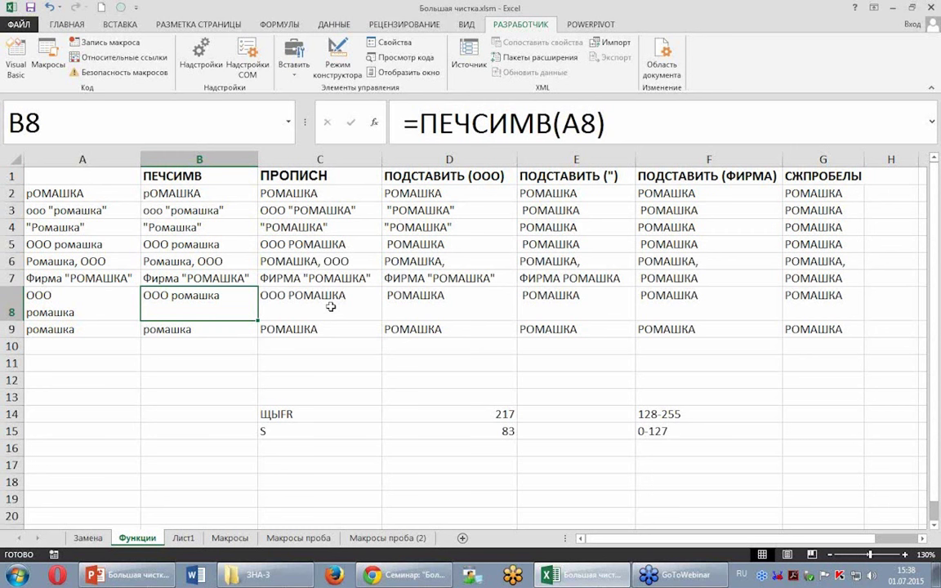
- Inspect the ПРОПИСН and ПОДСТАВИТЬ results in C6 and D6, then return to Макросы проба
{"action": "left_click", "coordinate": [308, 261]}
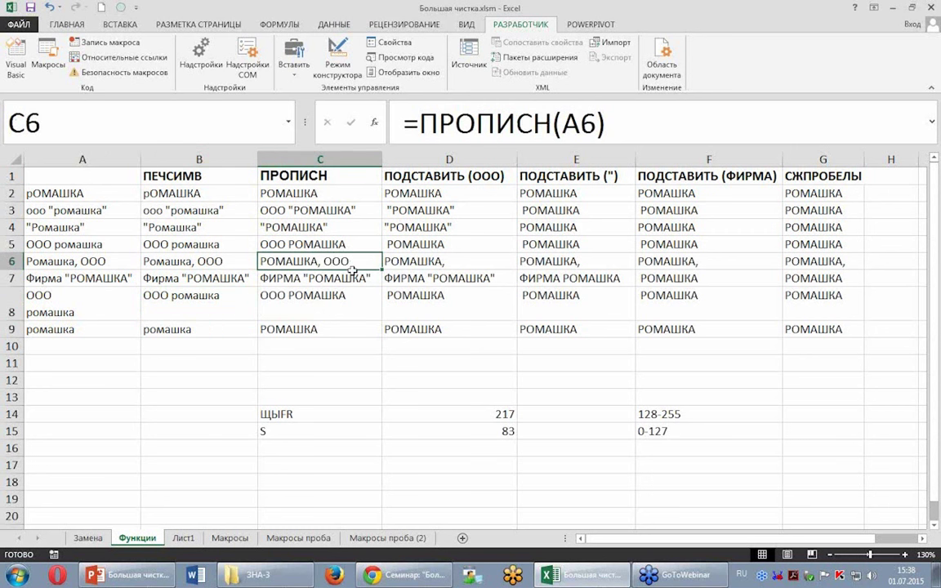
{"action": "left_click", "coordinate": [393, 259]}
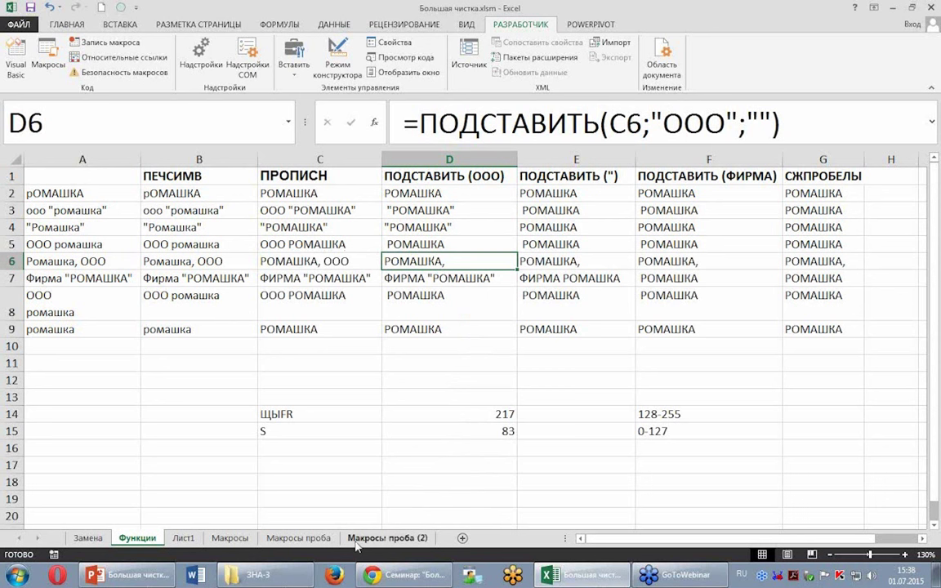
{"action": "left_click", "coordinate": [364, 541]}
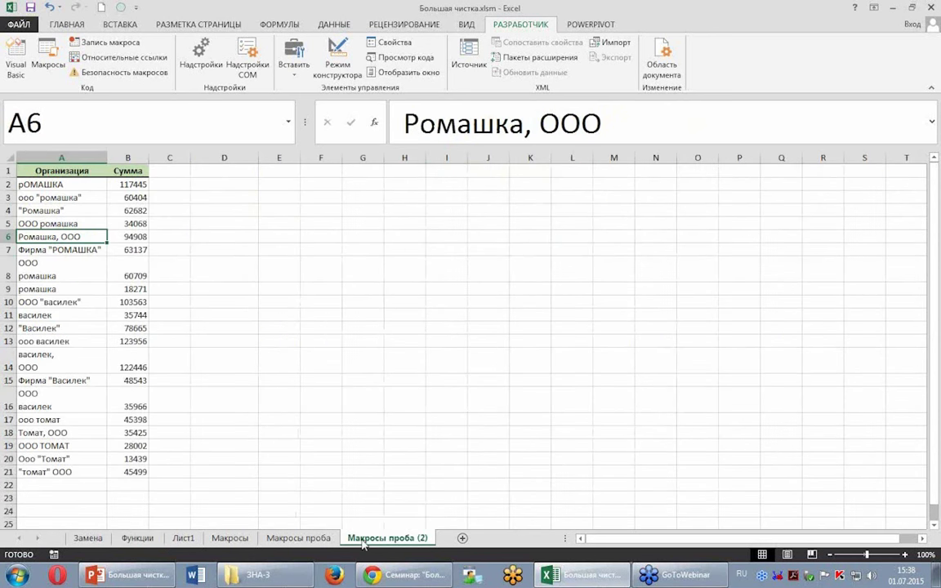
{"action": "left_click", "coordinate": [282, 539]}
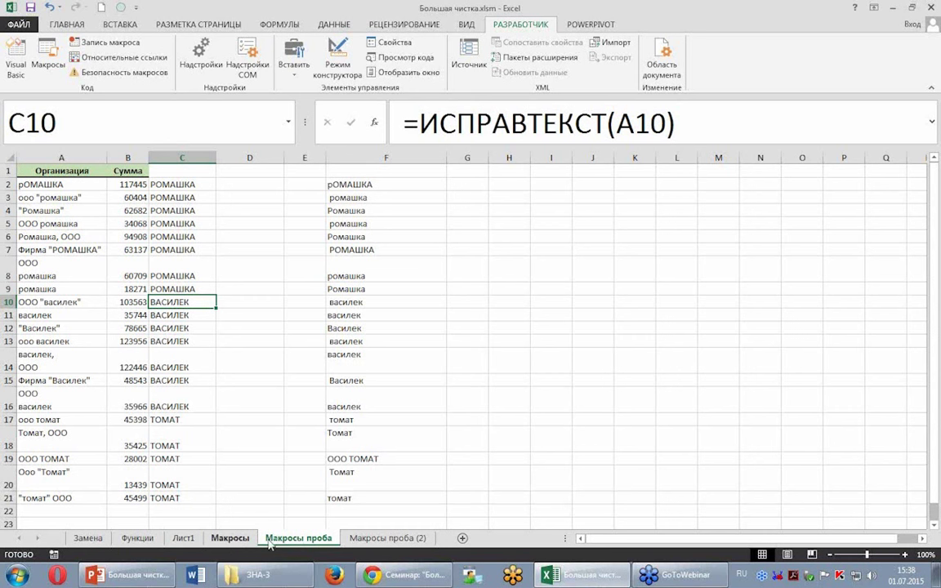
{"action": "left_click", "coordinate": [360, 539]}
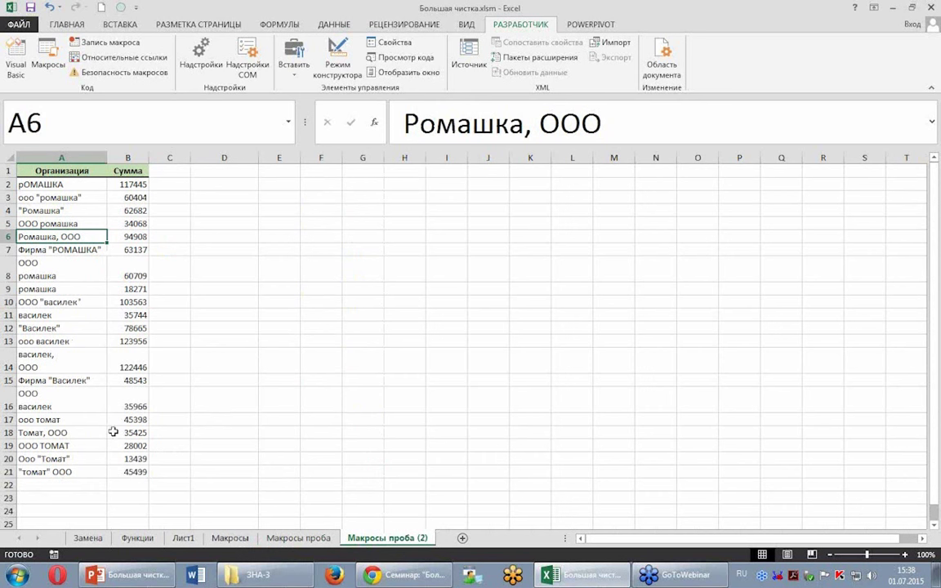
{"action": "left_click", "coordinate": [298, 538]}
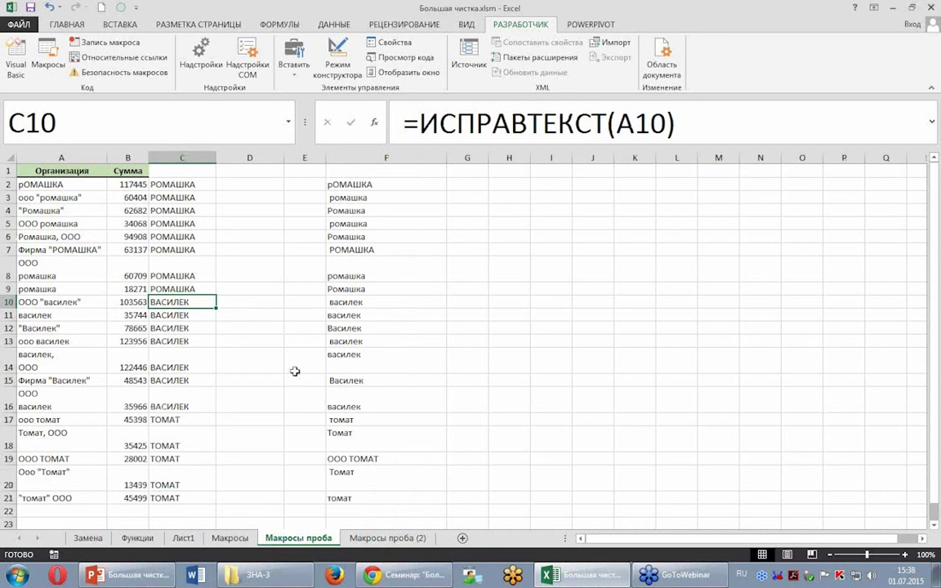
- Review the raw names in A11 and A14, then bring up the specialist.ru group page
{"action": "left_click", "coordinate": [89, 318]}
{"action": "left_click", "coordinate": [76, 366]}
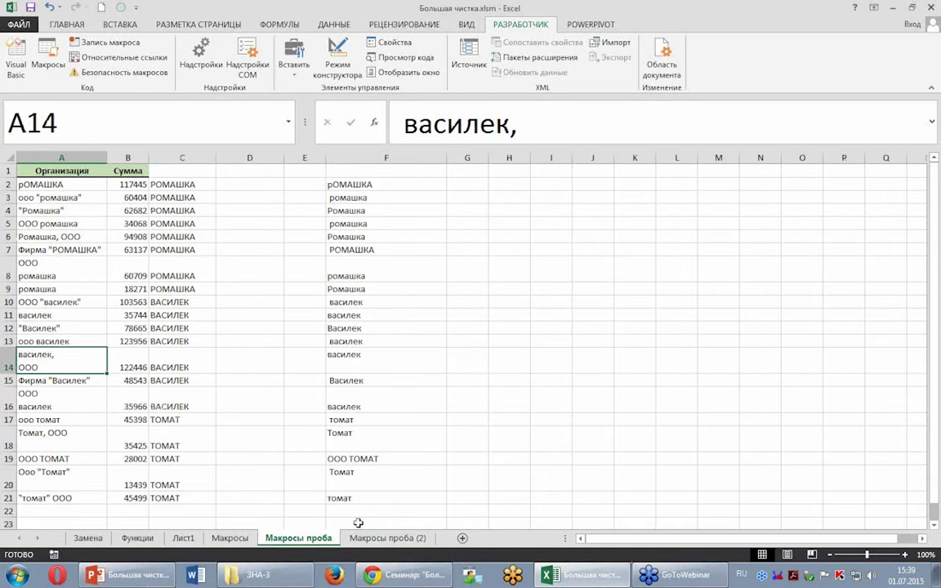
{"action": "left_click", "coordinate": [403, 574]}
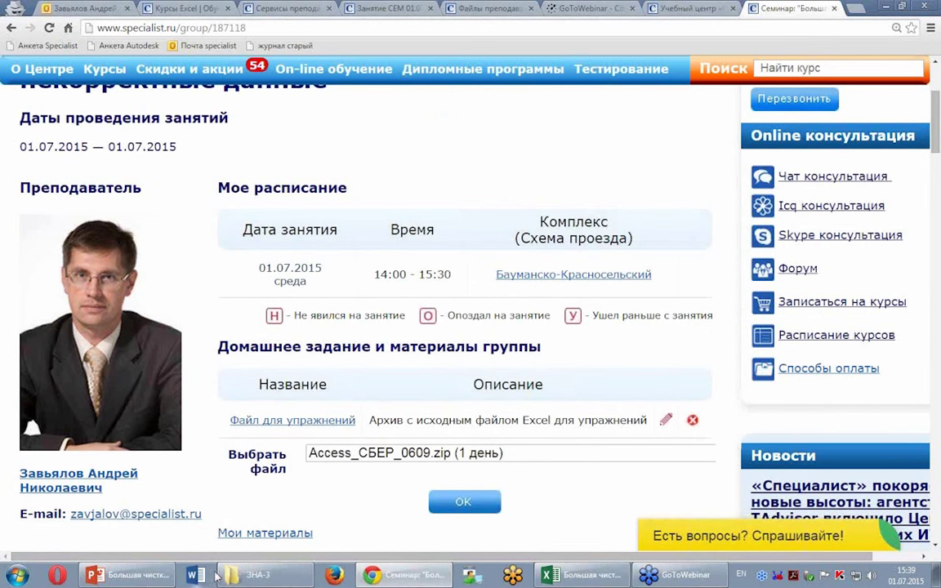
- Bring up the PowerPoint deck and return to slide 6, Основной вопрос
{"action": "left_click", "coordinate": [141, 539]}
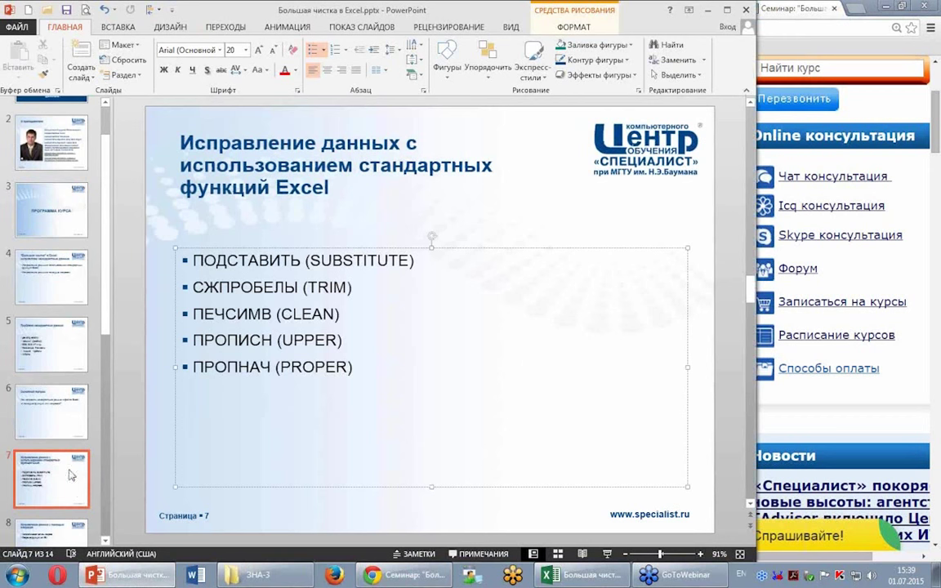
{"action": "left_click", "coordinate": [109, 517]}
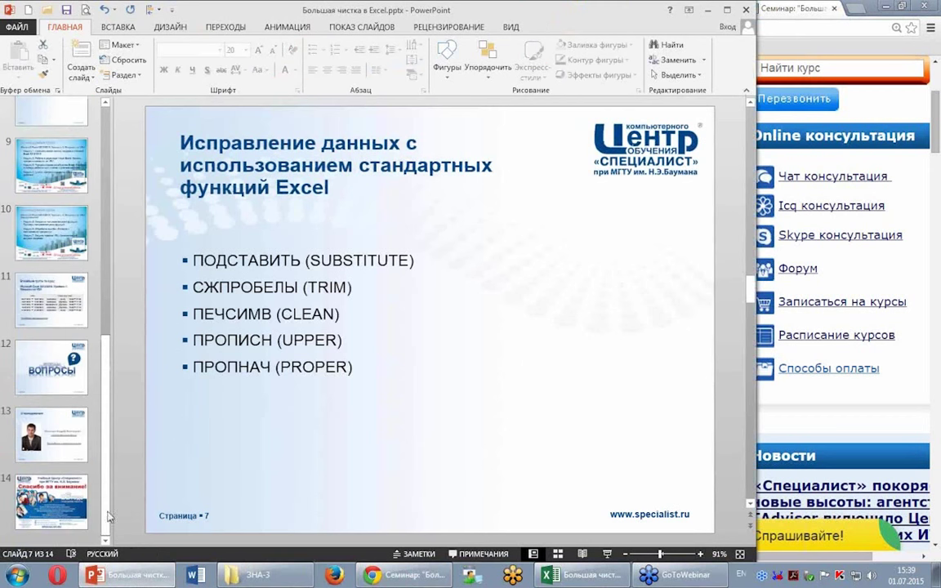
{"action": "left_click", "coordinate": [41, 237]}
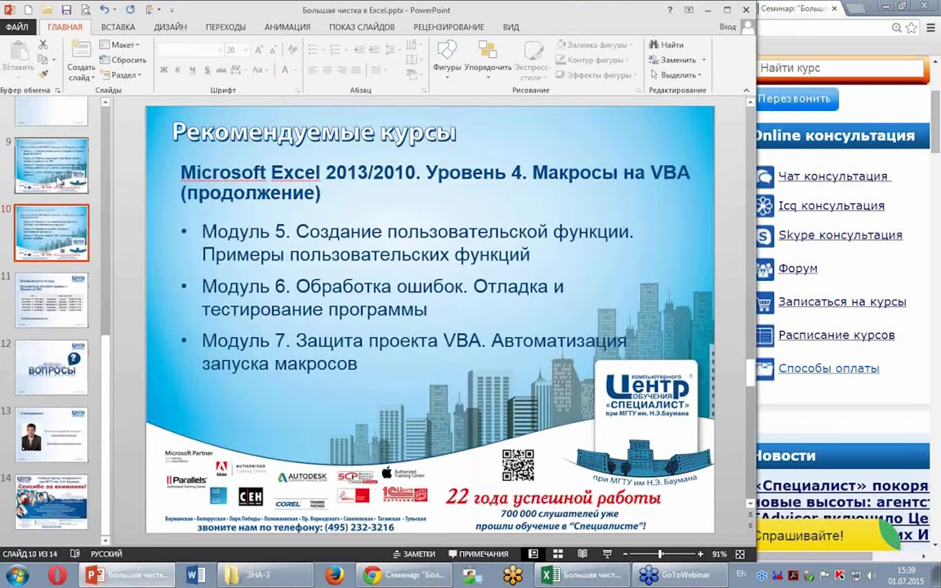
{"action": "left_click", "coordinate": [49, 168]}
{"action": "left_click", "coordinate": [45, 122]}
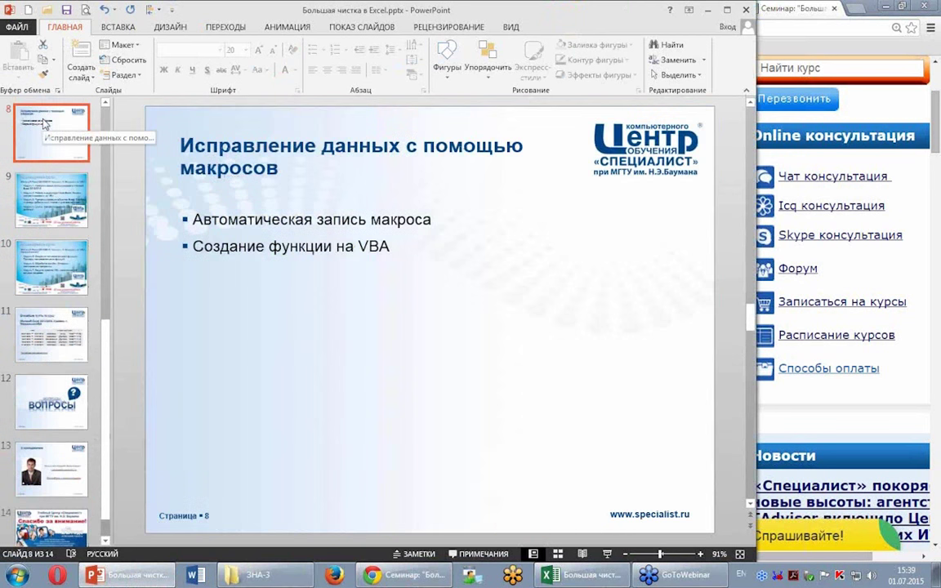
{"action": "scroll", "coordinate": [49, 147], "scroll_direction": "up", "scroll_amount": 1}
{"action": "scroll", "coordinate": [57, 192], "scroll_direction": "up", "scroll_amount": 1}
{"action": "scroll", "coordinate": [59, 205], "scroll_direction": "up", "scroll_amount": 1}
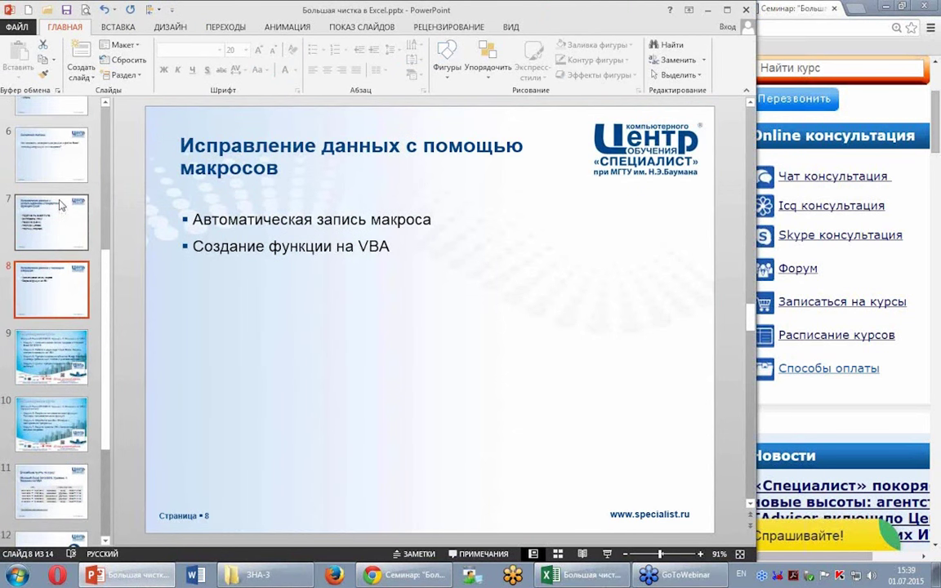
{"action": "left_click", "coordinate": [54, 164]}
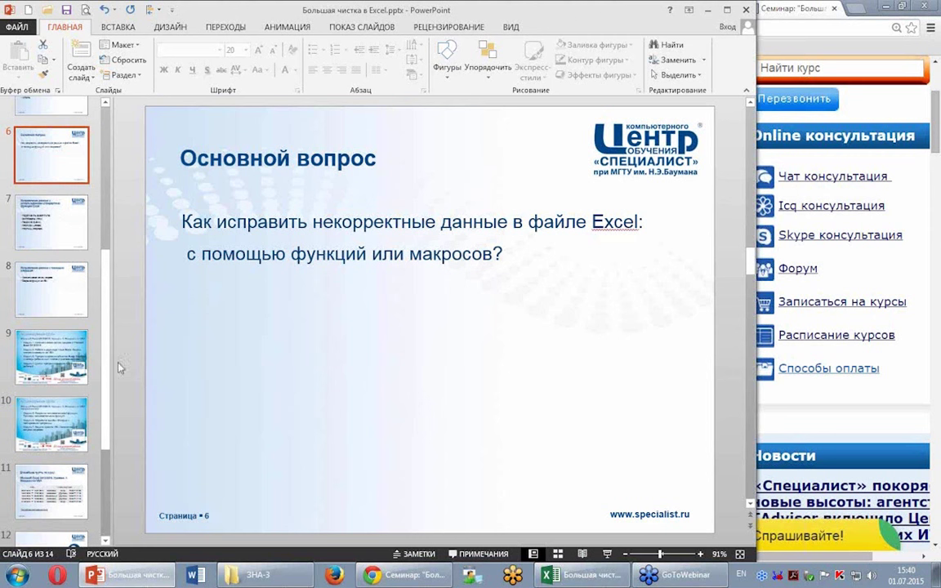
- Step through the course-module slides 9 and 10 to slide 11's upcoming group dates
{"action": "left_click", "coordinate": [57, 365]}
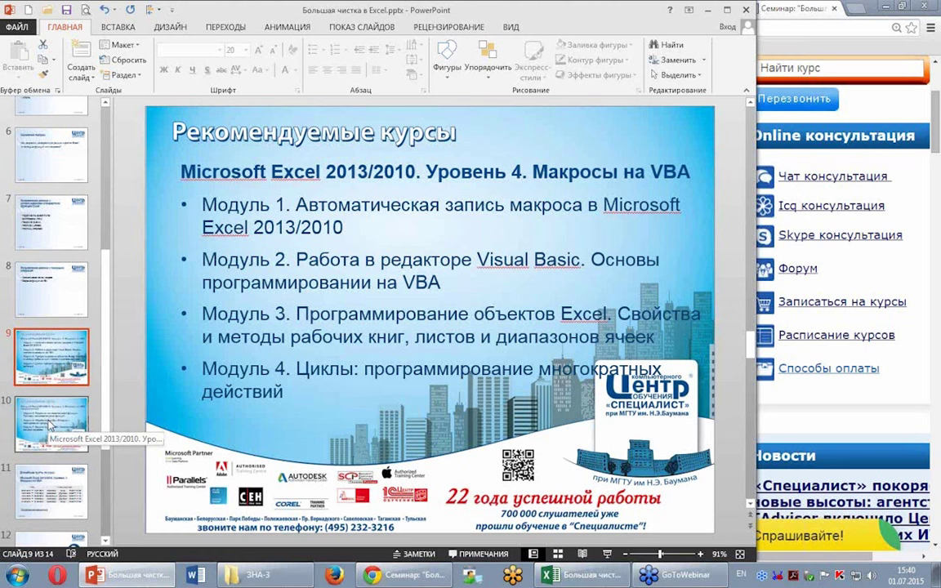
{"action": "left_click", "coordinate": [49, 424]}
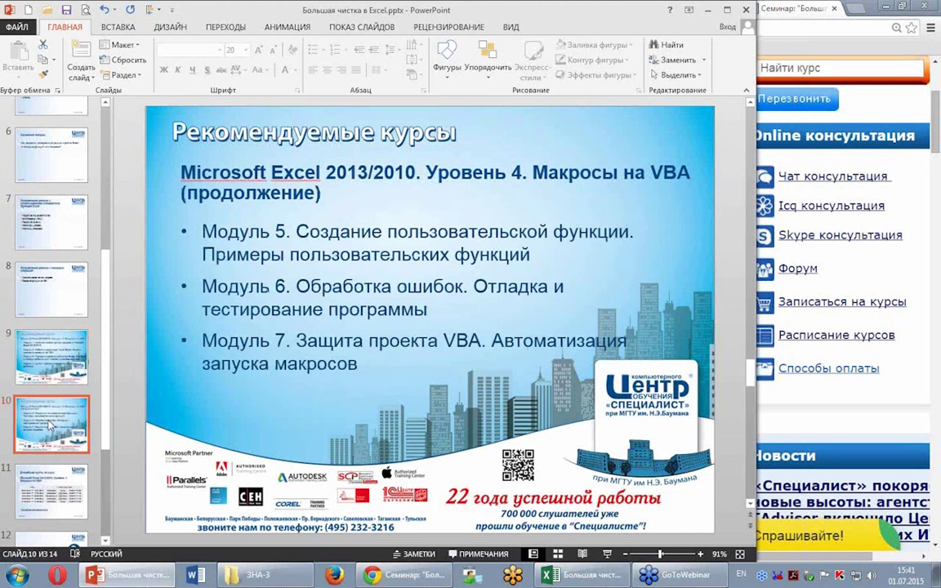
{"action": "left_click", "coordinate": [47, 505]}
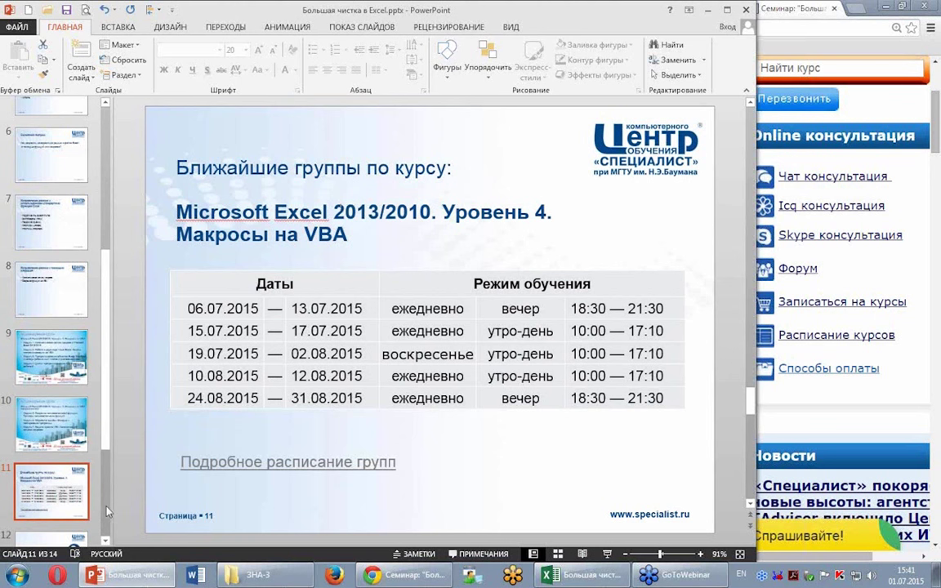
{"action": "scroll", "coordinate": [106, 510], "scroll_direction": "down", "scroll_amount": 3}
- Show slide 12 of 14, the ВОПРОСЫ questions slide
{"action": "left_click", "coordinate": [49, 382]}
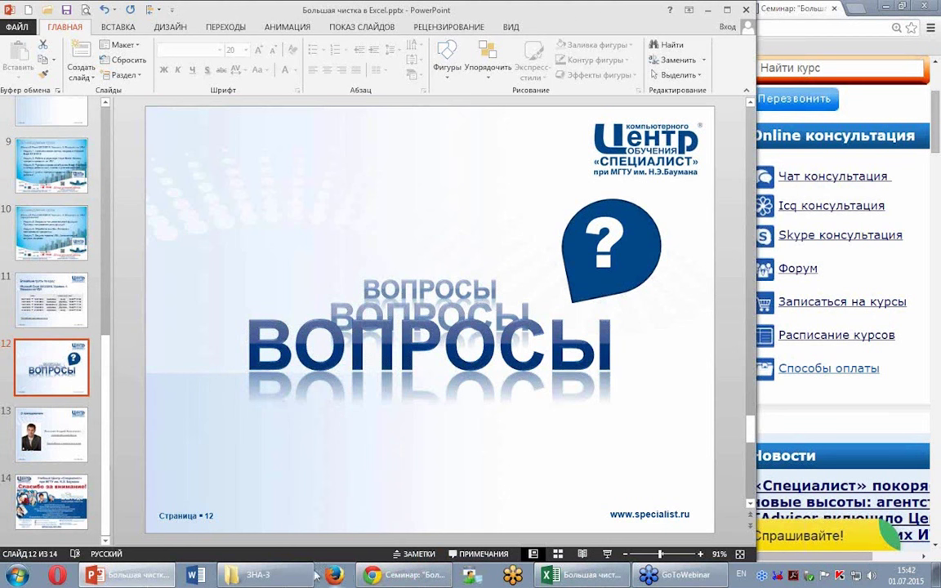
- Open the group's discussion page on specialist.ru and start a new message
{"action": "left_click", "coordinate": [392, 575]}
{"action": "scroll", "coordinate": [487, 247], "scroll_direction": "down", "scroll_amount": 1}
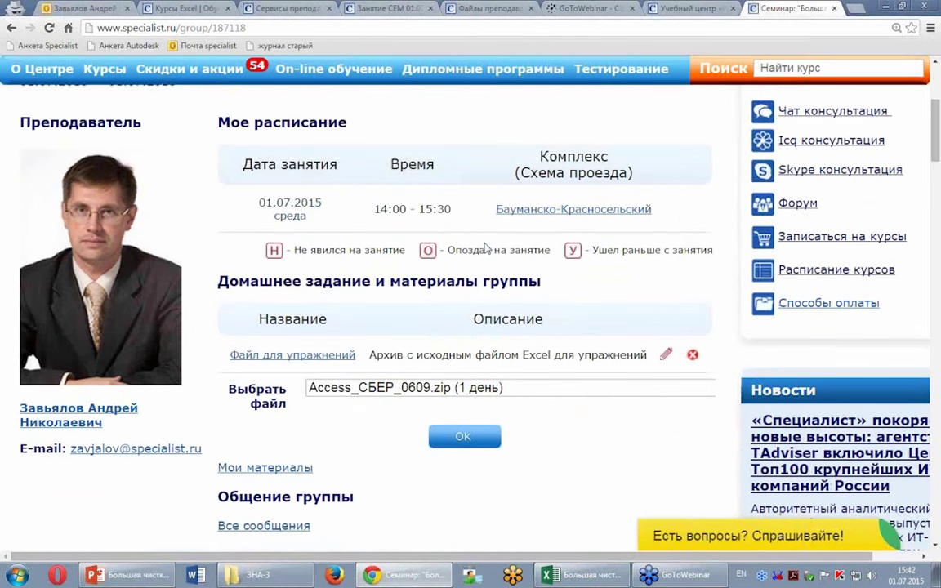
{"action": "scroll", "coordinate": [487, 247], "scroll_direction": "down", "scroll_amount": 2}
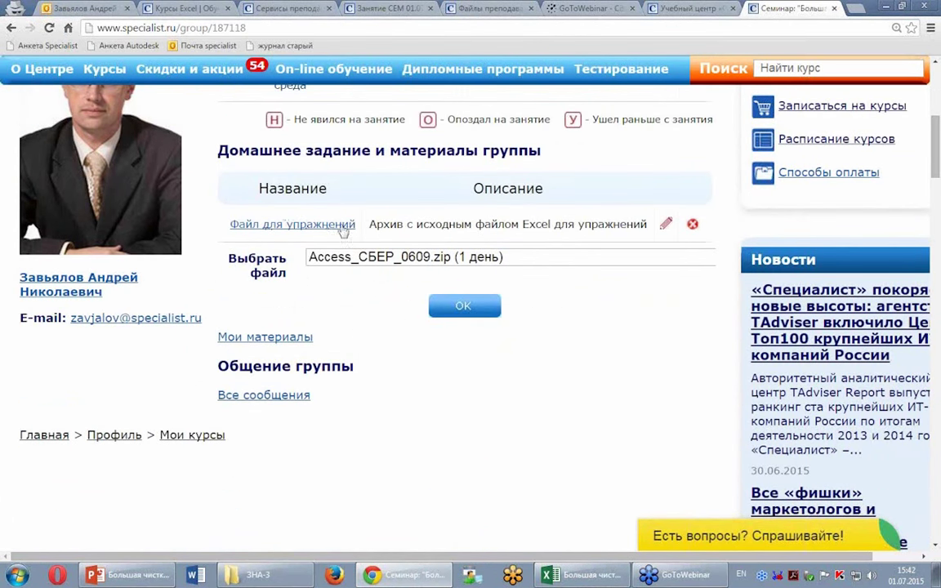
{"action": "left_click", "coordinate": [263, 396]}
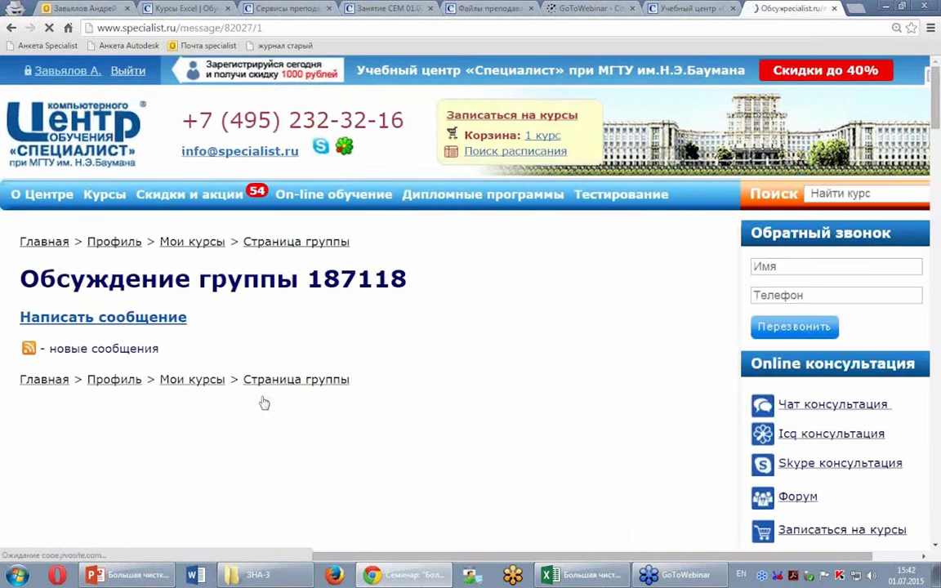
{"action": "scroll", "coordinate": [207, 321], "scroll_direction": "down", "scroll_amount": 1}
{"action": "scroll", "coordinate": [207, 321], "scroll_direction": "down", "scroll_amount": 2}
{"action": "scroll", "coordinate": [207, 321], "scroll_direction": "up", "scroll_amount": 1}
{"action": "left_click", "coordinate": [152, 162]}
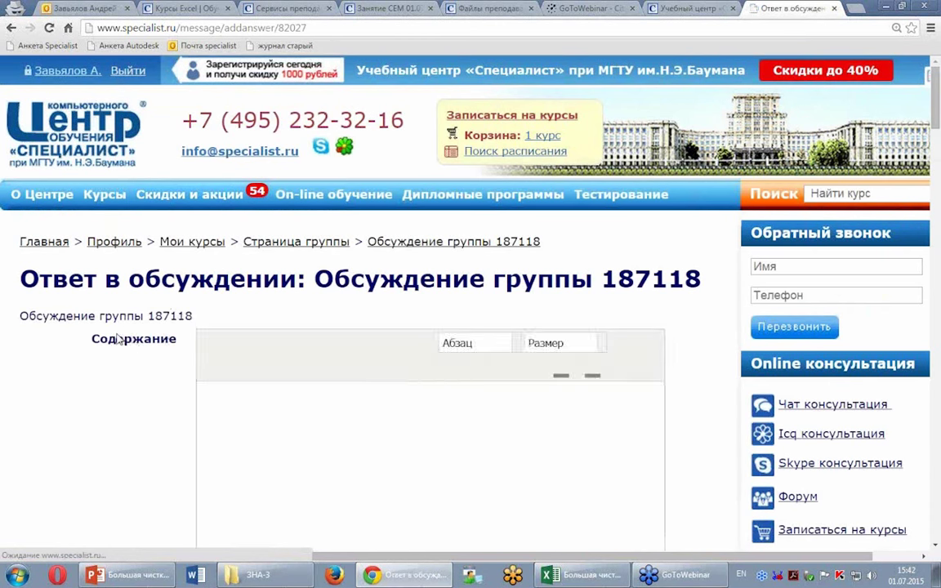
- Abandon the empty reply form and go back to the group 187118 page
{"action": "scroll", "coordinate": [118, 339], "scroll_direction": "down", "scroll_amount": 2}
{"action": "scroll", "coordinate": [286, 261], "scroll_direction": "down", "scroll_amount": 1}
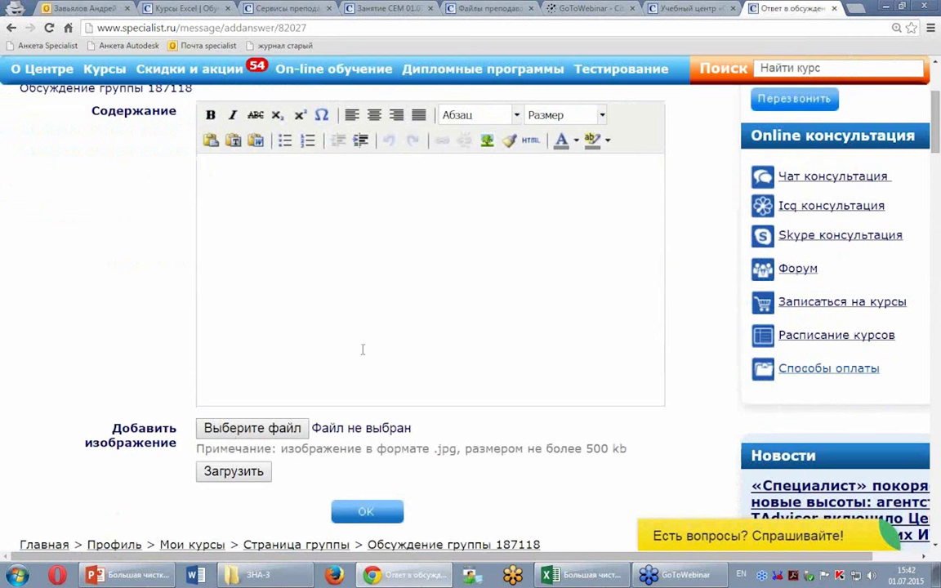
{"action": "scroll", "coordinate": [364, 353], "scroll_direction": "down", "scroll_amount": 1}
{"action": "scroll", "coordinate": [364, 357], "scroll_direction": "down", "scroll_amount": 1}
{"action": "scroll", "coordinate": [321, 282], "scroll_direction": "up", "scroll_amount": 1}
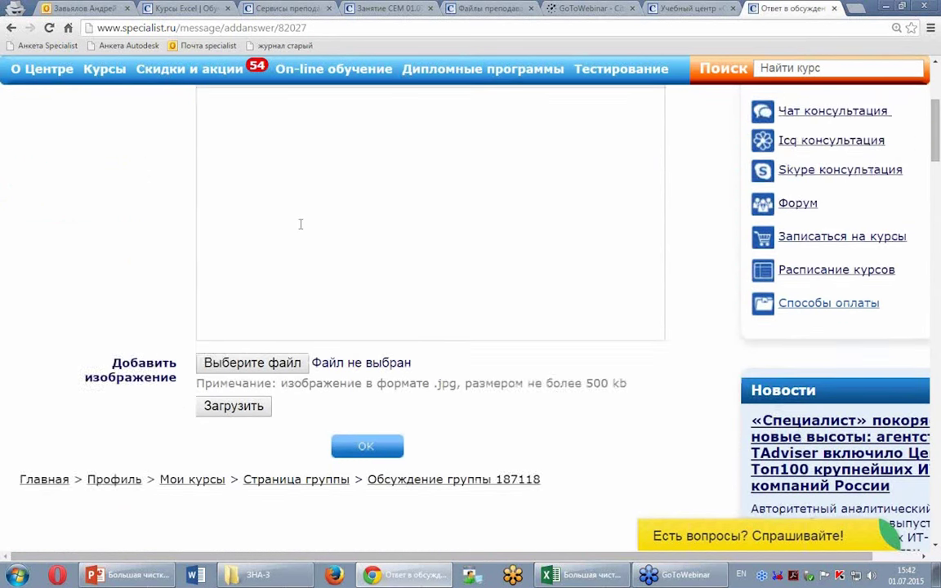
{"action": "scroll", "coordinate": [301, 227], "scroll_direction": "up", "scroll_amount": 2}
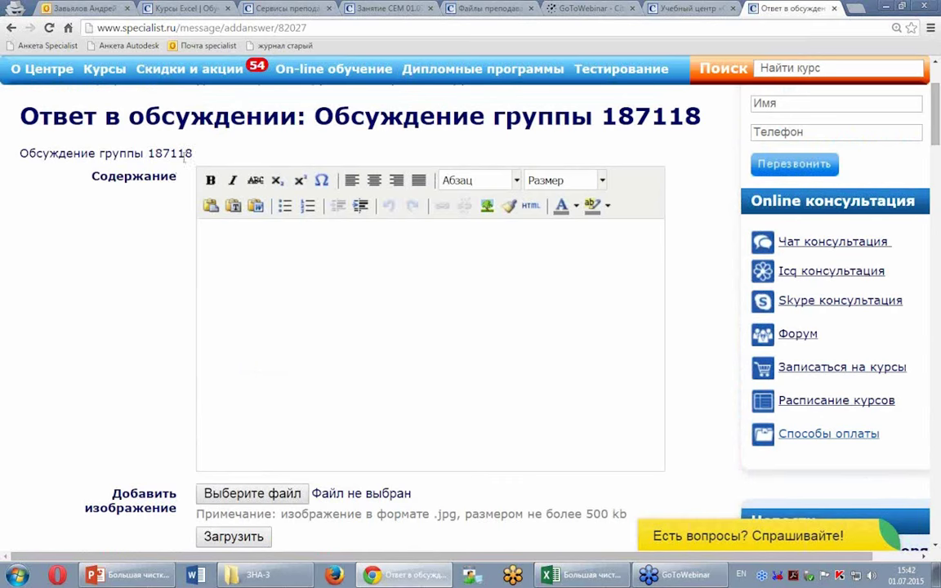
{"action": "left_click", "coordinate": [12, 27]}
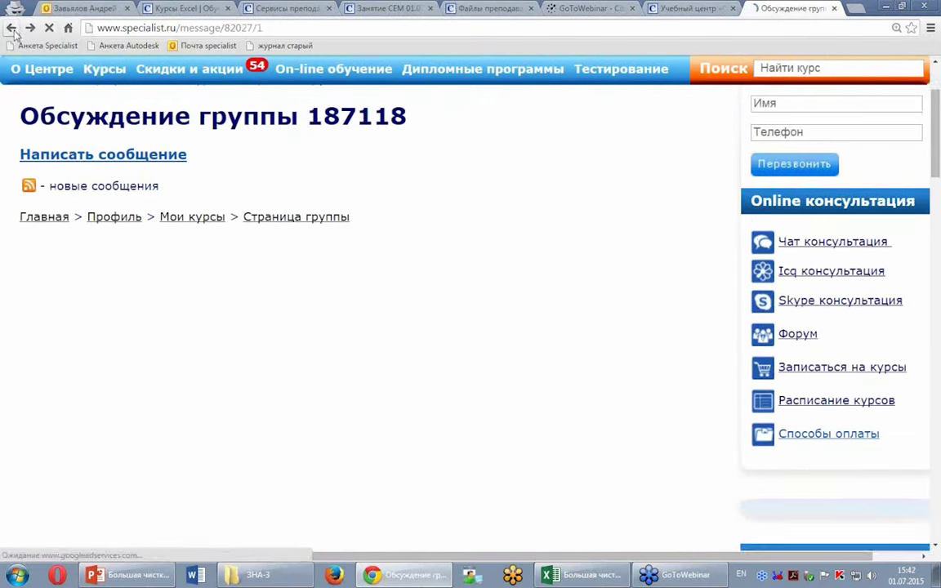
{"action": "left_click", "coordinate": [13, 28]}
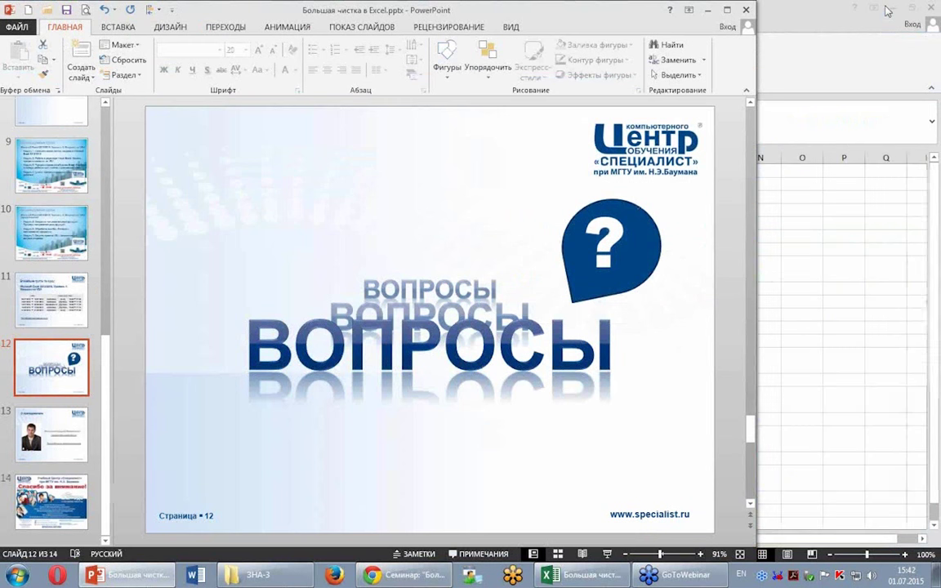
{"action": "left_click", "coordinate": [886, 7]}
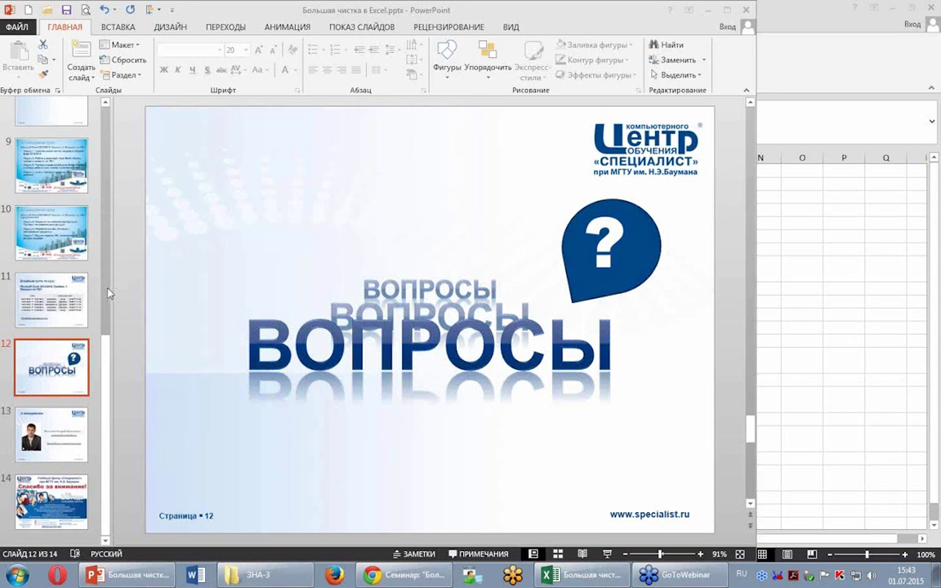
{"action": "scroll", "coordinate": [110, 372], "scroll_direction": "up", "scroll_amount": 1}
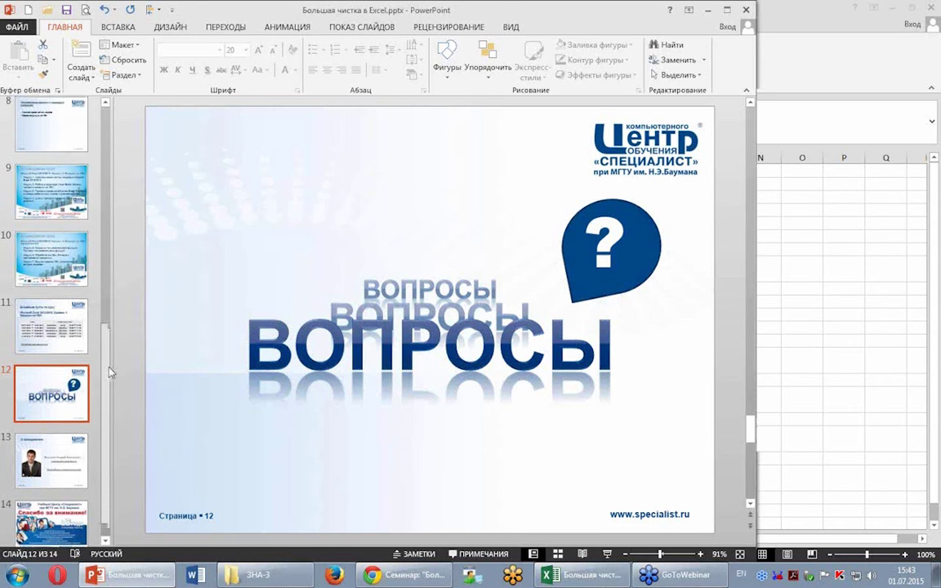
{"action": "scroll", "coordinate": [107, 255], "scroll_direction": "up", "scroll_amount": 3}
{"action": "scroll", "coordinate": [107, 242], "scroll_direction": "up", "scroll_amount": 2}
- Show slide 7 and highlight ПРОПИСН and ПРОПНАЧ in its Excel function list
{"action": "left_click", "coordinate": [74, 297]}
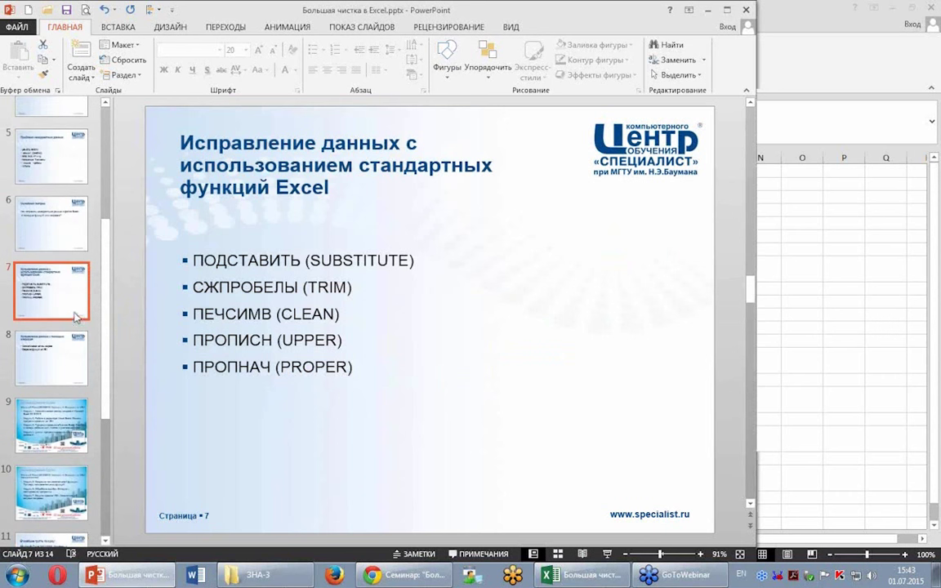
{"action": "left_click", "coordinate": [254, 339]}
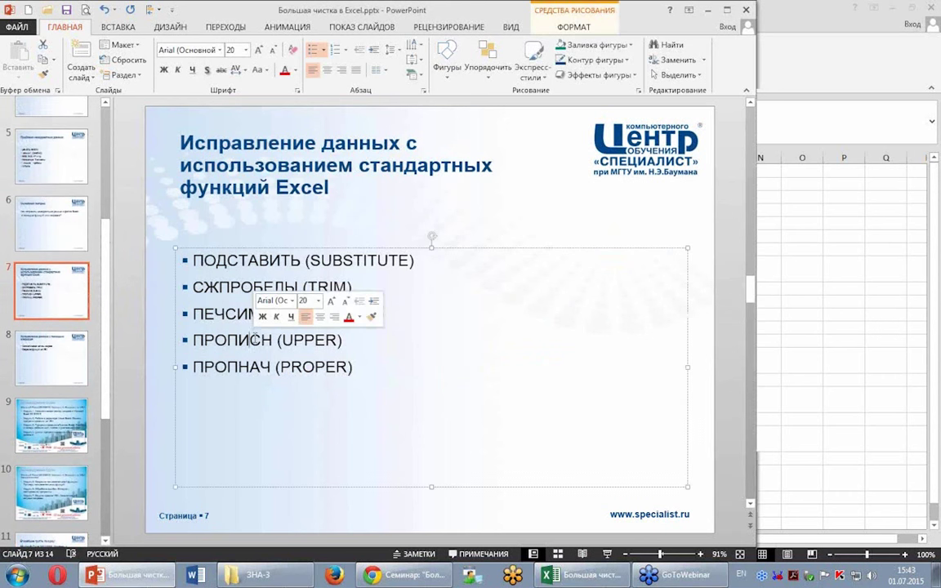
{"action": "double_click", "coordinate": [254, 339]}
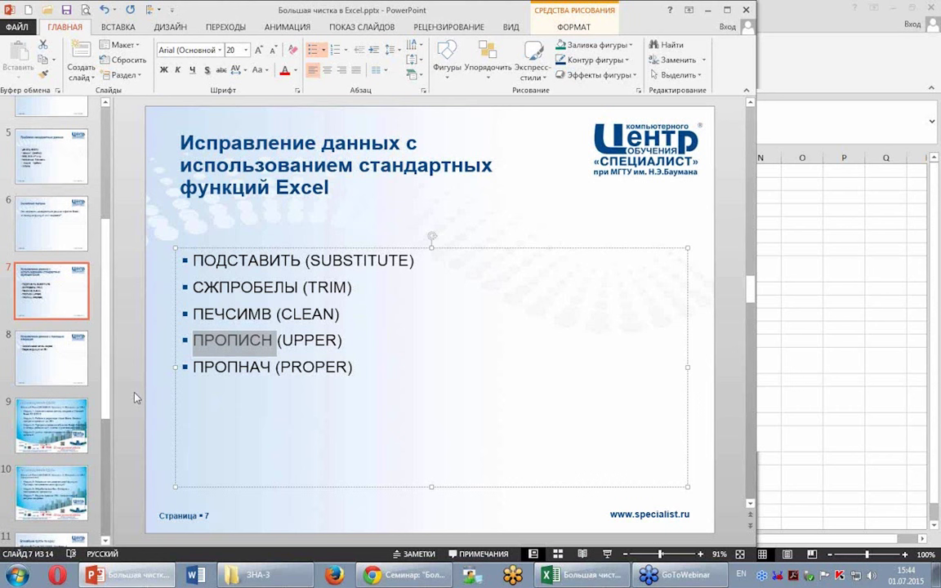
{"action": "left_click_drag", "start_coordinate": [194, 367], "coordinate": [270, 370]}
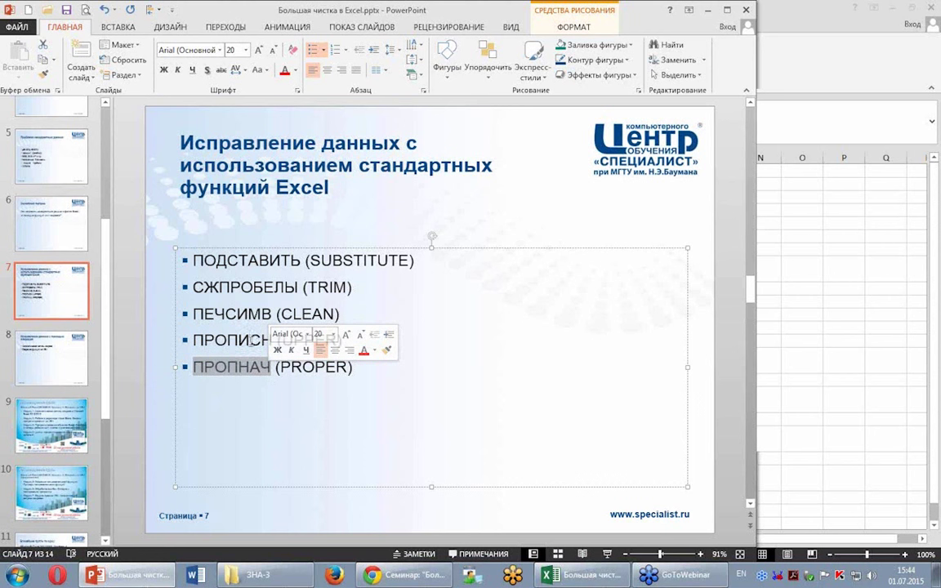
{"action": "left_click", "coordinate": [251, 341]}
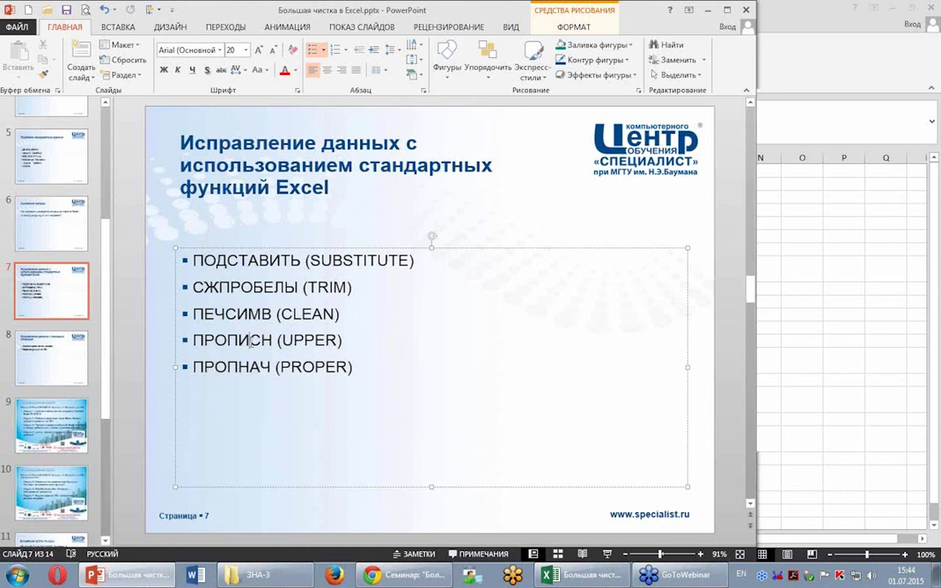
{"action": "double_click", "coordinate": [256, 288]}
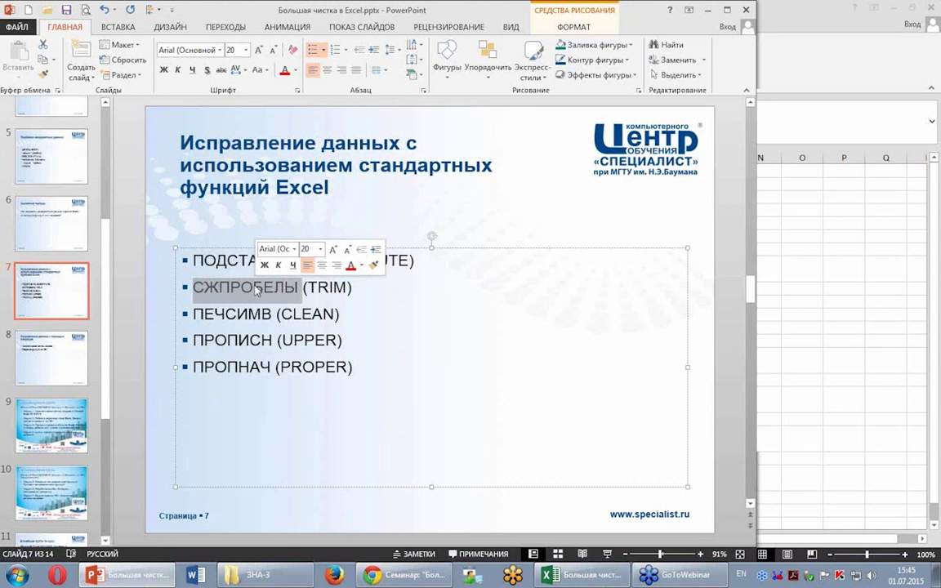
{"action": "double_click", "coordinate": [245, 260]}
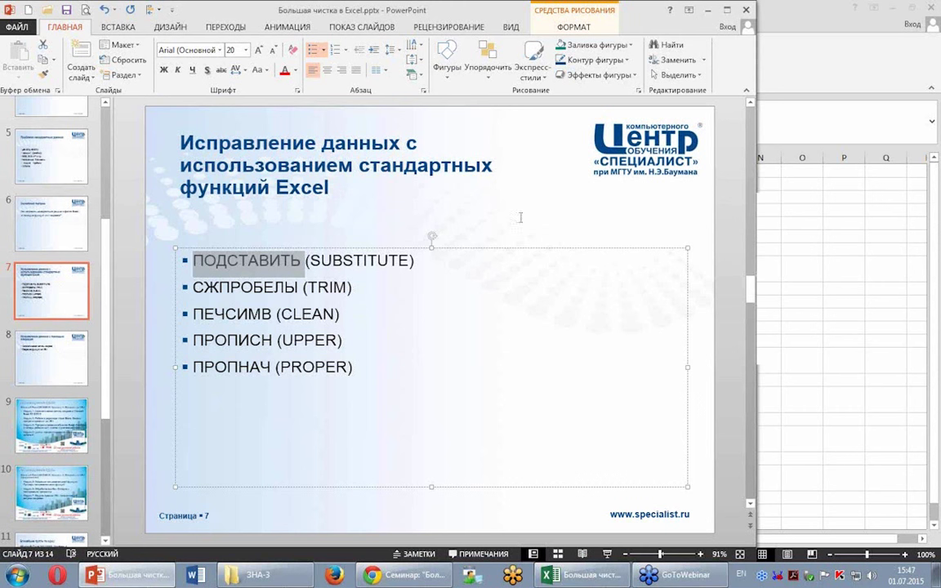
{"action": "left_click", "coordinate": [451, 457]}
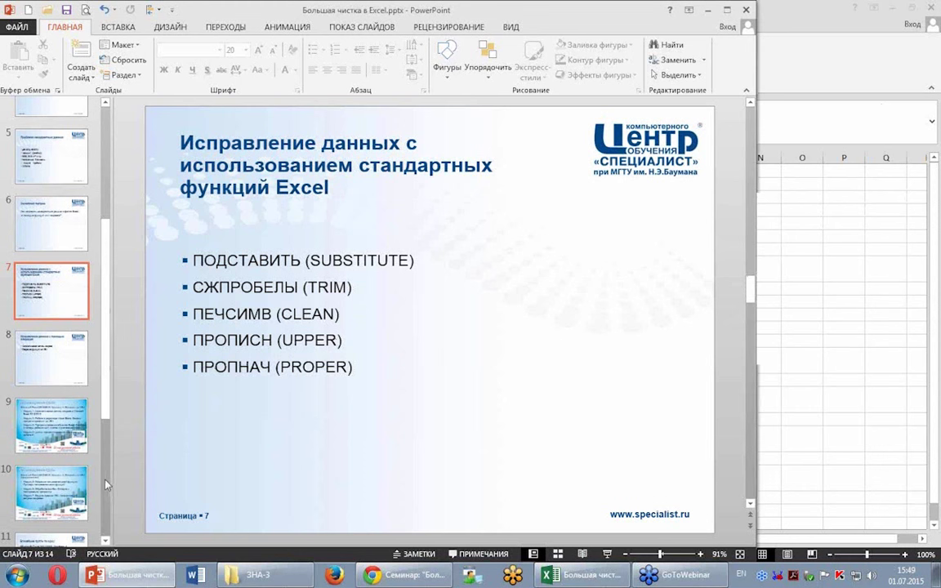
{"action": "scroll", "coordinate": [95, 433], "scroll_direction": "down", "scroll_amount": 4}
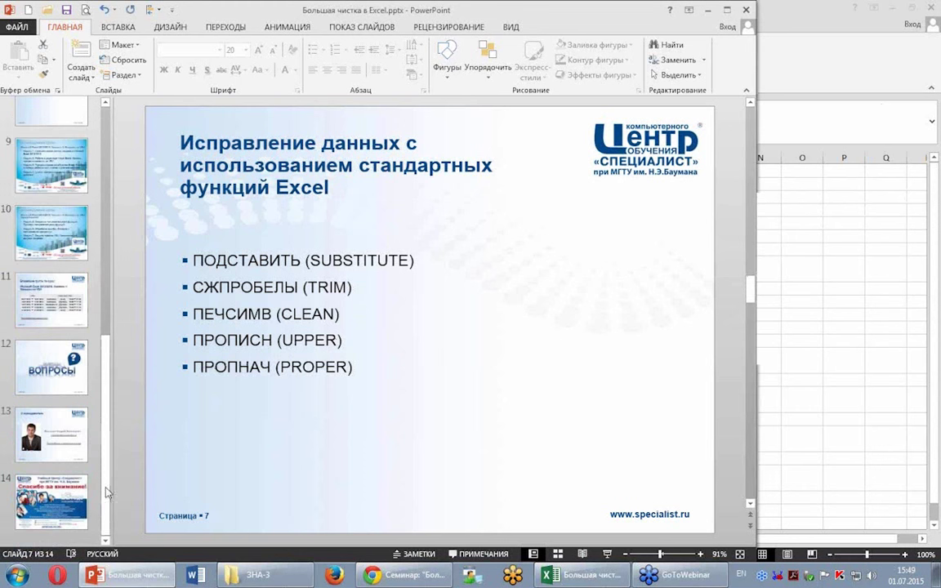
- Show slide 12, ВОПРОСЫ, then advance to slide 13, О преподавателе
{"action": "left_click", "coordinate": [65, 374]}
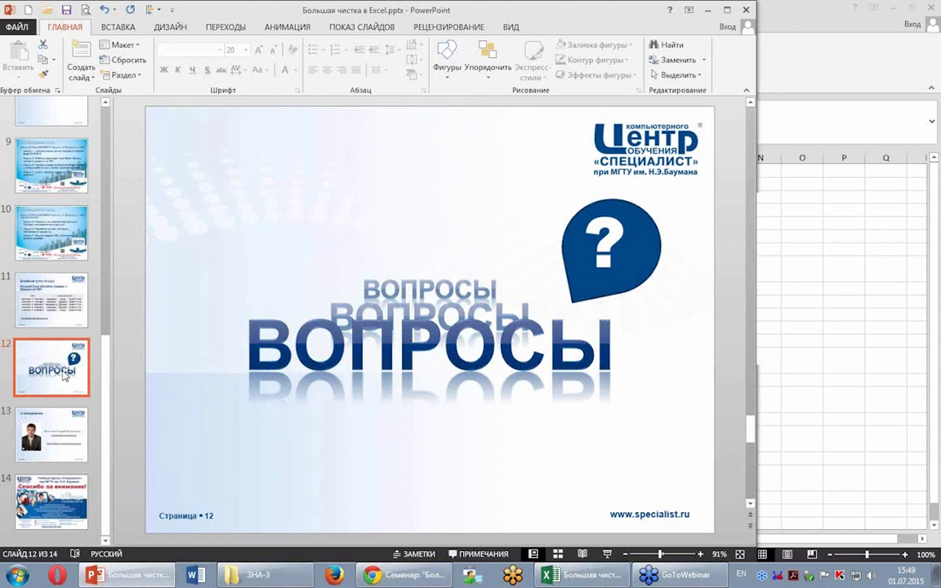
{"action": "left_click", "coordinate": [57, 429]}
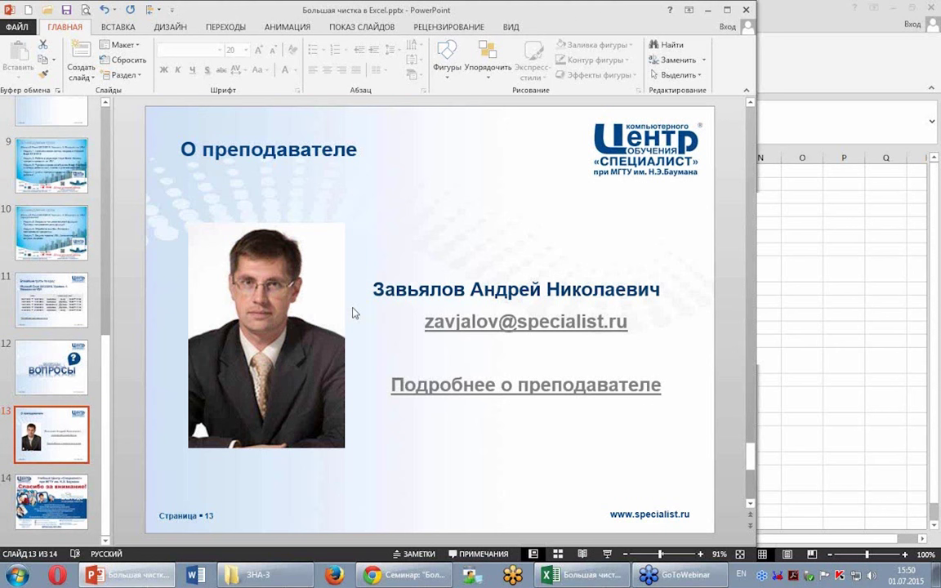
- Go to the final slide 14 with the 'Спасибо за внимание!' thank-you message
{"action": "scroll", "coordinate": [94, 337], "scroll_direction": "up", "scroll_amount": 1}
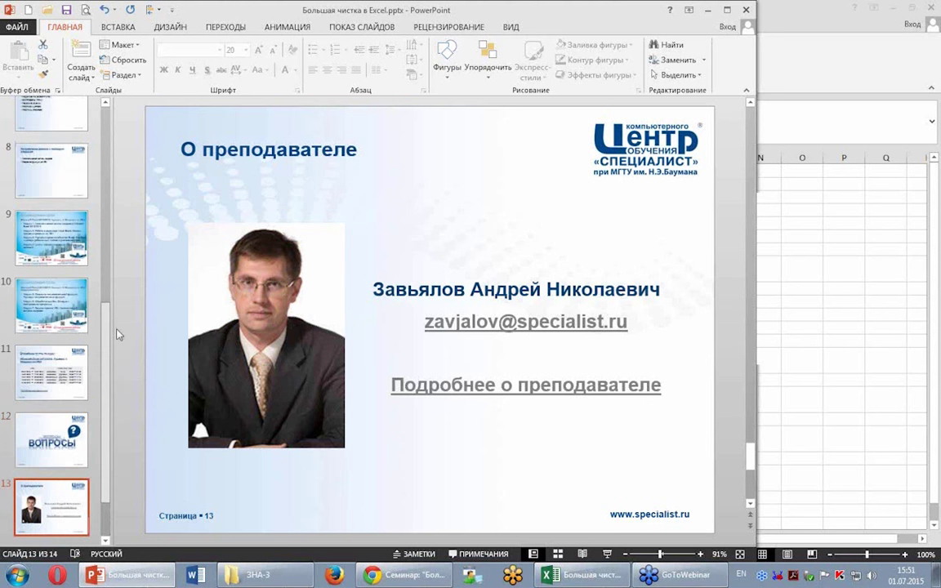
{"action": "scroll", "coordinate": [112, 193], "scroll_direction": "up", "scroll_amount": 7}
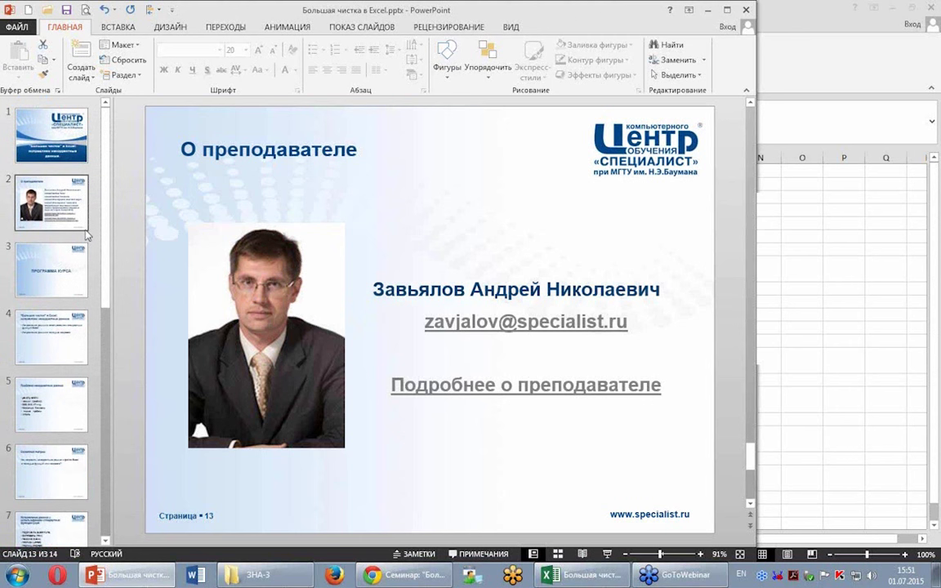
{"action": "scroll", "coordinate": [94, 218], "scroll_direction": "down", "scroll_amount": 3}
{"action": "scroll", "coordinate": [101, 378], "scroll_direction": "down", "scroll_amount": 3}
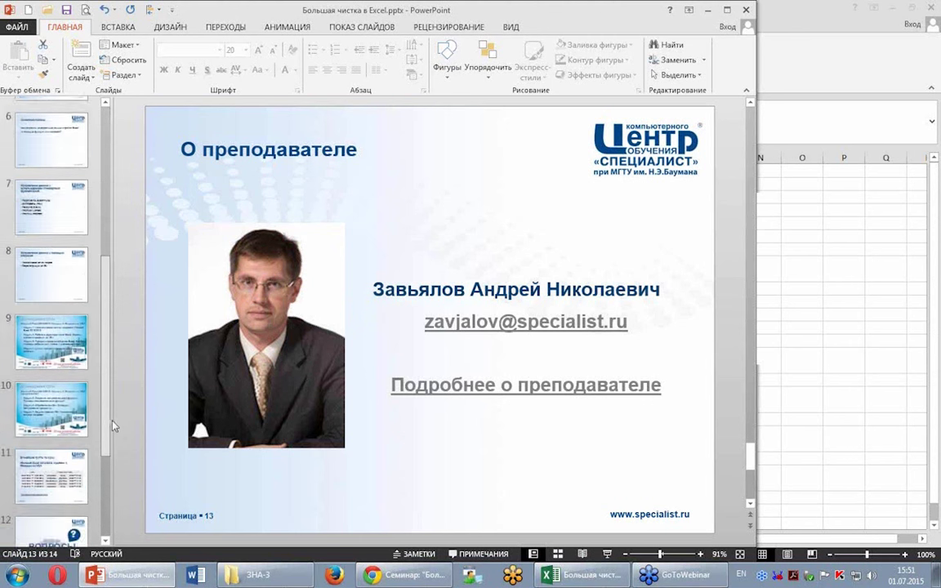
{"action": "scroll", "coordinate": [114, 426], "scroll_direction": "down", "scroll_amount": 3}
{"action": "left_click", "coordinate": [57, 501]}
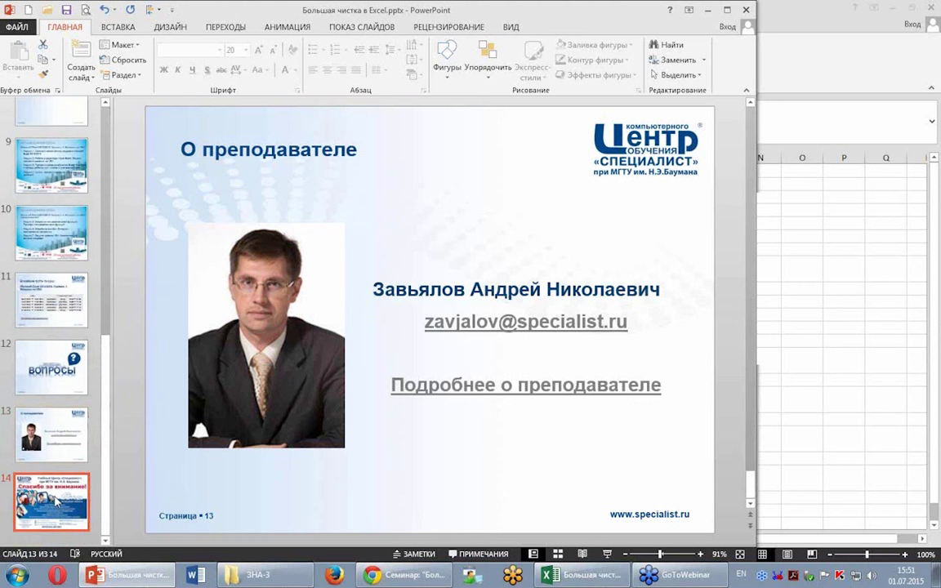